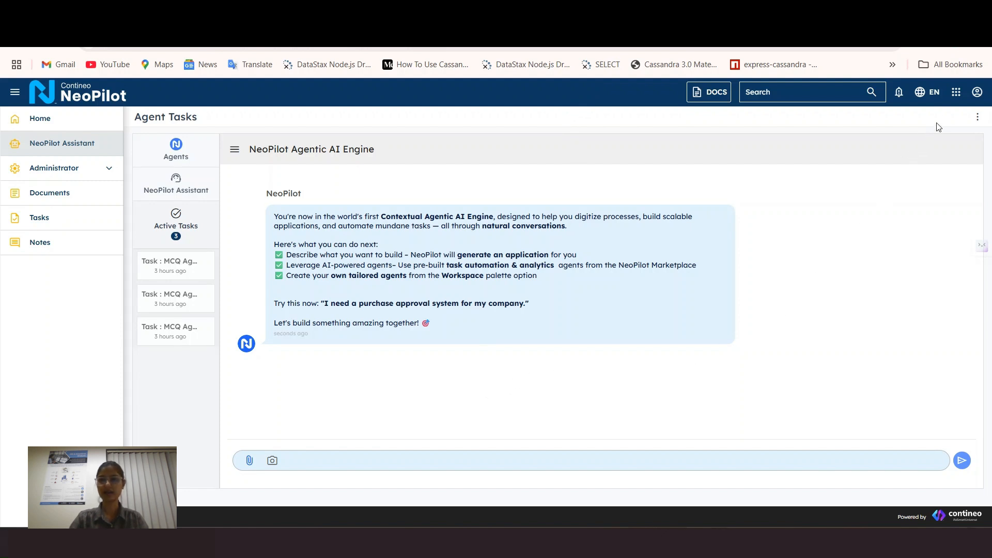
Step: Go to the Widgets page through the profile menu's Customize > Manage Widgets
click(978, 94)
click(914, 170)
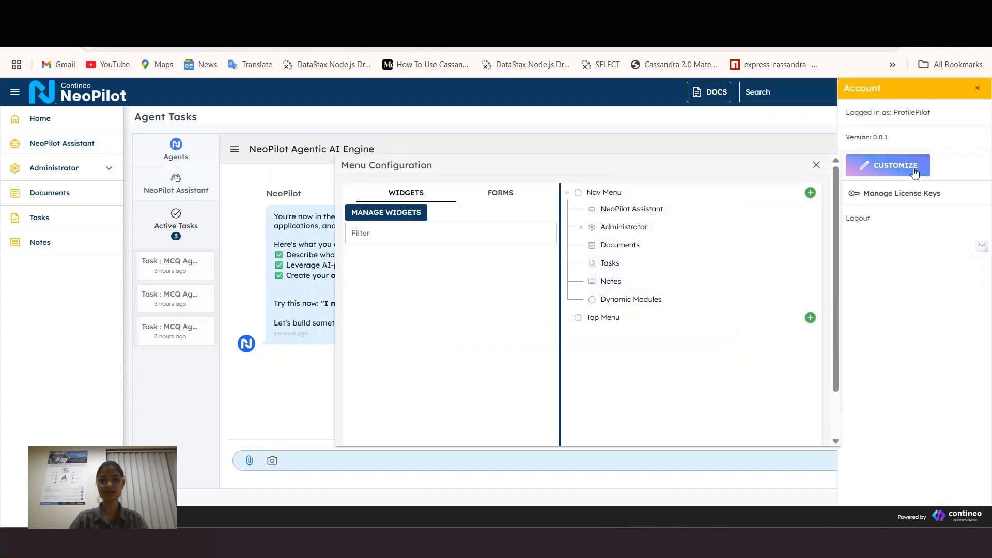
click(408, 216)
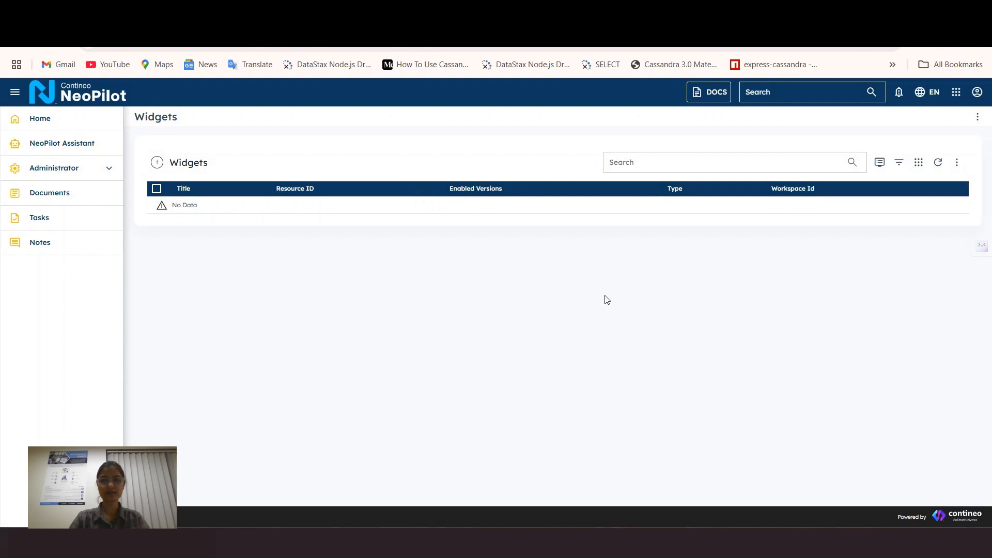
Step: Add and save a widget with title 'Registration Form' and resource ID 'registrationform'
click(157, 164)
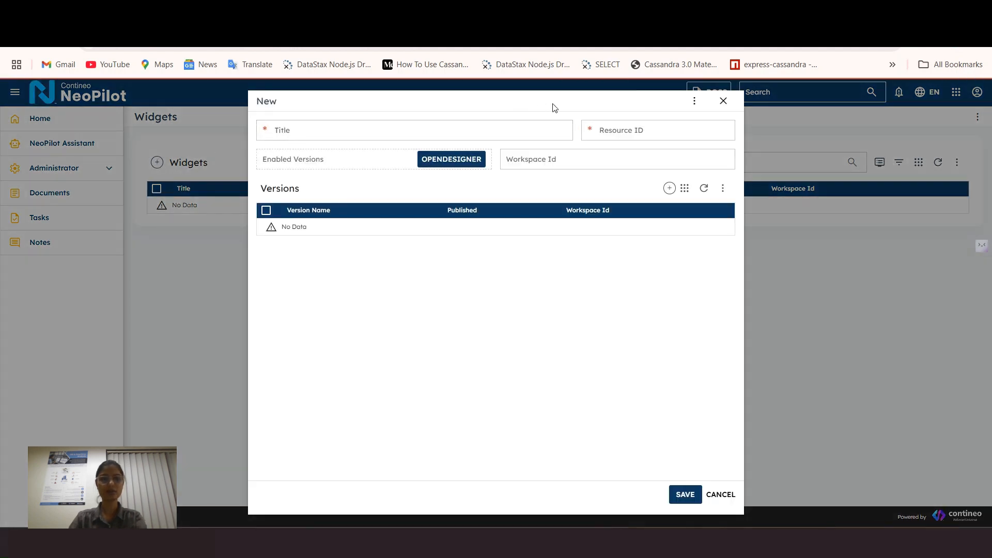
click(391, 132)
text(R)
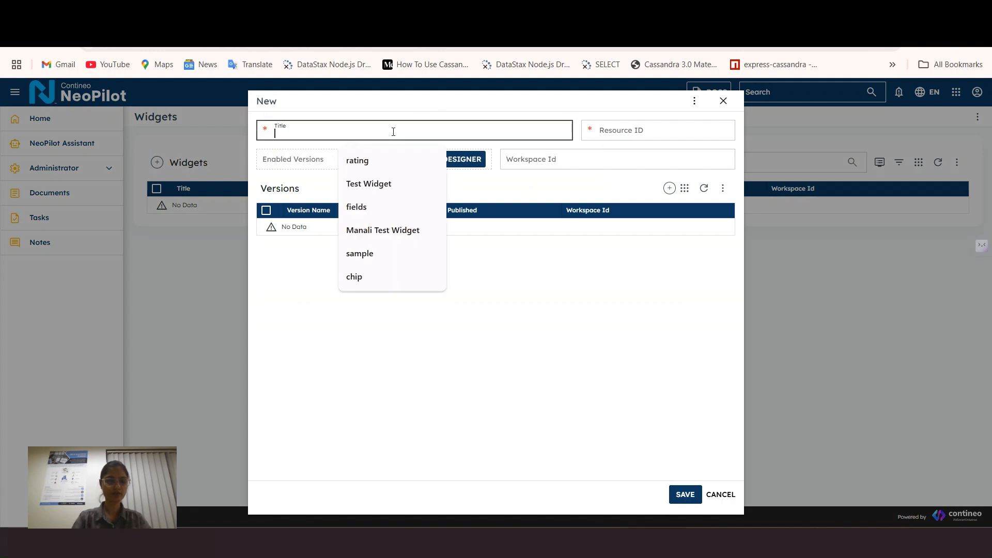
text(egistrat)
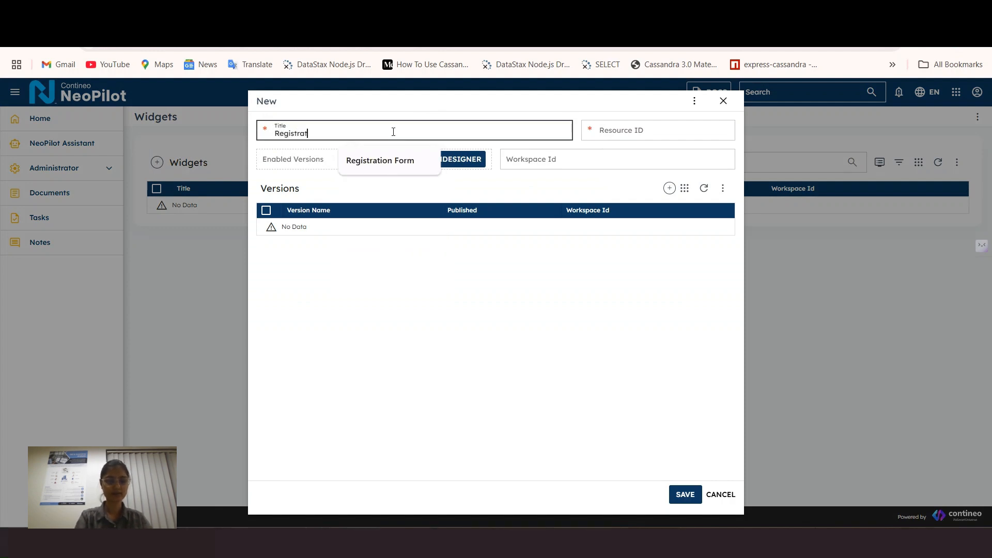
text(ion Form)
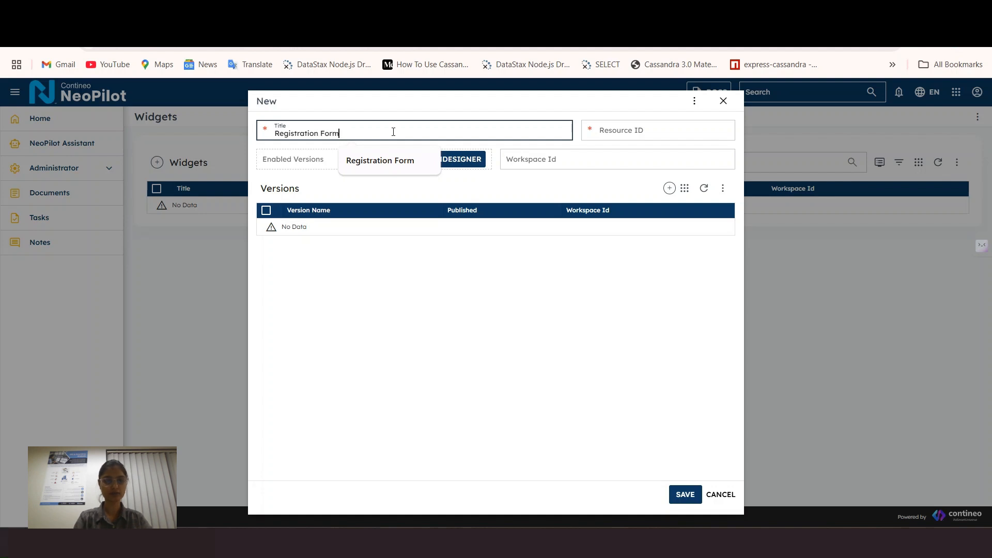
click(655, 135)
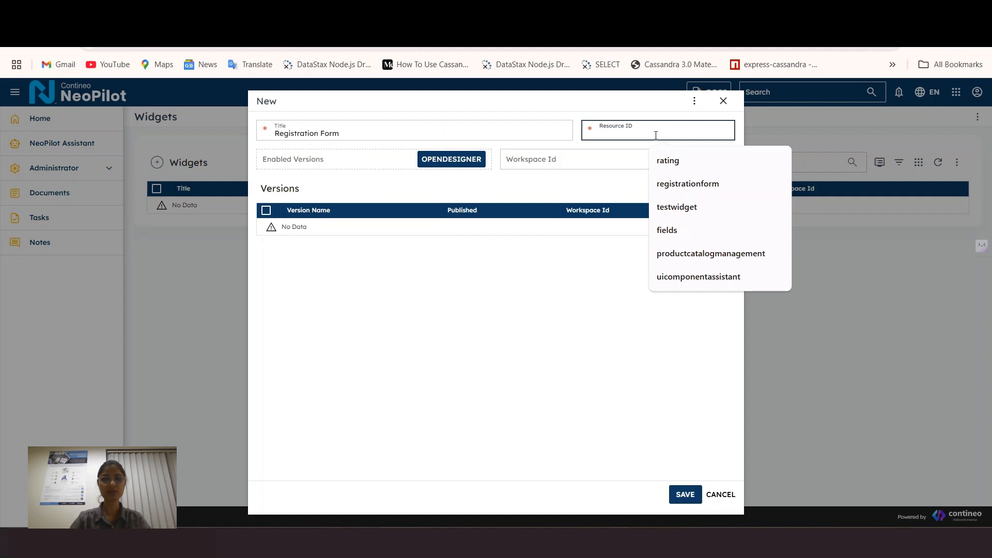
text(re)
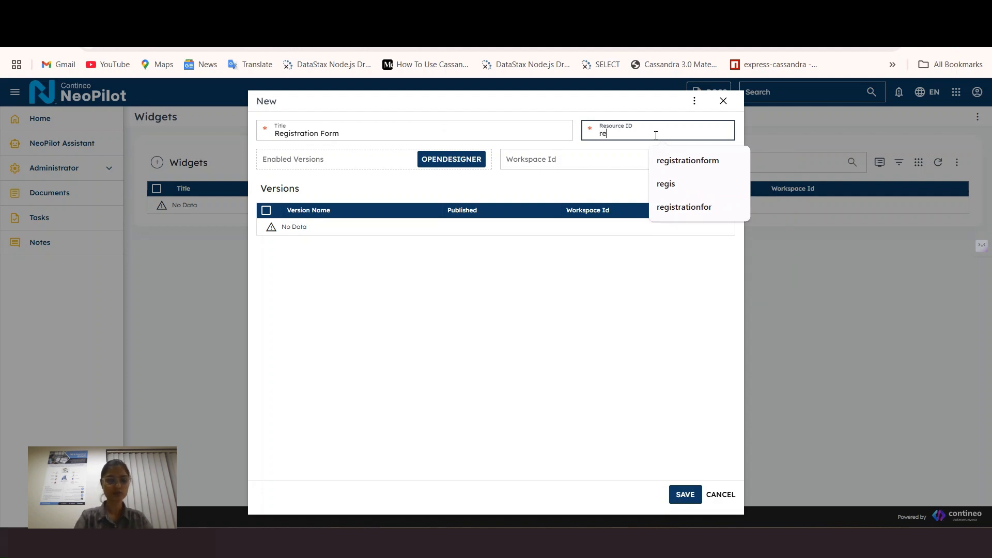
text(gistrationform)
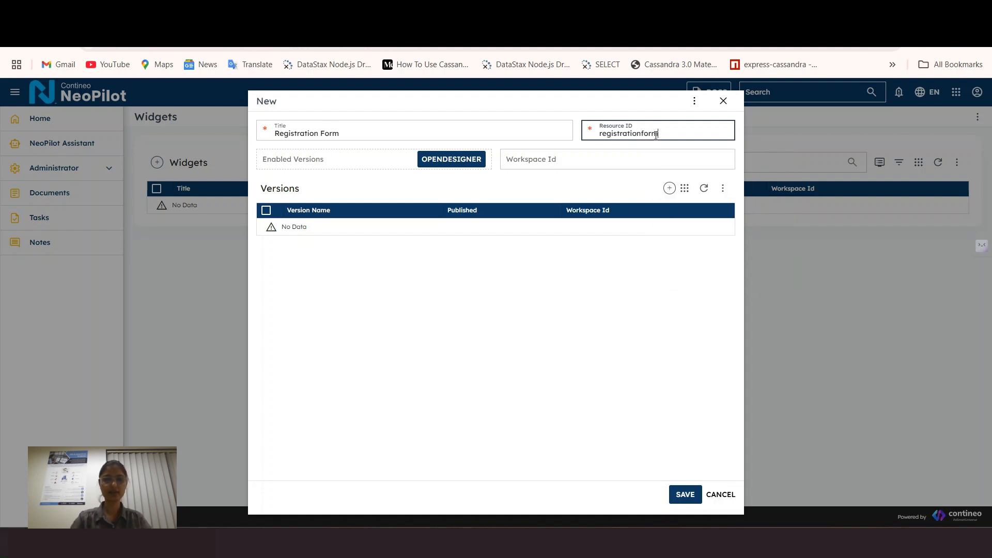
click(686, 500)
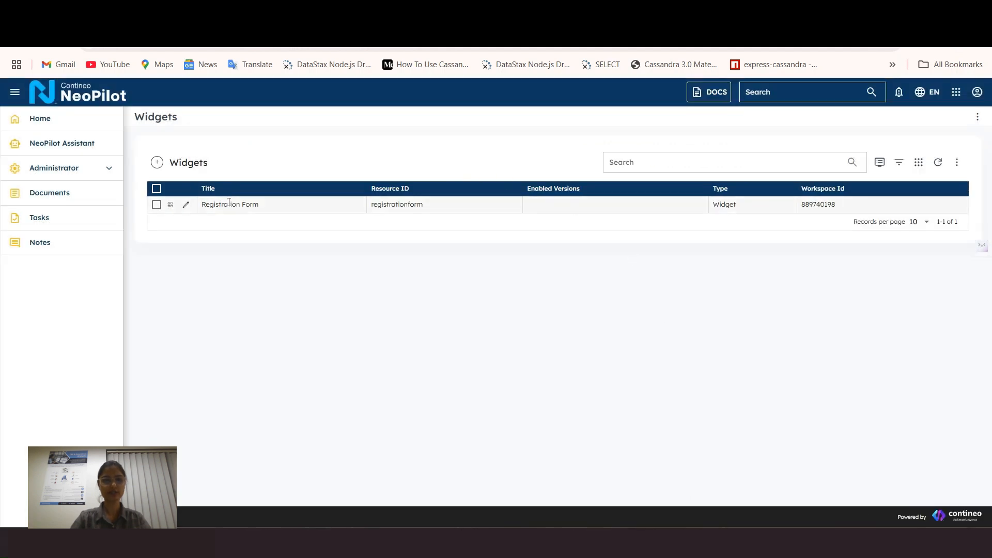
Step: Open the Registration Form widget in the visual designer and zoom the page in
click(187, 207)
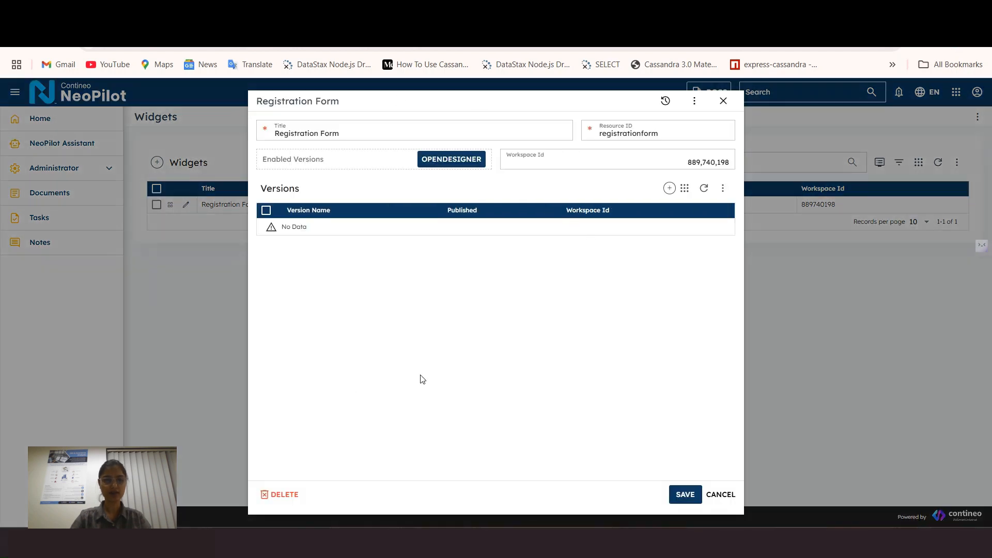
click(443, 162)
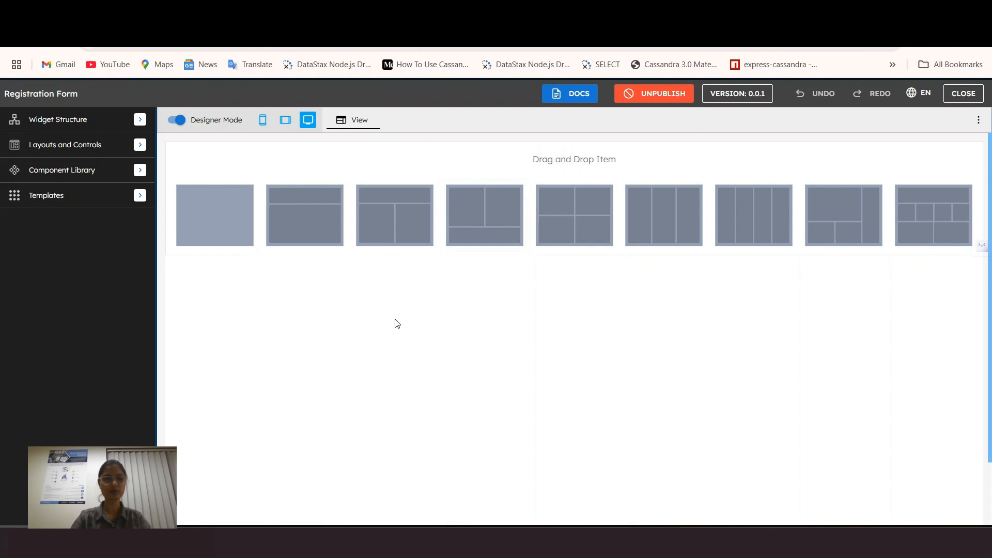
key(ctrl+plus)
key(ctrl+plus)
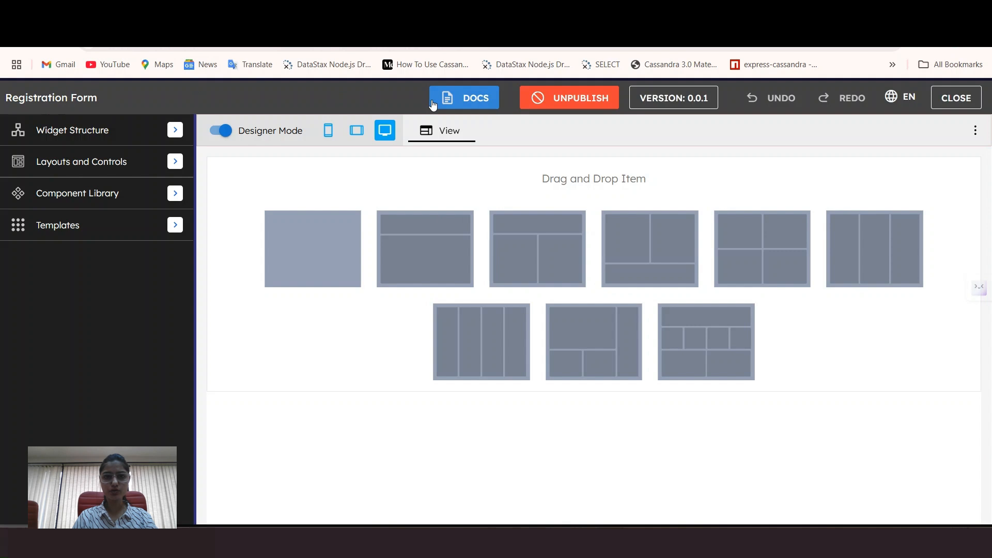
Step: Toggle the Publish switch off and back on, and check the EN language menu
click(565, 102)
click(564, 102)
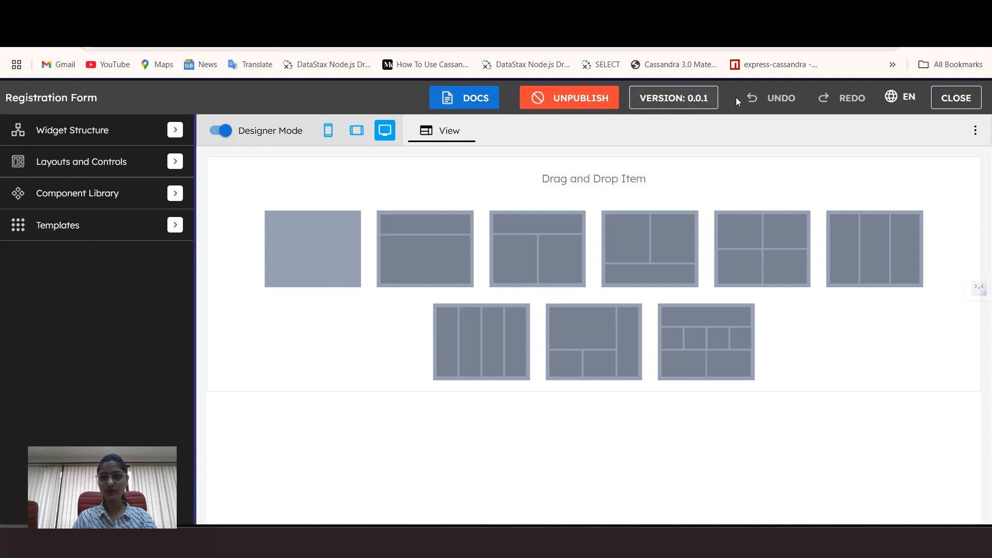
click(900, 96)
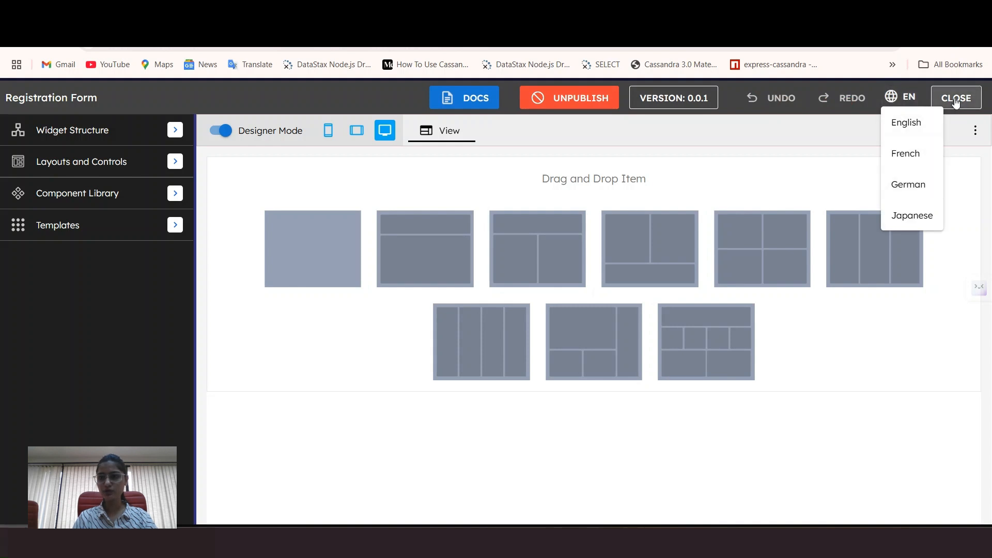
click(900, 99)
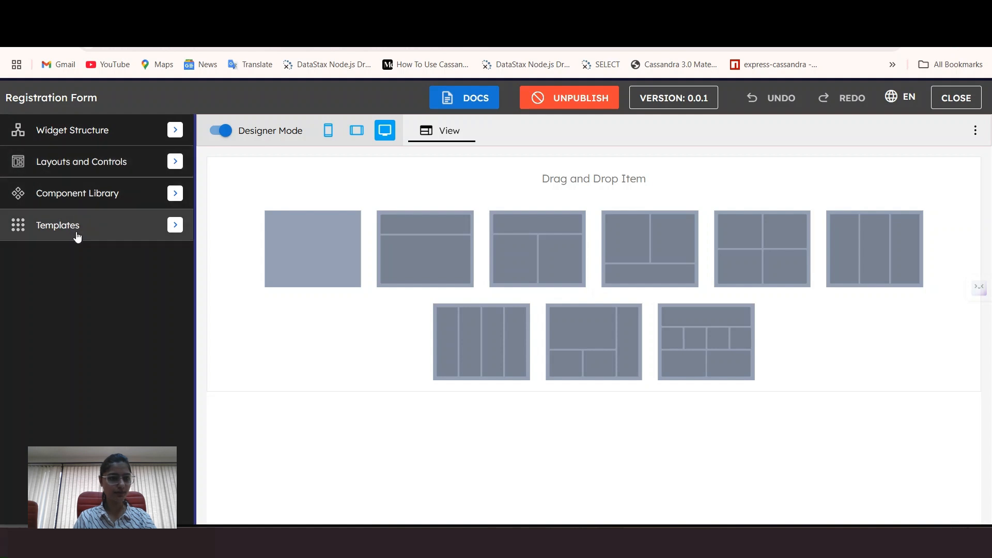
Step: Expand Widget Structure and check the Data Schema, Controllers and UI Tree sections
click(106, 136)
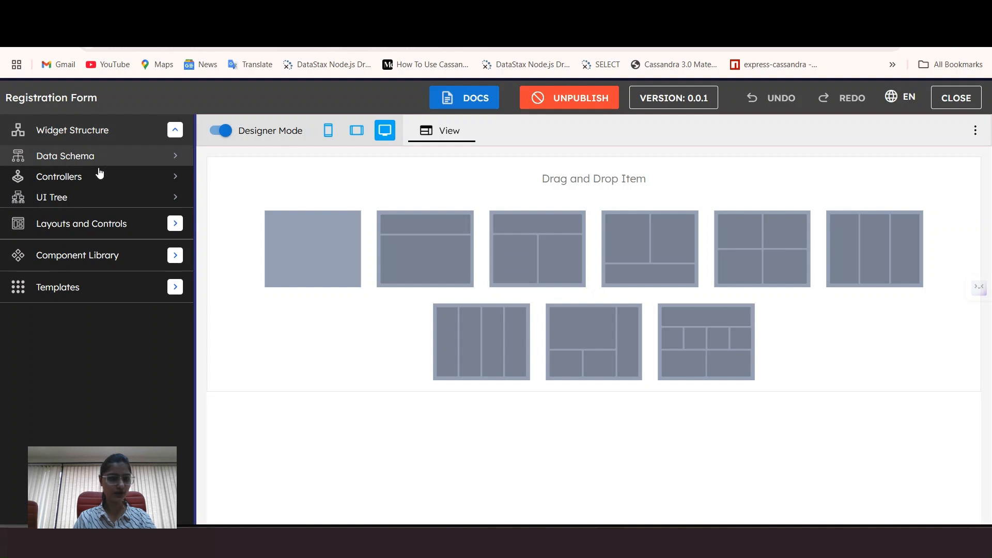
click(98, 163)
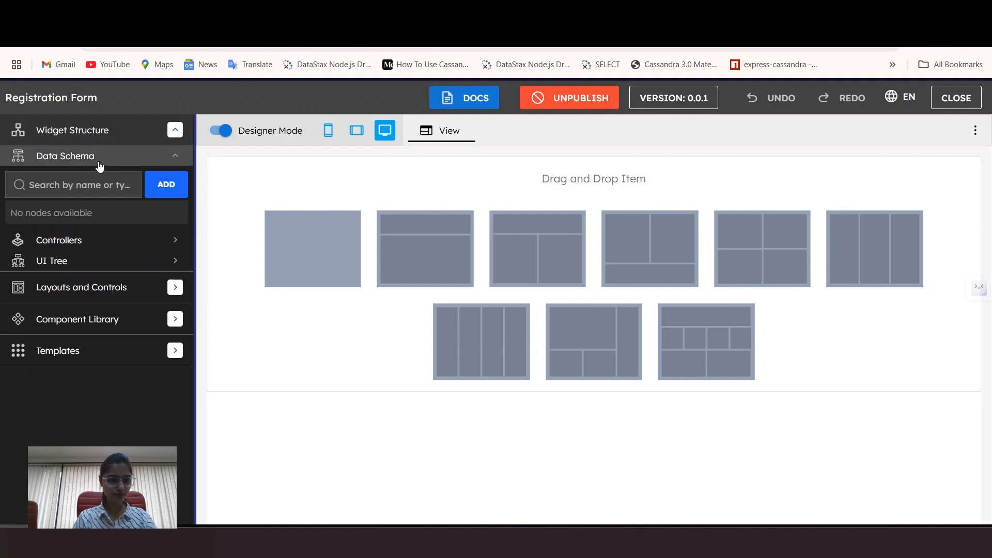
click(99, 161)
click(99, 182)
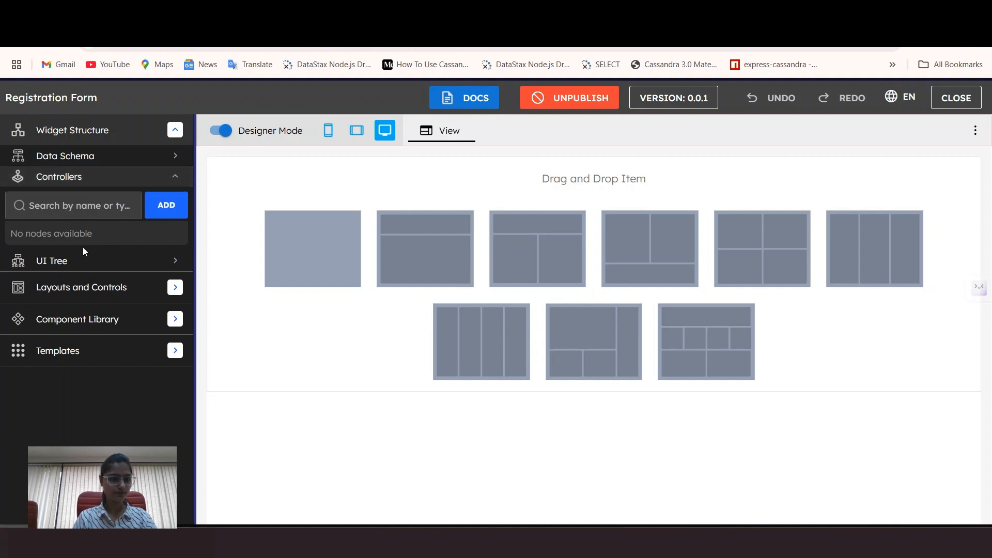
click(94, 179)
click(91, 202)
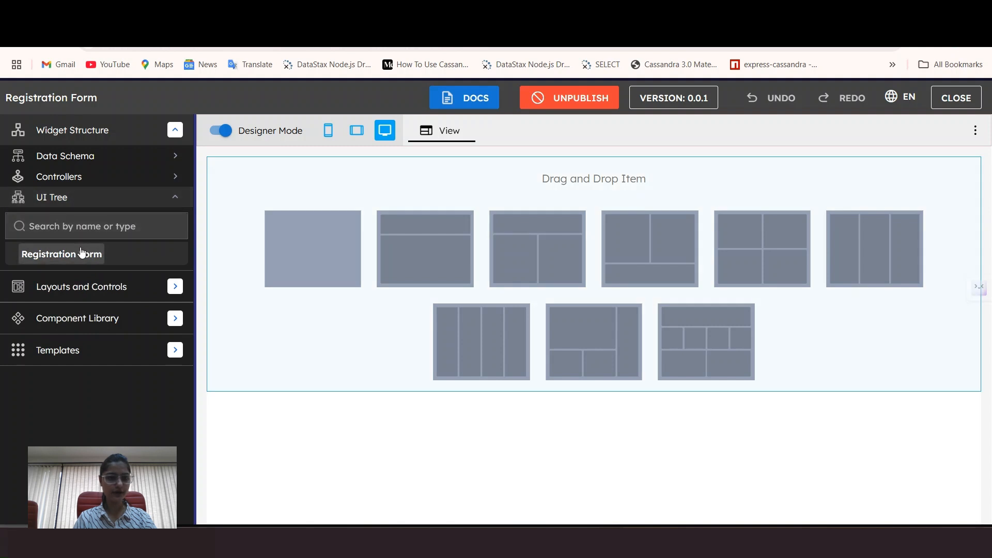
click(88, 201)
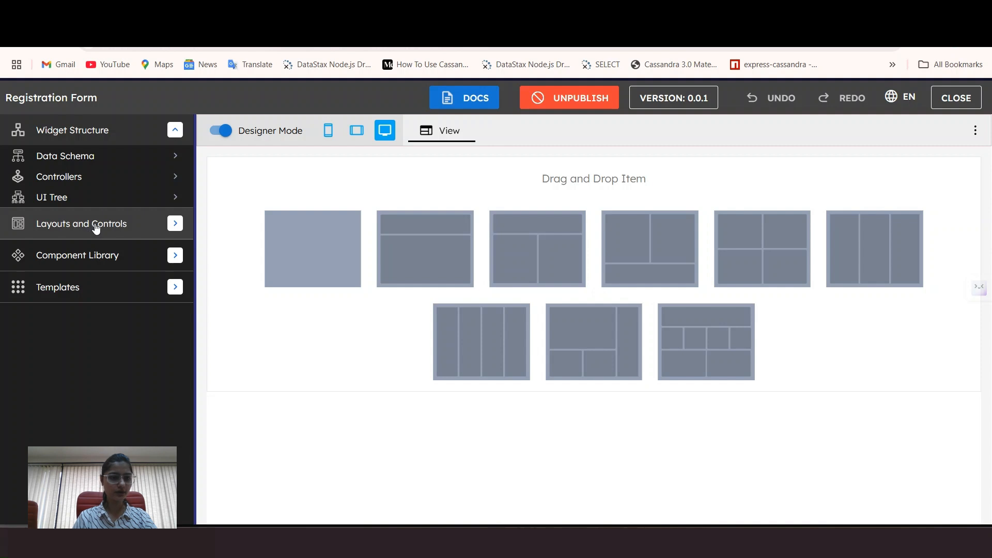
Step: Browse the Layouts, Fields, Buttons and Lists categories under Layouts and Controls
click(95, 227)
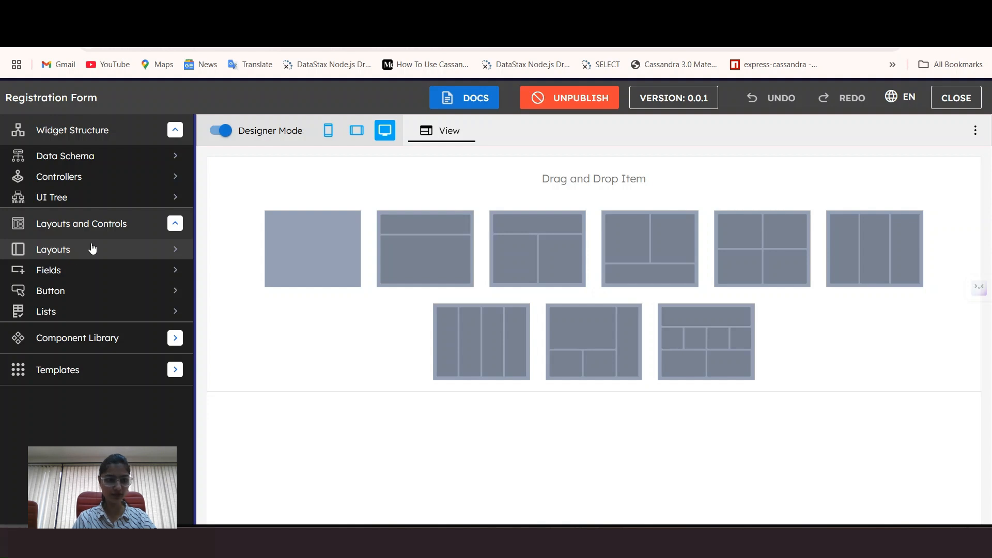
click(76, 254)
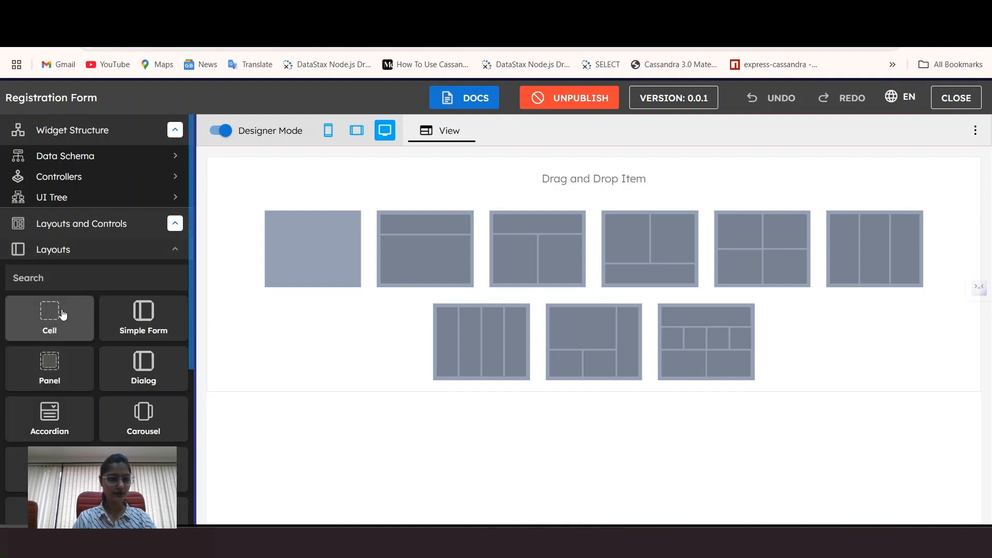
scroll(96, 334, down, 1)
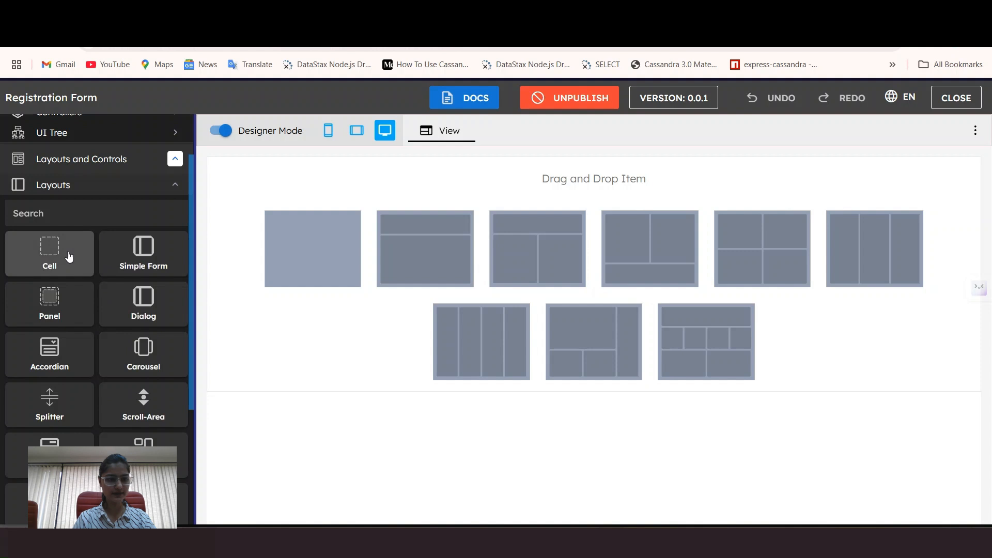
click(83, 185)
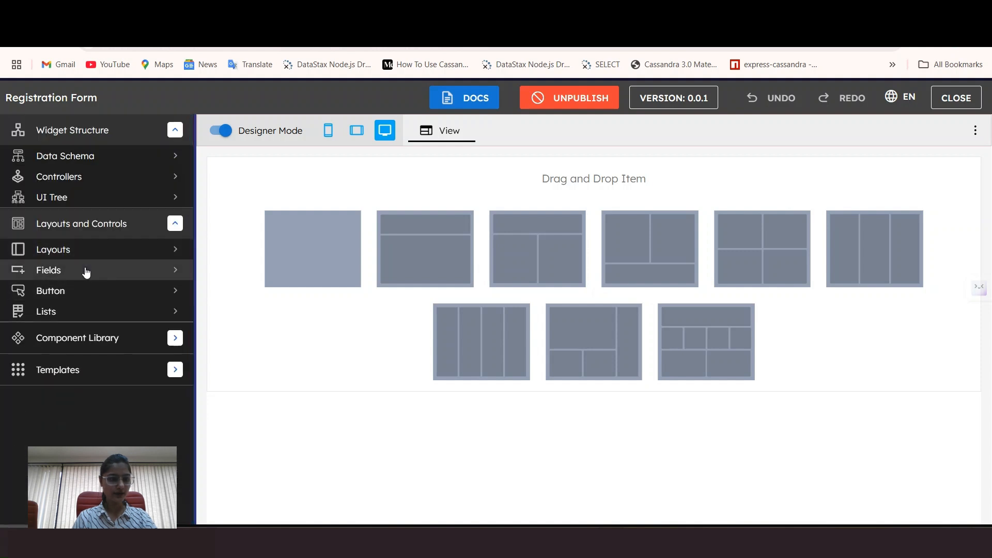
click(86, 271)
scroll(84, 272, down, 2)
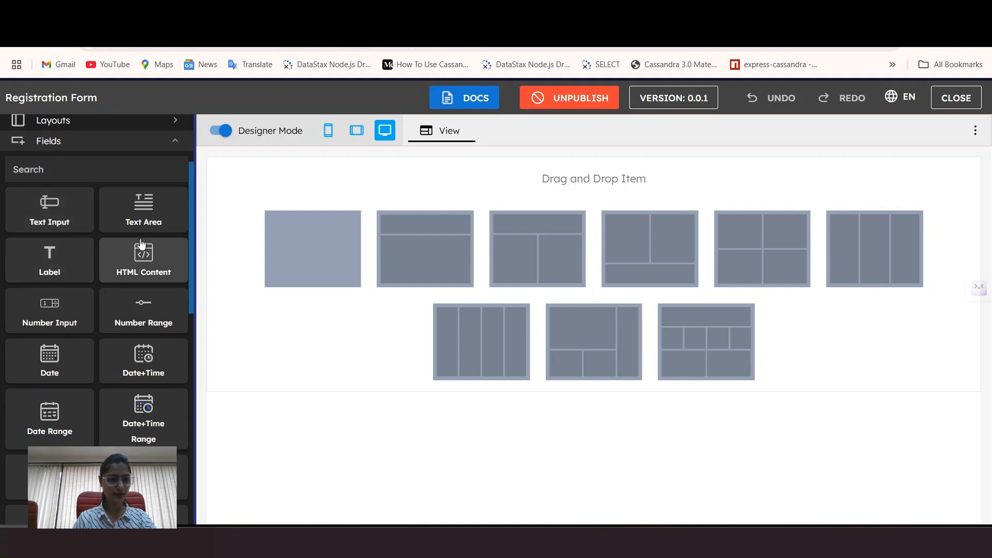
click(122, 145)
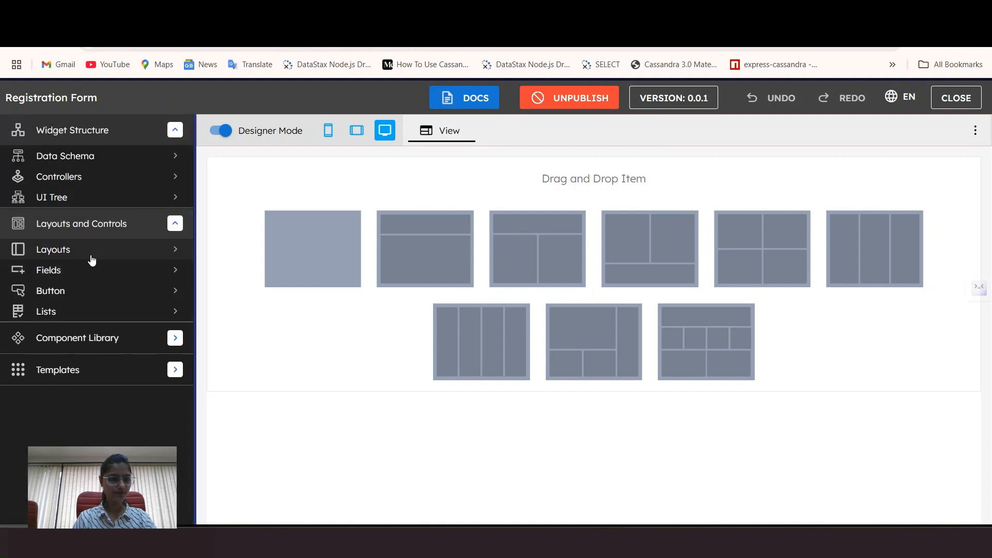
click(82, 292)
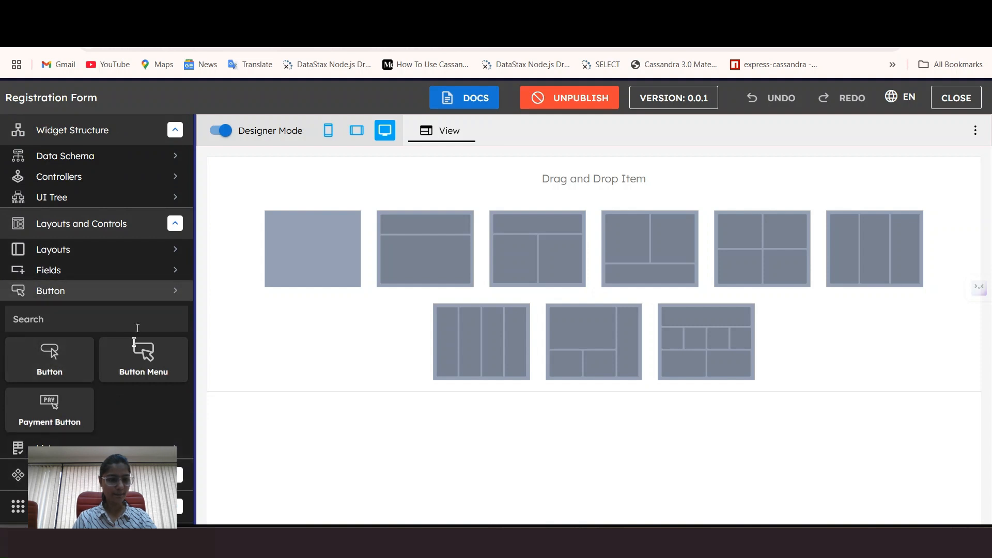
click(124, 291)
click(109, 313)
click(109, 314)
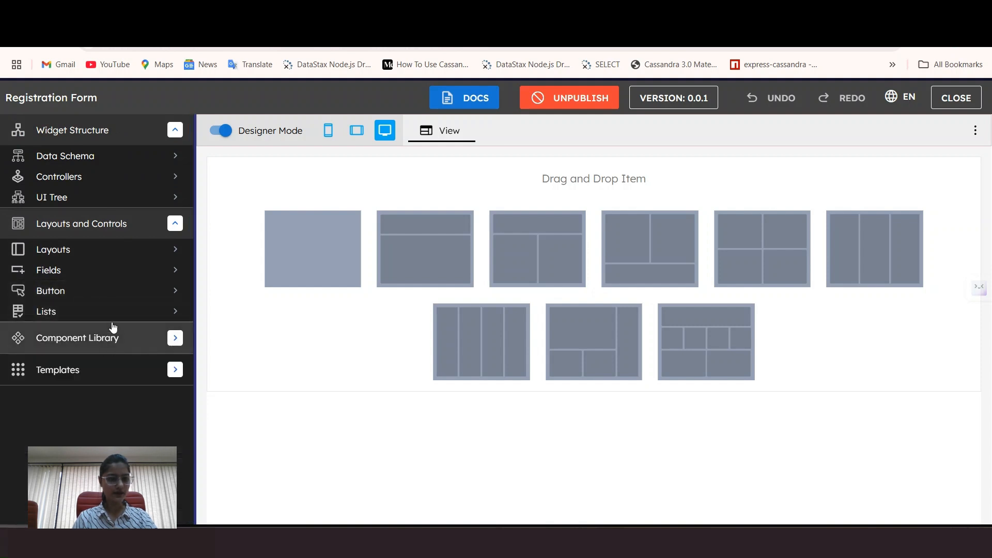
Step: Collapse Layouts and Controls, then open and close the Component Library
click(172, 231)
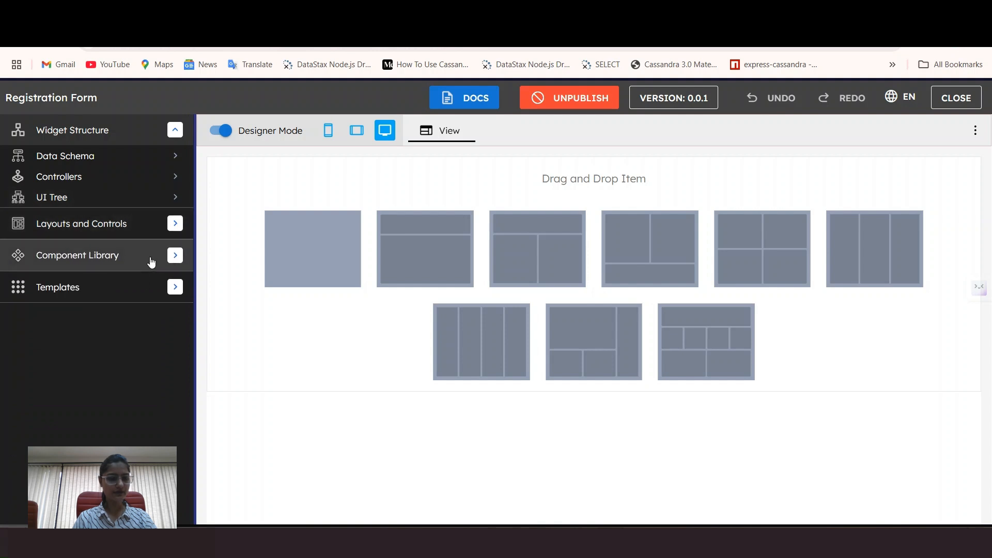
click(150, 262)
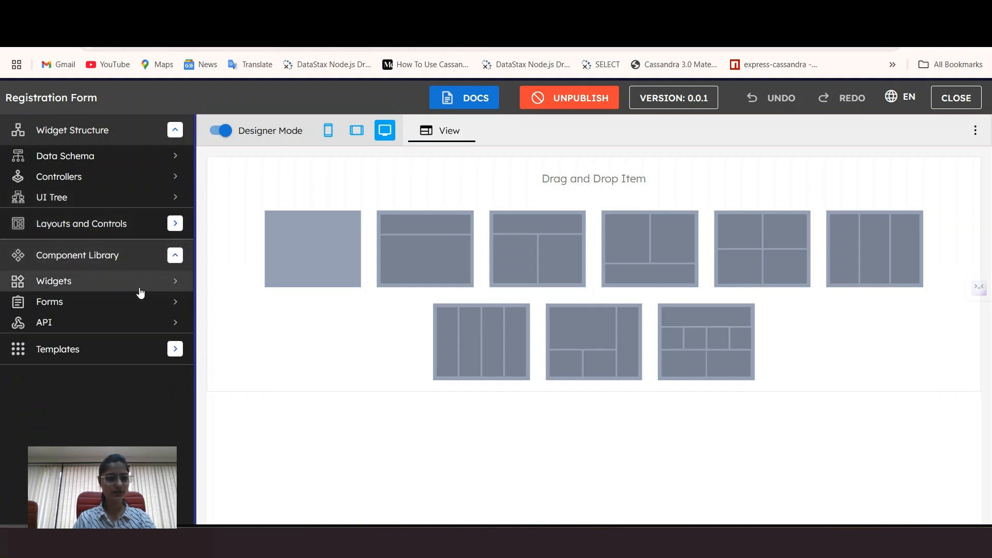
click(160, 256)
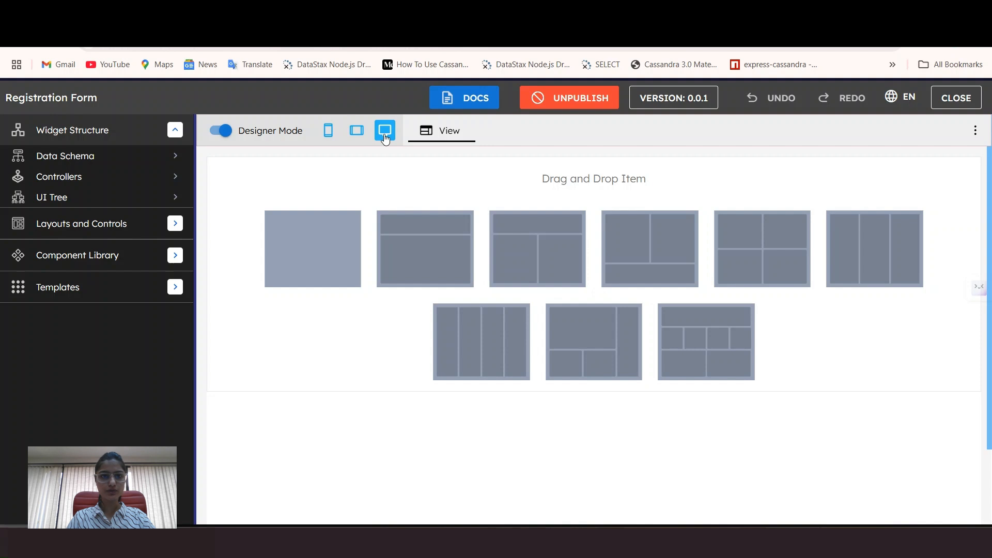
click(361, 133)
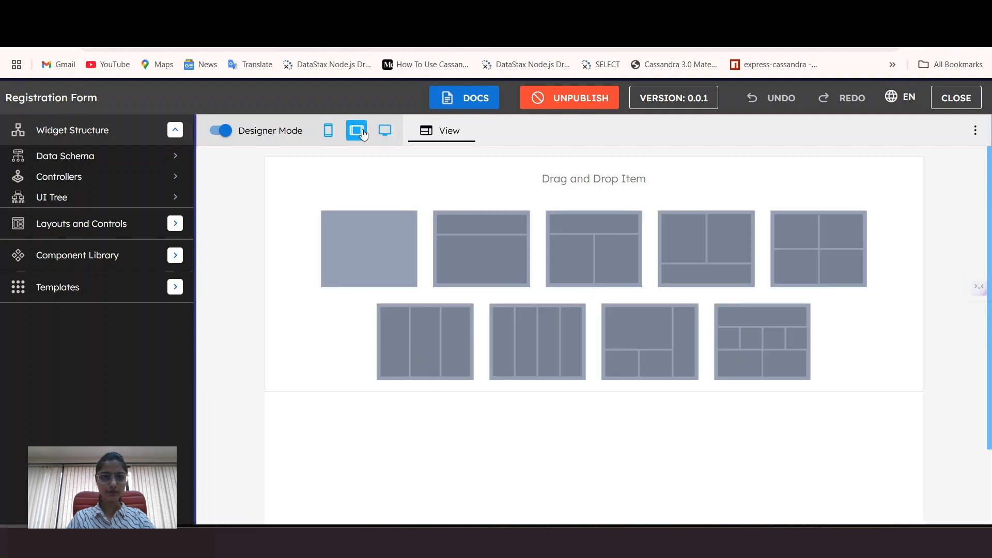
click(328, 130)
click(385, 130)
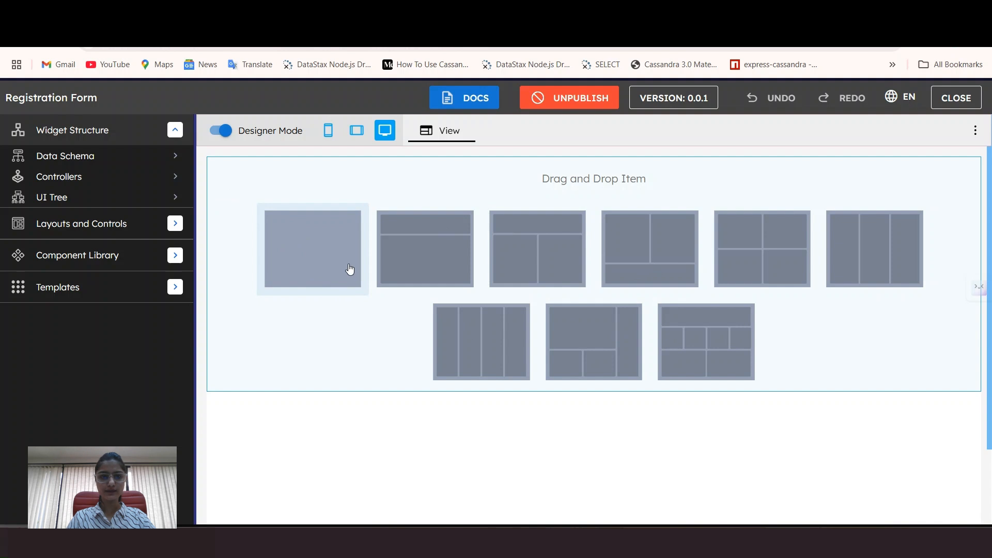
Step: Drop the single-cell layout tile onto the canvas and select the new cell
click(312, 246)
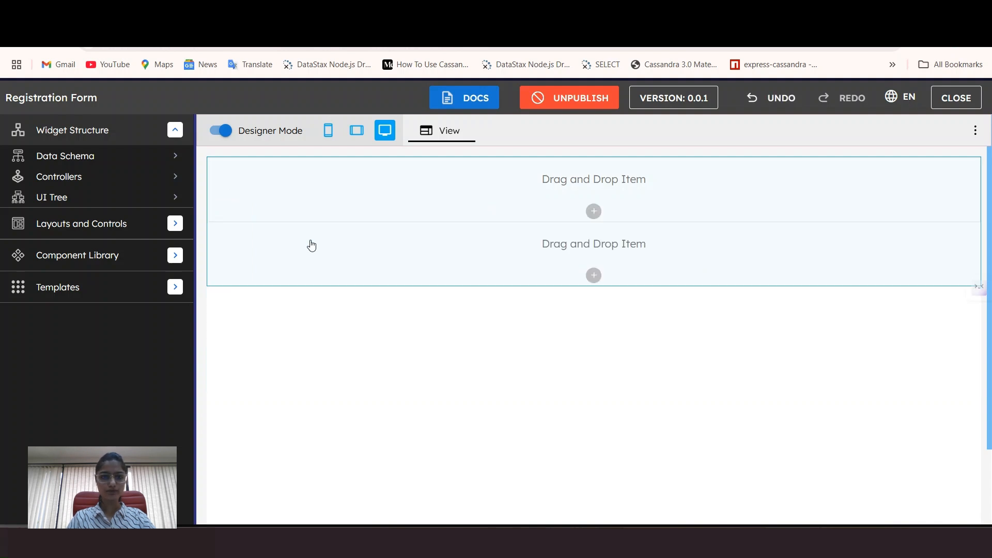
click(733, 283)
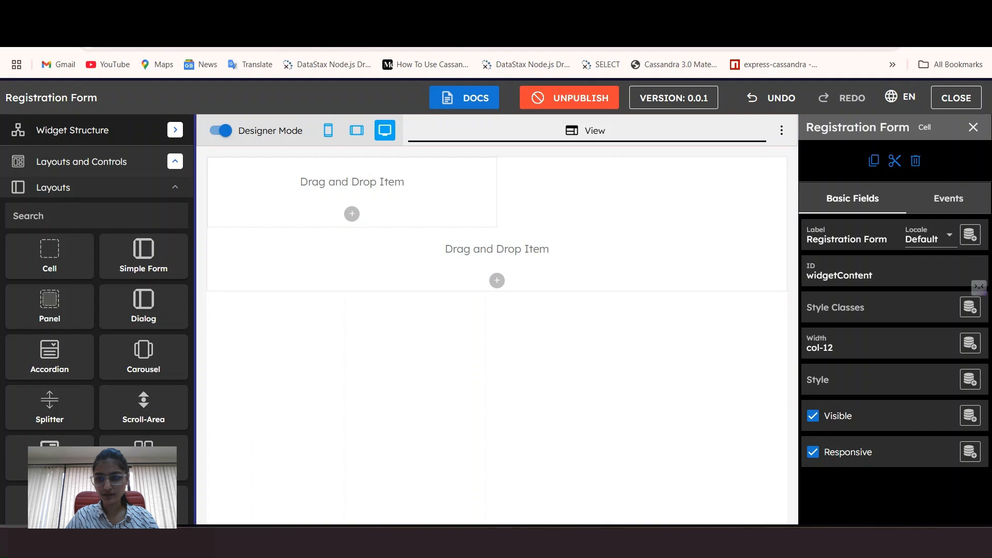
Step: Give the outer cell Large (32px) padding all round and custom class justify-center
click(846, 309)
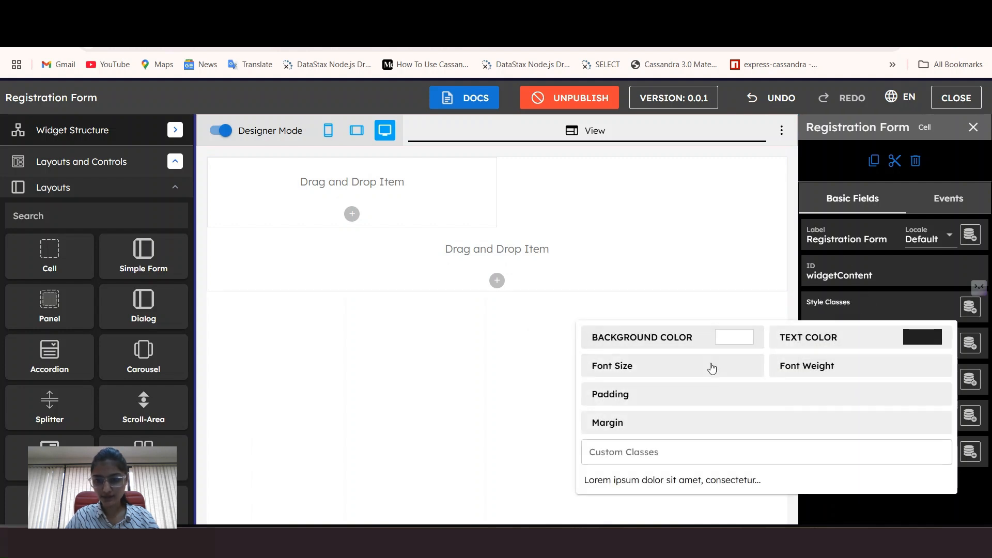
click(666, 396)
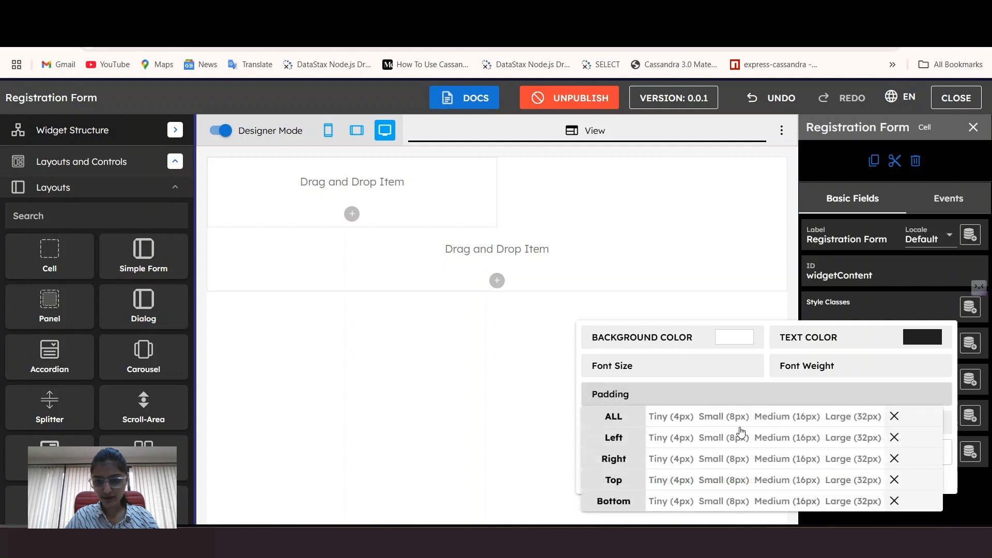
click(861, 418)
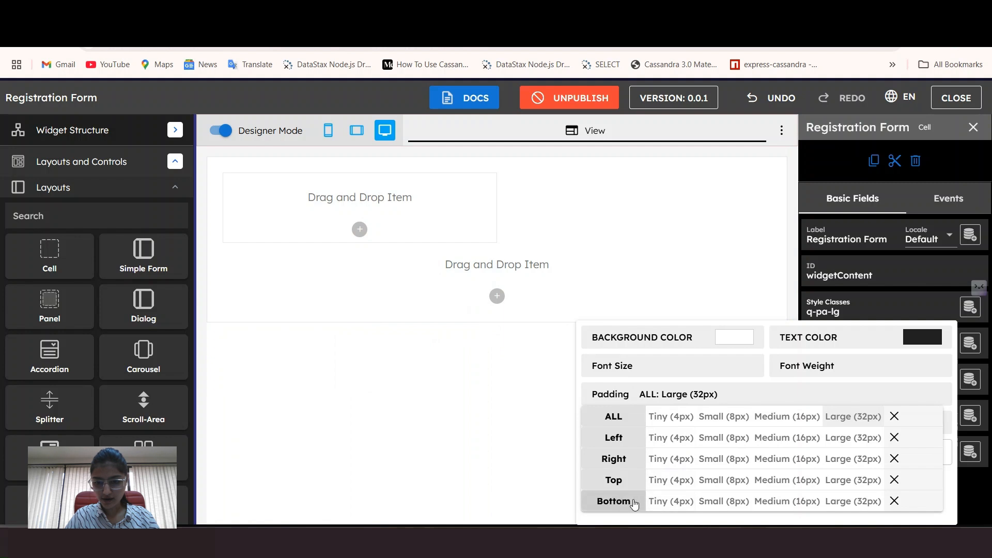
click(731, 400)
click(671, 450)
text(justify)
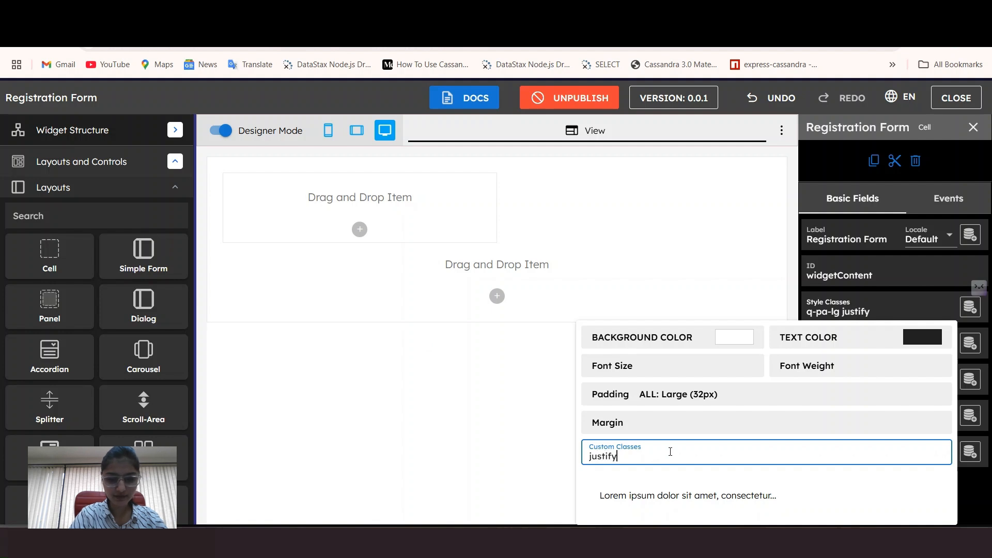
text(-center)
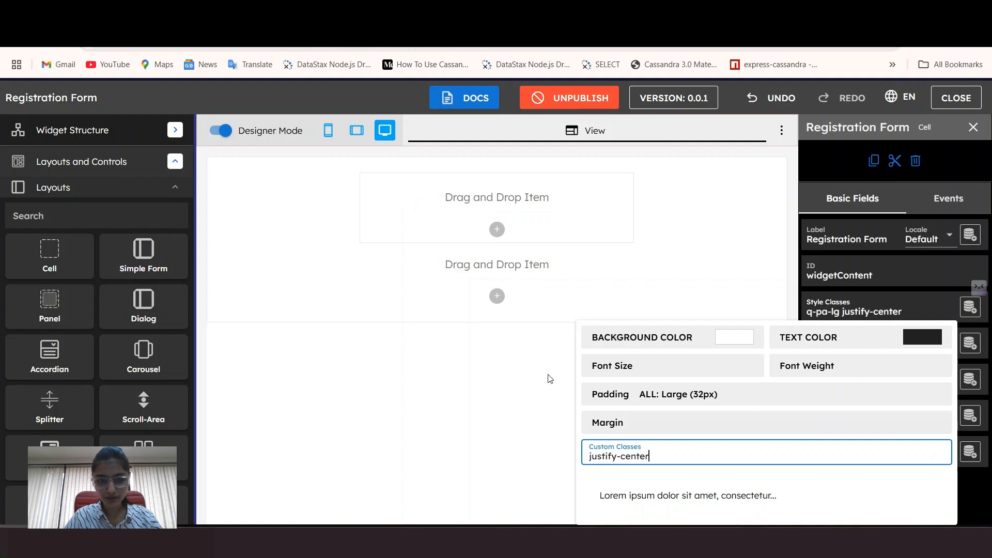
click(551, 425)
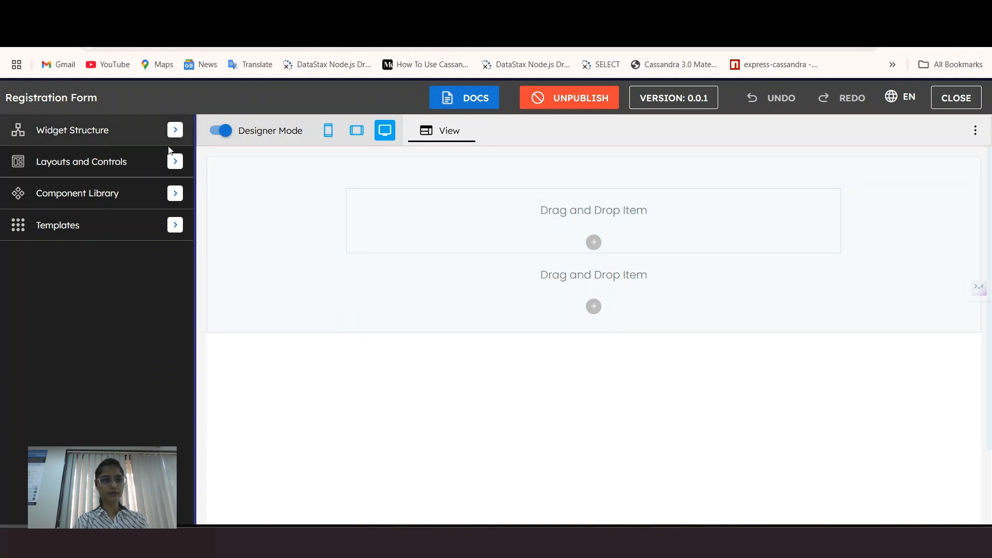
Step: Drag a Label field into the top cell and rename it 'heading'
click(170, 162)
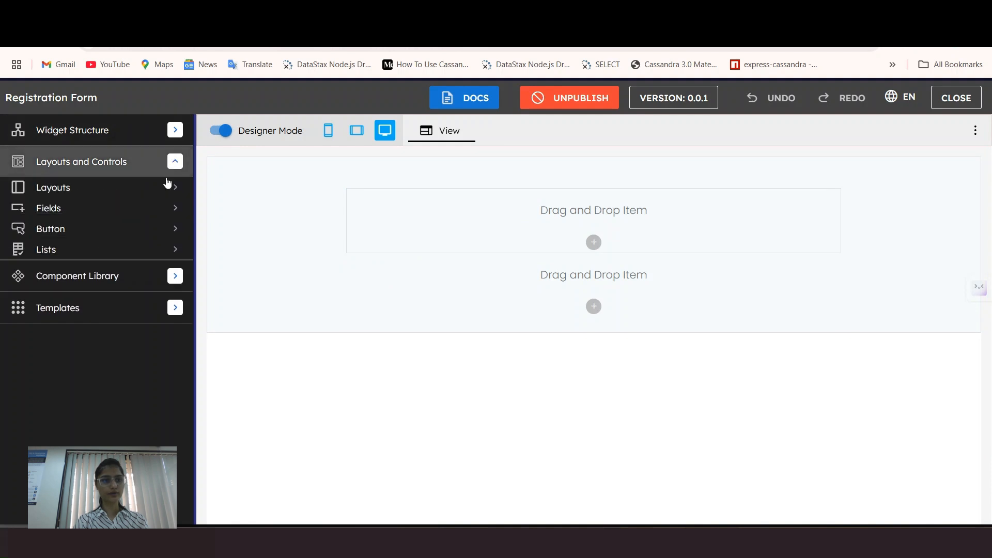
click(158, 212)
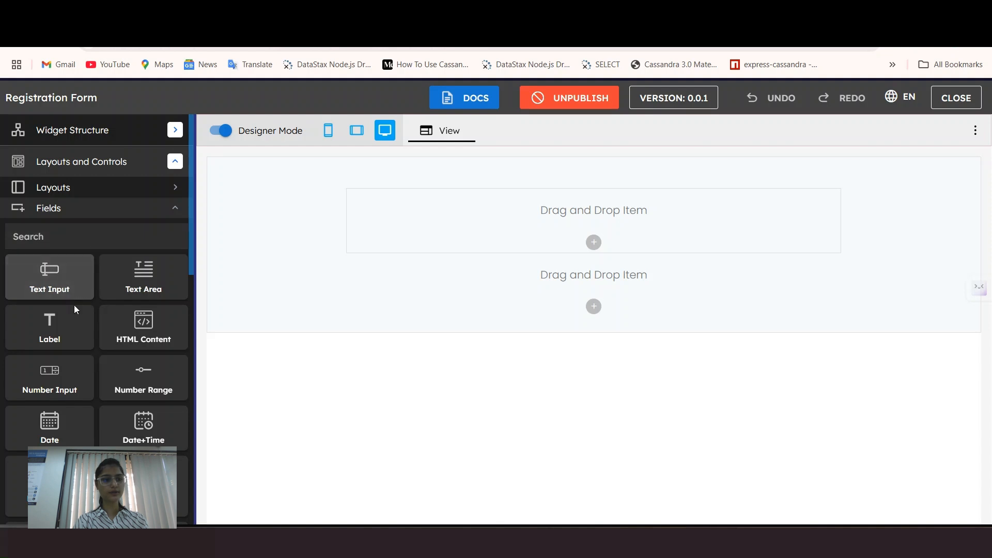
drag(49, 331, 448, 212)
drag(579, 260, 525, 261)
key(BackSpace)
text(heading)
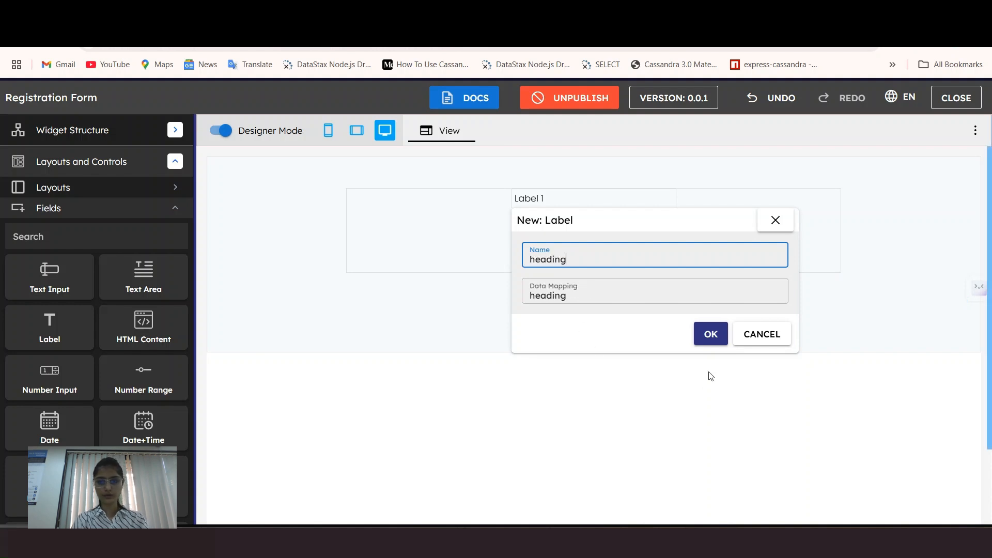
click(711, 334)
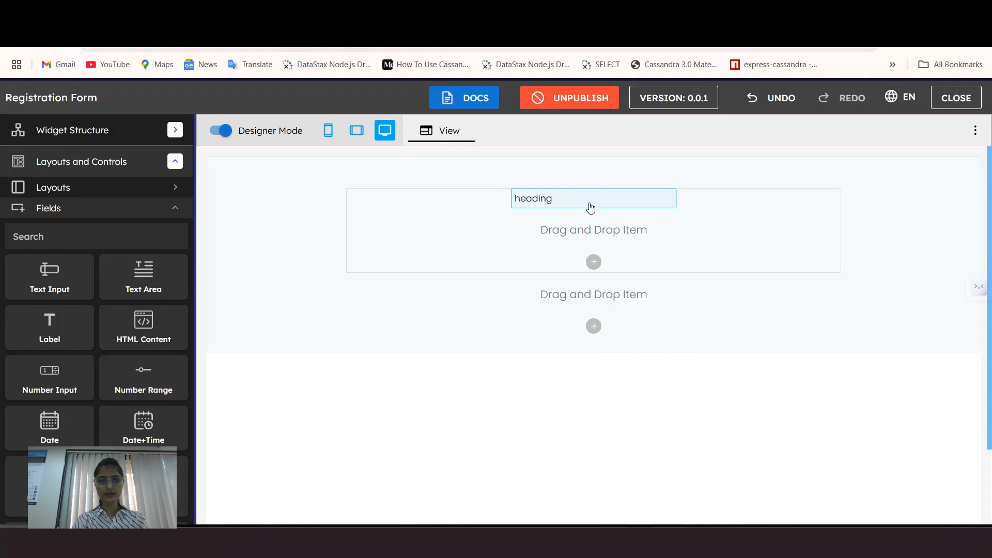
click(590, 207)
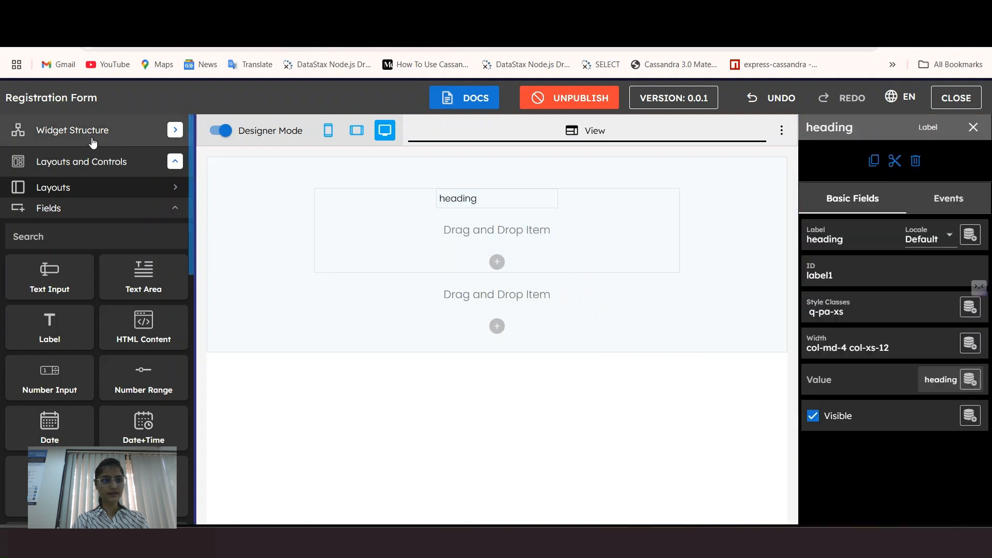
Step: Check the heading field under Widget Structure > Data Schema, then reselect the heading label
click(66, 135)
click(76, 162)
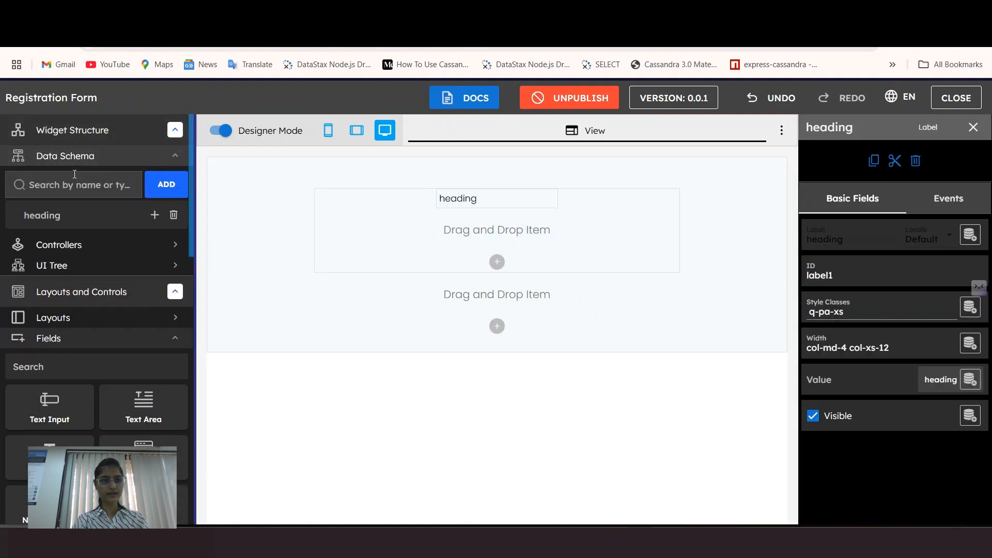
click(63, 225)
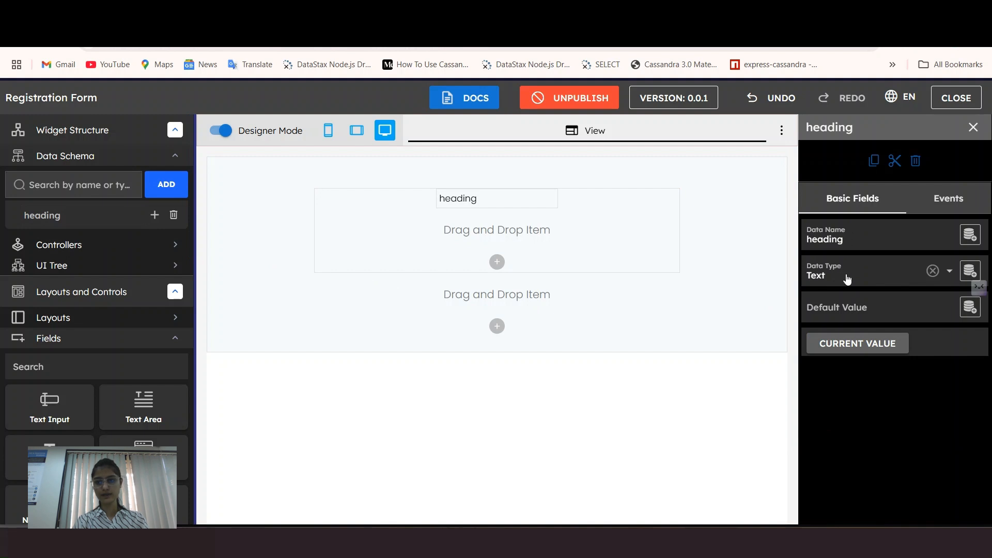
click(469, 202)
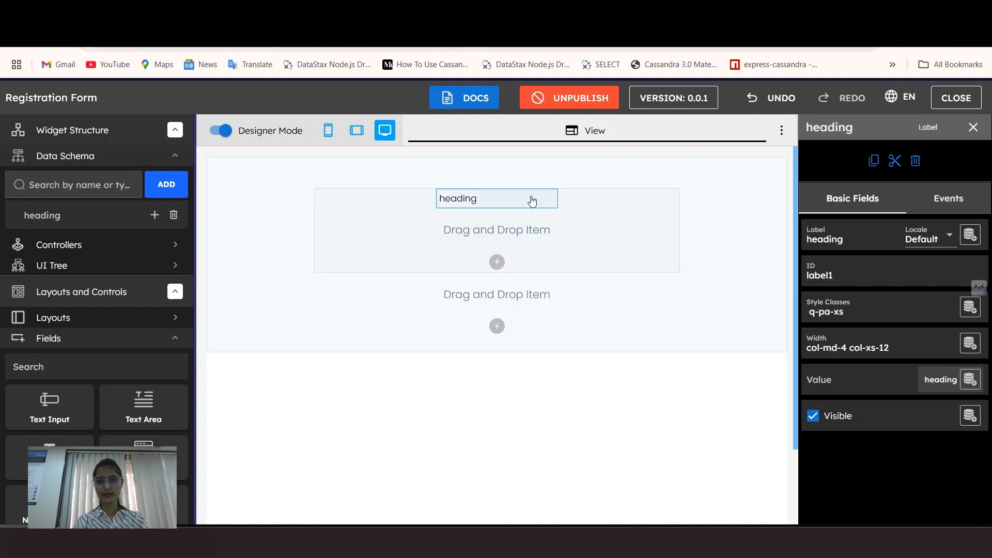
click(827, 315)
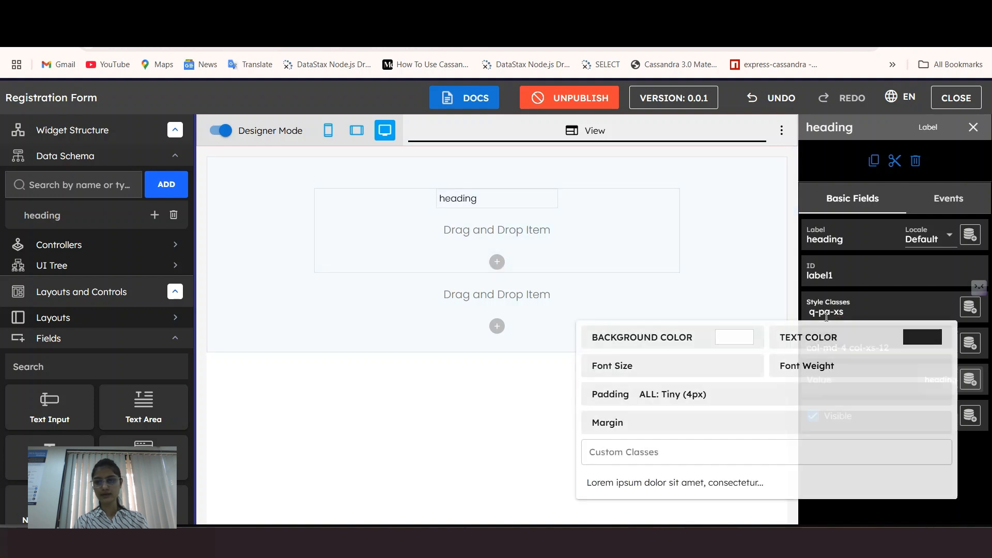
Step: Set the heading's font size to h3 and font weight to medium
click(709, 370)
scroll(728, 321, down, 3)
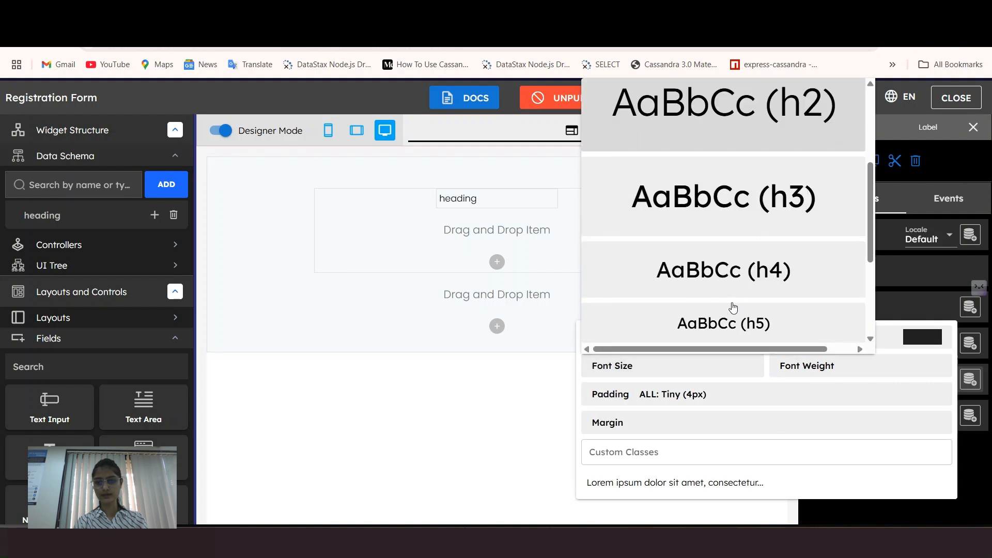
click(772, 209)
click(856, 380)
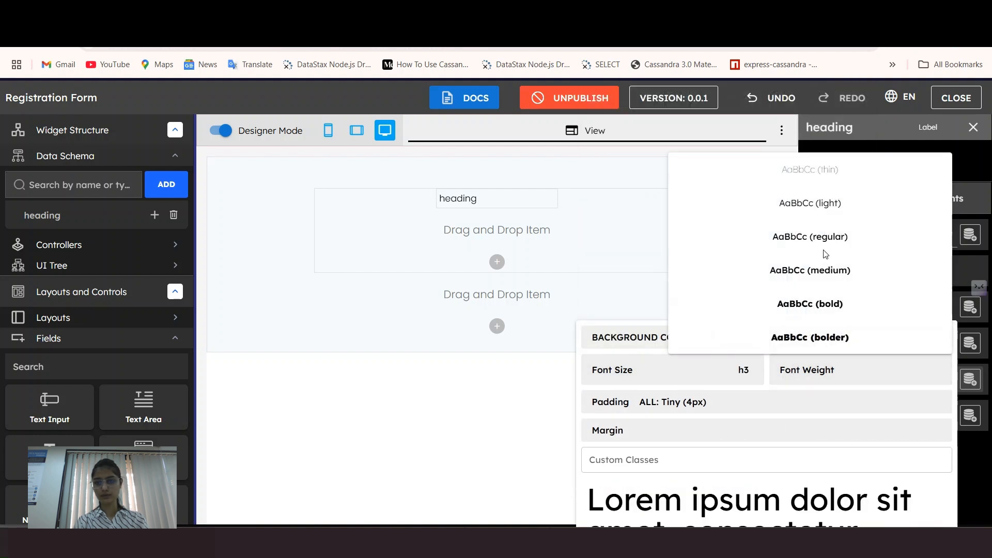
click(833, 277)
click(830, 304)
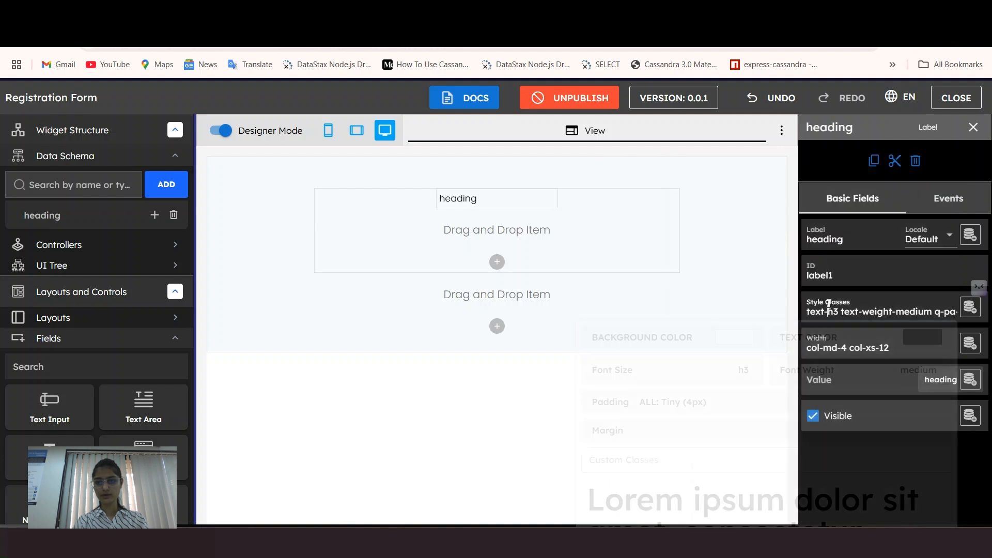
Step: Clear the heading's mobile and desktop widths and set desktop width to auto (col-md-auto)
click(826, 345)
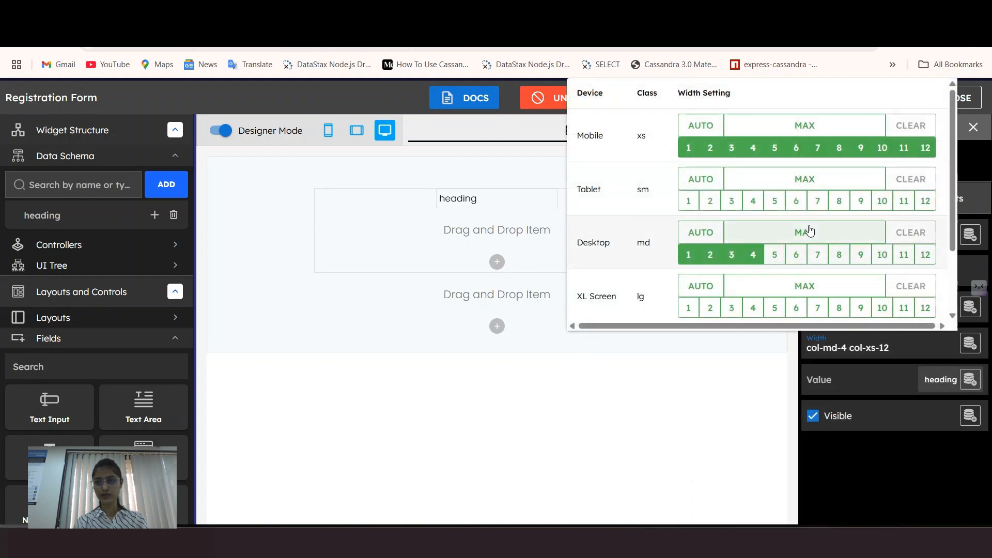
click(918, 134)
click(919, 232)
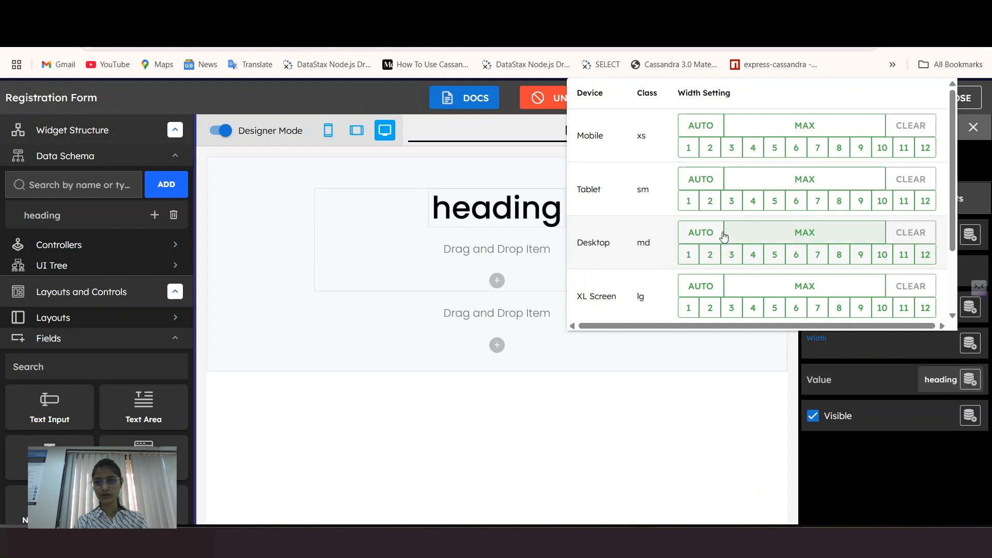
click(721, 234)
click(888, 350)
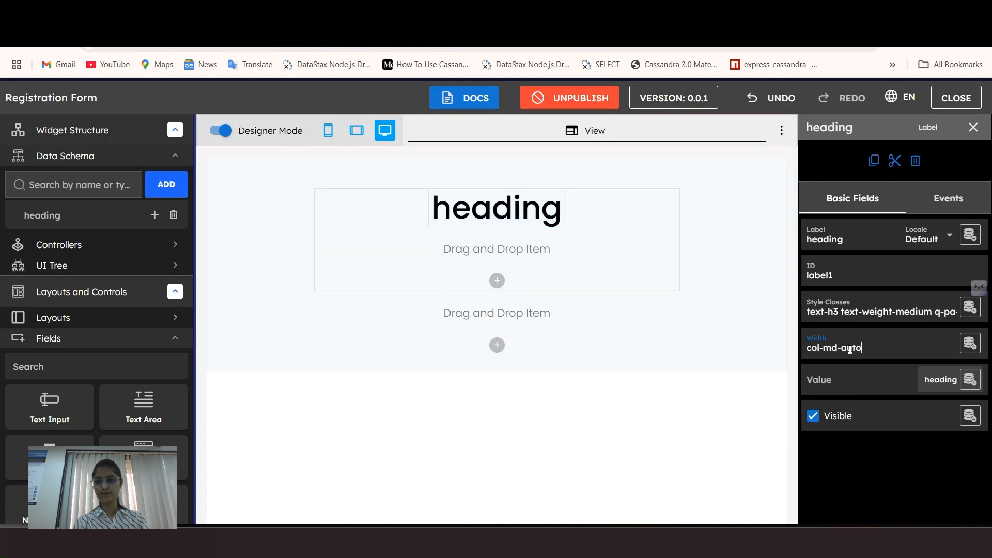
click(228, 137)
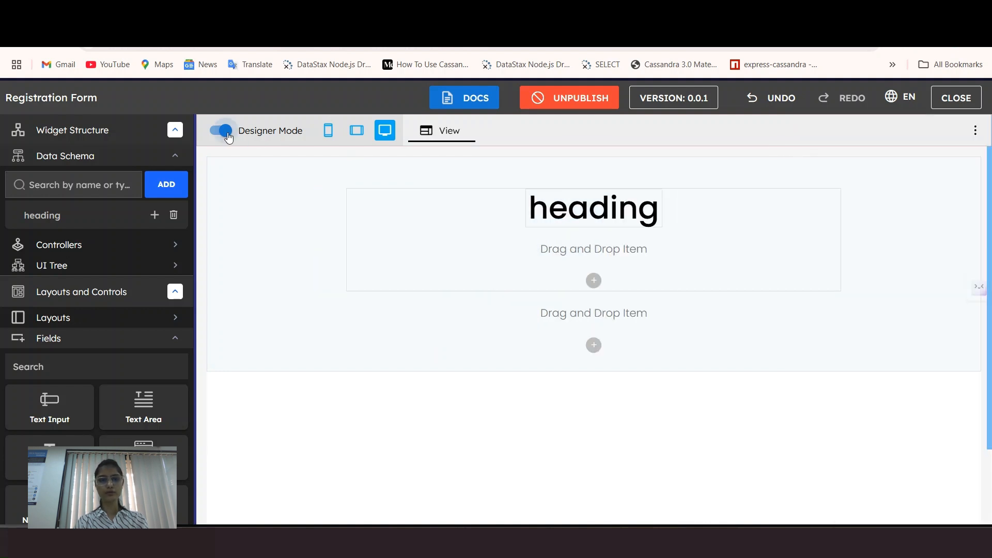
Step: Preview the form without outlines, restore designer mode, and select the outer Registration Form container
click(226, 132)
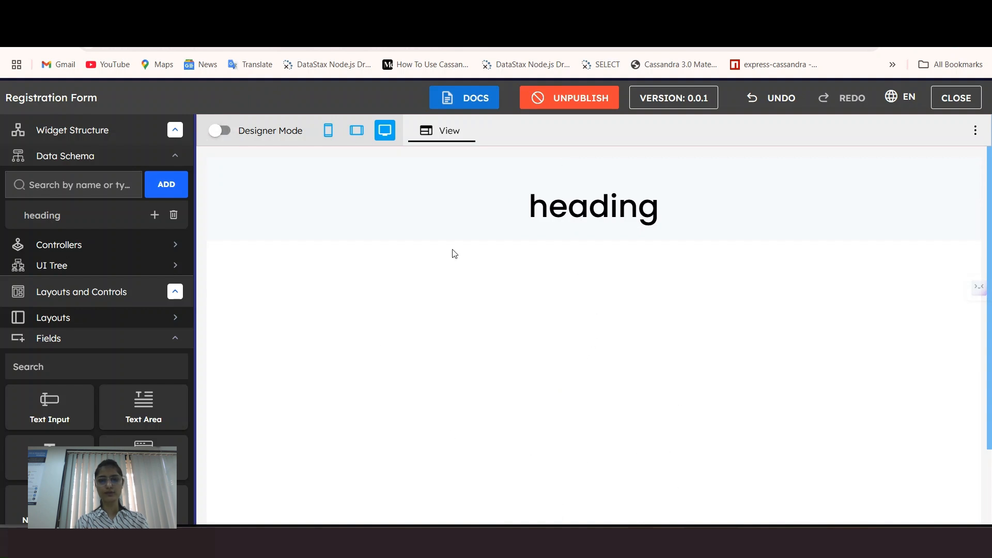
click(229, 126)
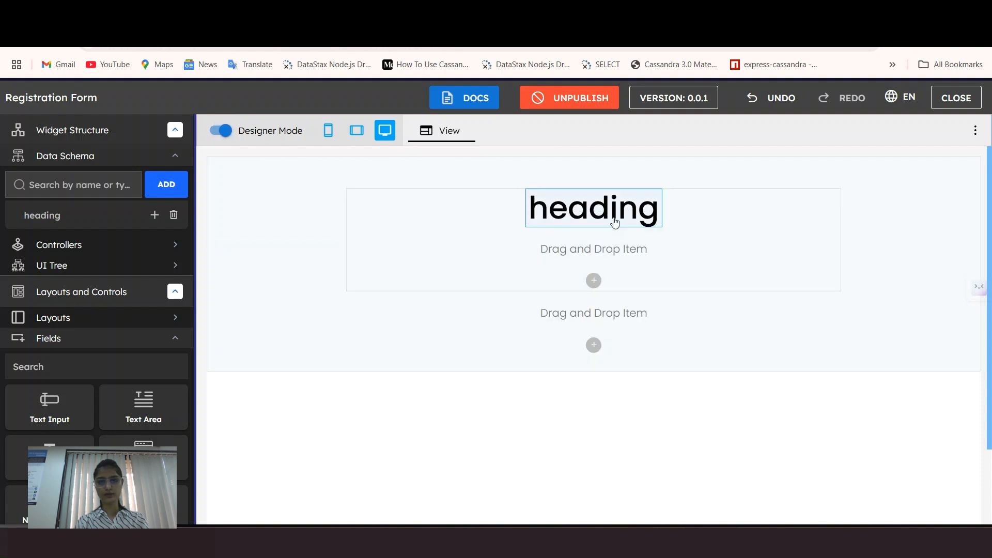
click(615, 223)
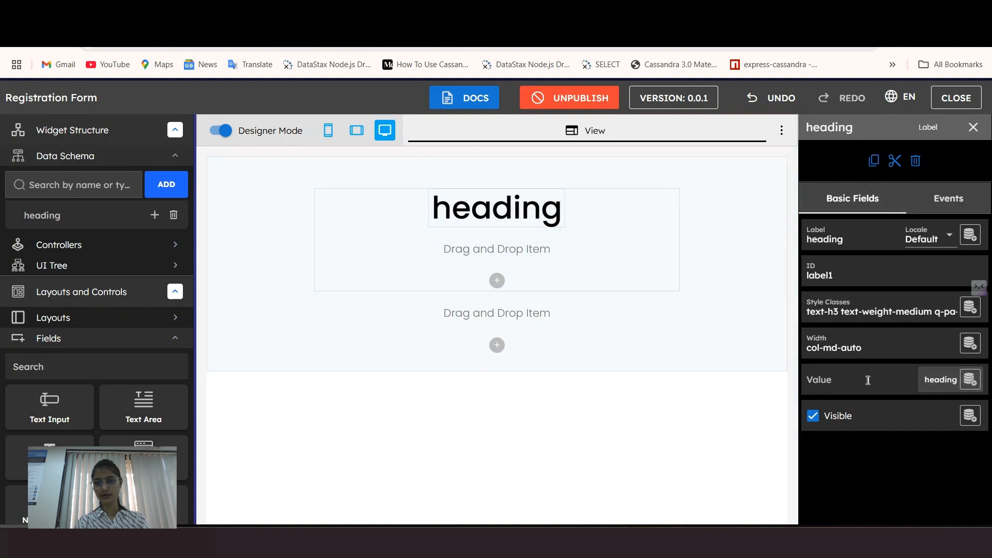
click(677, 365)
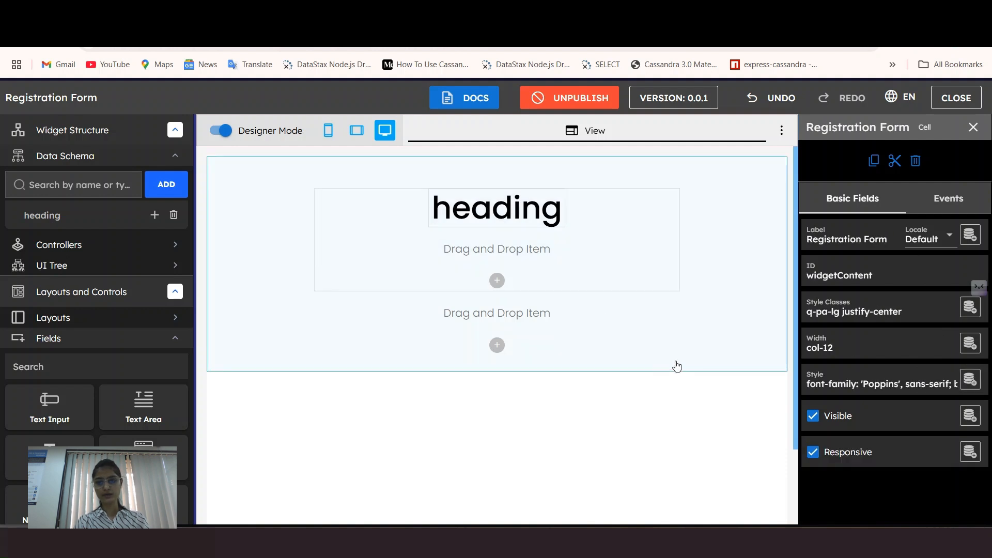
Step: Add an onload function with data.heading = "Join Our Community"; and format the code
click(966, 198)
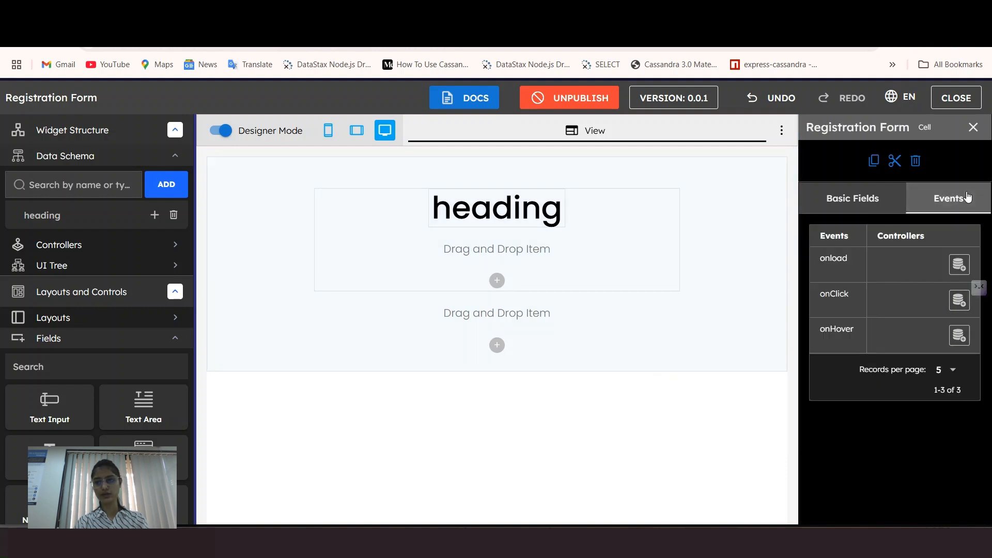
click(959, 265)
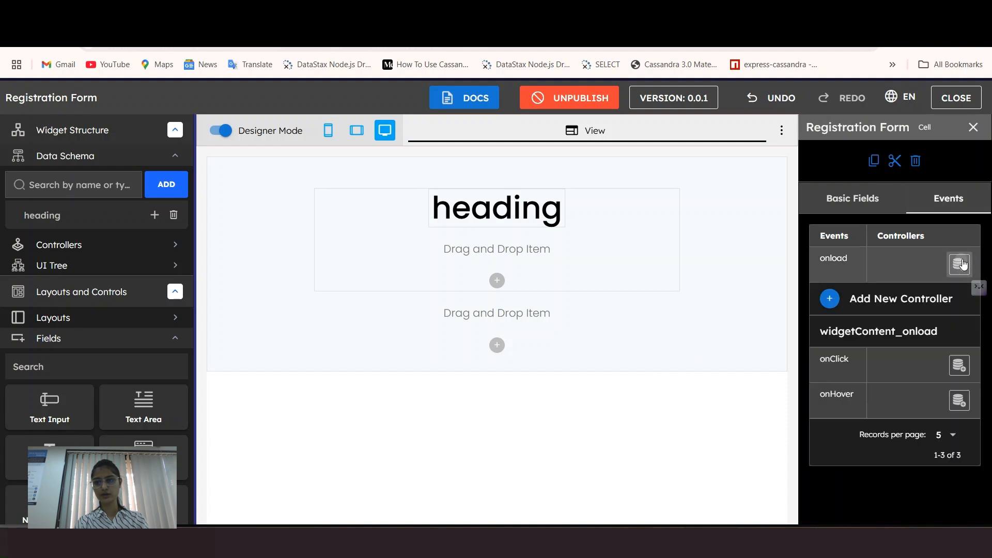
click(829, 299)
click(380, 211)
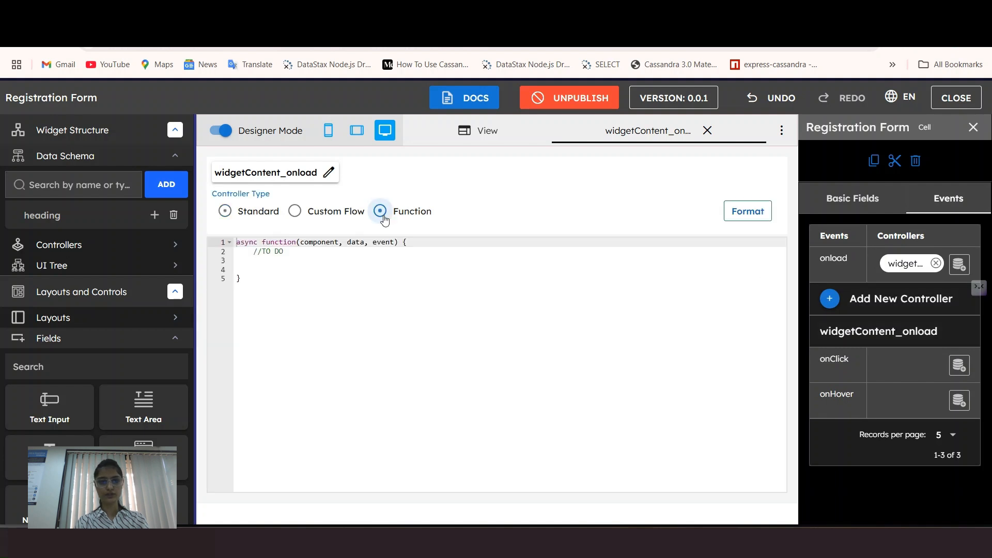
click(258, 263)
text(data)
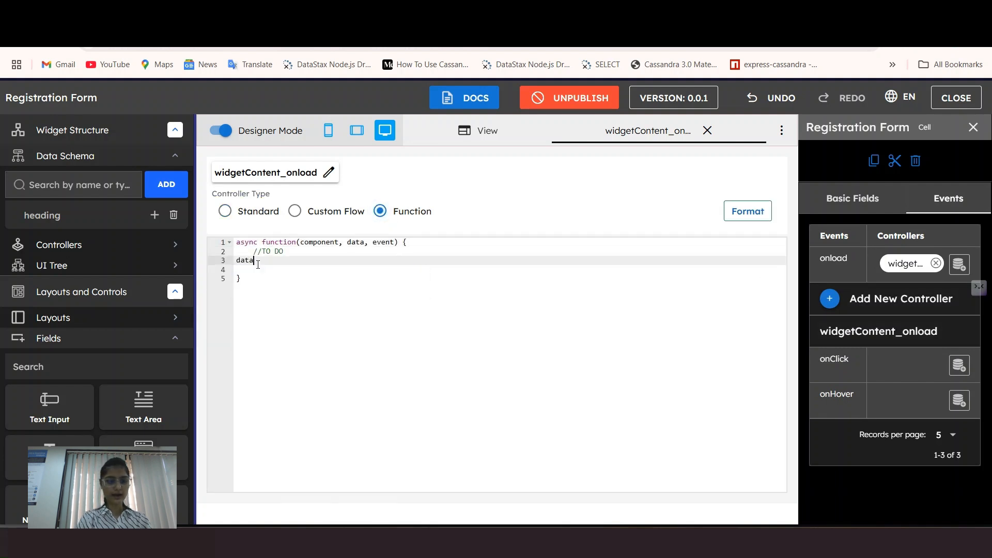
text(.heading)
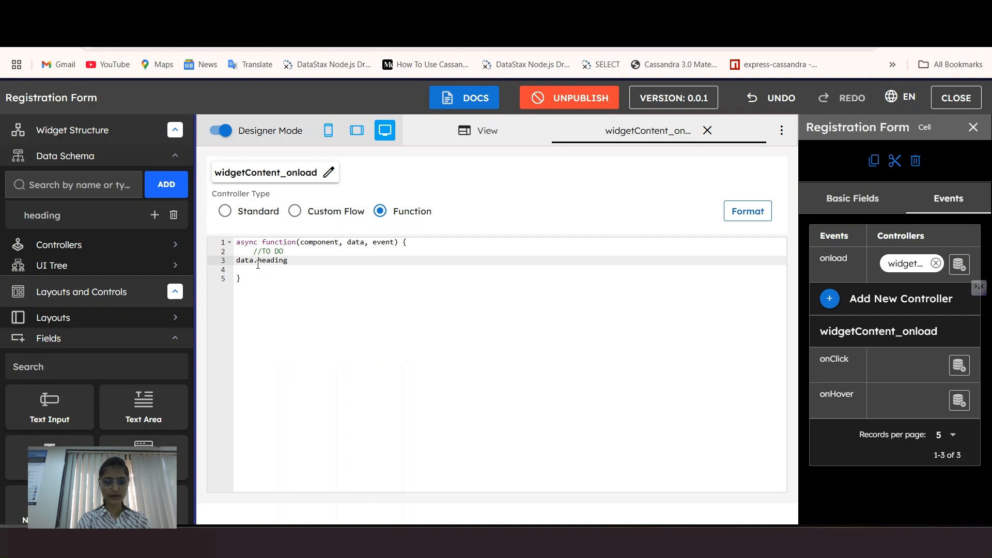
text( = "Join)
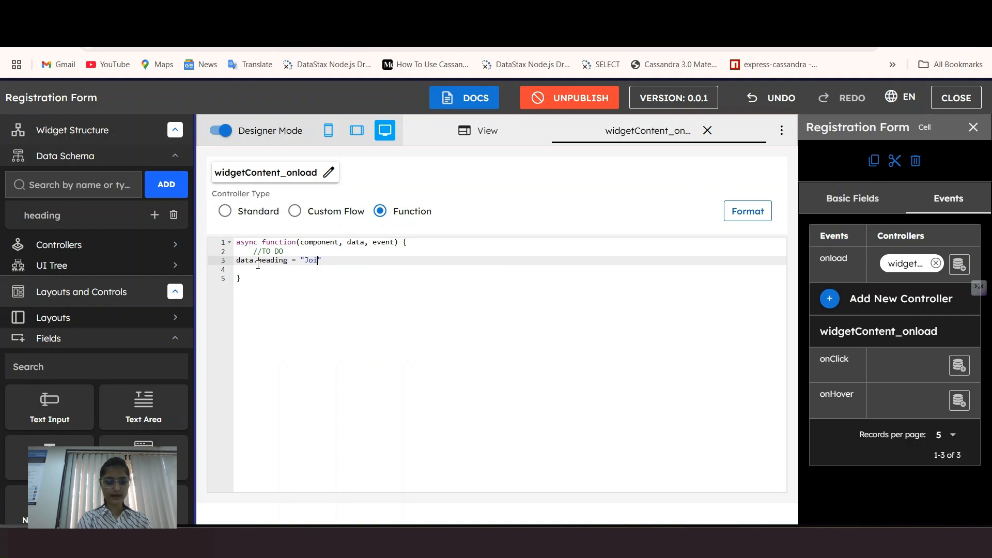
text( Our Community)
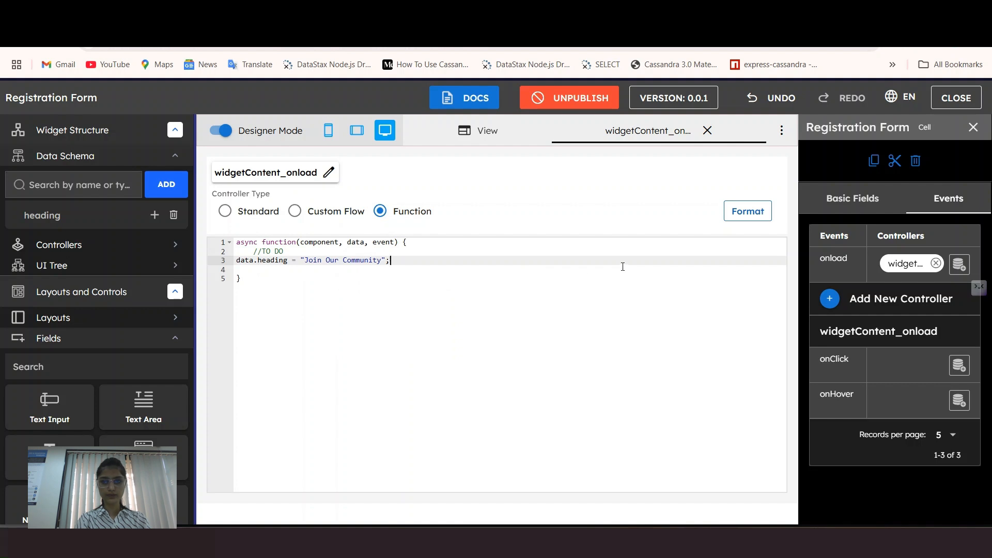
click(753, 221)
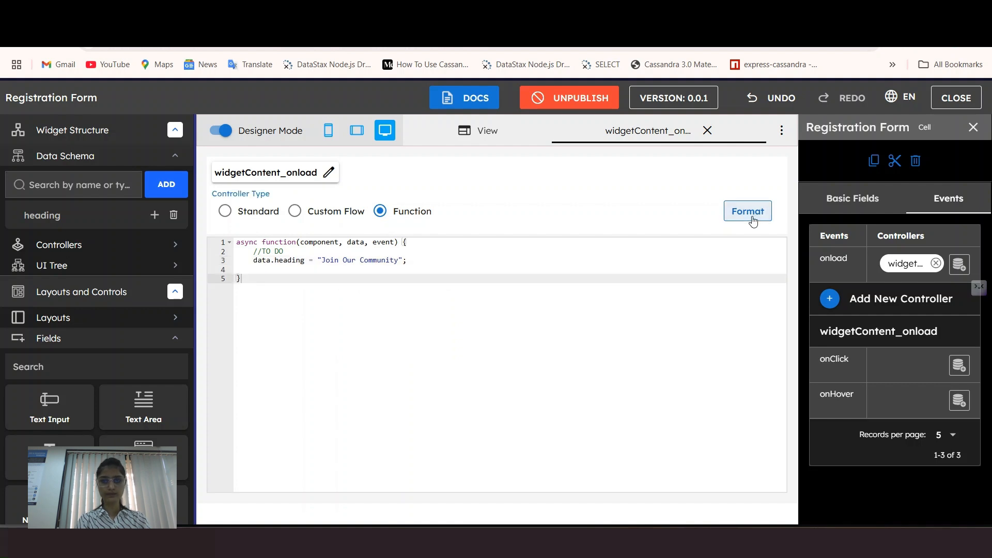
click(708, 131)
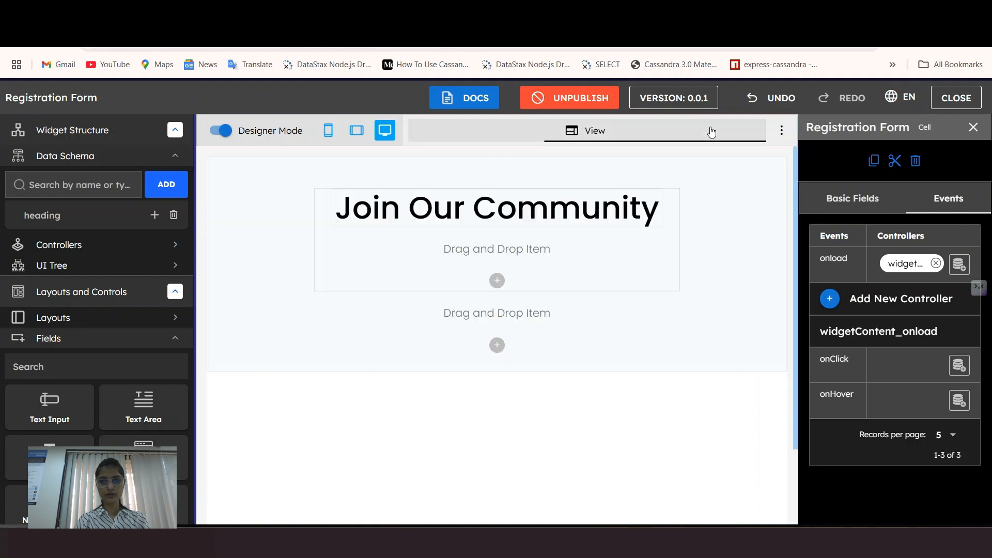
Step: Check the heading's properties and compare against the reference form in another tab
click(484, 212)
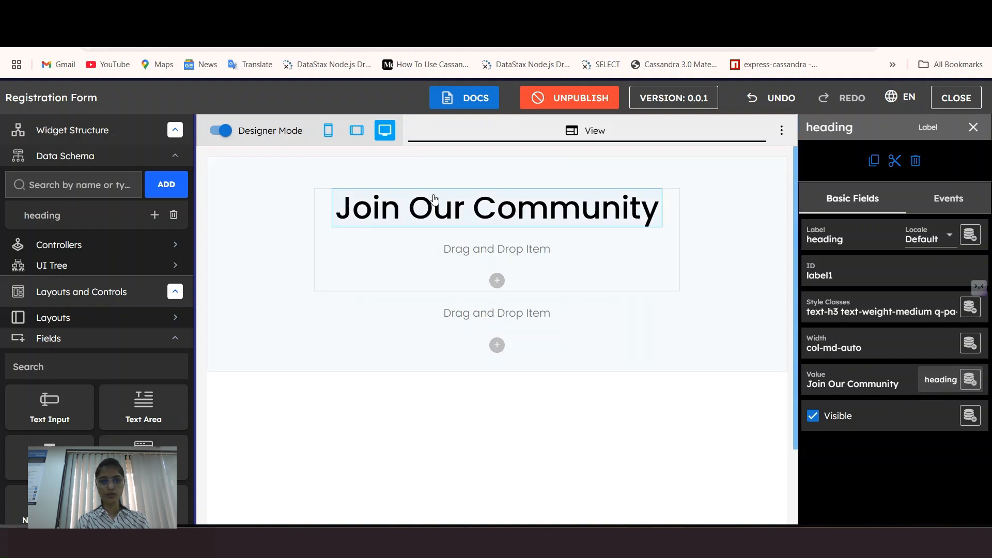
click(207, 12)
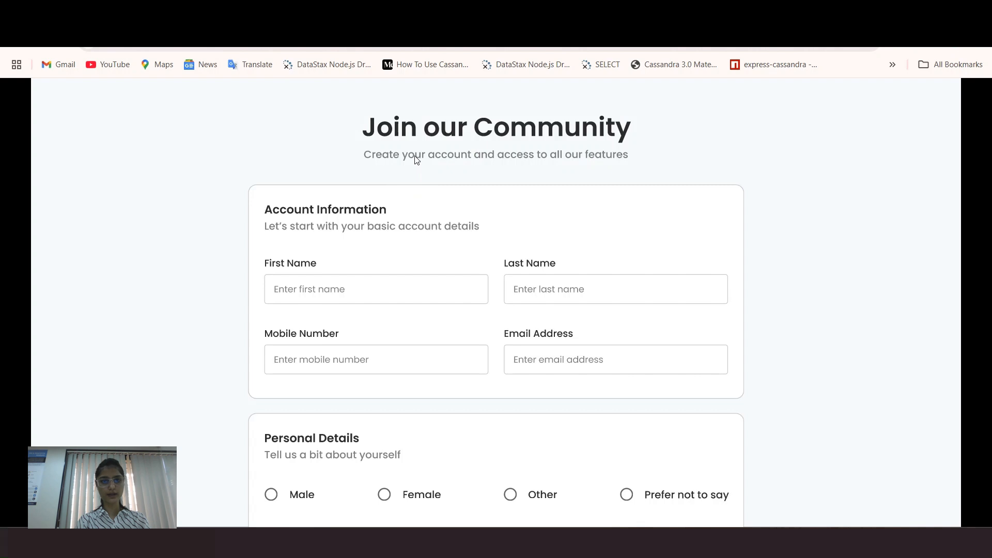
key(ctrl+Tab)
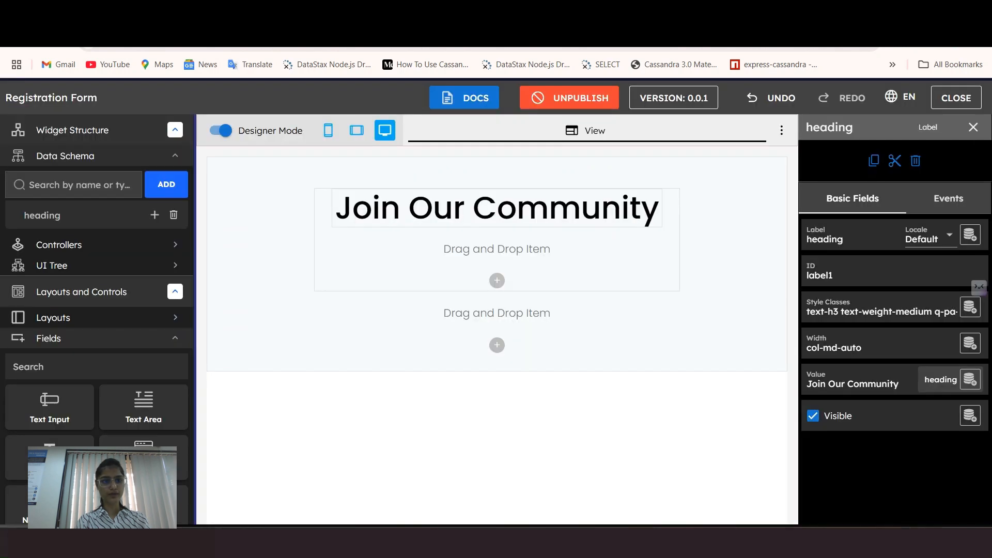
Step: Add a Label below the heading and name it caption
drag(39, 452, 368, 242)
drag(558, 305, 455, 307)
text(caption)
key(Return)
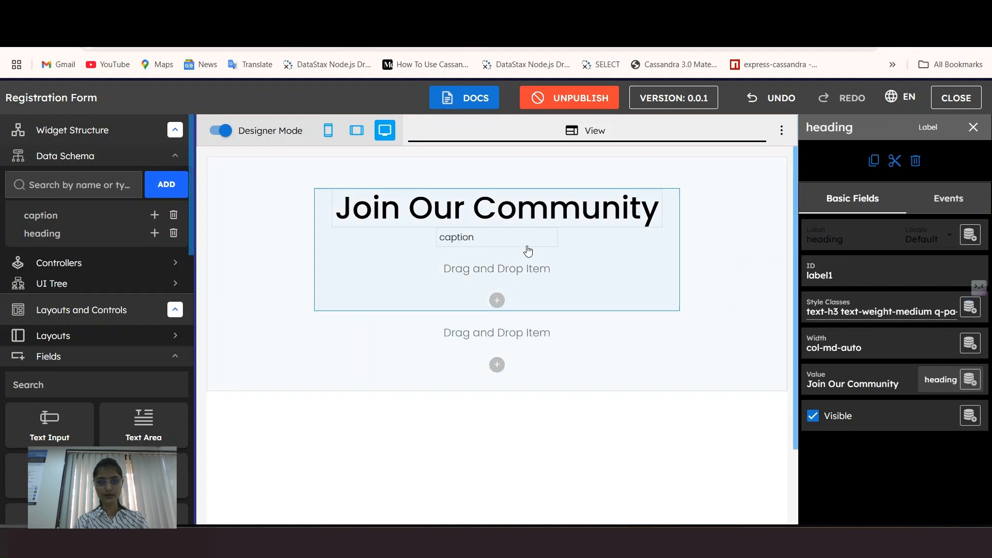
Step: Style the caption label as h6, medium weight, with blue-grey-5 text
click(481, 238)
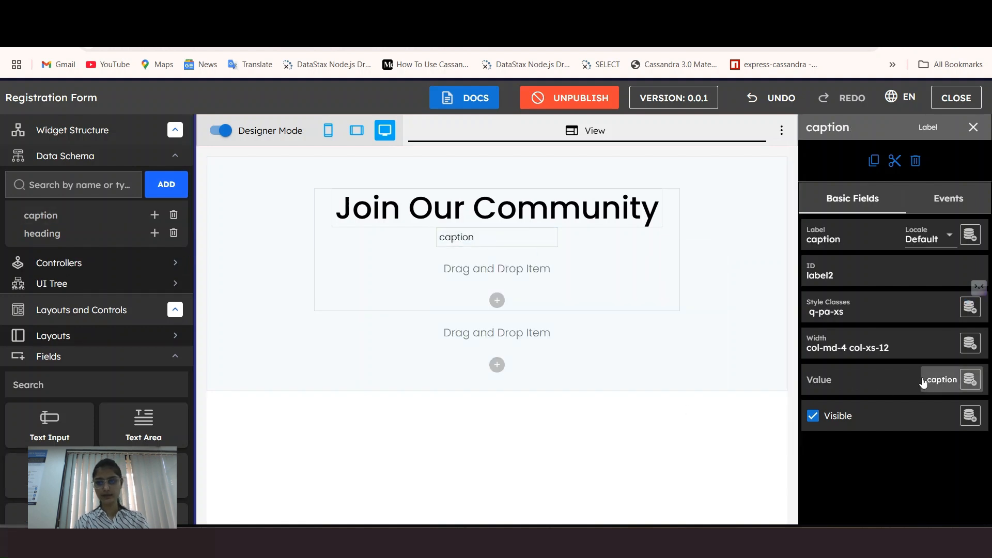
click(816, 307)
click(664, 363)
scroll(739, 245, down, 4)
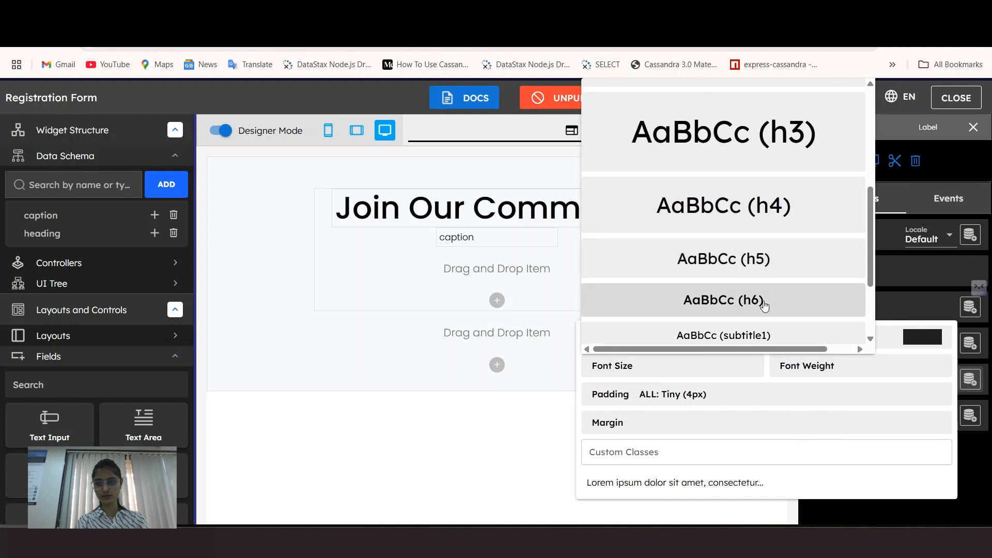
click(764, 303)
click(827, 366)
click(784, 268)
click(922, 338)
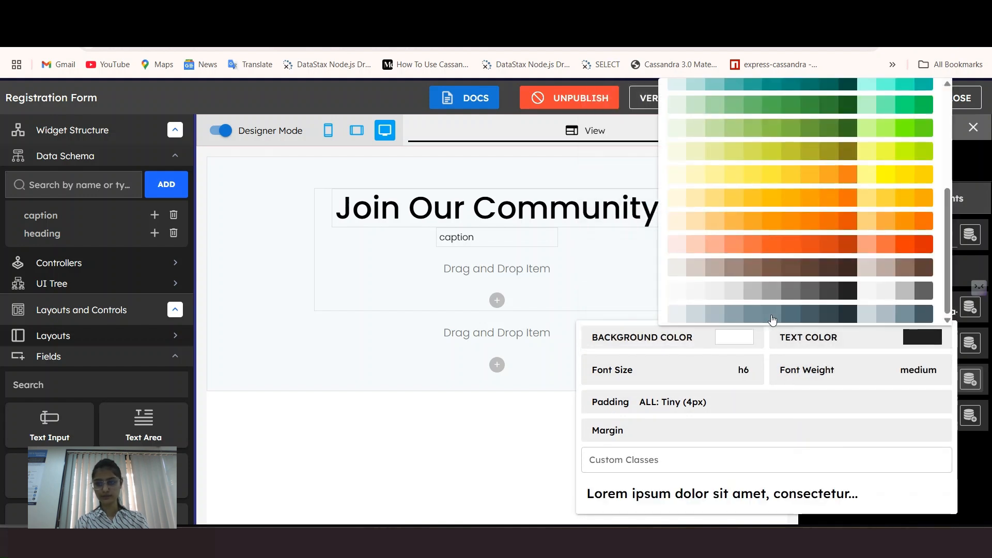
click(753, 314)
click(879, 311)
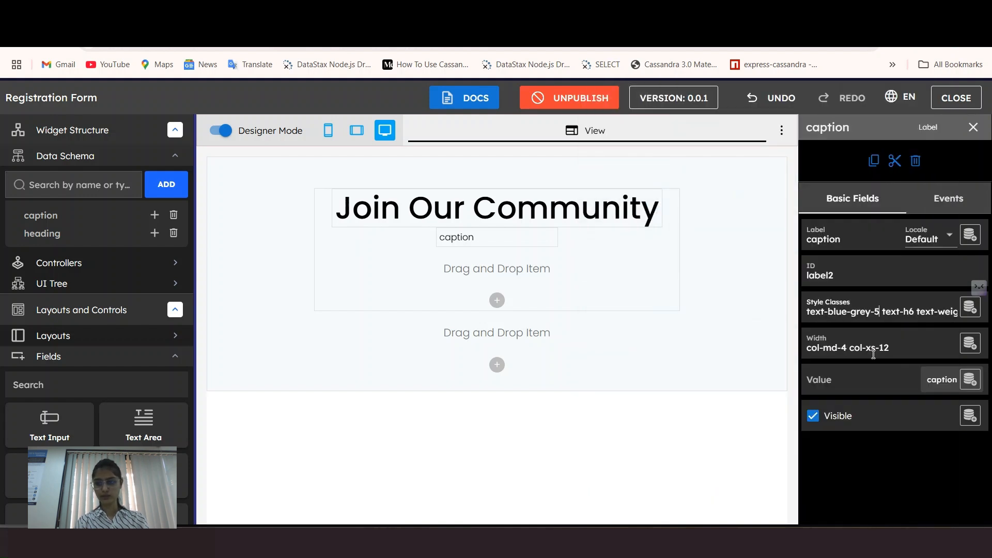
click(471, 245)
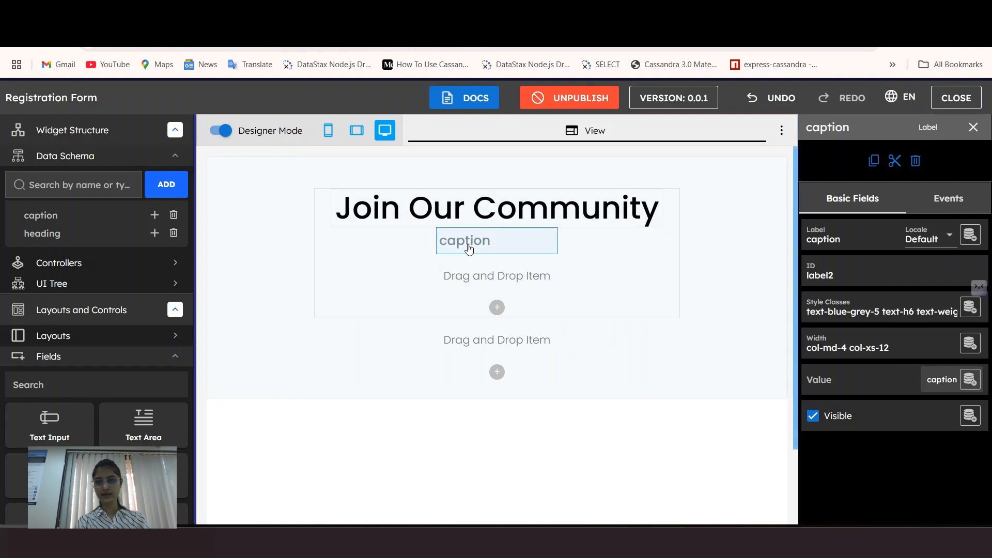
click(73, 264)
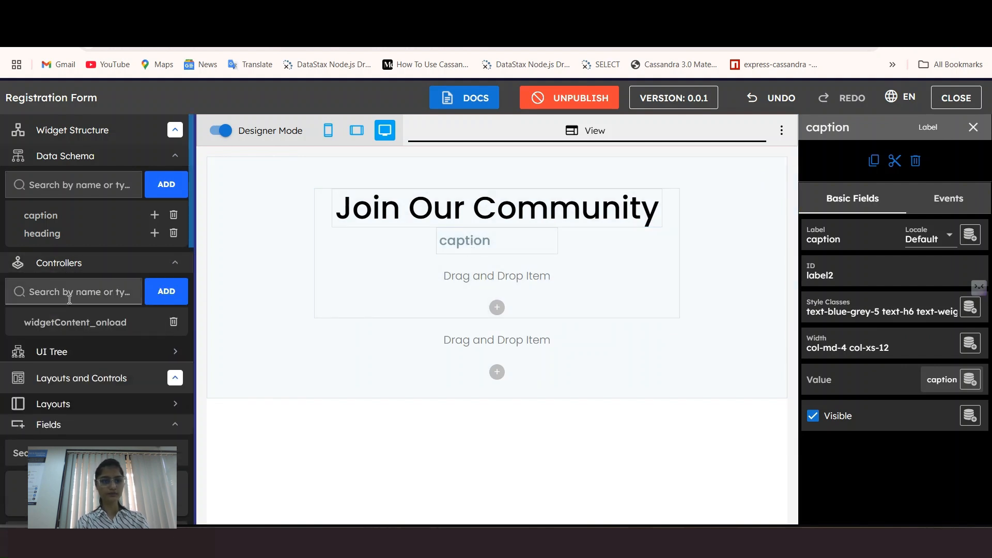
click(75, 322)
Step: Add data.caption = "Create your account and access to all our features" to the onload function
click(427, 260)
text(ata.capti)
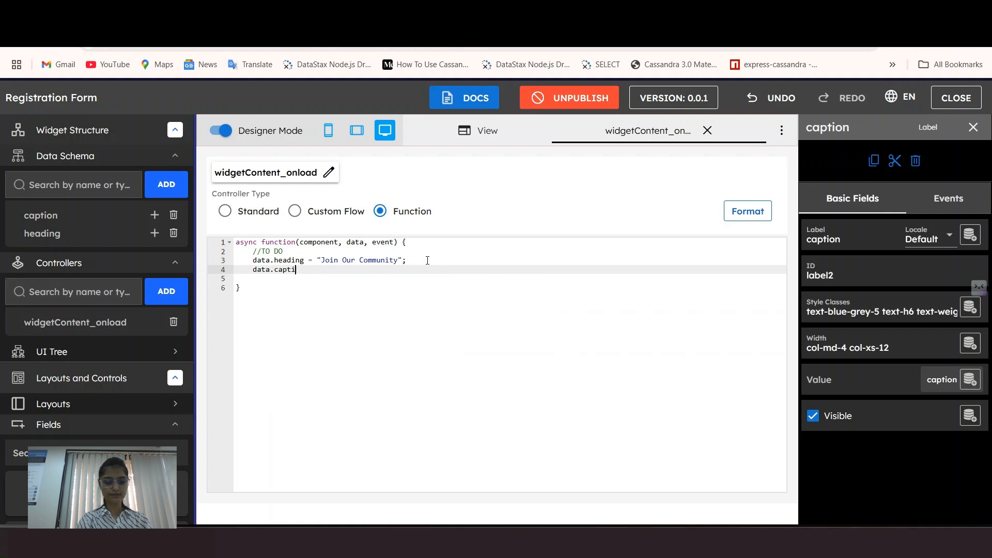
text(on = ")
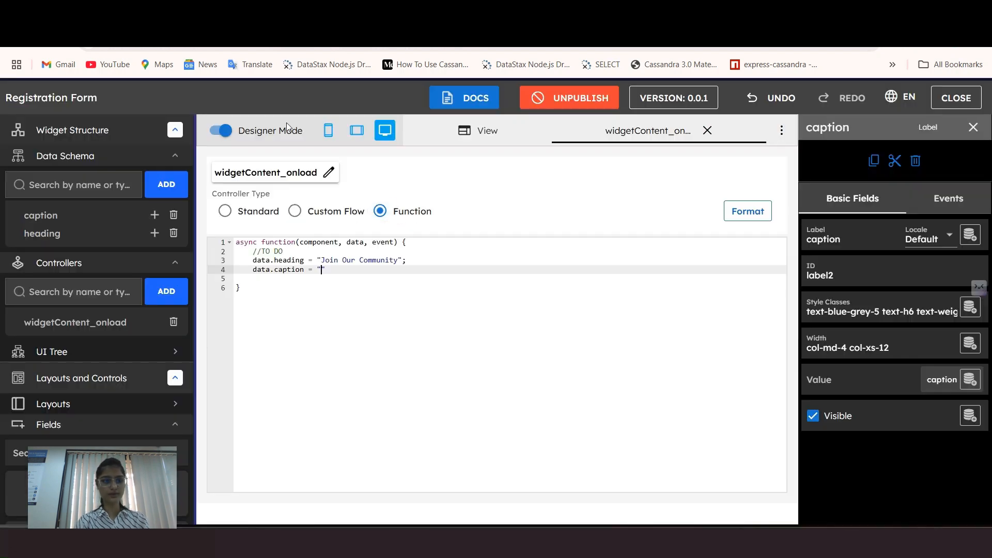
text(Create your account and access to all our featurd)
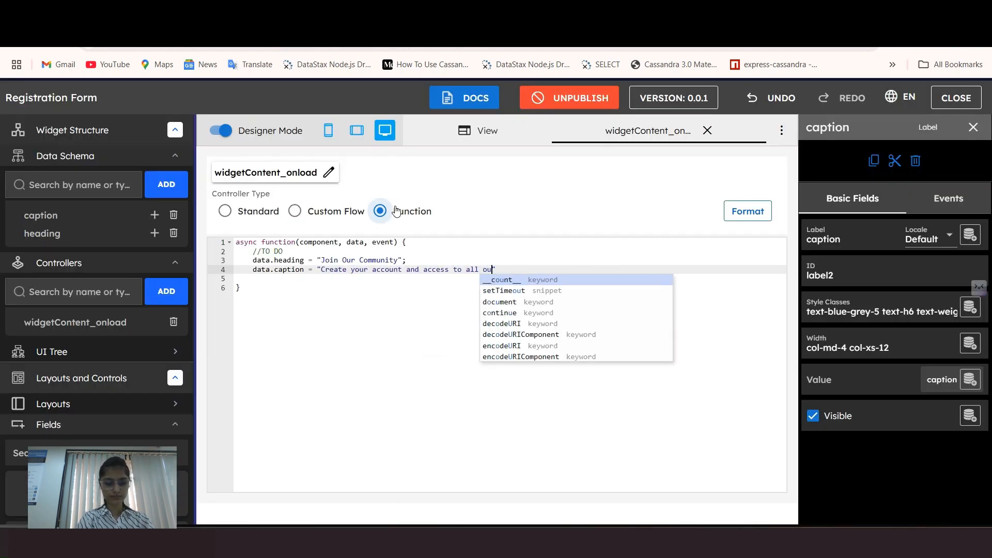
click(707, 130)
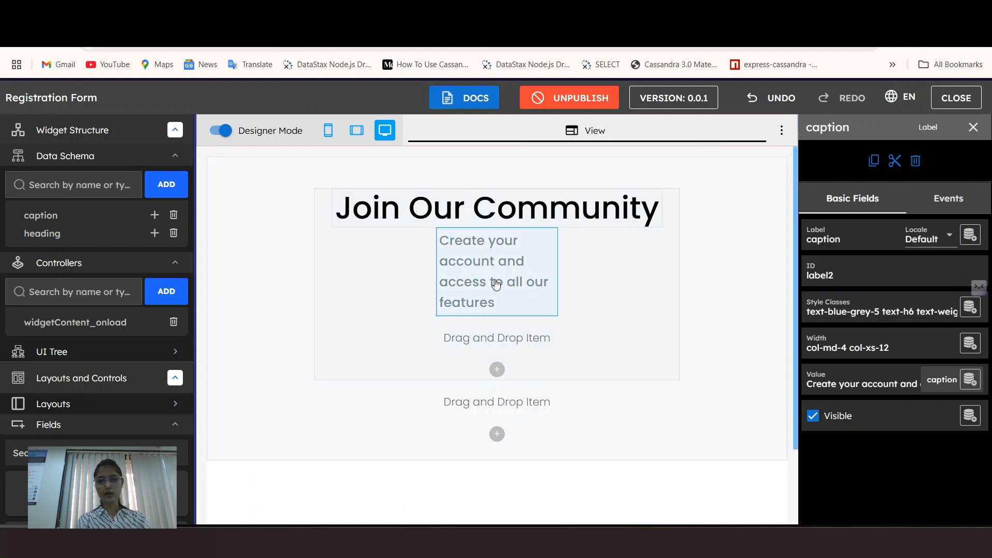
Step: Clear the caption's mobile and desktop widths and set its desktop width to auto
click(853, 347)
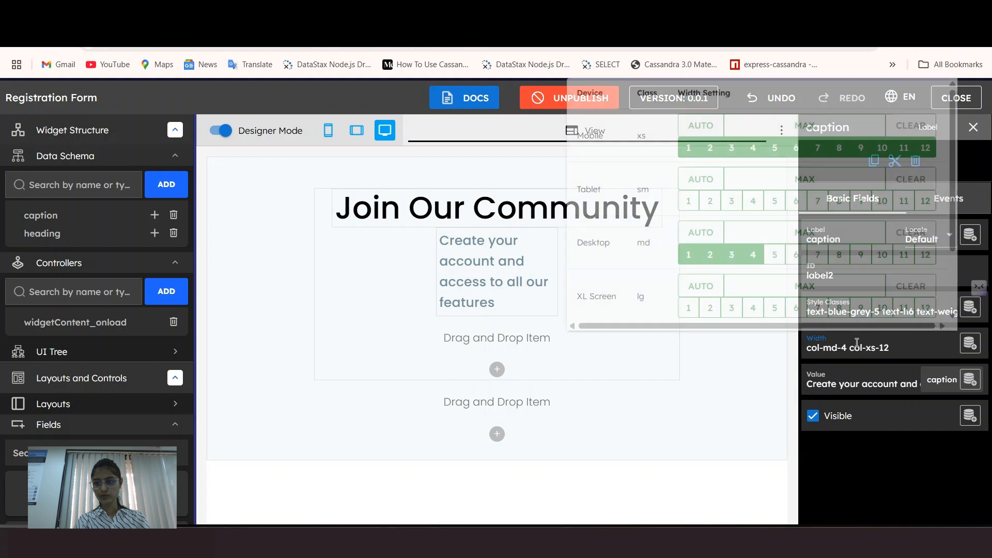
click(911, 126)
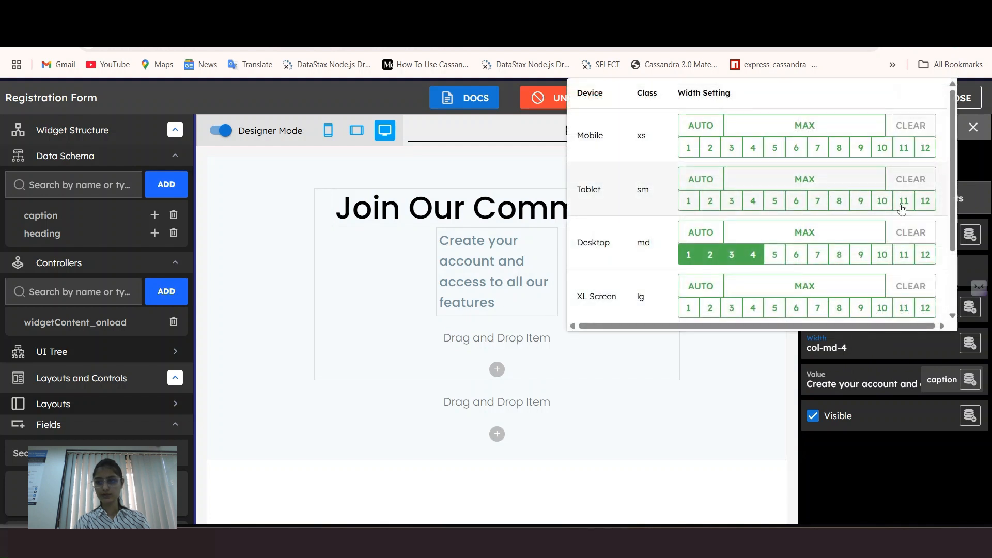
click(910, 235)
click(691, 237)
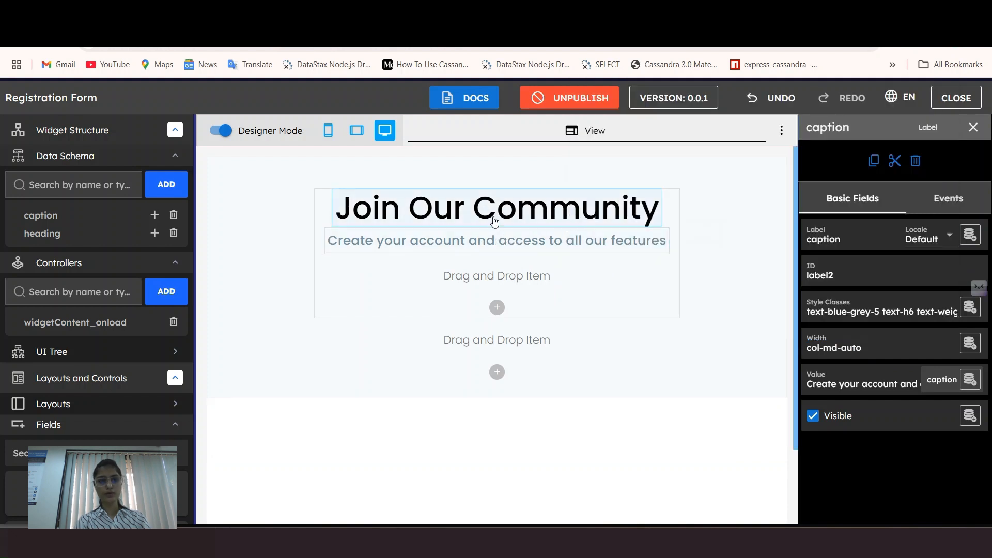
Step: Close the caption's properties and return to the Registration Form designer after checking the reference
click(556, 249)
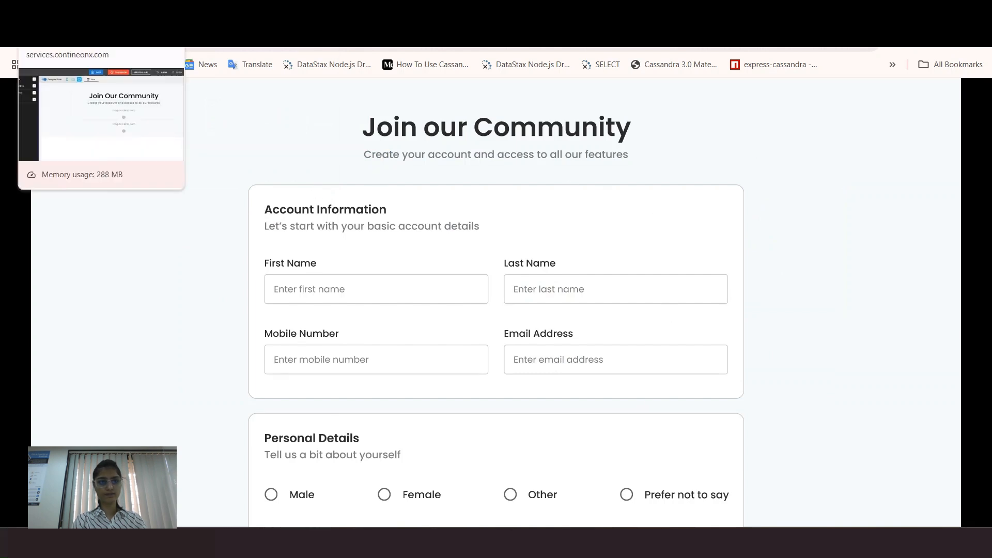
click(77, 36)
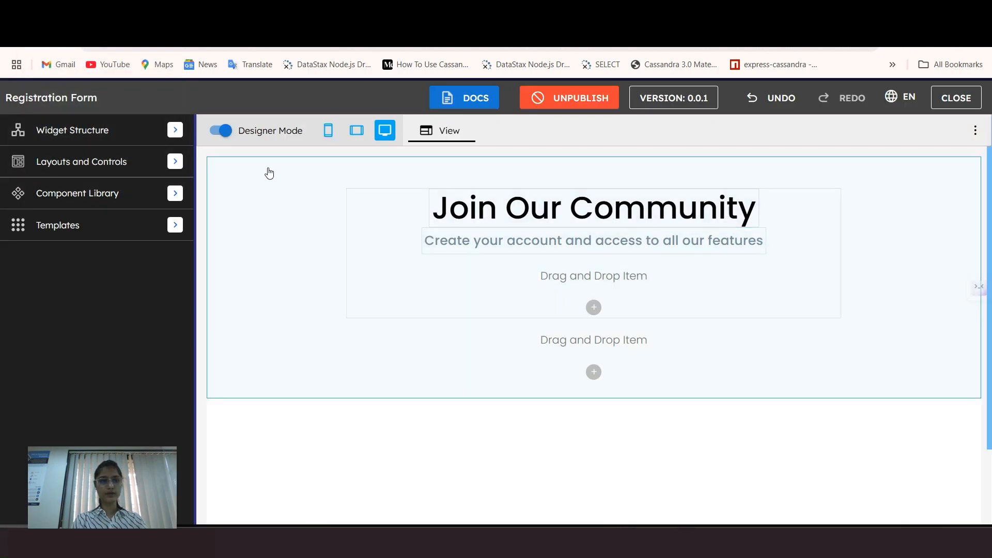
Step: Drop a new Cell 2 from Layouts below the heading card
click(171, 162)
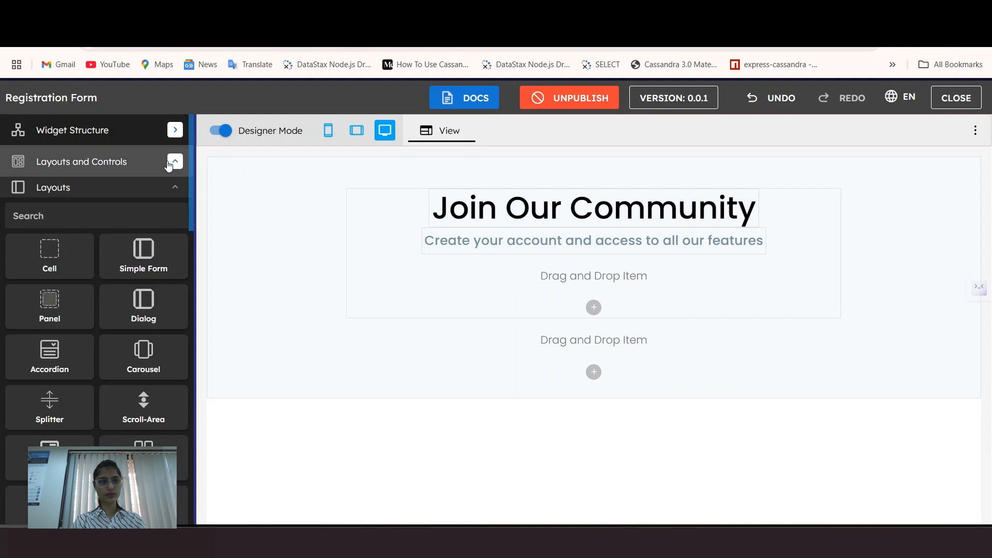
drag(32, 262, 540, 356)
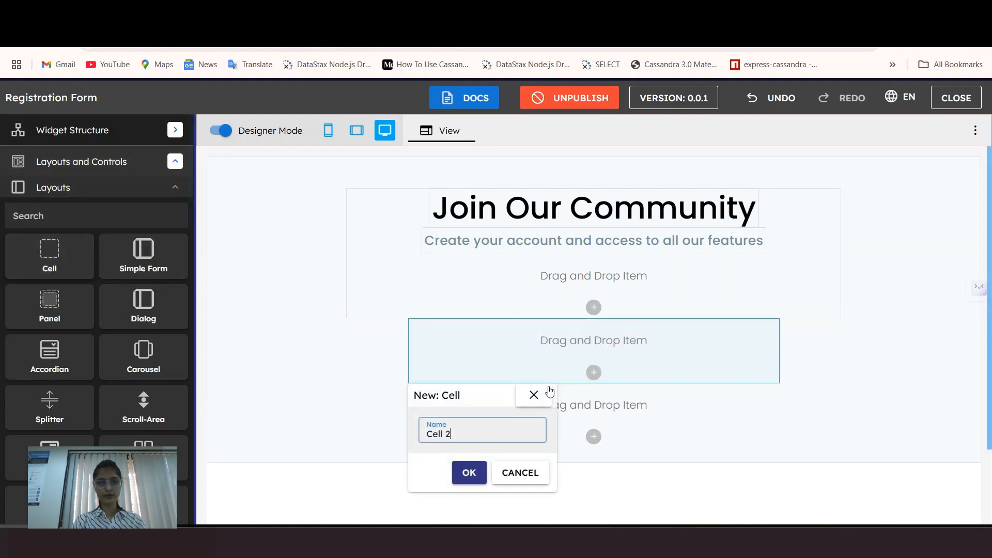
click(469, 473)
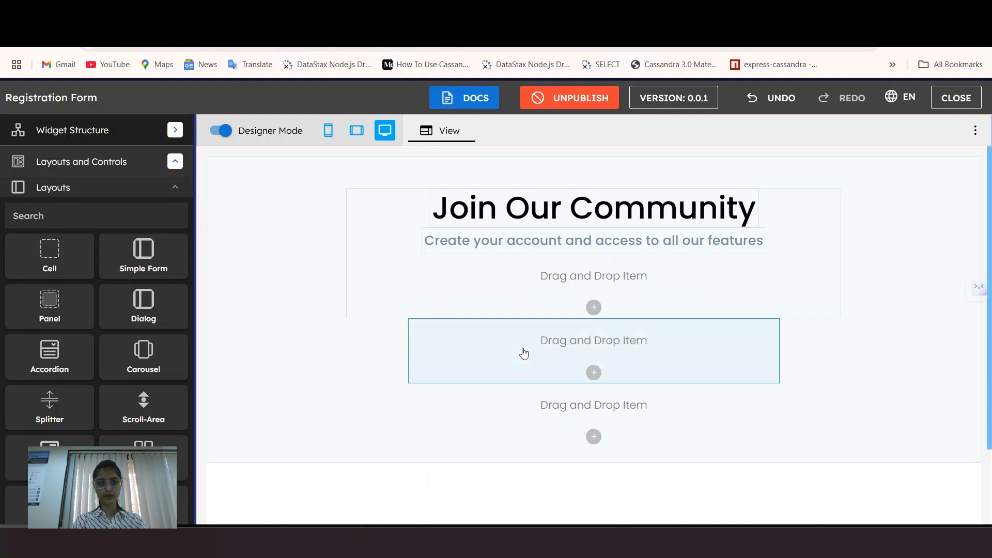
Step: Give Cell 2 the style classes bg-grey-1, q-mt-lg and q-pa-lg
click(524, 353)
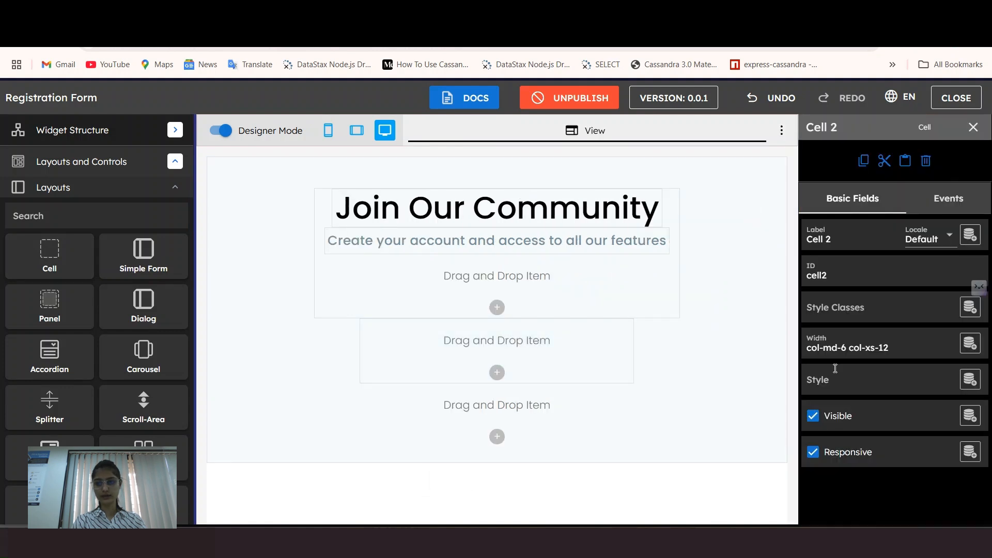
click(857, 308)
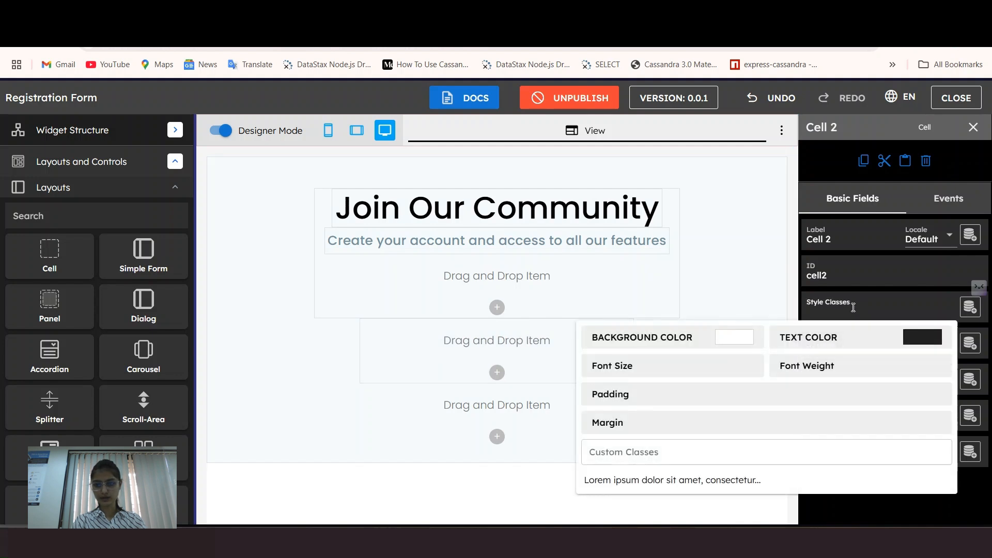
click(744, 338)
scroll(621, 309, down, 5)
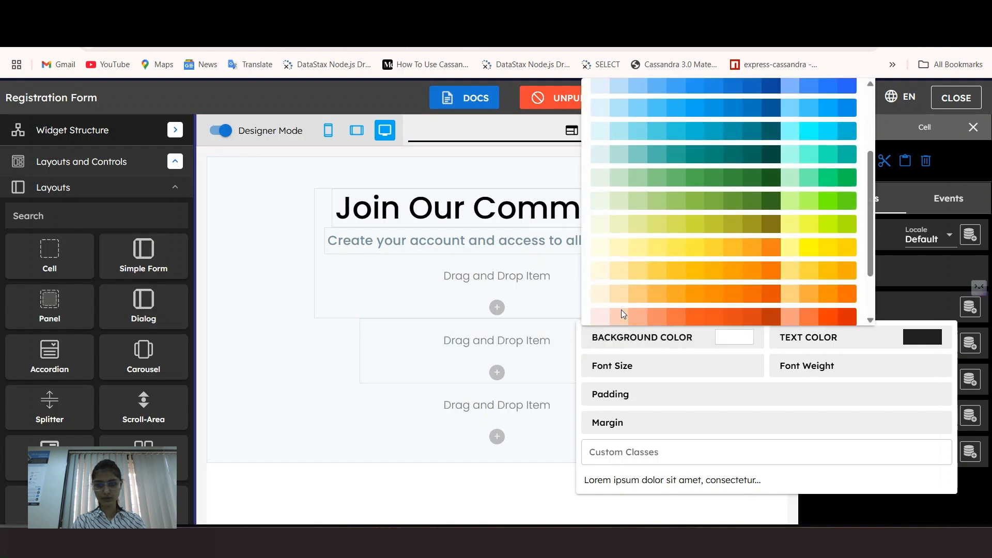
click(602, 297)
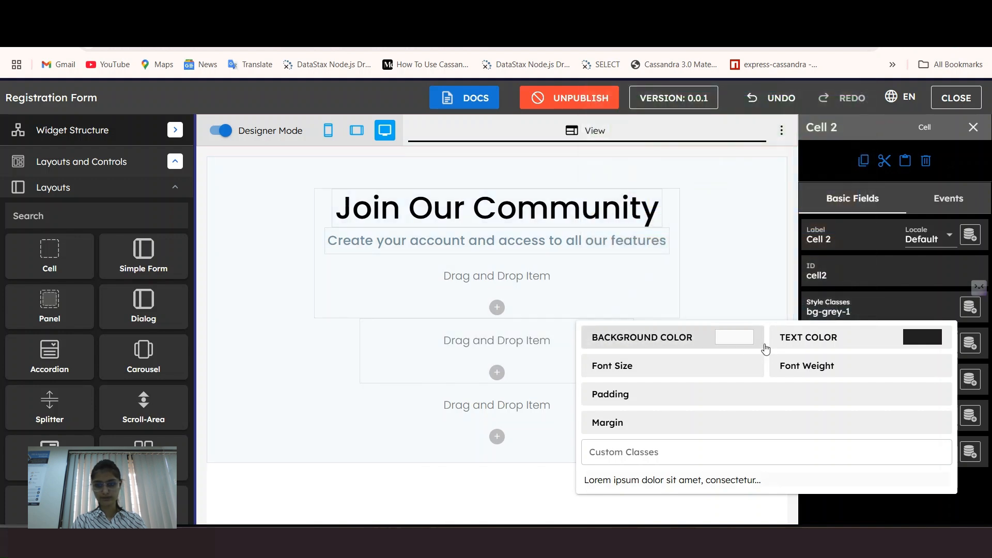
click(655, 401)
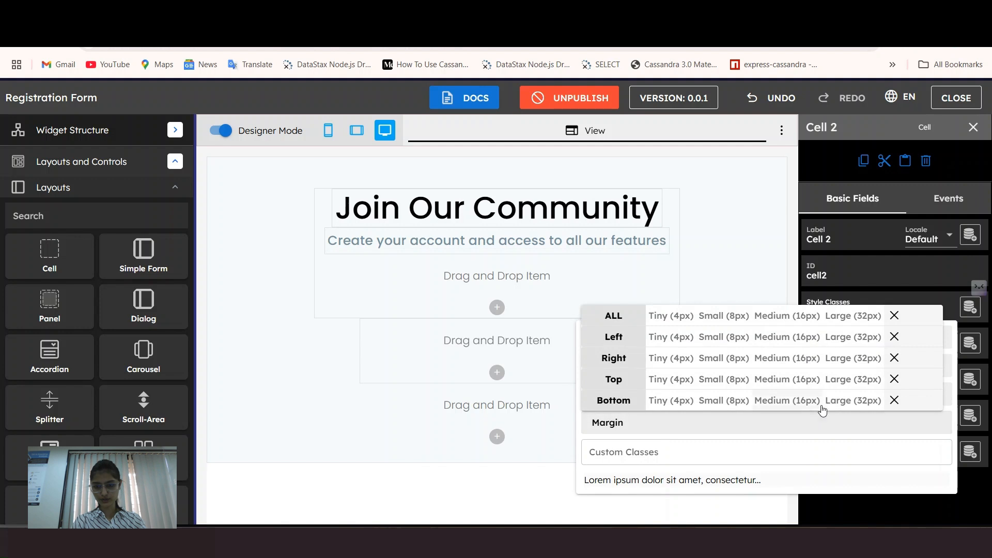
click(851, 385)
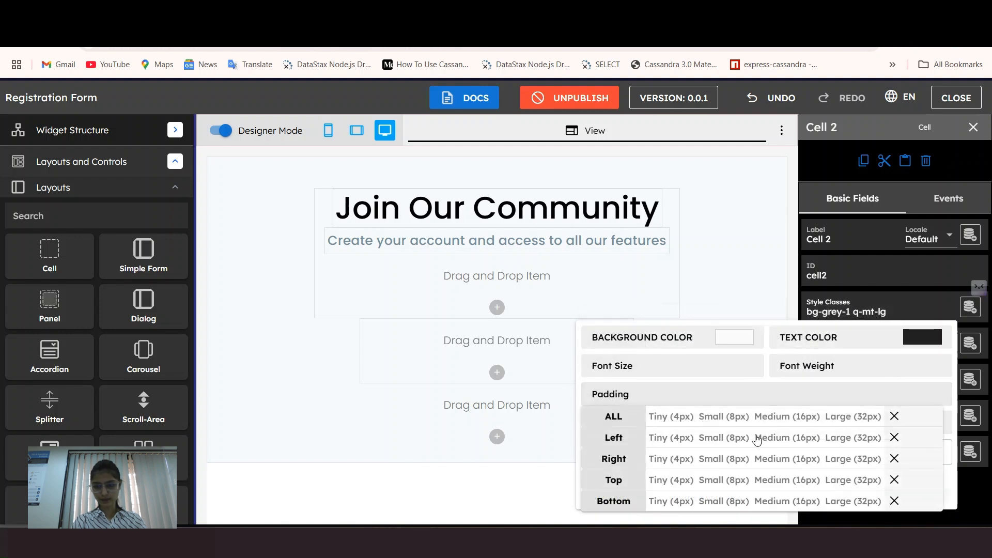
click(850, 417)
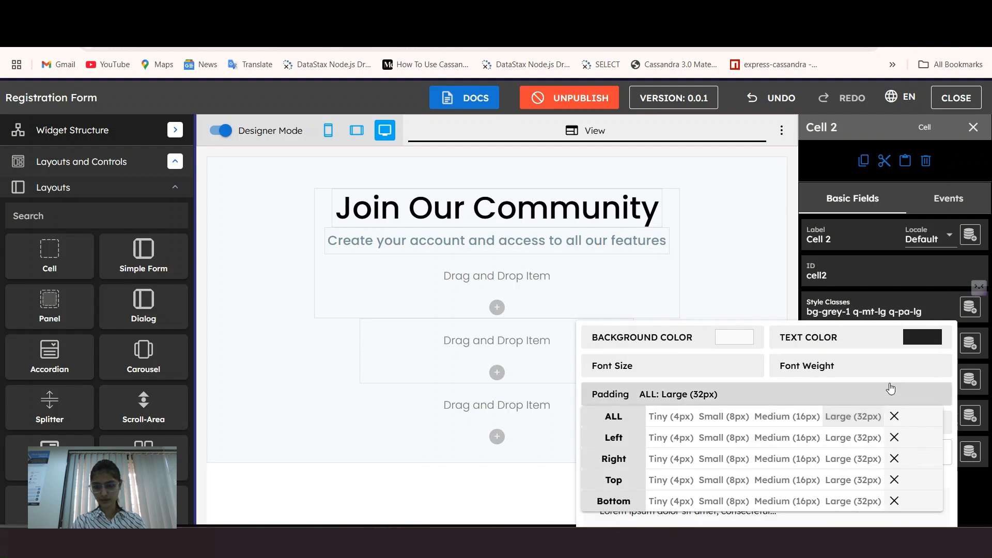
click(768, 340)
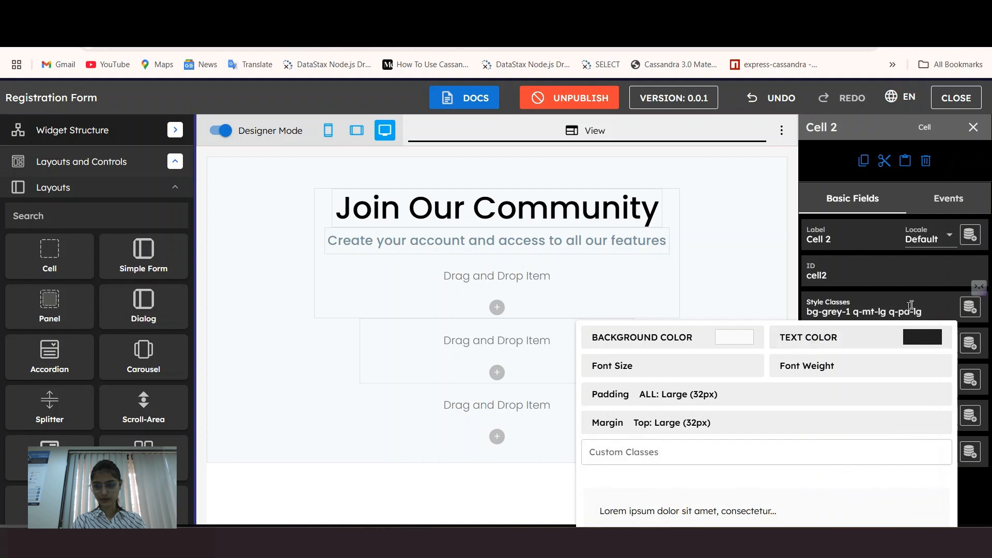
click(927, 298)
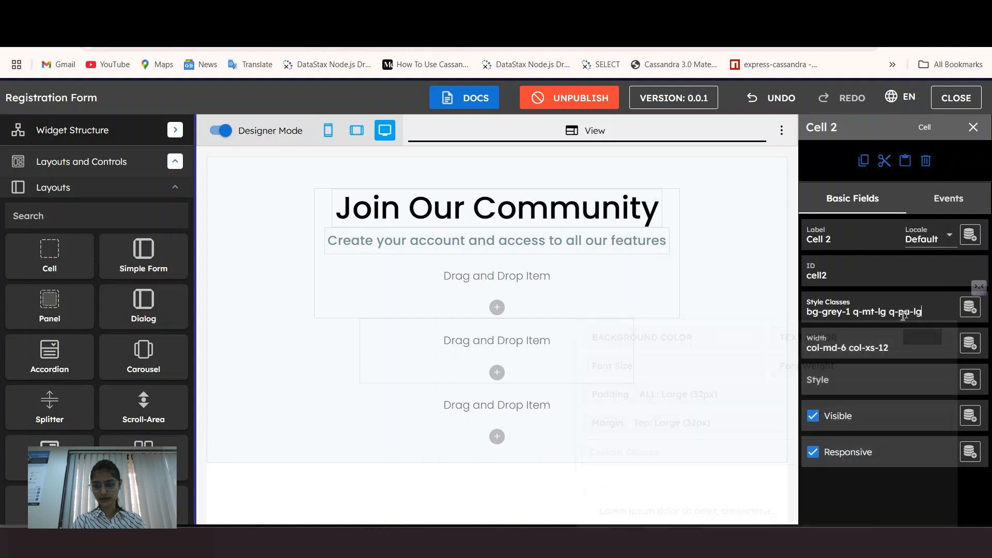
Step: Clear Cell 2's mobile width and make it 8 columns wide on desktop
click(842, 378)
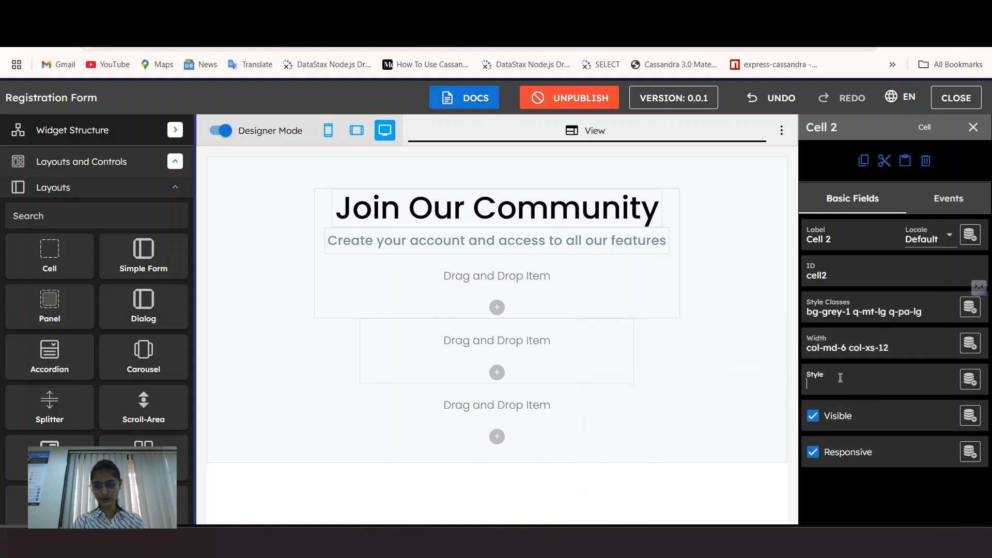
click(830, 341)
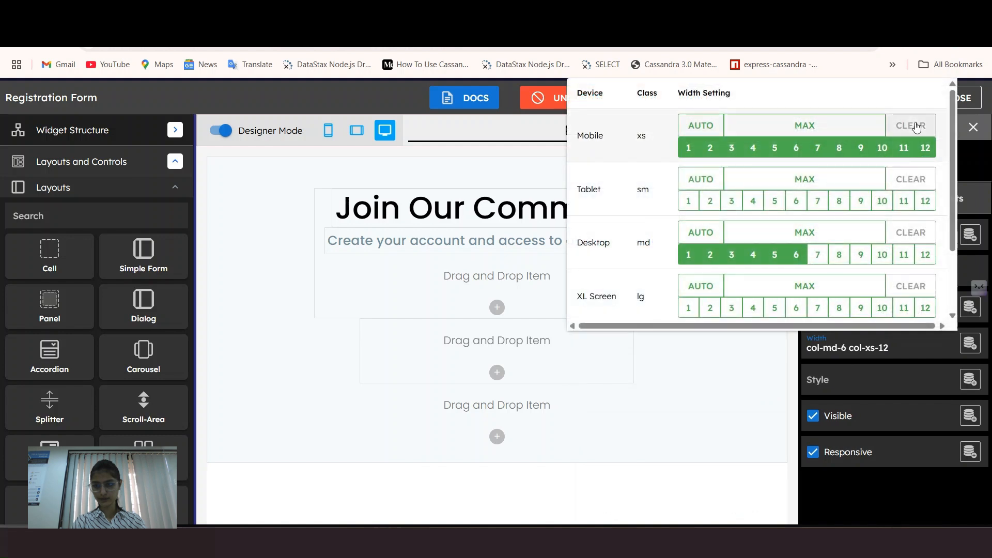
click(910, 125)
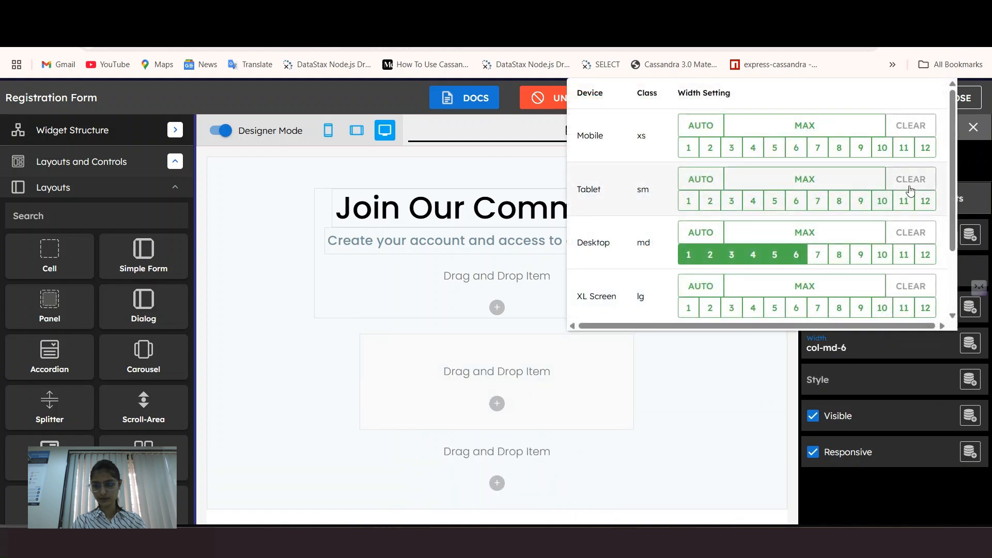
click(841, 254)
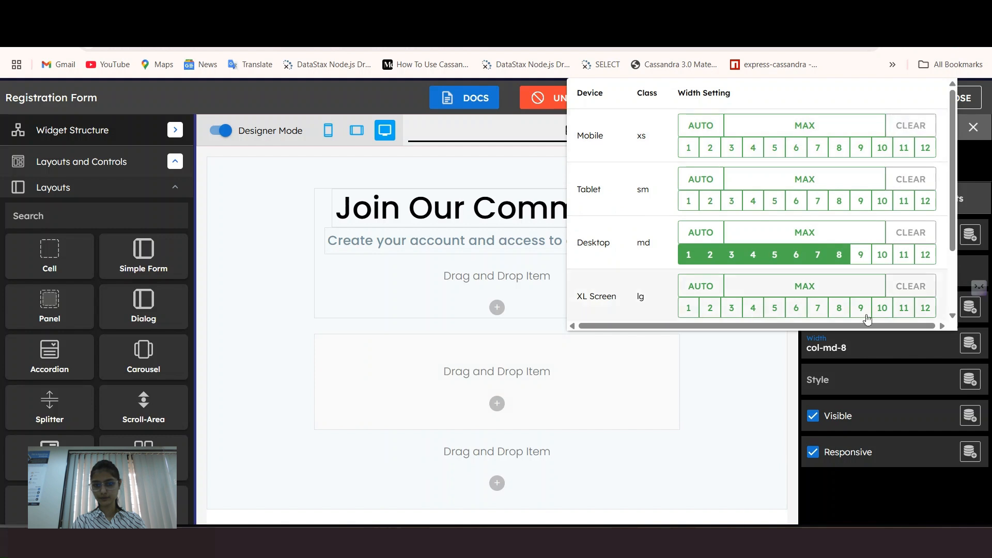
click(549, 379)
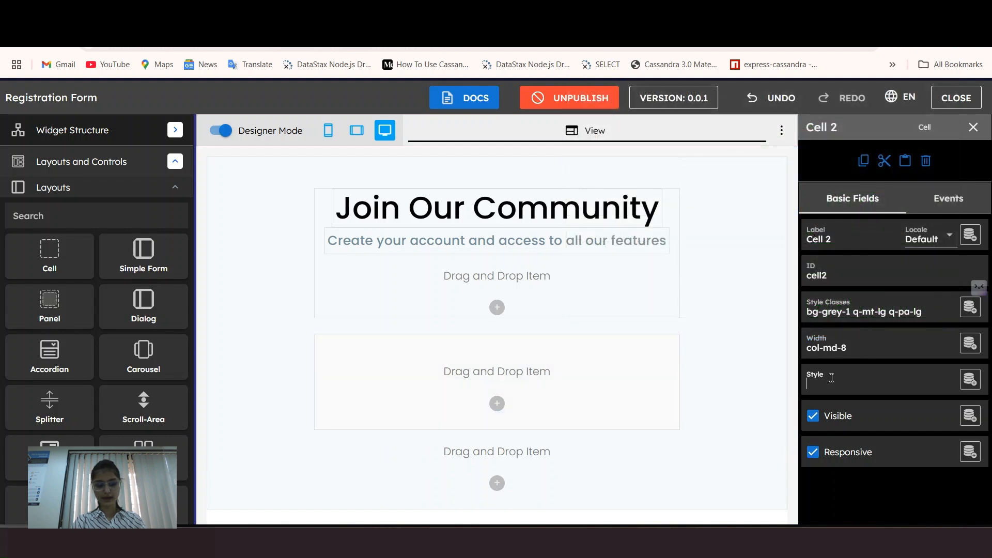
Step: Paste an inline style with a 1px solid #969494 border, 8px radius and 50px bottom padding
key(super+v)
scroll(816, 323, down, 5)
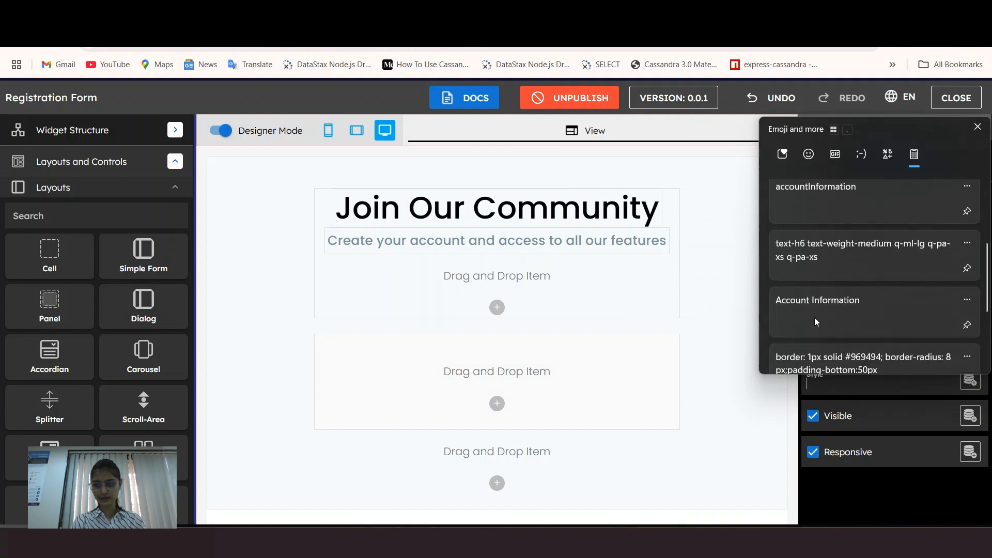
click(816, 321)
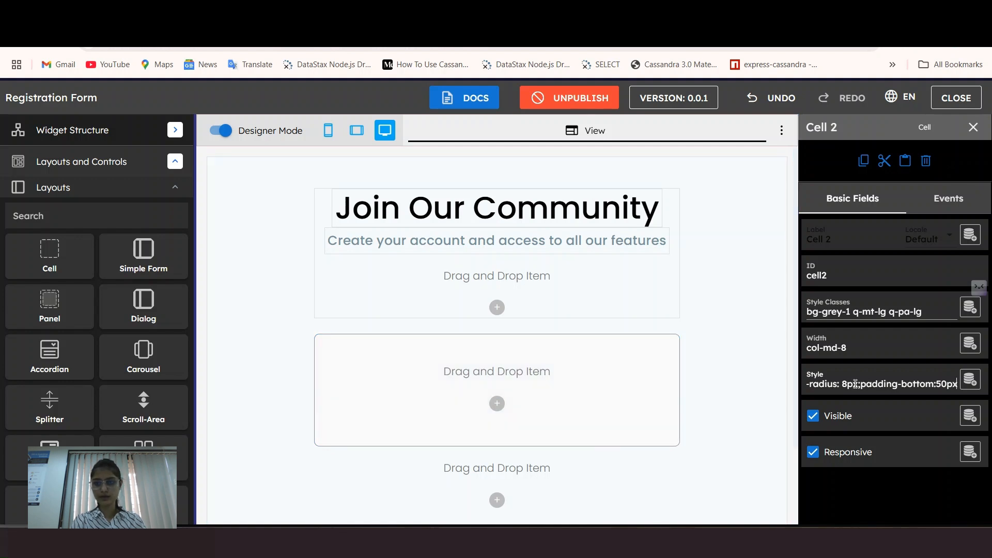
click(657, 378)
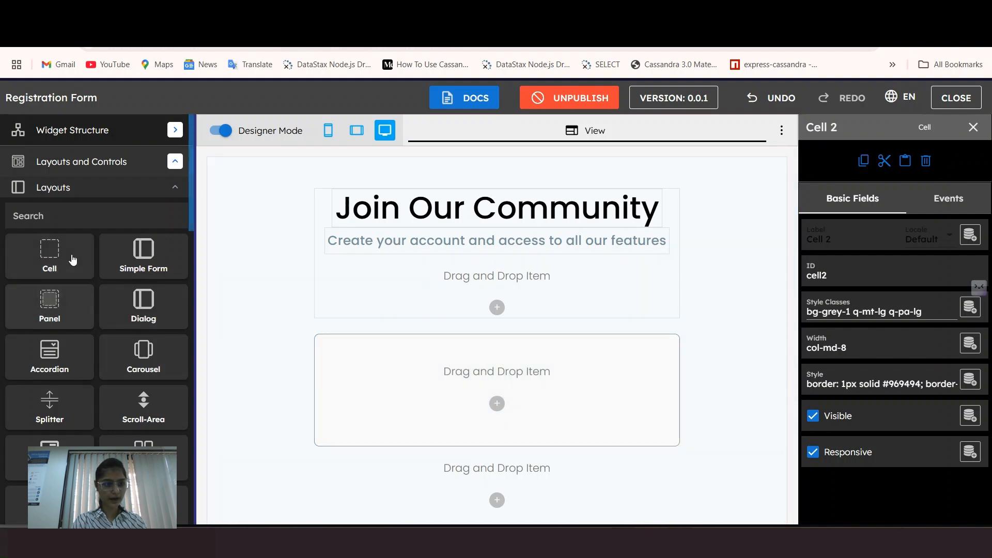
Step: Drop a Label into the grey cell and name it AccountInformation
click(93, 191)
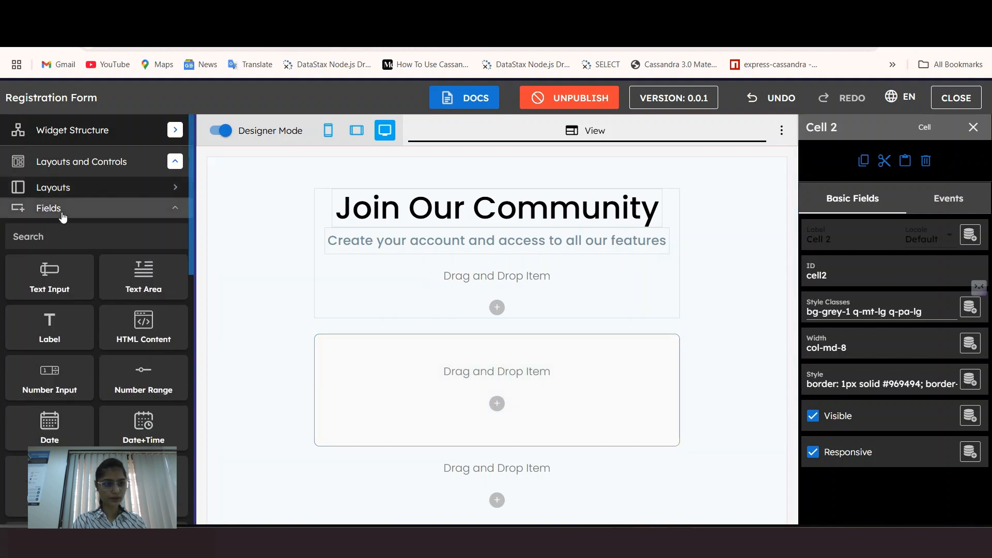
drag(35, 327, 361, 362)
key(BackSpace)
text(AccountInformation)
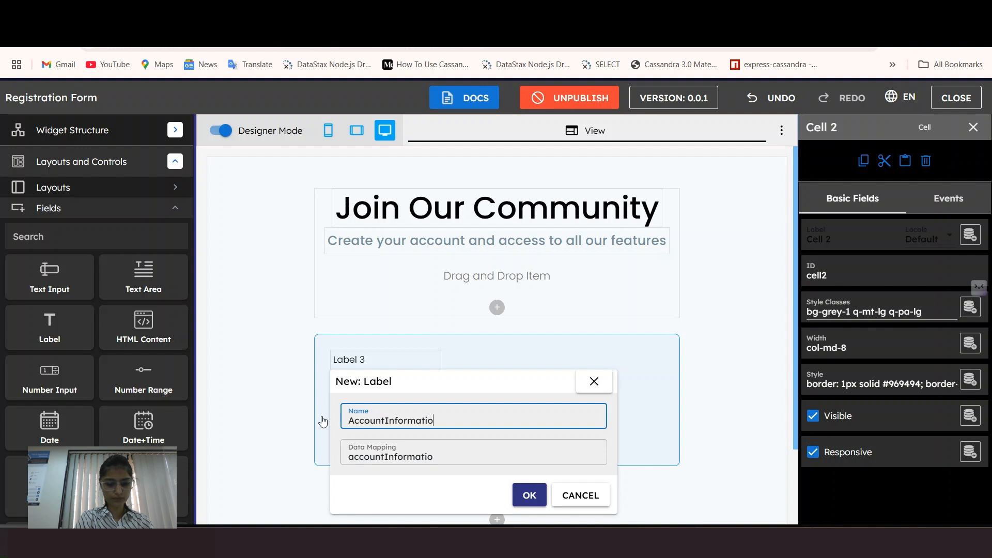
click(529, 495)
Step: Style the label text-h6, medium weight, with tiny padding and a large left margin
click(86, 142)
click(86, 151)
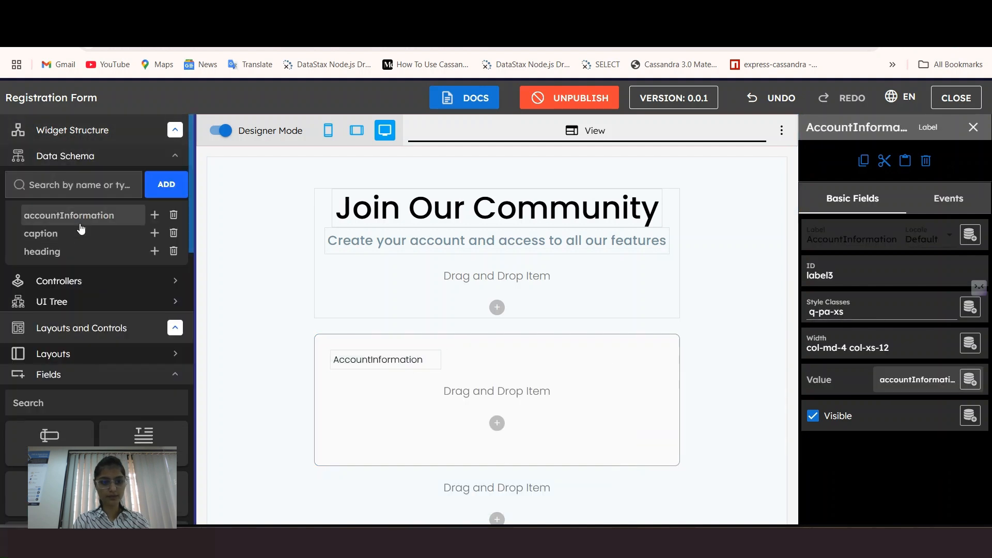
click(861, 308)
click(730, 368)
scroll(749, 302, down, 5)
click(753, 300)
click(826, 376)
click(814, 284)
click(695, 430)
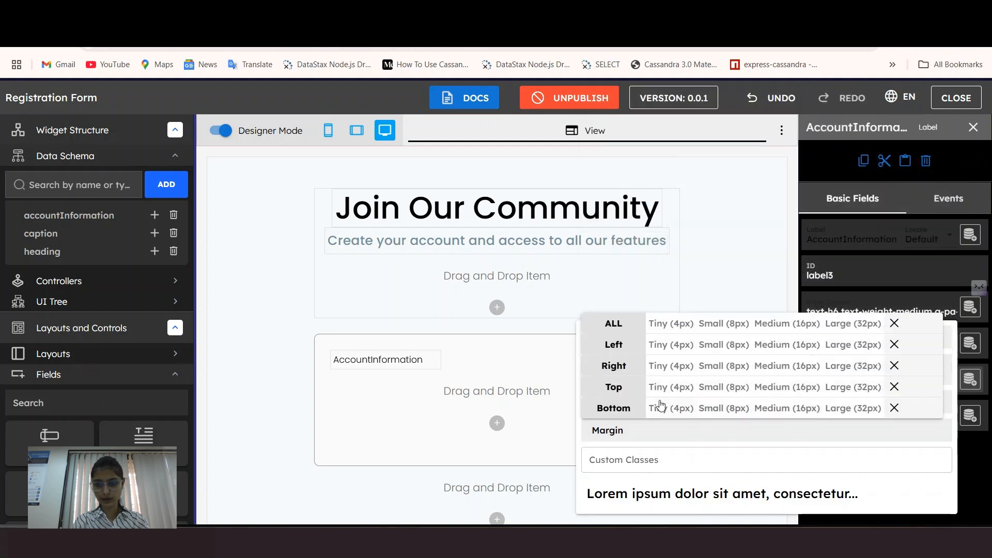
click(854, 345)
click(966, 483)
Step: Set the label's desktop width to auto and open the widgetContent_onload code
click(868, 345)
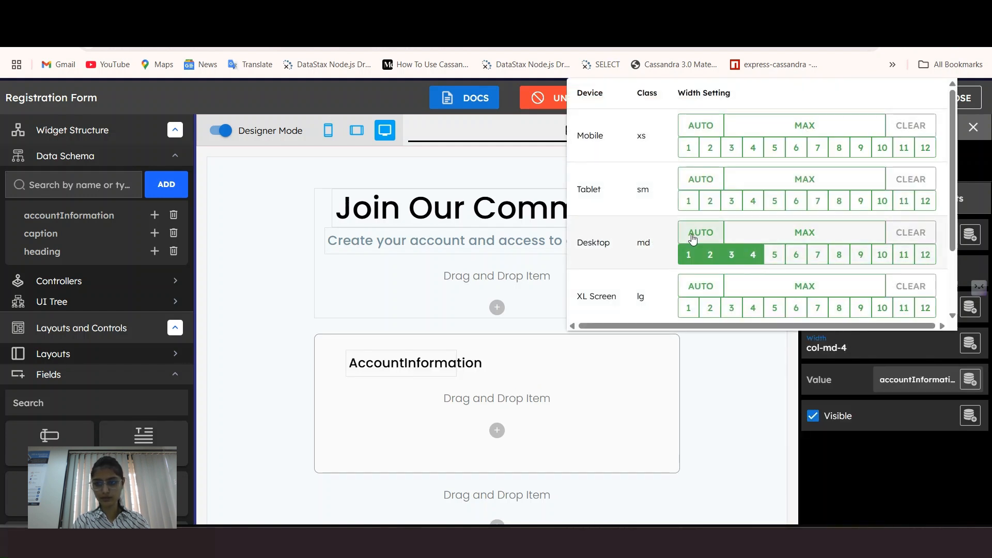
click(700, 232)
click(375, 366)
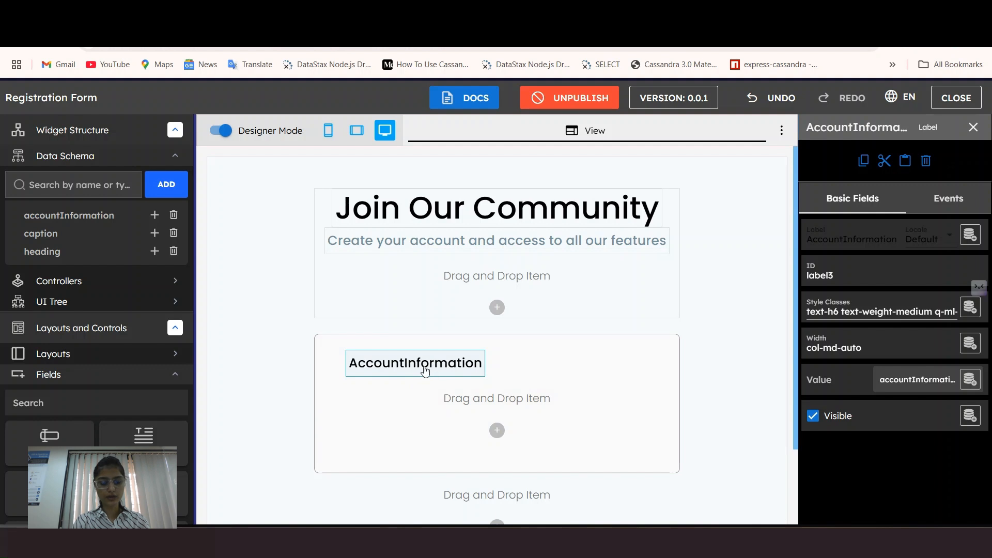
click(111, 284)
click(77, 348)
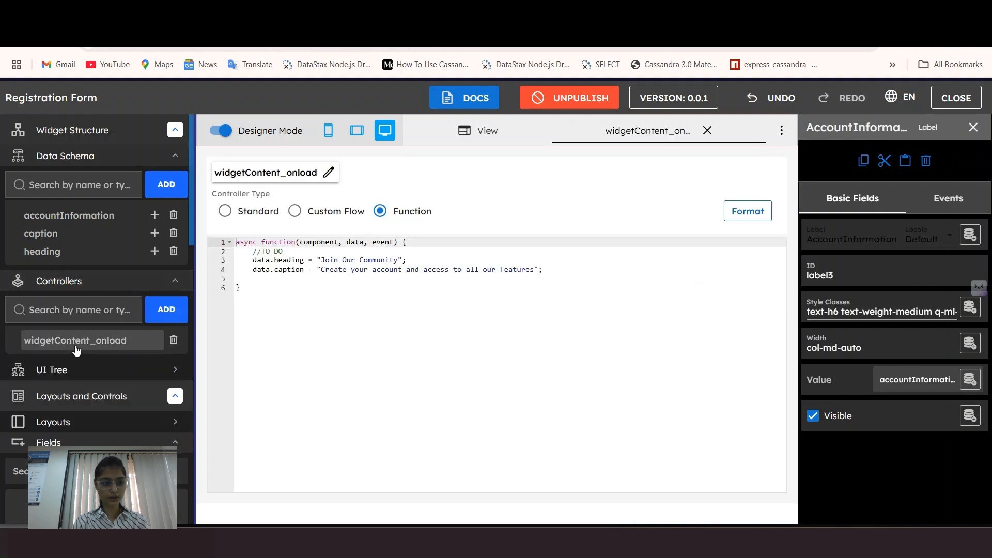
click(556, 272)
Step: Add data.accountInformation = "Account Information" to the onload code and close the editor
key(Return)
text(data.accountInformation = "Account Information";)
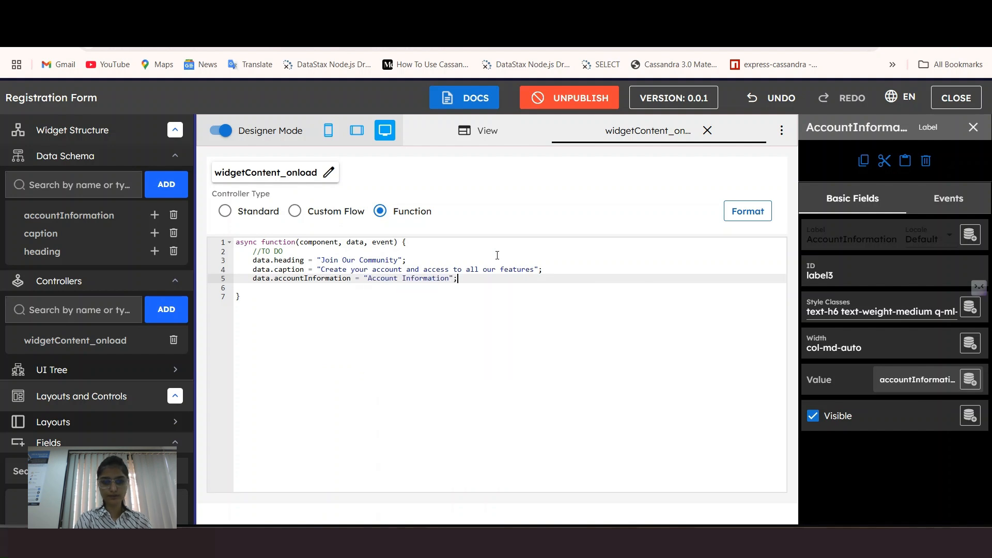
click(760, 211)
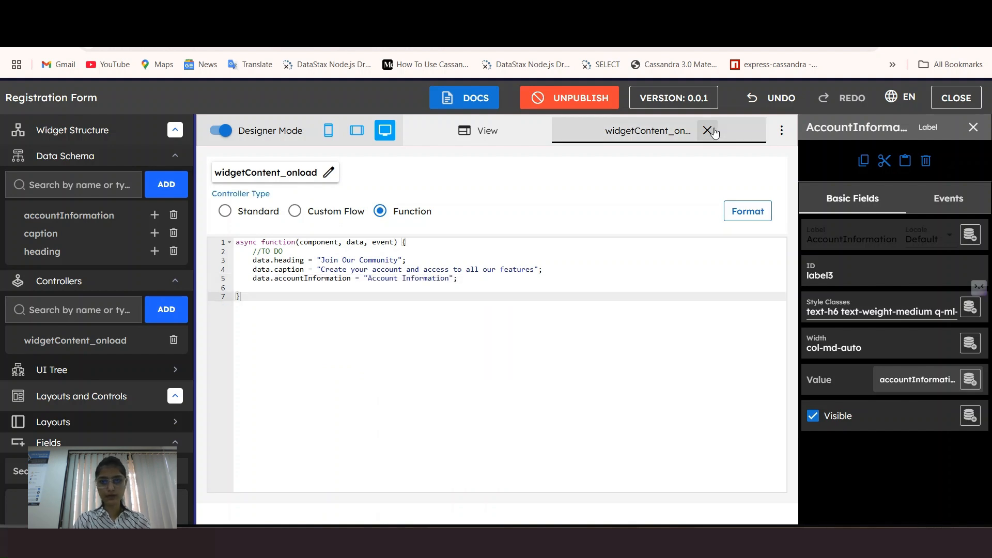
click(714, 132)
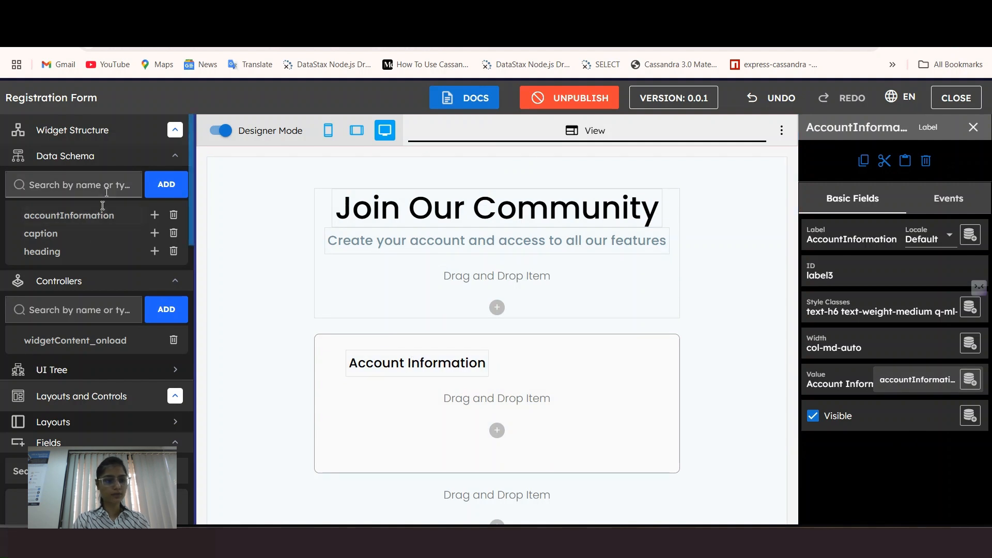
Step: Add a Label to the Account Information card named AccountInfoLabel
scroll(64, 424, down, 3)
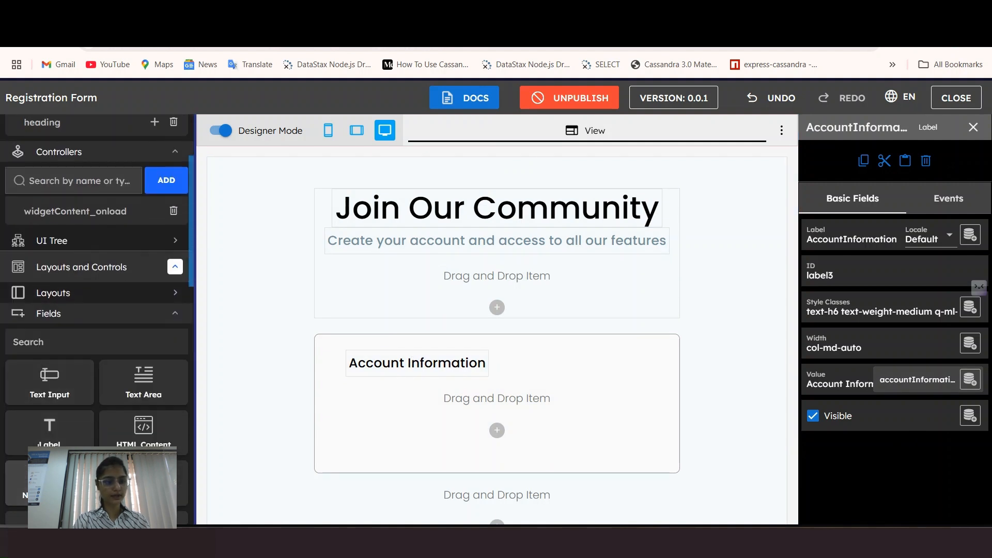
drag(27, 455, 380, 402)
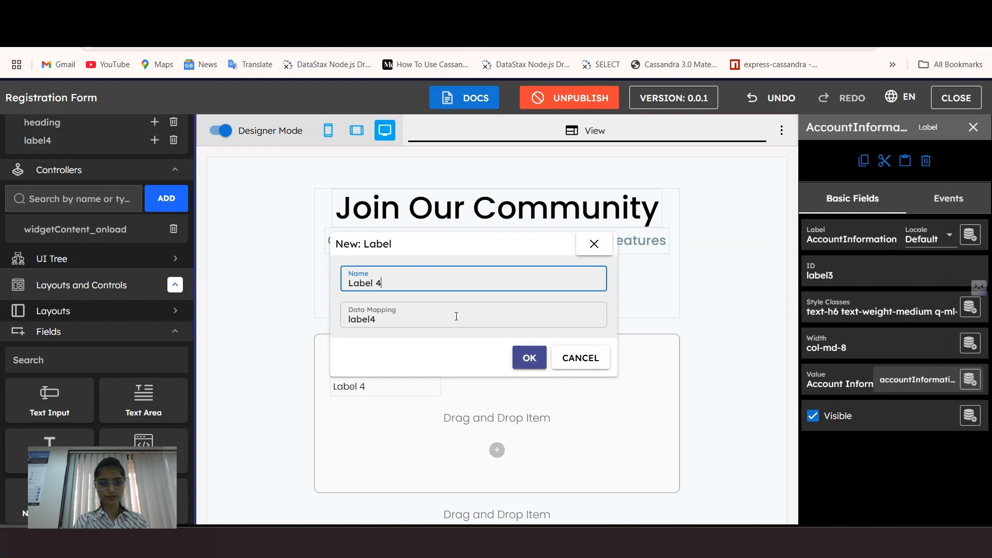
drag(395, 283, 329, 286)
key(BackSpace)
text(AccountInfo)
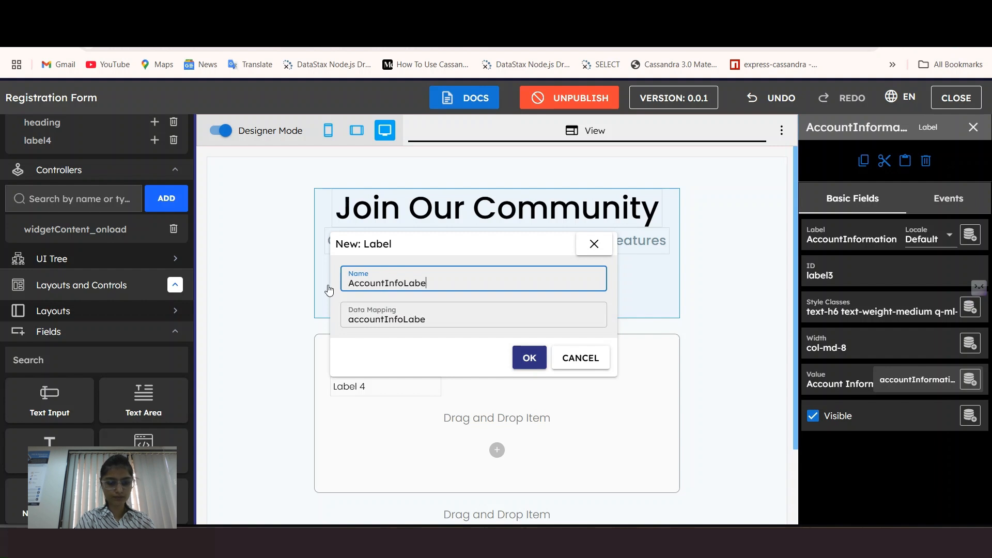
click(528, 360)
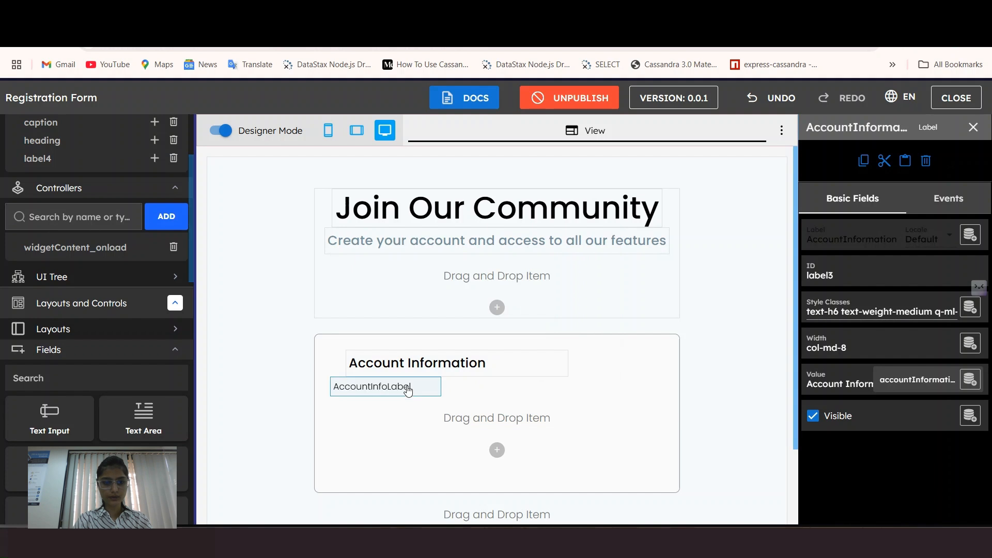
Step: Style AccountInfoLabel as subtitle2, medium weight, with a large left margin
scroll(62, 157, up, 2)
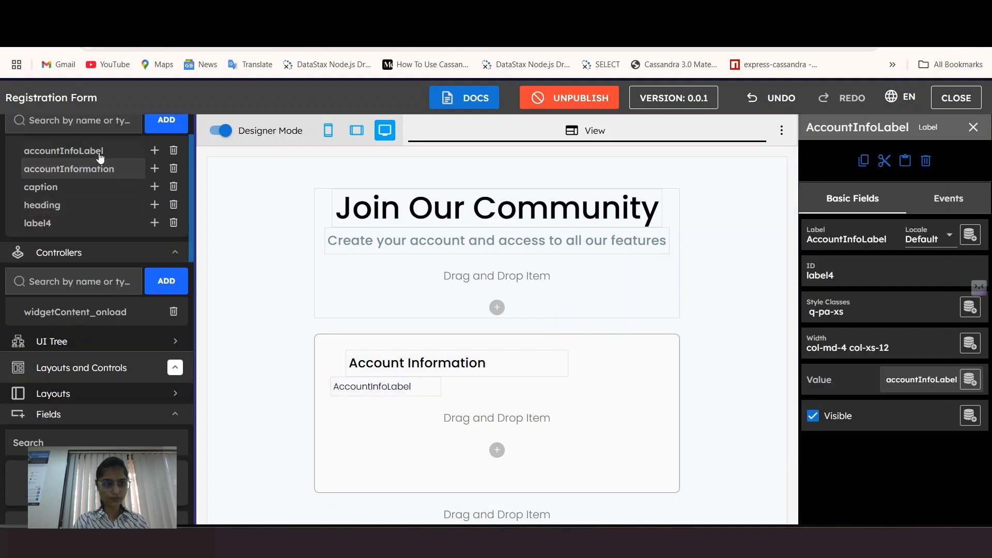
click(859, 306)
click(687, 370)
scroll(724, 284, down, 3)
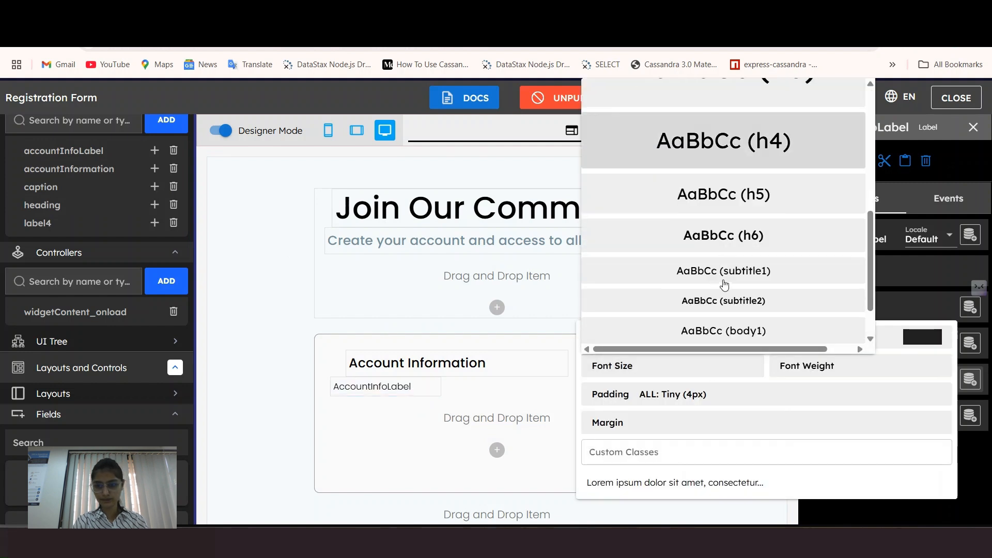
click(724, 300)
click(873, 375)
click(826, 271)
click(678, 428)
click(851, 345)
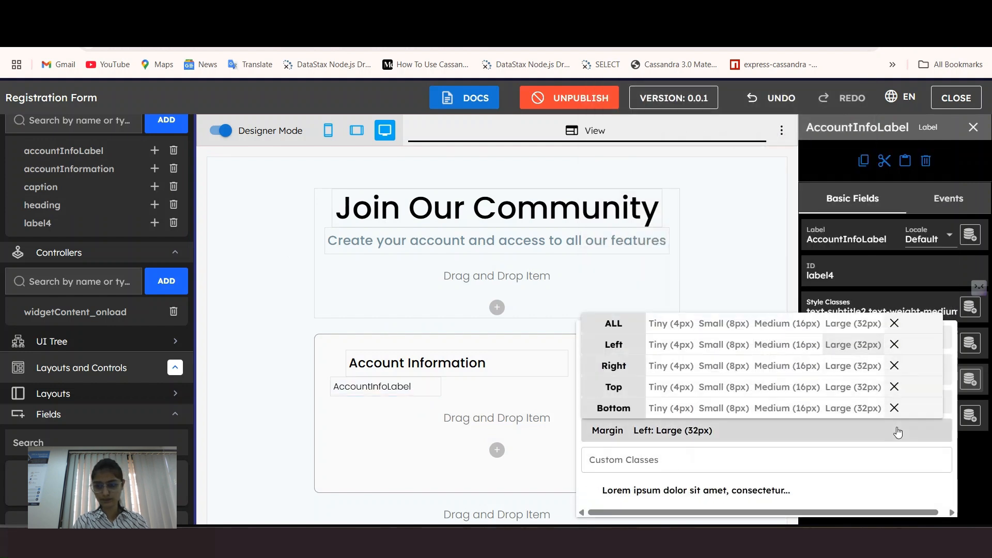
click(897, 431)
click(403, 392)
Step: Begin a data.accountInfoLabel = "Let's start..." line in the onload code
click(104, 325)
click(475, 278)
key(Return)
text(data.accou)
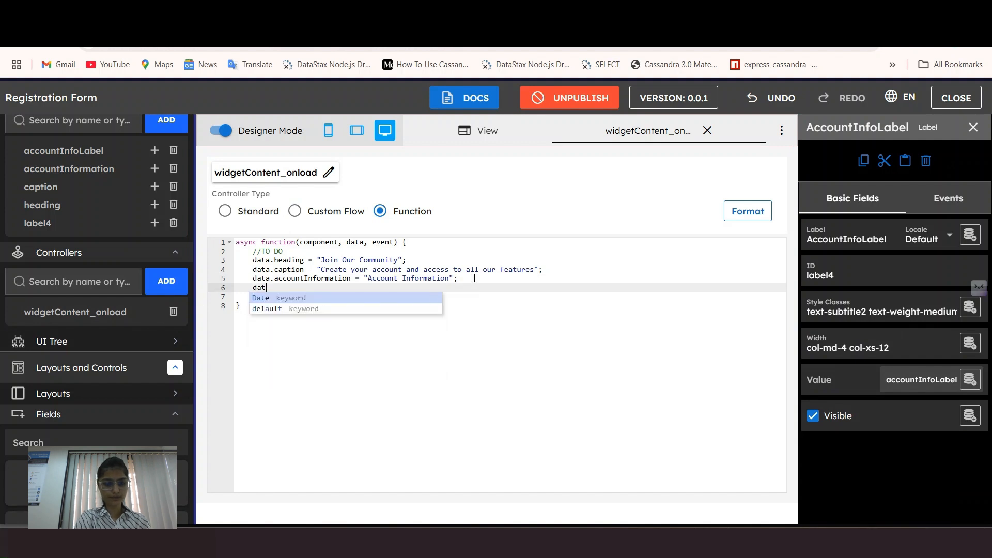
text(ntInfoLabel = "Let)
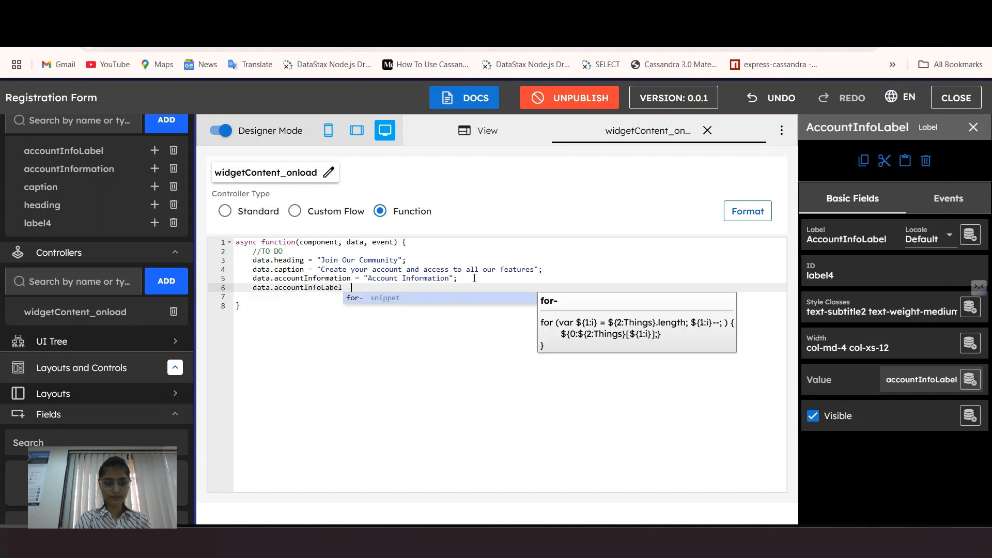
text('s start)
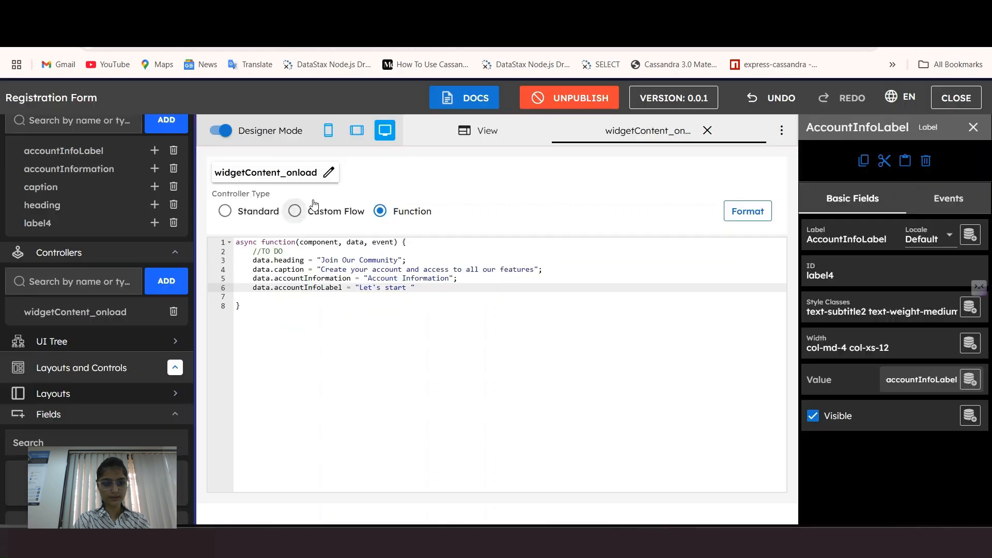
Step: Finish the text "Let's start with your basic account details" and format the onload code
text(with your basic account details";)
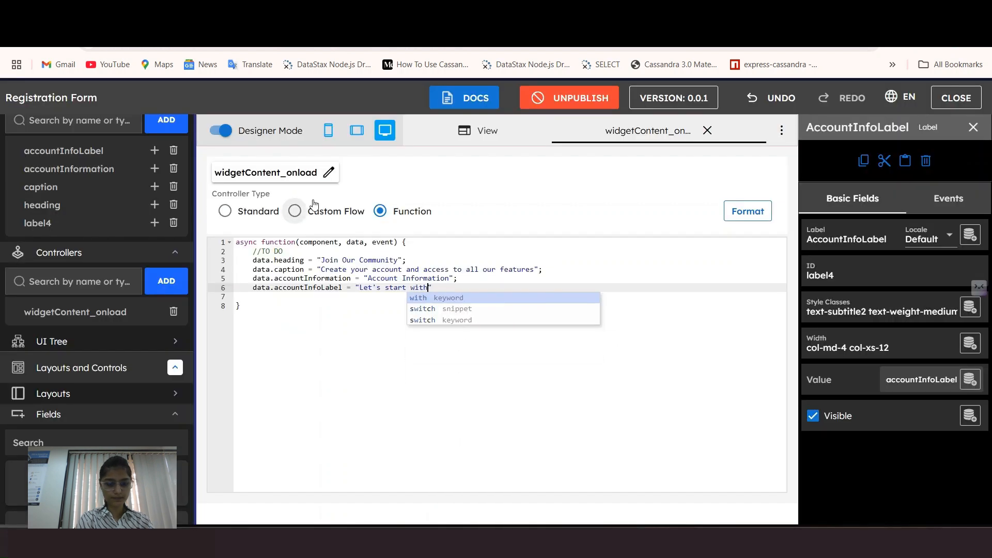
click(737, 214)
click(707, 130)
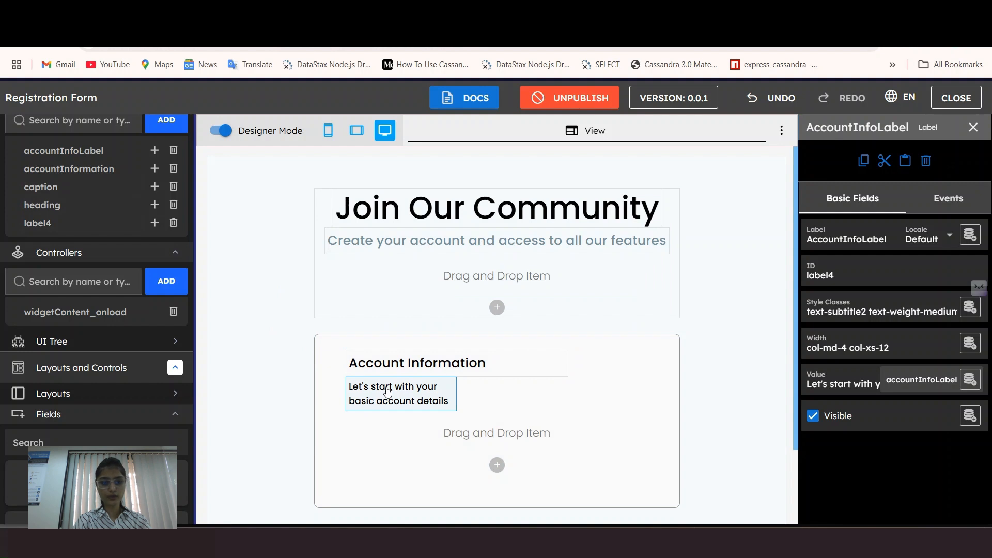
Step: Set the label's desktop width to auto and clear its mobile width
scroll(519, 412, down, 2)
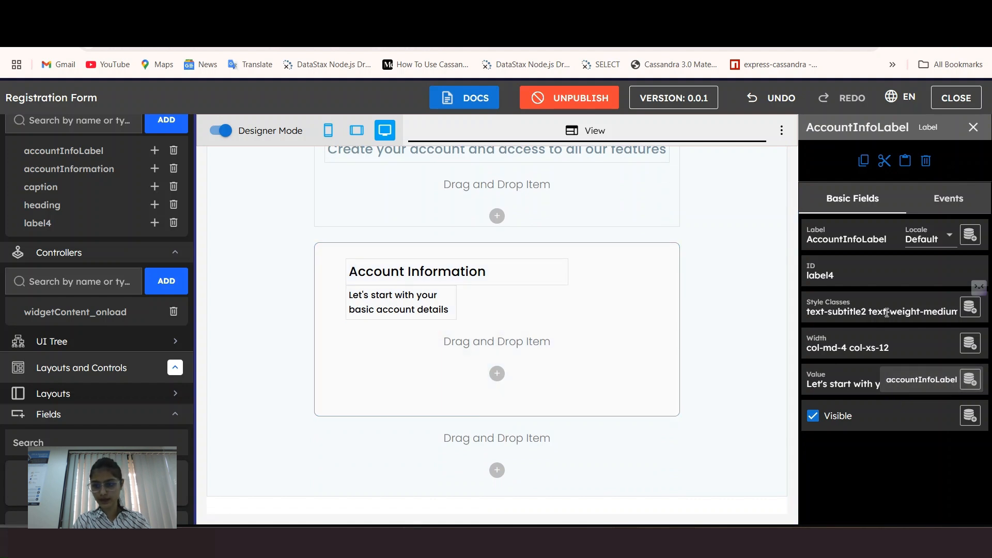
click(876, 341)
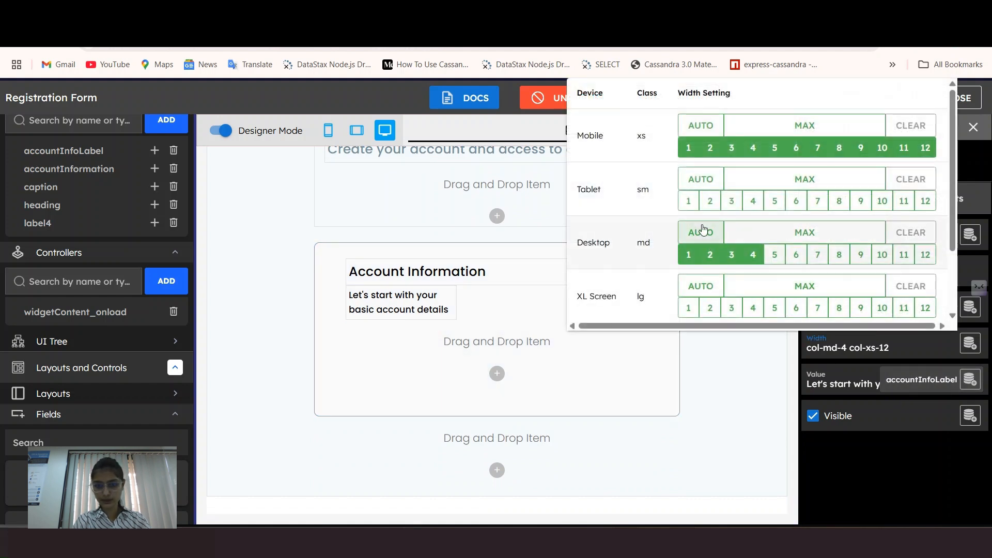
click(722, 238)
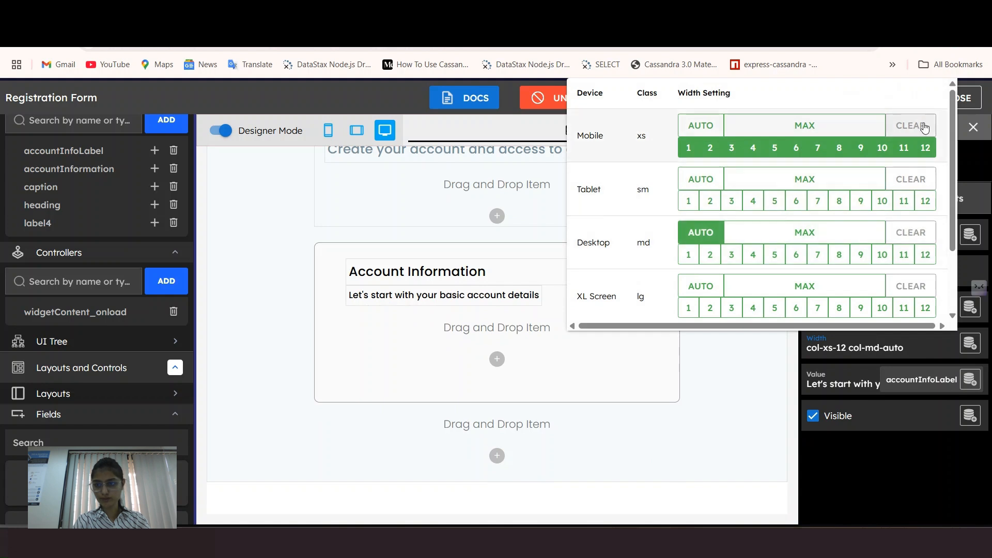
click(919, 127)
click(908, 472)
Step: Colour the label text blue-grey, then preview the rendered form
click(884, 305)
click(917, 344)
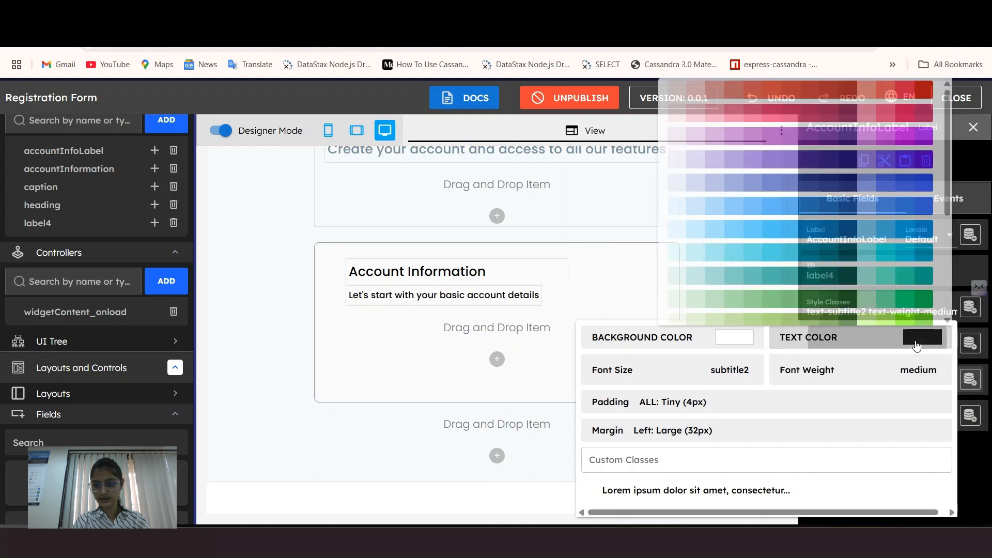
scroll(757, 280, down, 4)
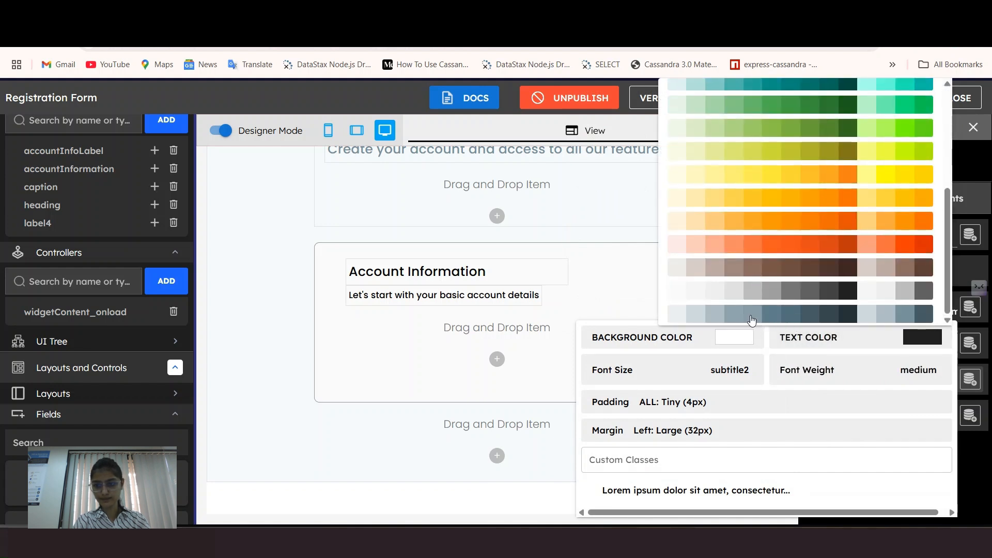
click(755, 318)
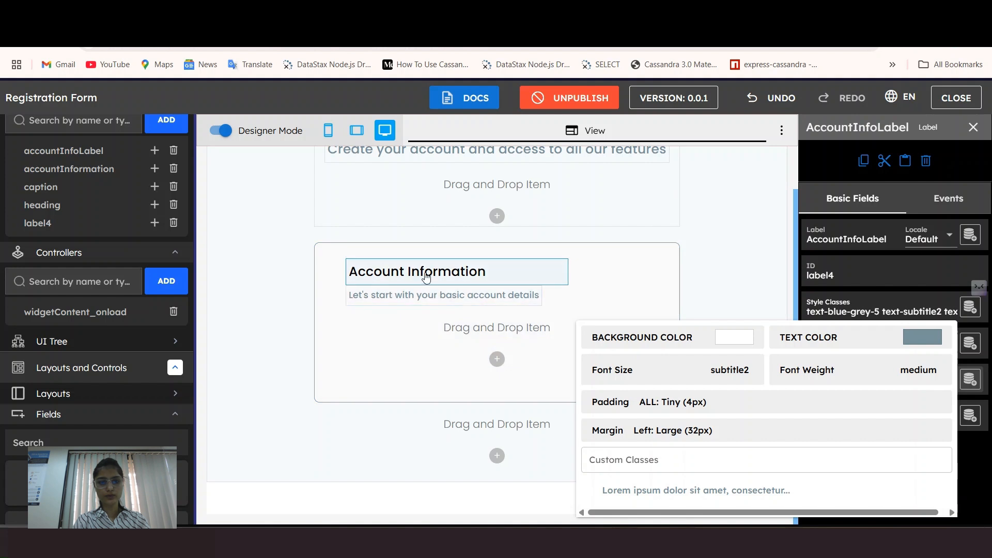
click(633, 275)
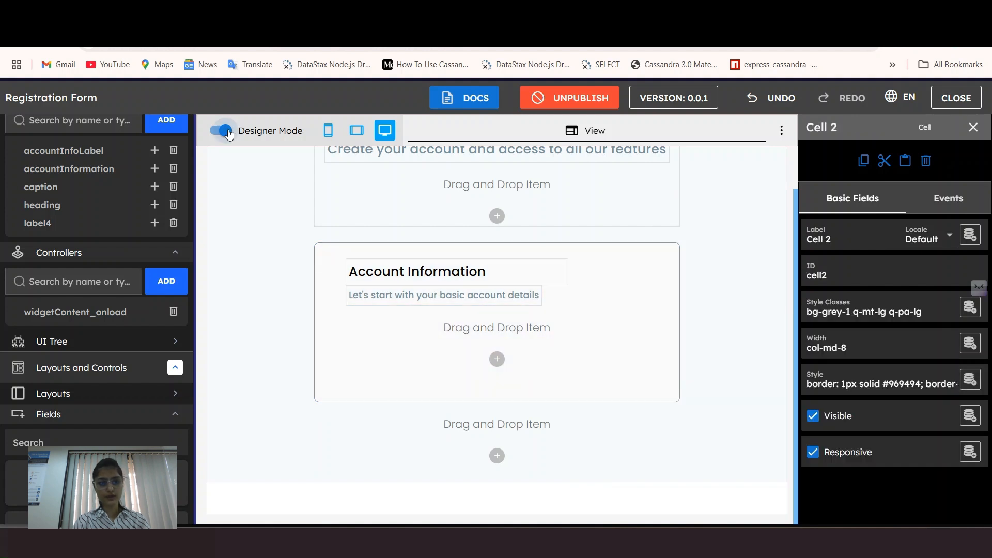
click(227, 131)
scroll(457, 257, up, 2)
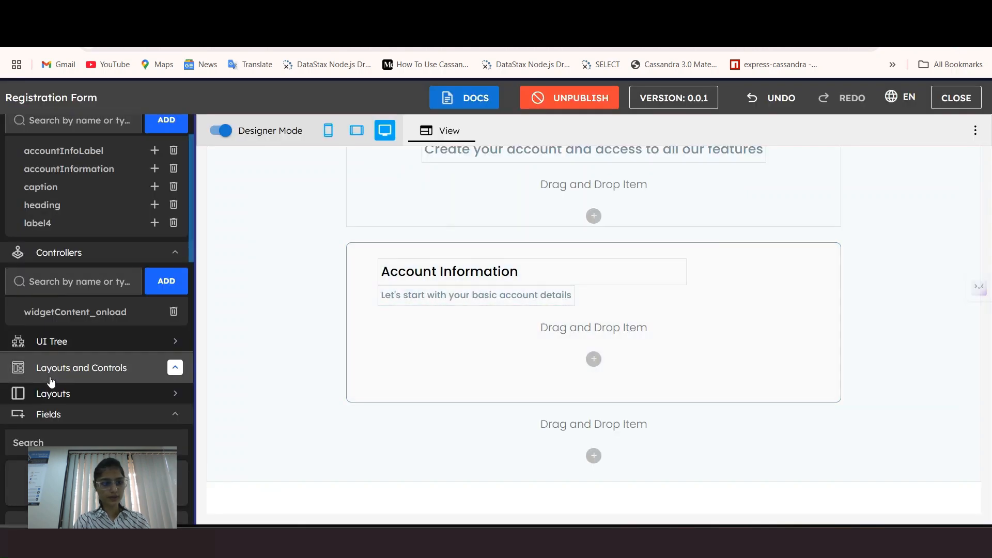
scroll(50, 380, down, 2)
Step: Add a Text Input to the card and set the caption's desktop width to 8 columns
scroll(53, 350, down, 3)
drag(22, 284, 392, 338)
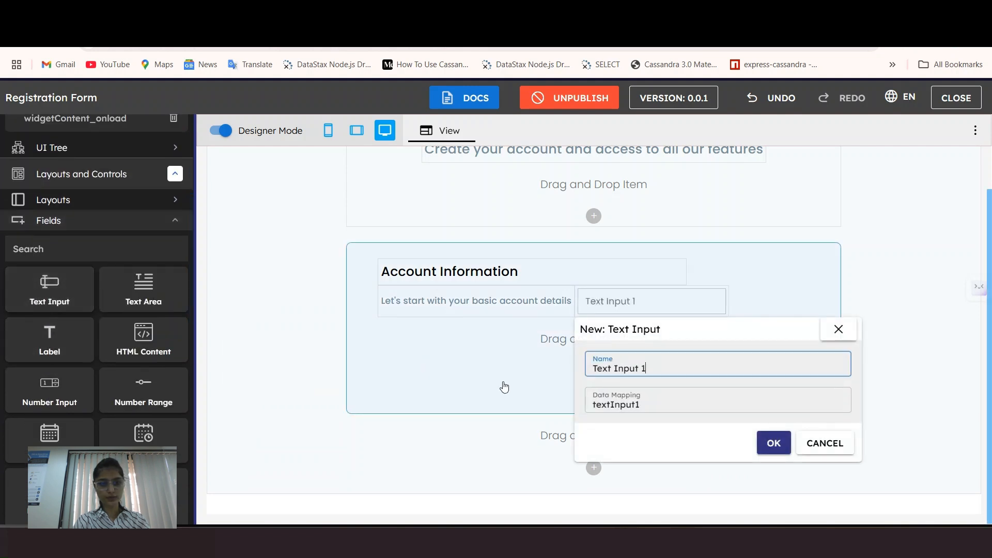
click(763, 448)
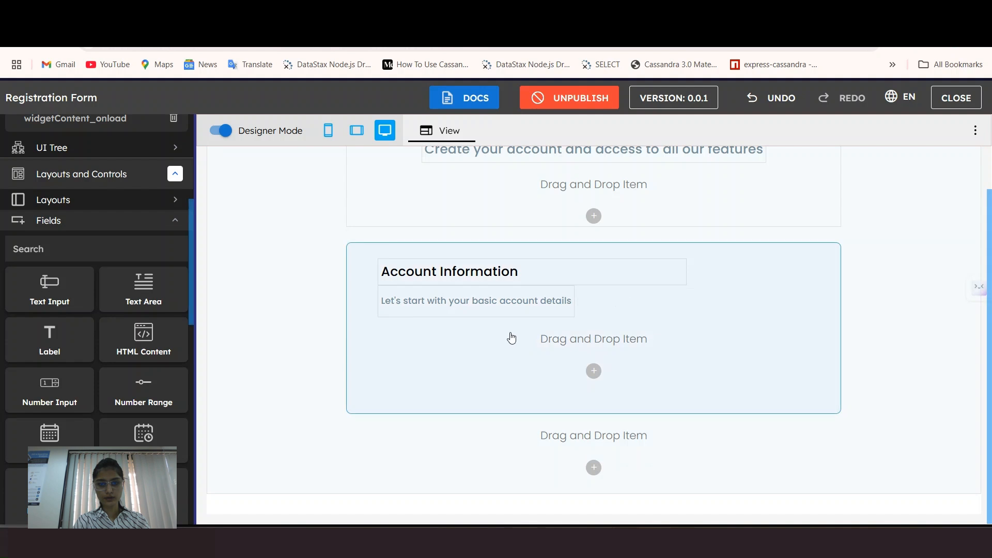
click(509, 305)
click(880, 341)
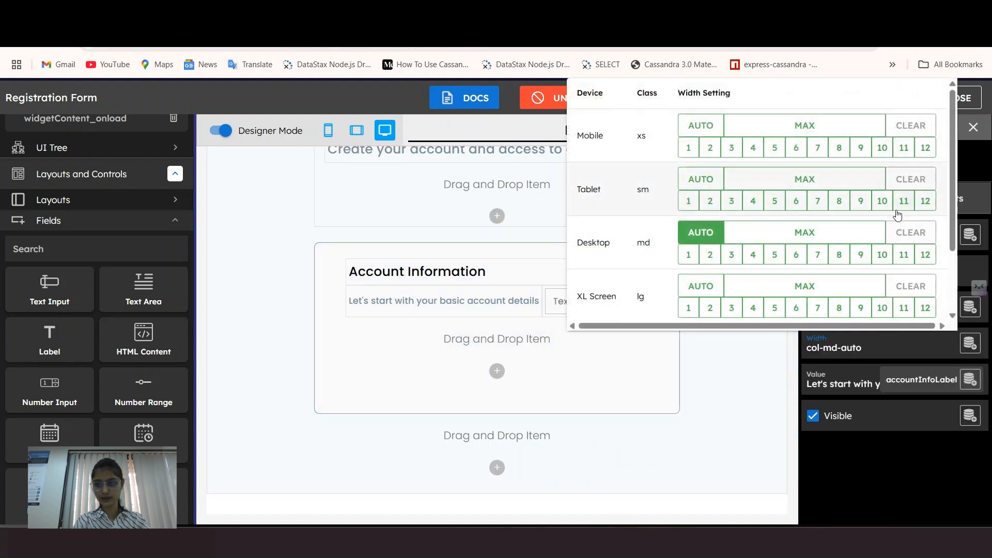
click(839, 255)
Step: Give Text Input 1 large top and left margins
click(362, 324)
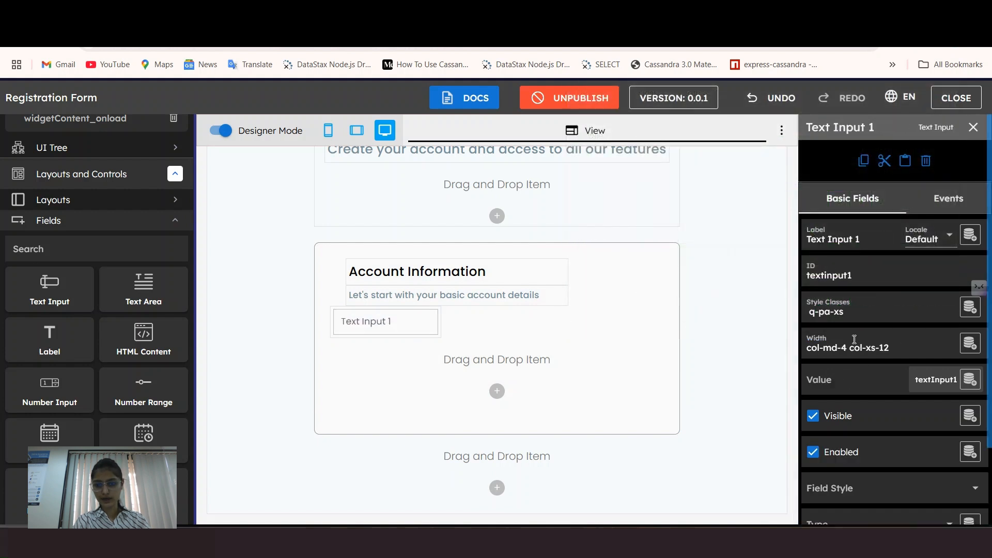
click(854, 340)
click(839, 311)
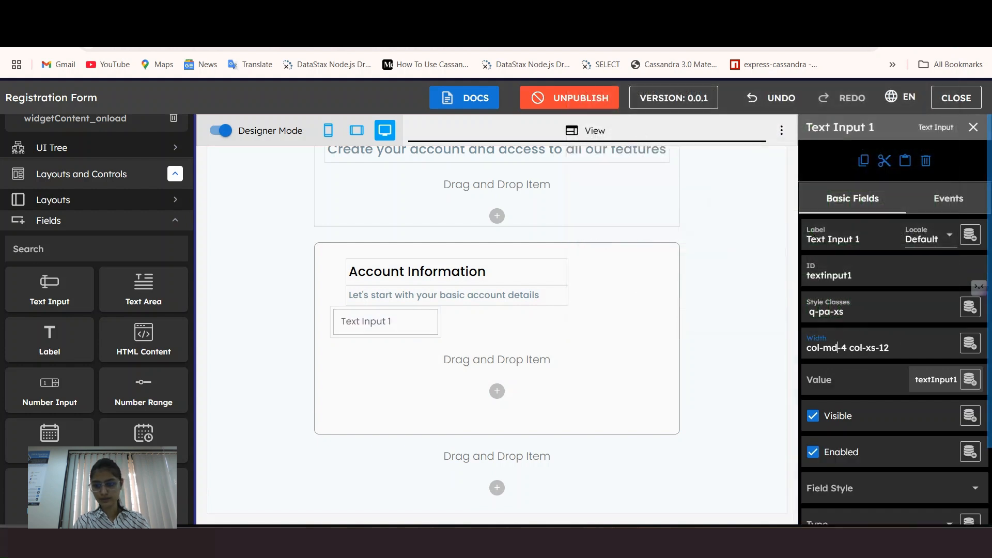
click(679, 428)
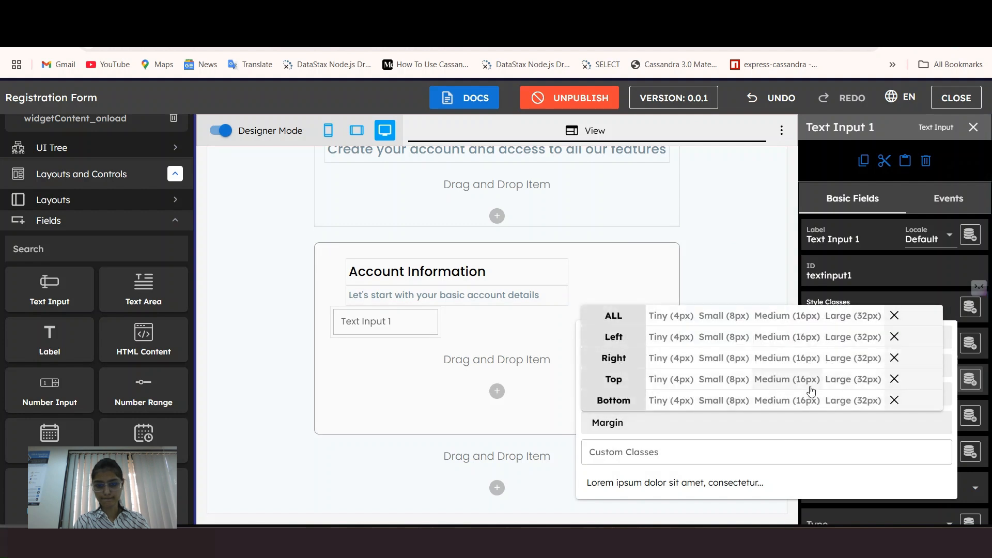
click(841, 383)
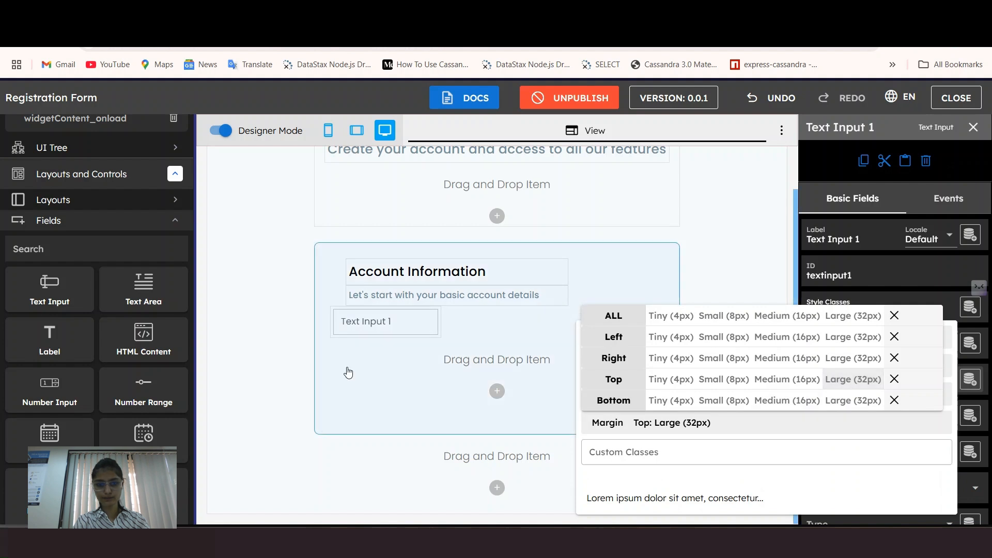
click(395, 341)
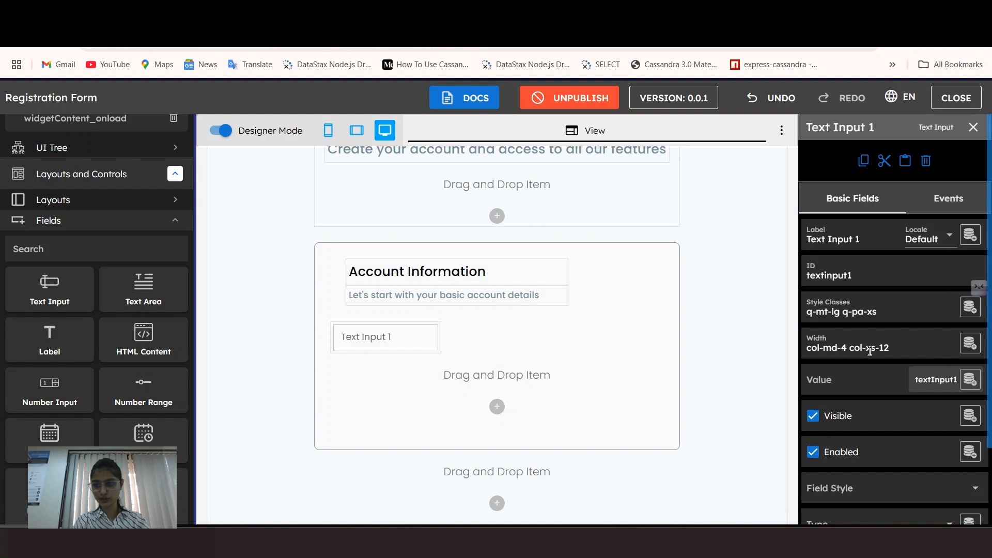
click(868, 316)
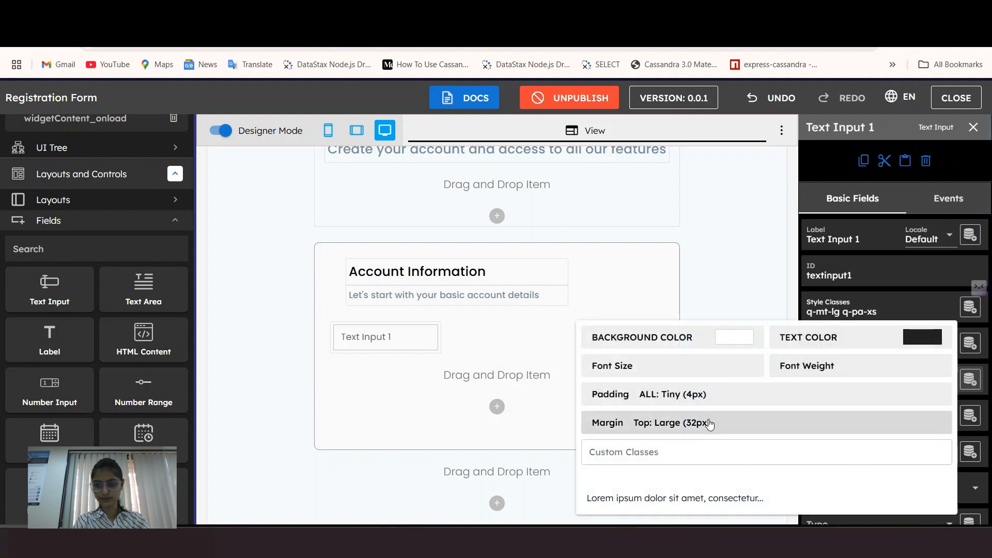
click(720, 426)
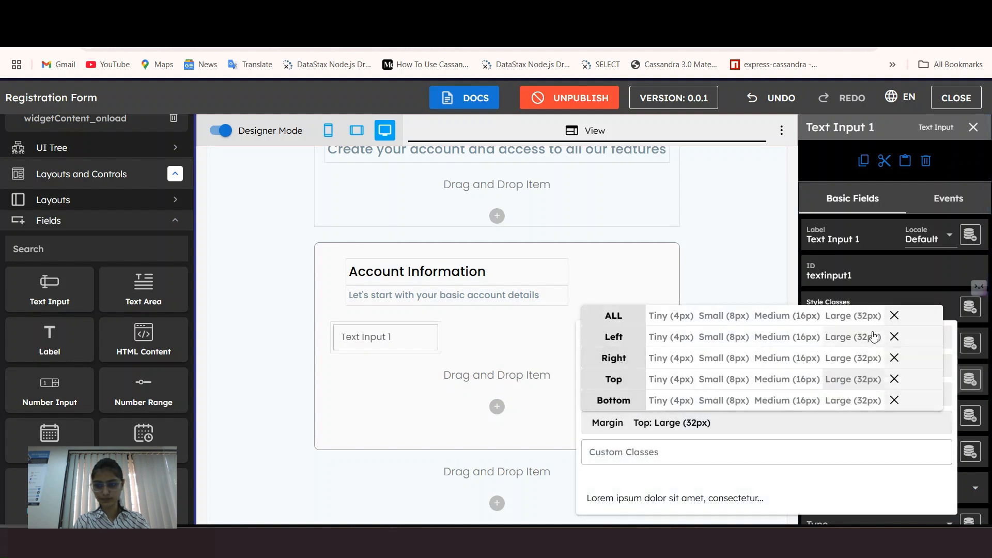
click(860, 337)
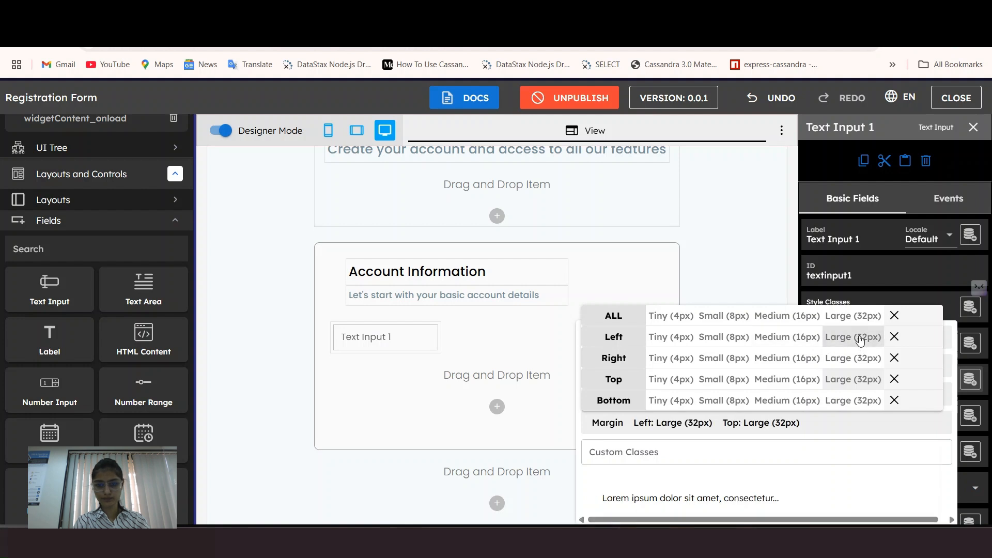
click(379, 339)
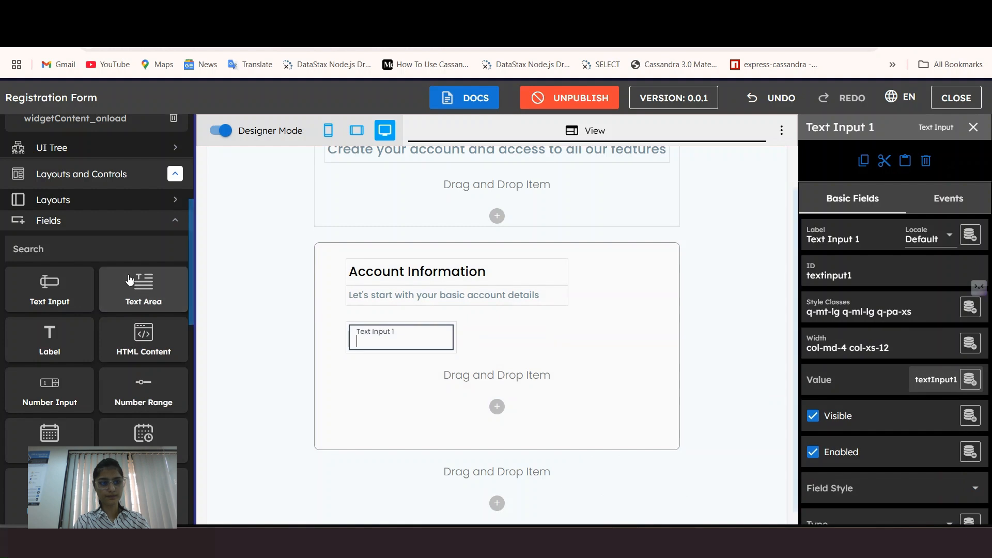
Step: Label the text input First Name and set its type to Input Field
scroll(87, 289, up, 1)
drag(808, 239, 915, 238)
key(BackSpace)
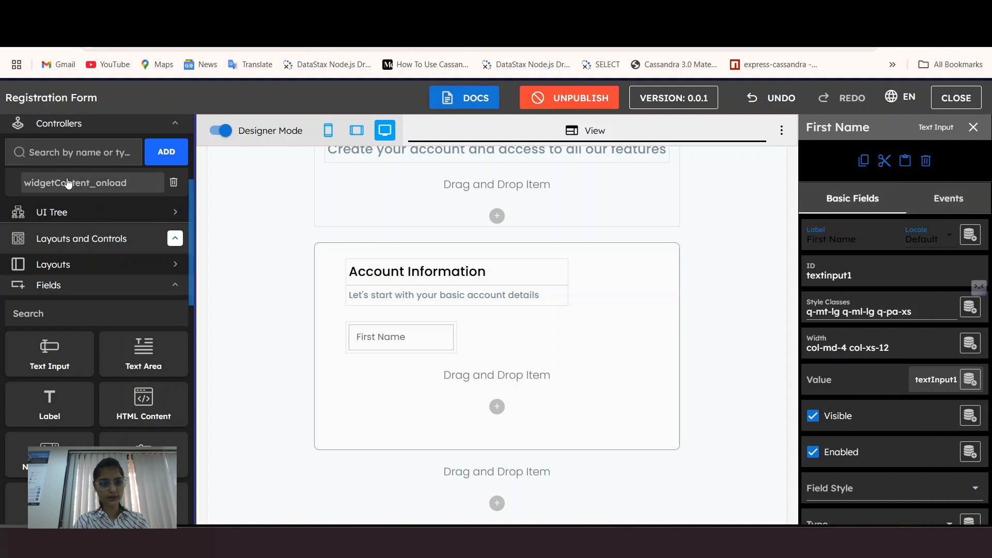
scroll(897, 324, down, 2)
click(416, 342)
click(863, 319)
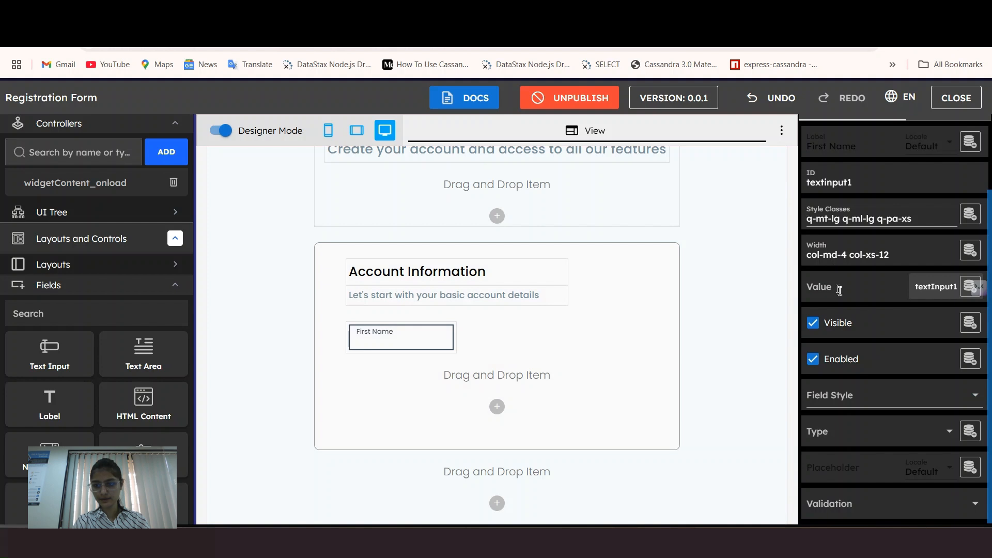
click(843, 431)
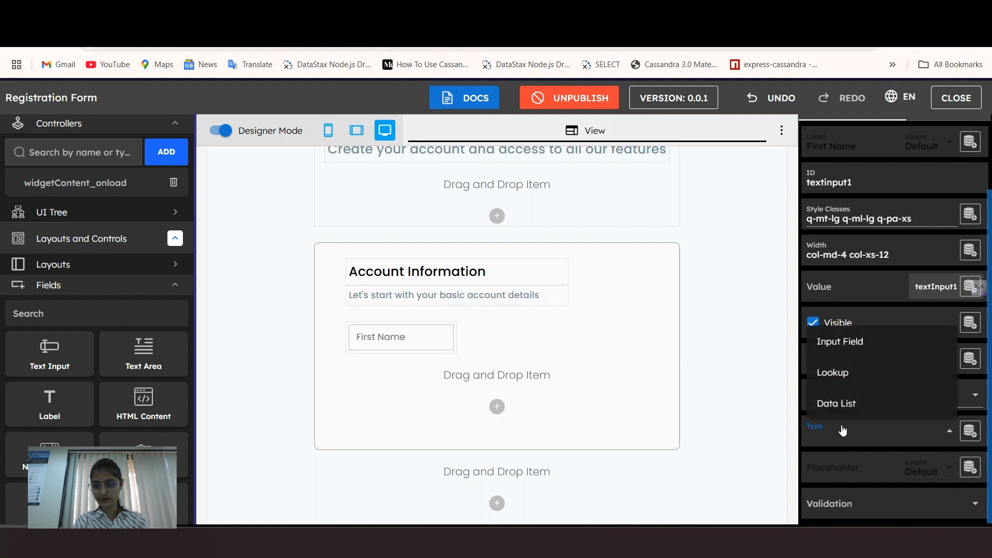
click(839, 343)
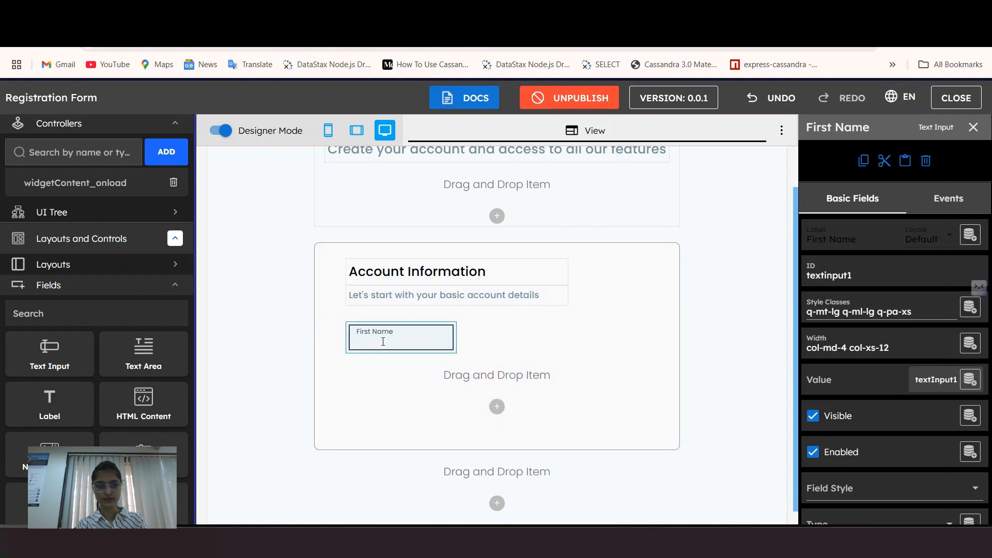
drag(41, 406, 95, 413)
Step: Add a text input named Last Name beside the First Name field
drag(78, 363, 569, 356)
drag(546, 405, 467, 414)
text(LastName)
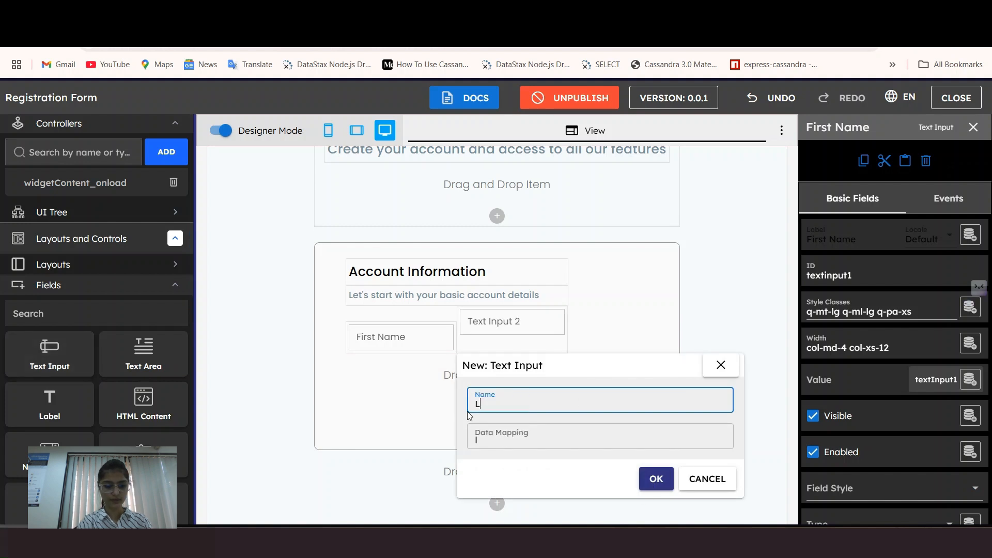
key(BackSpace)
key(BackSpace)
key(BackSpace)
key(BackSpace)
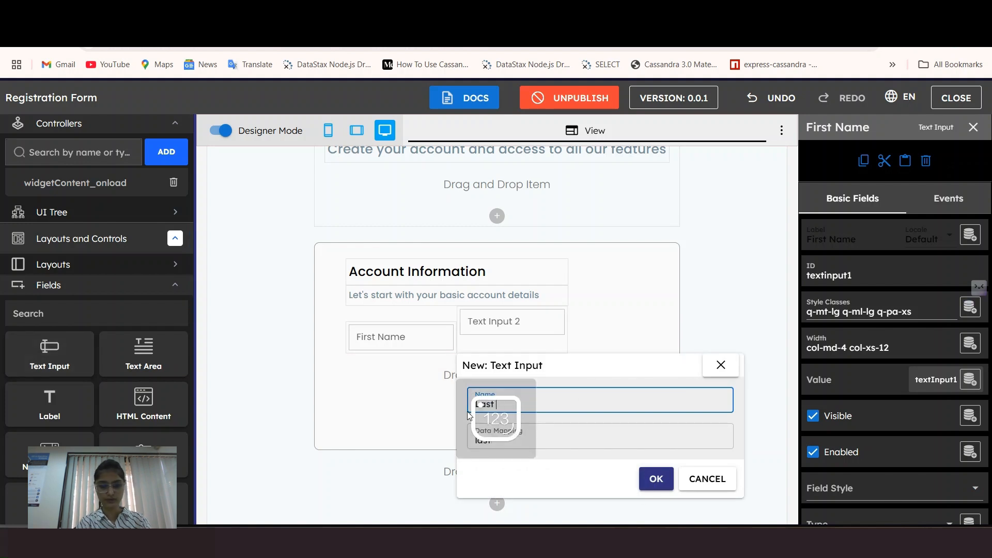
text(name)
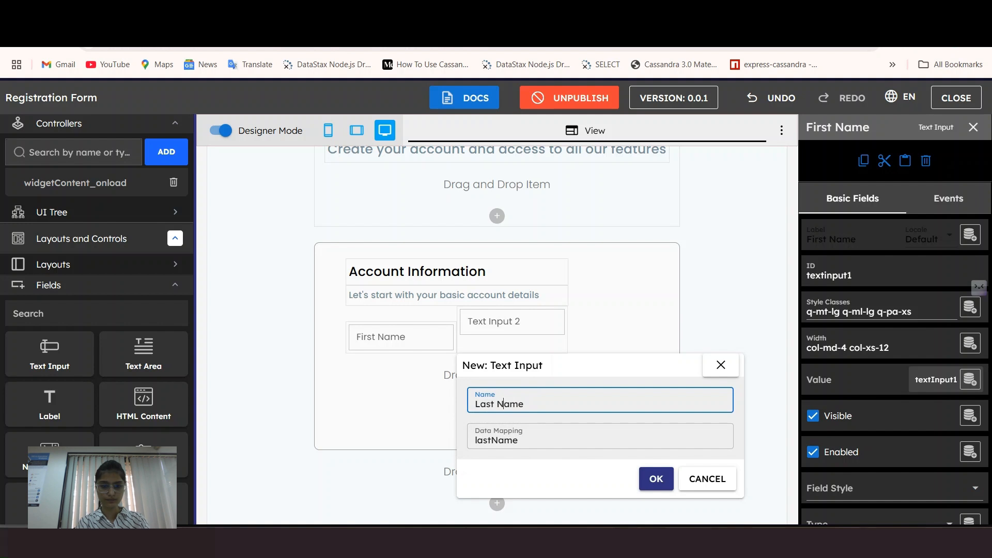
click(654, 477)
click(517, 325)
Step: Give Last Name large top and left margins and a desktop width of 5 columns
click(848, 312)
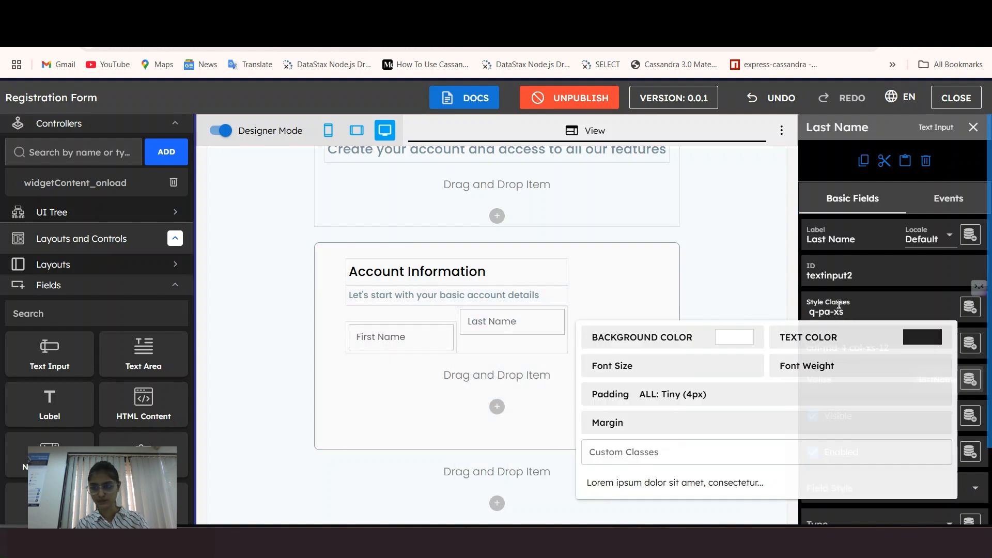
click(672, 388)
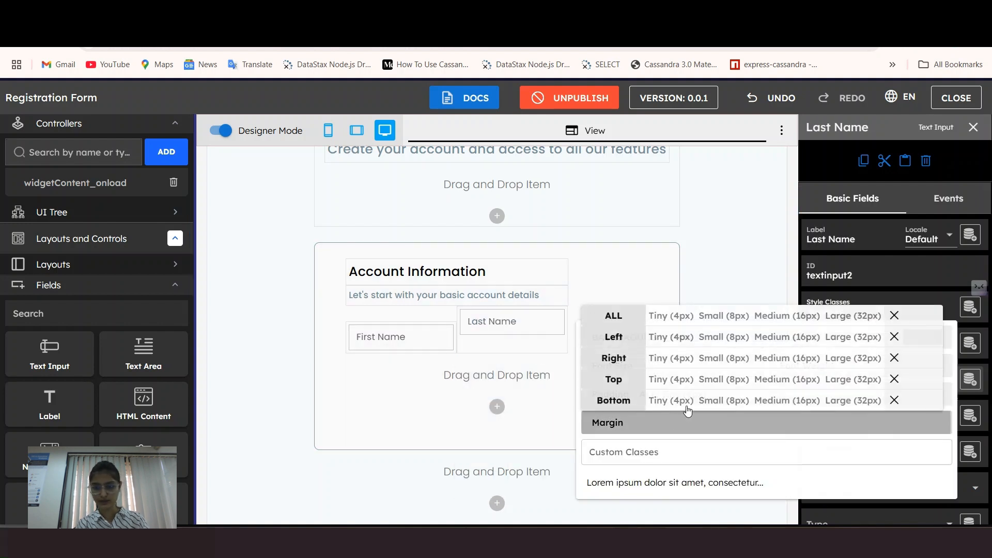
click(856, 385)
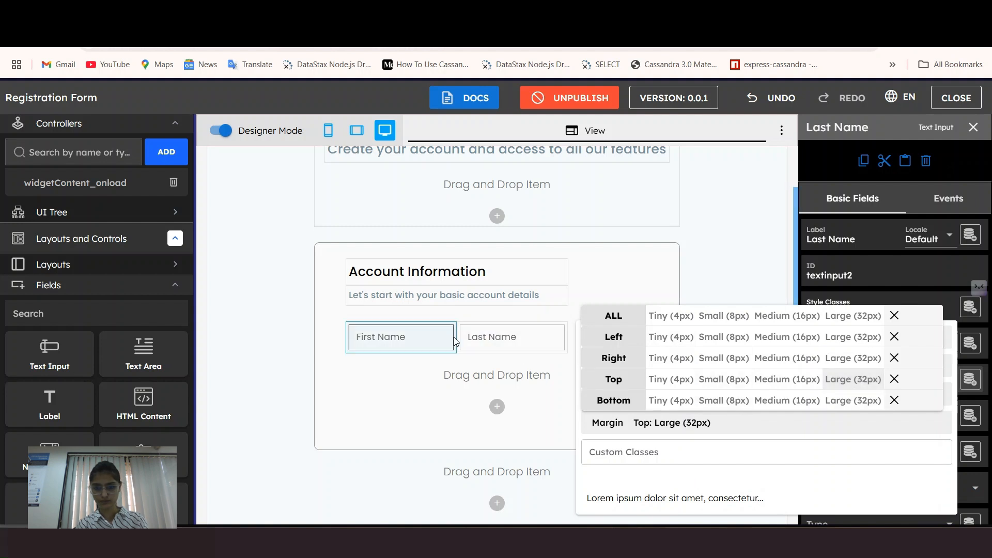
click(850, 337)
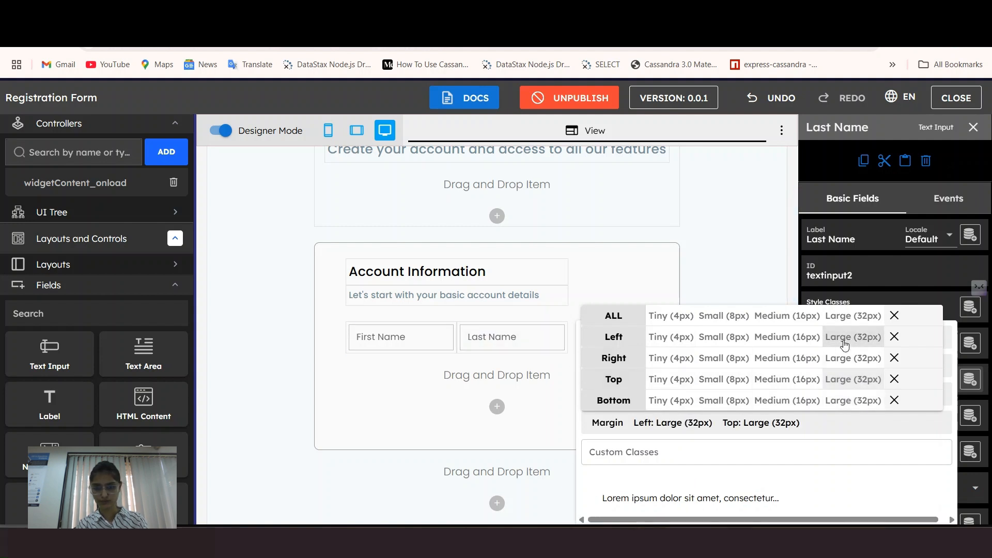
click(516, 343)
click(847, 347)
click(774, 254)
click(423, 336)
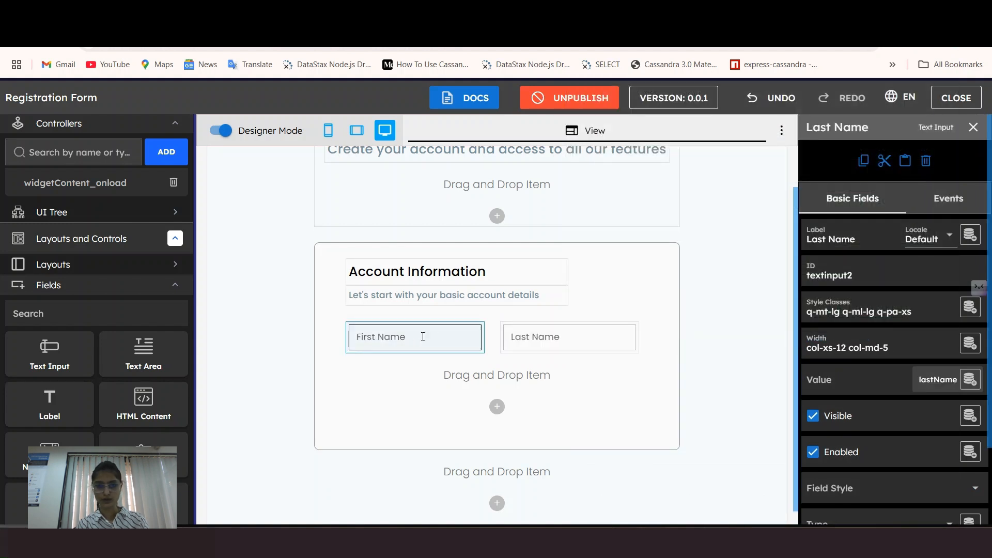
click(557, 338)
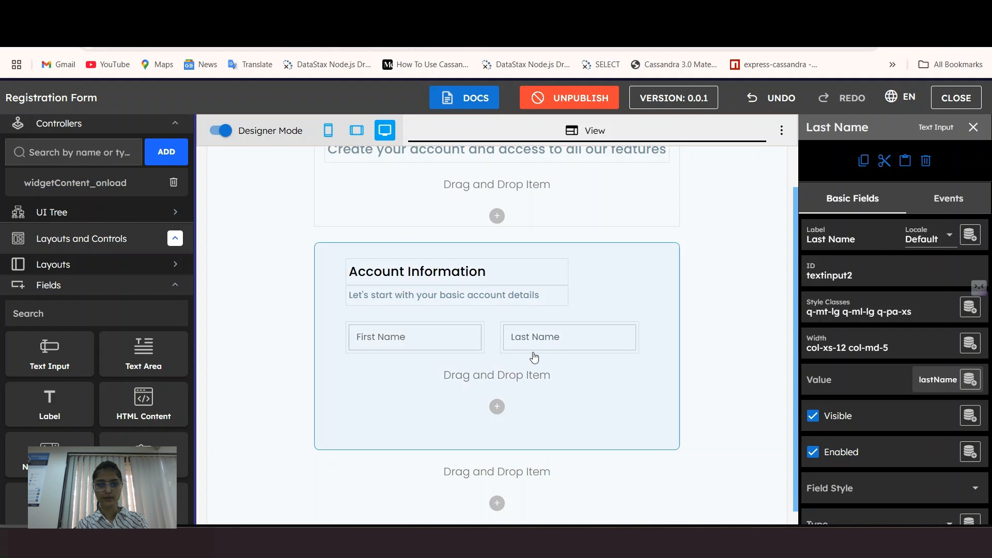
Step: Set the Field Style of both First Name and Last Name to Outlined
click(403, 341)
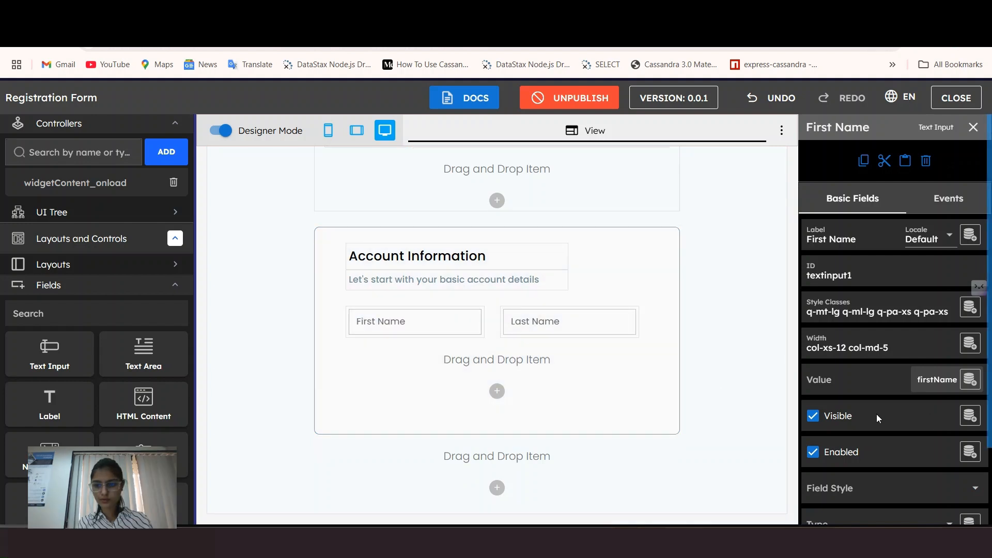
scroll(840, 444, down, 2)
click(846, 430)
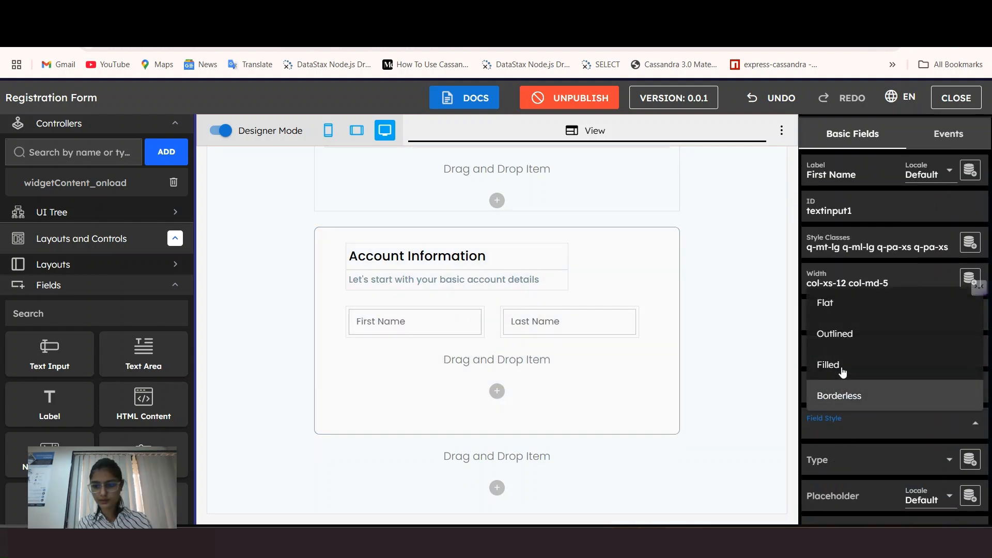
click(846, 339)
click(582, 325)
scroll(868, 411, down, 1)
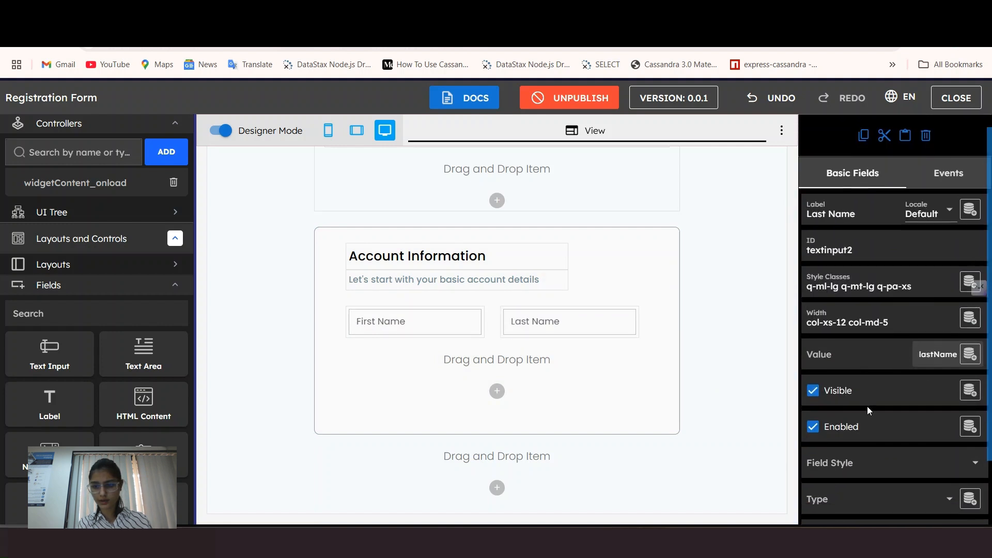
scroll(869, 411, down, 1)
click(861, 398)
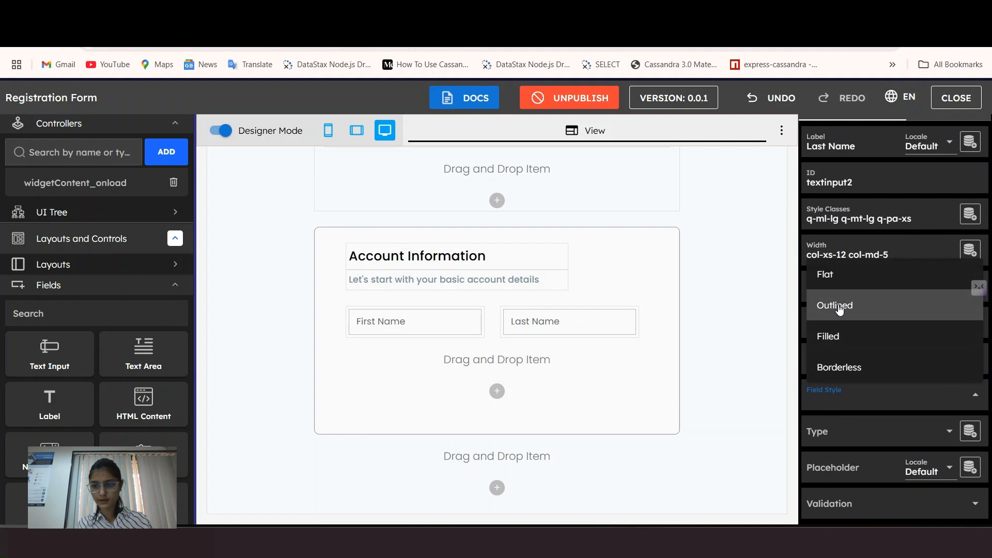
click(839, 307)
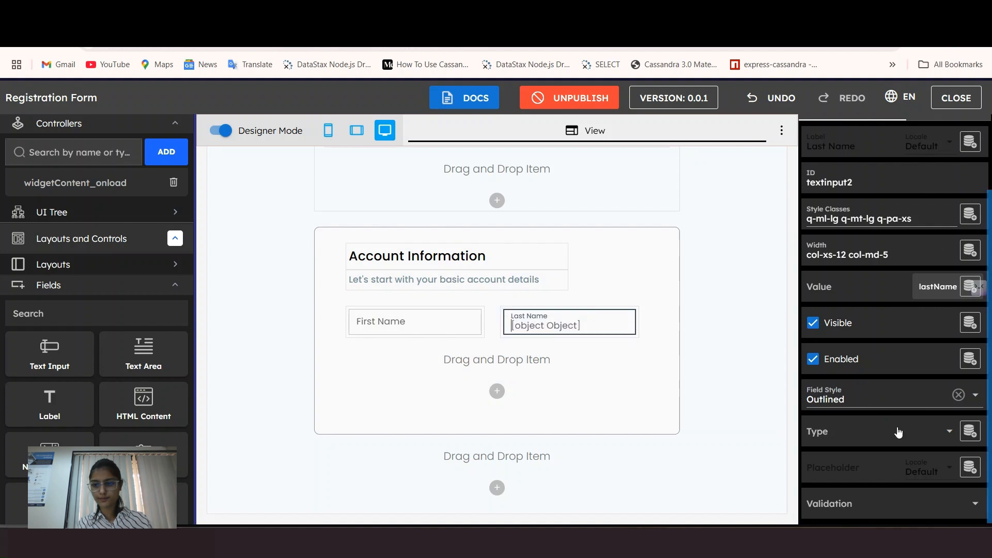
Step: Add a Mobile Number text input below First Name with large top/left margins, desktop width 5, mobile width cleared
drag(50, 354, 405, 377)
text(Mobile Number)
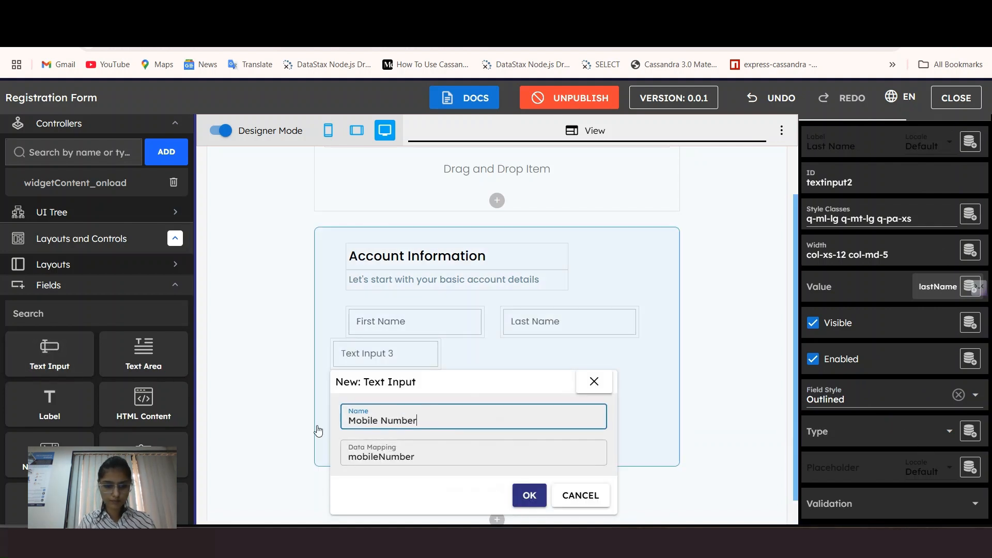
click(526, 493)
click(843, 306)
click(646, 430)
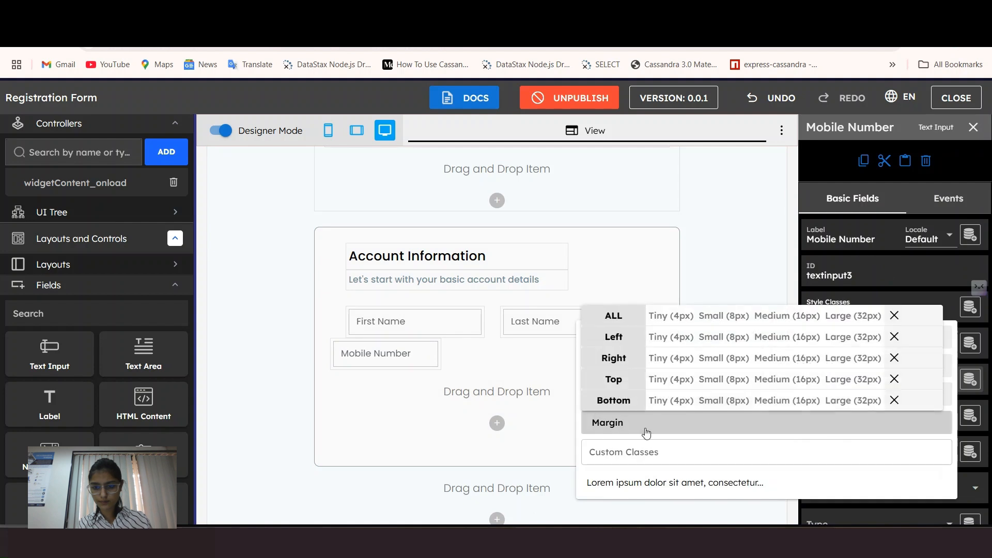
click(854, 338)
click(854, 381)
click(409, 361)
click(859, 353)
click(775, 255)
click(897, 130)
click(414, 369)
Step: Add an Email Address text input beside Mobile Number, desktop width 5 with mobile width cleared
drag(49, 354, 558, 385)
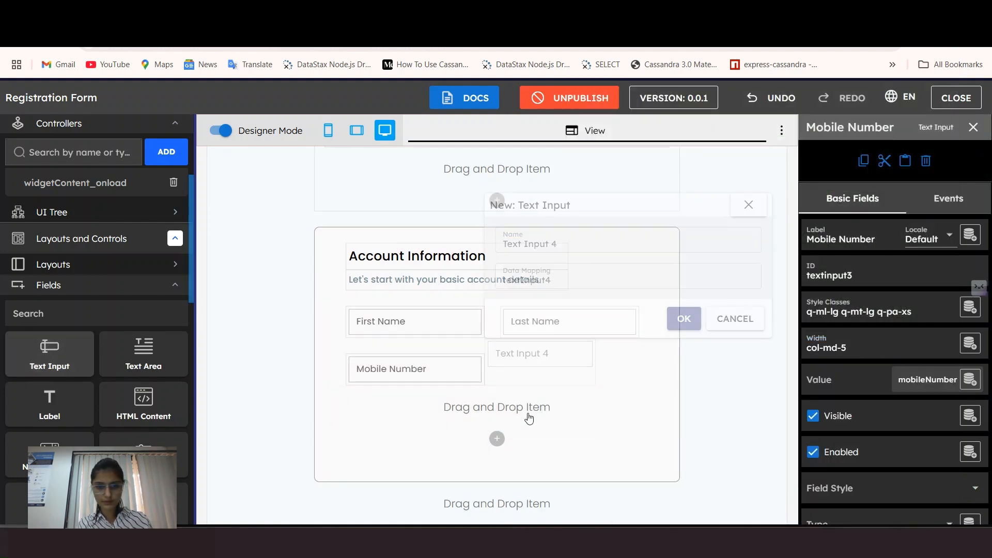
text(Email Address)
click(684, 318)
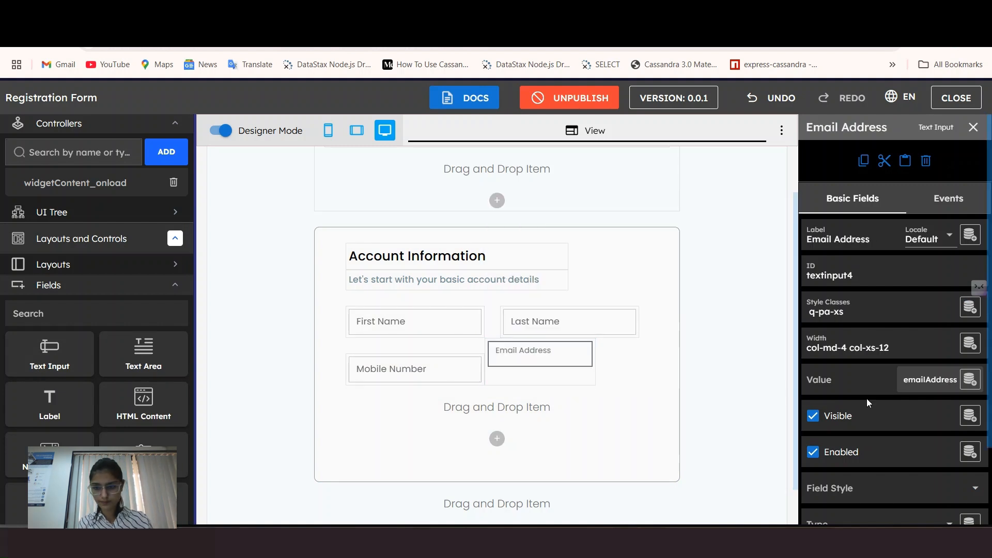
click(859, 348)
click(774, 257)
click(909, 127)
click(851, 368)
Step: Give Email Address large left and top margins and close the properties panel
click(847, 309)
click(878, 422)
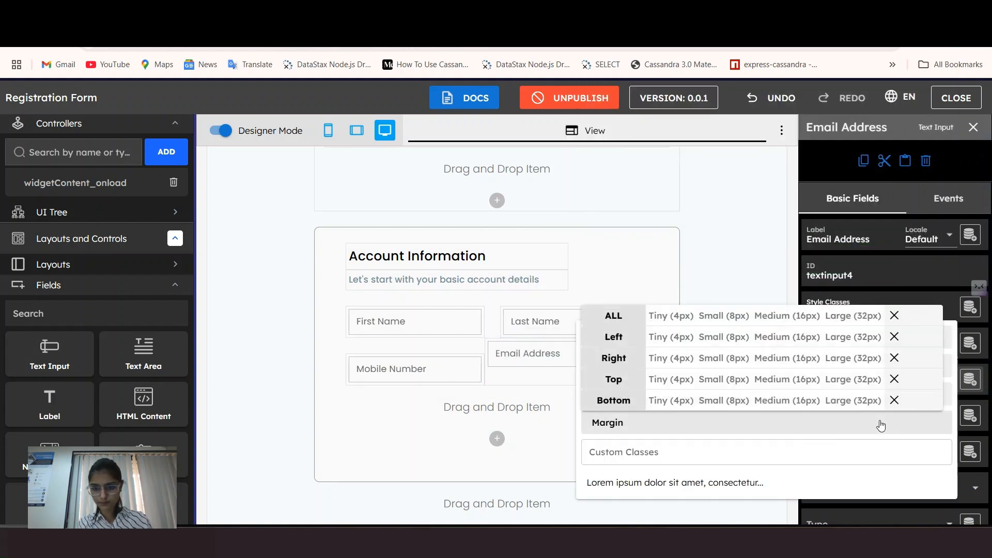
click(853, 337)
click(852, 379)
click(758, 283)
click(973, 127)
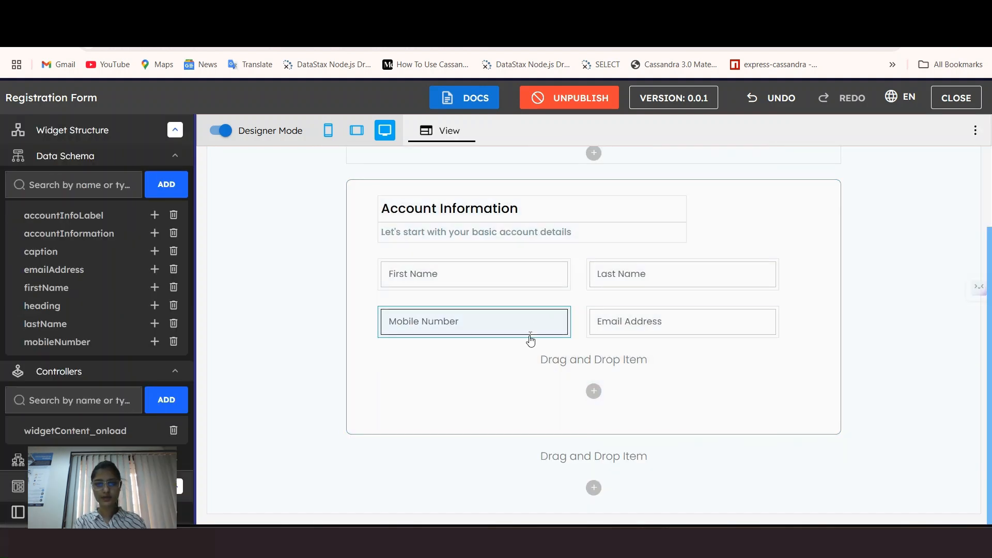
scroll(515, 382, up, 1)
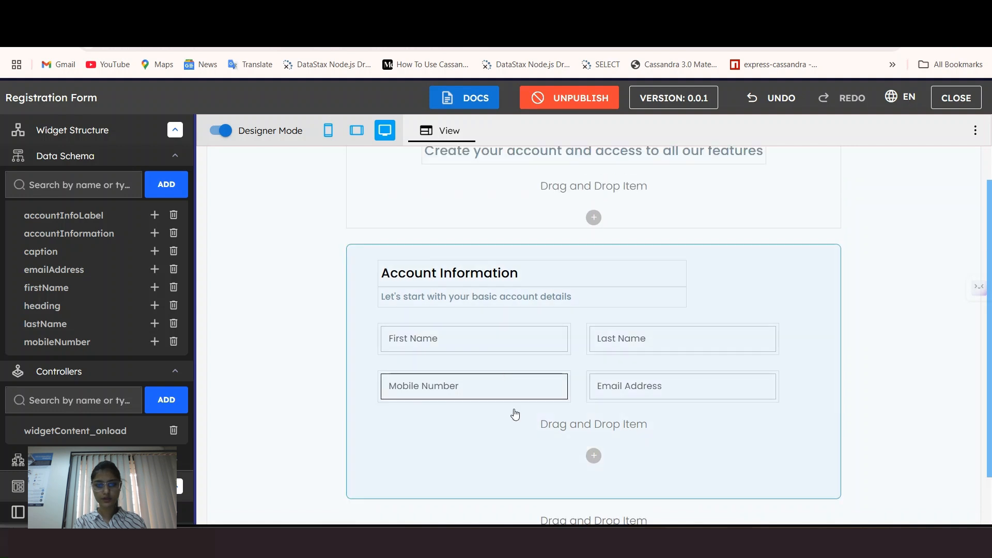
click(502, 342)
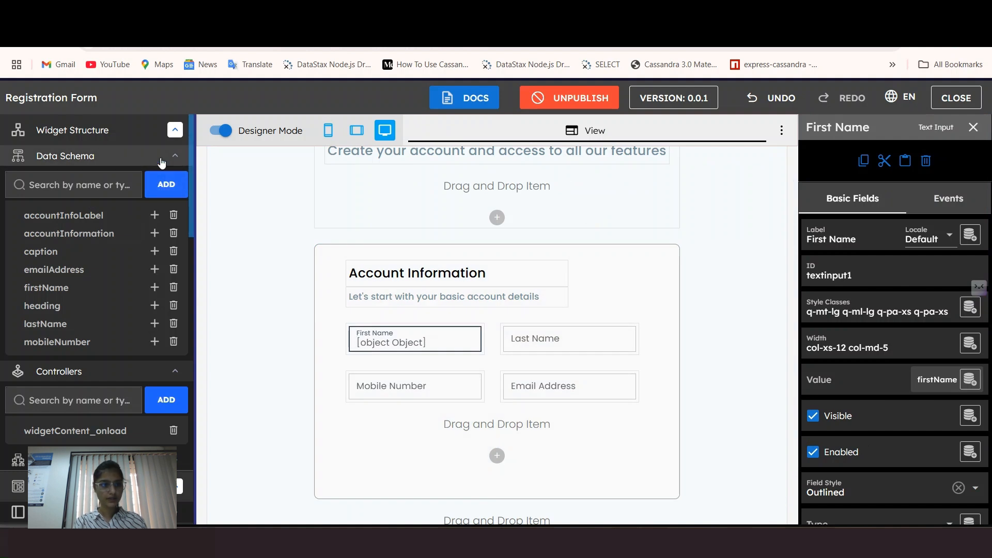
Step: Add a Text-type data schema entry with data path firstNamePlaceholder
click(165, 186)
click(123, 236)
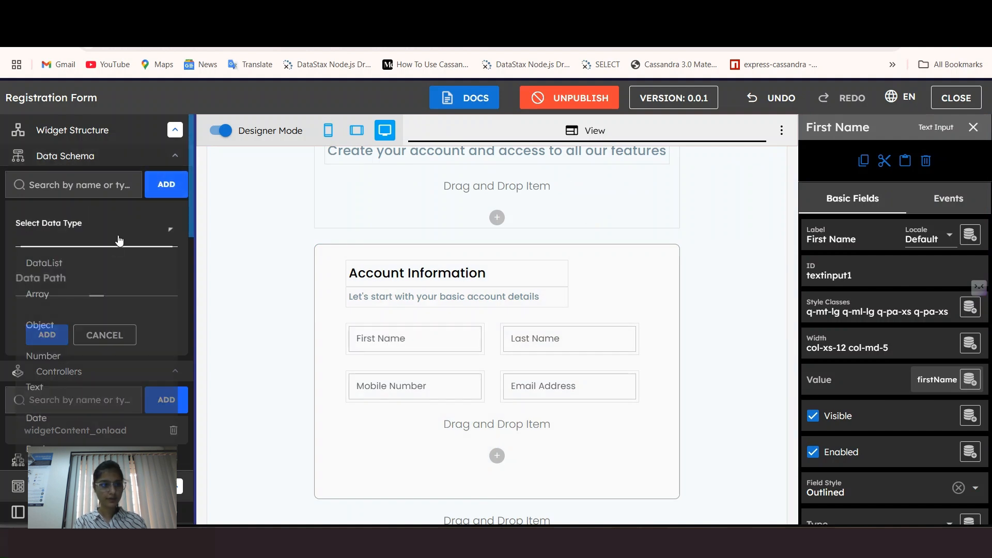
click(49, 382)
click(57, 284)
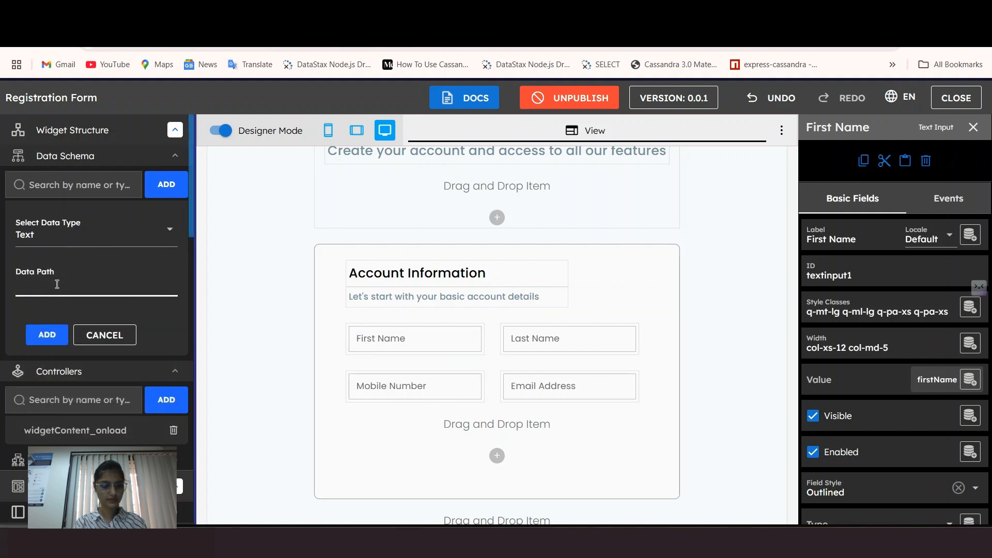
key(super+v)
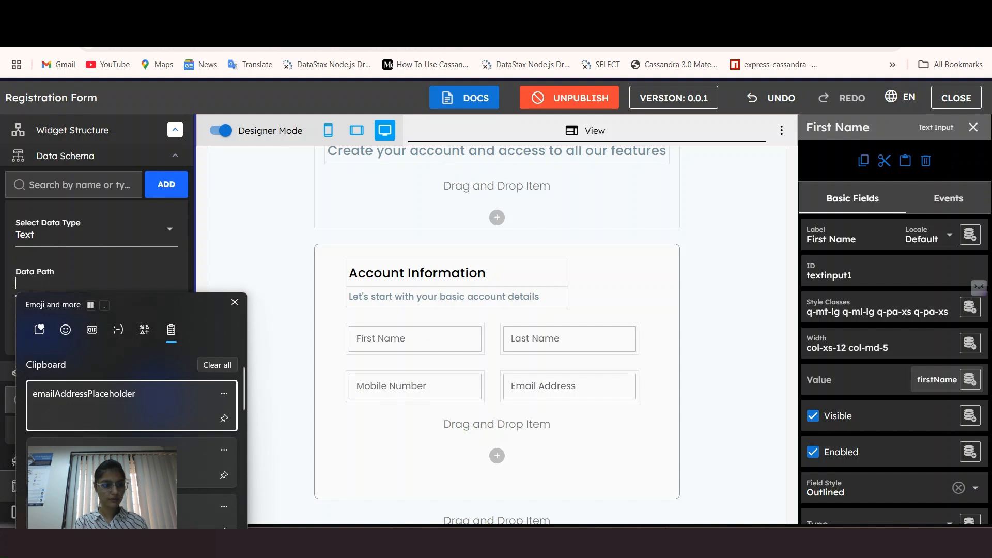
scroll(119, 481, down, 2)
click(119, 485)
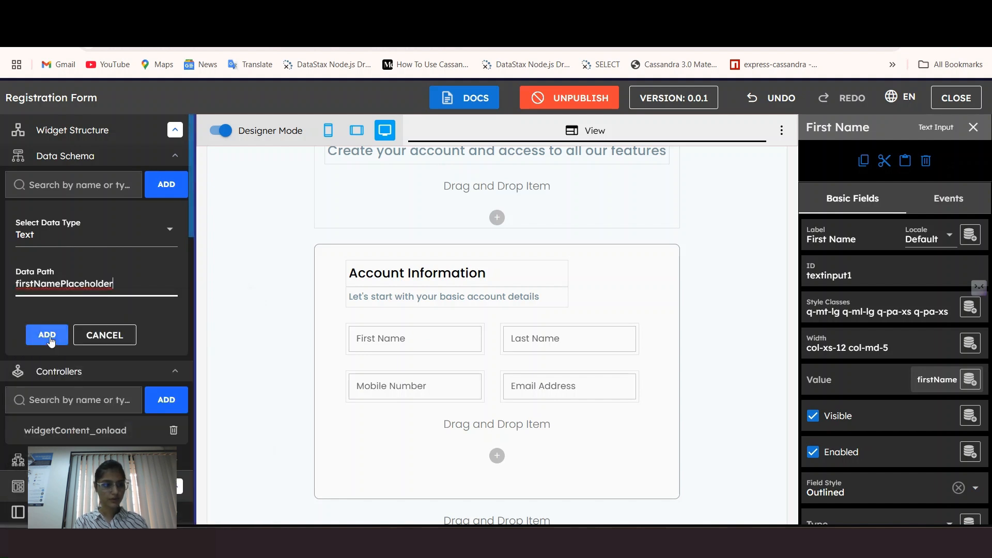
click(49, 338)
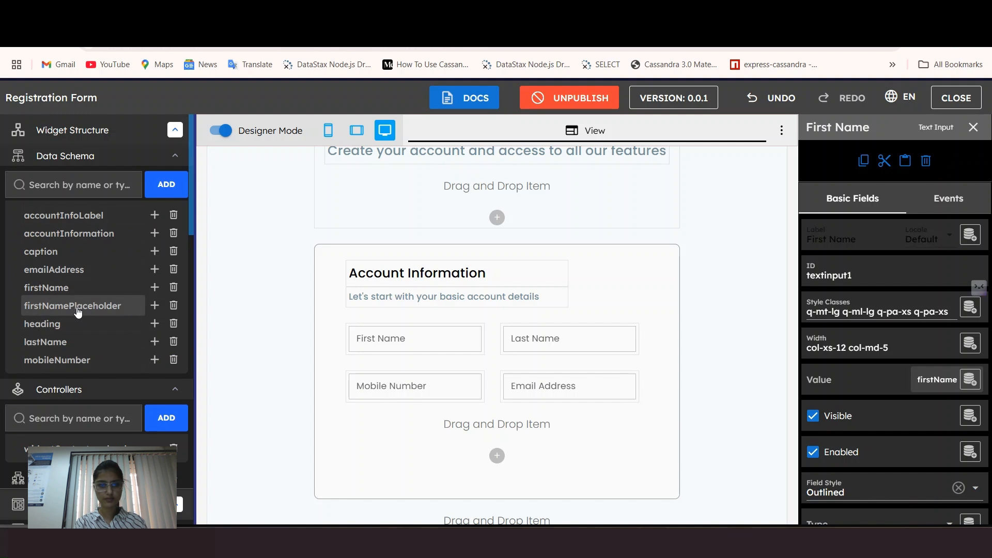
Step: Add data.firstNamePlaceholder = "Enter first name" to widgetContent_onload and close the code editor
click(62, 449)
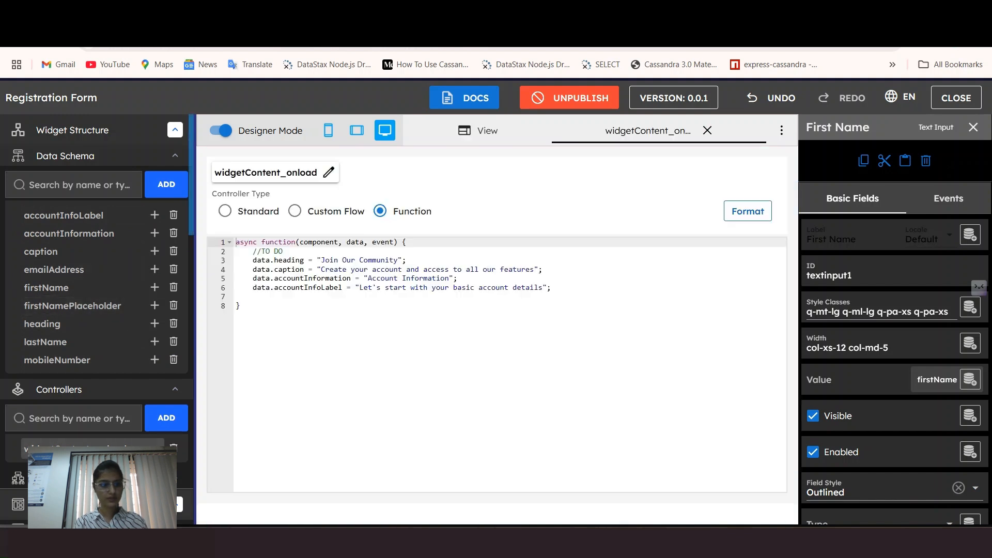
click(572, 288)
key(Return)
text(data.firstNamePlaceholder =)
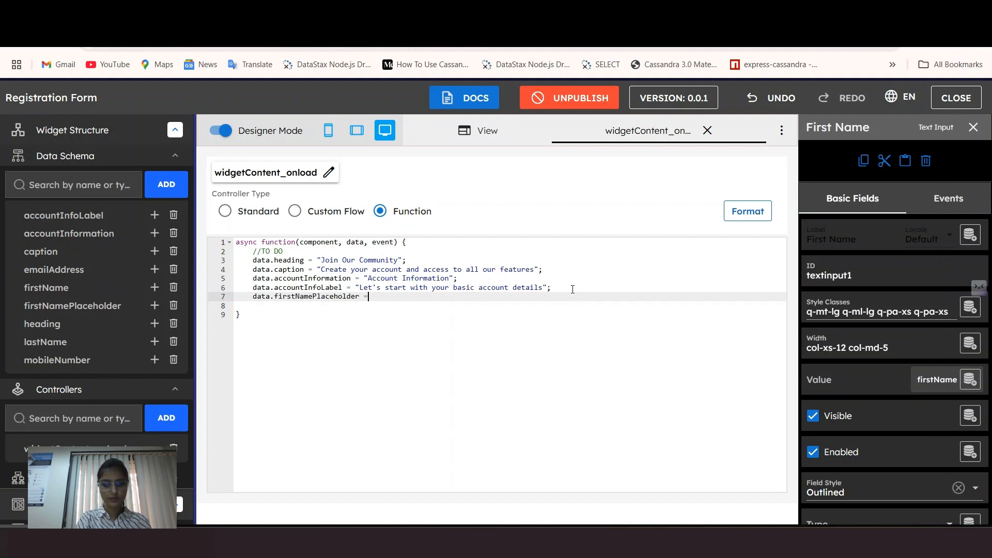
text(Ente)
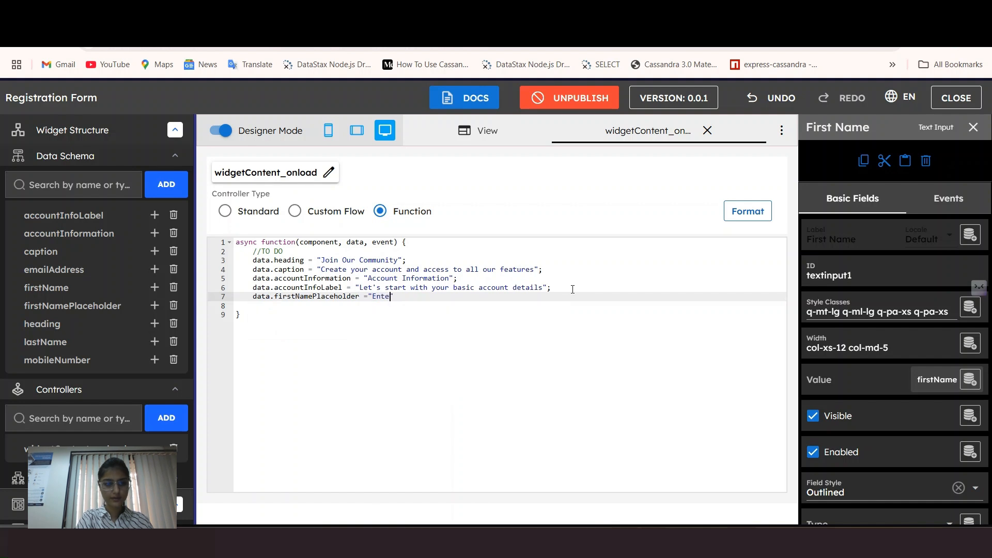
text(r fir)
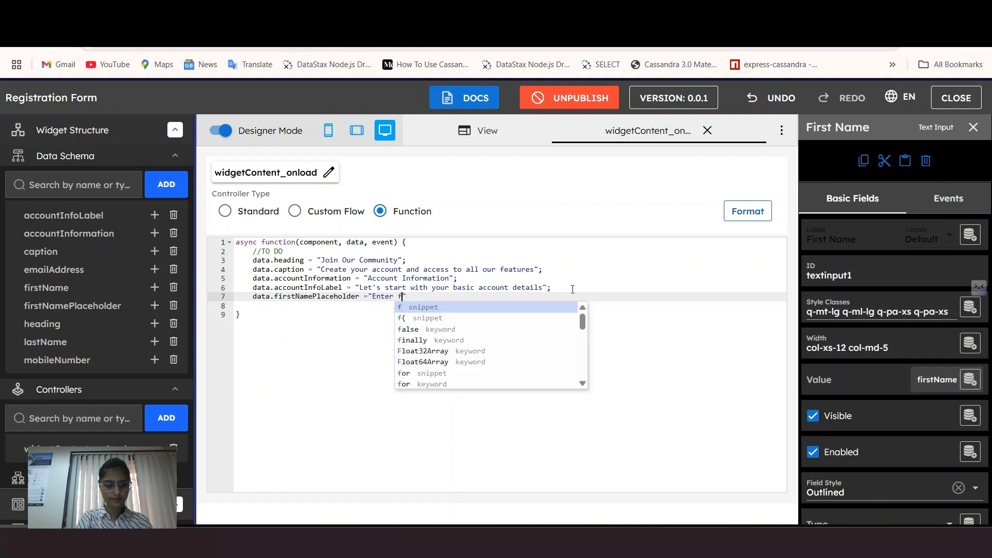
text(st name")
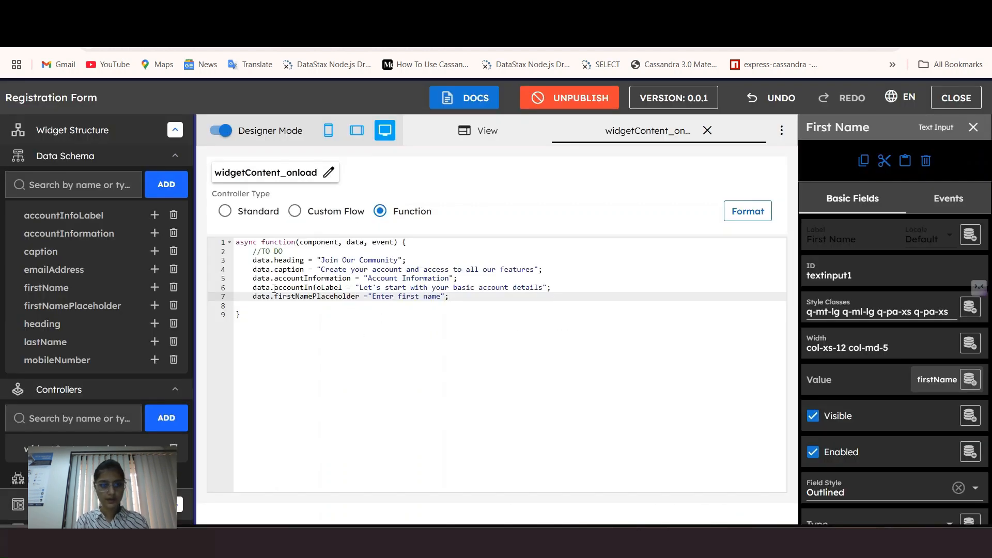
click(706, 131)
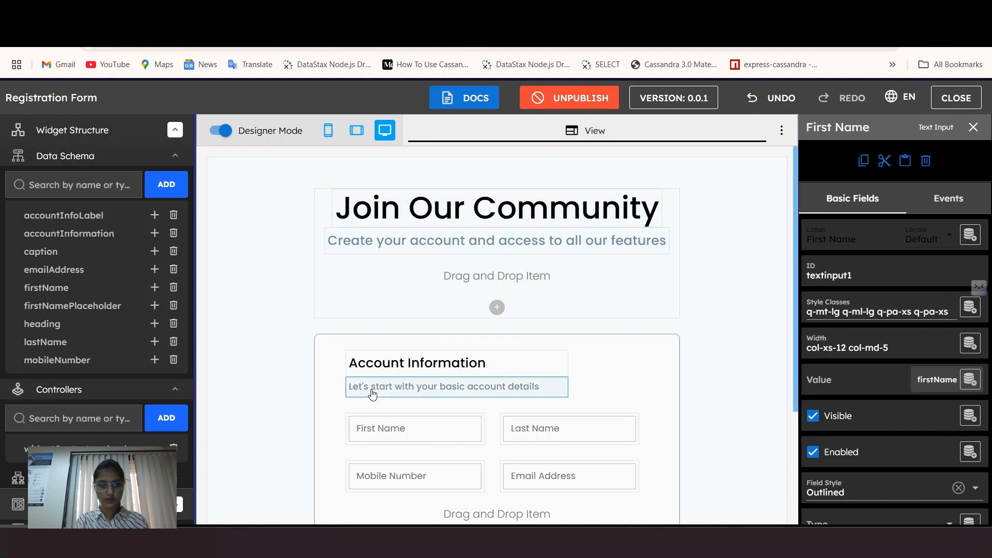
Step: Bind the First Name field's Placeholder to firstNamePlaceholder
scroll(413, 382, down, 3)
scroll(850, 469, down, 3)
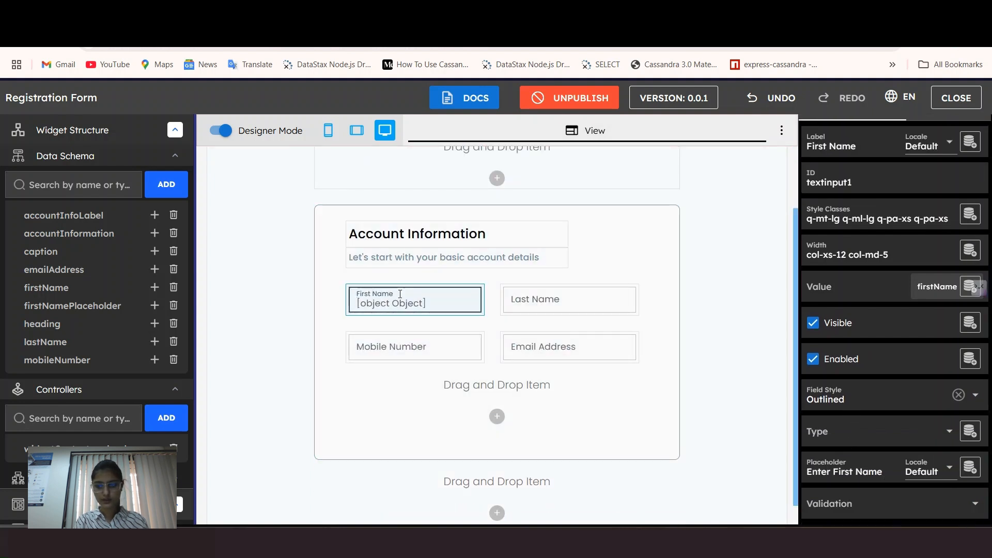
click(843, 468)
click(971, 470)
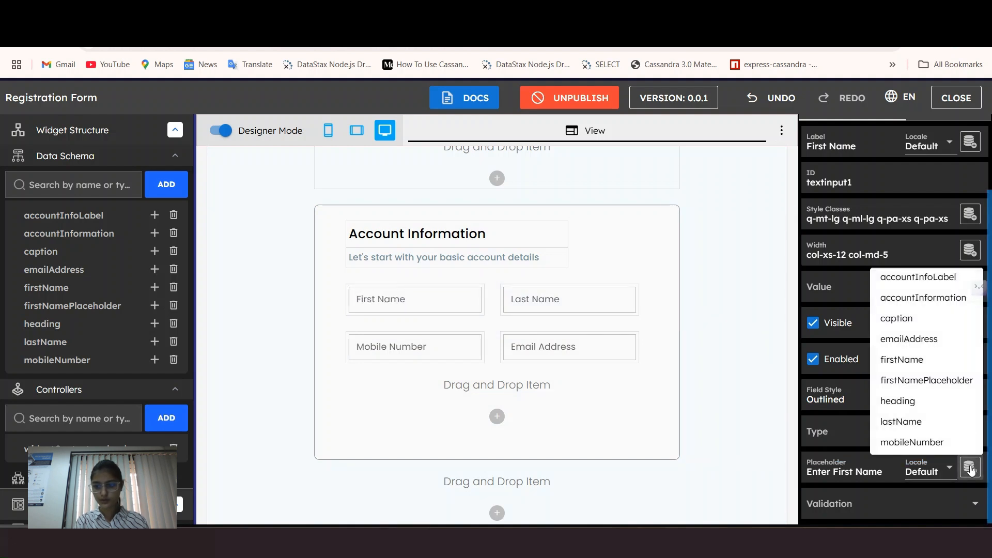
click(947, 381)
Step: Preview First Name showing 'Enter first name', then start a new Text data schema entry
click(385, 293)
click(233, 129)
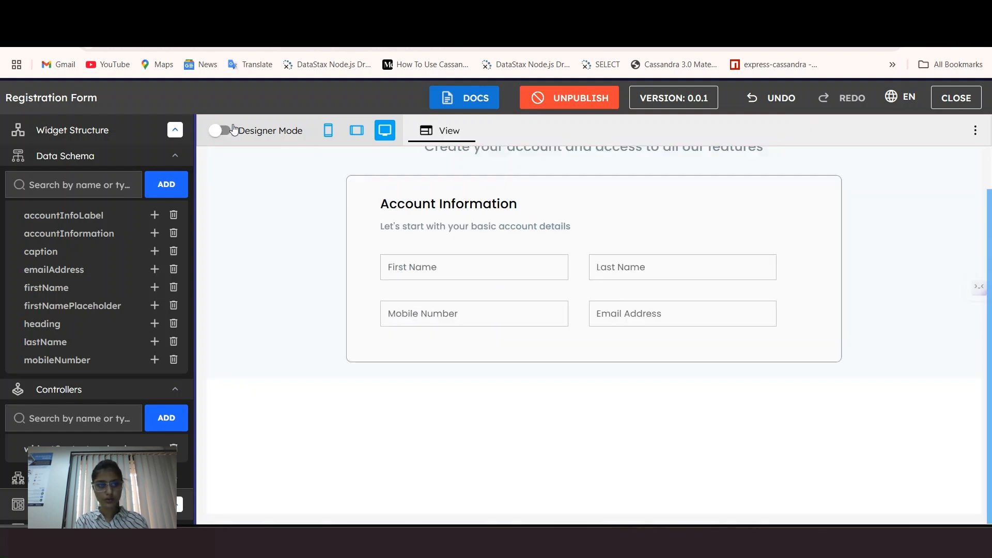
click(418, 270)
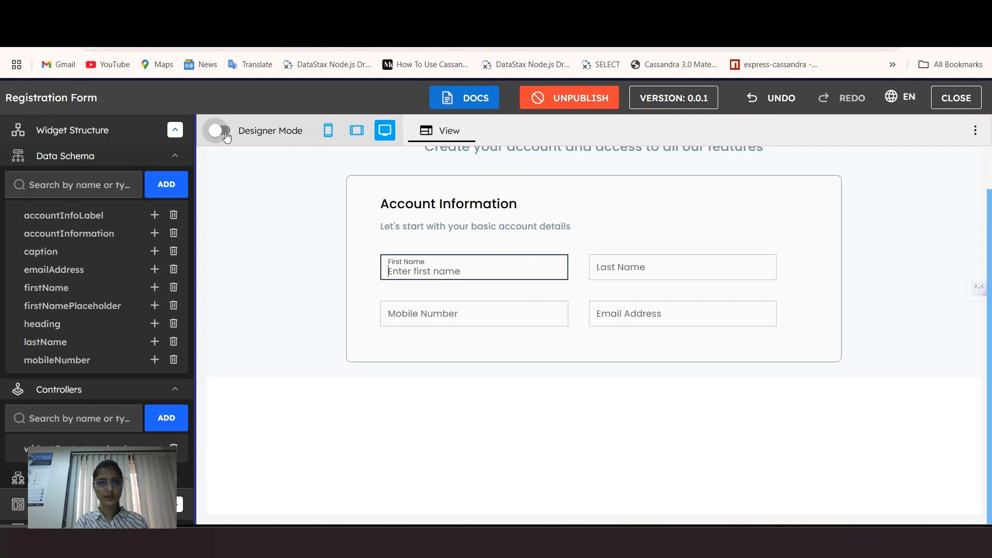
click(223, 132)
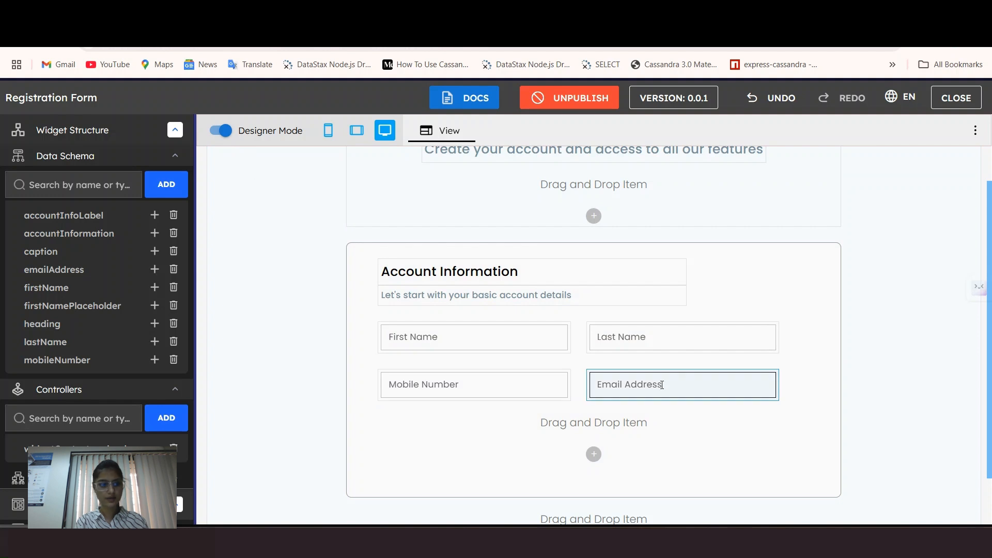
click(166, 185)
click(96, 231)
Step: Make the new Text schema entry's data path lastNamePlaceholder
click(54, 385)
click(65, 284)
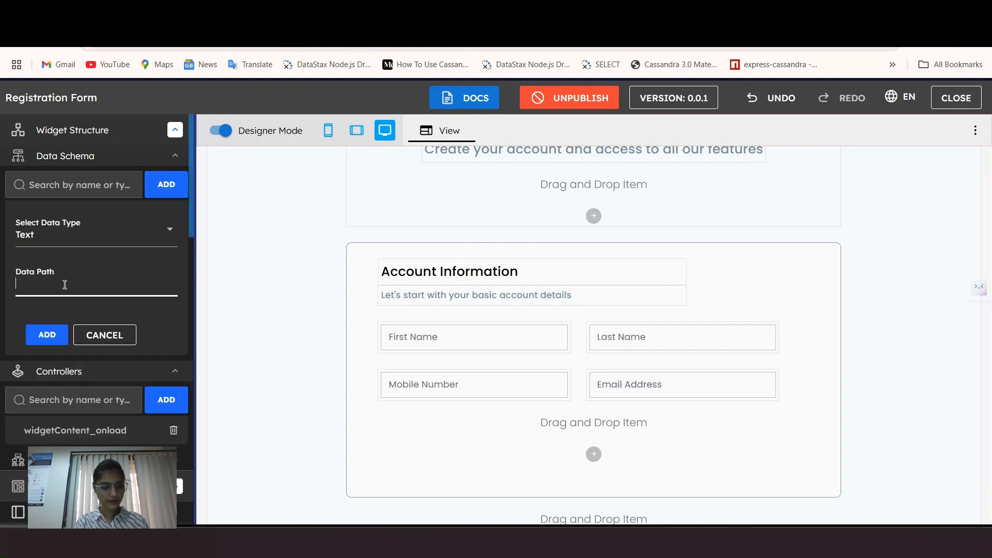
key(super+v)
Step: In the onload code, add data.lastNamePlaceholder = "Enter last name" and tidy the formatting
click(464, 302)
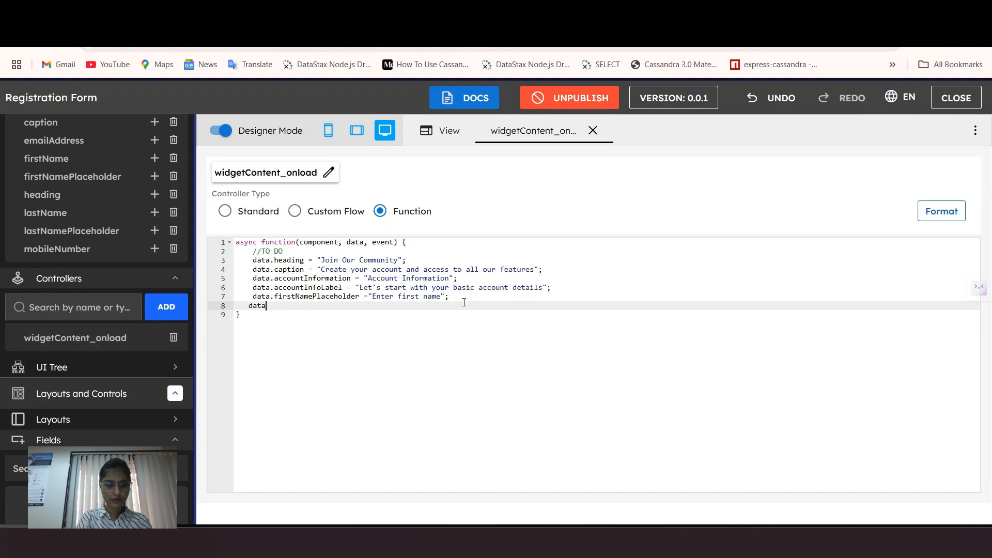
text(.)
key(super+v)
click(330, 265)
text(= "Enter last name")
click(941, 211)
click(593, 131)
Step: Bind Last Name's Placeholder to lastNamePlaceholder and preview that 'Enter last name' appears
scroll(269, 155, down, 3)
click(221, 131)
click(682, 268)
click(220, 131)
click(682, 337)
scroll(846, 402, down, 2)
click(941, 287)
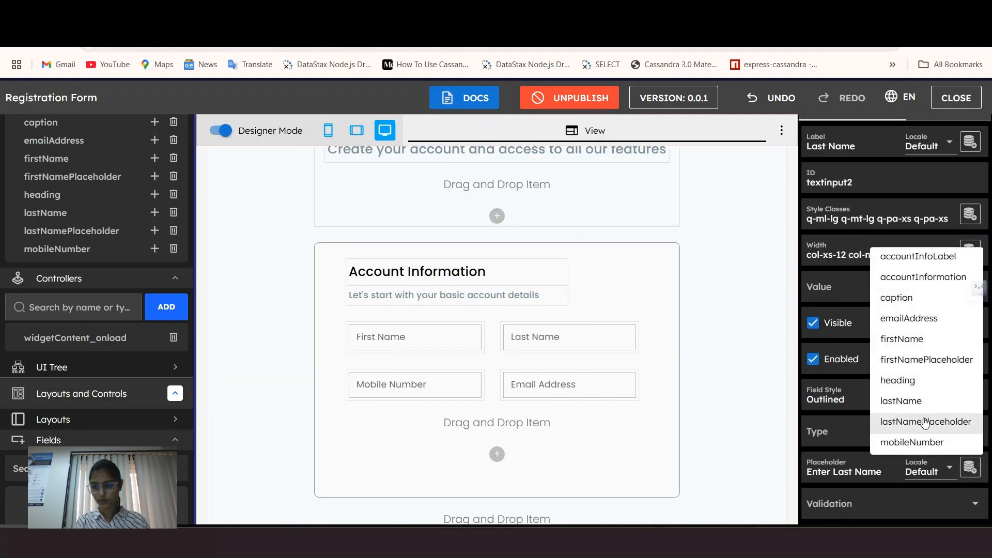
click(934, 428)
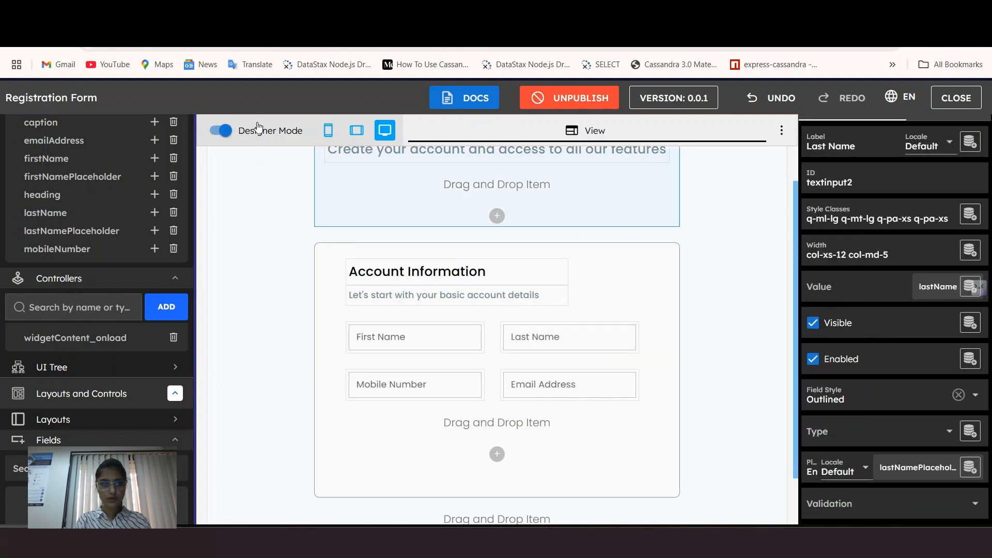
click(221, 131)
click(657, 266)
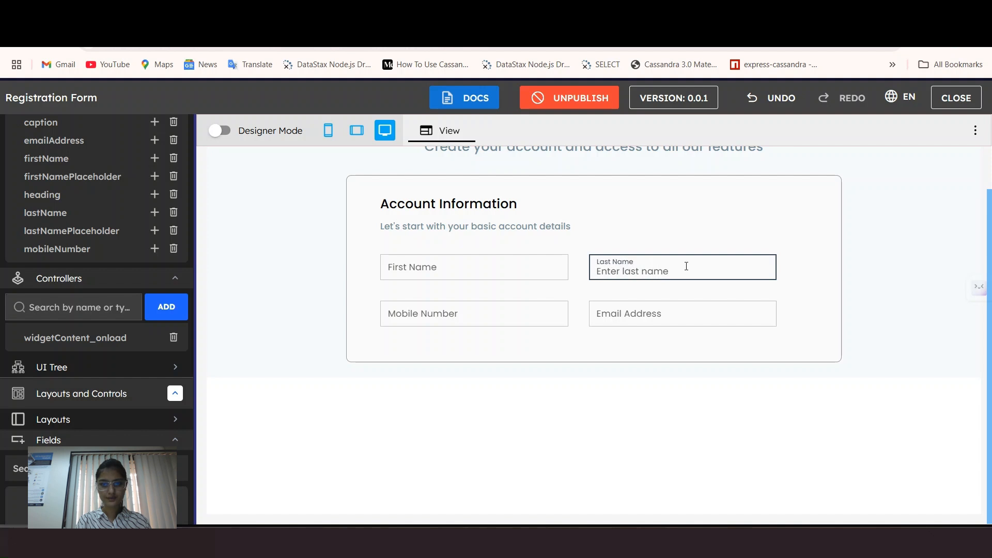
click(220, 131)
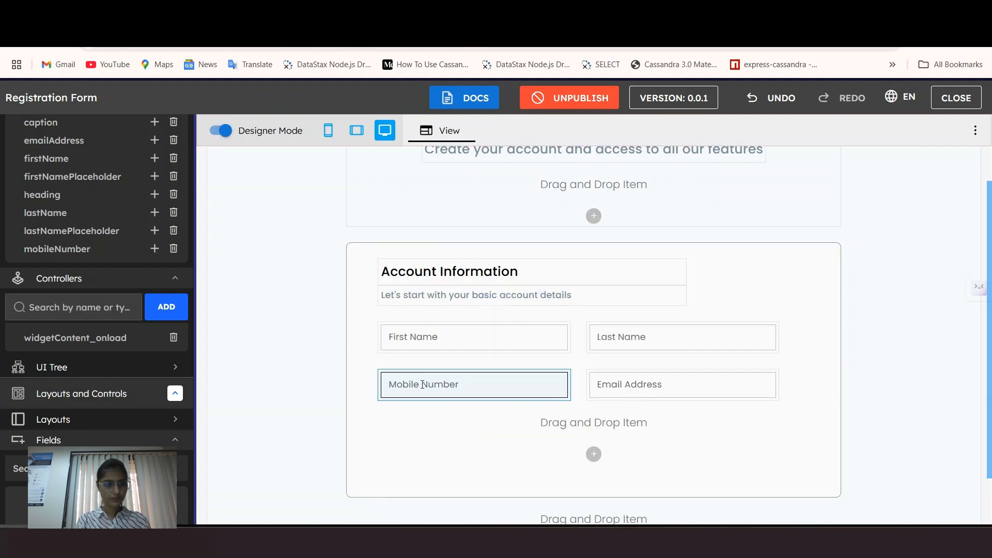
Step: Add a Text-type data schema entry with data path mobileNumberPlaceholder
click(470, 385)
scroll(868, 393, down, 2)
scroll(107, 193, up, 3)
click(166, 185)
click(63, 239)
click(71, 310)
click(68, 284)
text(mobileNumberPlaceholder)
click(47, 335)
Step: In the onload controller, set data.mobileNumberPlaceholder to "Enter mobile number"
click(57, 483)
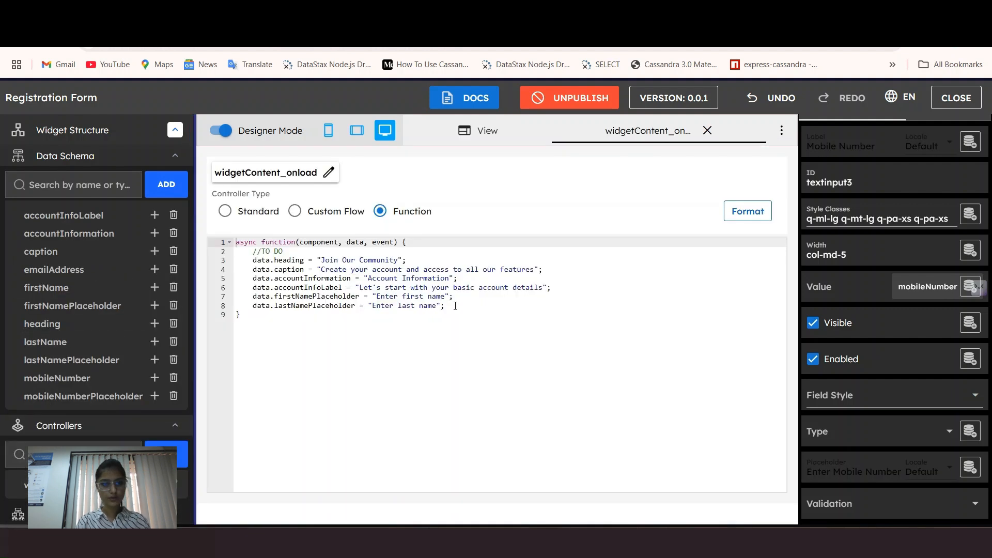
click(455, 306)
key(Return)
text(data.mobileNumberPlaceholder = "Ent)
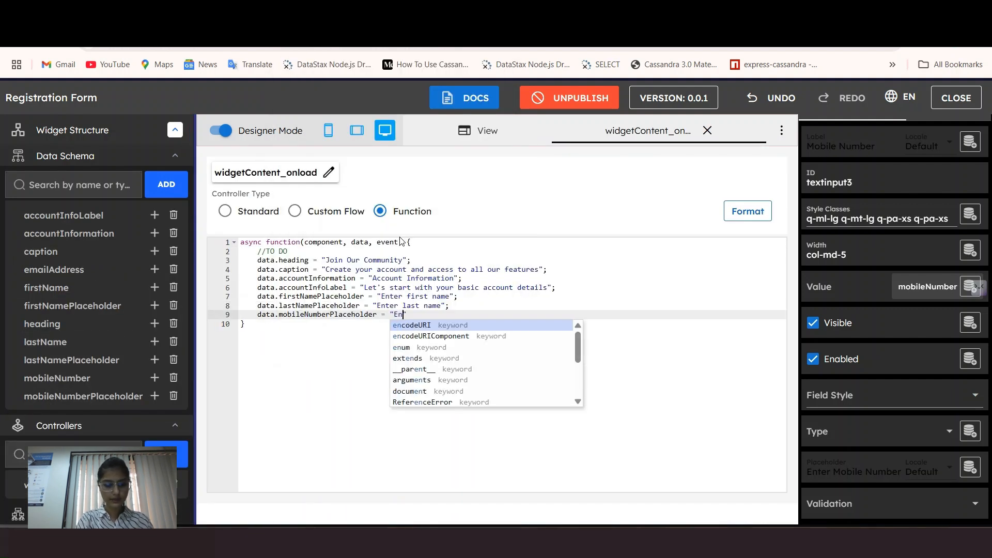
text(er mobile number";)
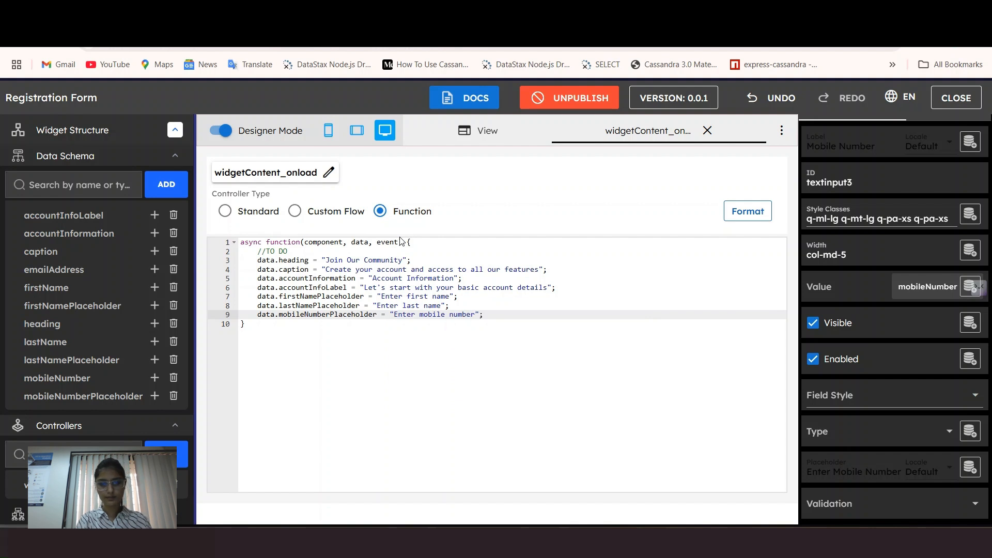
key(Return)
text(data)
Step: Add a Text entry named emailAddressPlaceholder to the data schema
click(166, 185)
click(97, 235)
click(47, 389)
click(53, 280)
text(emailAddressPlaceholder)
key(Return)
click(288, 326)
Step: Assign the email address placeholder text to emailAddressPlaceholder in the onload code and format it
key(super+v)
scroll(362, 216, down, 10)
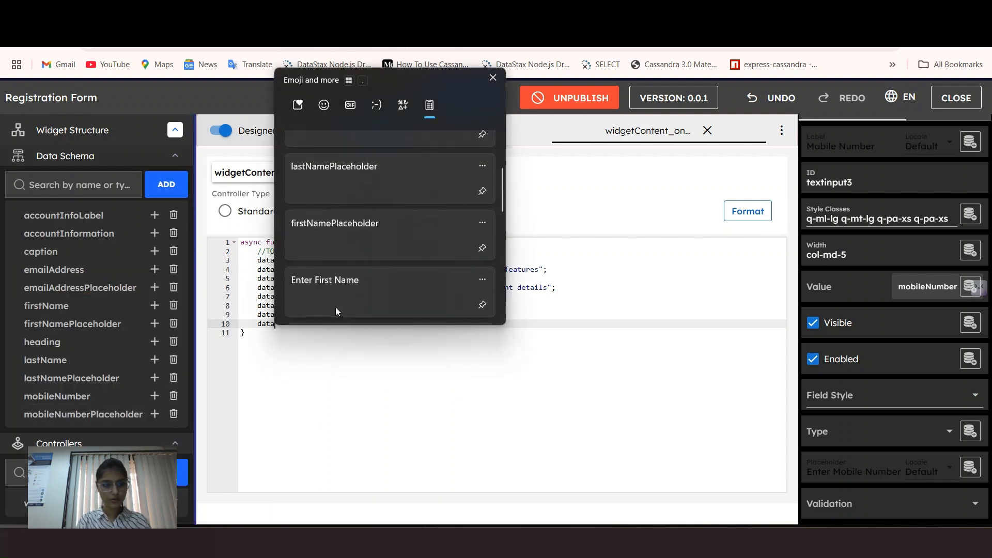
scroll(362, 216, up, 10)
click(352, 178)
text(="Enter email address";)
click(746, 211)
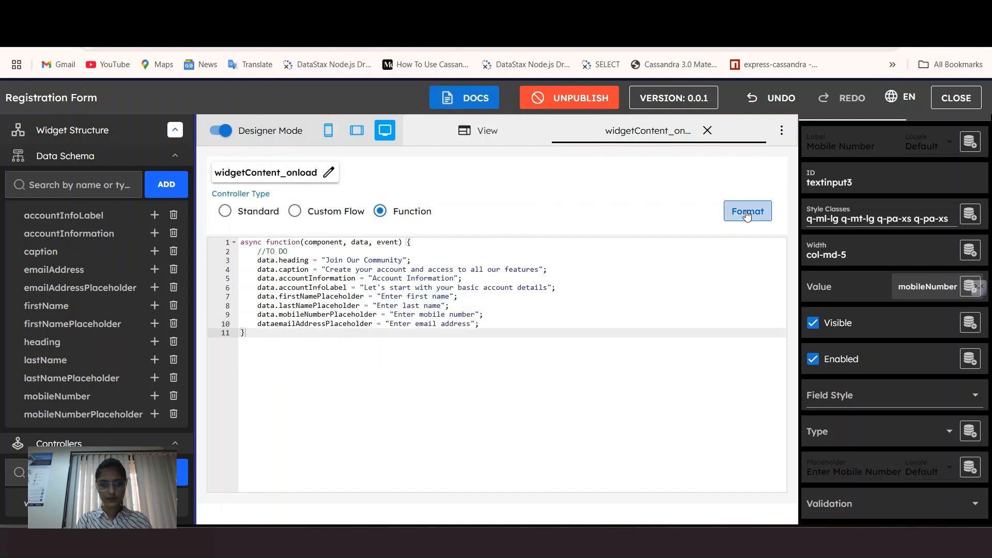
click(707, 130)
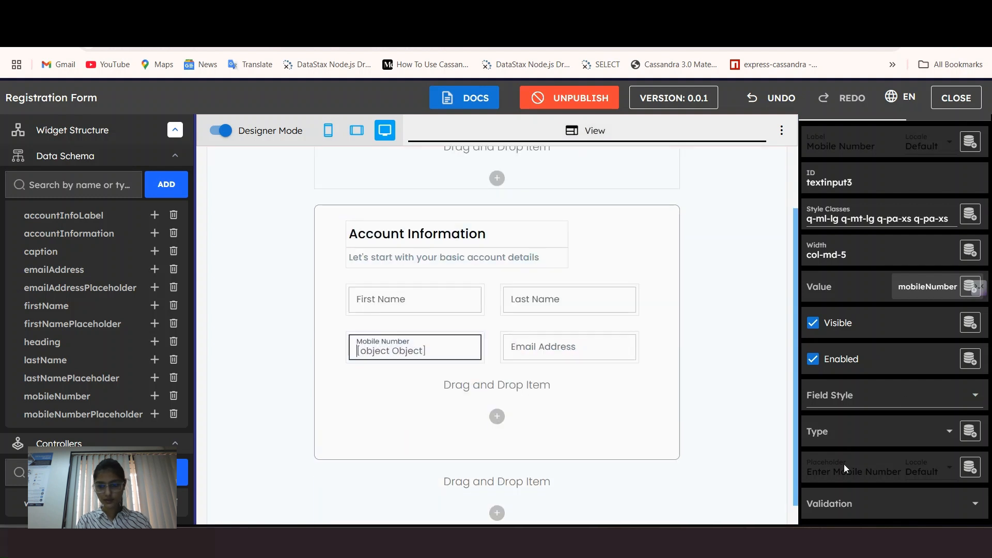
Step: Bind Mobile Number's placeholder to mobileNumberPlaceholder and Email Address's to emailAddressPlaceholder
click(969, 470)
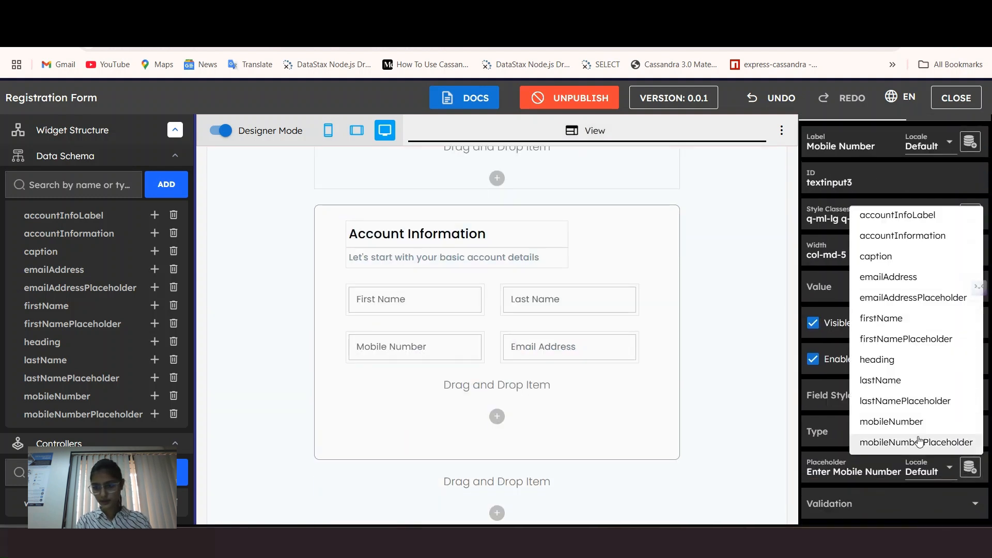
click(925, 444)
click(569, 346)
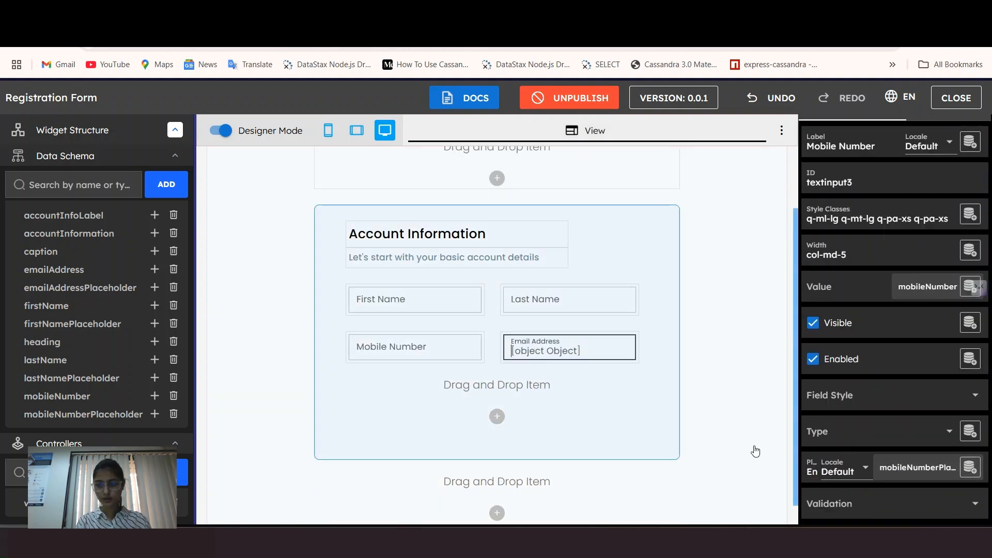
click(970, 468)
click(899, 307)
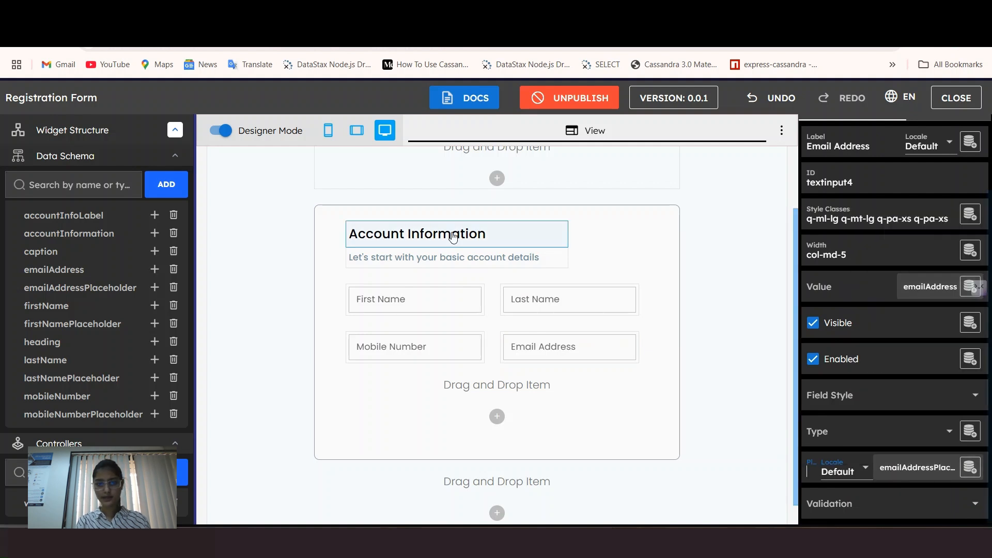
Step: Preview the form and check the placeholders of all four account fields
click(226, 133)
click(458, 275)
click(677, 270)
click(667, 314)
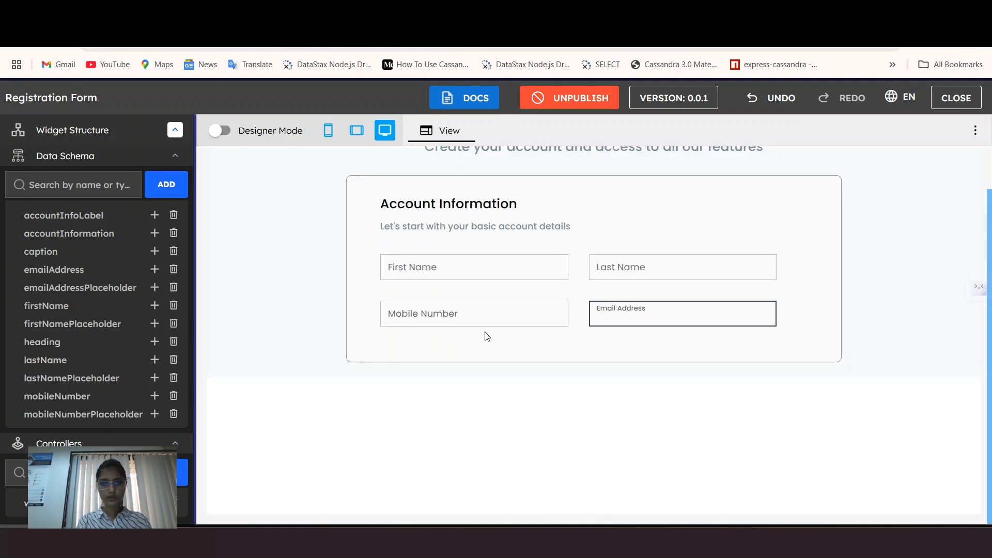
click(481, 317)
click(222, 130)
Step: Rebind the Email Address placeholder to emailAddressPlaceholder
click(658, 383)
click(968, 468)
click(910, 219)
click(970, 468)
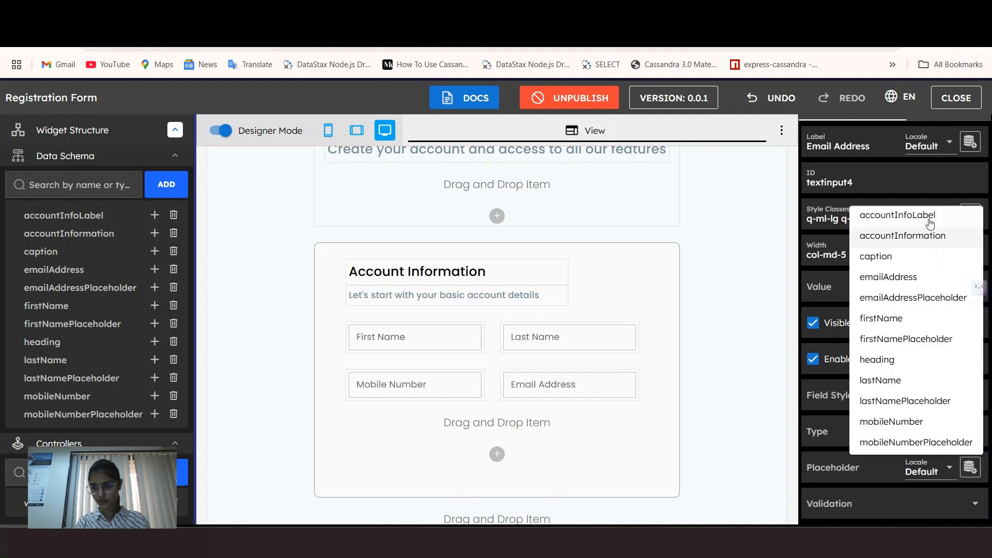
click(923, 298)
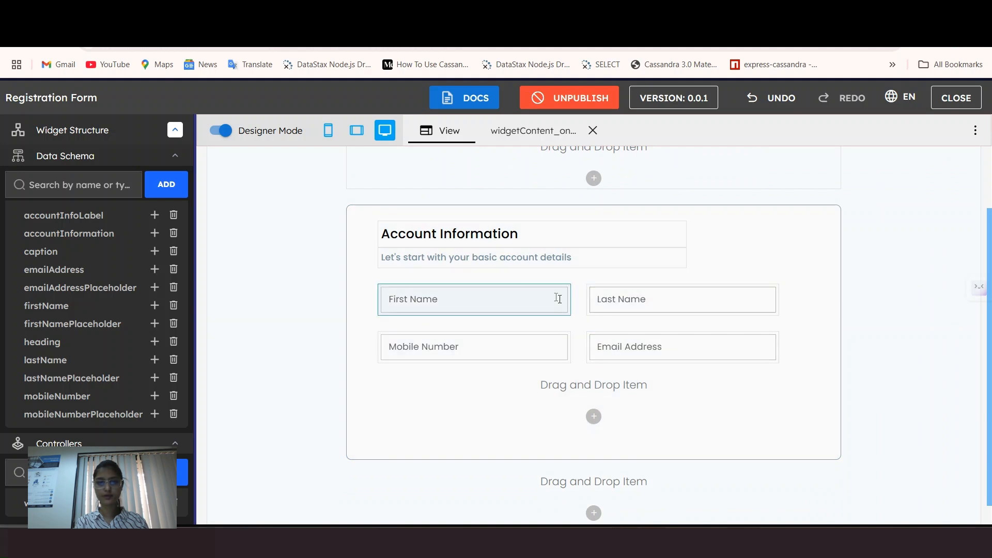
scroll(569, 299, down, 1)
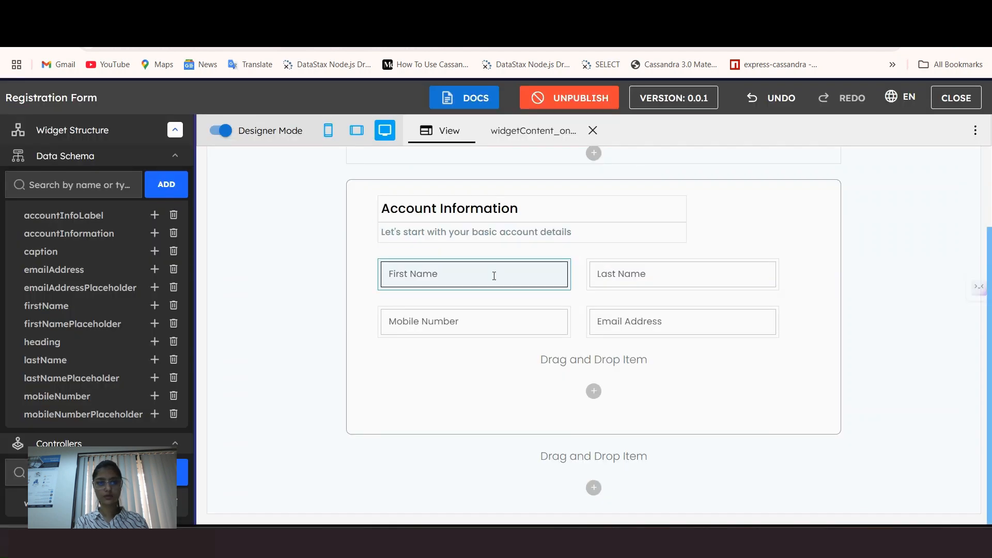
Step: Add Required validation to the First Name and Email Address fields
click(498, 280)
scroll(867, 447, down, 2)
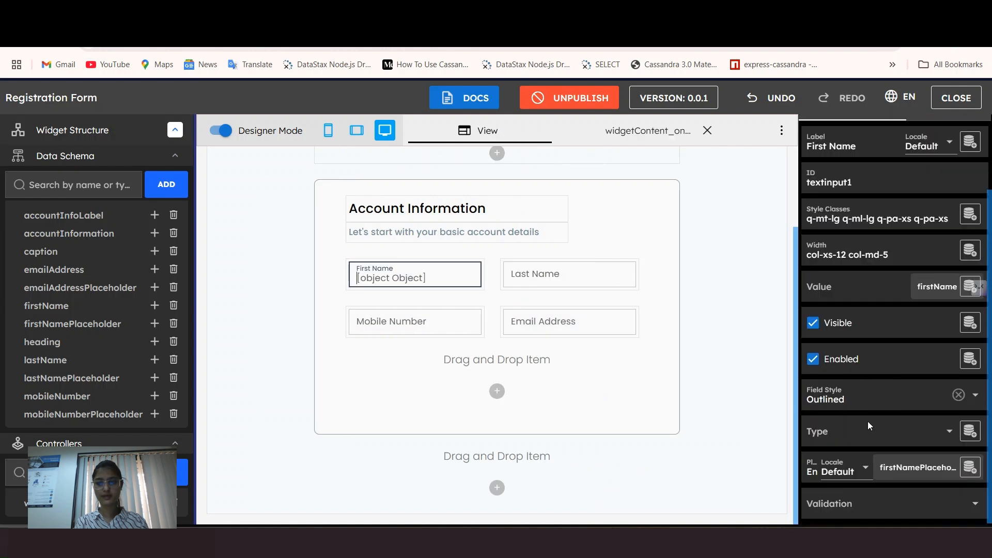
click(826, 502)
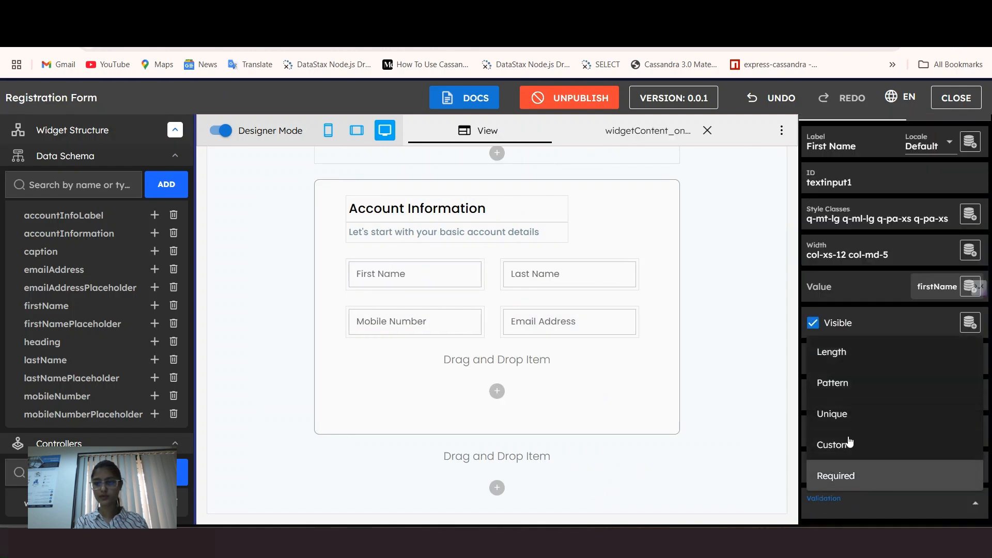
click(872, 476)
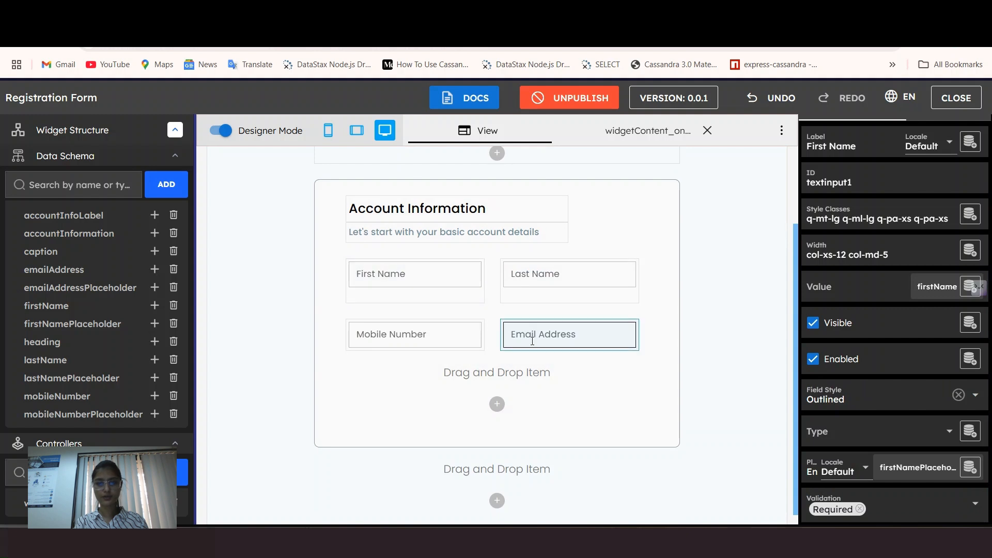
click(567, 332)
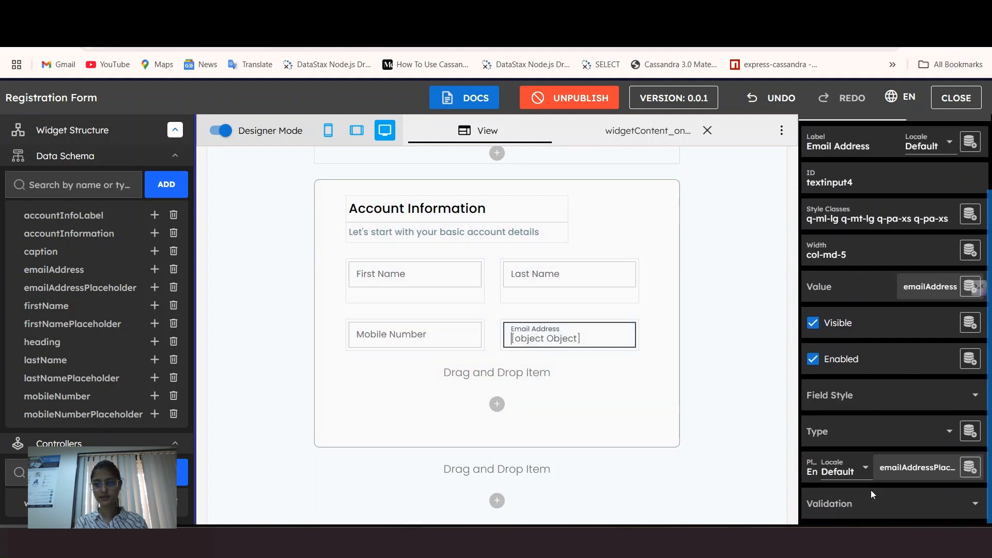
click(861, 510)
click(836, 475)
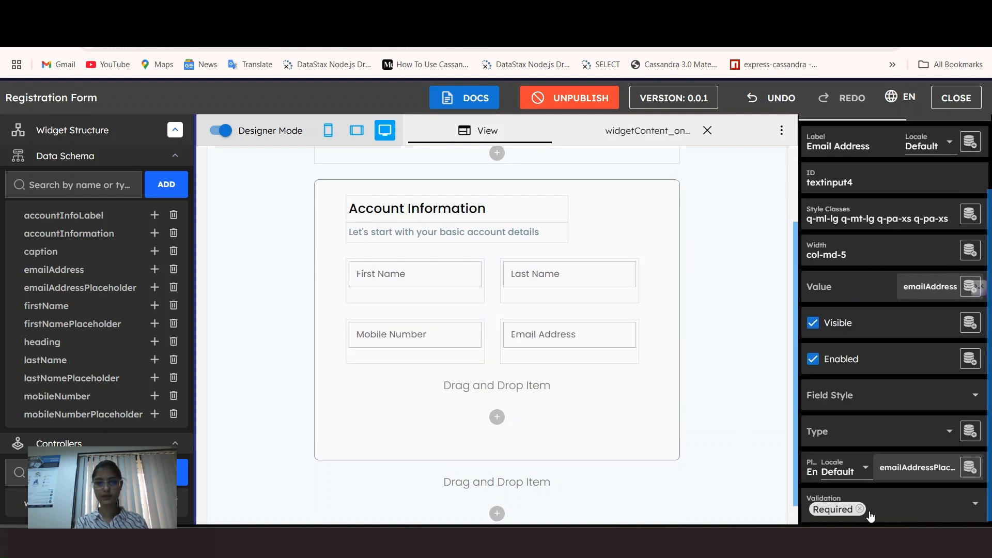
Step: Preview the form and leave First Name empty to trigger its error
click(222, 132)
click(485, 268)
click(518, 305)
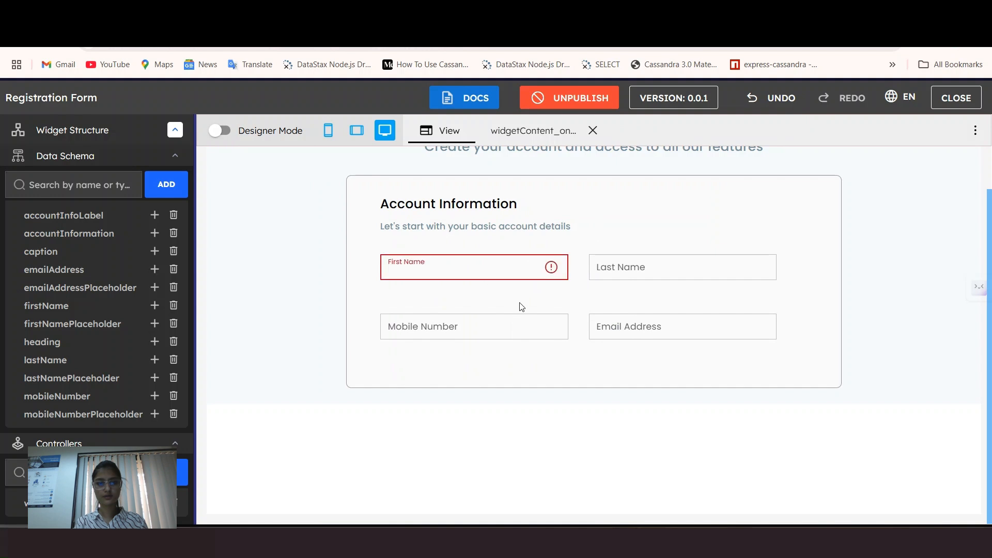
Step: Click through Last Name, First Name and Email Address to show the 'Value is required' errors
click(603, 267)
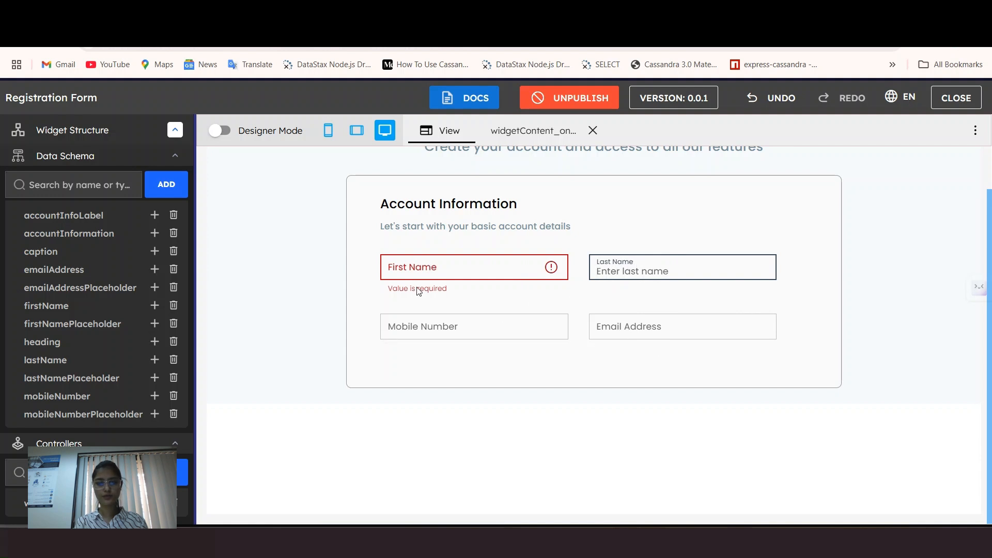
click(450, 264)
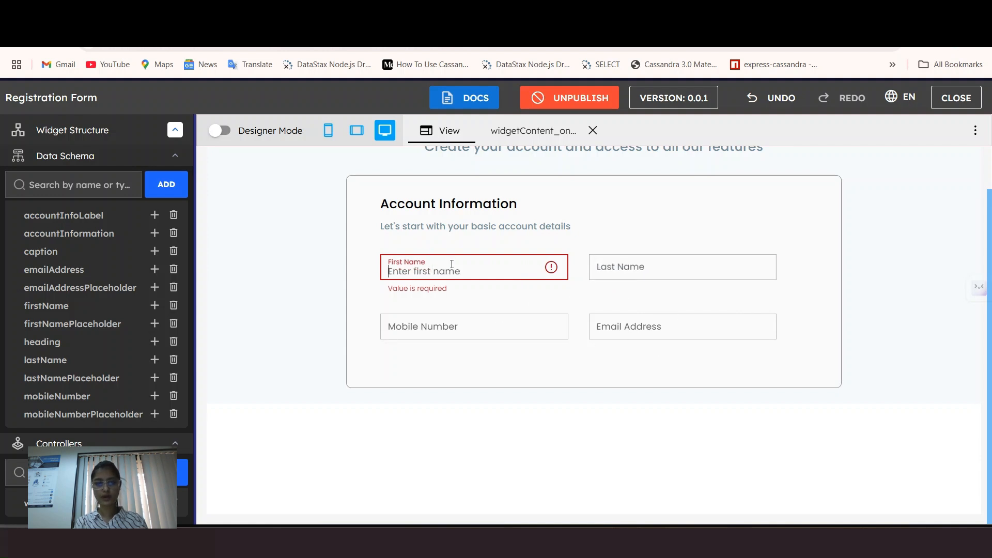
click(615, 335)
click(660, 343)
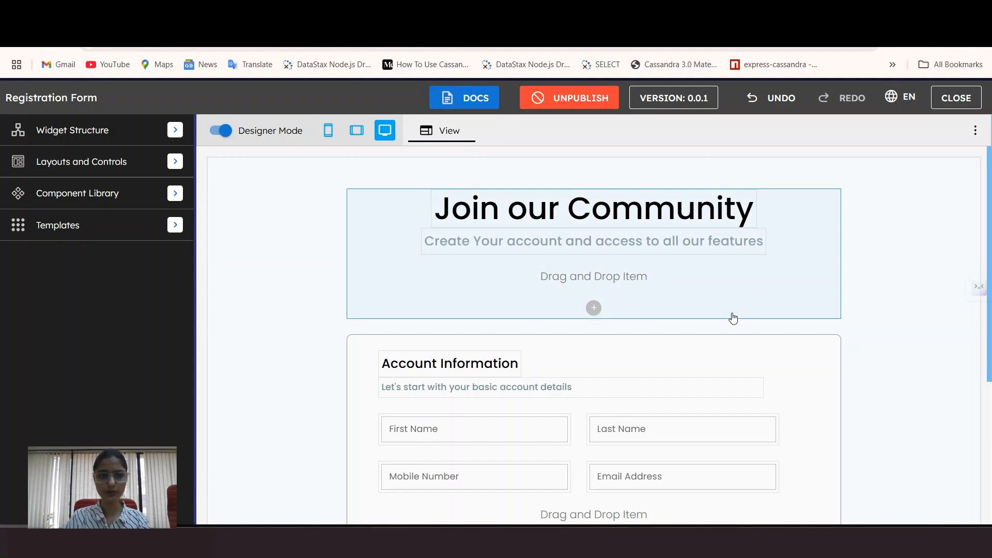
Step: Scroll through the reference form's Personal Details section in preview
scroll(736, 323, down, 1)
scroll(740, 322, up, 1)
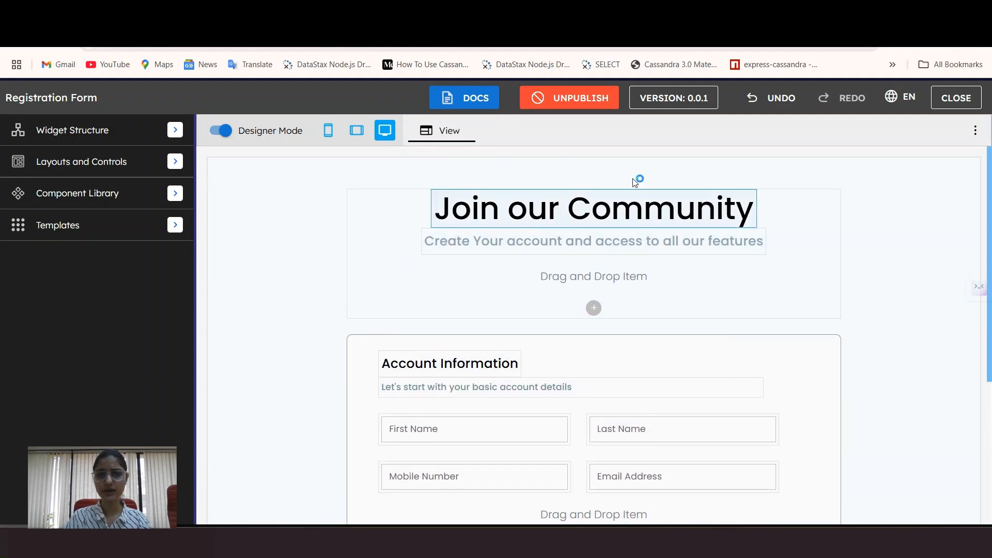
scroll(646, 382, down, 2)
scroll(642, 388, up, 2)
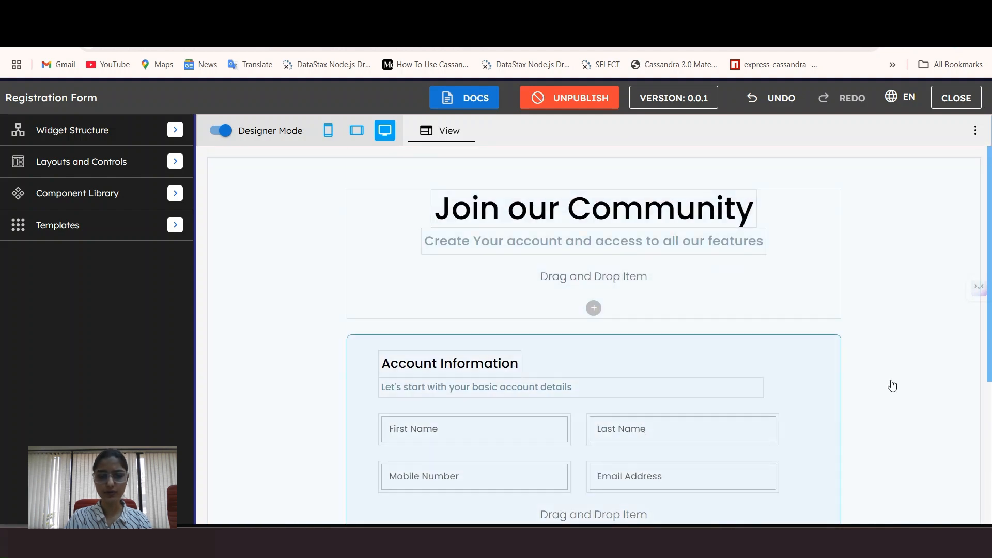
click(222, 131)
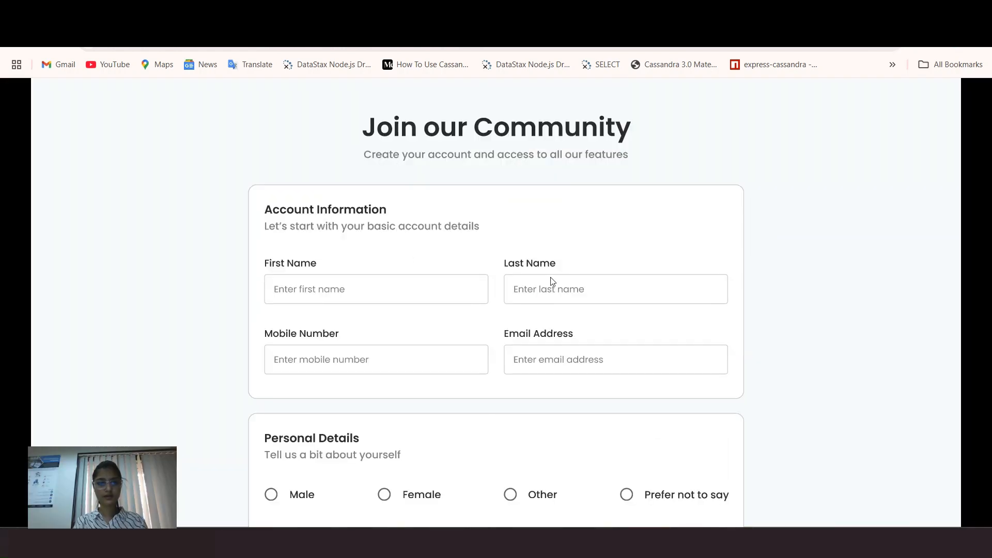
scroll(551, 281, down, 5)
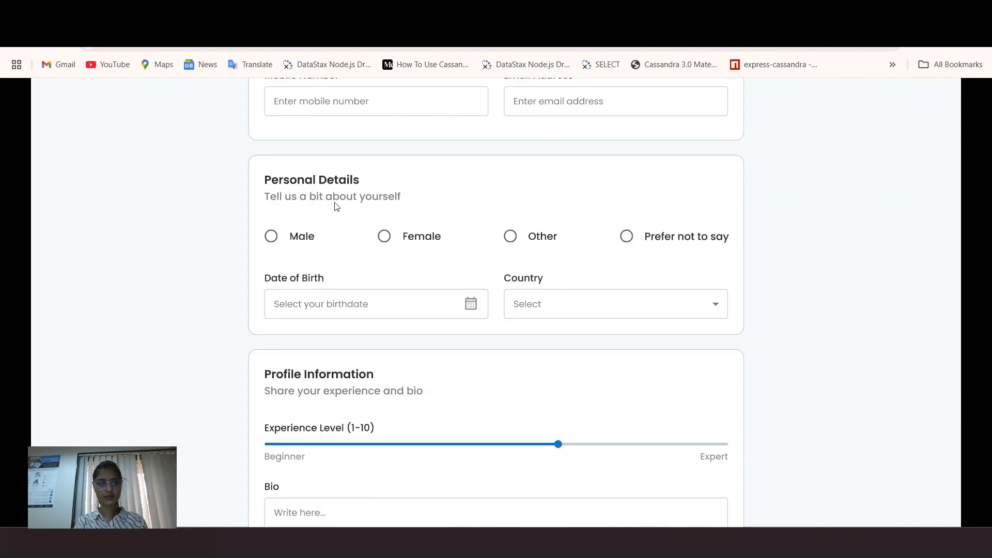
scroll(498, 317, up, 1)
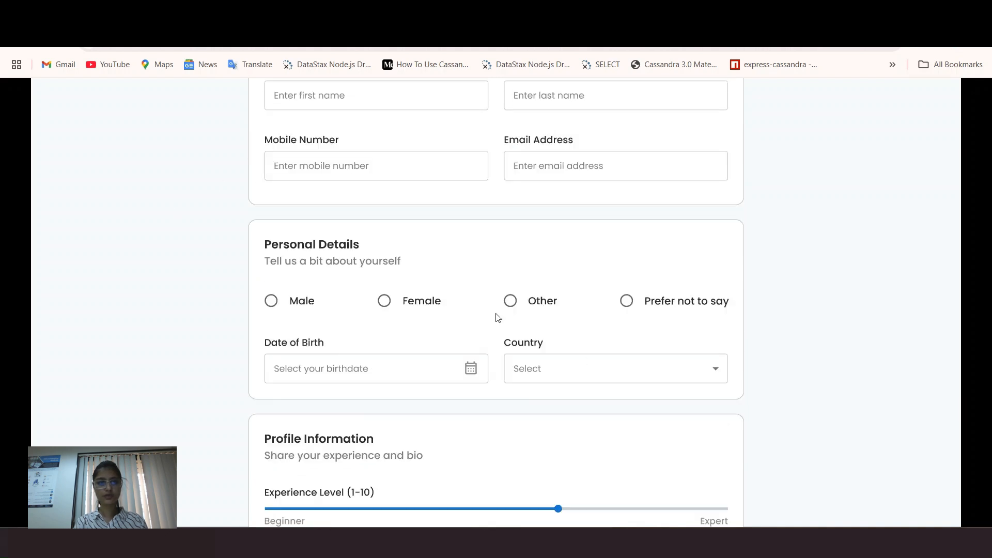
scroll(393, 271, up, 1)
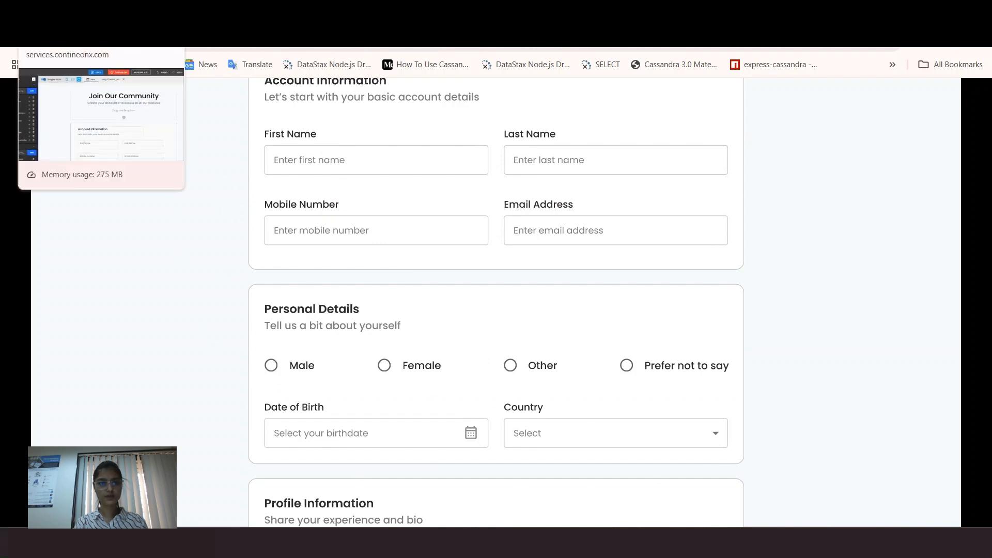
Step: Return to the Registration Form designer and collapse the field components list
click(77, 14)
scroll(400, 279, down, 3)
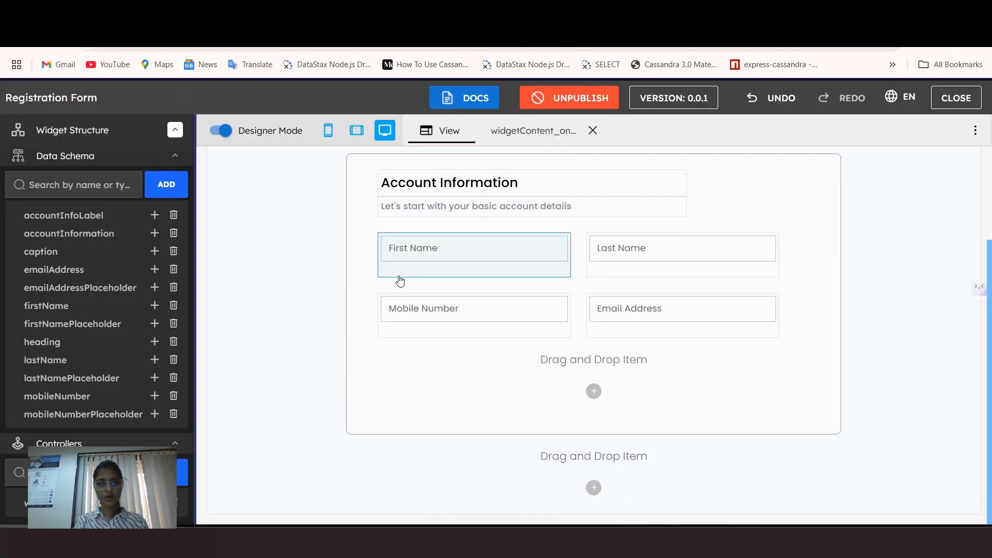
scroll(95, 395, down, 3)
scroll(94, 394, down, 1)
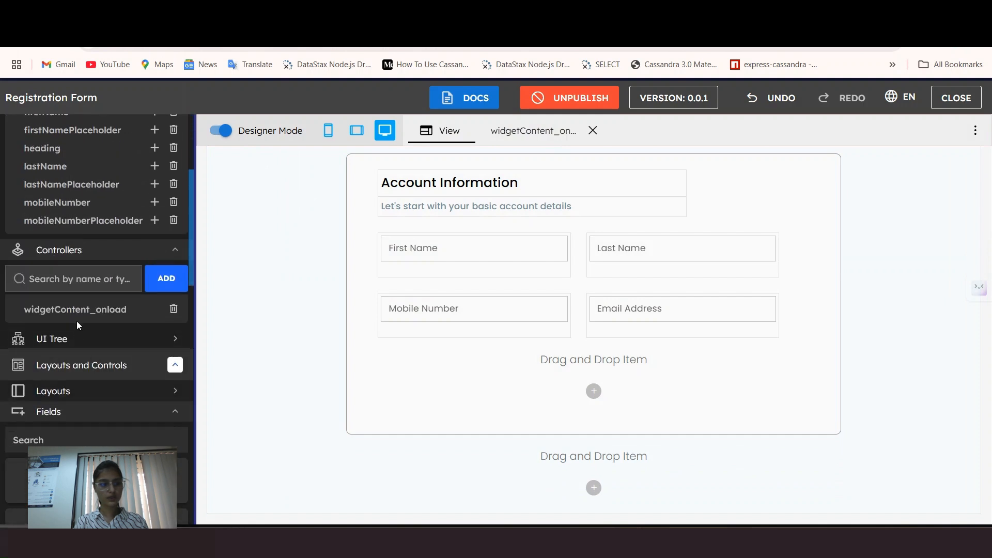
scroll(78, 324, down, 1)
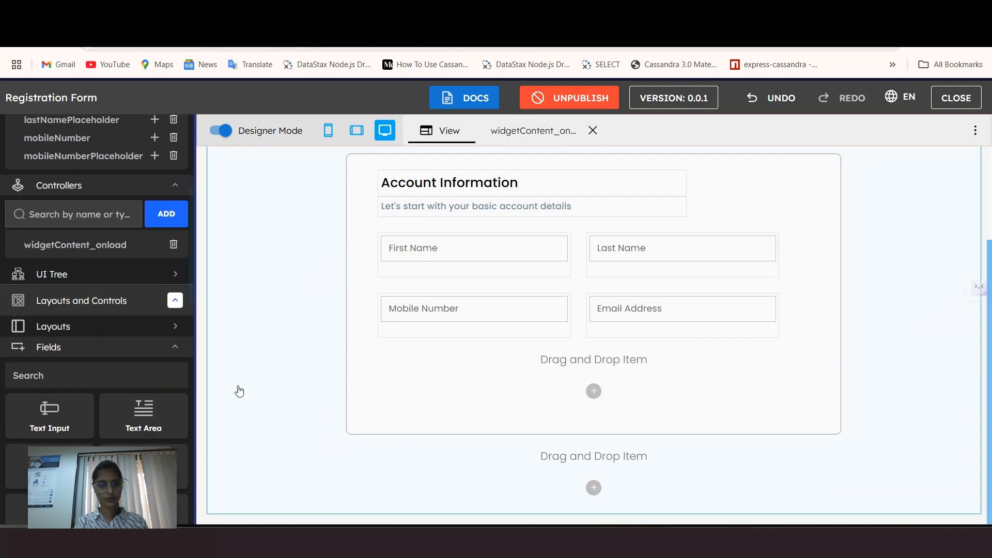
click(67, 348)
Step: Add Cell 3 below the Account Information card with large padding on all sides
click(77, 390)
drag(43, 376, 494, 467)
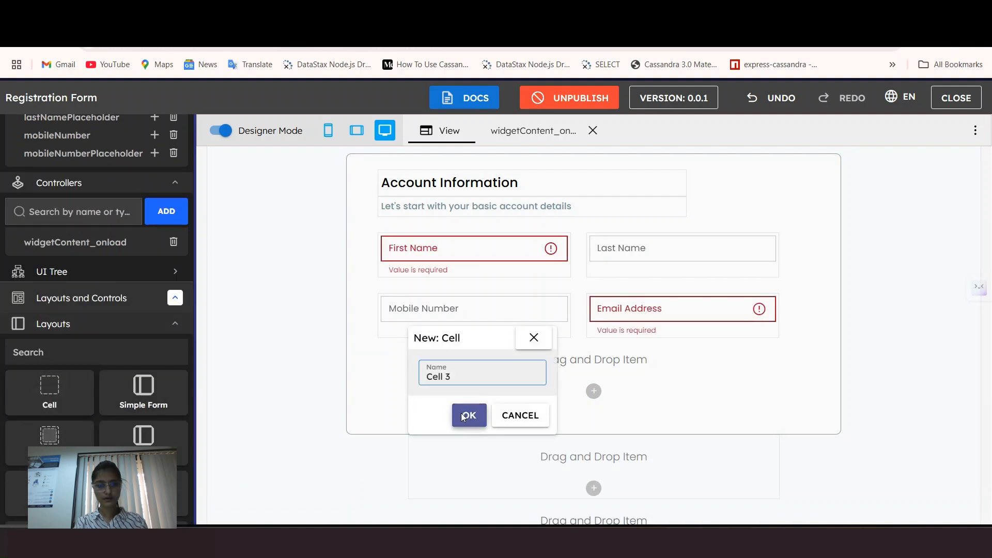
click(468, 413)
click(473, 404)
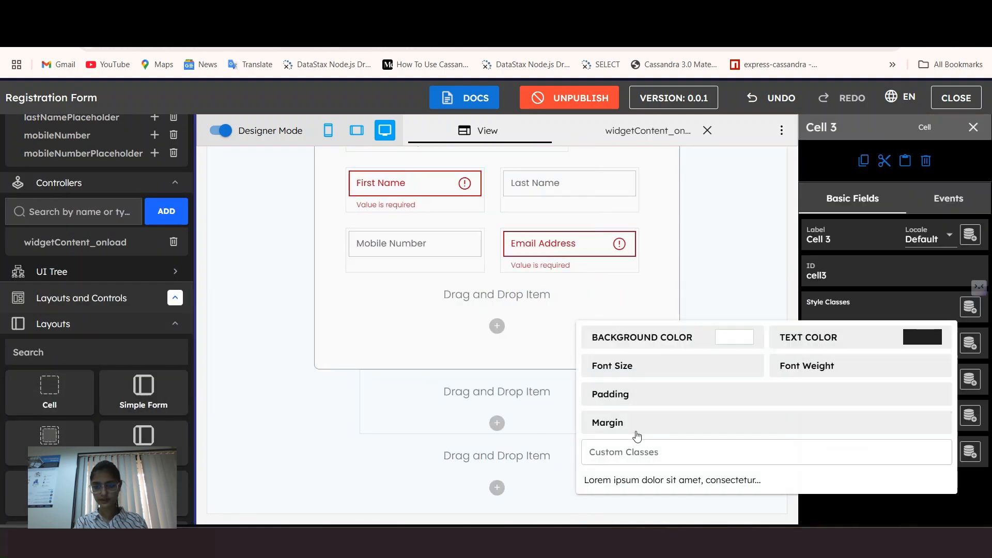
click(664, 395)
click(852, 416)
click(811, 402)
Step: Set Cell 3's desktop width to col-md-8
click(831, 310)
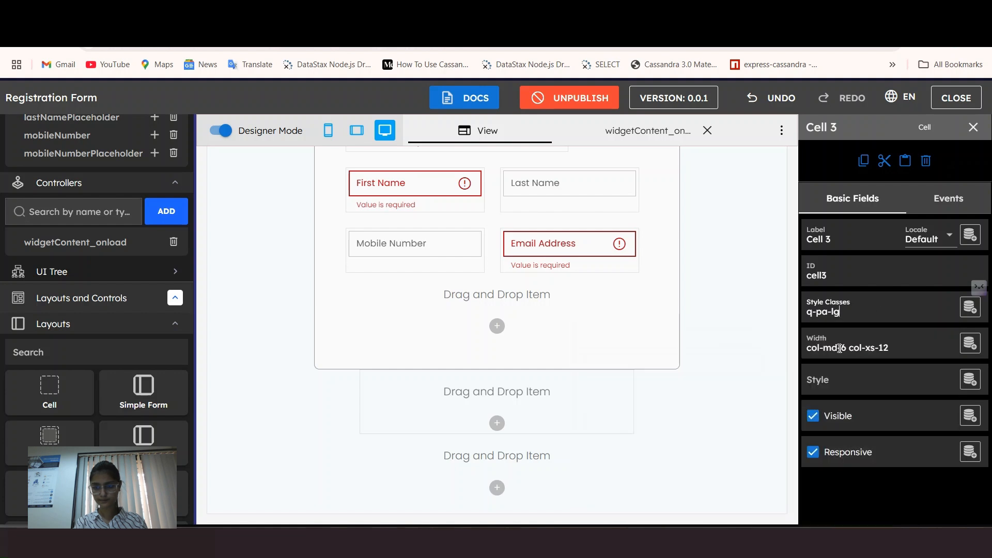
click(840, 346)
click(839, 255)
click(463, 425)
Step: Give Cell 3 a large top margin
click(831, 312)
click(632, 194)
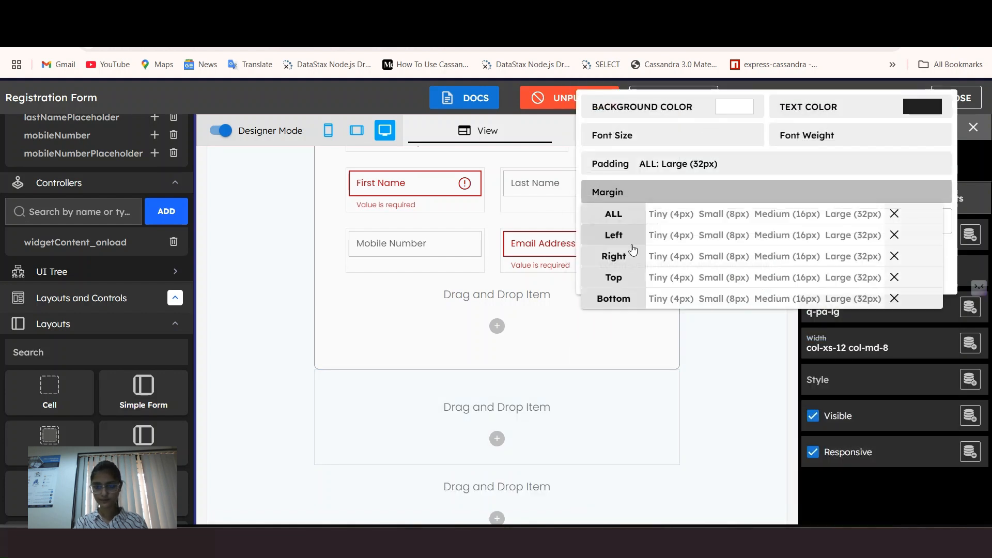
click(853, 235)
click(894, 235)
click(878, 284)
scroll(547, 427, down, 1)
click(548, 427)
Step: Paste the grey rounded border style into Cell 3's Style field
click(835, 380)
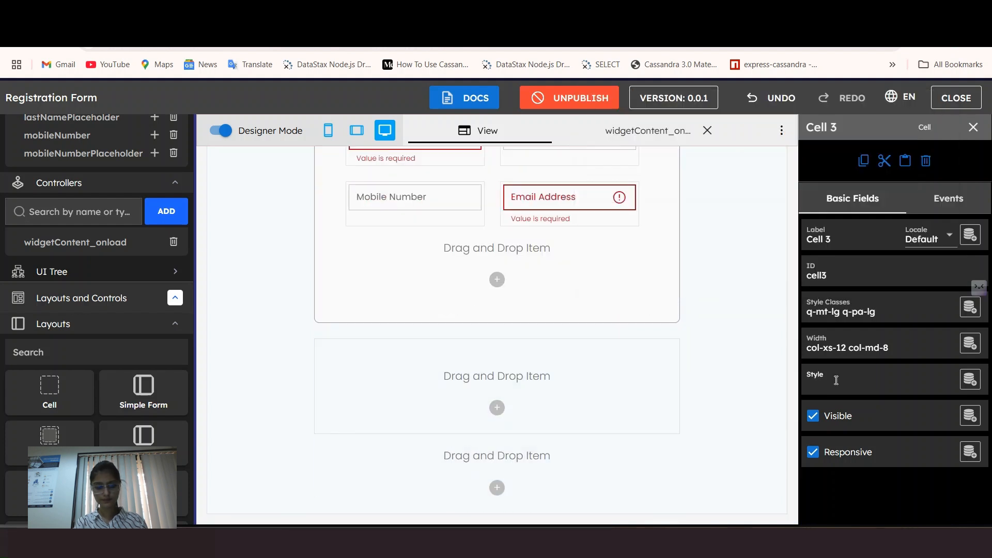
key(super+v)
scroll(820, 333, down, 8)
click(839, 252)
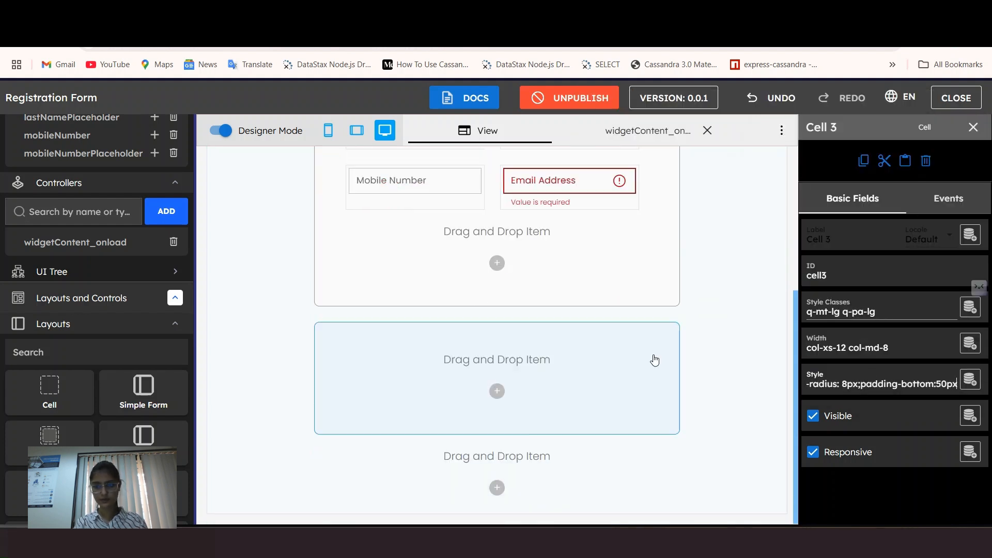
click(616, 397)
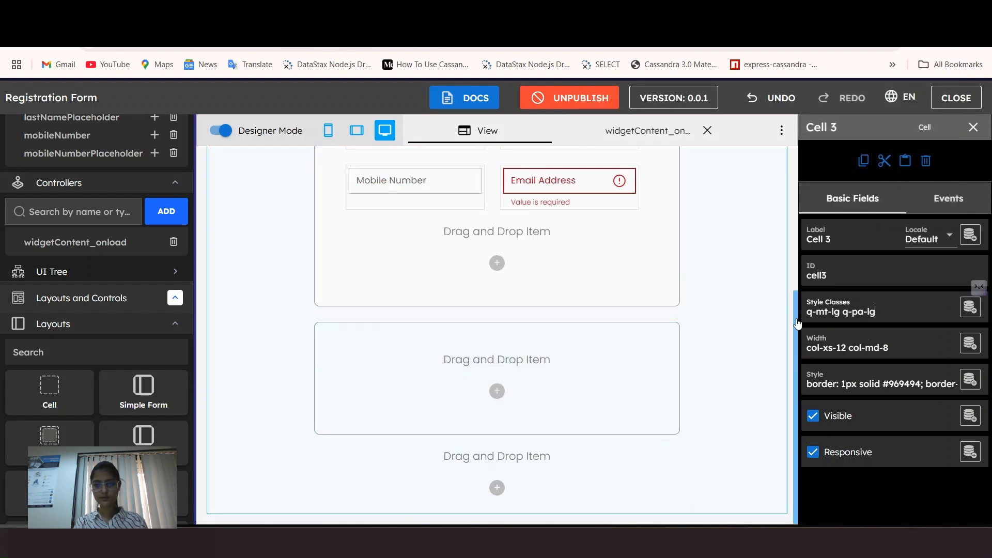
click(875, 311)
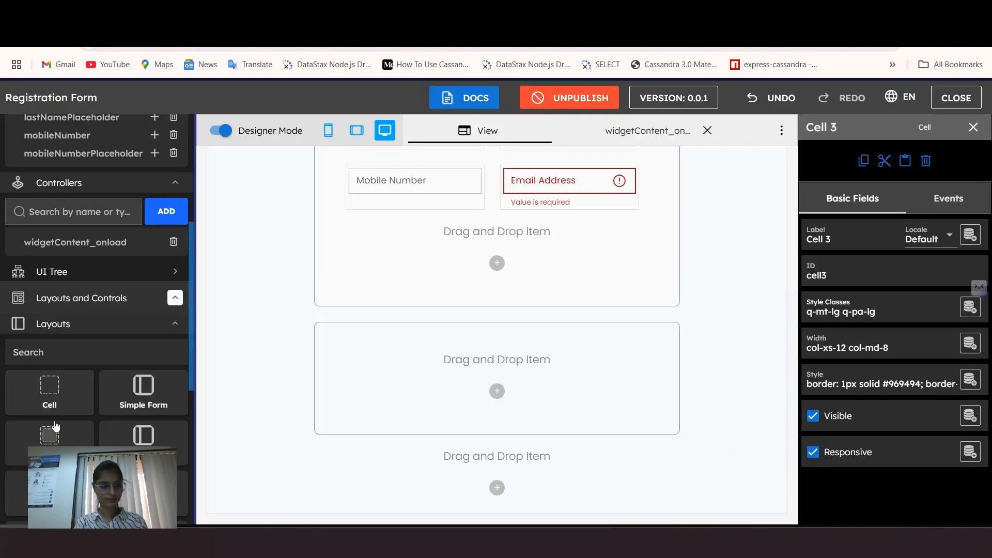
Step: Drop a new label onto the form and reselect Cell 3
scroll(57, 414, down, 3)
click(46, 130)
click(22, 408)
scroll(20, 410, down, 2)
drag(21, 409, 486, 367)
click(780, 431)
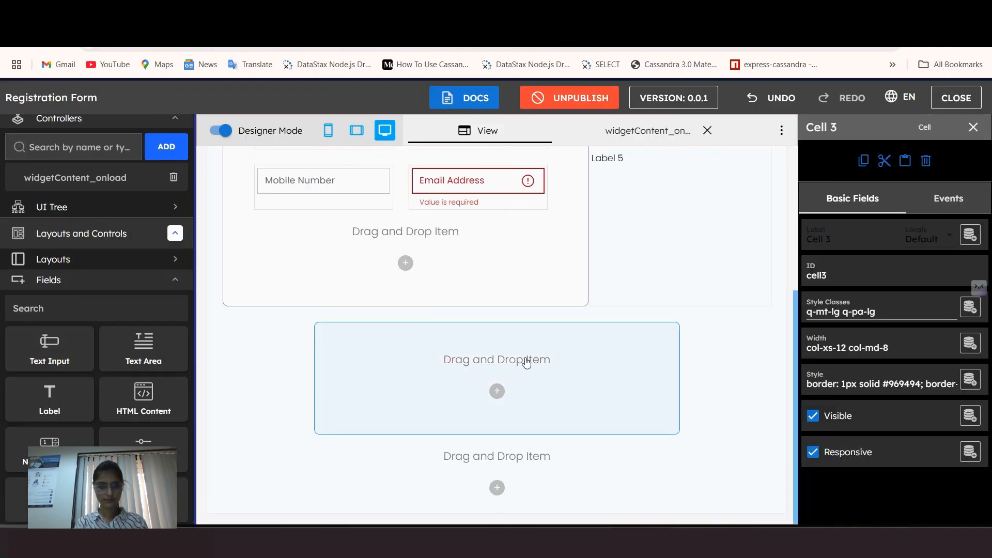
click(449, 382)
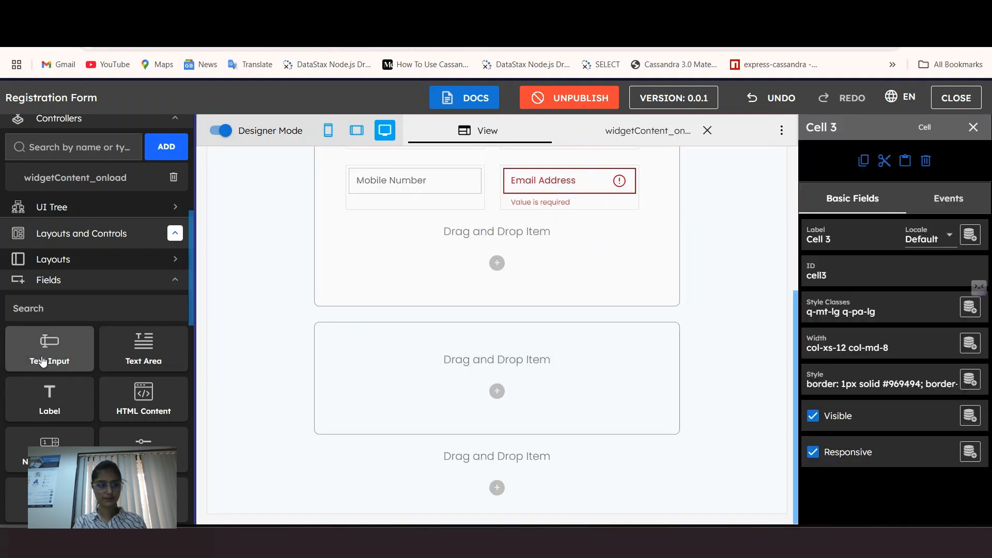
Step: Add a Personal Details heading label in Cell 3, sized h6 with medium weight
drag(50, 398, 382, 357)
triple_click(344, 412)
text(Pe)
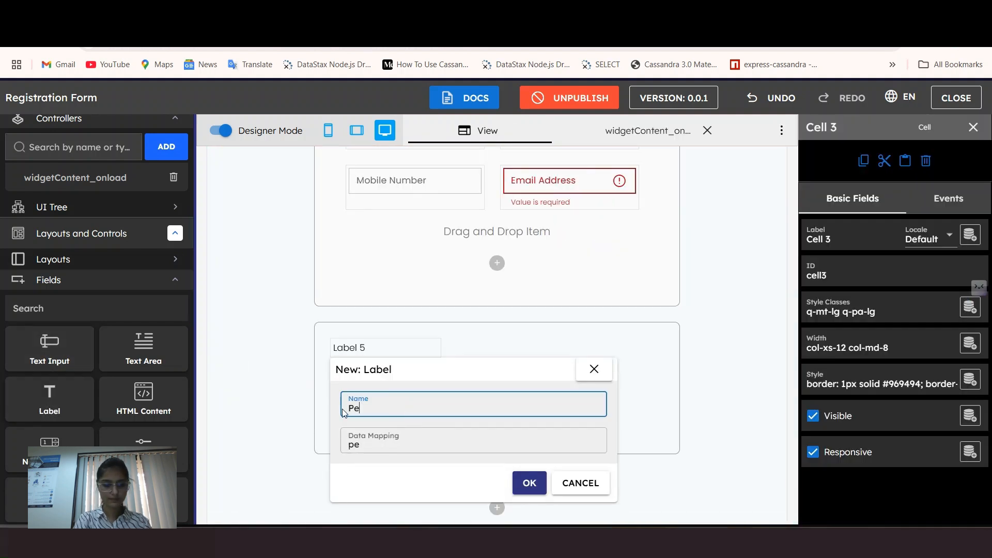
text(rsonalIDails)
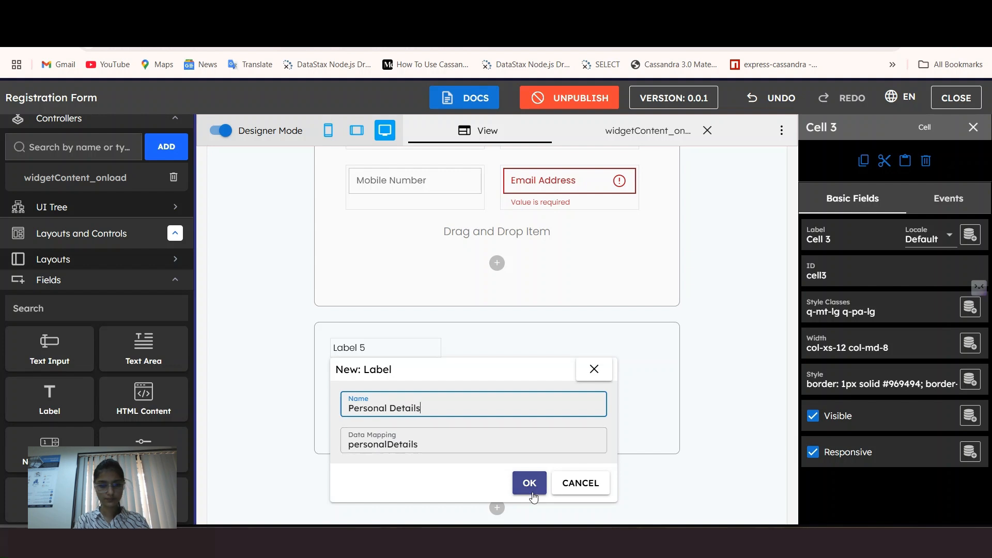
click(529, 482)
click(892, 307)
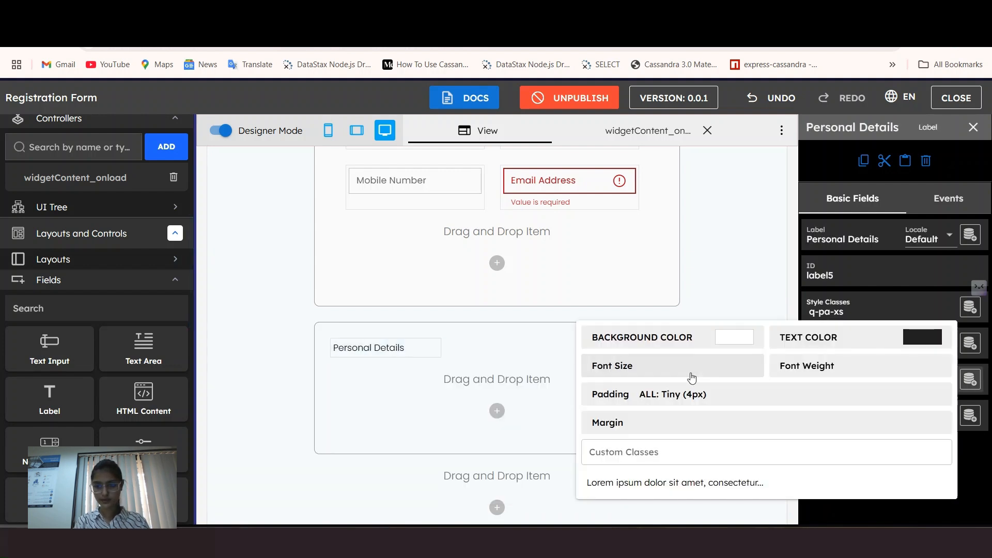
click(690, 367)
scroll(719, 252, down, 5)
click(725, 180)
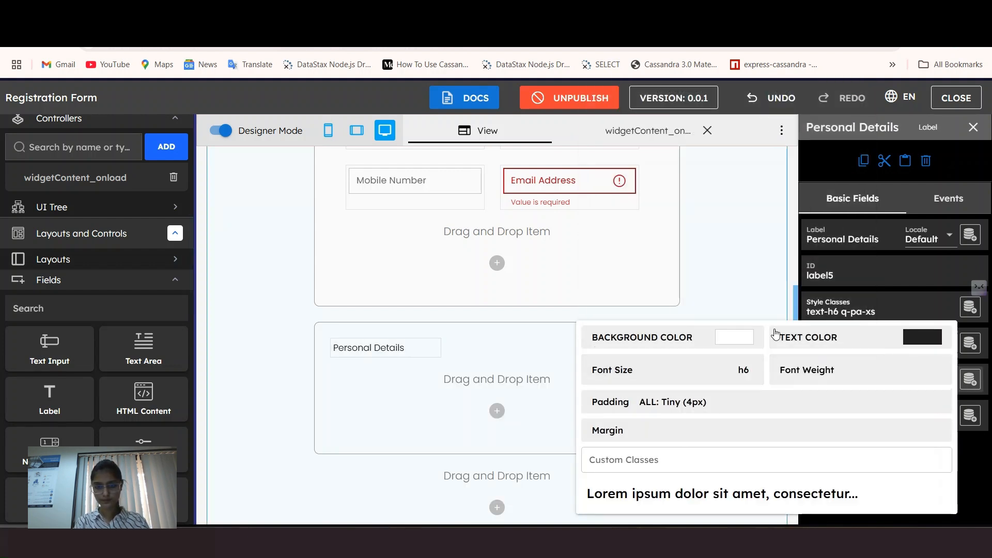
click(807, 366)
click(809, 303)
click(391, 356)
Step: Delete the stray Label 6 and widen the heading to col-md-8
click(848, 345)
click(775, 255)
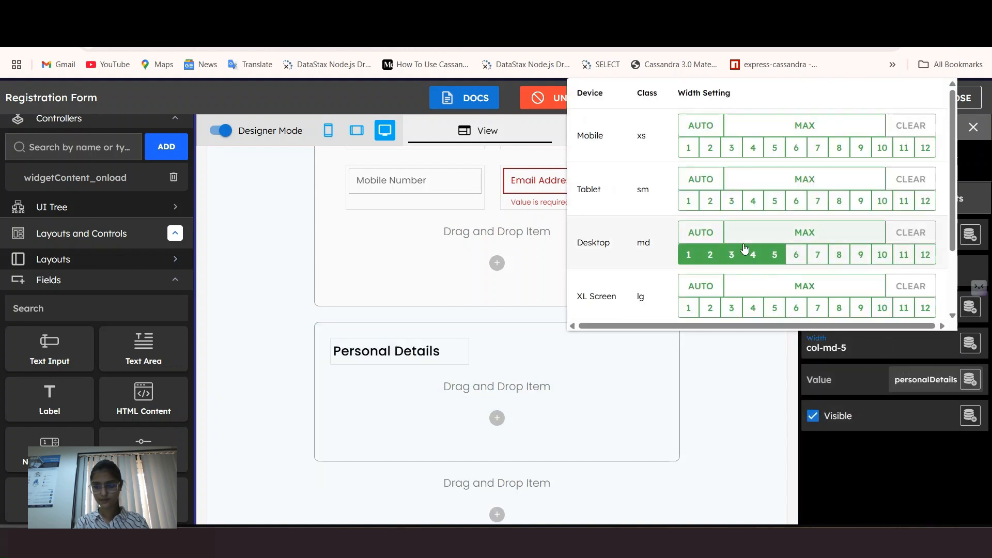
drag(49, 398, 449, 400)
click(668, 490)
click(483, 355)
click(927, 162)
click(438, 355)
click(857, 346)
click(839, 254)
Step: Add a personalInfo label beneath the heading and compare with the reference form
drag(50, 397, 563, 433)
key(ctrl+a)
text(personalInfo)
click(751, 489)
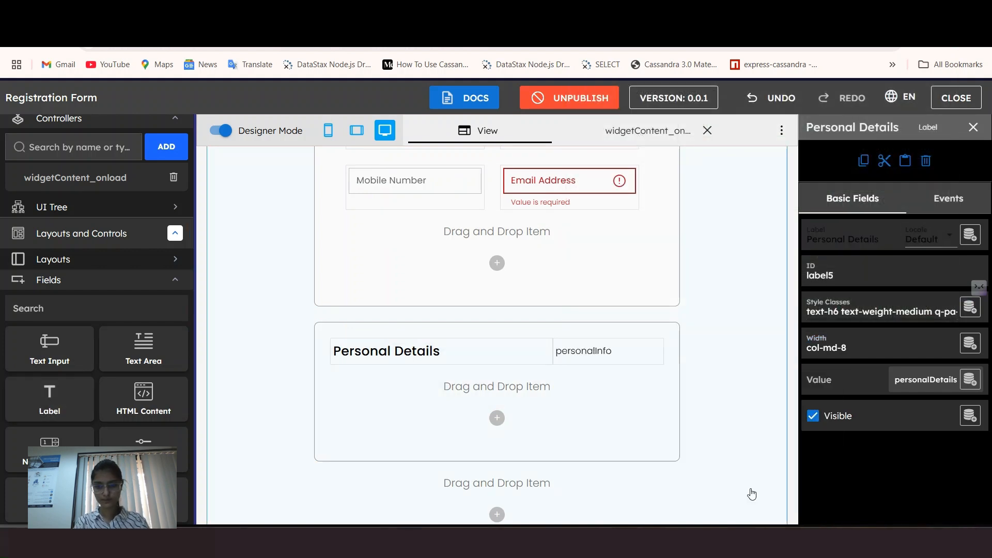
click(855, 345)
click(860, 254)
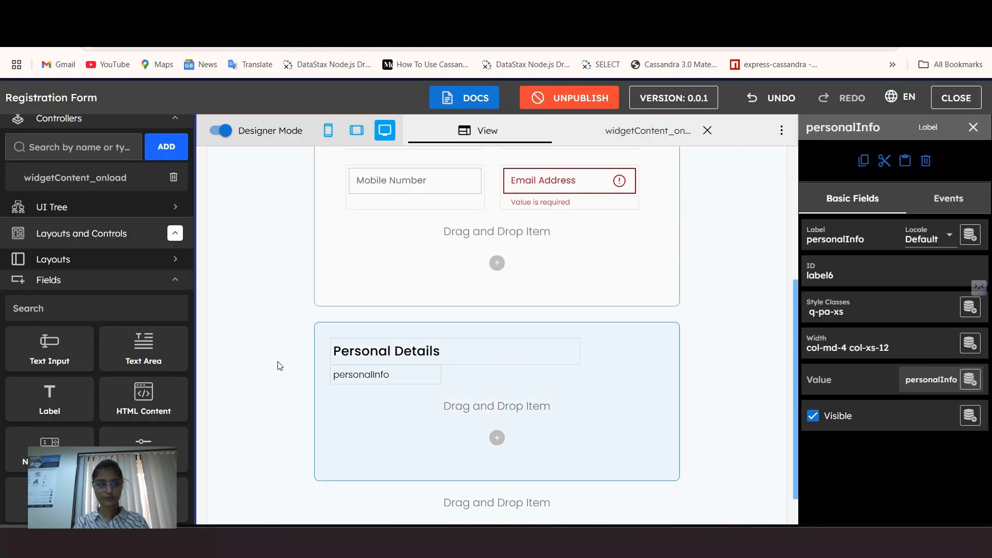
scroll(70, 314, up, 3)
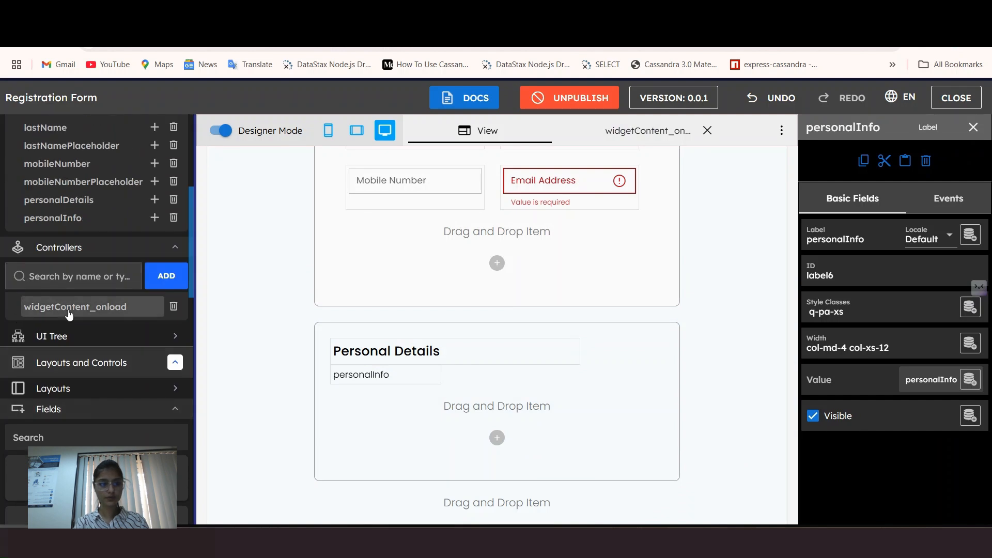
click(70, 308)
Step: Set data.personalInfo to "Tell us a bit about yourself" in the onload code, then select the caption
click(522, 326)
key(Return)
text(data.personalInf)
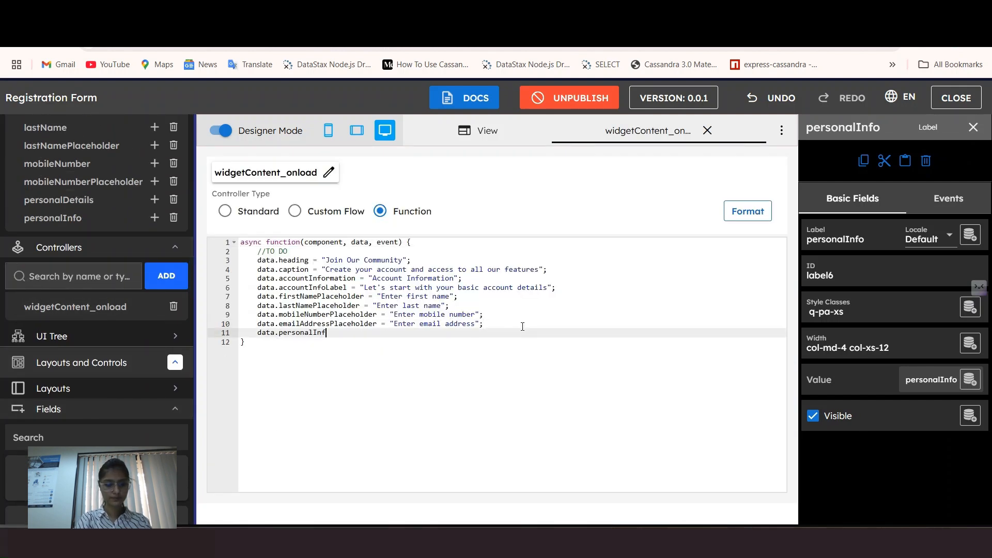
text(o = "Tell us a bit about yours)
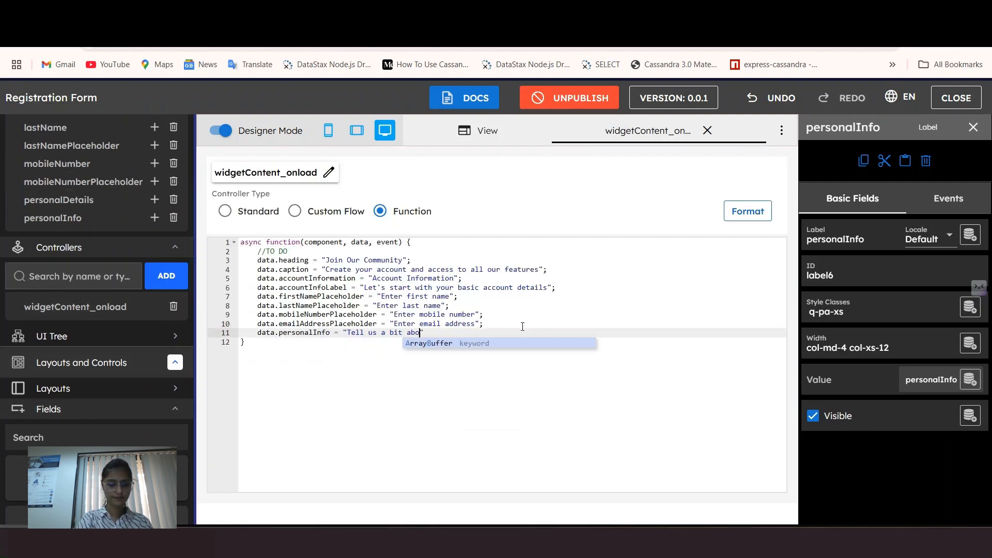
key(Return)
click(748, 211)
click(708, 130)
scroll(426, 321, down, 6)
click(372, 329)
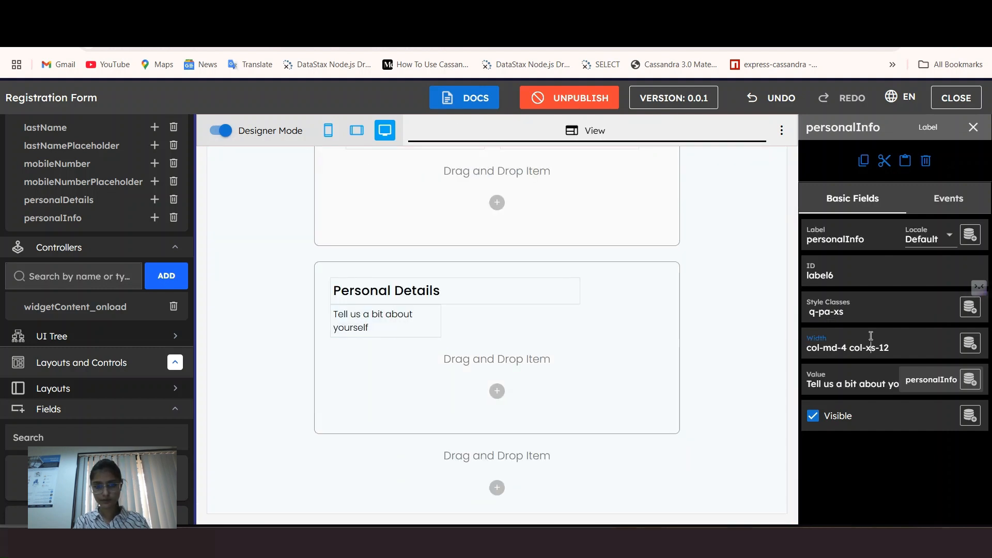
click(870, 341)
Step: Clear the caption's mobile width, set Desktop width to AUTO, and give it a Large left margin
click(910, 127)
click(701, 233)
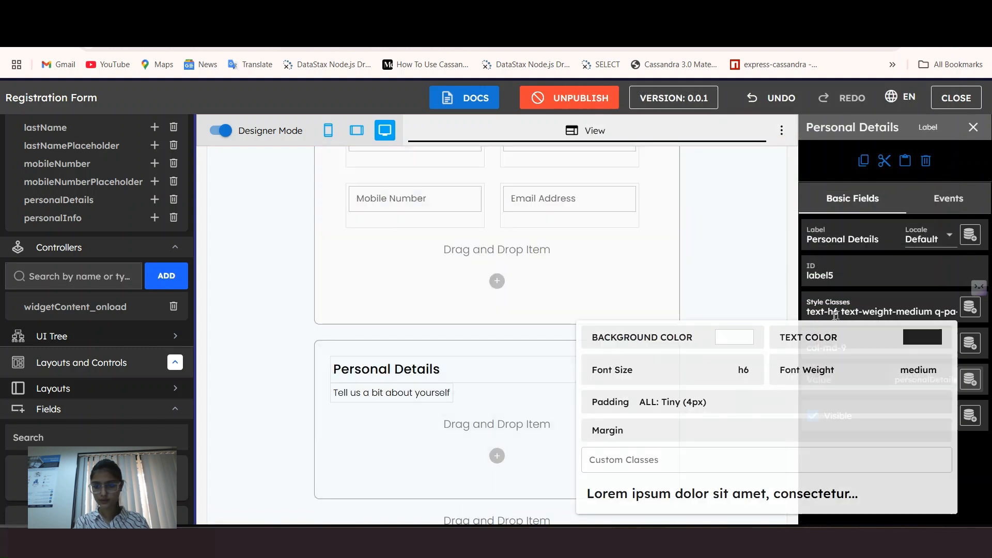
click(419, 399)
click(858, 311)
click(672, 422)
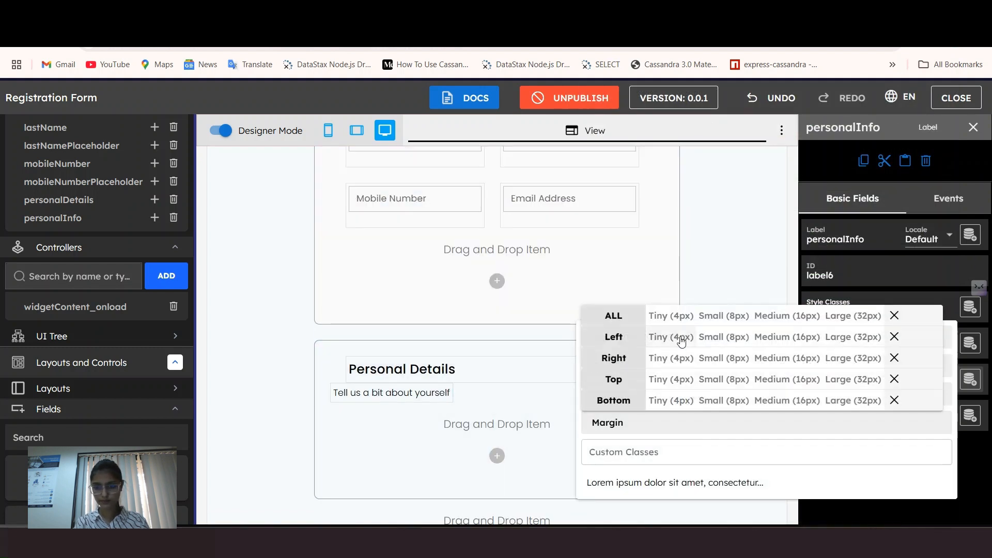
click(850, 337)
Step: Style the caption text as subtitle2 size, medium weight, in blue-grey
scroll(454, 401, up, 2)
scroll(404, 333, down, 4)
click(440, 335)
click(860, 311)
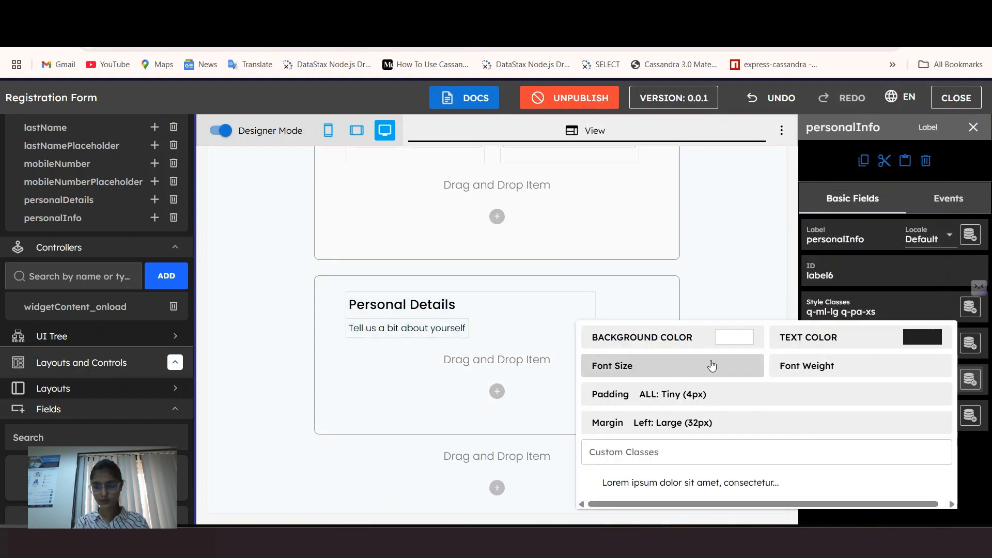
click(711, 367)
click(734, 269)
click(855, 369)
click(848, 258)
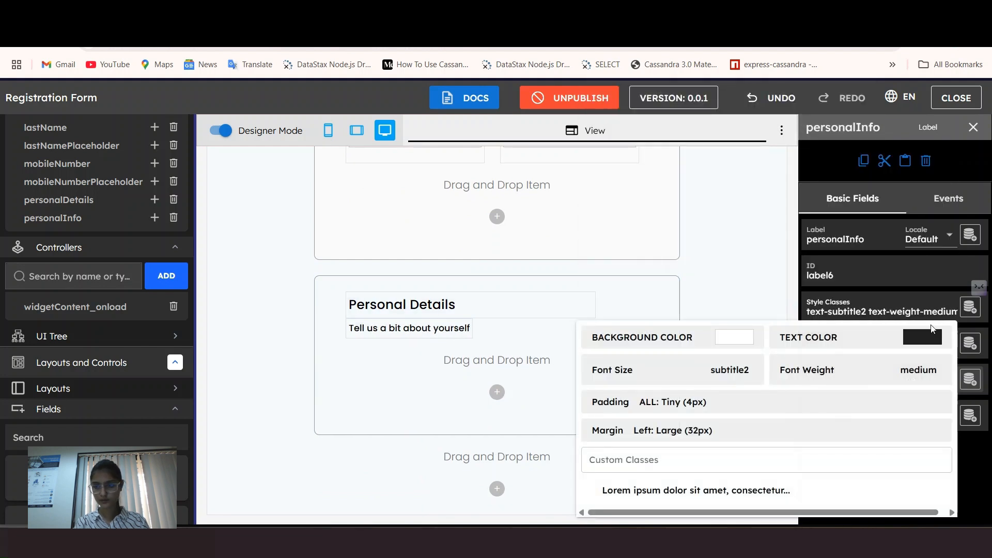
click(788, 337)
click(775, 320)
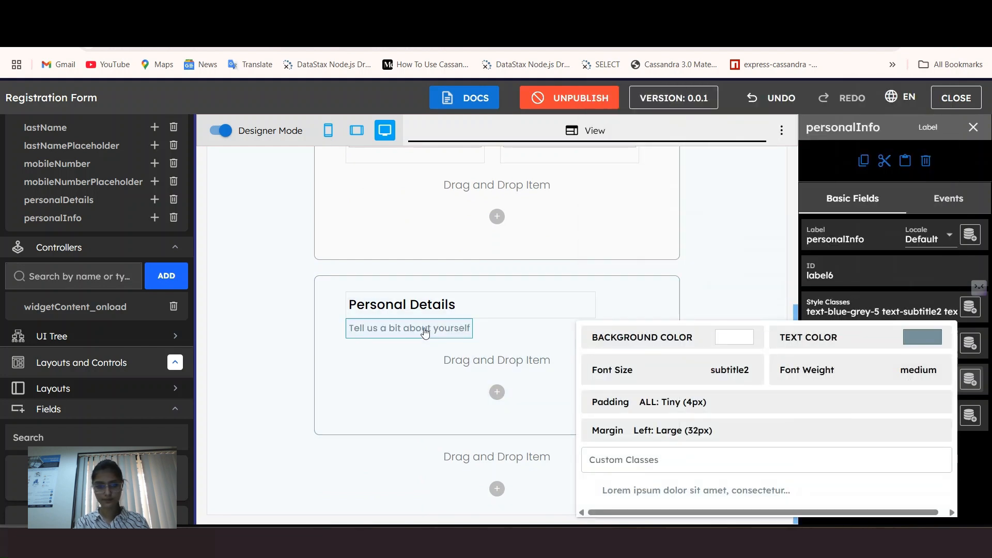
click(368, 370)
Step: Bring up the Figma form design to compare against the builder
scroll(425, 361, up, 2)
scroll(425, 360, down, 2)
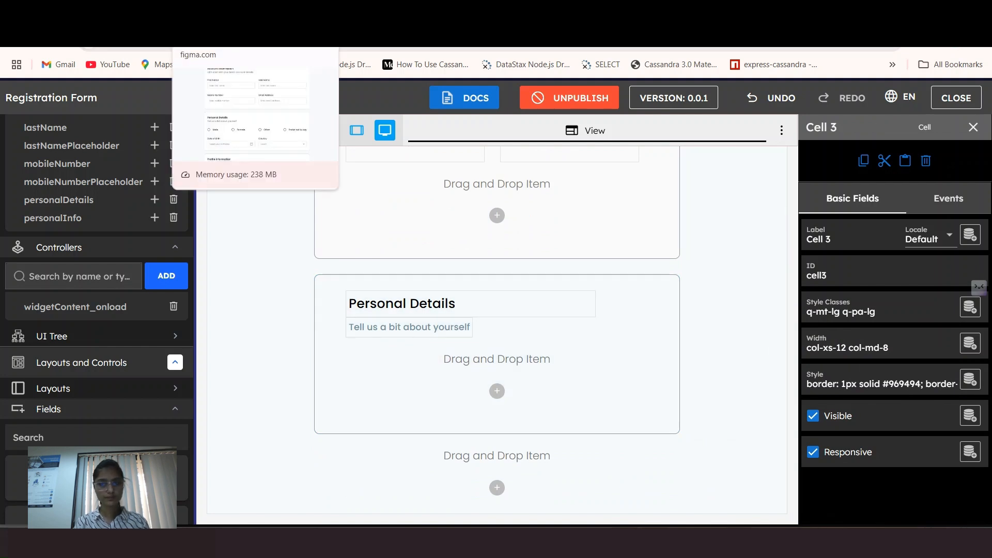
click(222, 12)
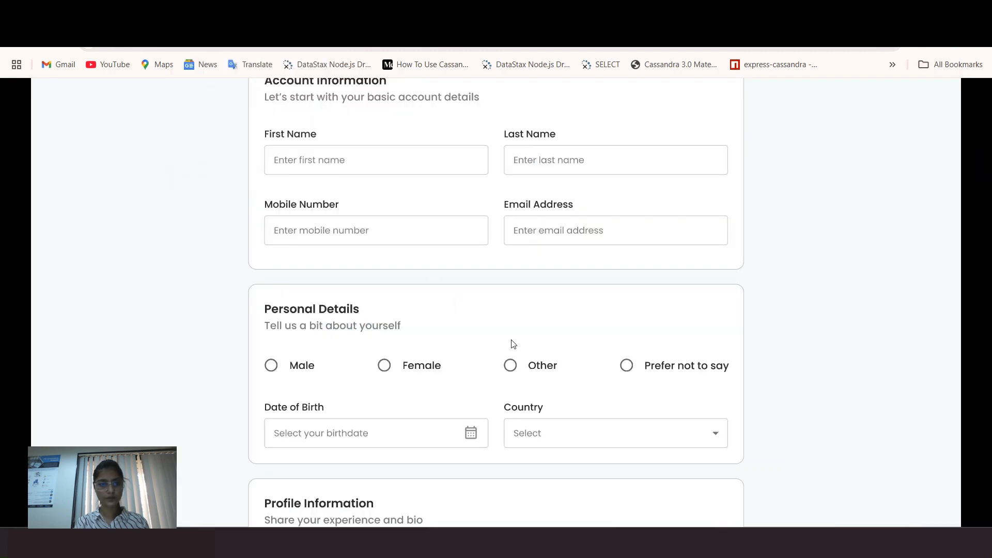
Step: Add a radio button named 'Gender' below the caption in the Personal Details card
scroll(513, 344, down, 1)
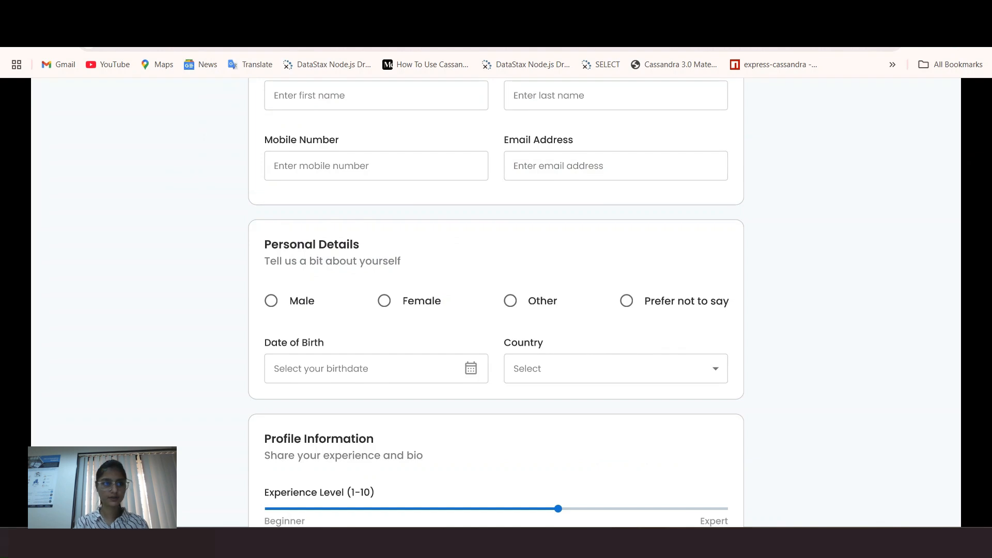
click(335, 13)
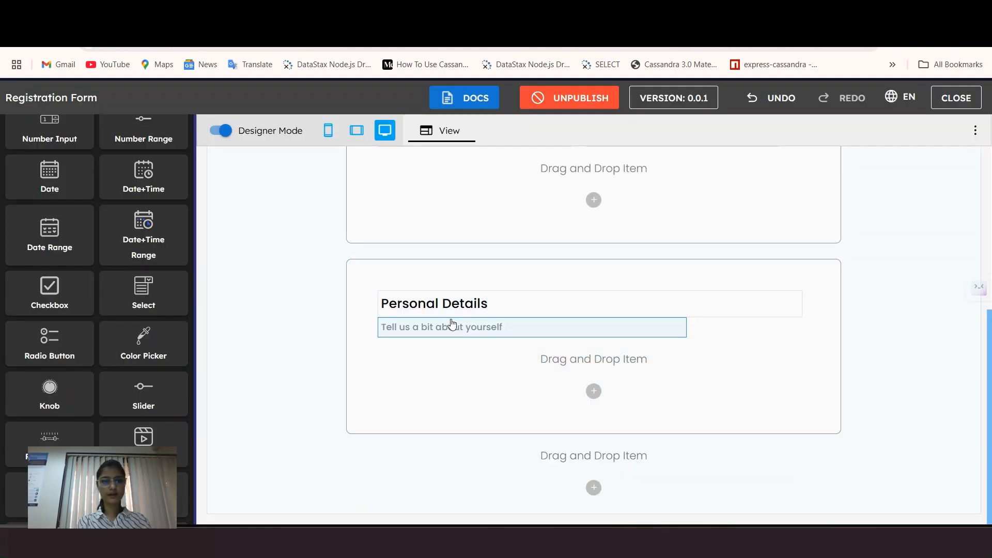
drag(17, 341, 427, 354)
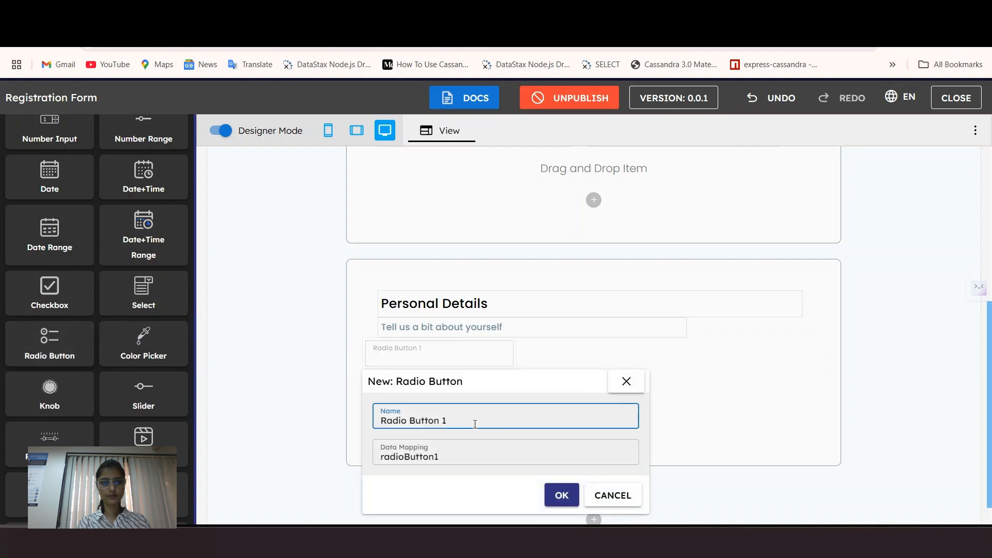
drag(476, 419, 346, 417)
text(Gender)
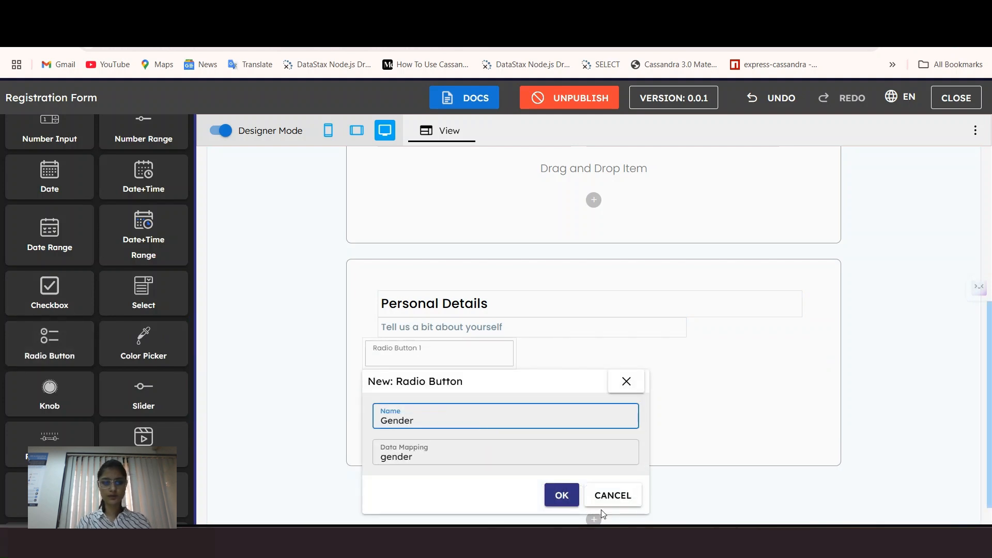
click(562, 495)
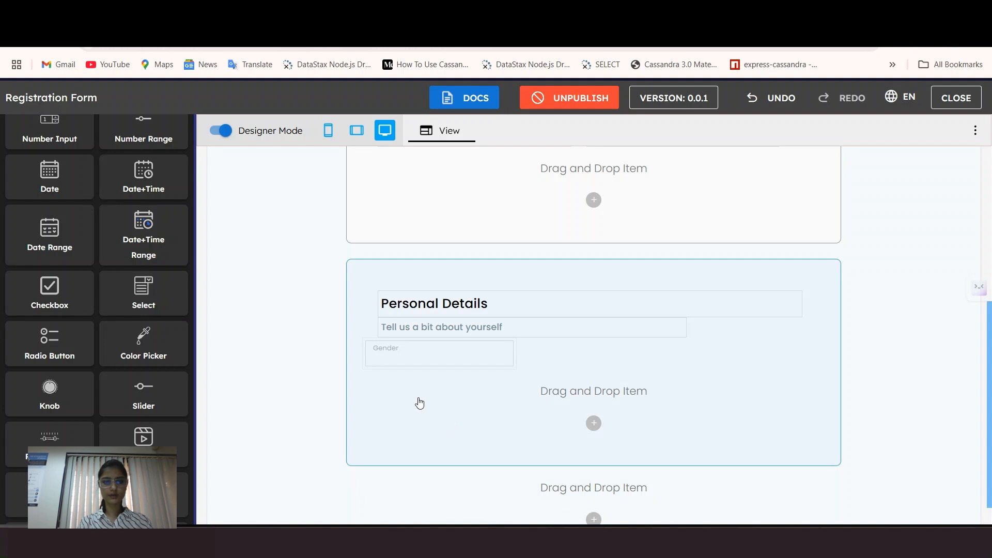
Step: Select the Gender radio field to view its properties
click(425, 352)
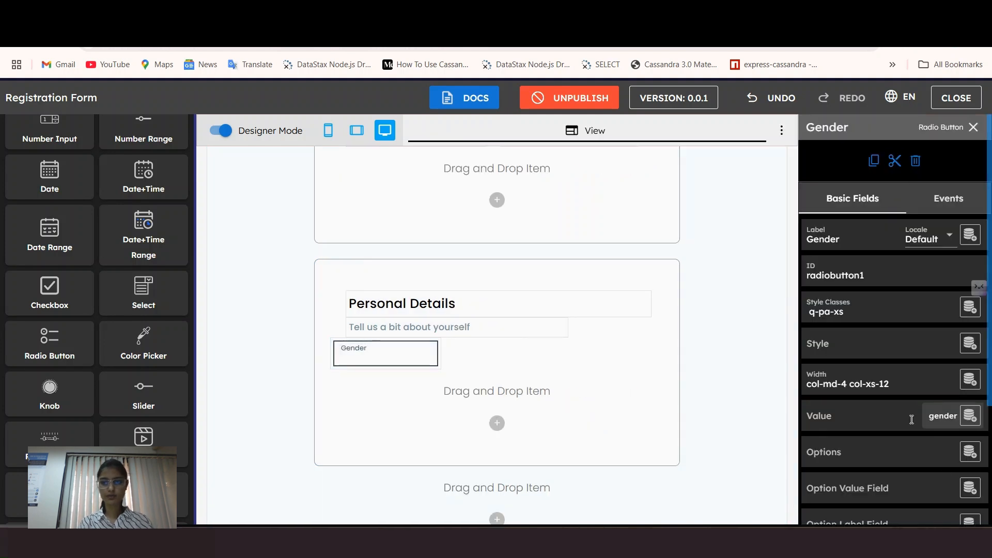
scroll(88, 233, up, 8)
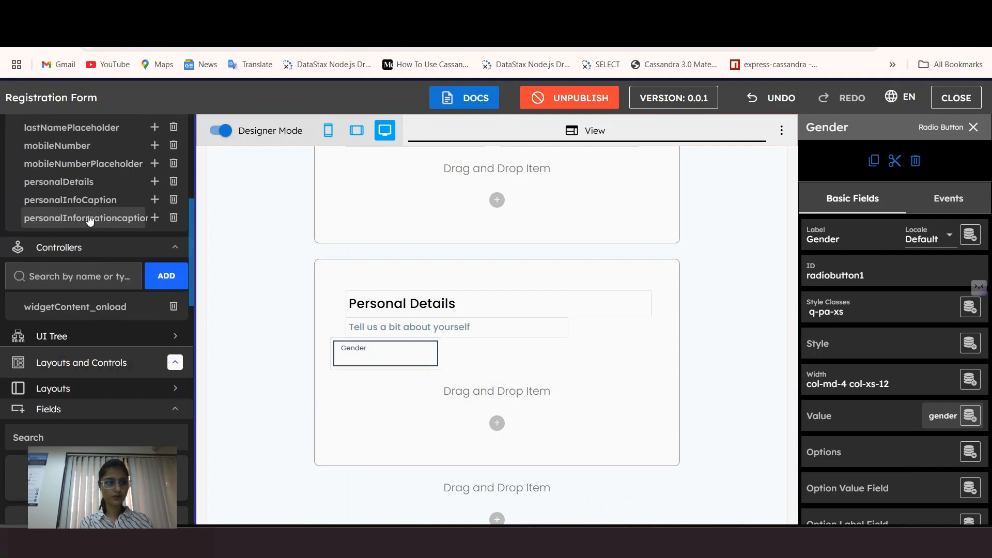
scroll(89, 219, up, 3)
scroll(52, 166, up, 5)
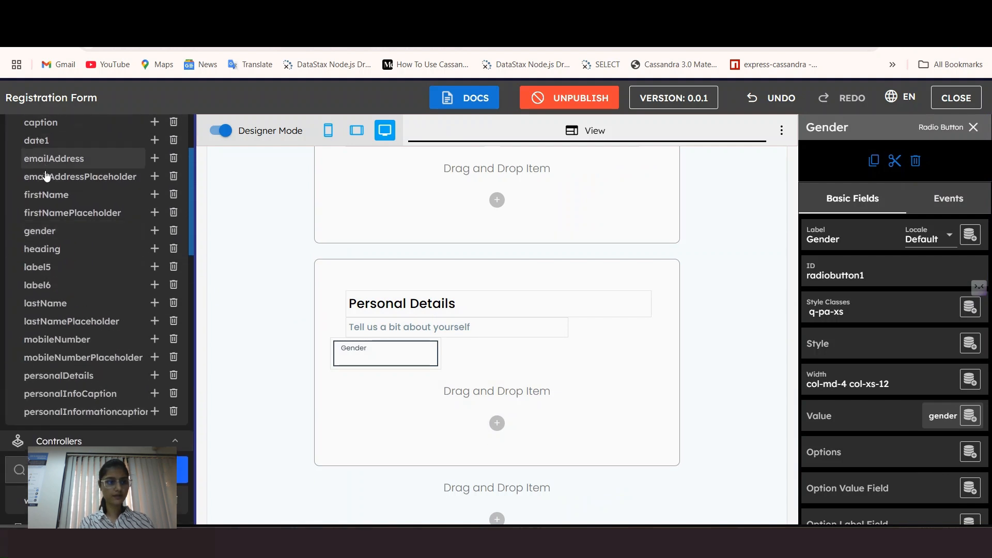
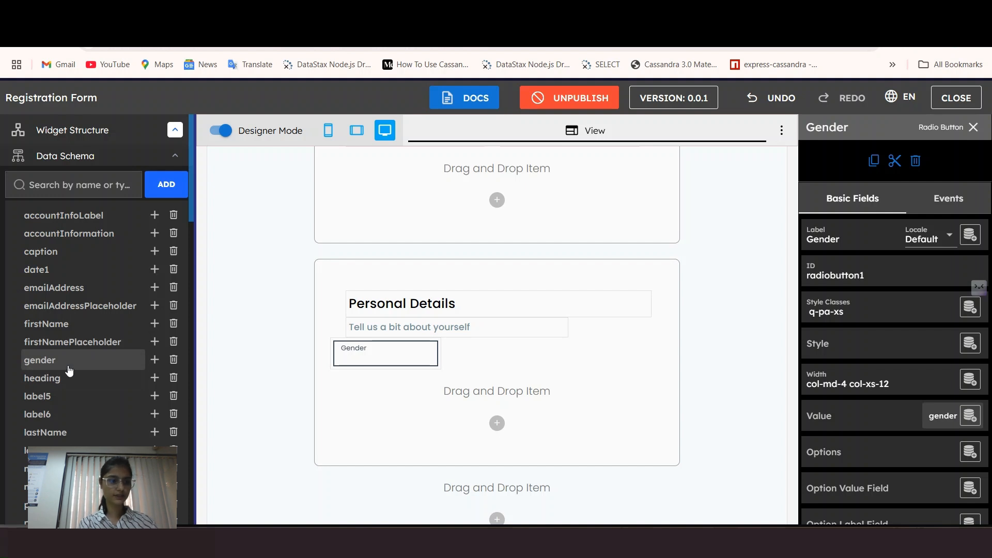
Step: Make gender an Array and add a Text 'label' field to its items
click(99, 366)
click(849, 278)
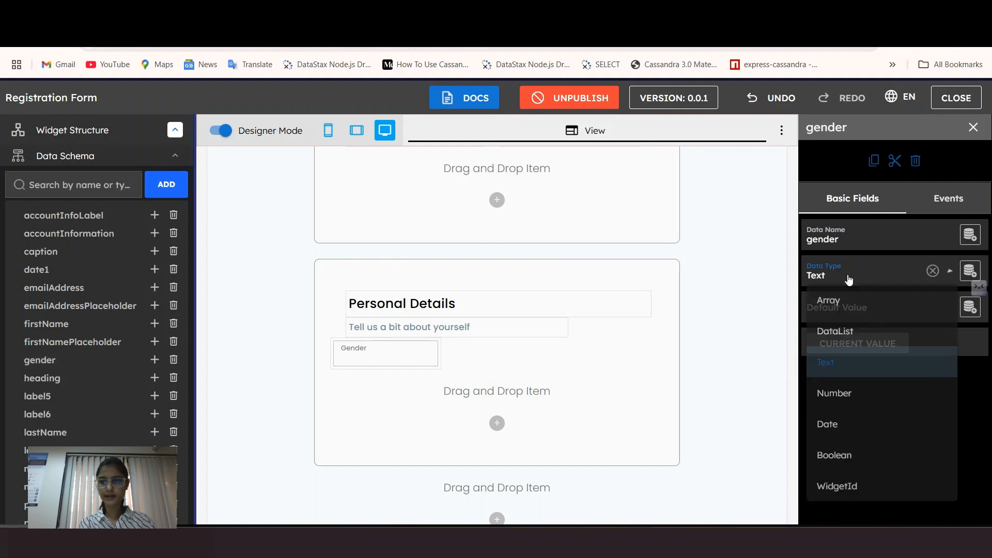
click(830, 302)
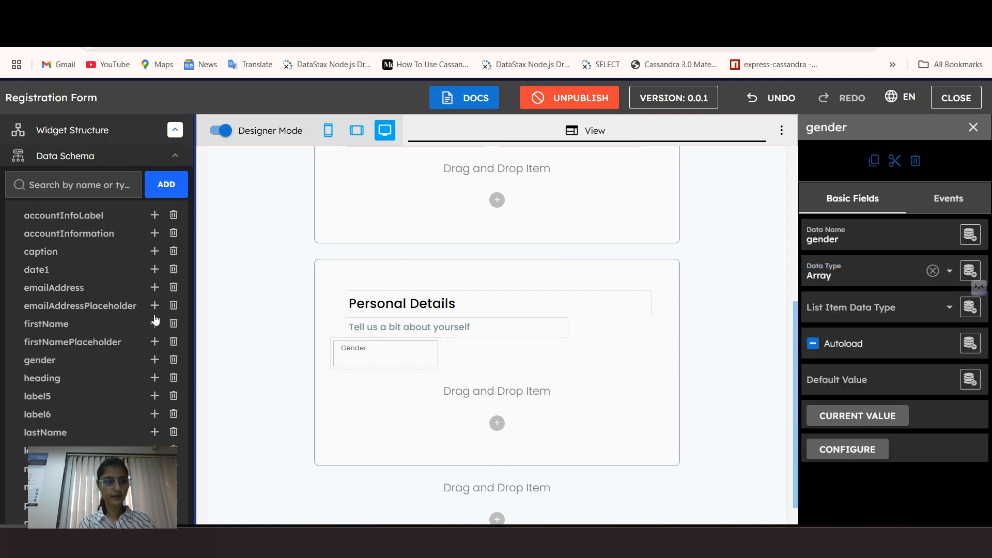
click(155, 364)
text(labl)
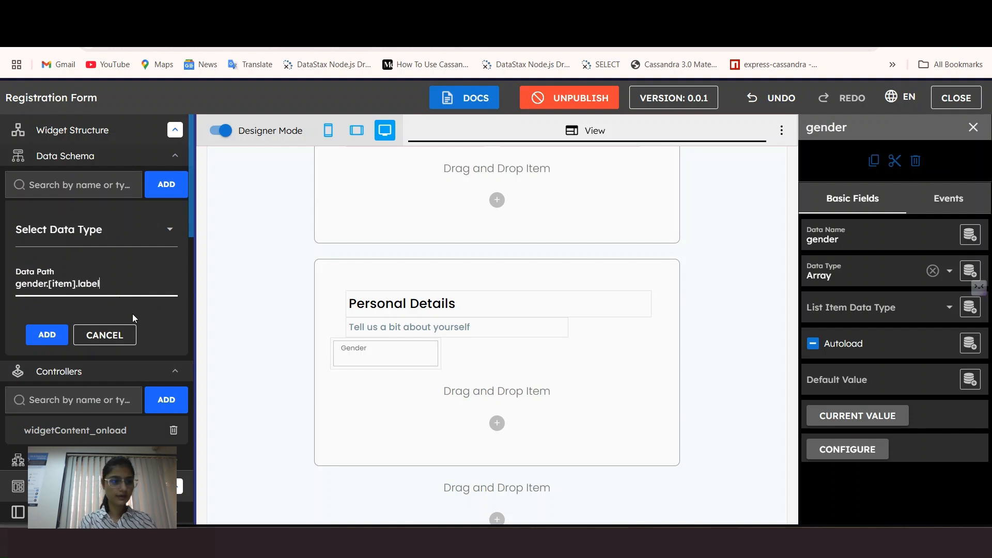
click(45, 230)
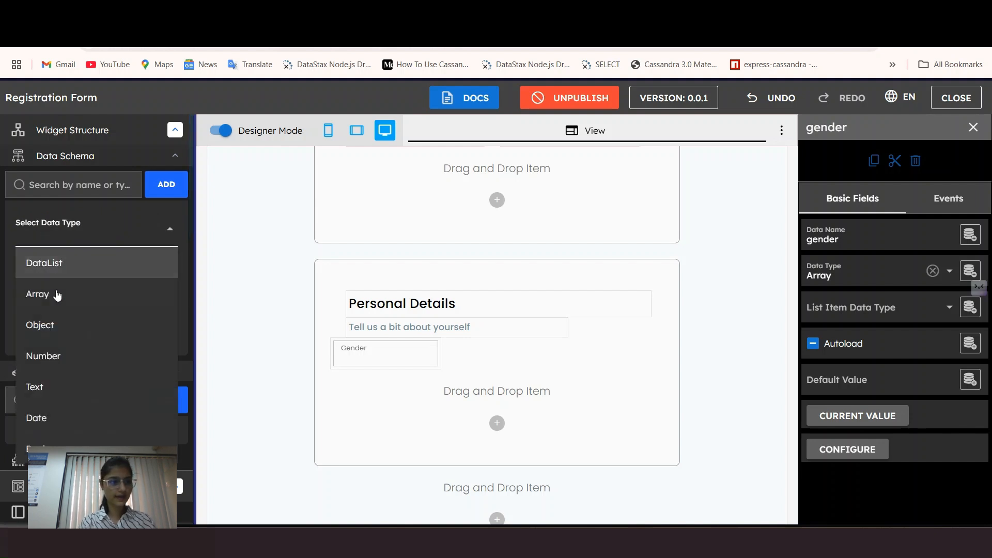
click(75, 380)
click(46, 334)
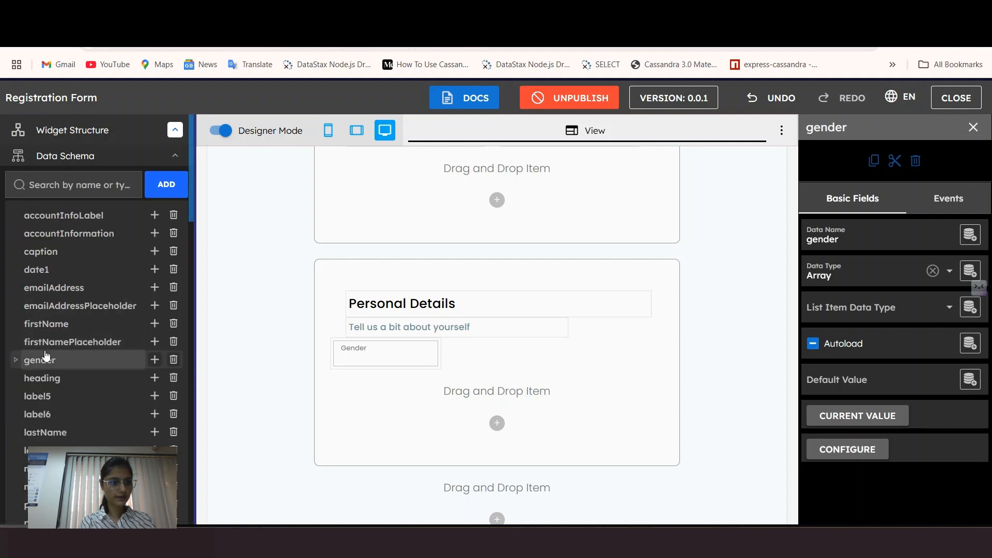
Step: Add a Text 'value' field alongside label in gender's items
click(16, 359)
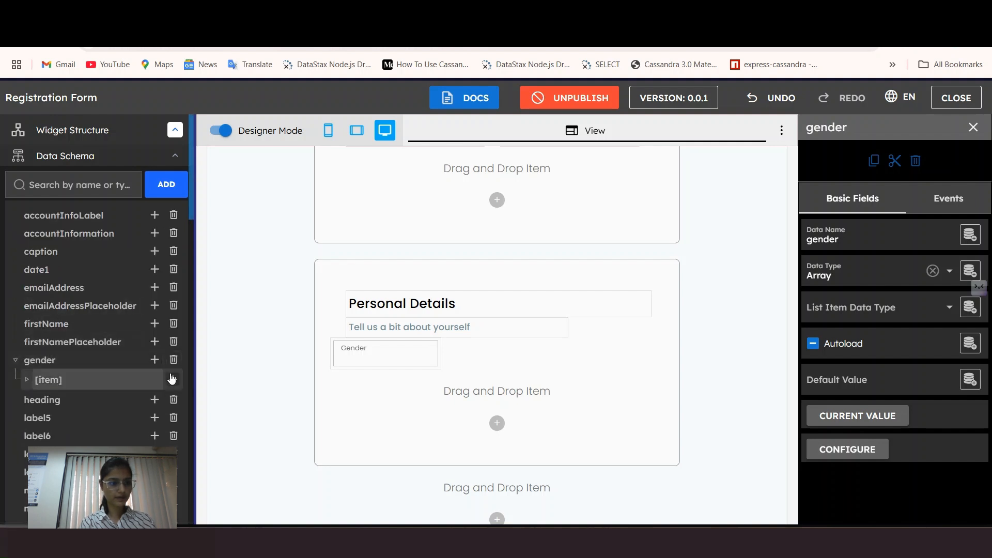
click(26, 379)
click(173, 379)
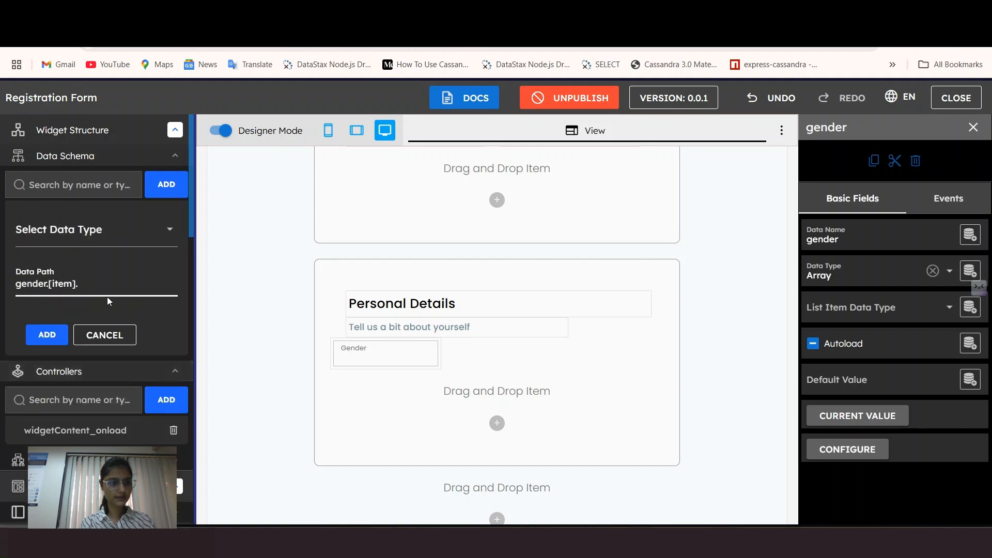
text(value)
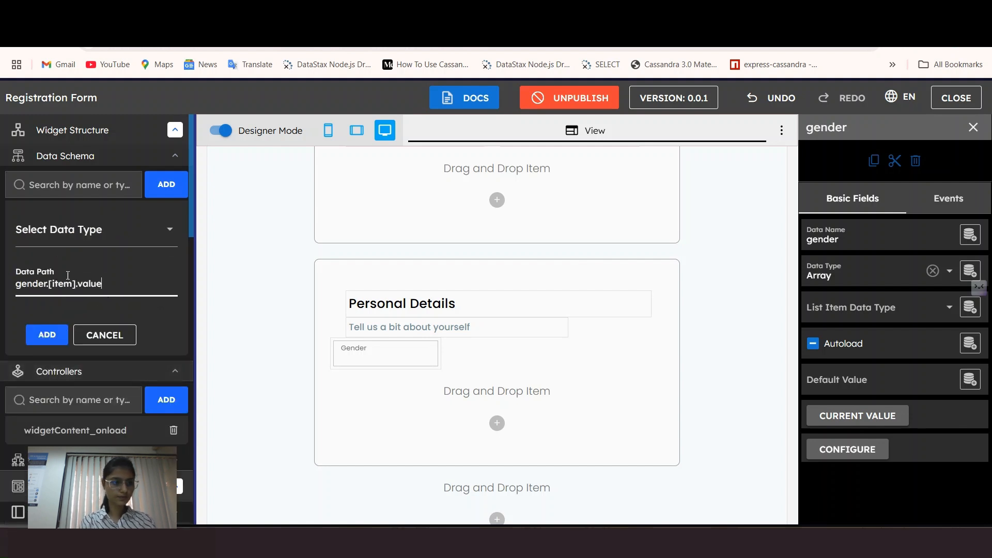
click(21, 241)
click(42, 392)
click(52, 341)
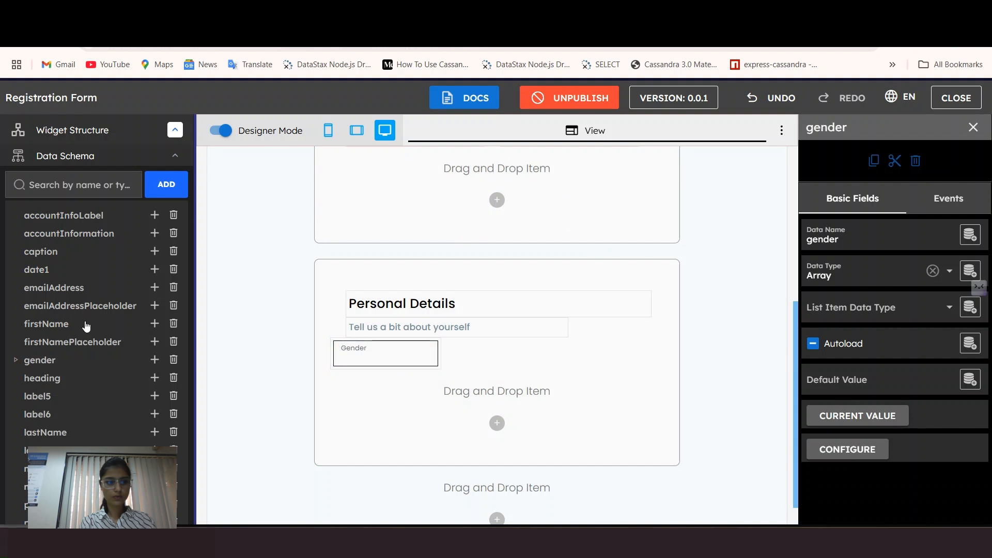
scroll(52, 336, down, 5)
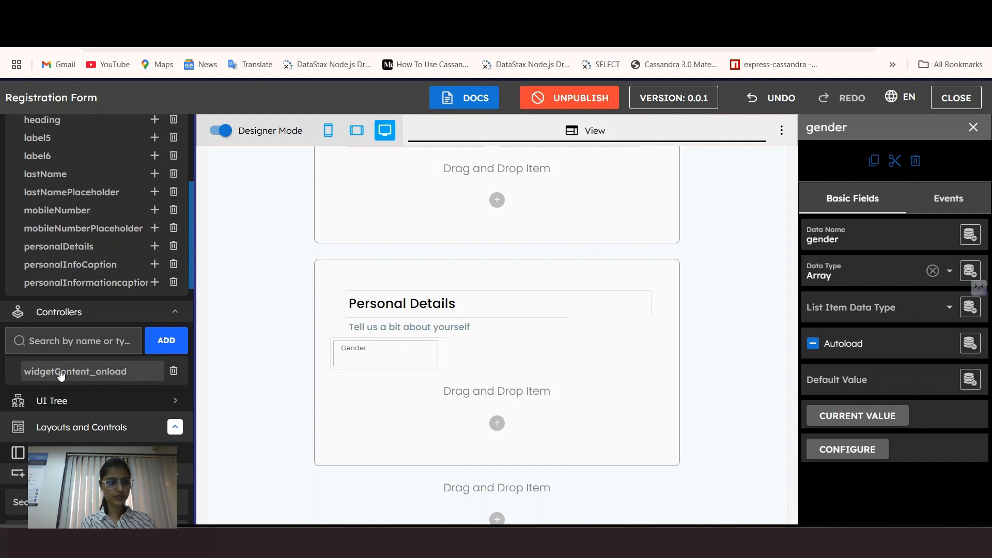
Step: Paste the gender options (Male, Female, other, Prefer not to say) after line 12 of widgetContent_onload and format it
click(61, 373)
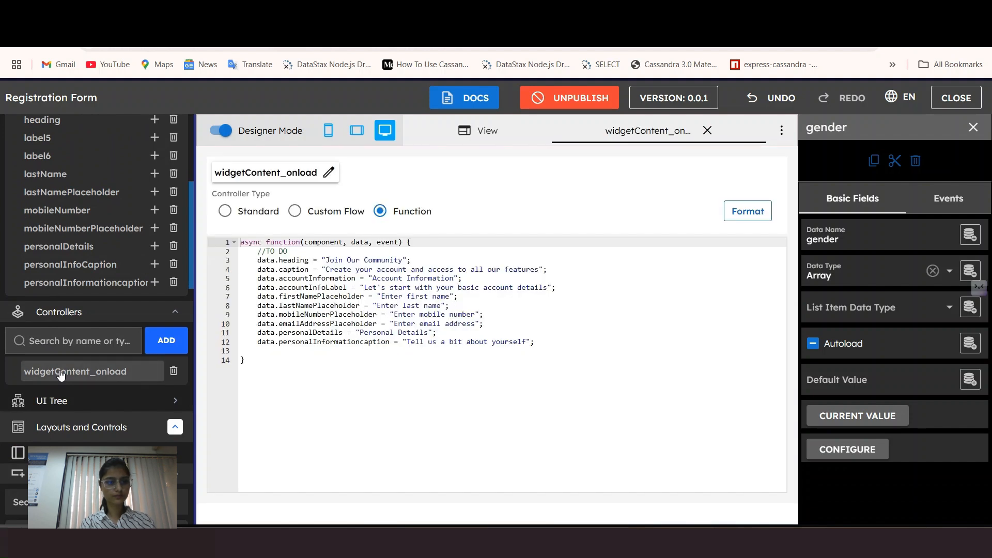
click(556, 342)
key(Return)
key(super+v)
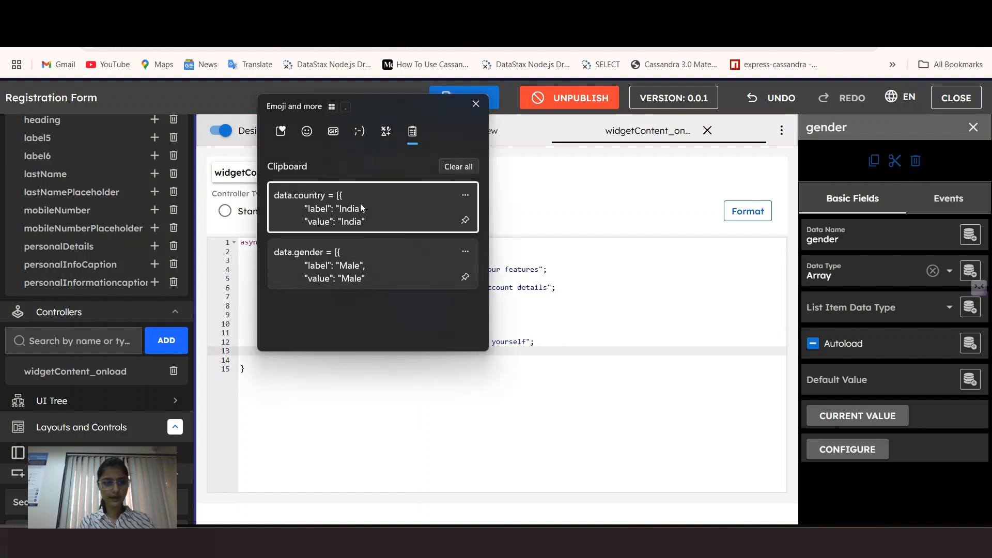
click(349, 266)
click(747, 211)
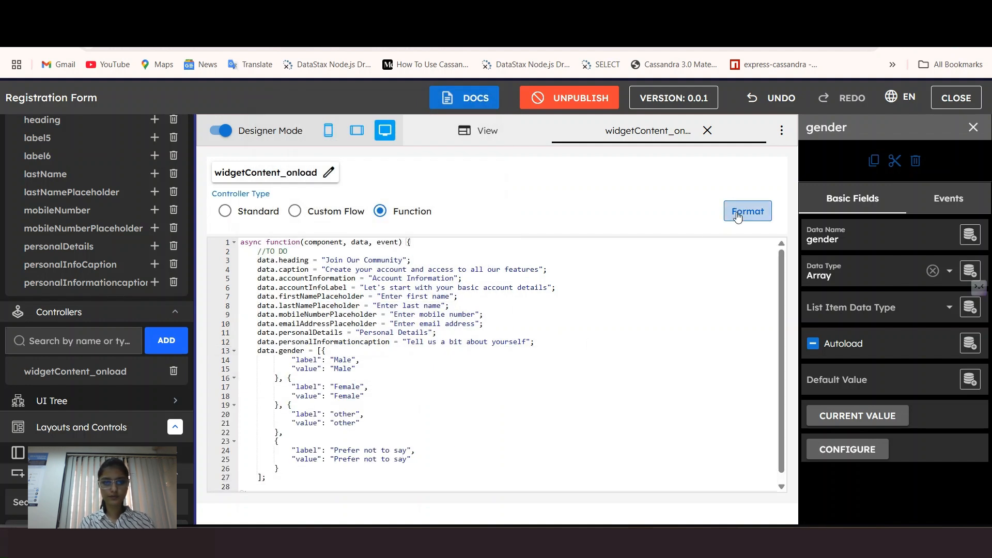
click(707, 130)
scroll(411, 461, down, 8)
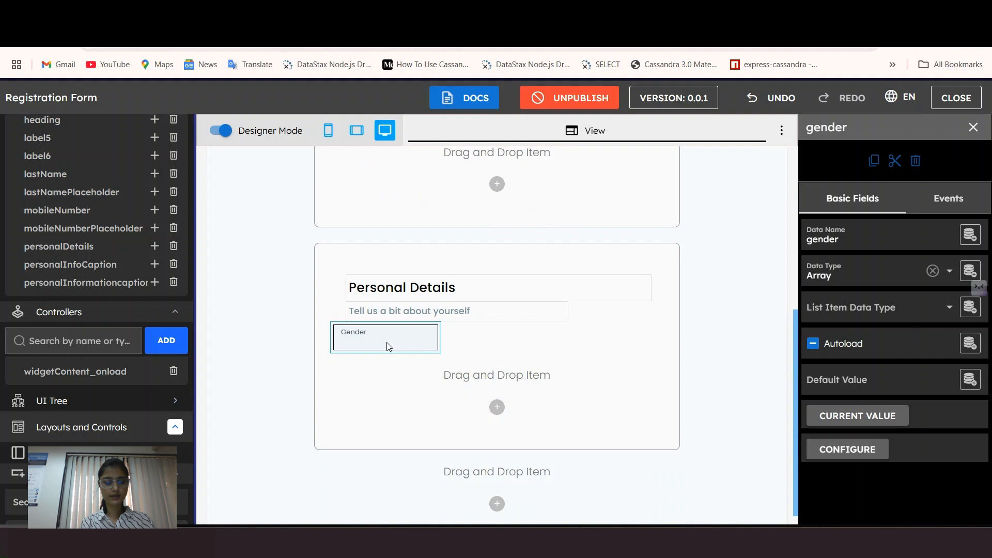
click(389, 346)
Step: Bind the Gender options to the gender list, with value as option value and label as label
scroll(901, 432, down, 1)
scroll(901, 432, down, 1)
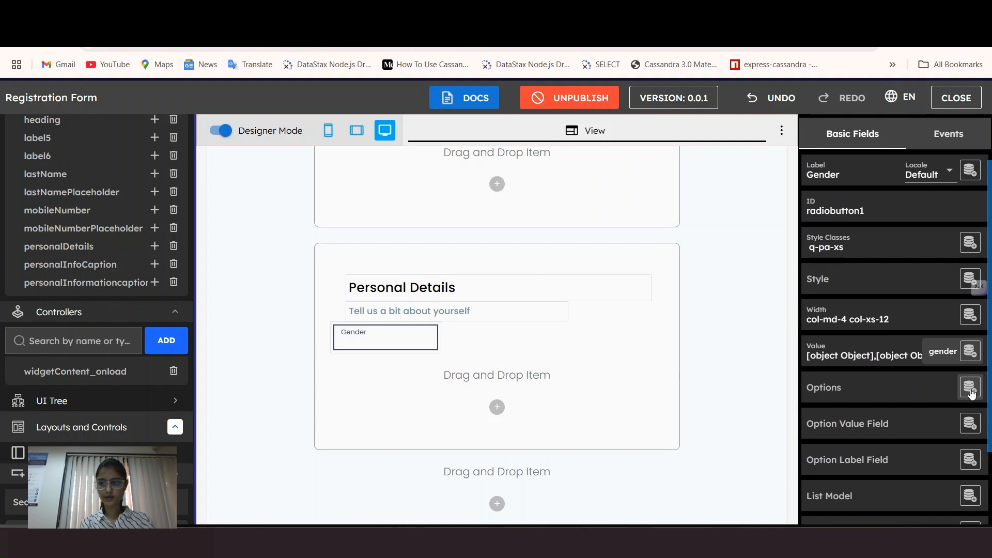
click(971, 392)
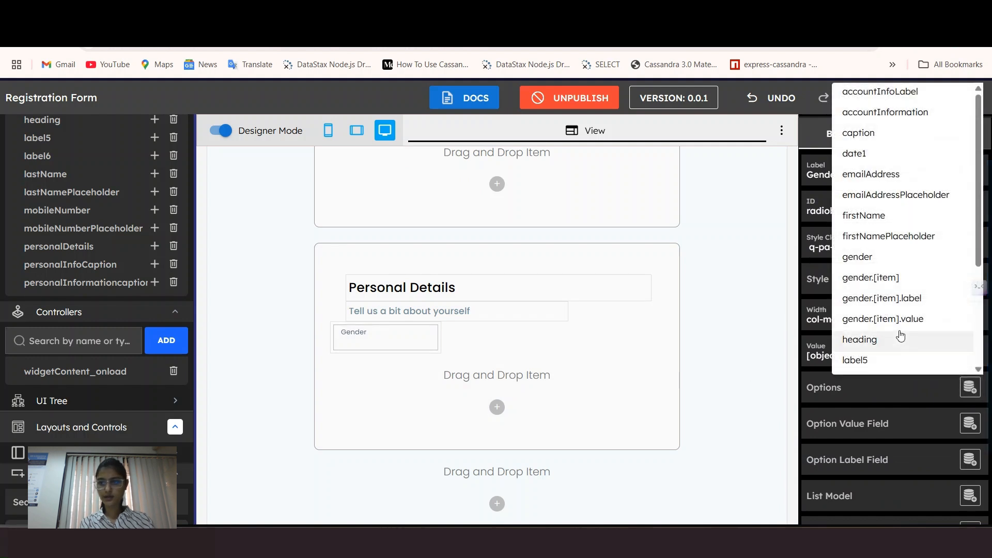
click(866, 261)
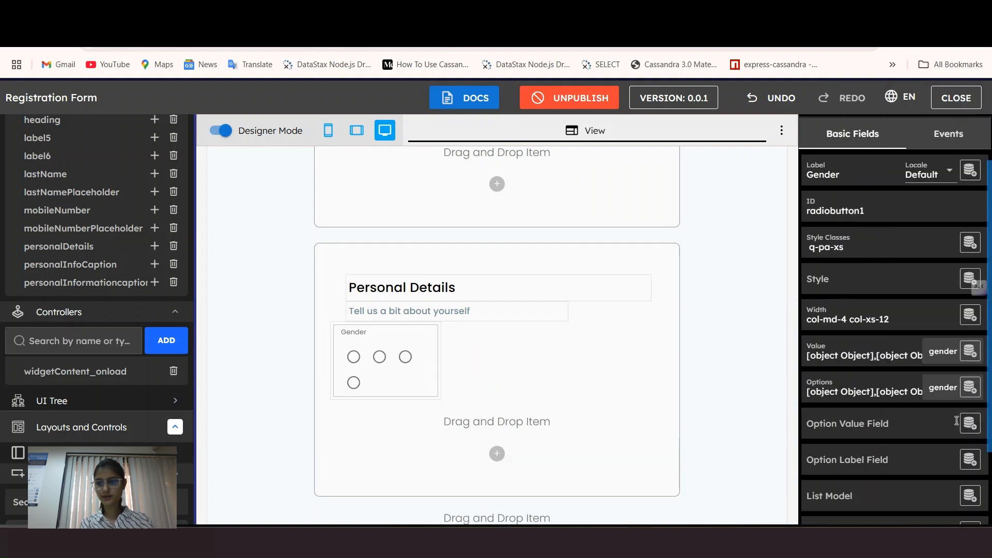
click(895, 424)
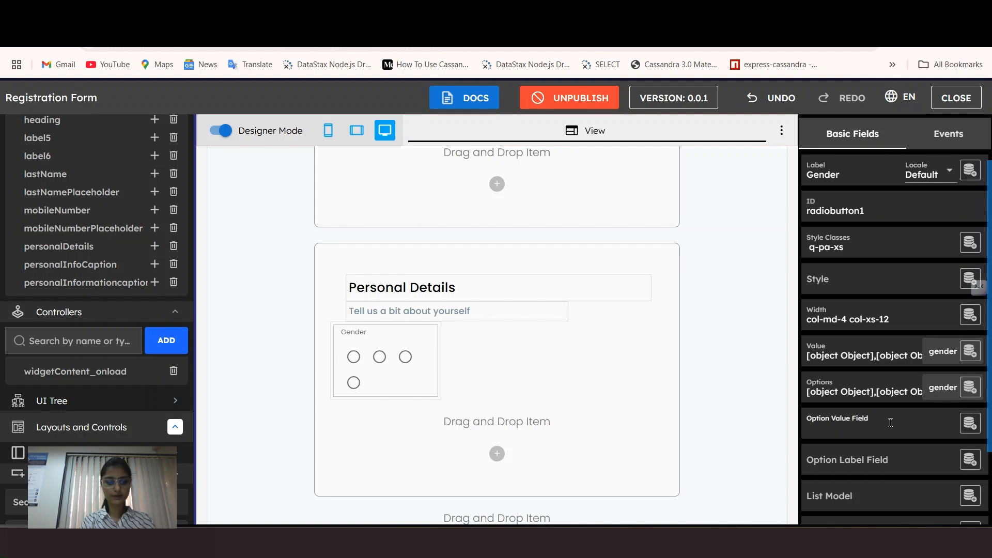
text(valu)
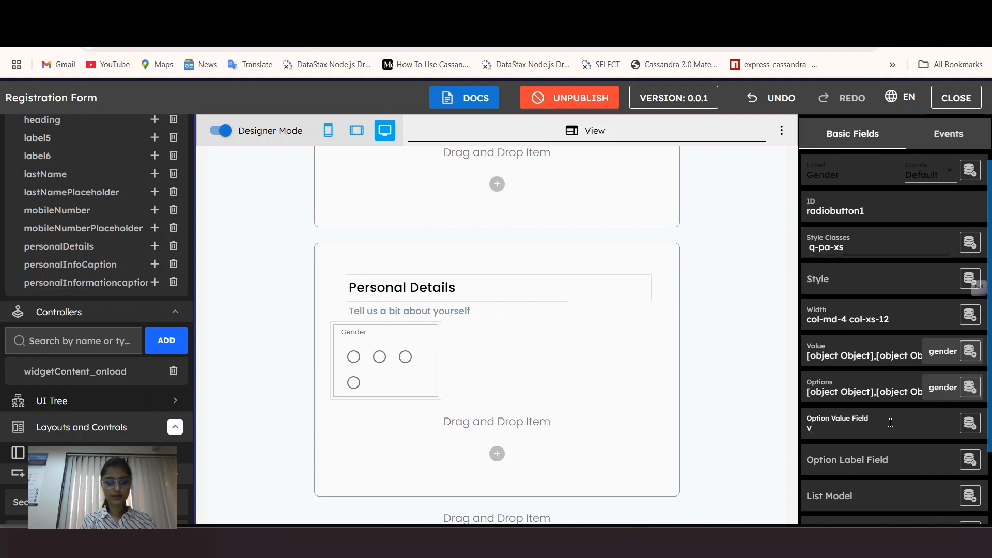
click(883, 457)
text(label)
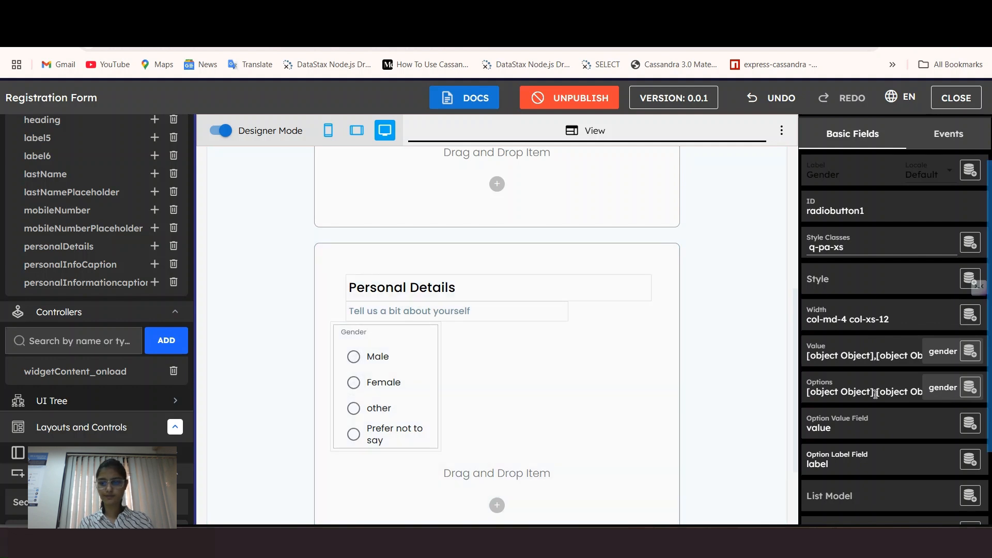
Step: Give the Gender group large left and top margins and an 11-column desktop width
scroll(875, 394, down, 1)
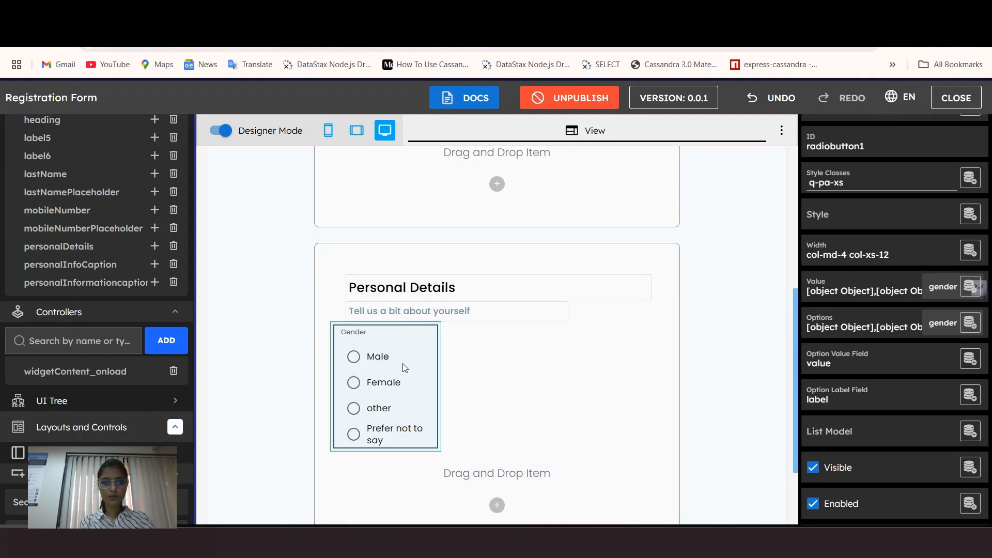
click(838, 180)
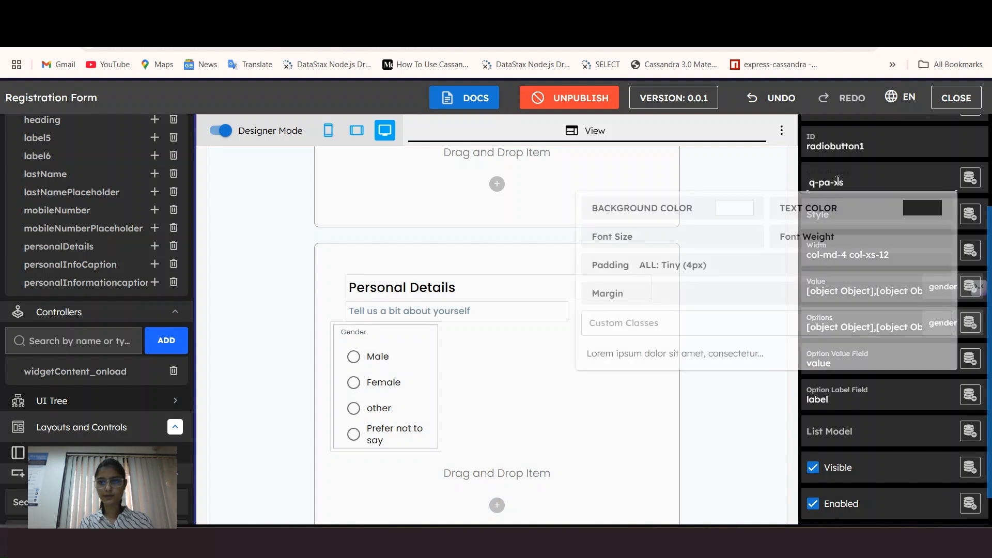
click(666, 294)
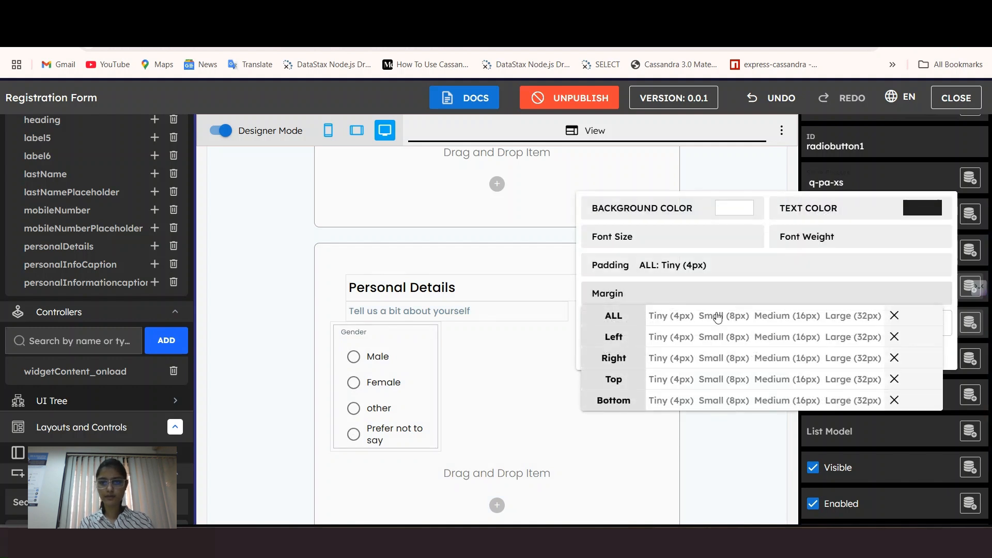
click(852, 342)
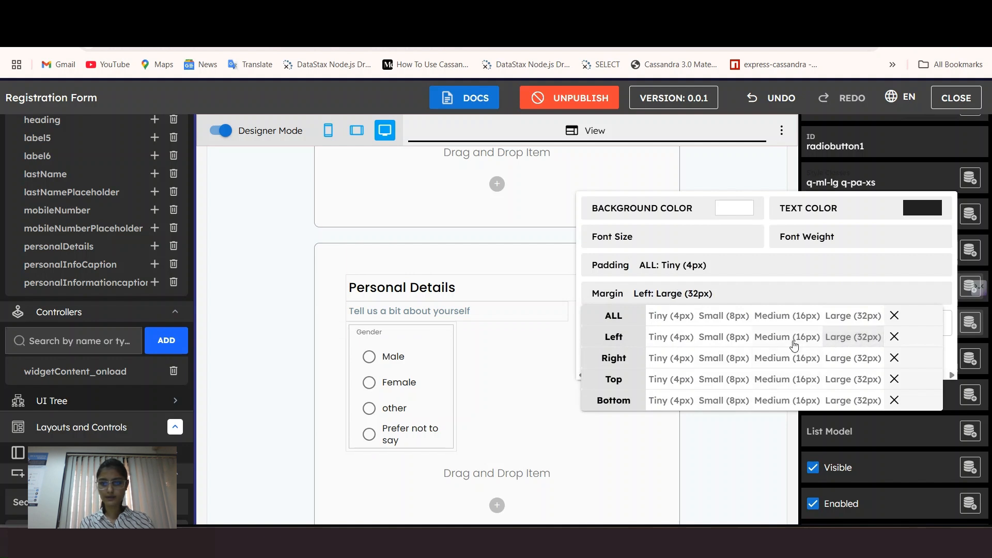
click(847, 379)
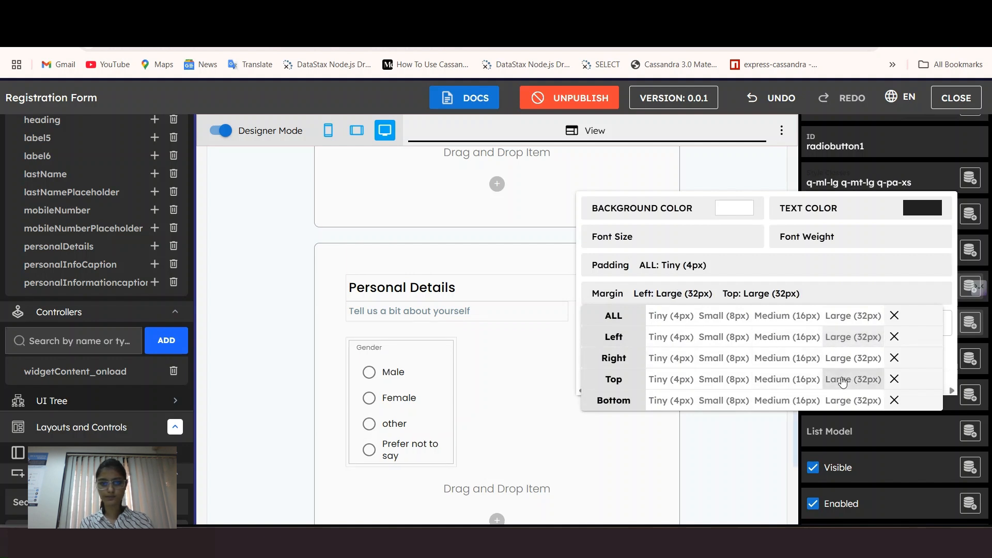
click(432, 408)
click(876, 251)
click(899, 442)
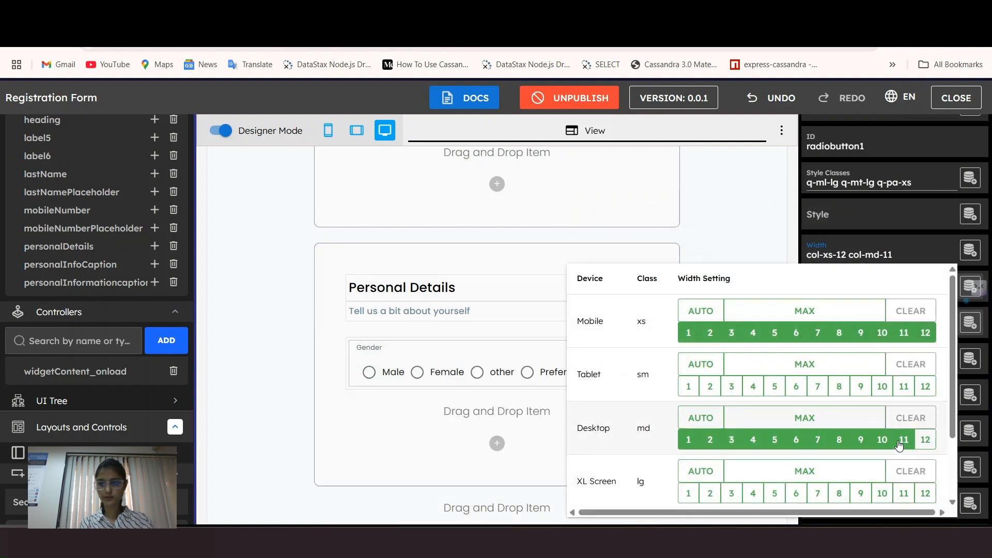
click(461, 345)
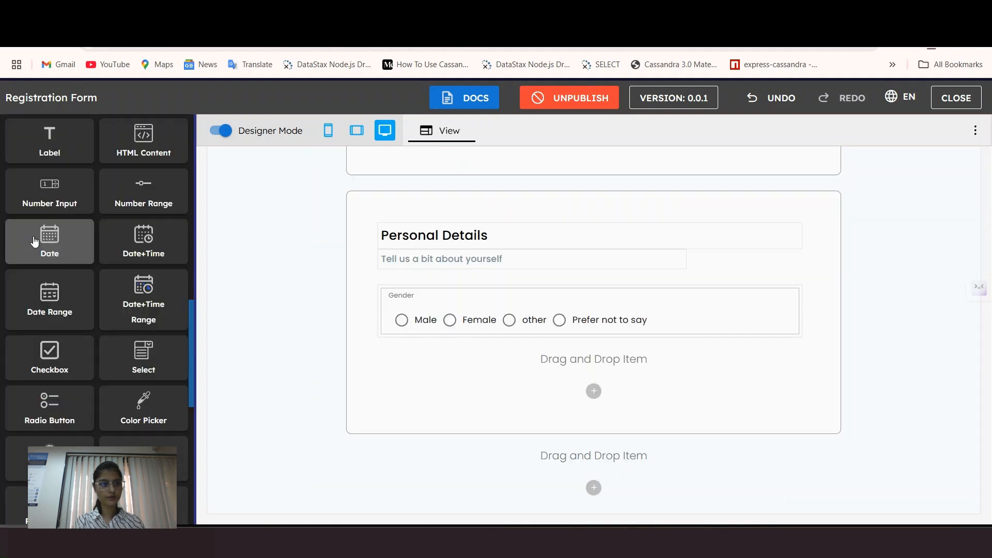
Step: Add a date field named 'Date of Birth' below the Gender group
drag(34, 241, 485, 363)
click(425, 413)
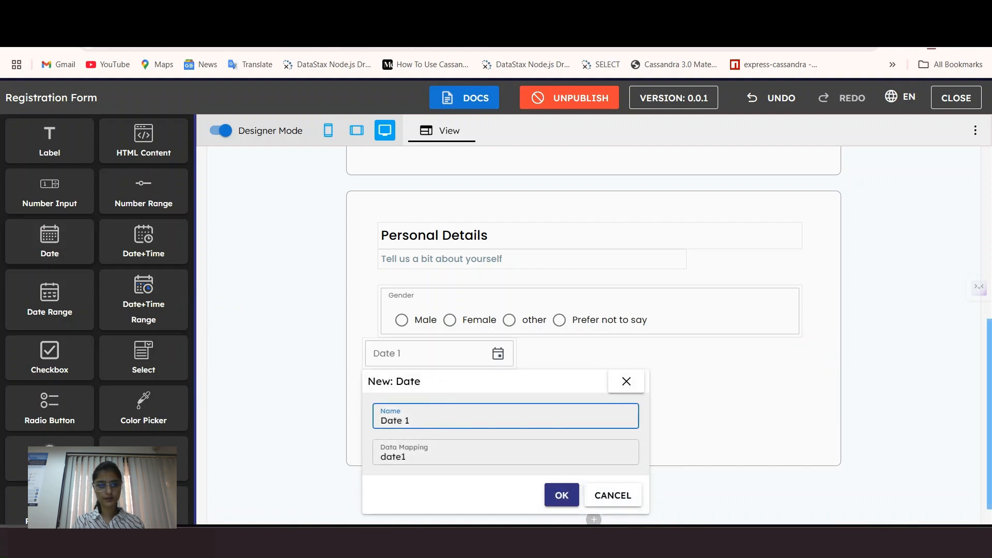
key(BackSpace)
key(BackSpace)
key(BackSpace)
text(e of B)
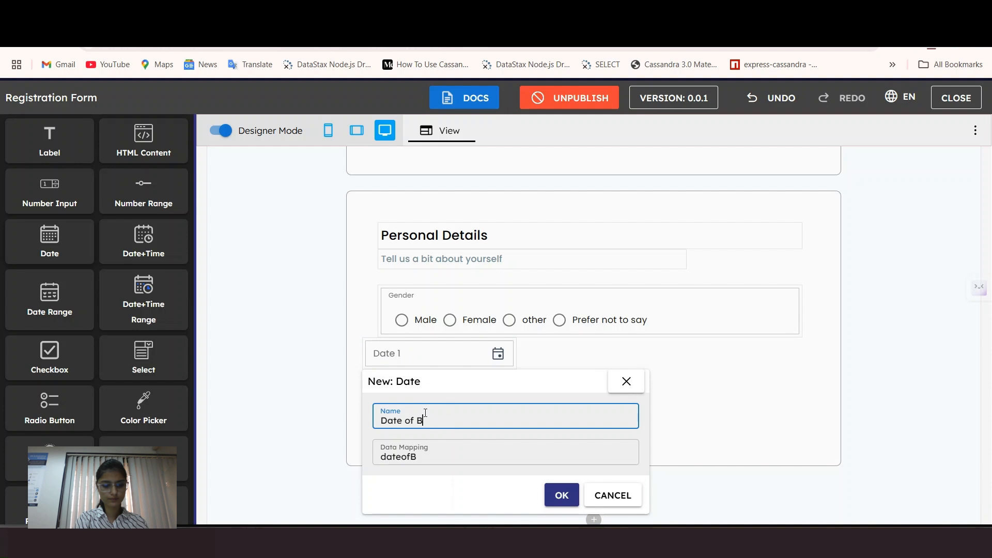
text(irth)
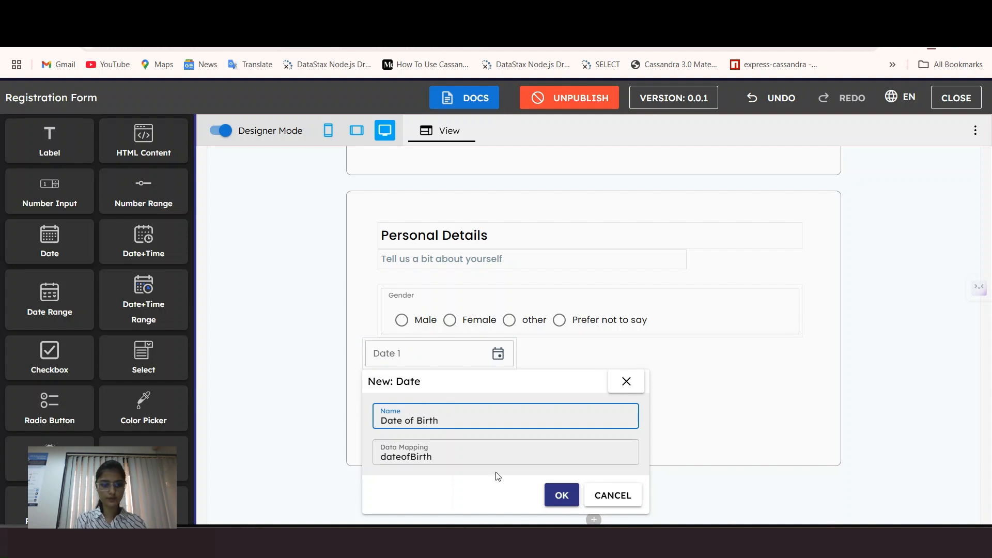
click(560, 500)
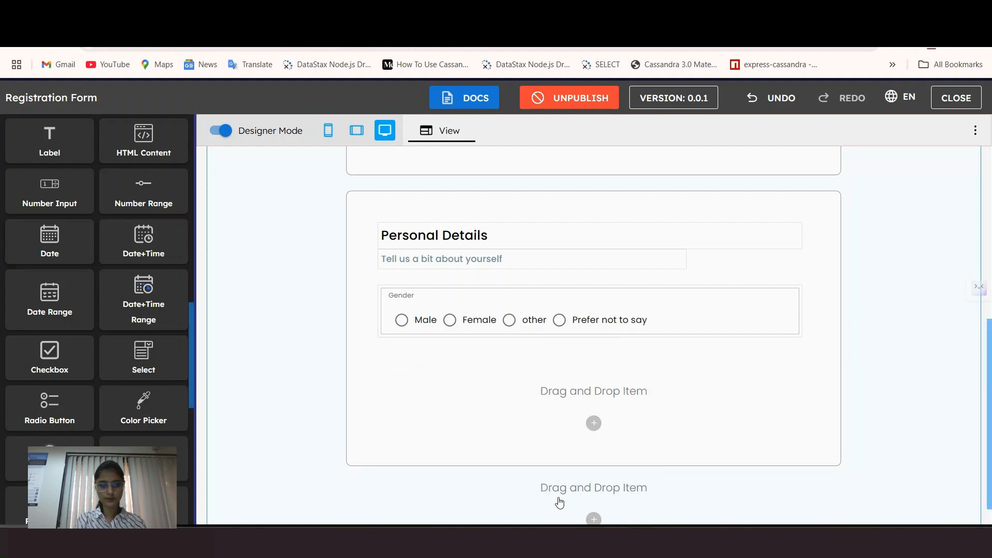
click(445, 352)
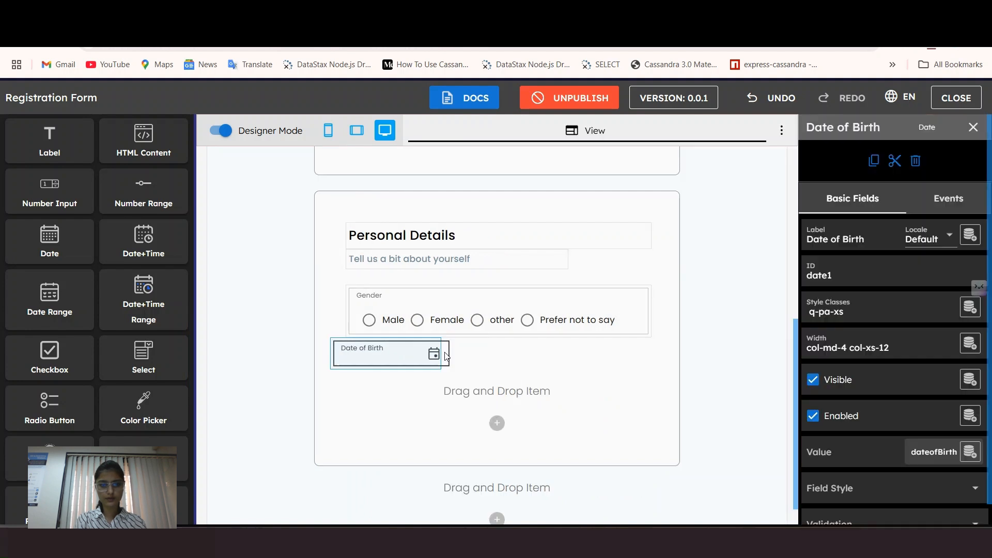
Step: Give Date of Birth large left and top margins and a 5-column desktop width
click(847, 310)
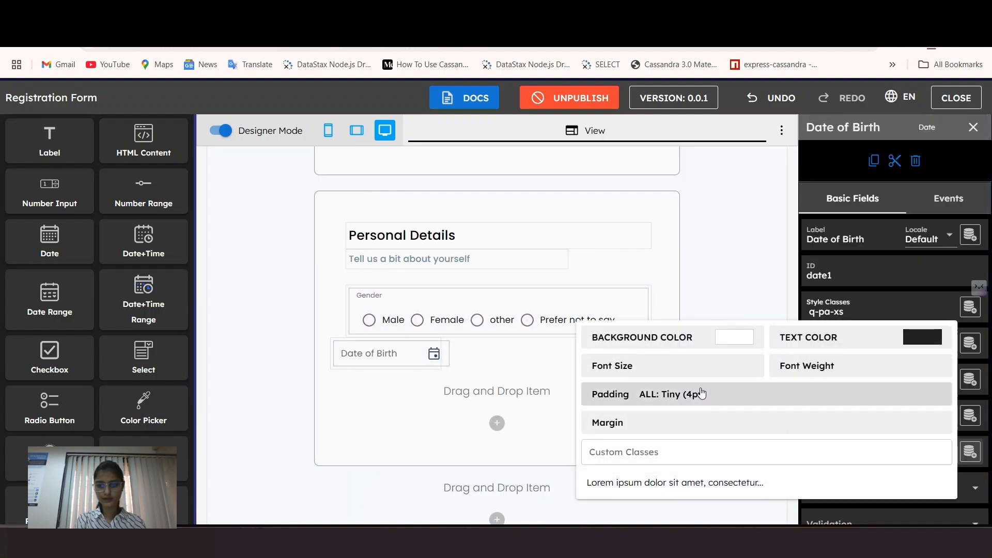
click(661, 429)
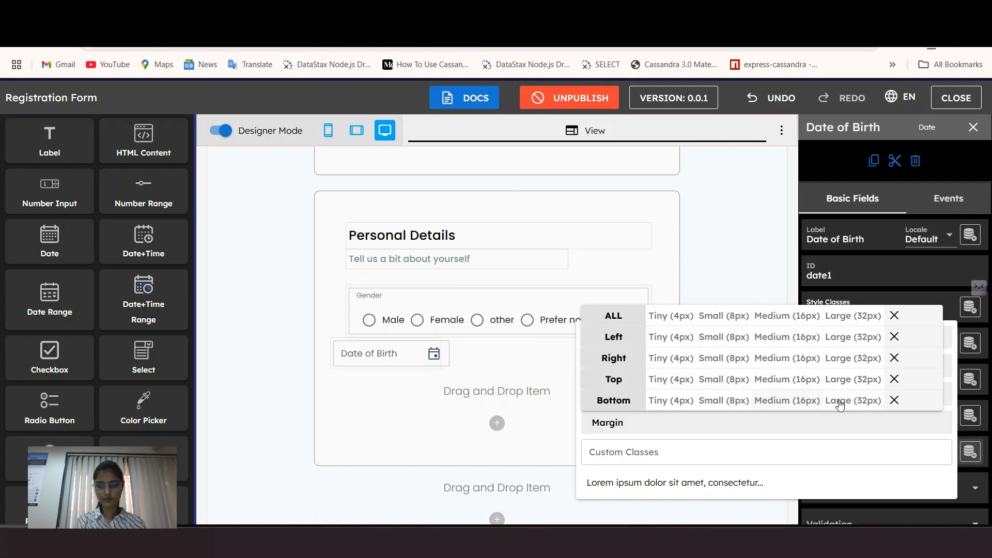
click(840, 336)
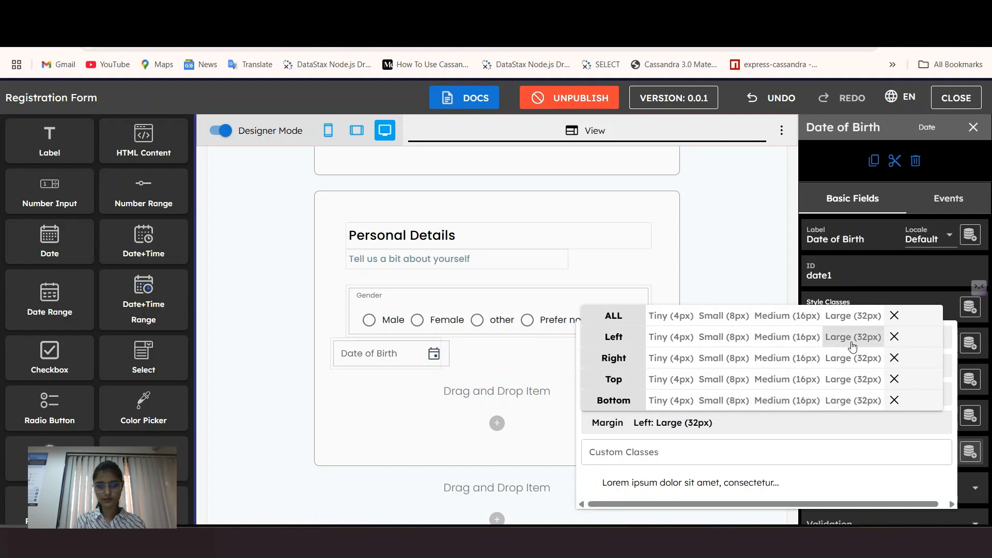
click(853, 379)
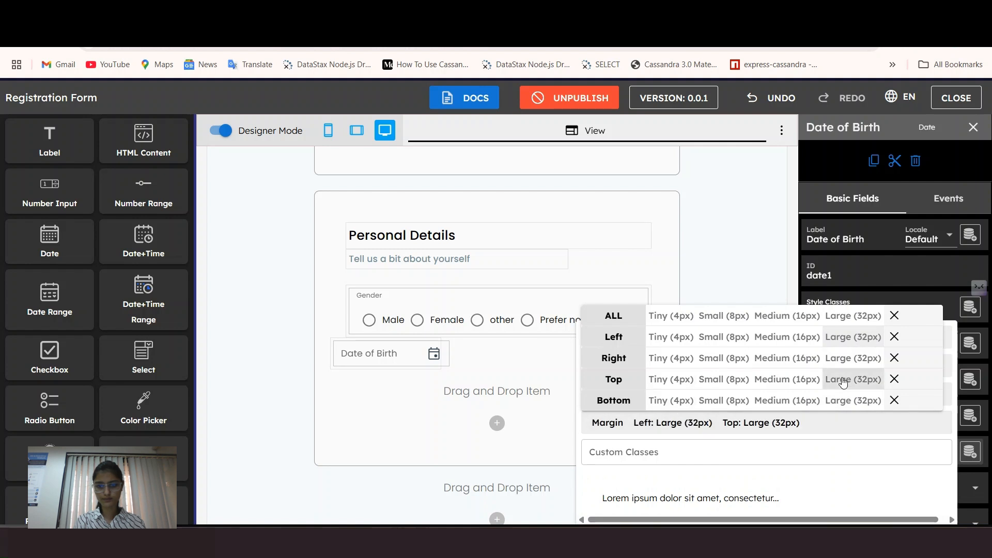
click(381, 364)
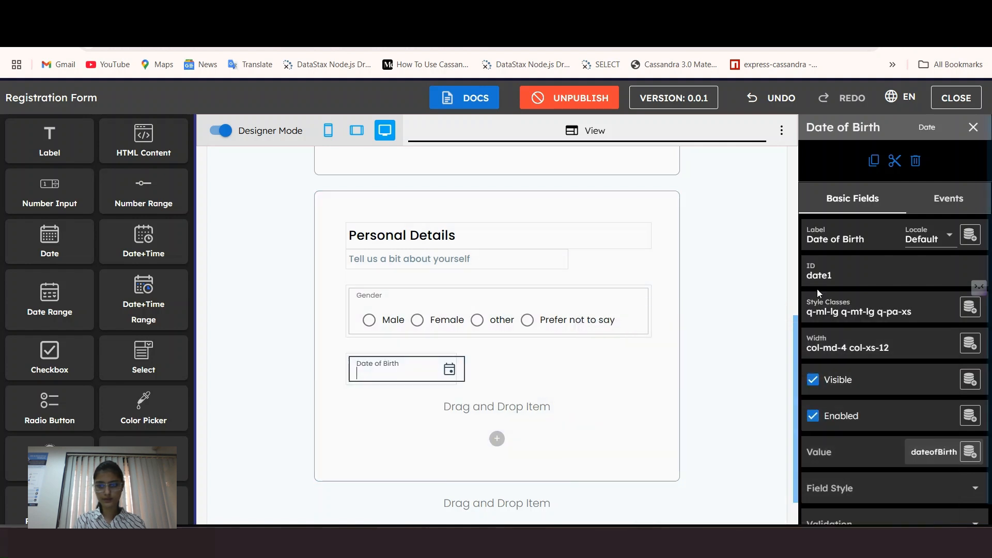
click(844, 354)
click(775, 254)
click(409, 373)
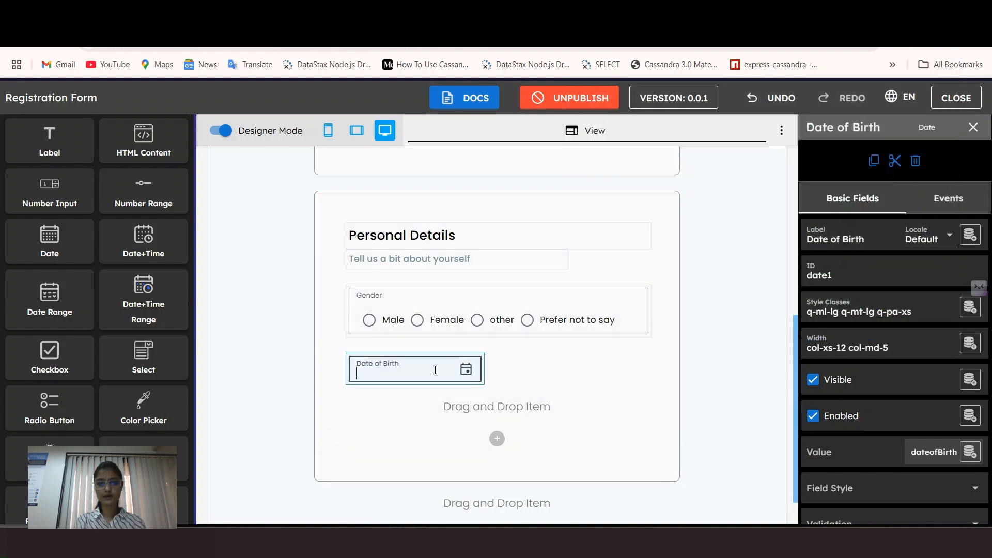
click(261, 333)
scroll(140, 312, down, 1)
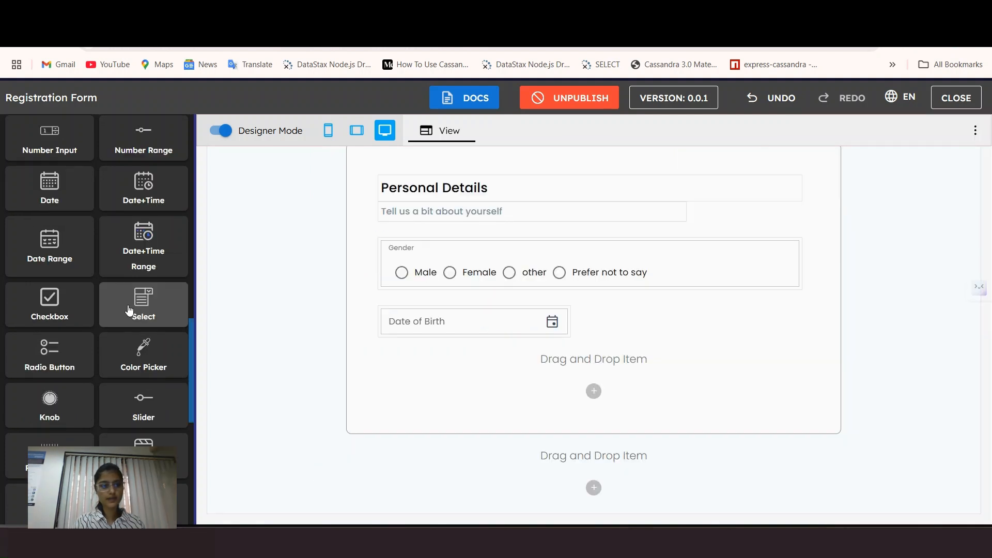
Step: Add a Select field named 'Country' beside Date of Birth
drag(129, 310, 610, 351)
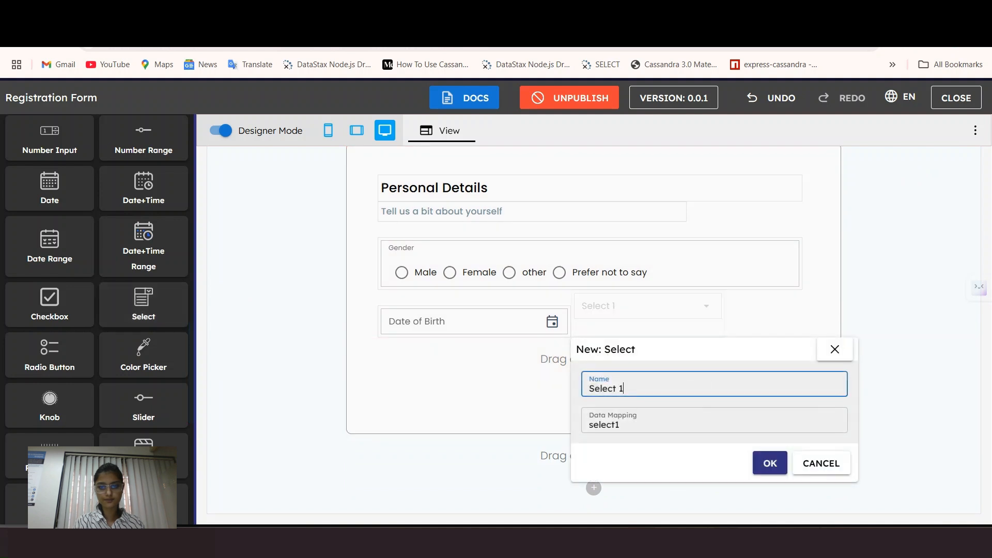
key(BackSpace)
key(BackSpace)
key(BackSpace)
key(BackSpace)
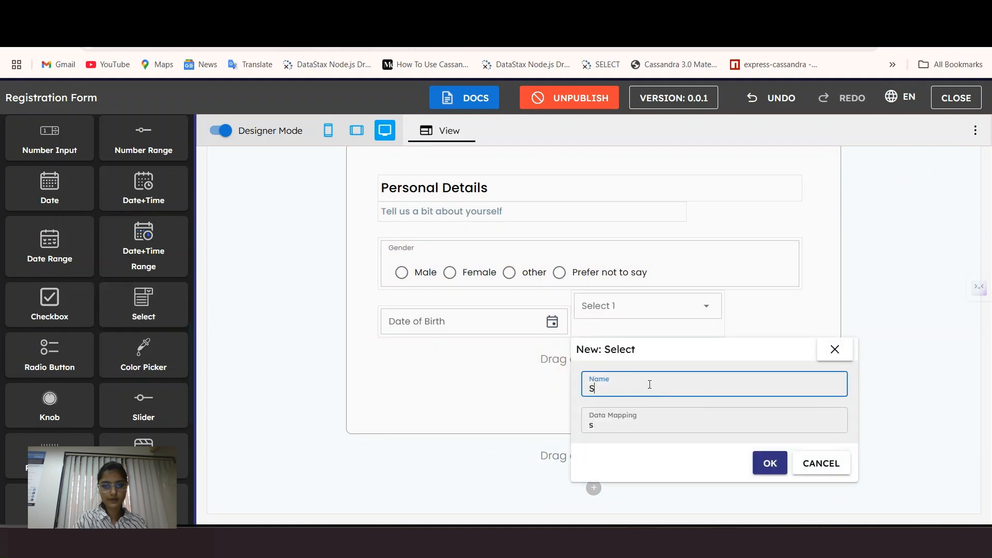
key(BackSpace)
text(Country)
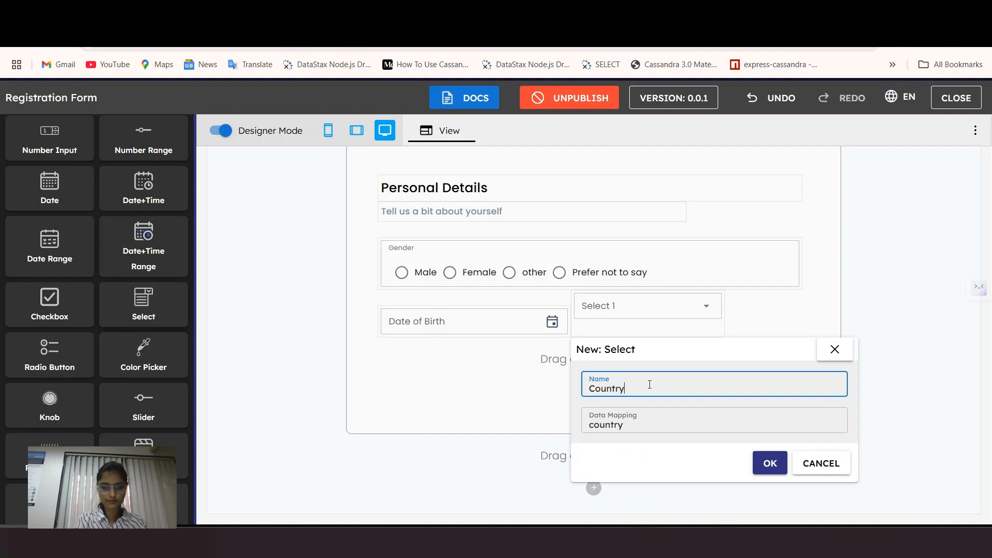
click(770, 463)
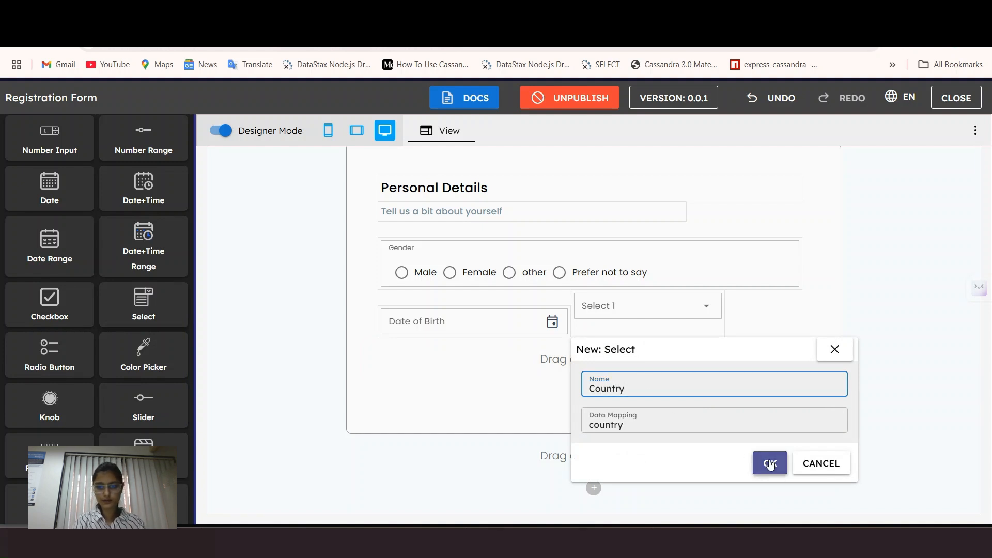
click(650, 320)
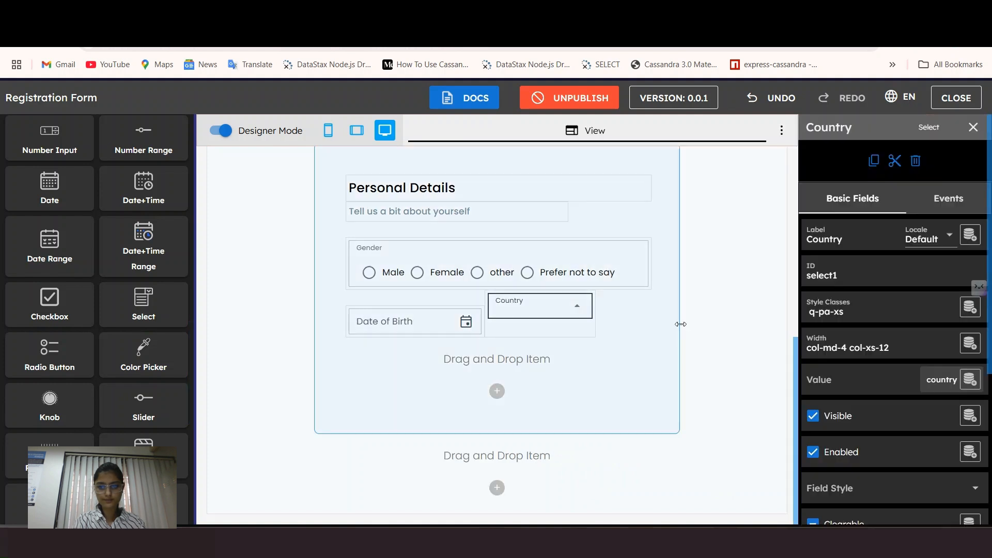
Step: Give Country large left and top margins and a 5-column desktop width
scroll(185, 282, up, 8)
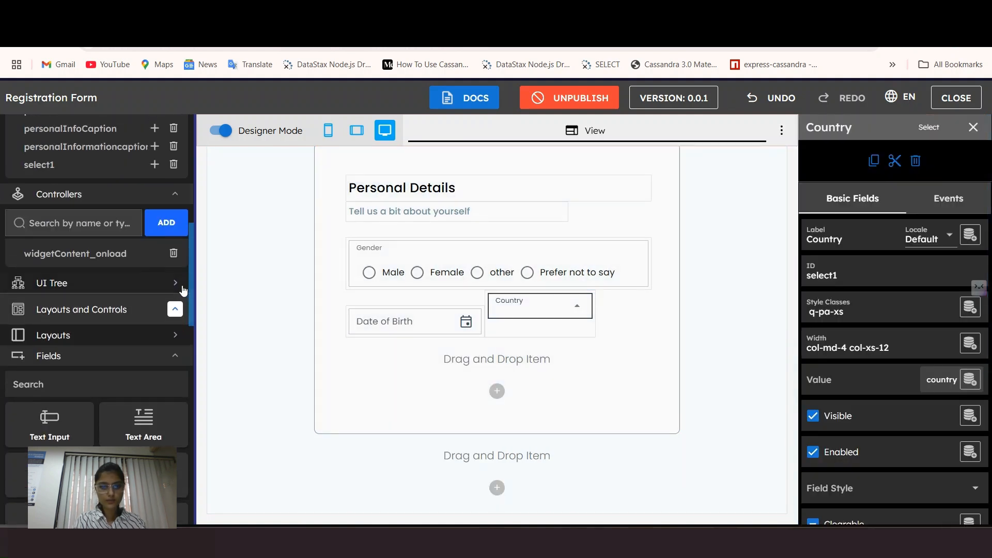
click(842, 309)
click(660, 399)
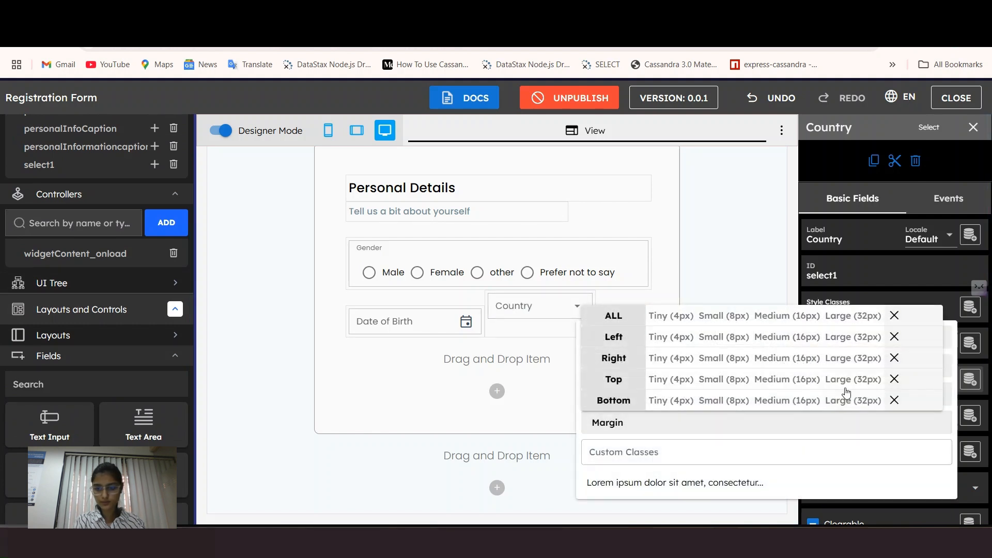
click(858, 342)
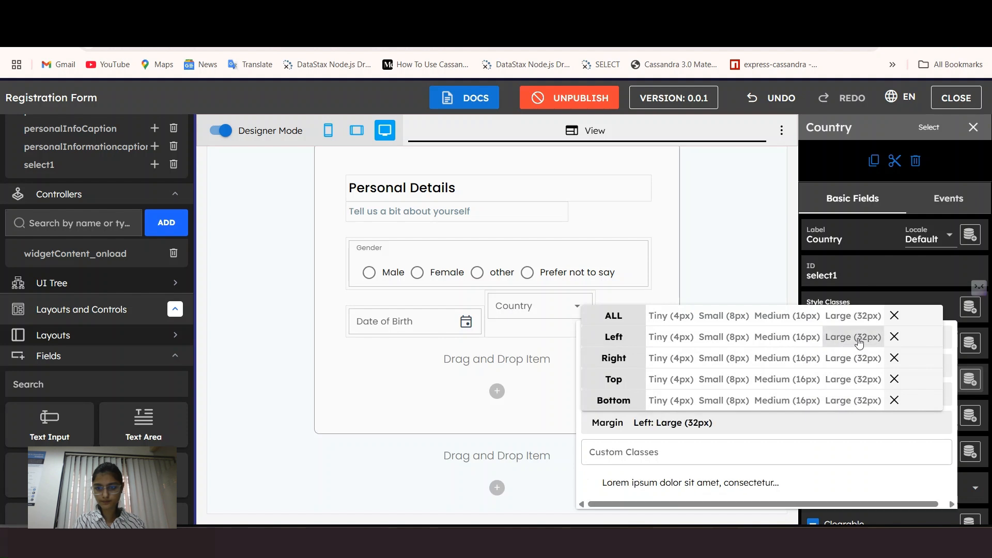
click(848, 383)
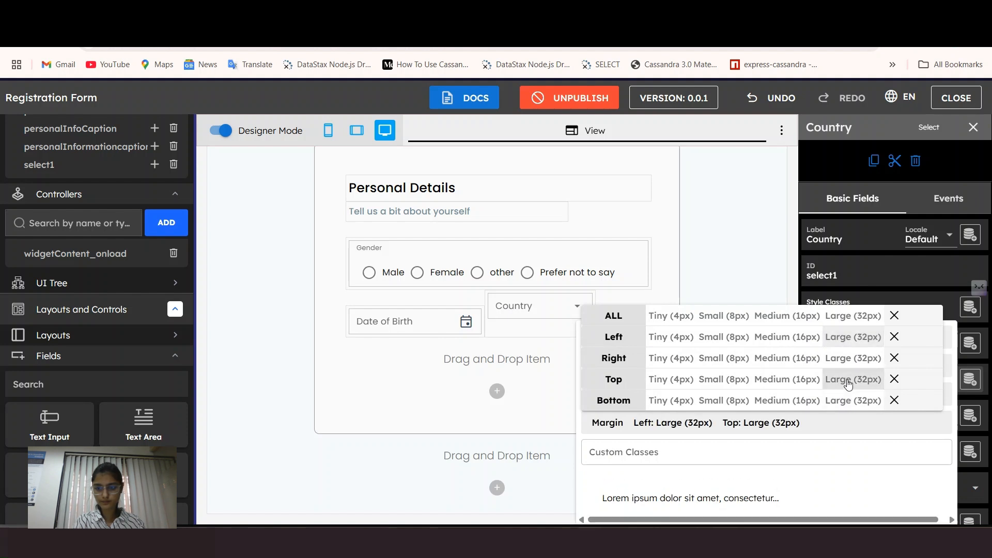
click(869, 301)
click(848, 355)
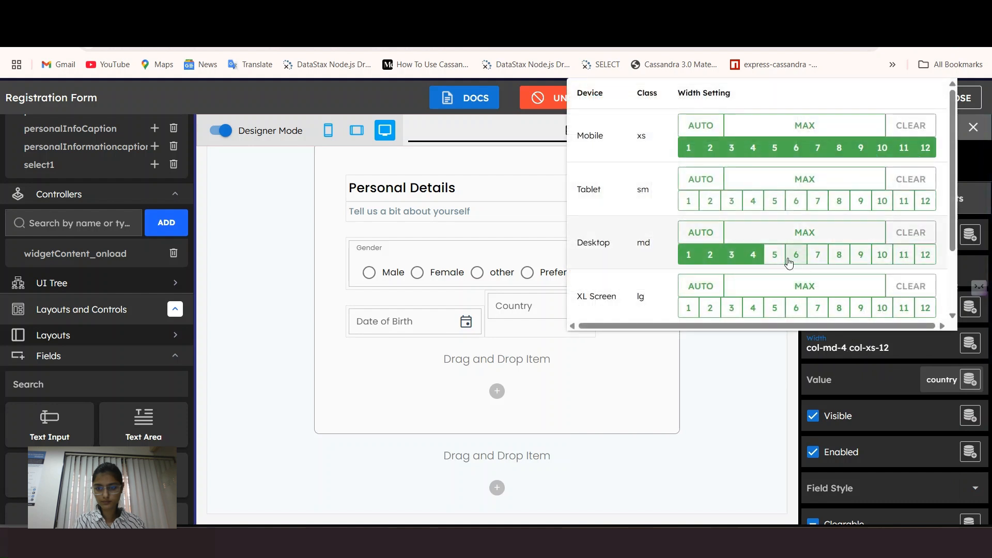
click(775, 255)
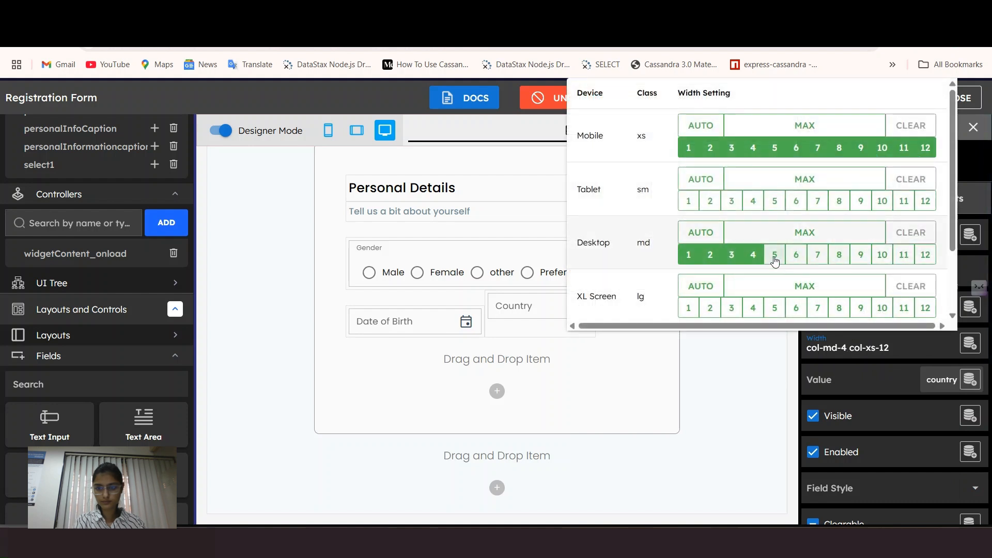
click(526, 329)
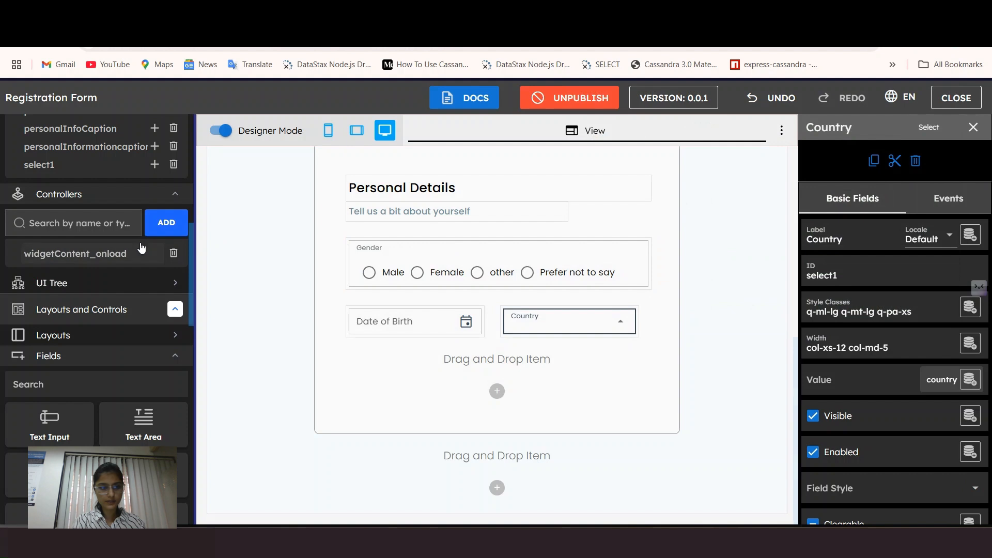
scroll(119, 248, up, 8)
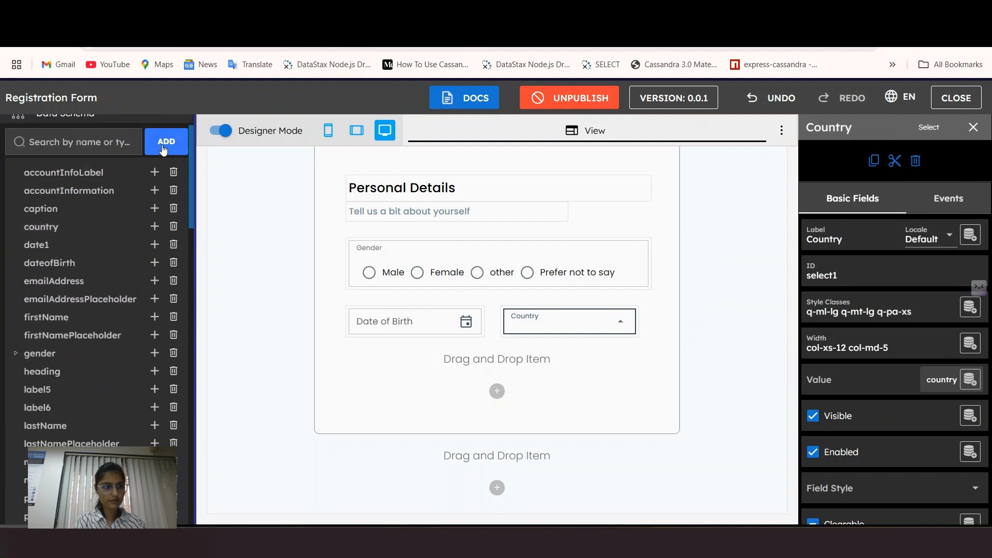
Step: Add an Array entry with data path 'countryList' to the data schema
click(164, 150)
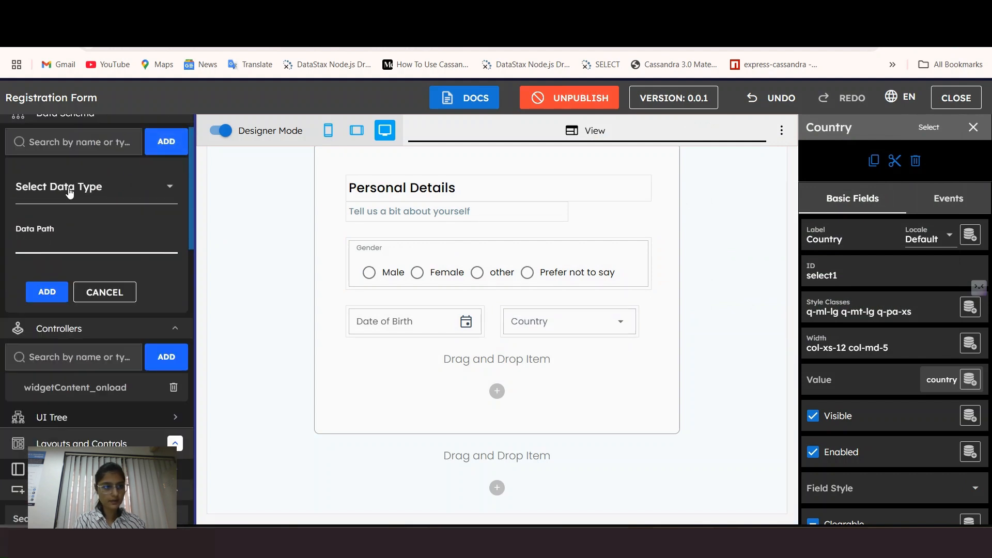
click(73, 187)
click(64, 258)
click(64, 235)
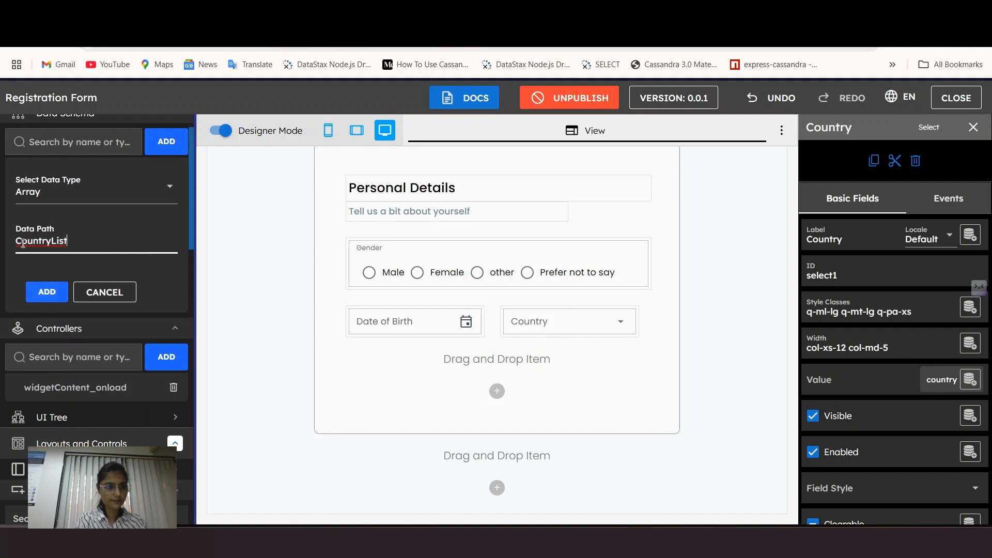
click(23, 240)
key(BackSpace)
text(c)
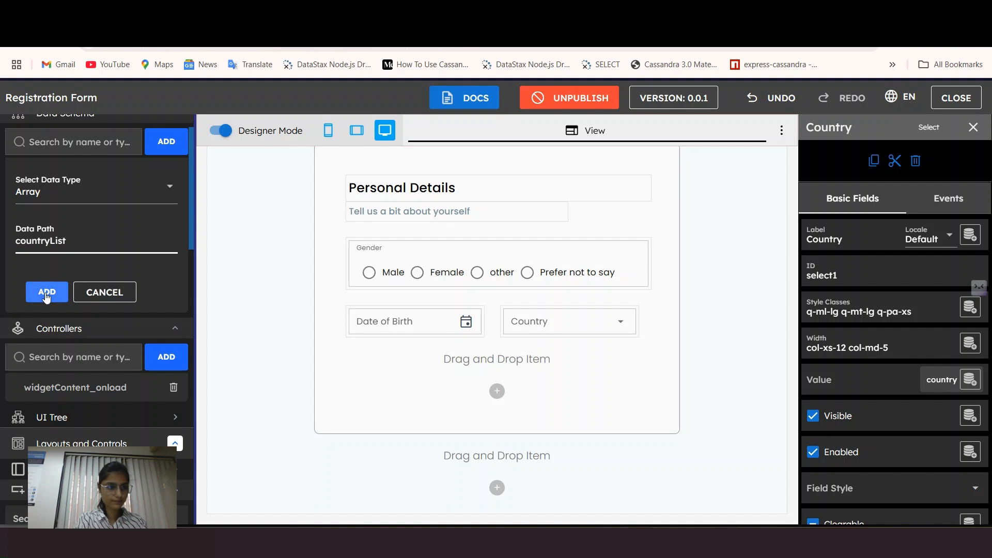
click(45, 292)
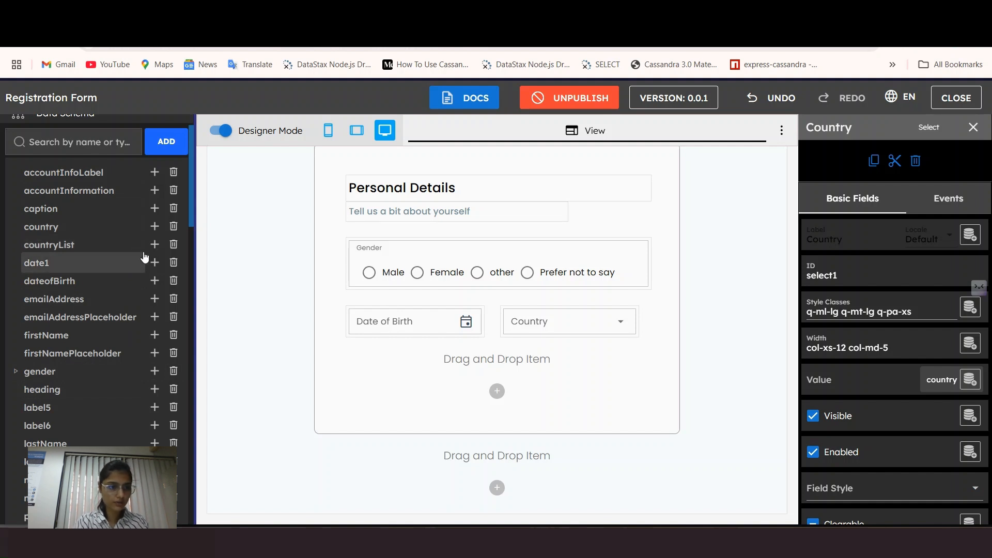
click(52, 245)
Step: Set countryList items to Text and add a Text 'label' field under country
click(839, 320)
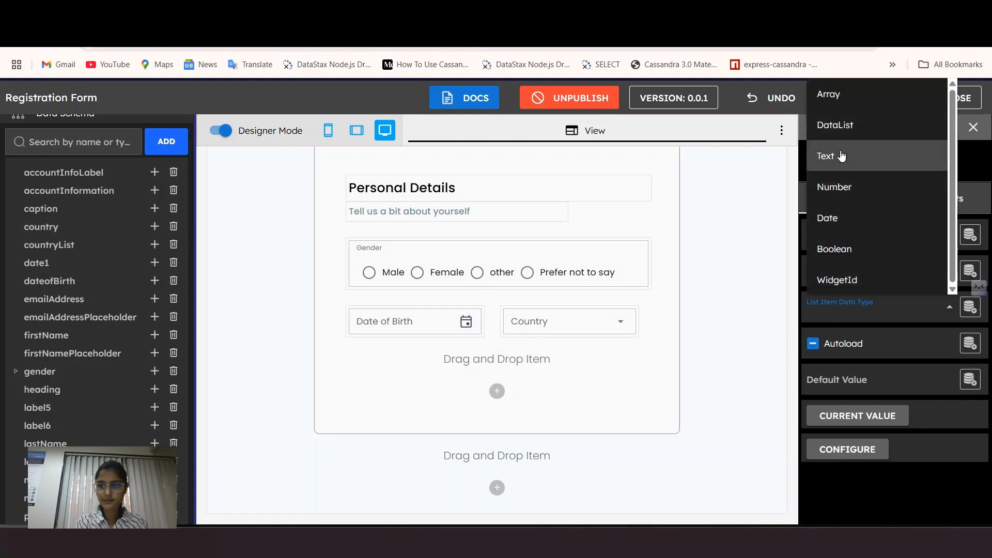
click(840, 156)
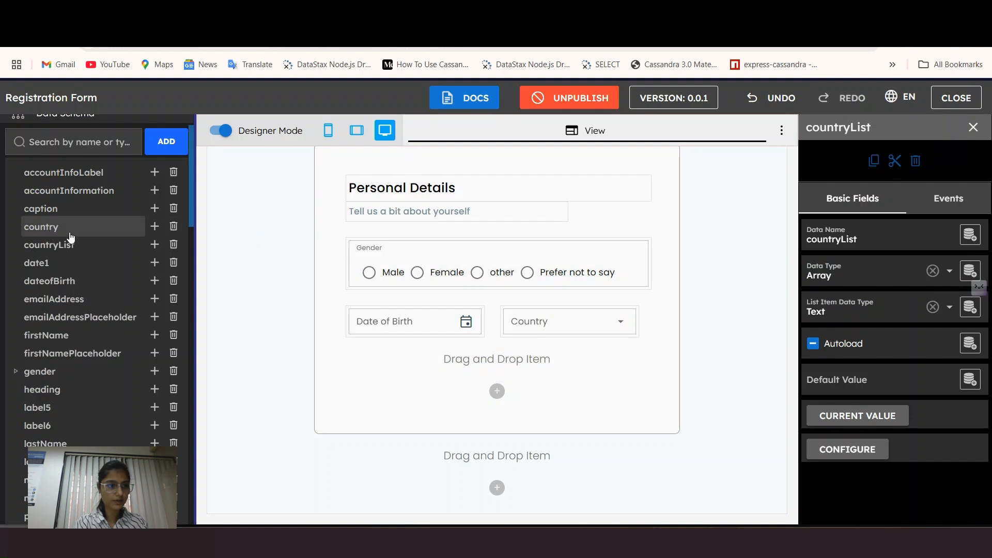
click(155, 226)
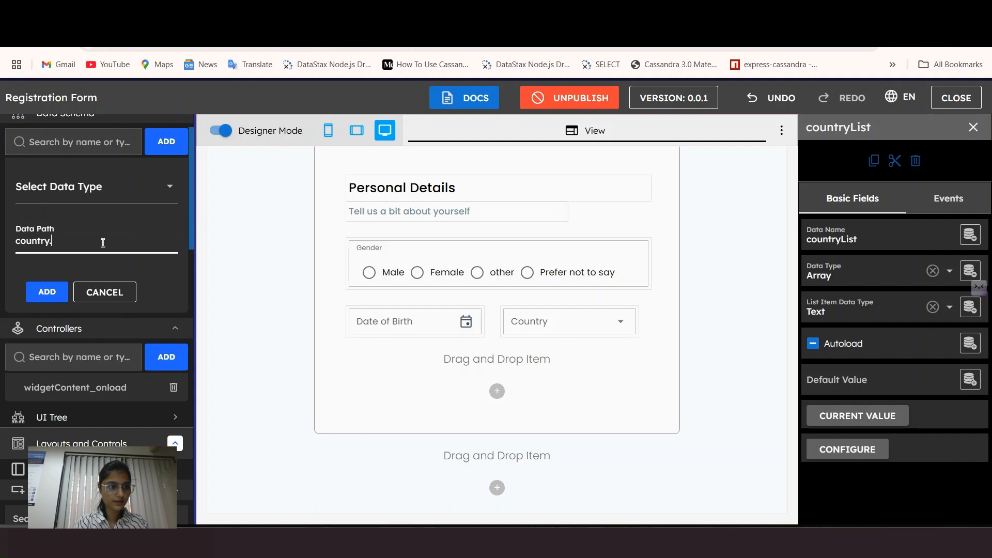
click(51, 190)
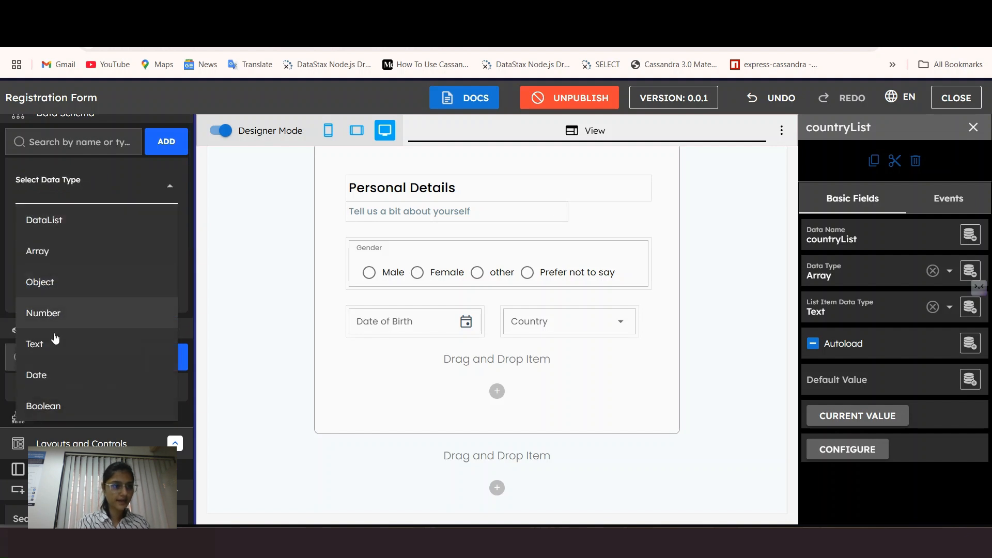
click(53, 342)
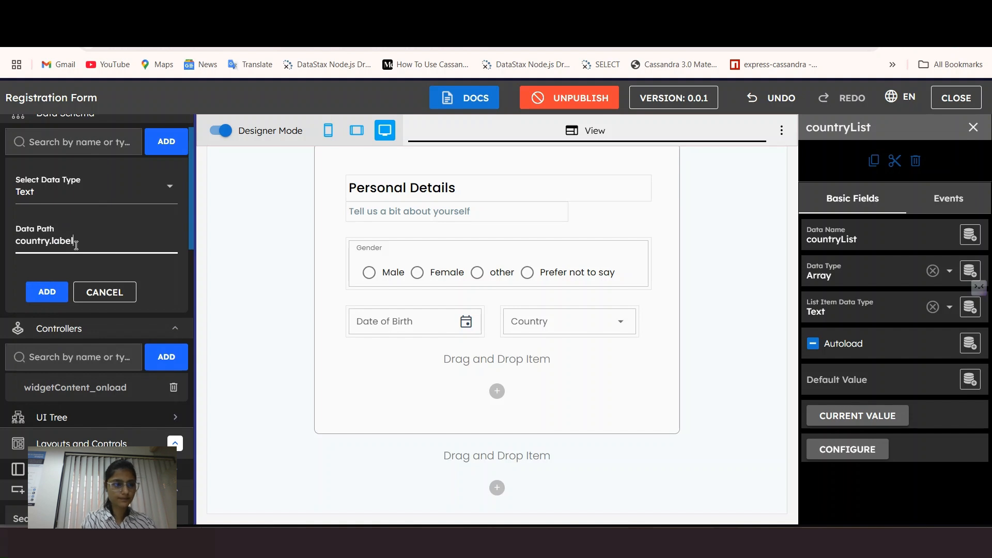
click(47, 292)
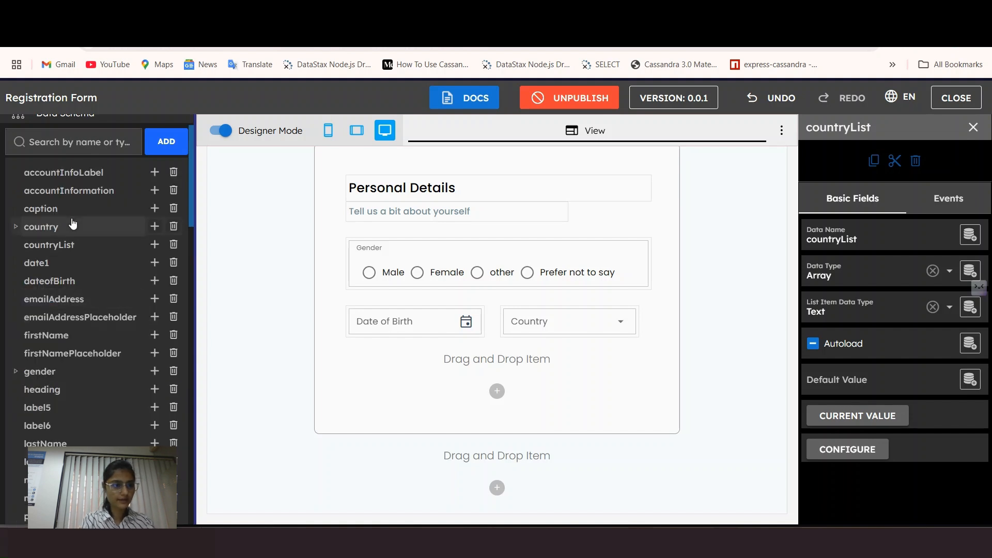
click(13, 226)
Step: Add a Text 'value' field under country, then open the widgetContent_onload code
click(154, 227)
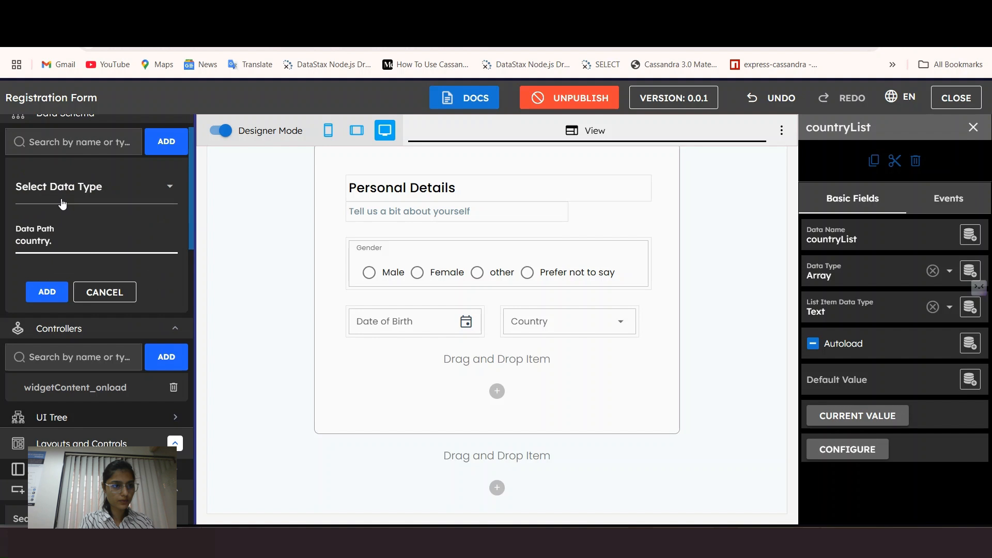
click(63, 203)
click(26, 346)
click(71, 241)
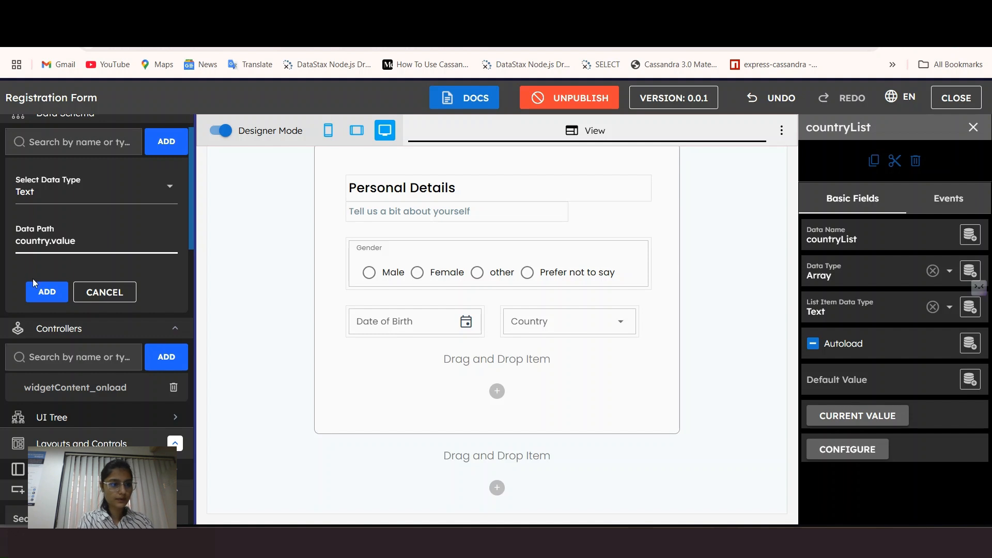
click(43, 292)
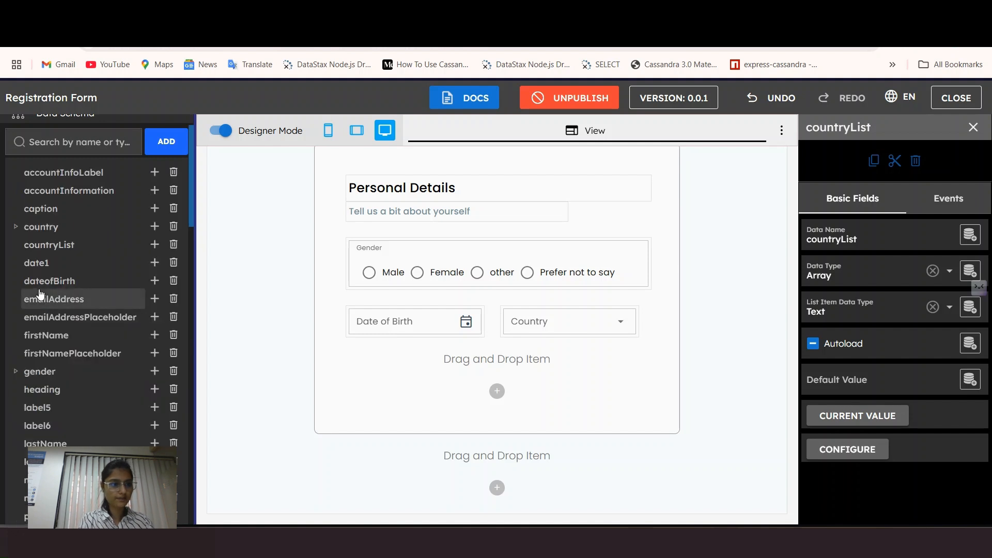
click(16, 228)
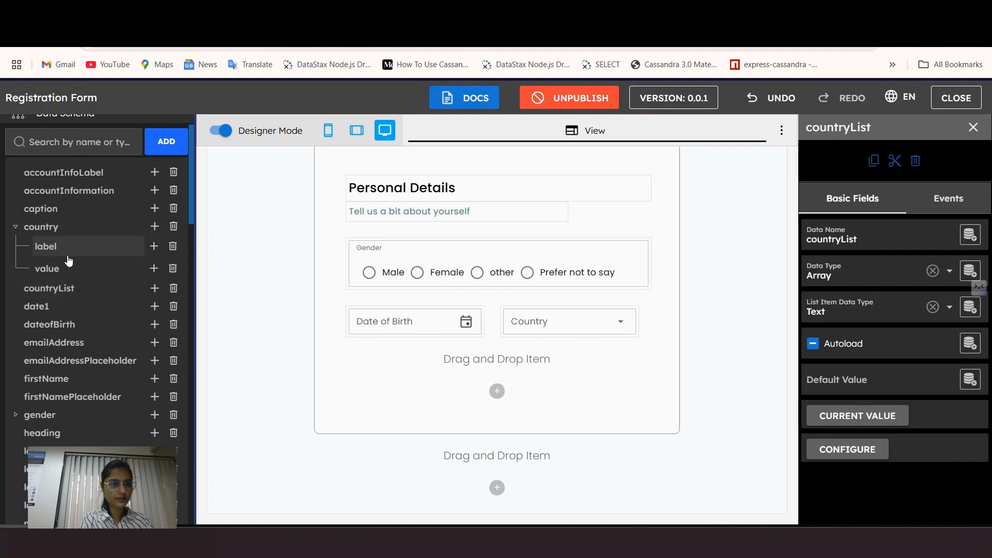
click(16, 227)
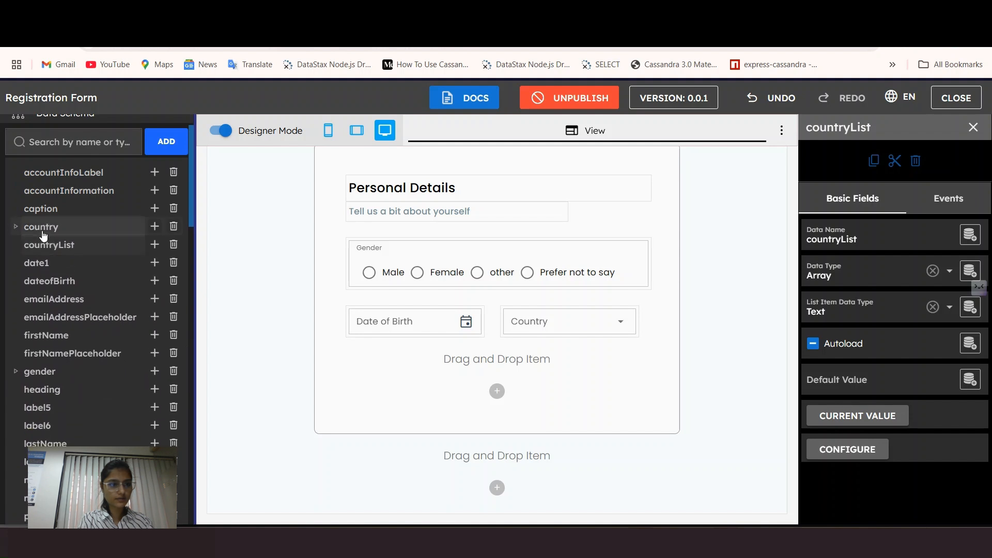
click(589, 341)
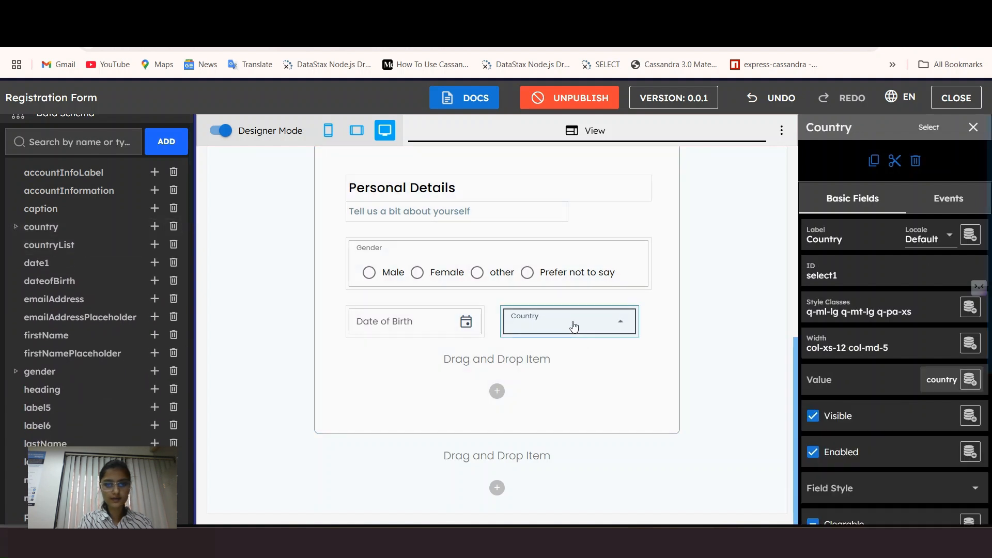
scroll(113, 285, down, 2)
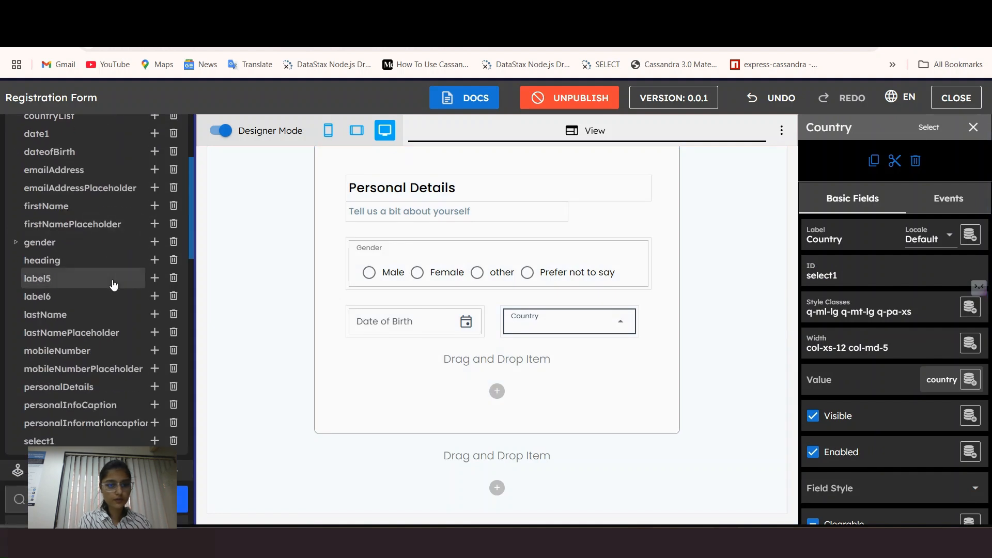
scroll(111, 310, down, 3)
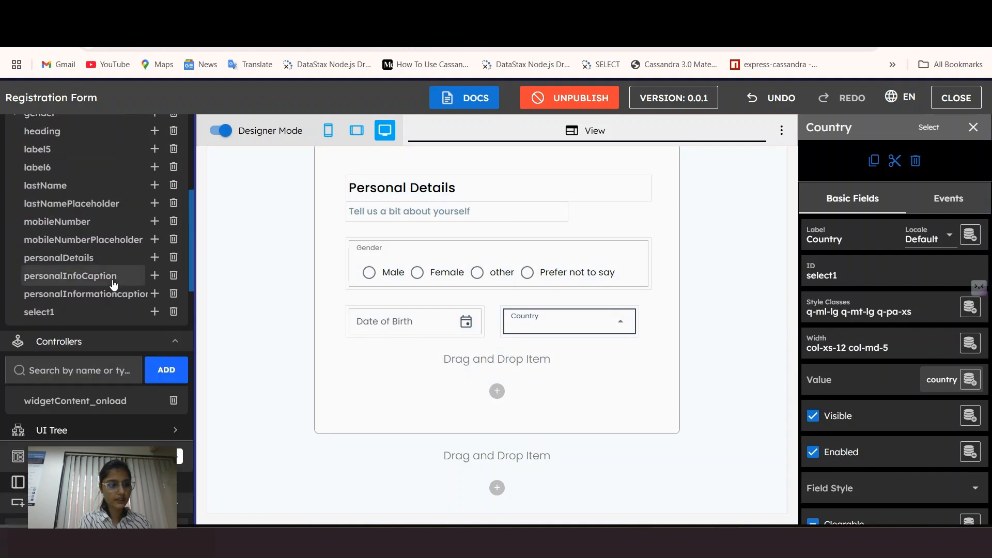
click(83, 336)
Step: Paste the countryList array (India, Japan, United States) after the gender list in the onload code
scroll(361, 455, down, 1)
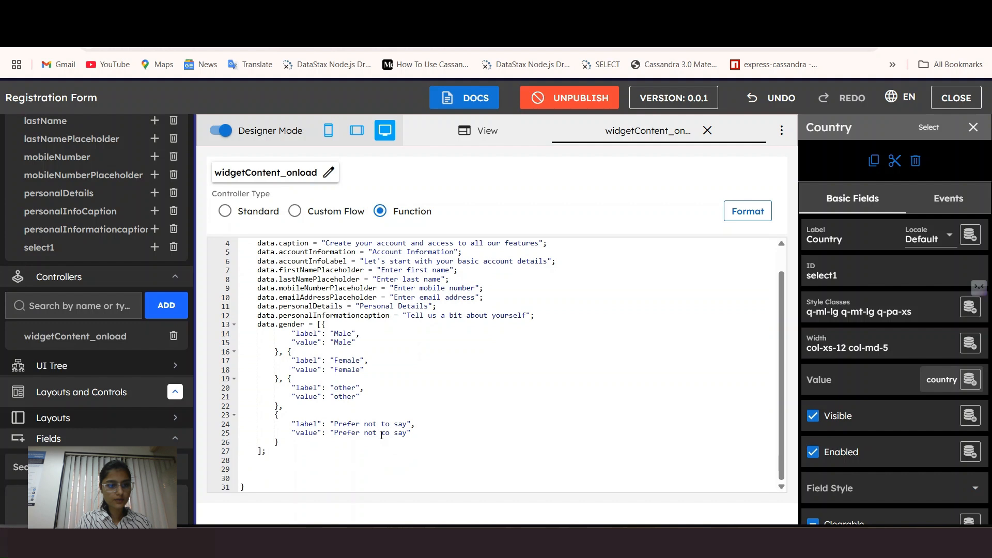
click(284, 453)
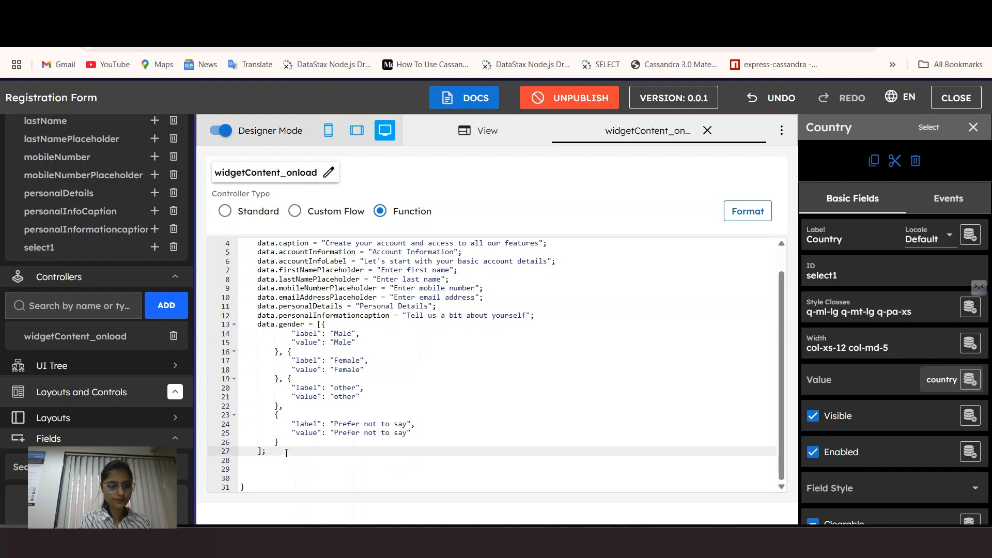
key(Return)
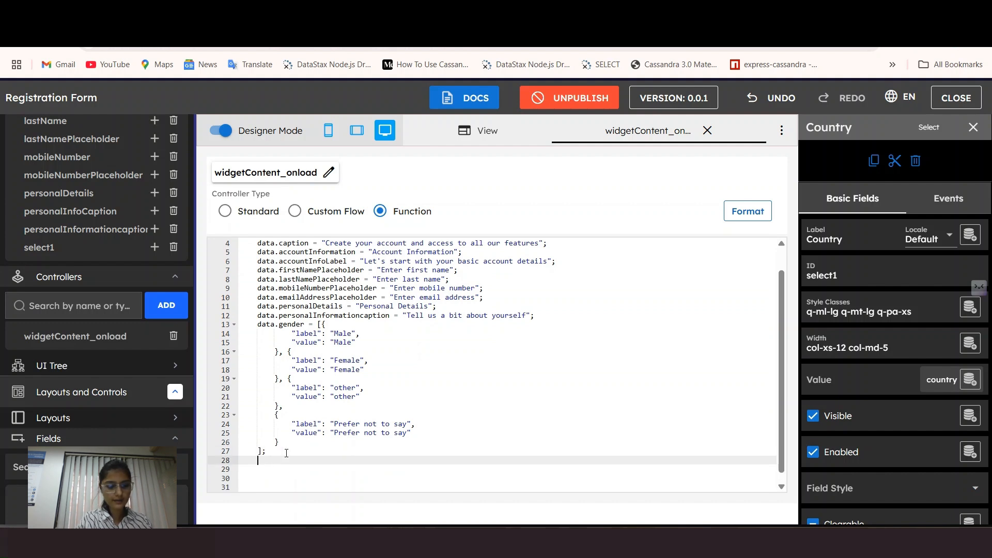
key(super+v)
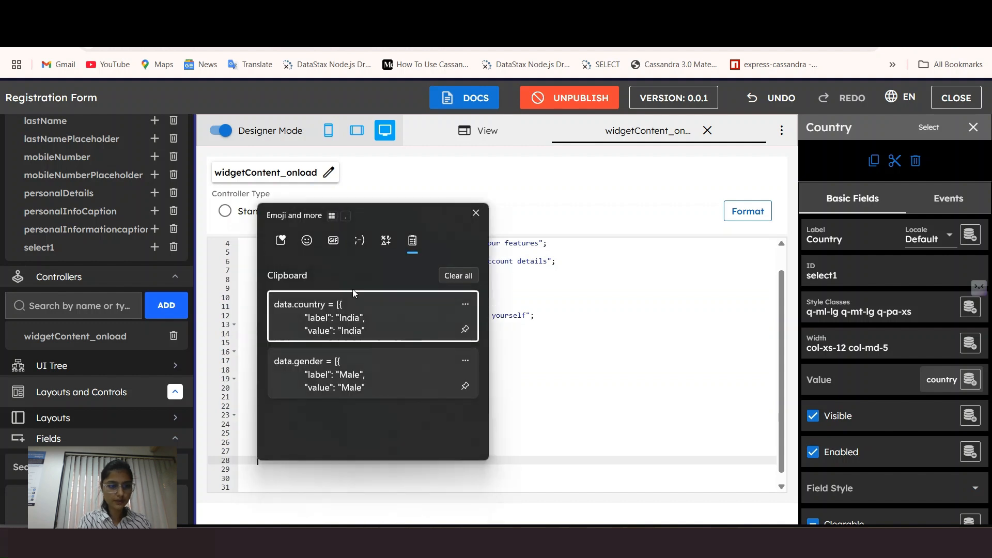
click(328, 313)
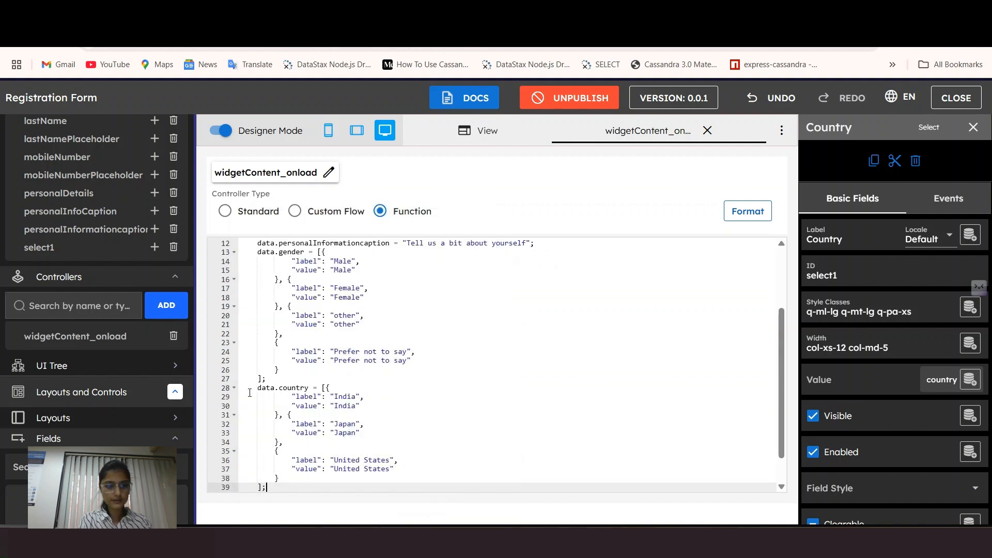
scroll(294, 416, down, 2)
shift+click(255, 352)
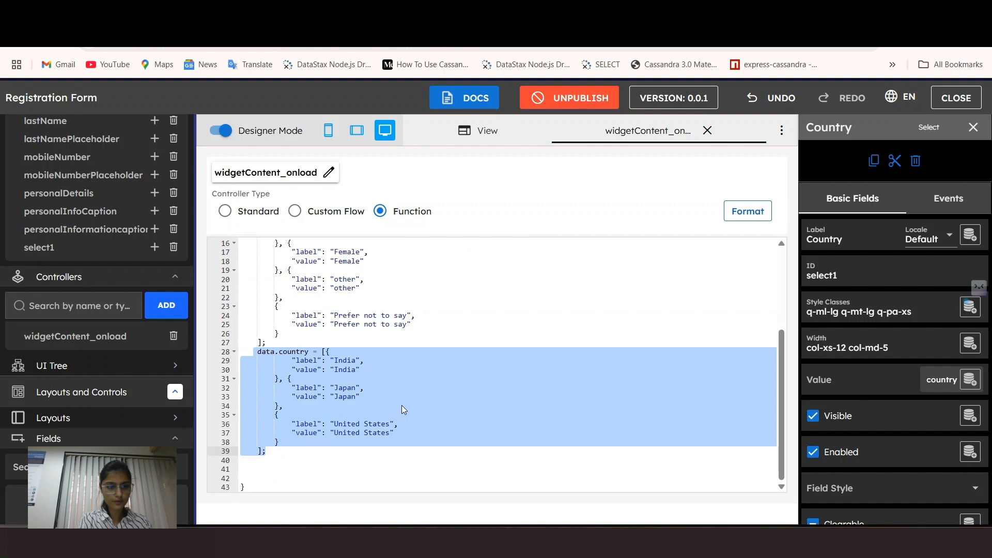
click(413, 398)
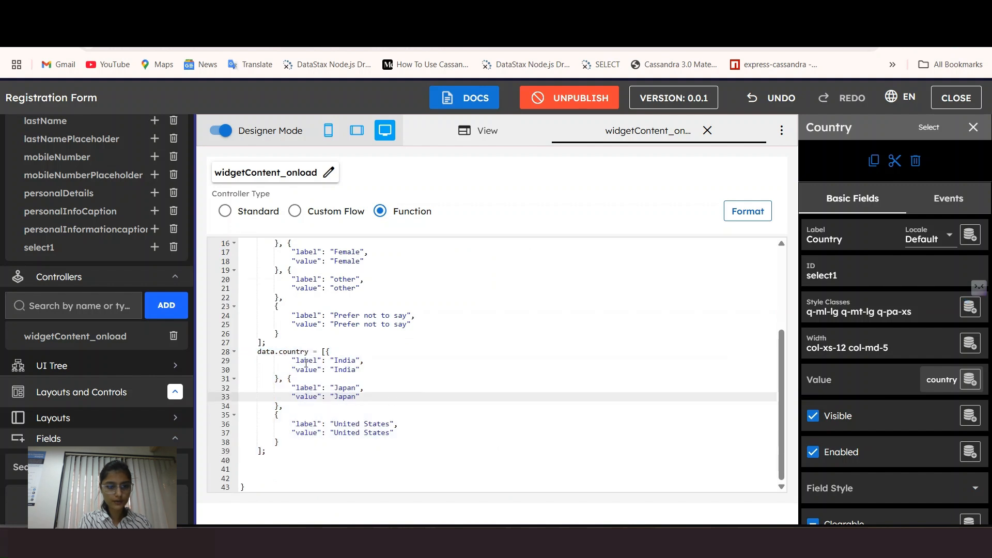
drag(289, 361, 369, 375)
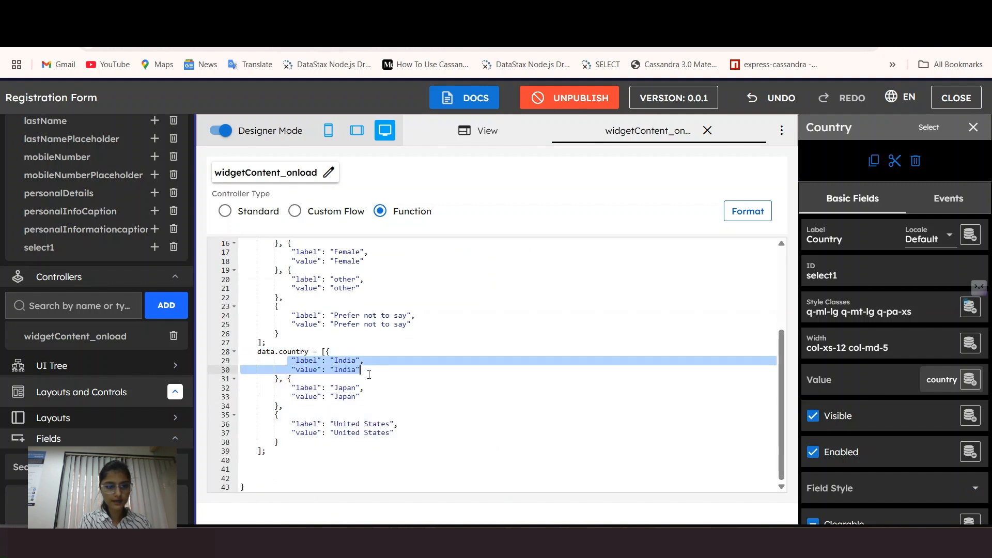
click(420, 432)
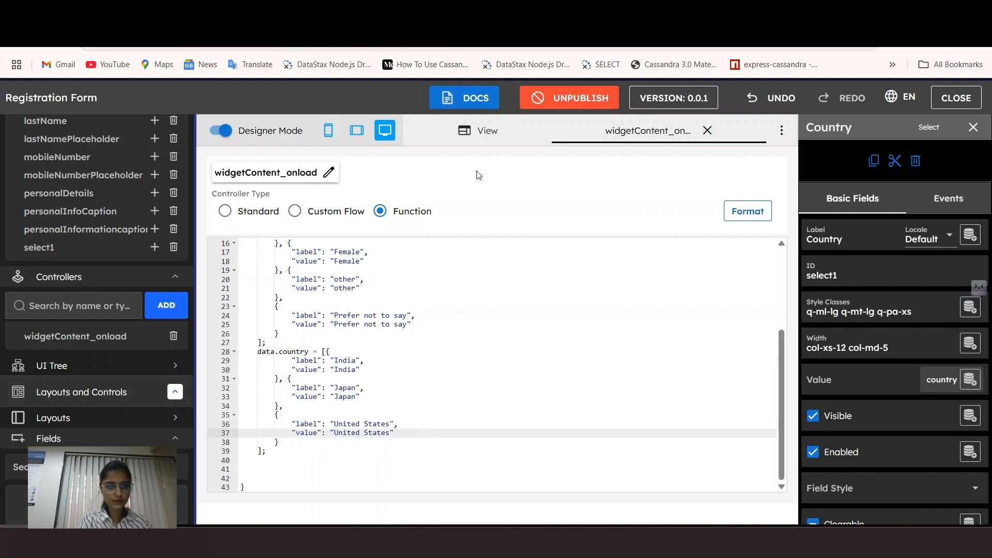
click(706, 131)
Step: Recheck the countryList block in the code, then open the Country dropdown to verify its options
scroll(479, 319, down, 5)
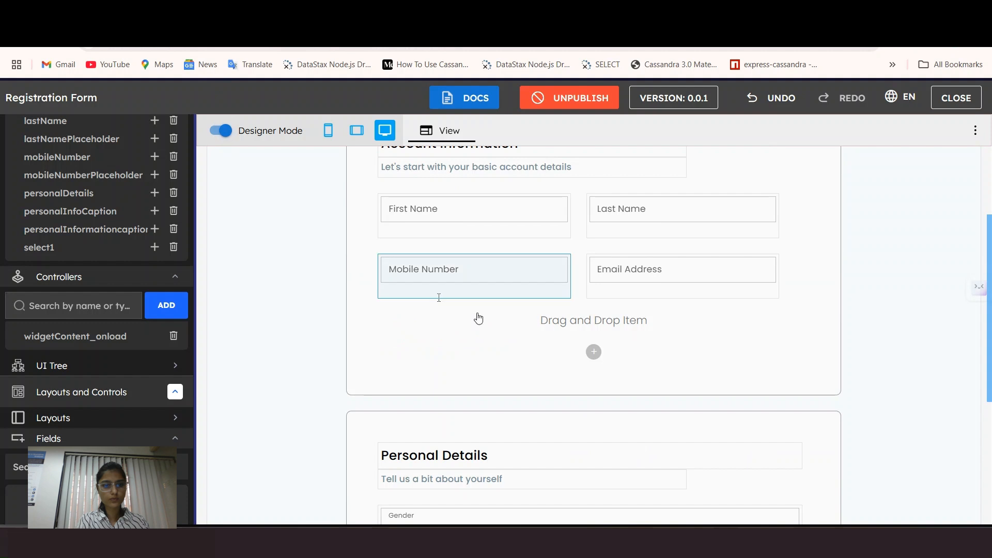
scroll(479, 318, down, 5)
click(93, 335)
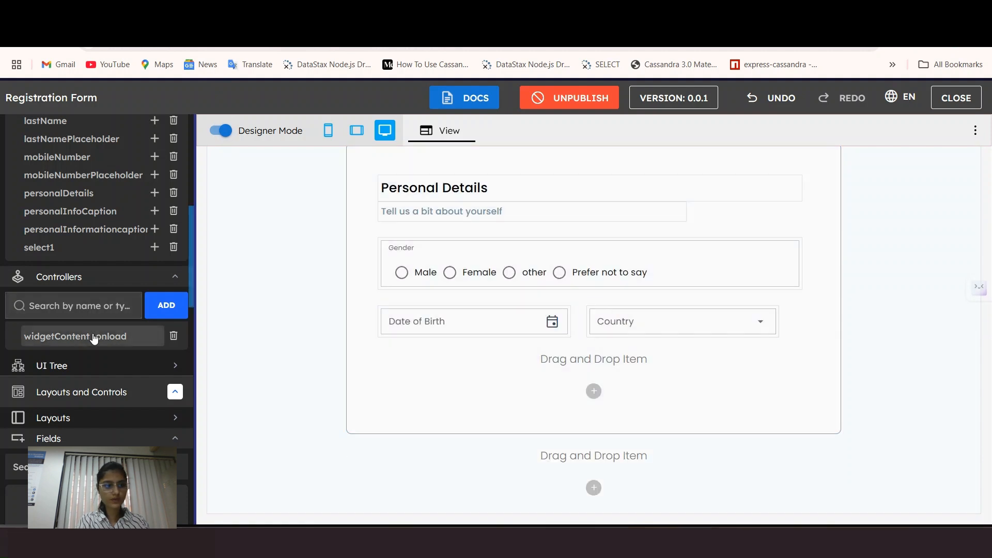
scroll(251, 371, down, 3)
drag(255, 370, 315, 474)
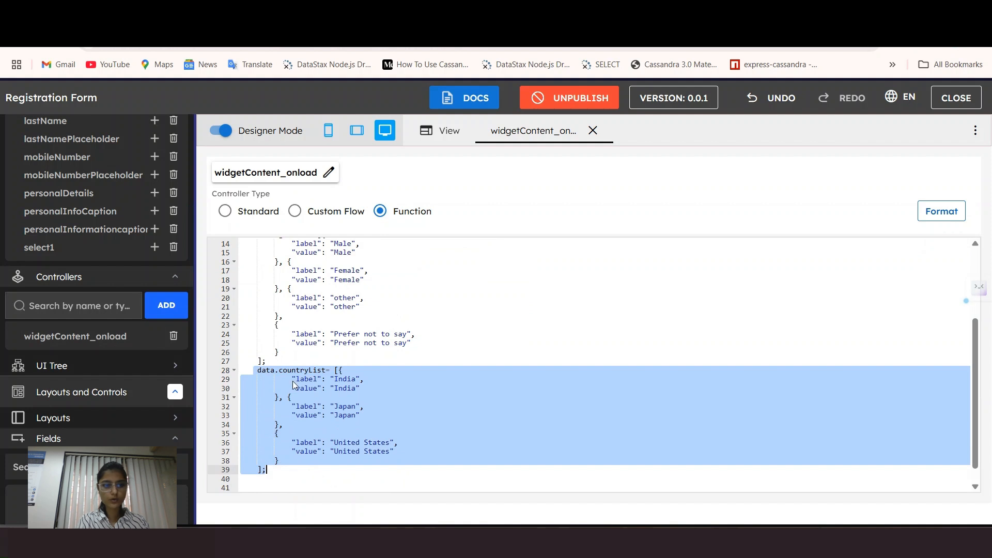
click(440, 408)
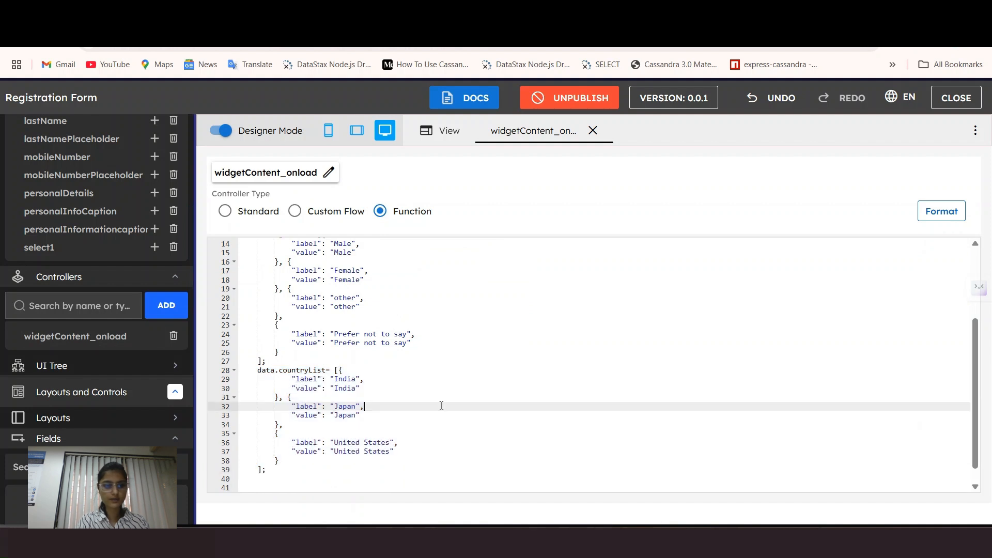
click(433, 133)
scroll(646, 371, down, 5)
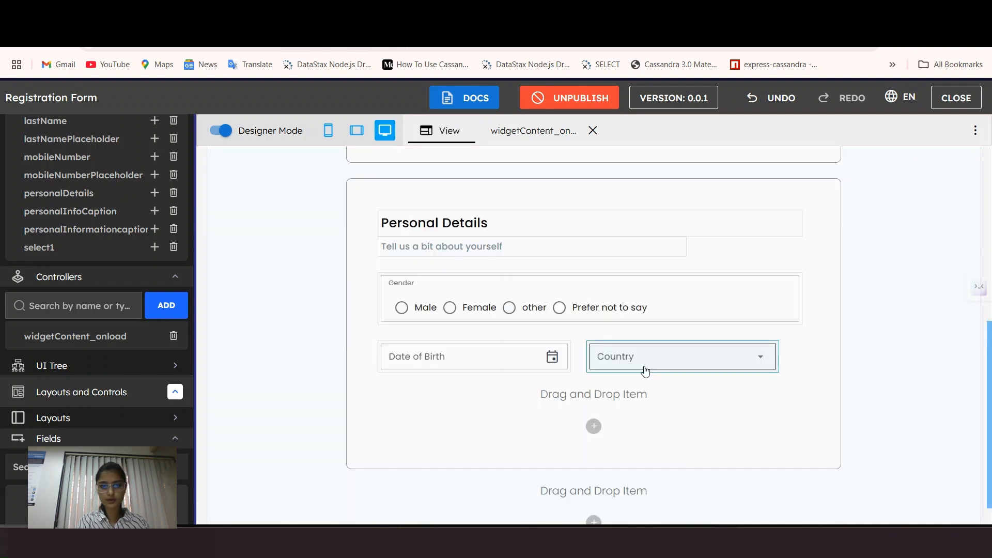
click(645, 371)
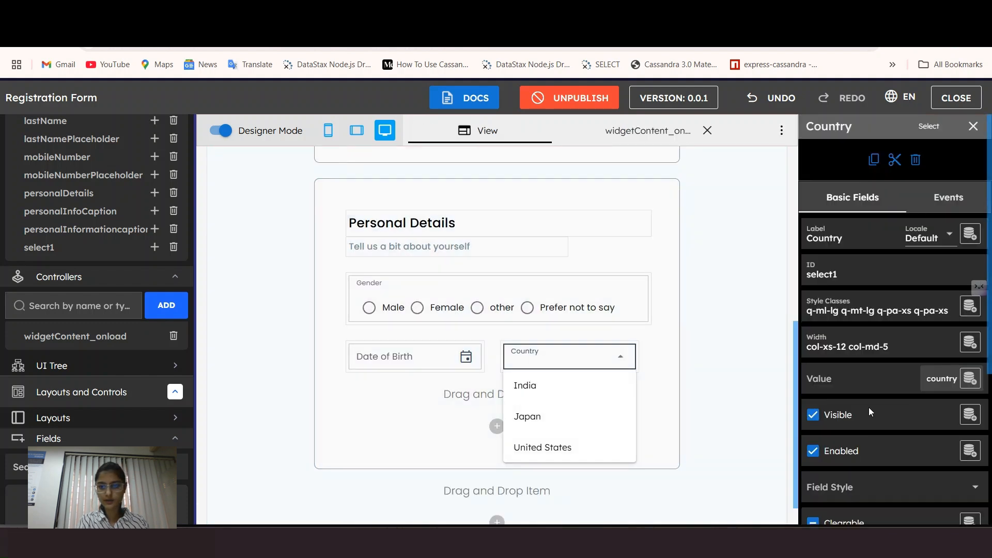
scroll(953, 310, down, 2)
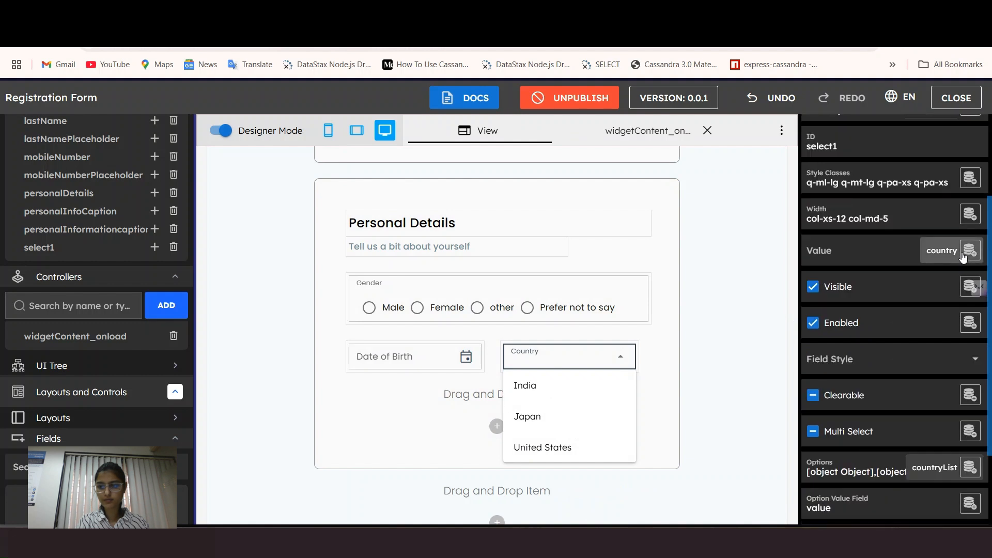
Step: Test the Country dropdown by choosing India, then Japan
scroll(967, 372, down, 2)
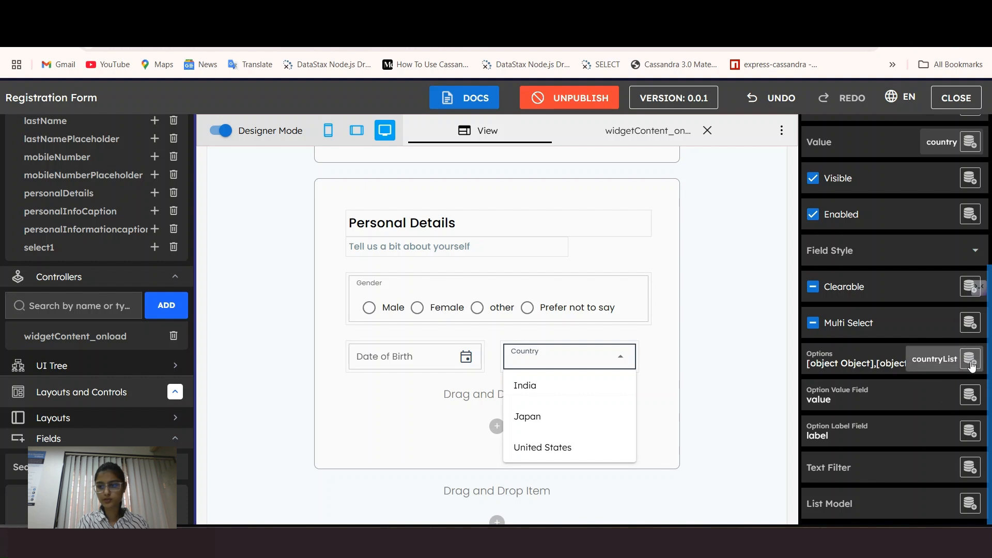
click(971, 362)
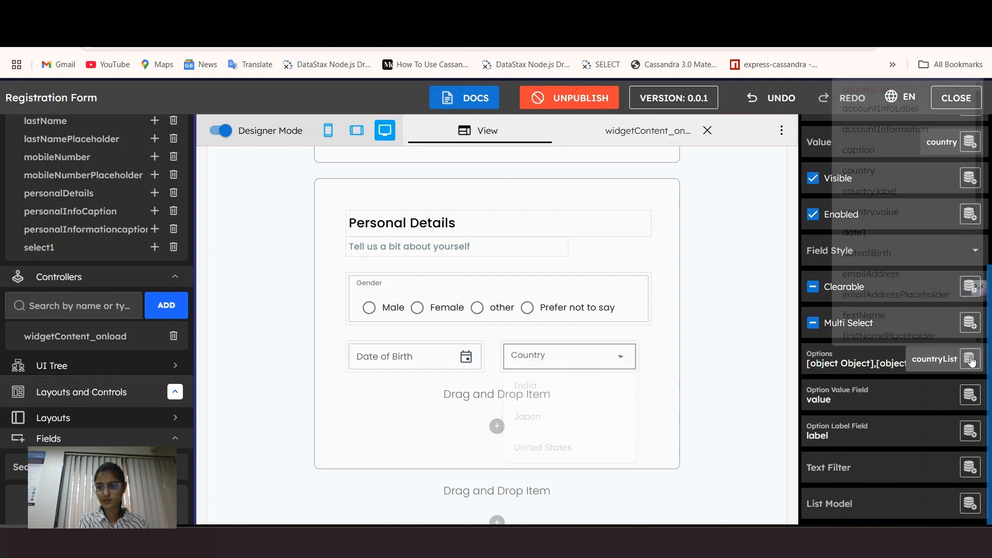
click(951, 357)
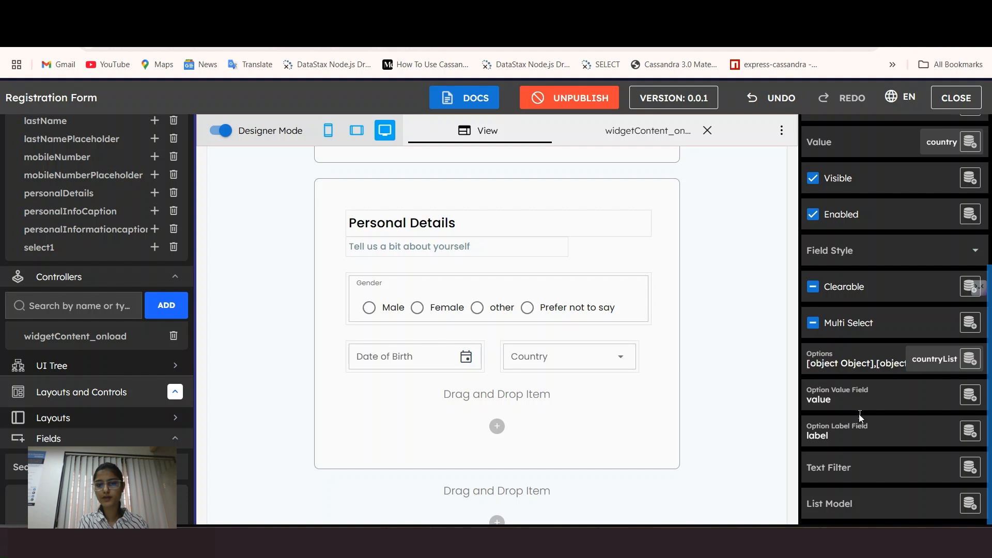
click(584, 360)
click(587, 364)
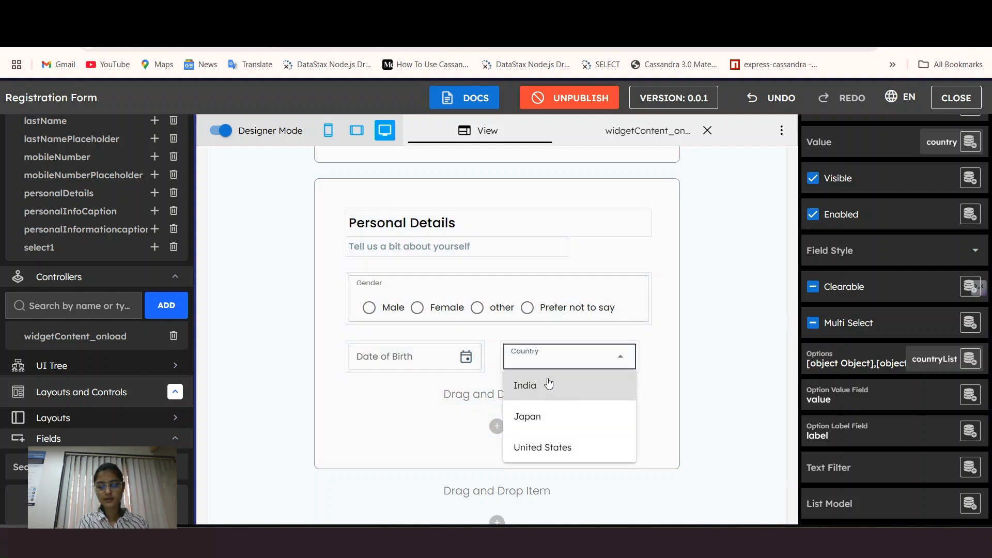
click(548, 388)
click(556, 356)
click(523, 415)
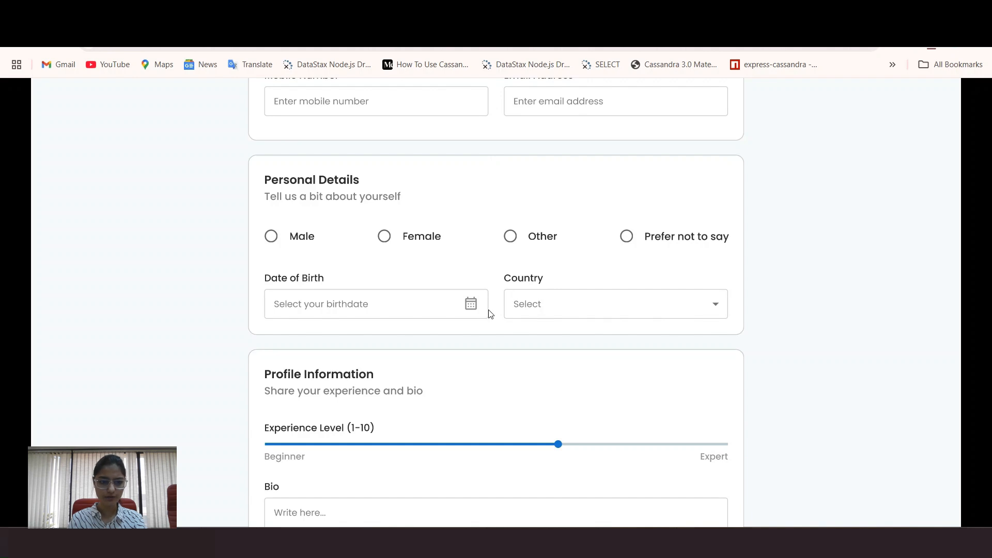
Step: Scroll down to the Profile Information card with its Experience Level slider and Bio box
scroll(490, 314, down, 3)
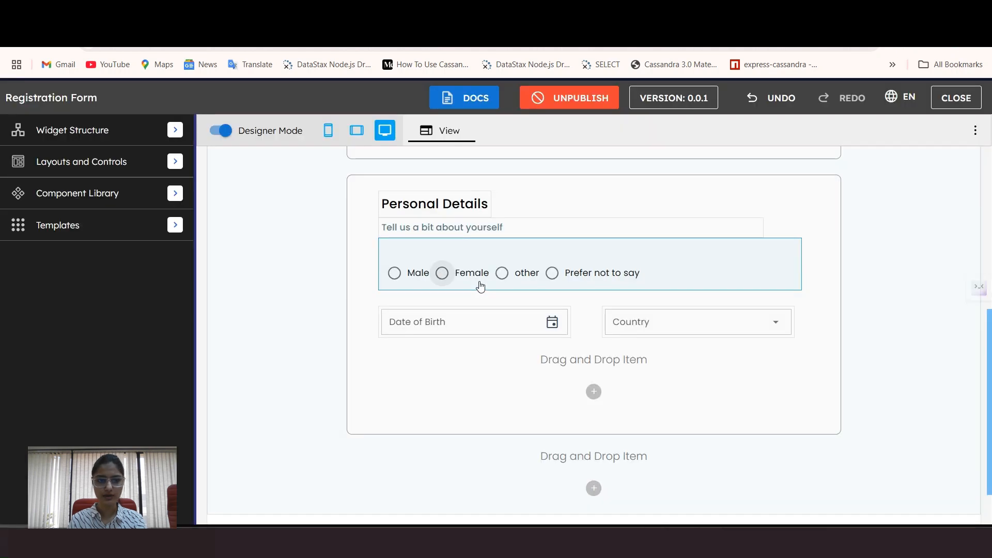
Step: Place a new Cell below Personal Details with classes q-pa-lg and q-mt-lg
click(82, 162)
click(51, 187)
drag(49, 256, 496, 414)
click(469, 465)
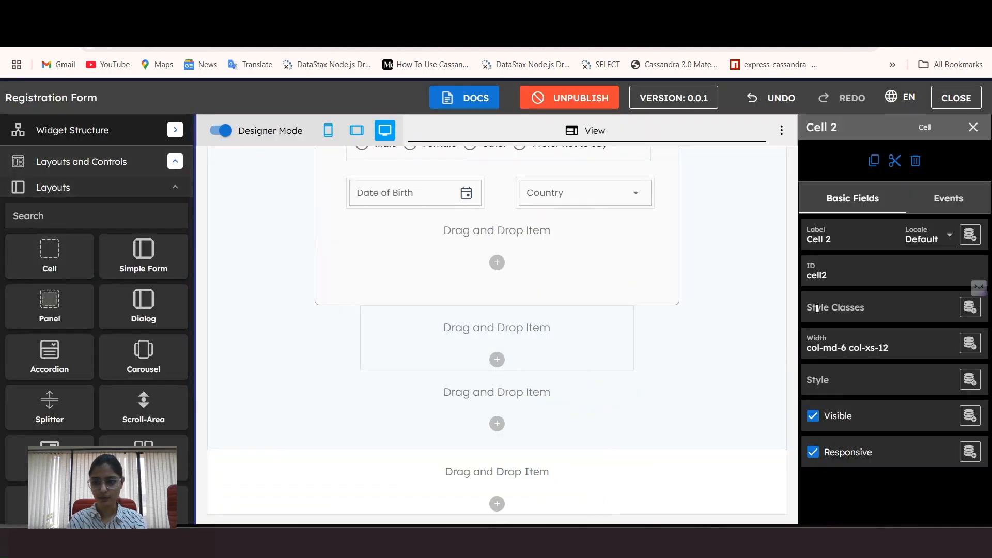
click(837, 305)
click(827, 395)
click(853, 416)
key(Escape)
click(646, 422)
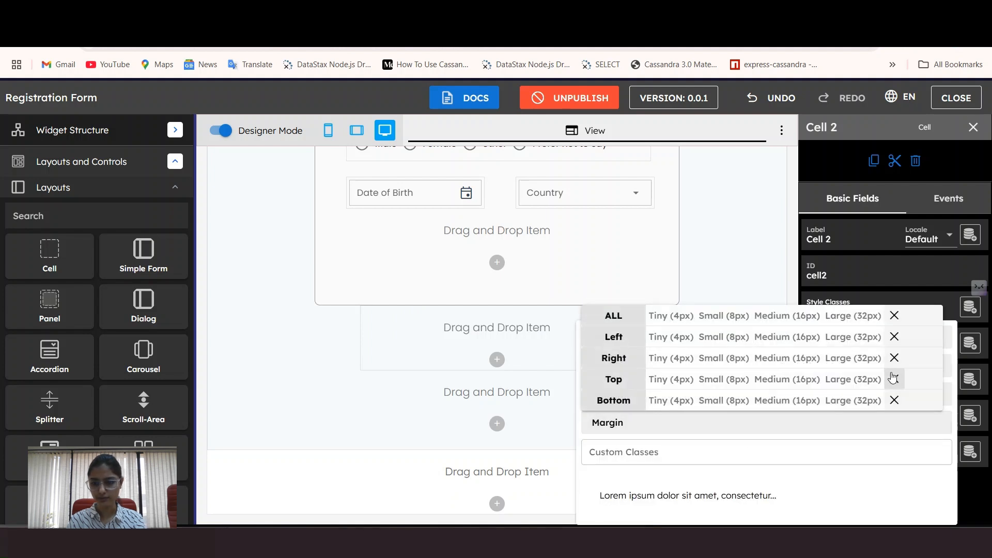
click(853, 379)
key(Escape)
key(Escape)
Step: Set the cell style to border:1px solid #969494;border-radius:8px;padding-bottom:50px;
click(835, 381)
text(border:1px solid #969494)
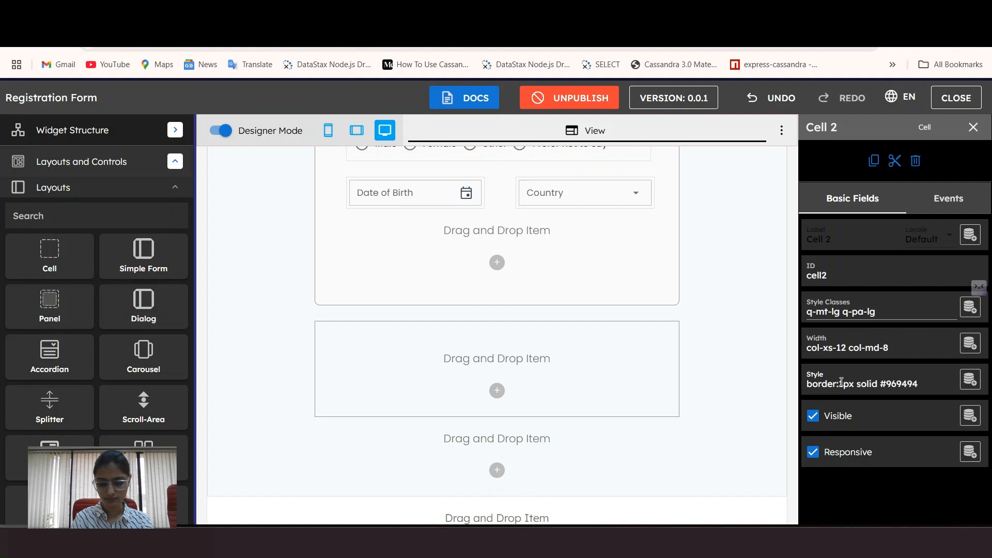
text(;border-radius:8px;padding-v)
key(BackSpace)
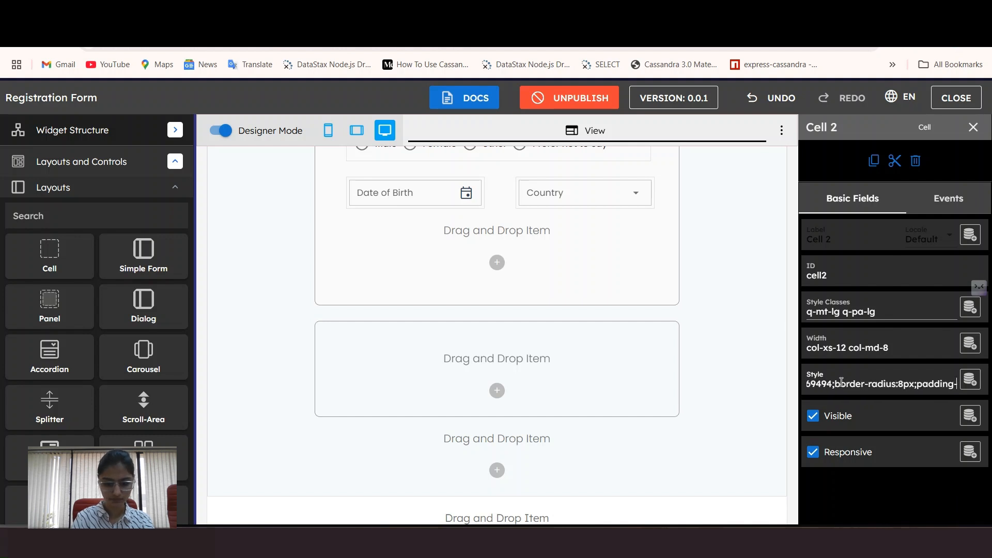
text(bottom:50px;)
click(597, 395)
Step: Drop a Label into the new card
click(129, 187)
drag(49, 323, 361, 362)
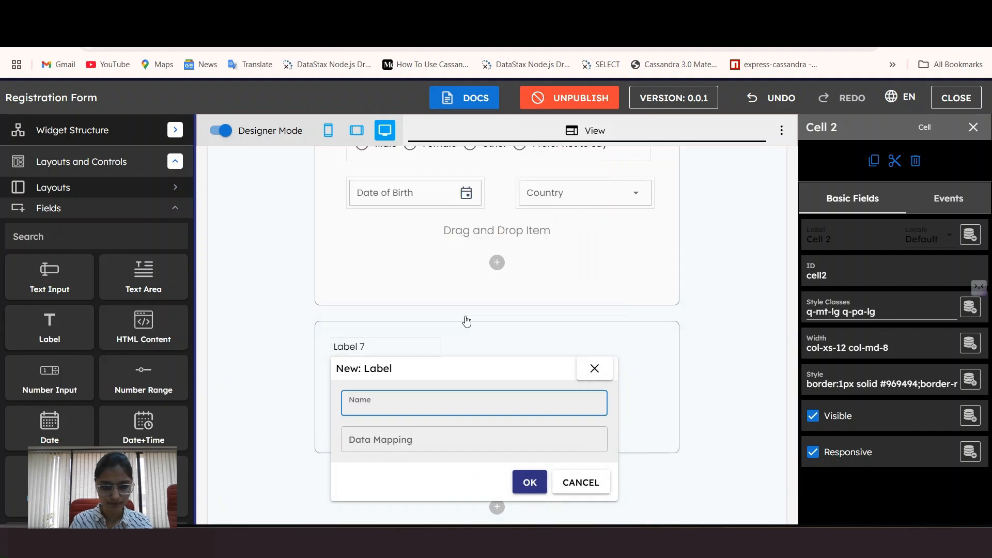
click(398, 346)
Step: Replace the unnamed label with a new label named ProfileInfo
click(915, 161)
drag(49, 323, 455, 357)
text(ProfileInfo)
key(Return)
click(406, 352)
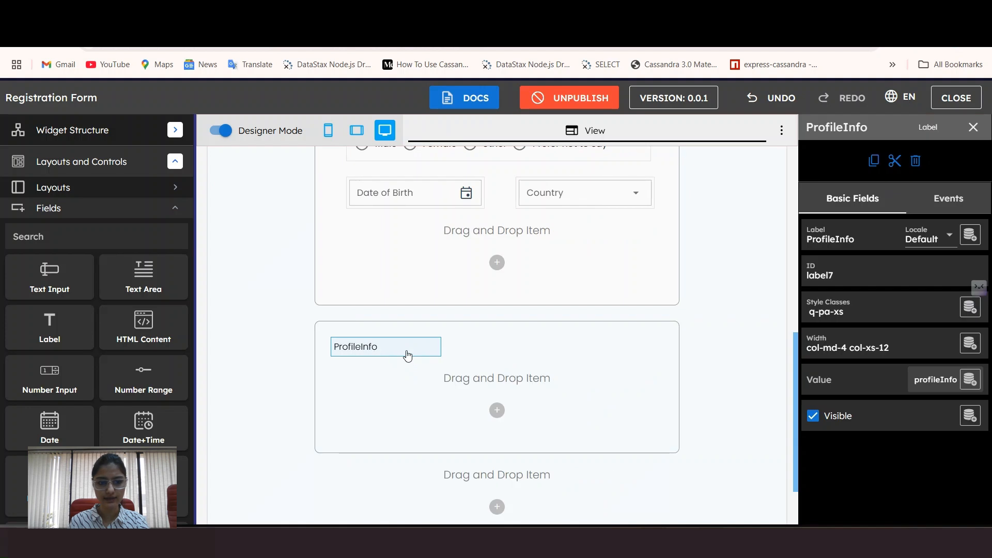
Step: Style the ProfileInfo heading as h6, medium weight, with a left margin
click(877, 310)
click(689, 368)
scroll(691, 273, down, 5)
click(697, 269)
click(829, 370)
click(831, 266)
click(847, 431)
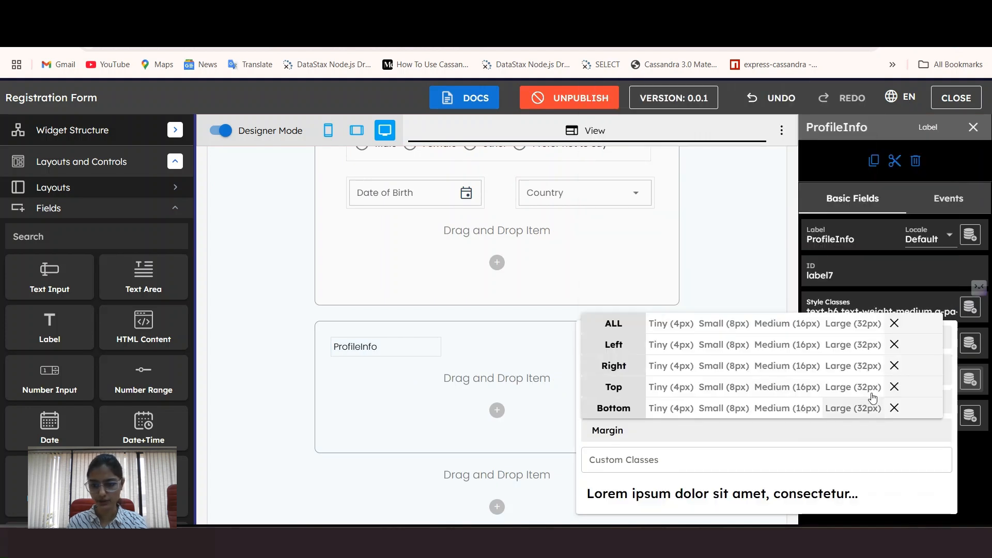
click(851, 344)
click(394, 357)
Step: Paste the profileInfo text assignment into widgetContent_onload and format the code
click(176, 130)
click(93, 157)
scroll(80, 296, down, 6)
click(50, 417)
scroll(85, 381, down, 4)
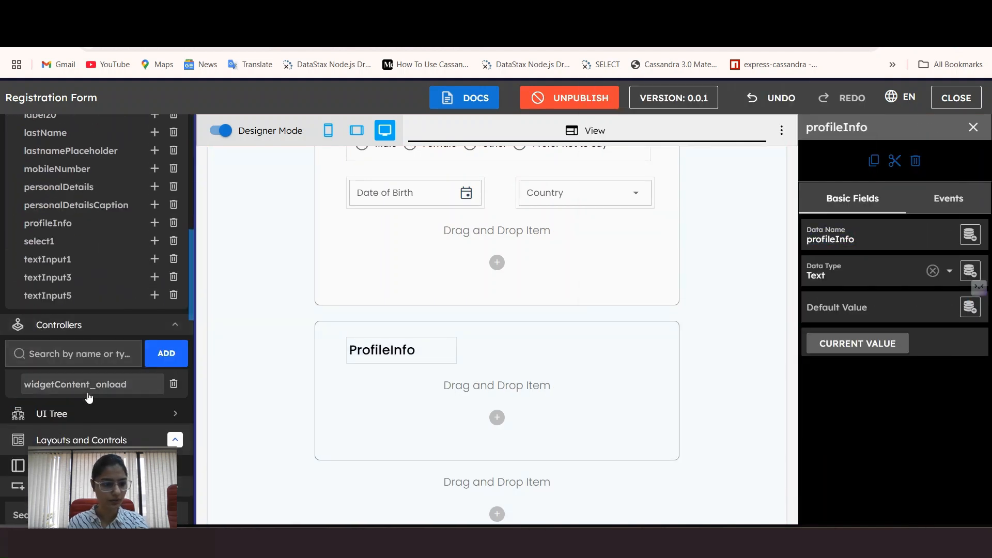
click(88, 389)
scroll(335, 413, down, 5)
click(289, 461)
key(Return)
key(super+v)
scroll(329, 431, down, 4)
click(329, 433)
click(748, 214)
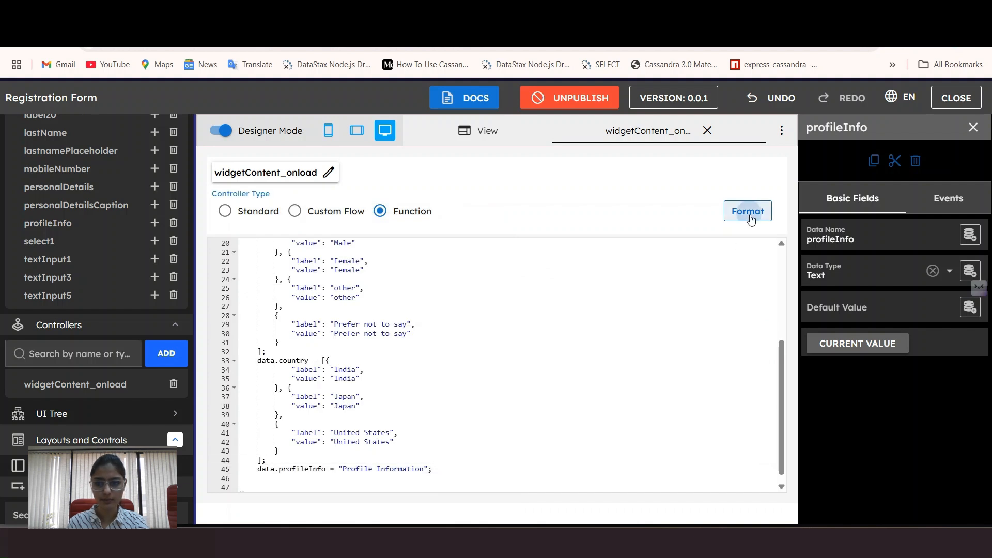
click(707, 130)
Step: Make the Profile Information heading col-md-8 wide
scroll(542, 295, down, 10)
click(394, 347)
click(879, 345)
click(839, 258)
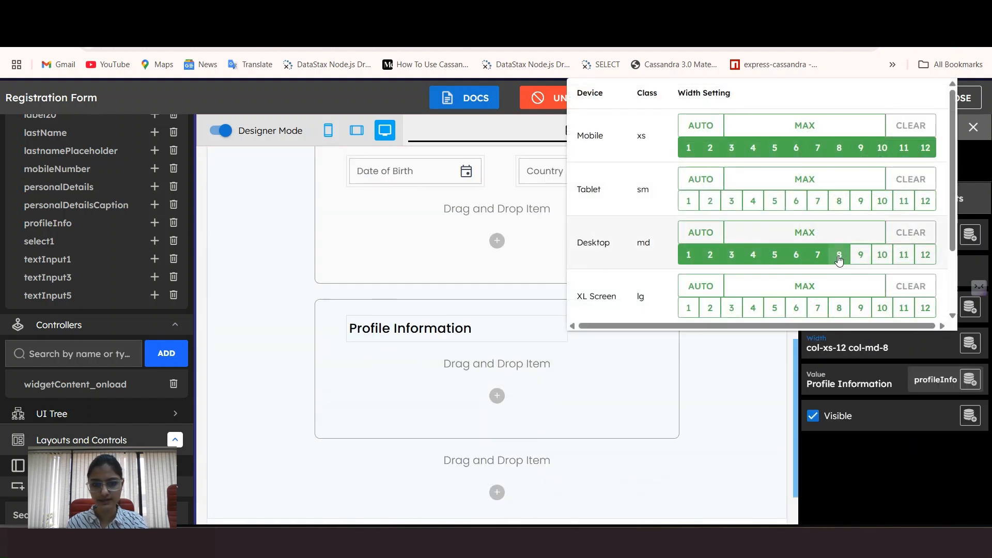
click(509, 263)
Step: Add a label named ProfileInfoCaption beneath the heading
scroll(47, 450, down, 3)
drag(49, 408, 325, 421)
text(ProfileInfoCaption)
key(Return)
Step: Paste the caption's text assignment into widgetContent_onload and format the code
scroll(119, 175, down, 3)
scroll(119, 174, down, 10)
click(65, 269)
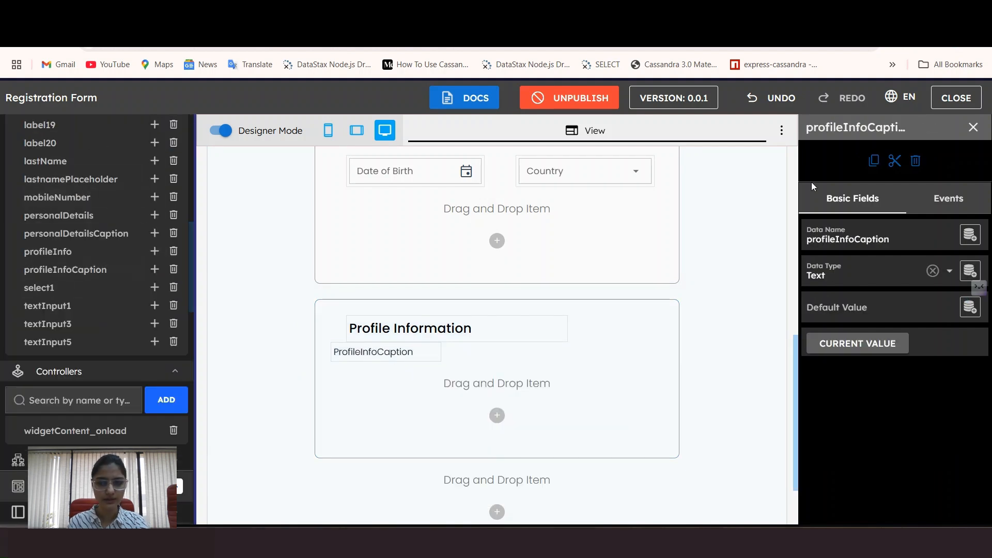
click(74, 431)
scroll(268, 401, down, 5)
click(448, 460)
key(Return)
text(data.profileInfoCaption = "Share your experience and bio";)
click(356, 310)
click(744, 213)
click(707, 131)
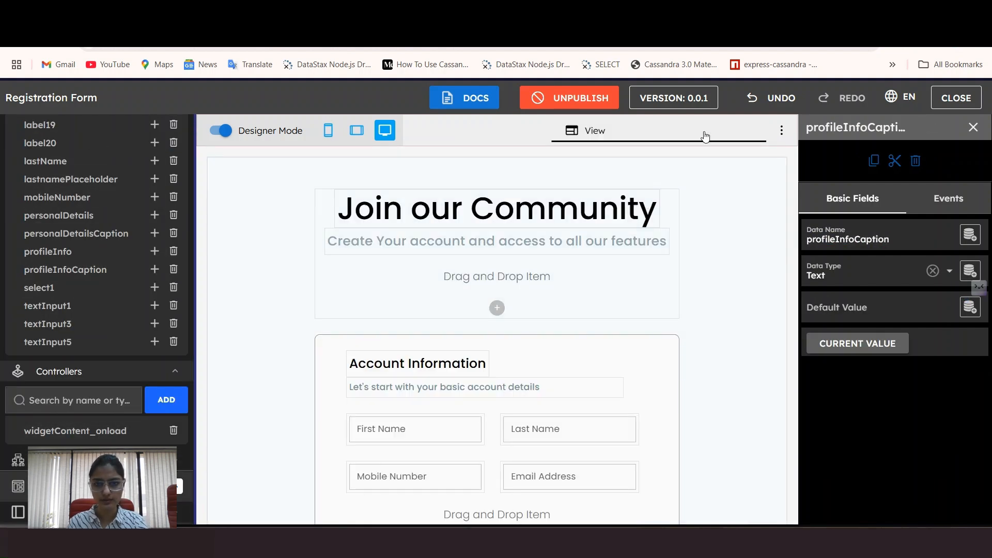
Step: Style the caption as subtitle2, medium weight, blue-grey, with a large left margin
scroll(401, 361, down, 10)
click(391, 359)
click(853, 308)
click(694, 366)
scroll(723, 268, down, 10)
click(731, 289)
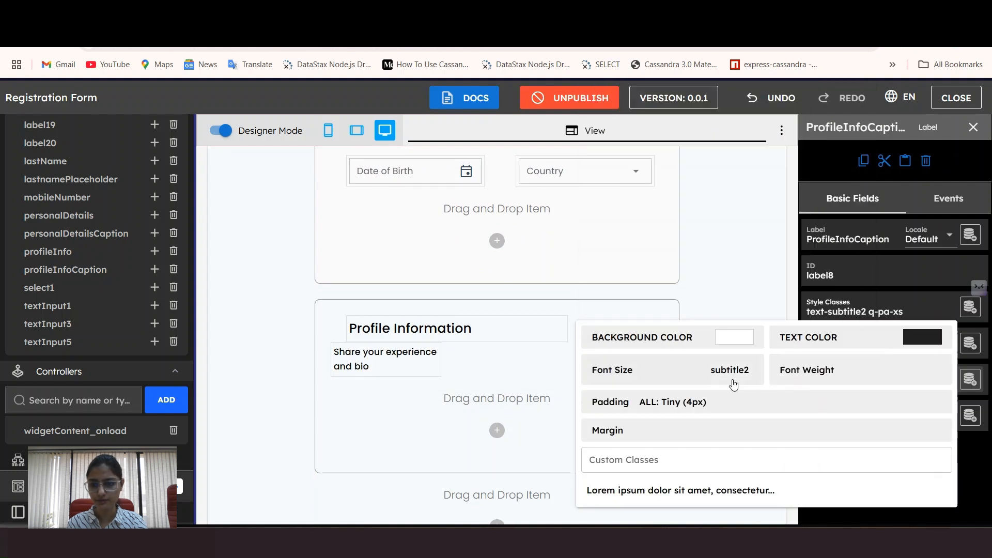
click(848, 369)
click(841, 270)
click(852, 337)
scroll(793, 232, down, 5)
click(757, 312)
click(767, 430)
click(855, 345)
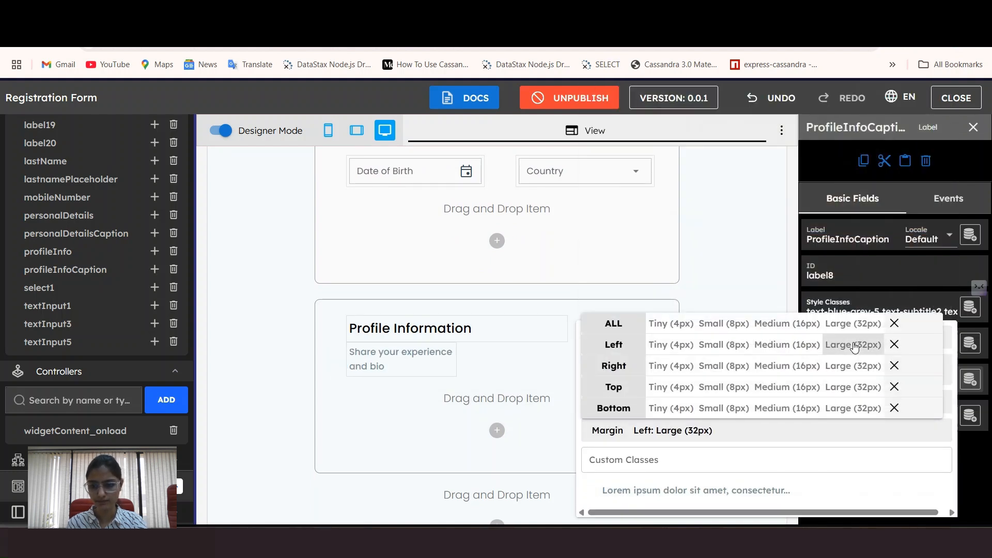
click(848, 348)
Step: Make the caption col-md-8 wide and drop a new label beneath it
click(839, 261)
click(522, 354)
scroll(522, 354, down, 3)
click(96, 156)
click(97, 270)
drag(45, 391, 377, 301)
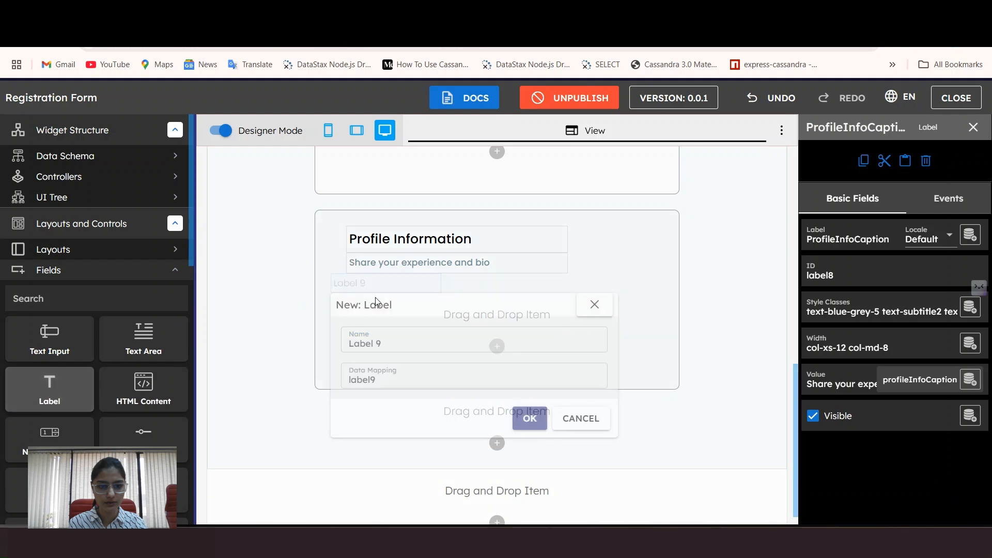
Step: Name the label experienceLevel and give it large left and top margins
text(experienceLevel)
click(530, 419)
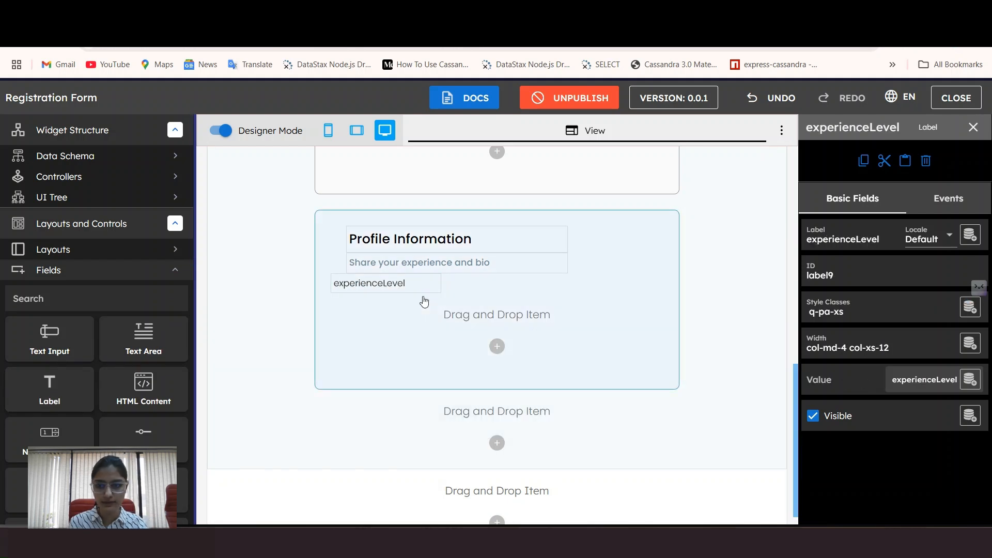
click(878, 311)
click(855, 340)
click(854, 384)
click(375, 305)
Step: Paste the experienceLevel text assignment into widgetContent_onload
click(110, 168)
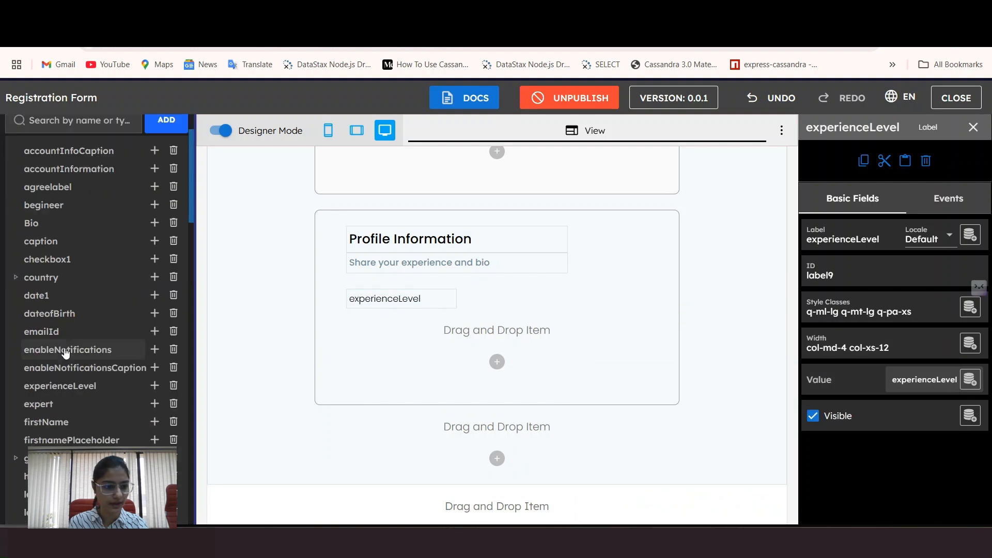
click(61, 387)
double_click(870, 239)
scroll(98, 310, down, 10)
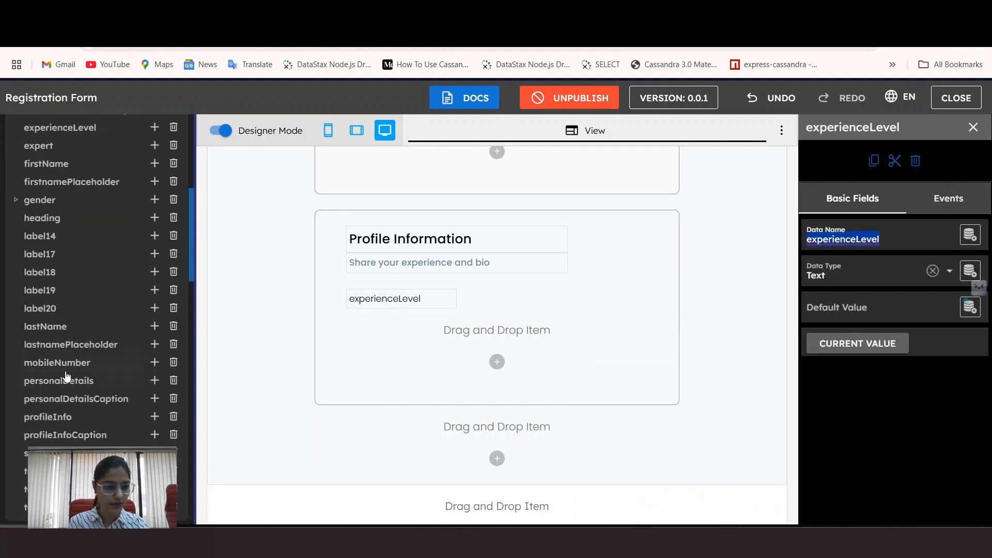
click(75, 403)
click(513, 466)
key(super+v)
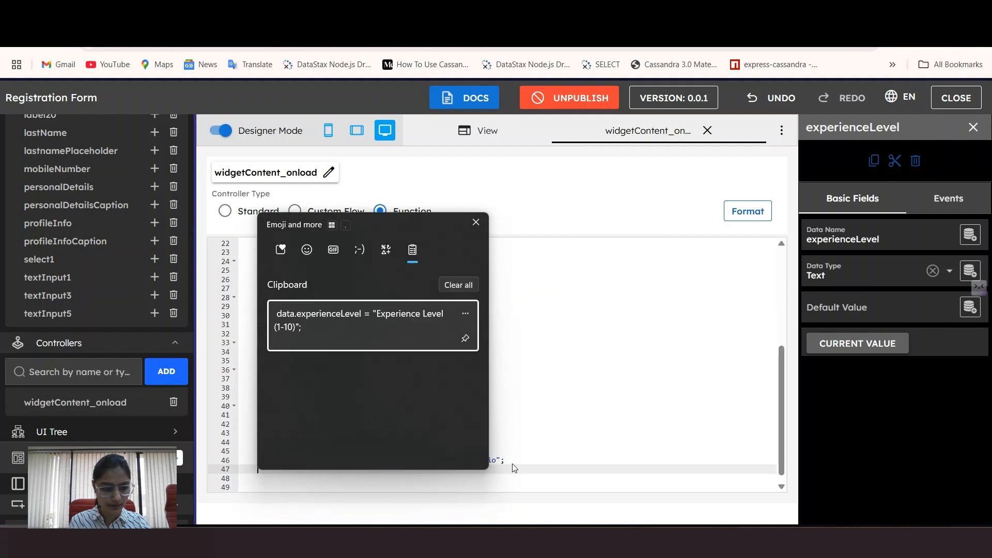
click(343, 321)
click(708, 130)
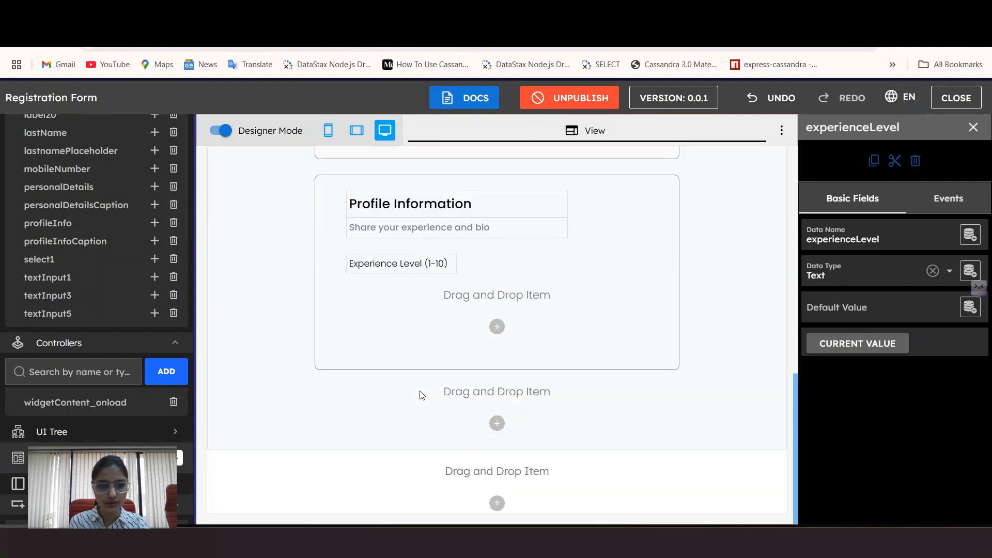
Step: Set the Experience Level (1-10) label's font weight to regular
click(416, 261)
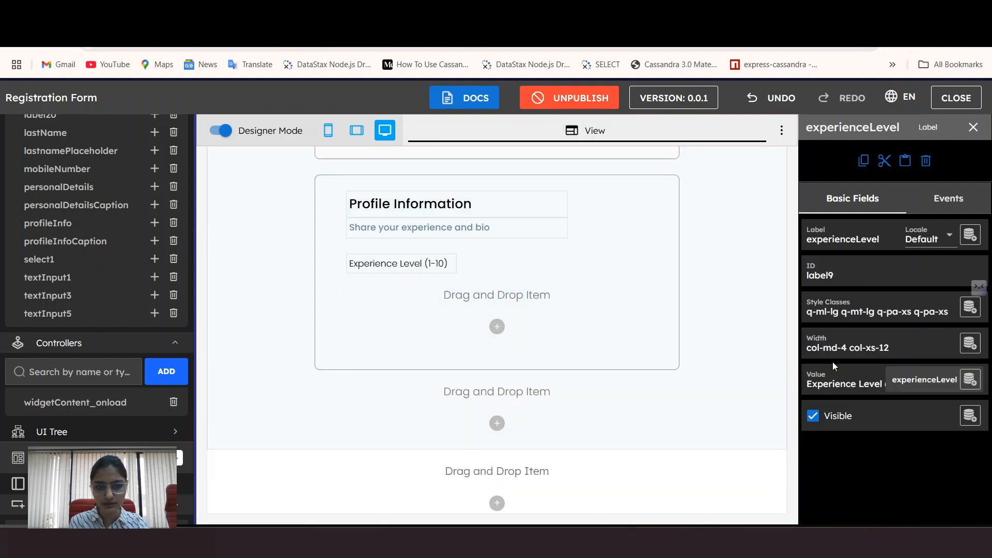
click(885, 304)
click(662, 136)
click(807, 136)
click(769, 228)
click(376, 291)
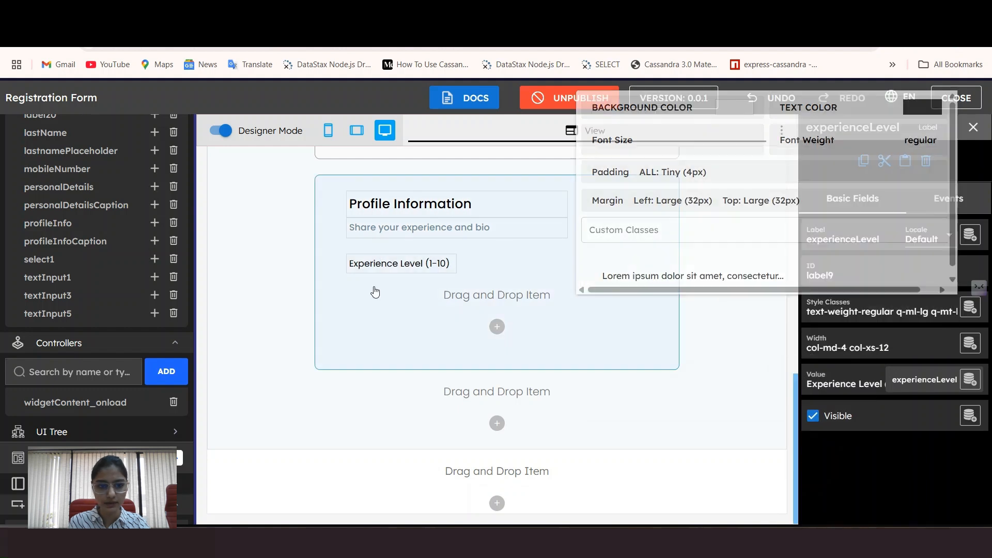
click(371, 261)
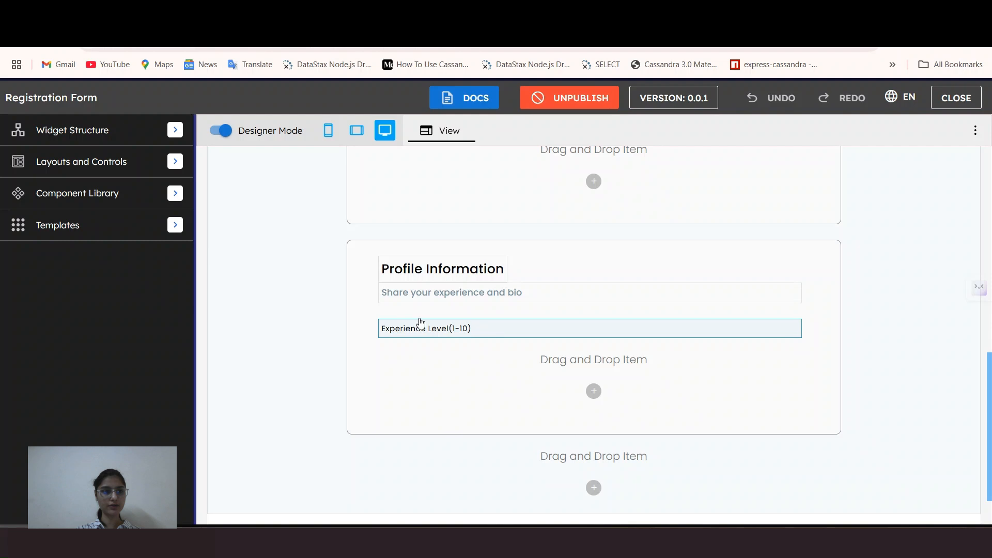
Step: Place a Slider under the Experience Level label in the Profile Information card
click(169, 169)
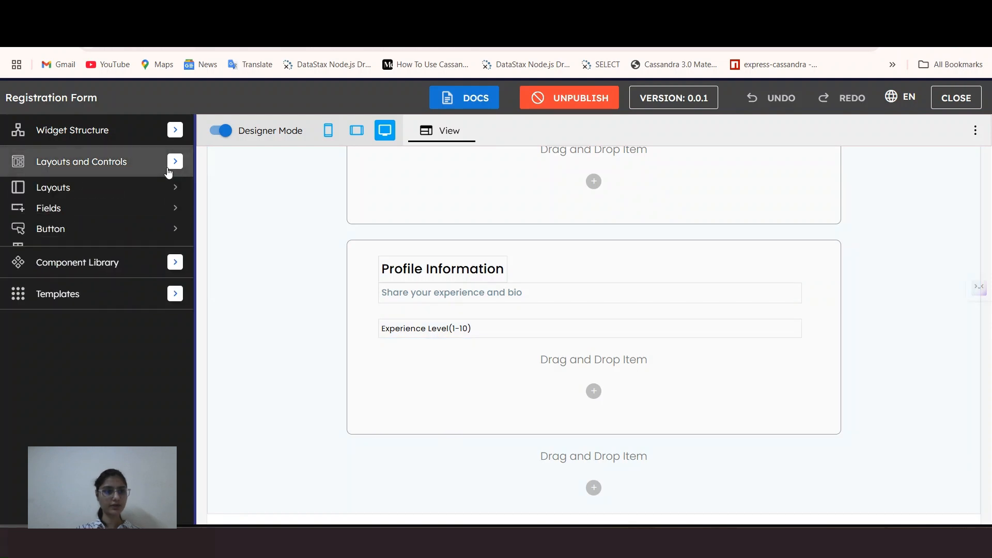
click(131, 210)
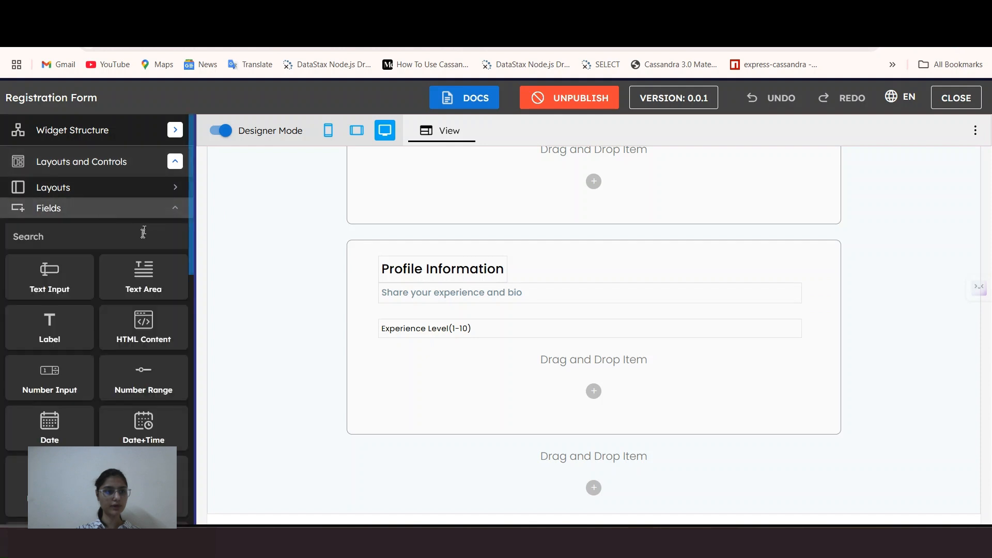
scroll(139, 250, down, 5)
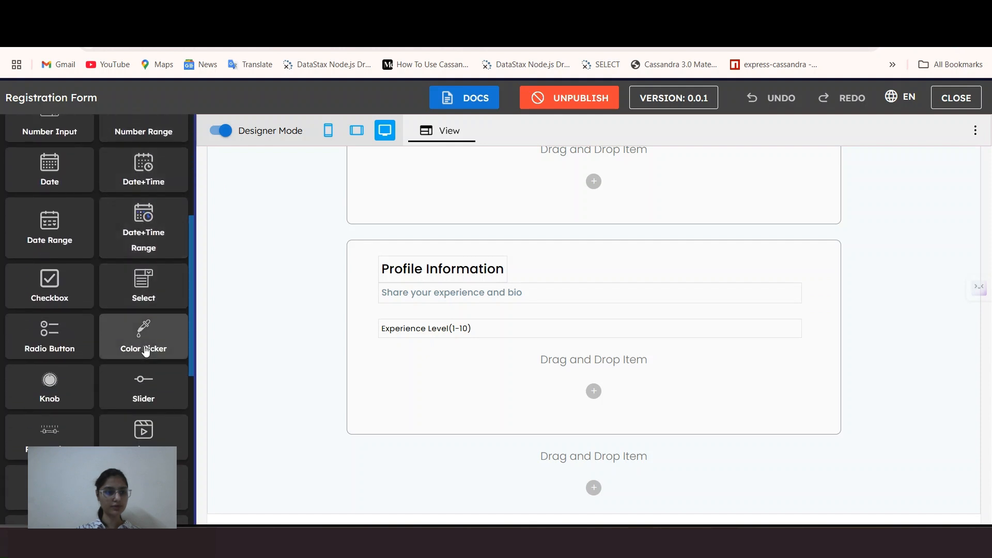
drag(143, 387, 424, 359)
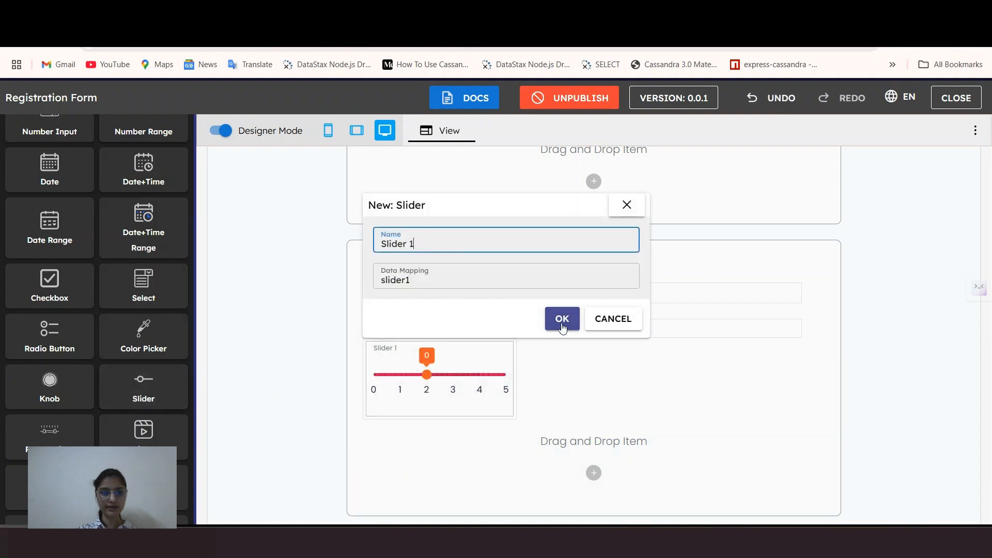
click(562, 327)
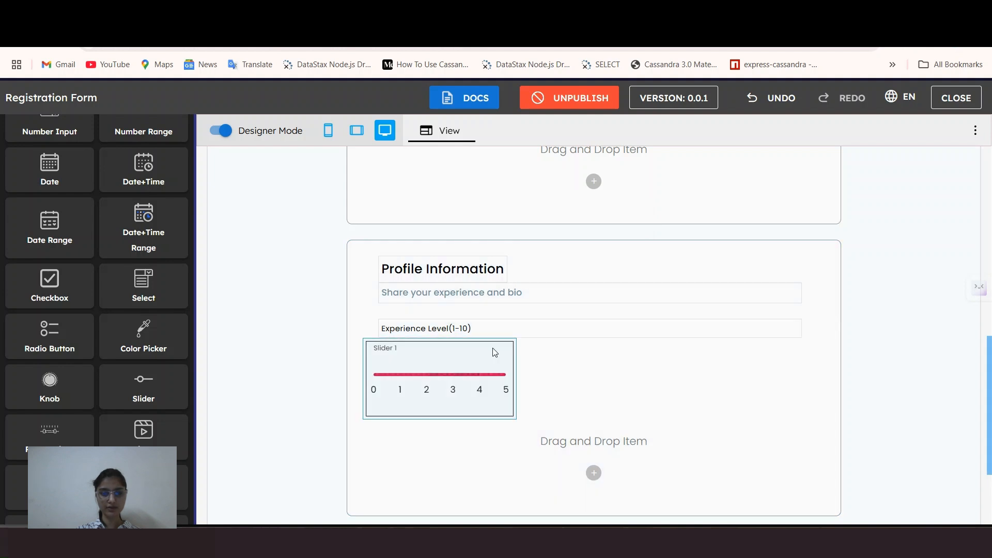
click(495, 352)
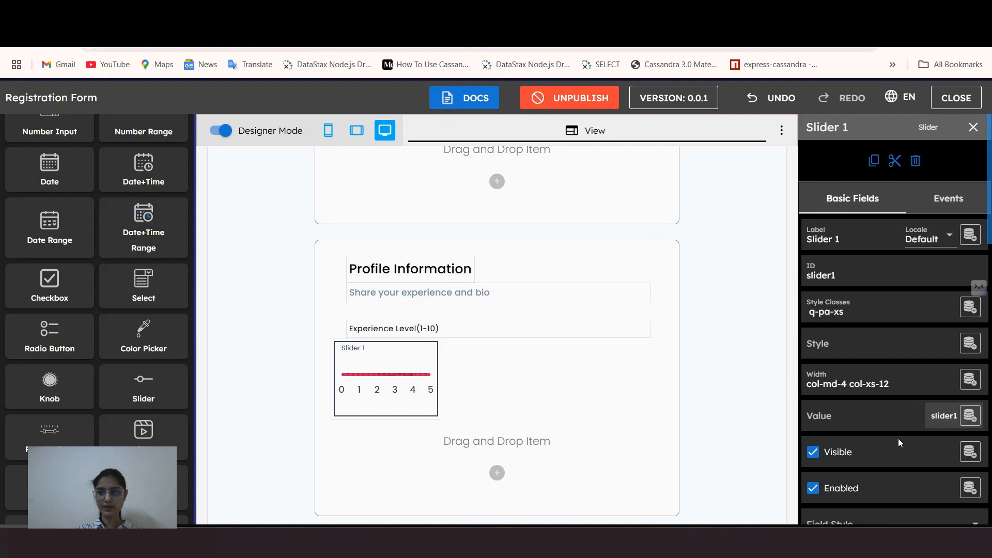
Step: Give the slider a Large (32px) left margin
scroll(889, 414, down, 1)
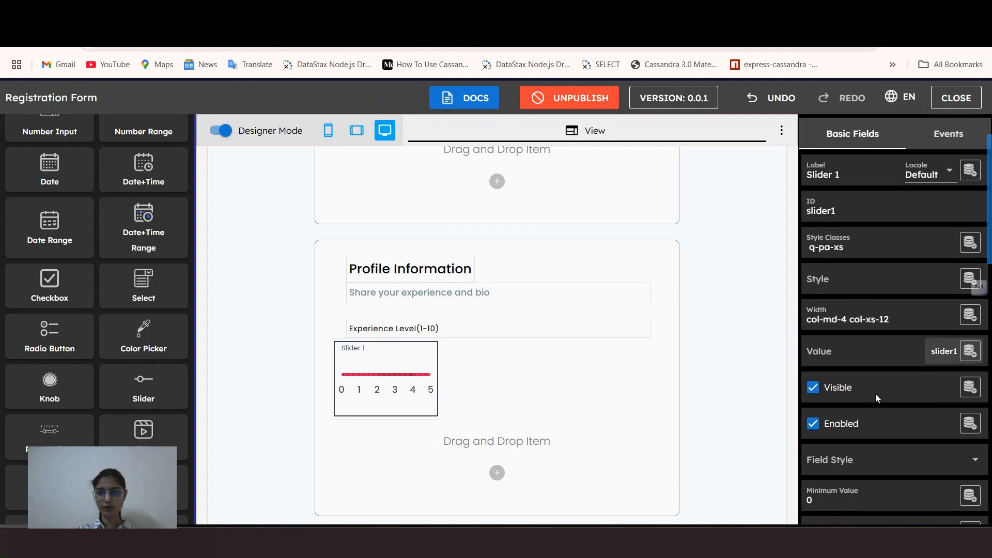
scroll(877, 400, down, 1)
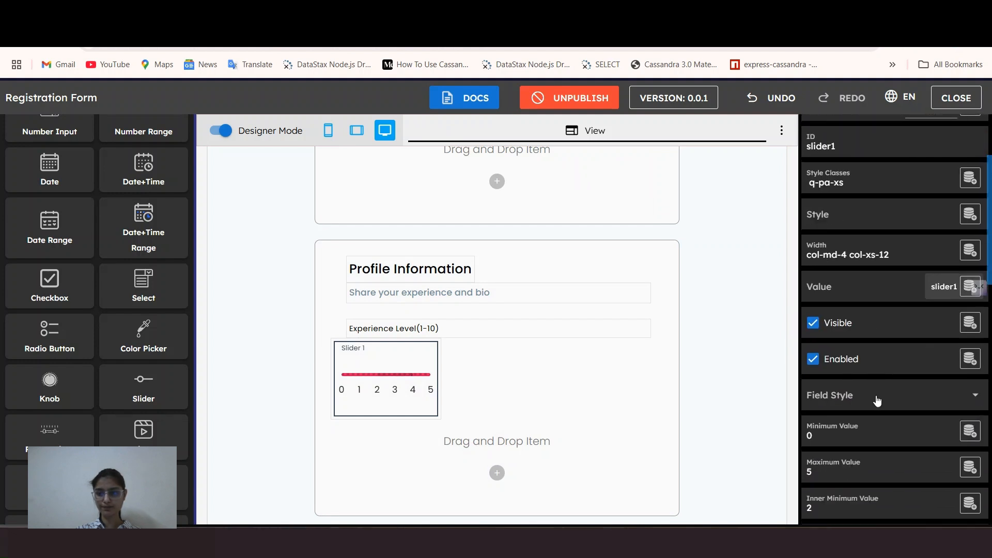
scroll(877, 400, up, 2)
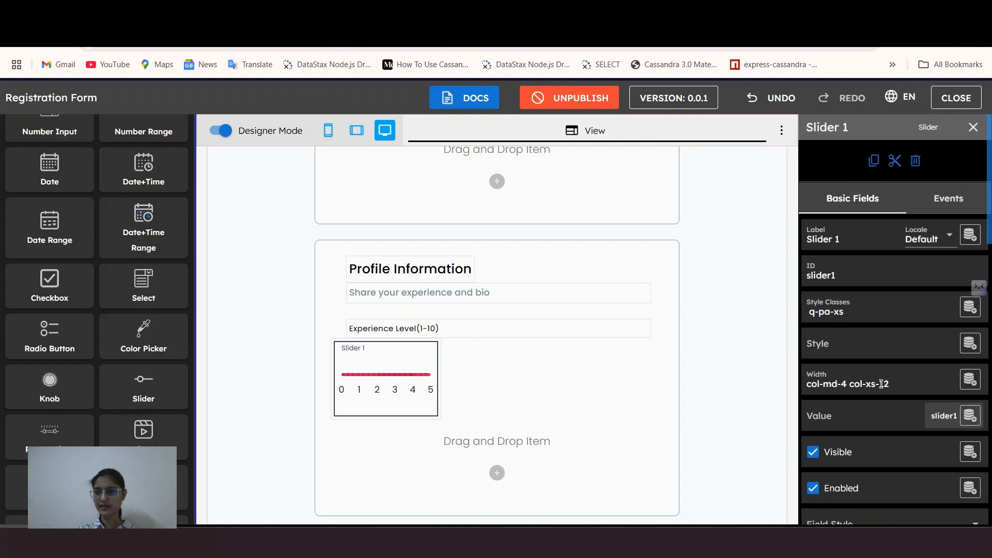
click(852, 303)
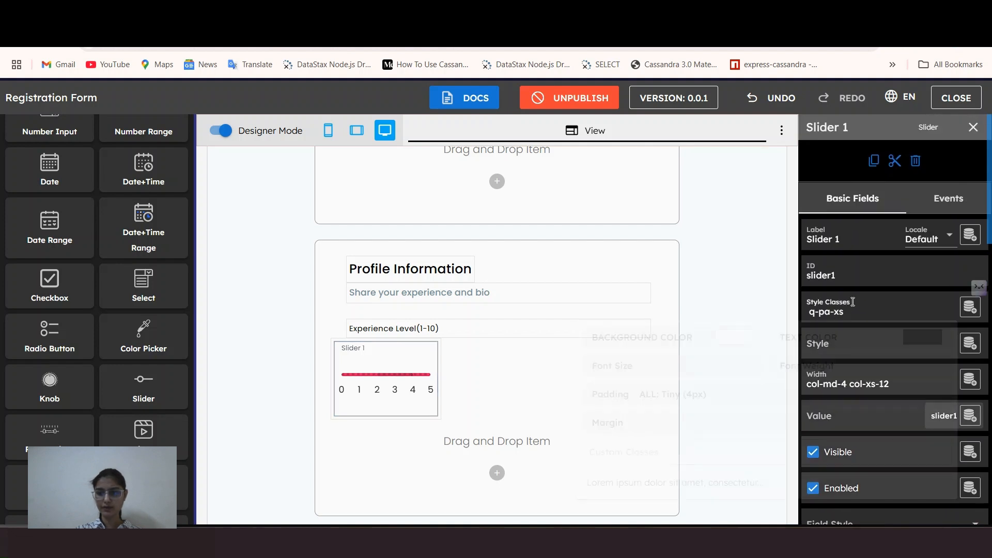
click(765, 421)
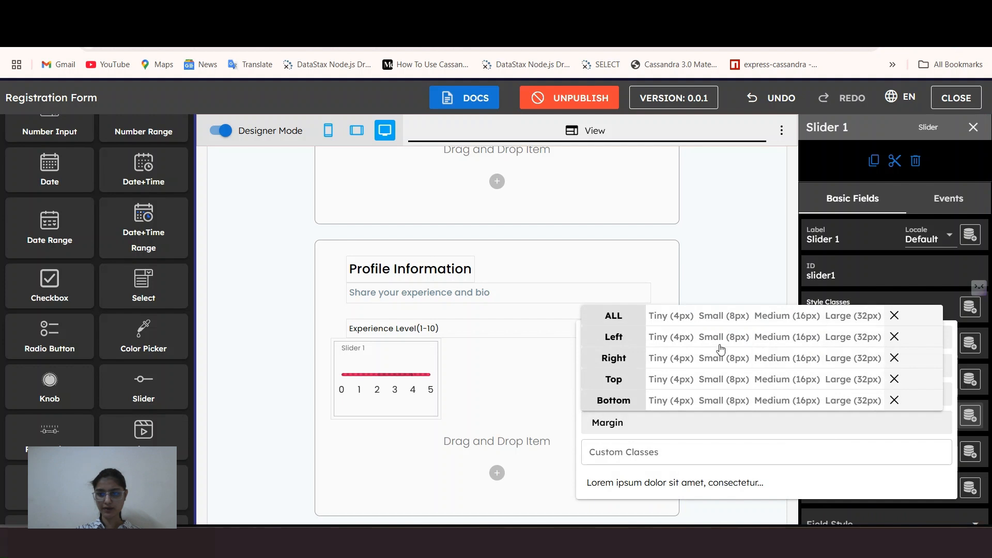
click(853, 336)
click(779, 432)
click(862, 299)
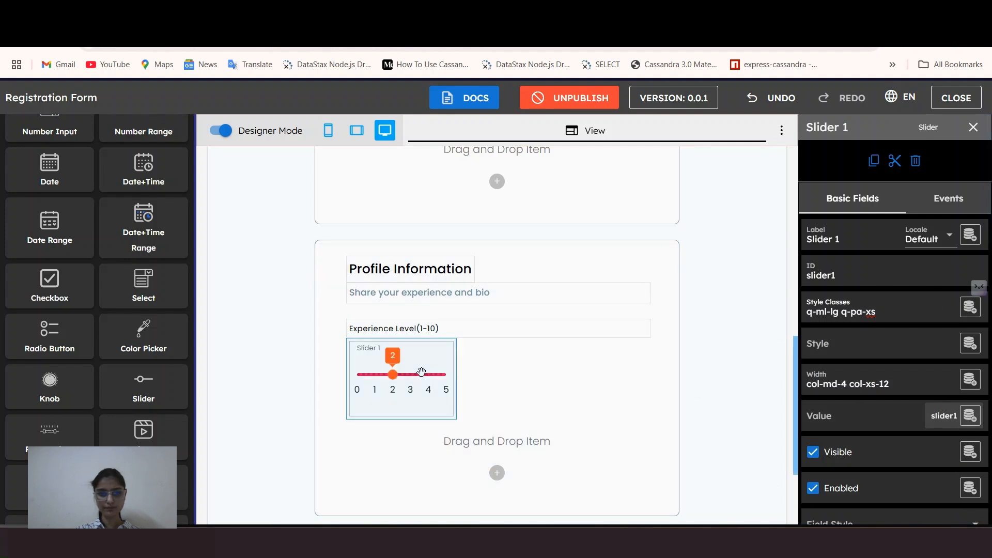
Step: Set the slider's field style to Borderless
scroll(860, 401, down, 2)
scroll(860, 394, down, 2)
click(850, 336)
click(854, 453)
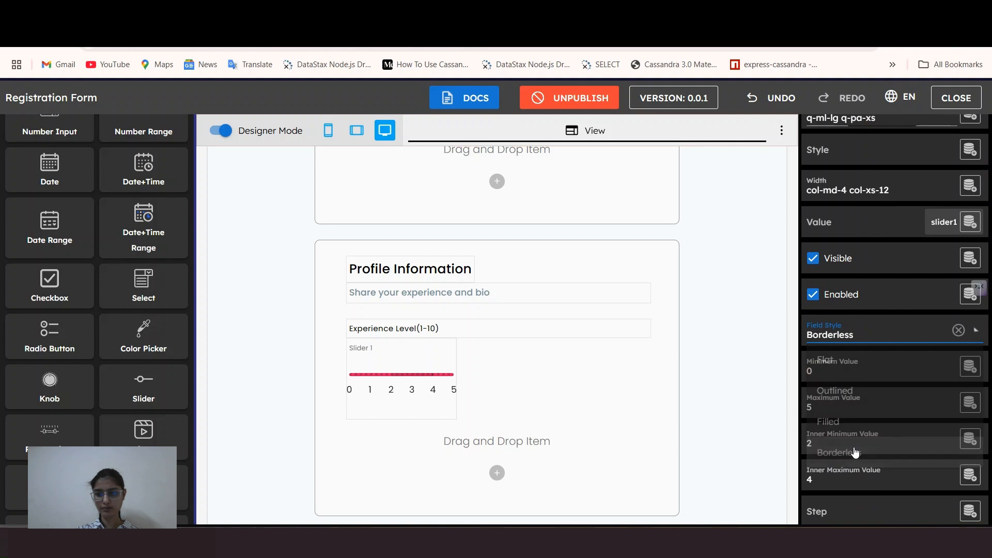
scroll(836, 337, down, 1)
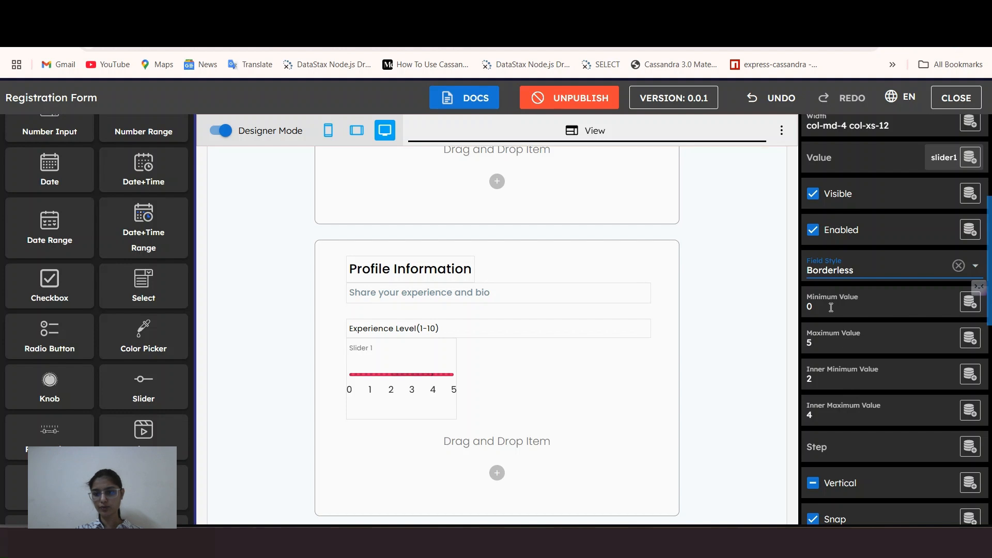
Step: Clear the inner min/max, set maximum value 10, and hide the number labels
click(832, 336)
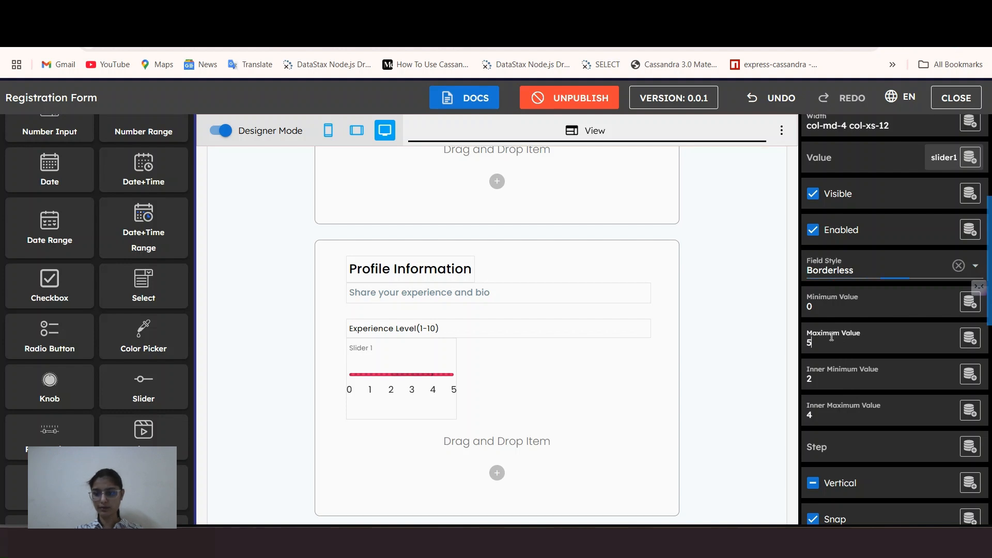
click(847, 377)
click(839, 410)
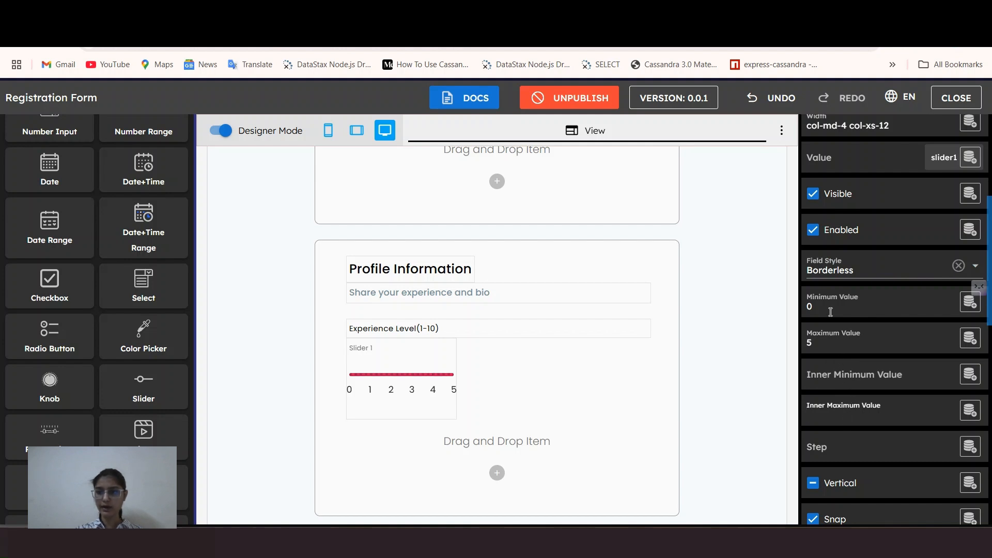
click(837, 340)
key(BackSpace)
text(10)
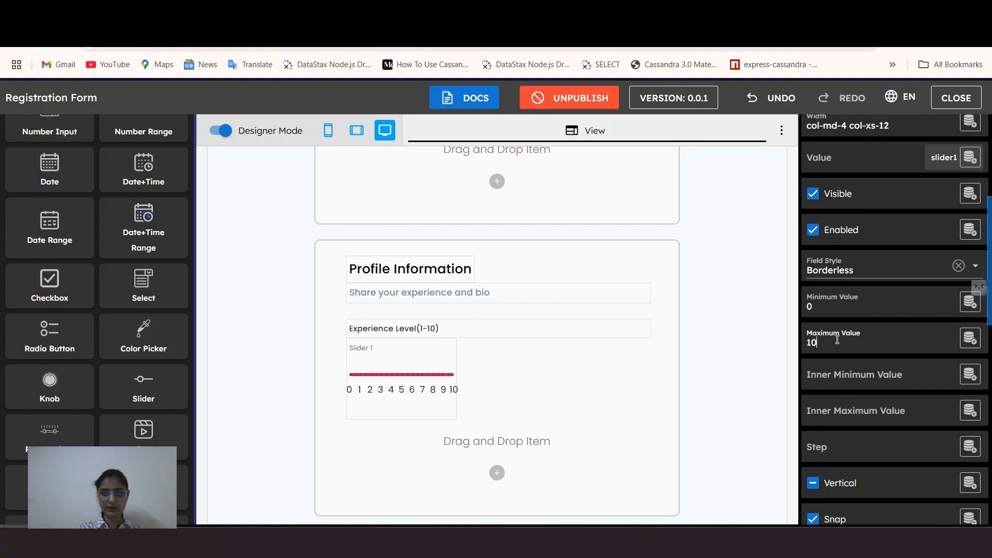
scroll(839, 345, down, 6)
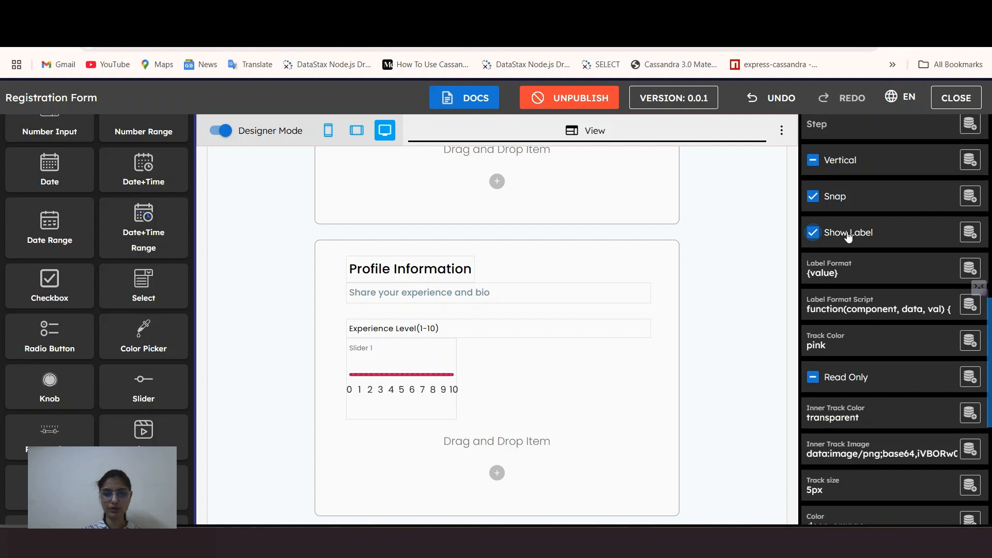
scroll(878, 289, down, 6)
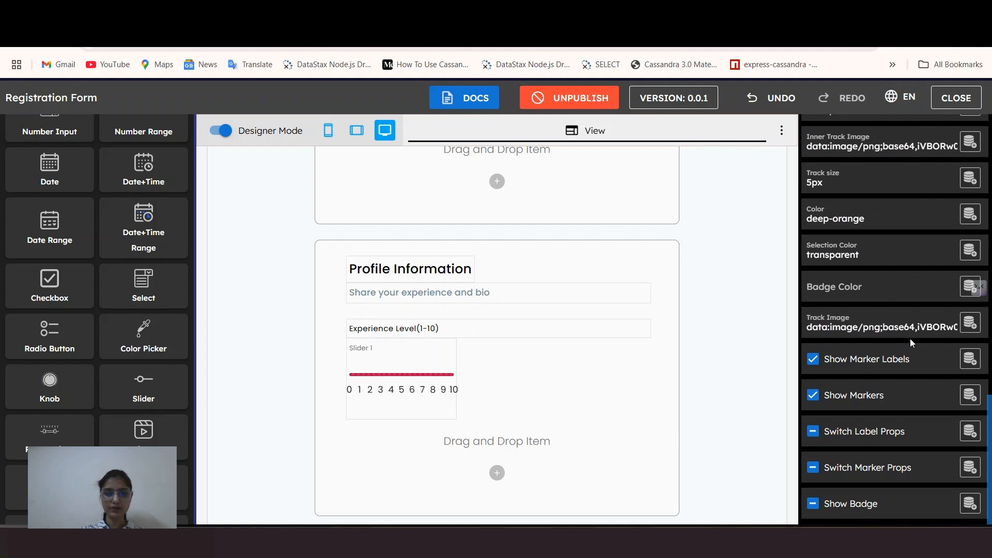
click(813, 359)
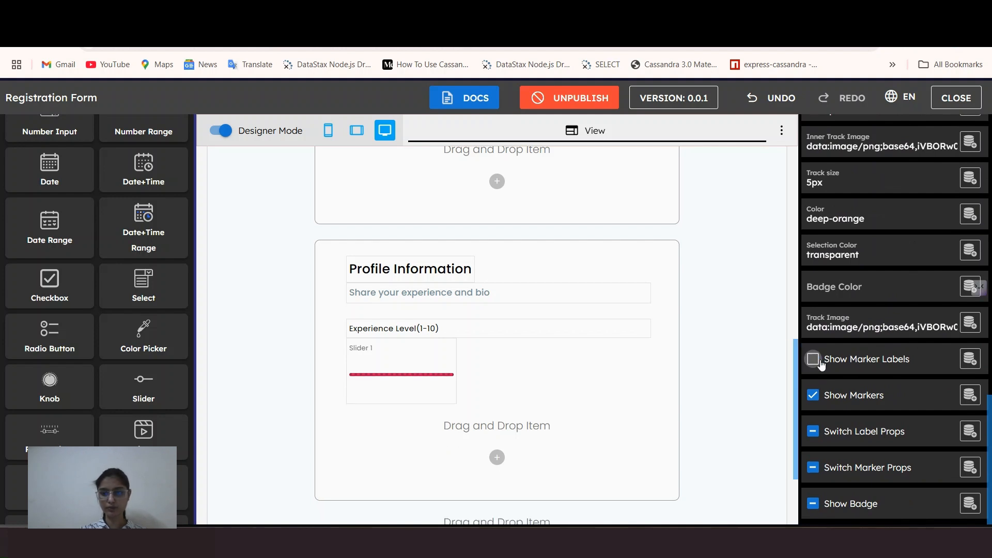
Step: Clear the slider's existing Color and Selection Color values
scroll(833, 300, up, 2)
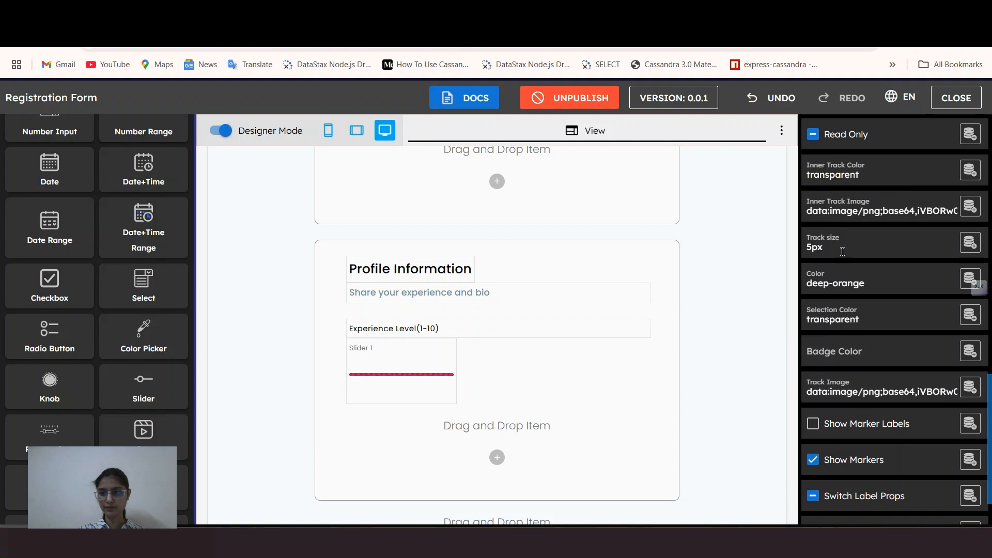
triple_click(827, 283)
key(BackSpace)
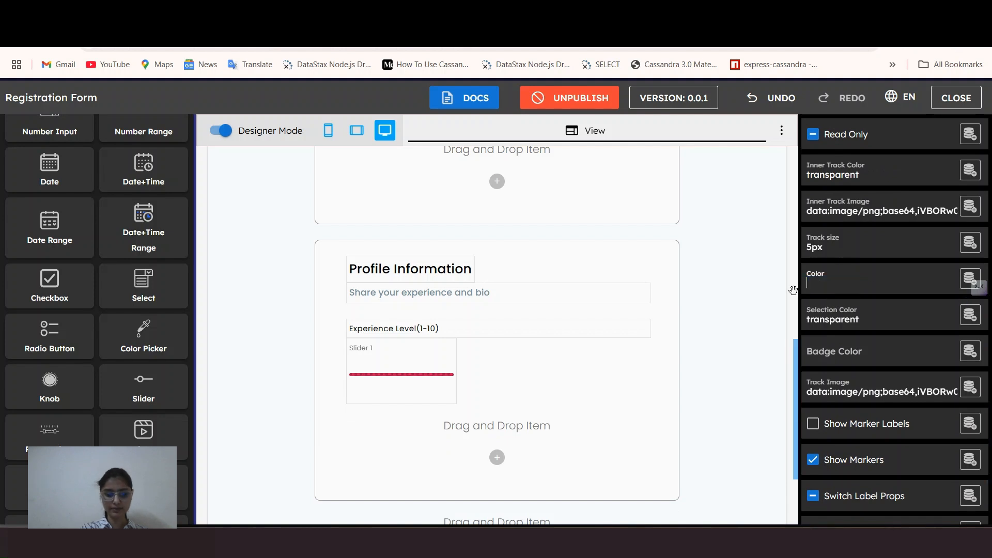
triple_click(878, 315)
key(BackSpace)
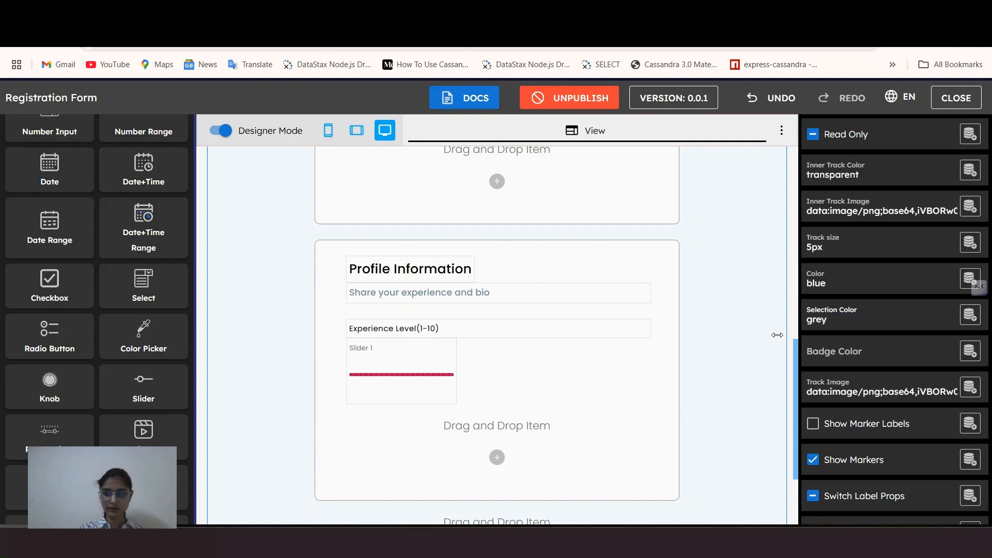
Step: Remove the Track Image and Inner Track Image data and clear the Inner Track Color
triple_click(825, 393)
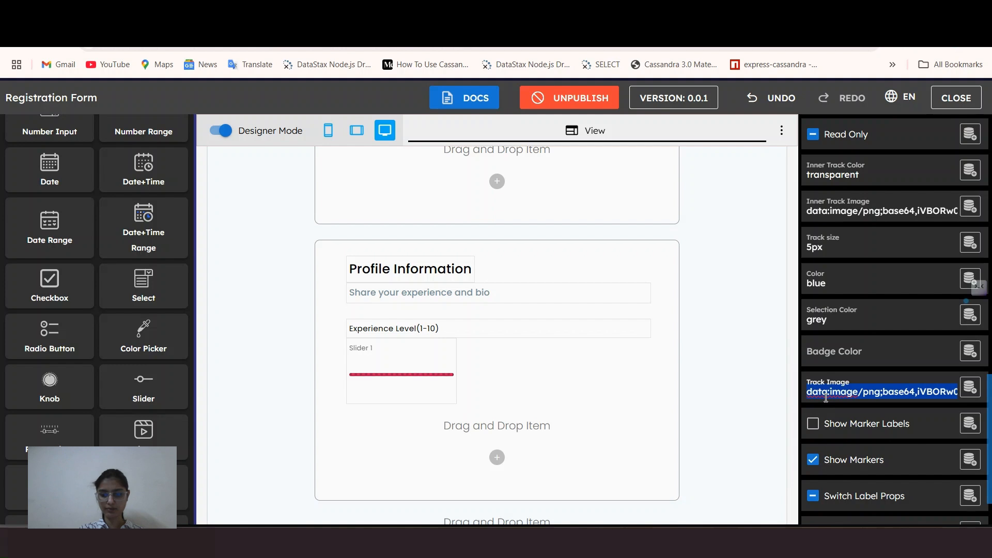
key(BackSpace)
scroll(836, 372, up, 1)
triple_click(833, 277)
key(BackSpace)
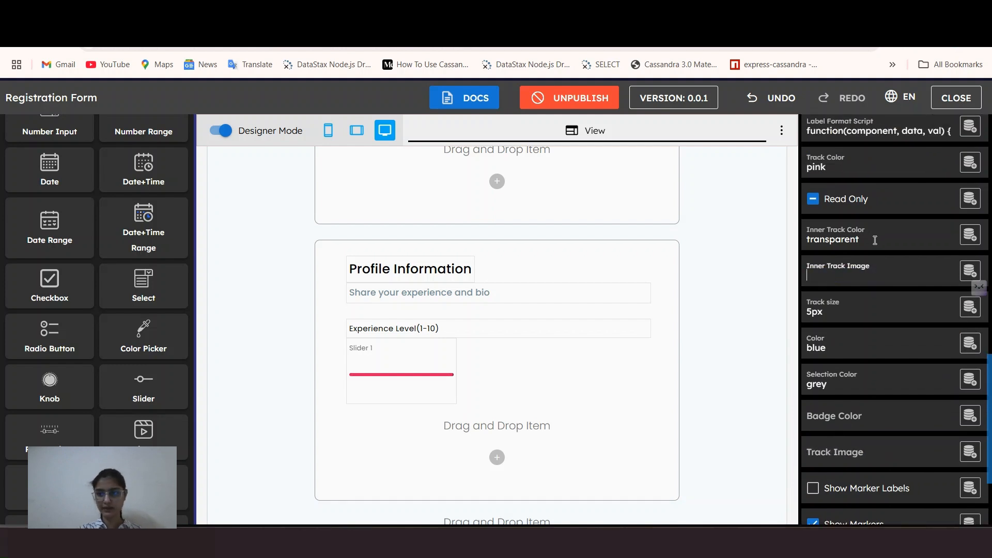
drag(875, 239, 800, 243)
key(BackSpace)
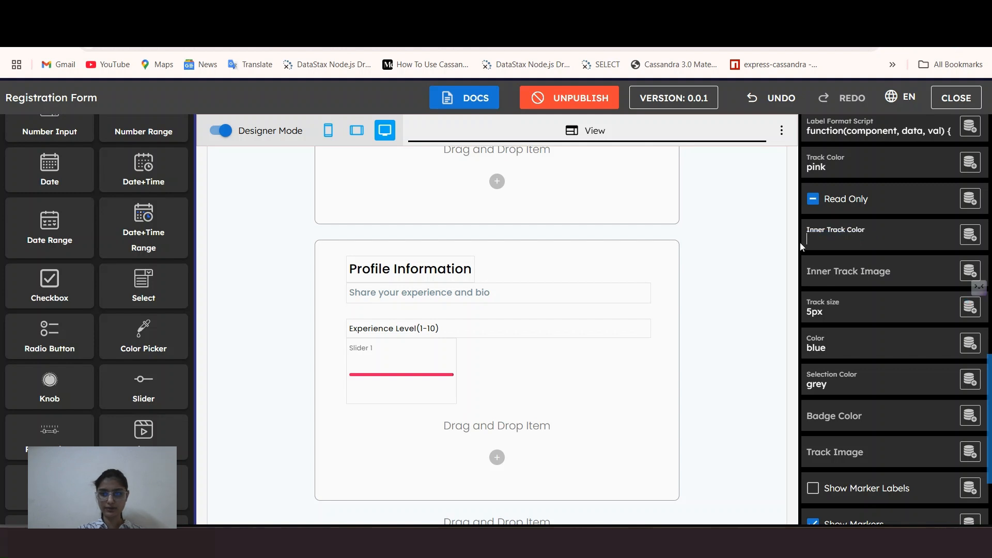
scroll(823, 385, down, 3)
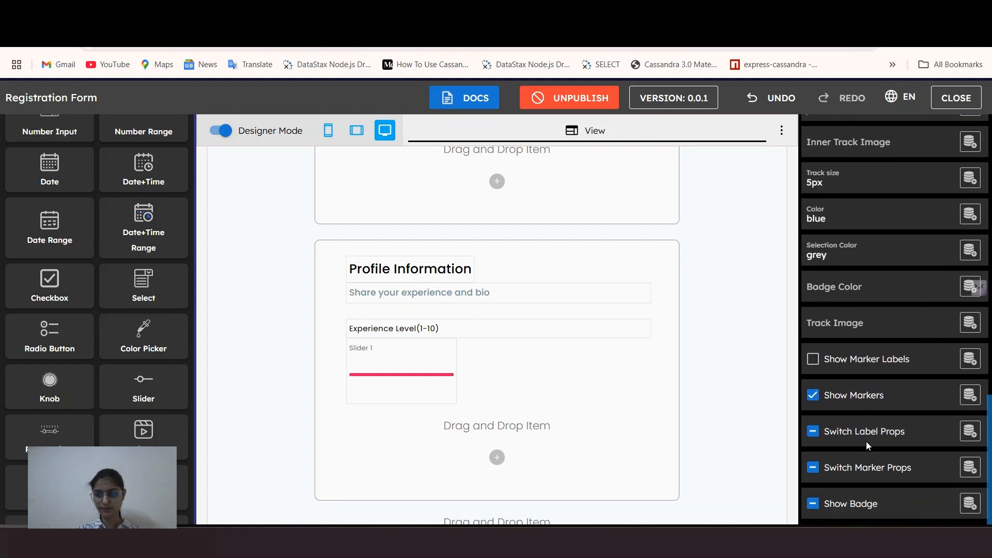
scroll(866, 441, up, 9)
scroll(861, 420, up, 6)
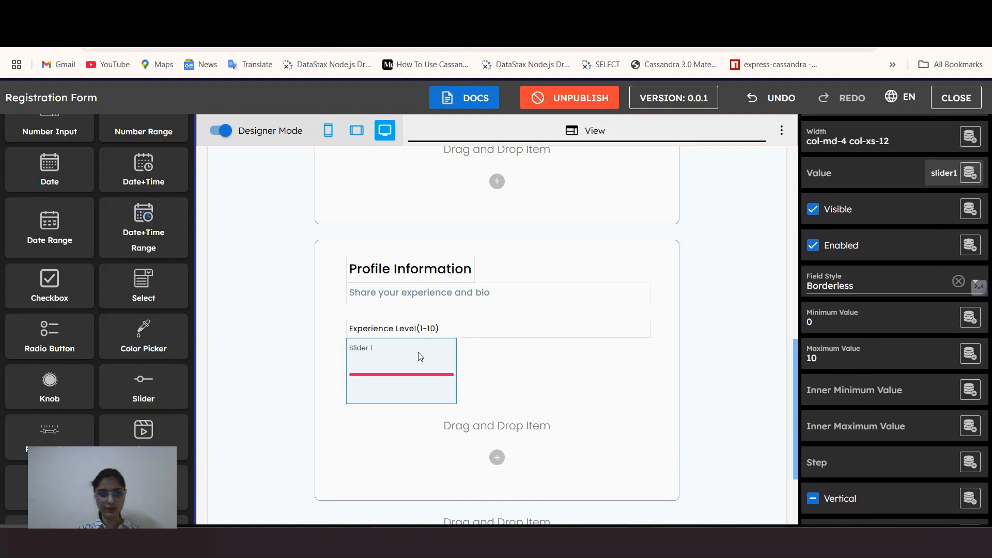
scroll(62, 207, up, 5)
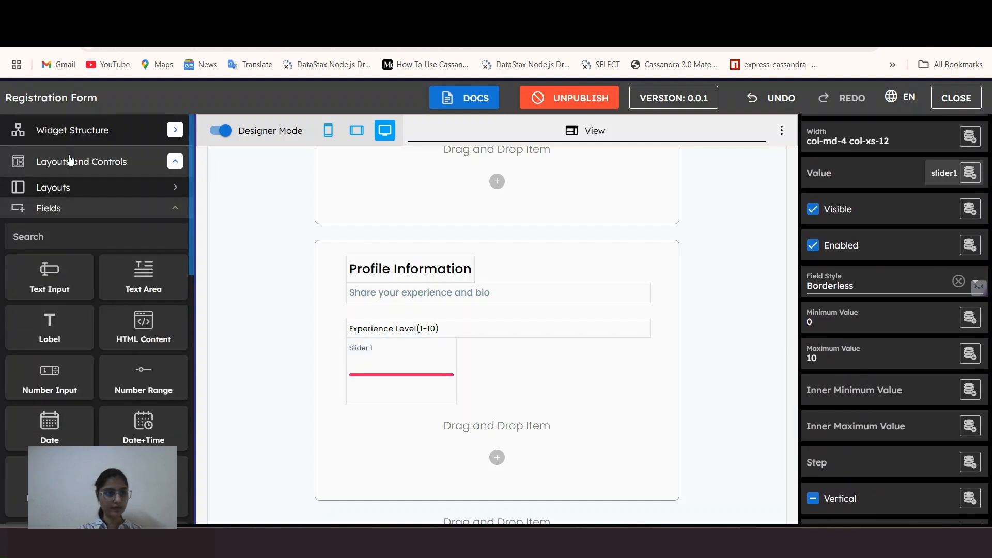
Step: Add a Number-type minValue data item under slider1 in the data schema
click(72, 131)
click(73, 168)
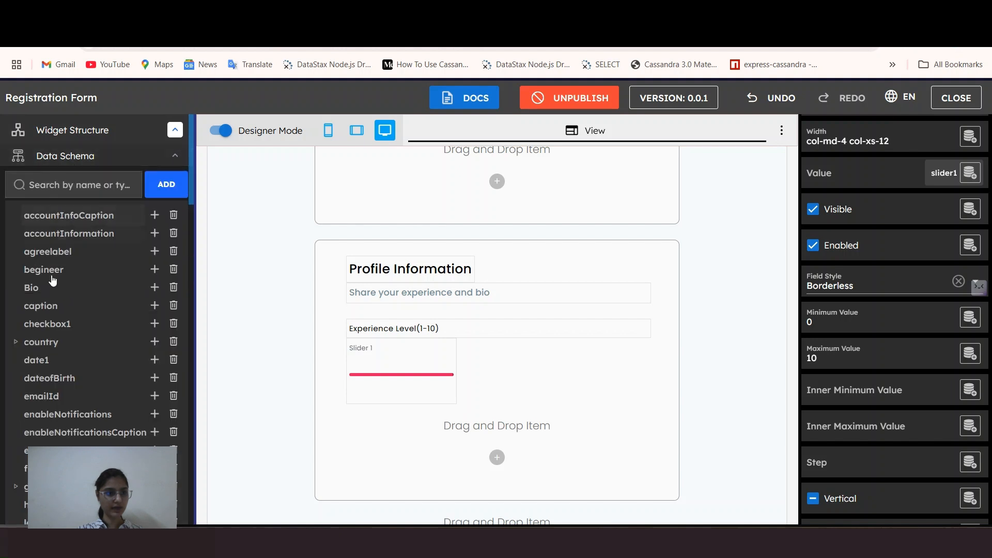
scroll(46, 266, down, 10)
scroll(47, 269, down, 1)
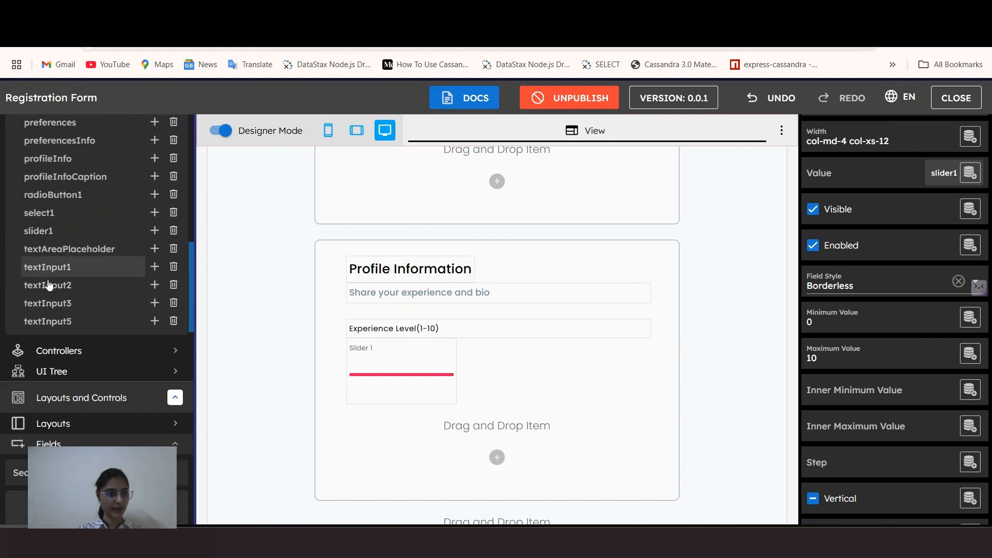
click(155, 231)
scroll(119, 253, up, 5)
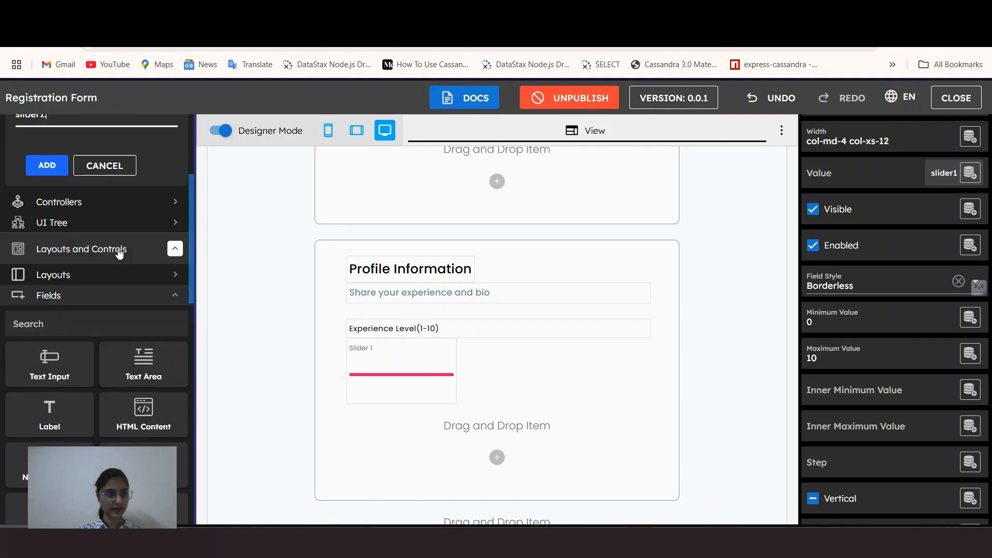
text(min)
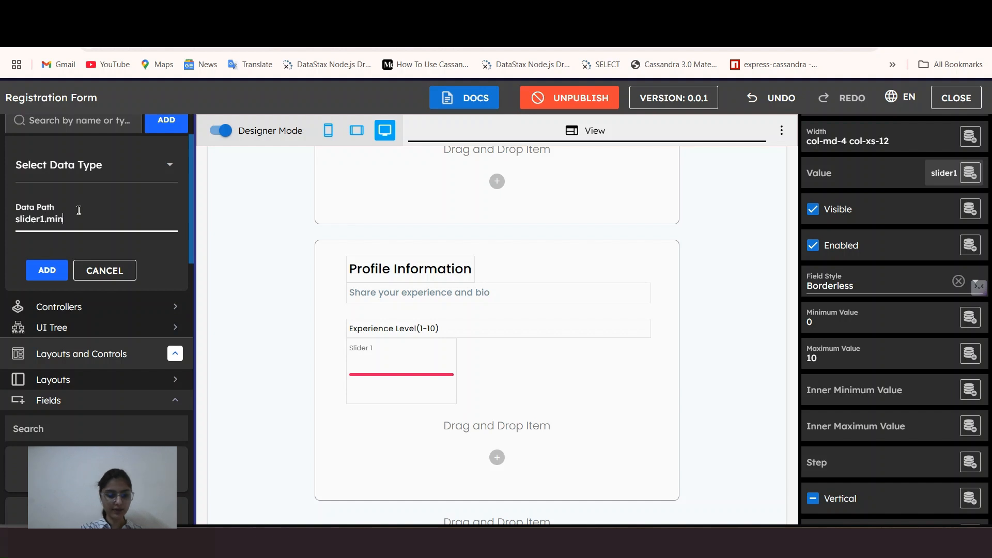
text(Value)
click(83, 168)
click(44, 291)
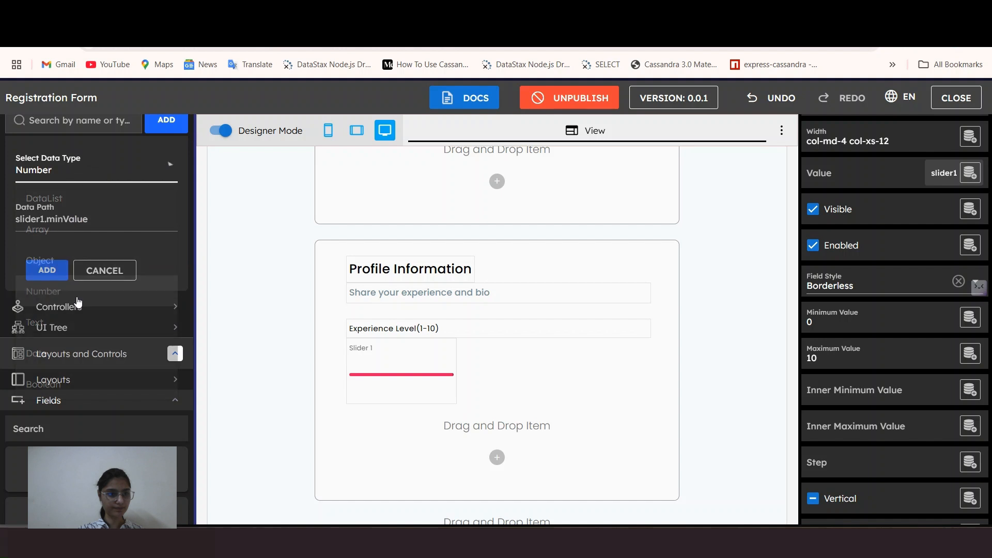
click(49, 270)
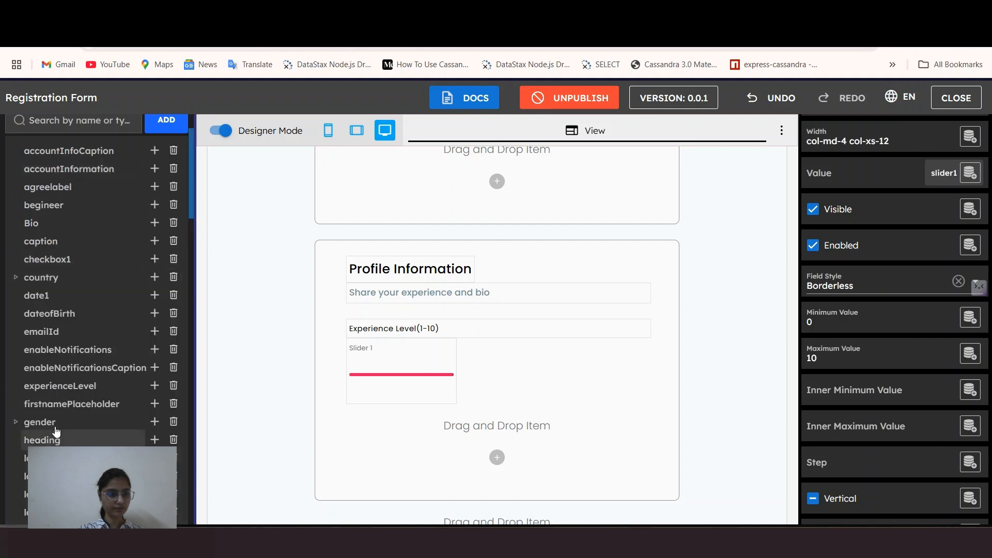
Step: Add a Number-type maxValue data item under slider1
scroll(55, 430, down, 3)
scroll(55, 430, down, 4)
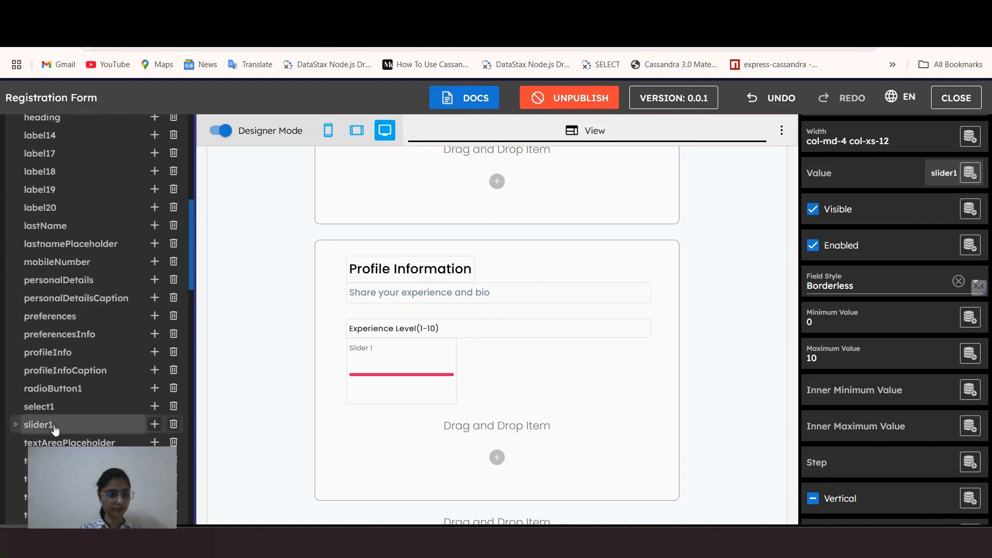
click(155, 425)
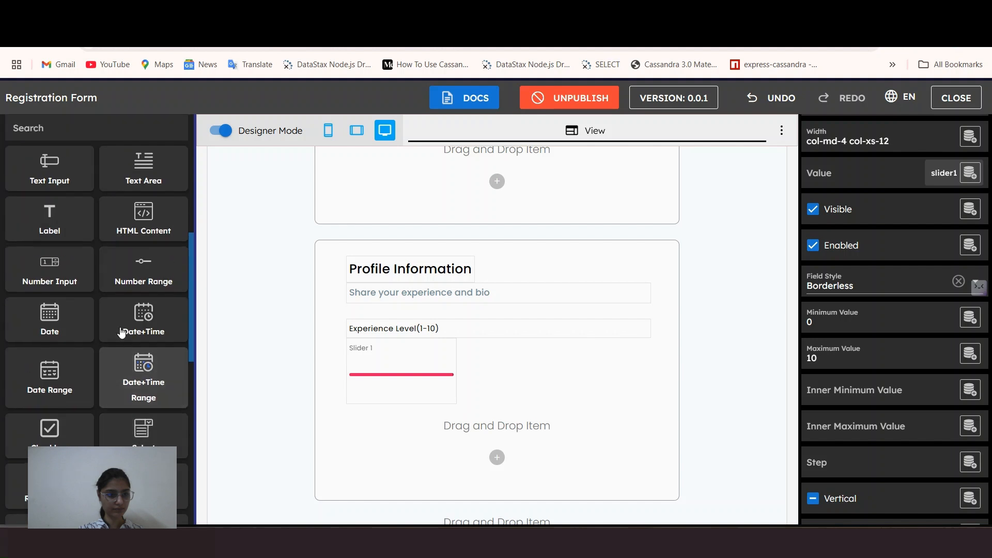
text(ma)
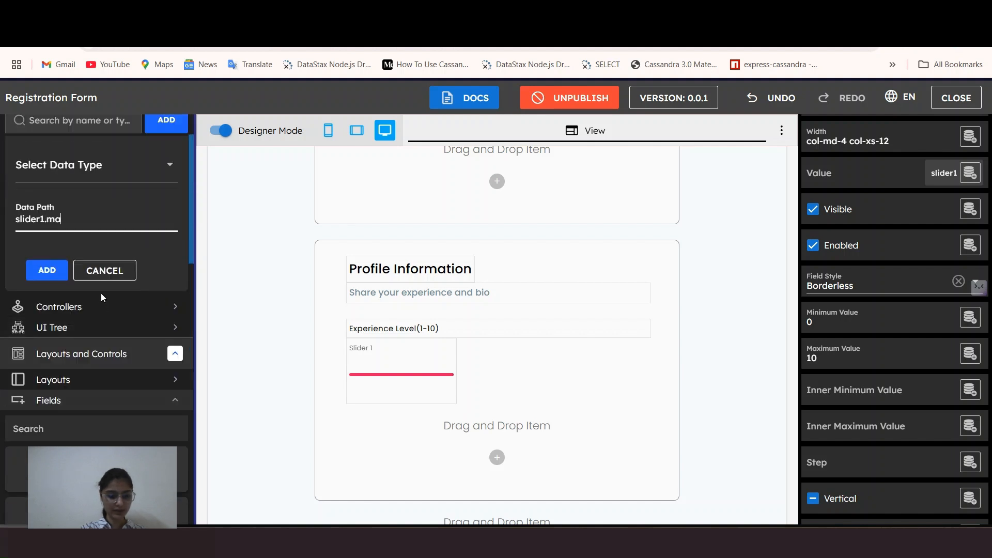
text(xValue)
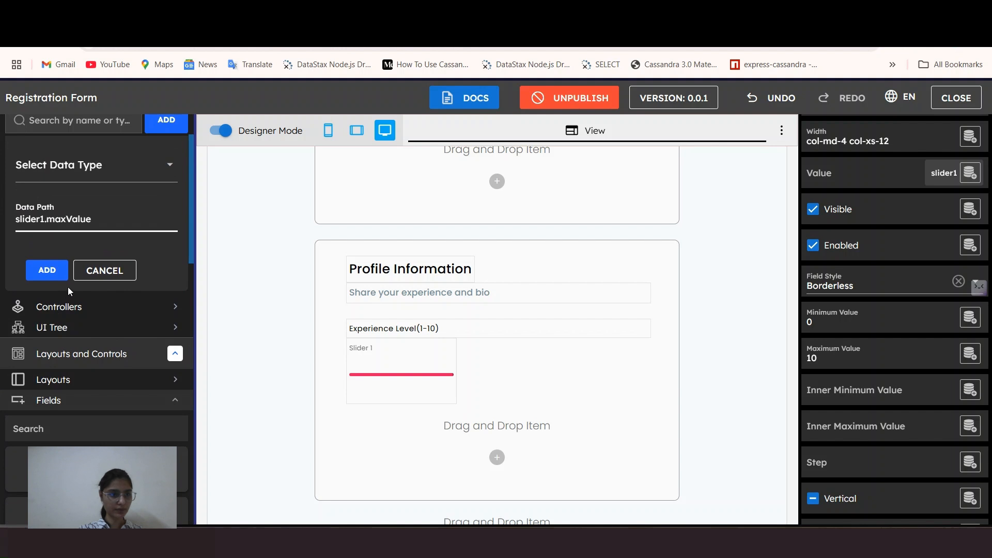
click(78, 163)
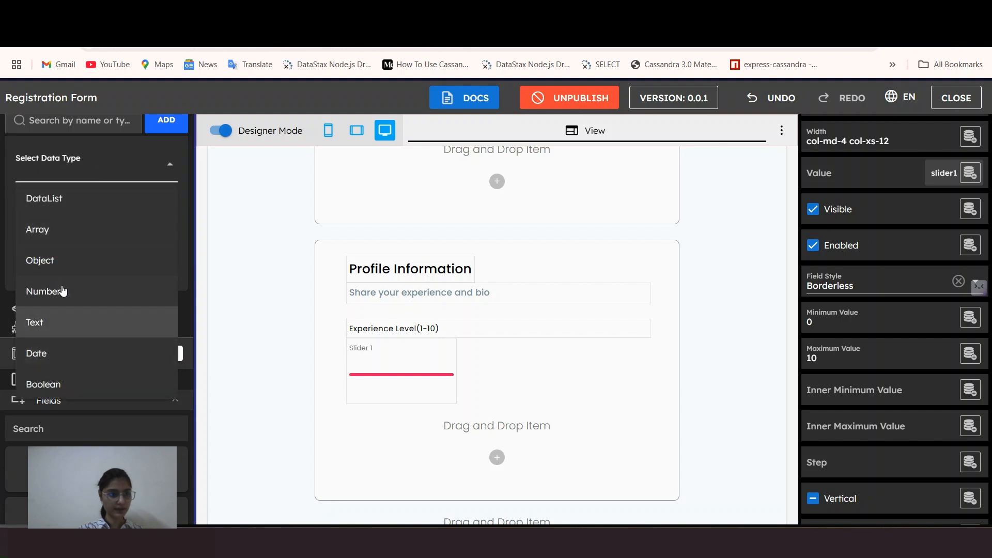
click(61, 289)
click(54, 279)
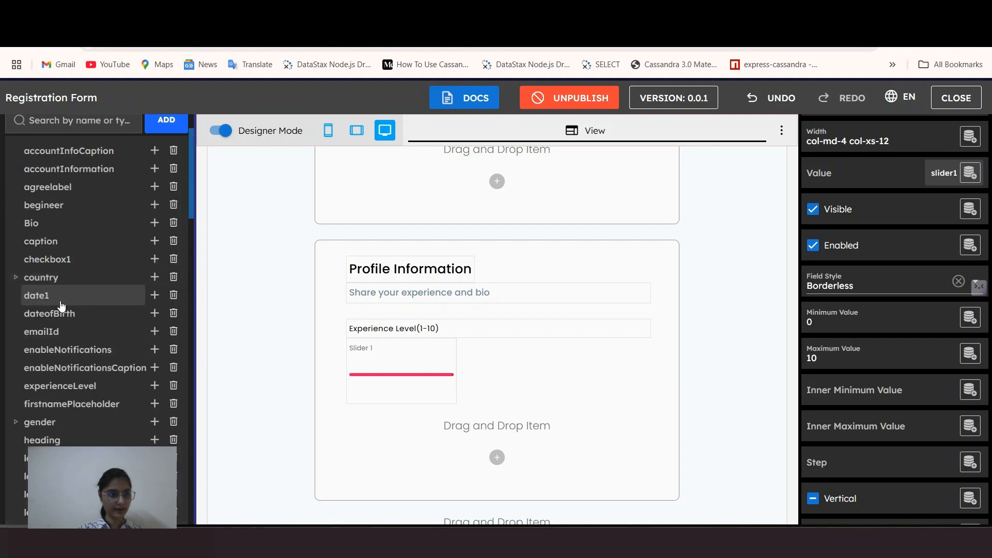
Step: Expand Controllers and open the widgetContent_onload controller code
scroll(66, 400, down, 10)
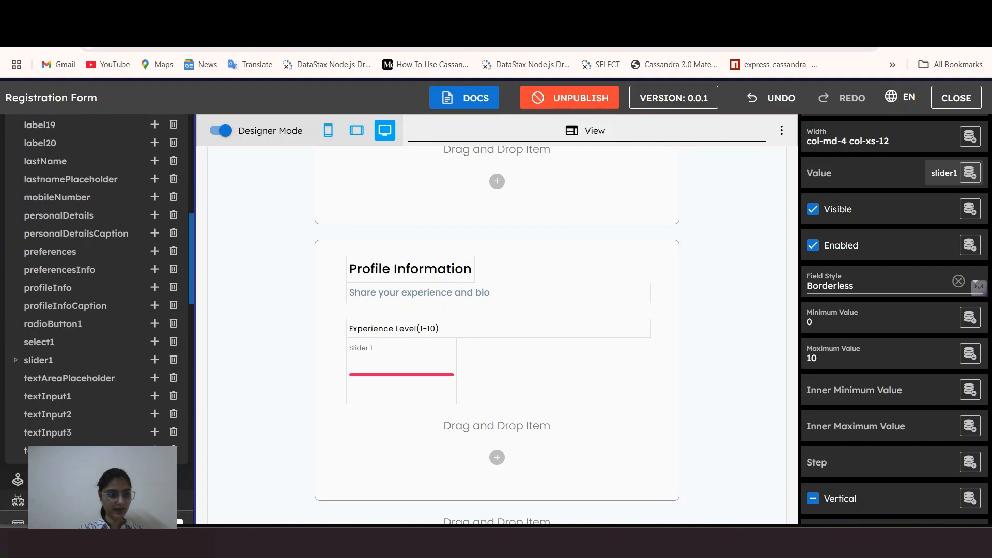
click(82, 351)
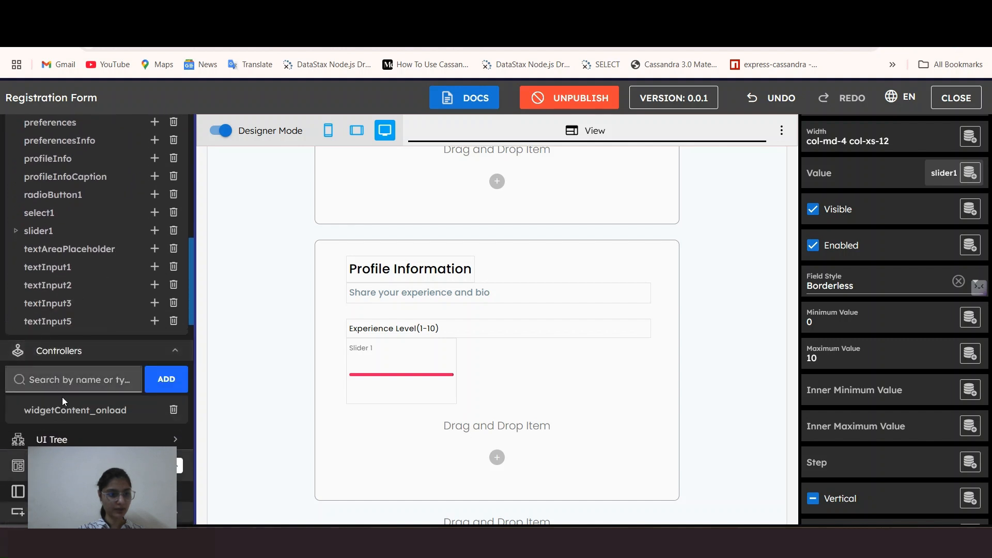
click(60, 414)
scroll(400, 481, down, 5)
Step: Add data.minValue = 0 and data.maxValue = 10 on lines 48–49 of the onload code, then format it
click(498, 475)
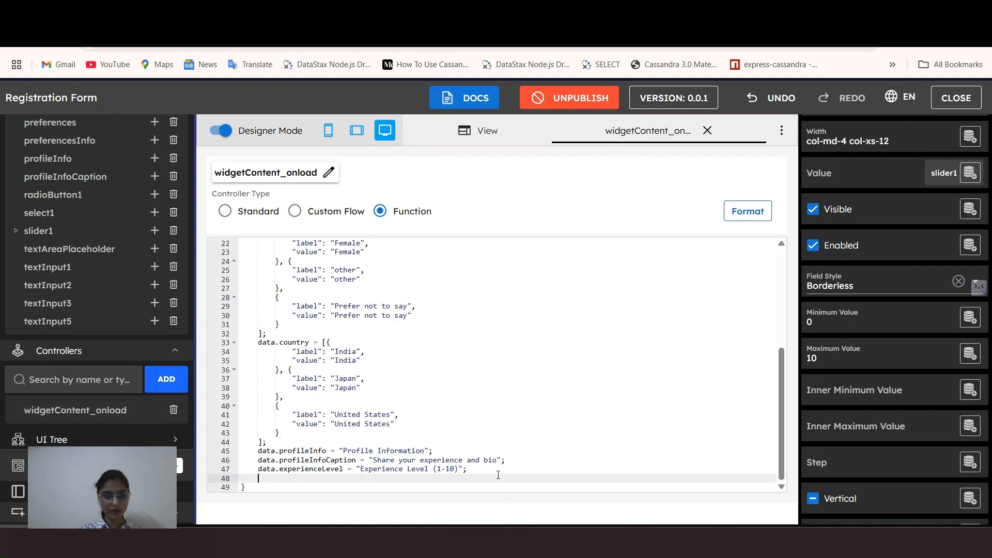
key(super+v)
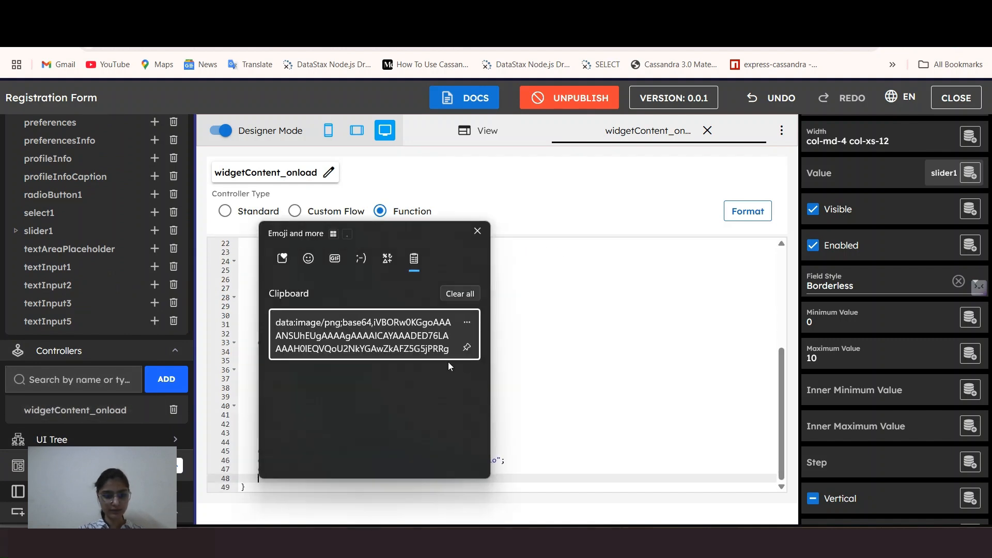
click(477, 231)
text(da)
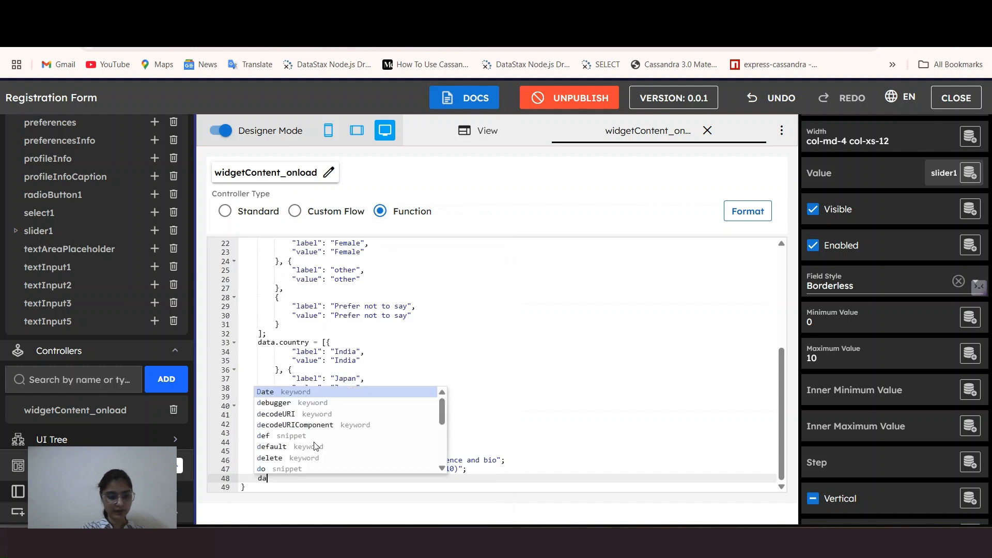
text(ta.min)
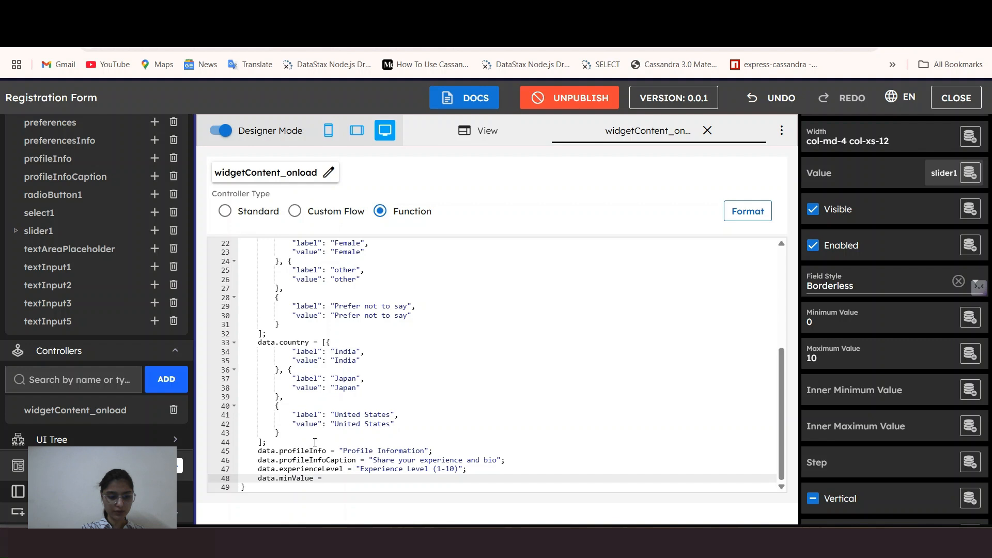
text(Value =0;)
key(Return)
text(data.maxVa)
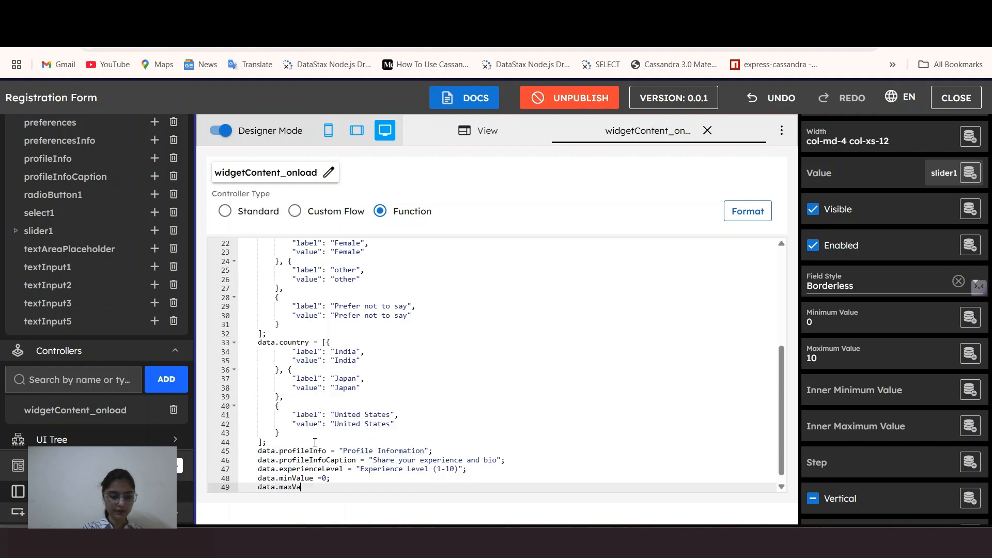
text(lue =1)
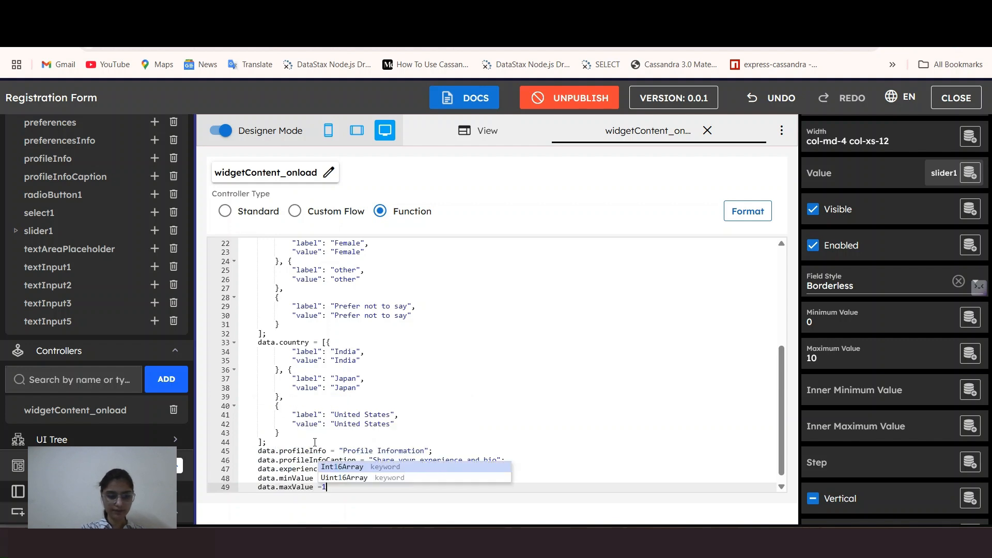
text(;)
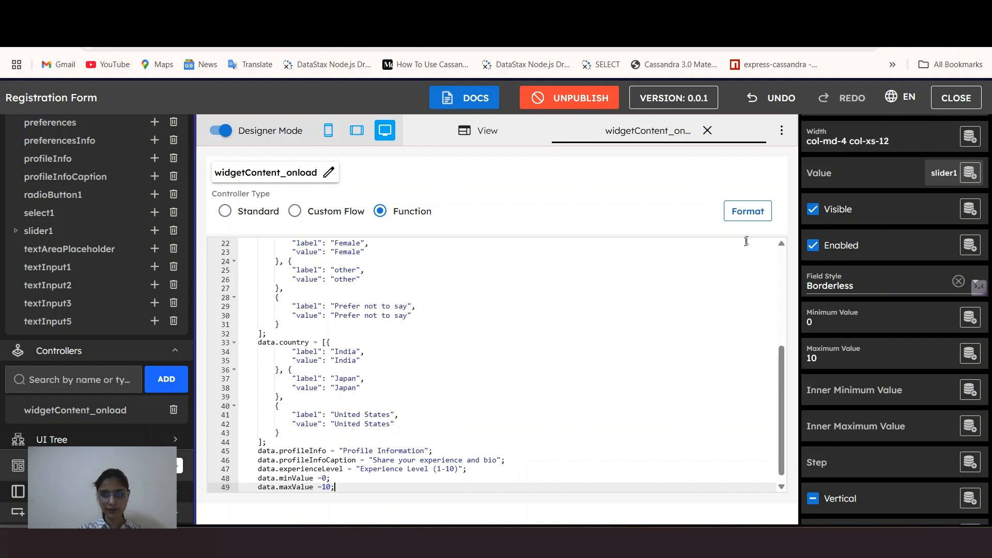
click(759, 215)
Step: Back on the form, replace Slider 1's pink Track Color with grey
click(708, 130)
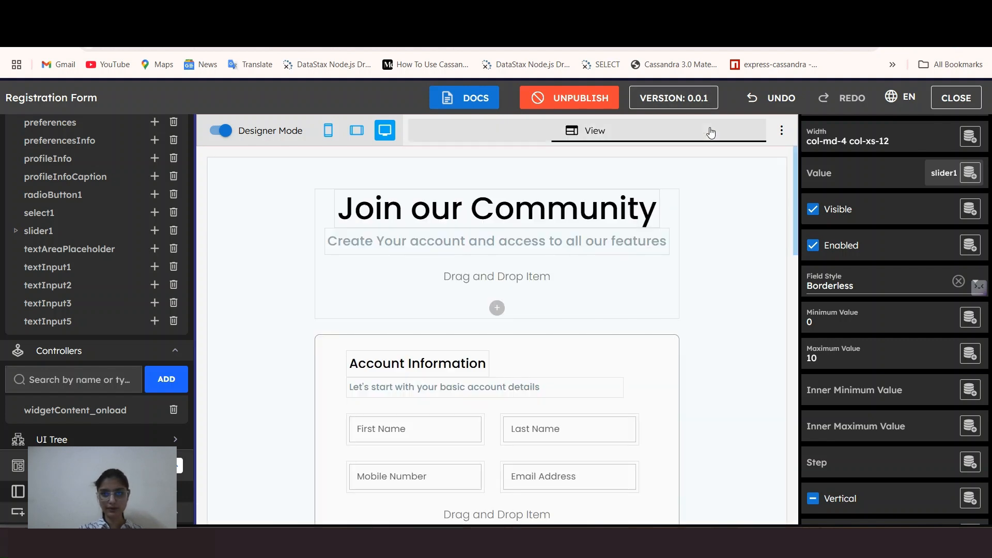
scroll(567, 345, down, 10)
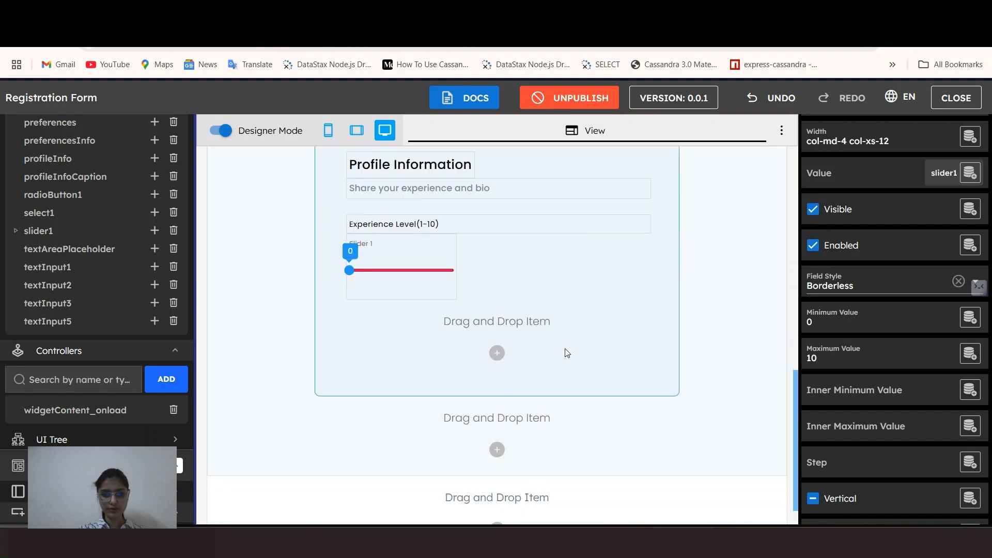
scroll(937, 302, down, 6)
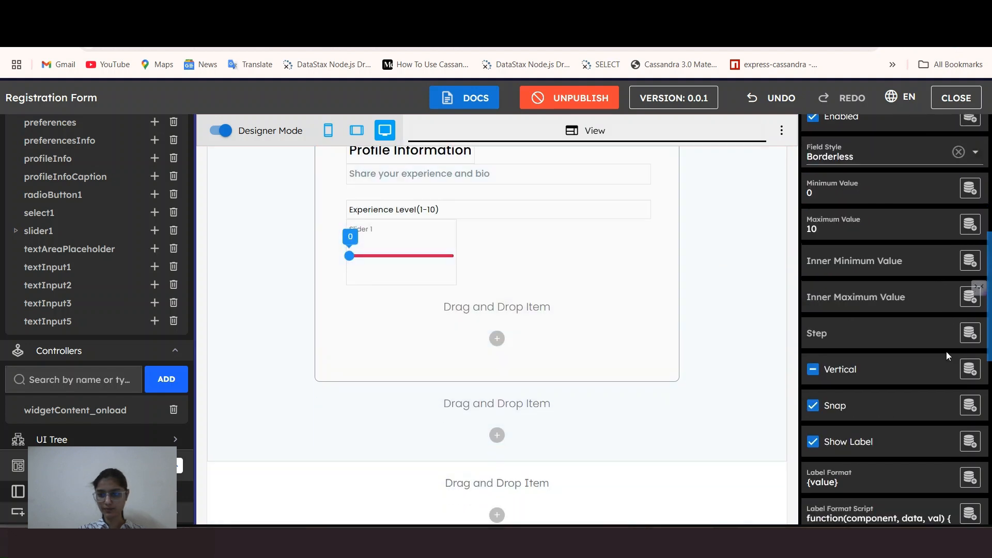
click(871, 362)
key(BackSpace)
key(BackSpace)
key(BackSpace)
key(BackSpace)
text(grey)
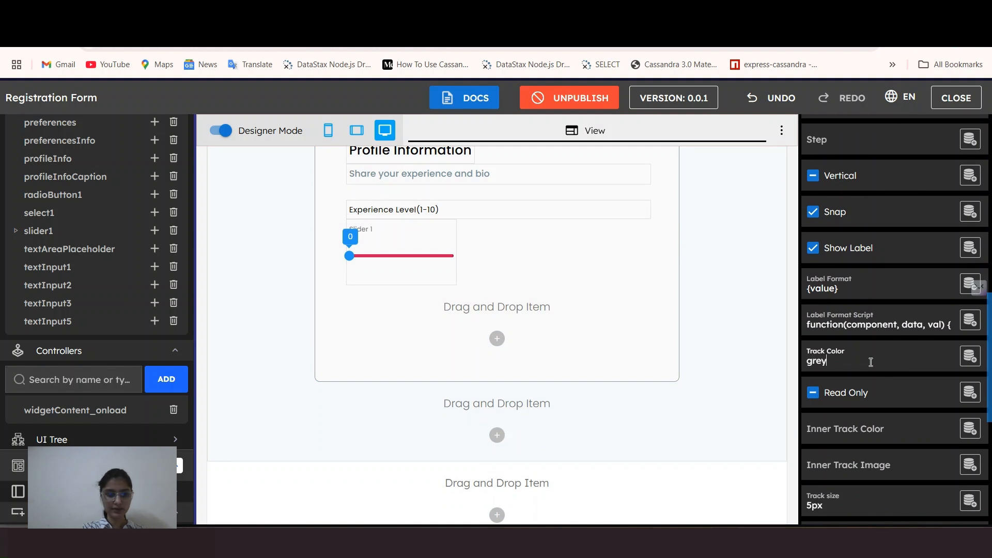
scroll(859, 362, down, 5)
scroll(847, 356, down, 3)
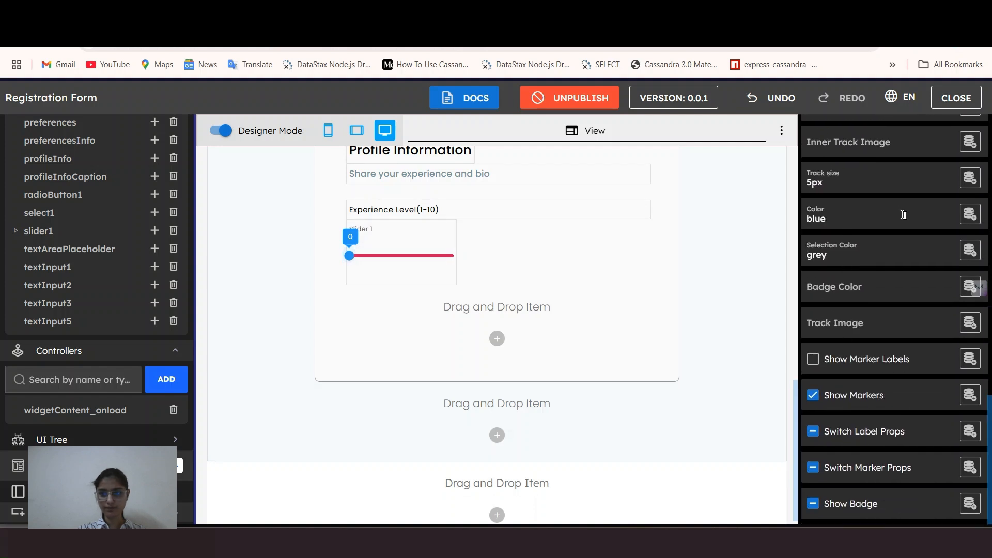
scroll(904, 215, up, 12)
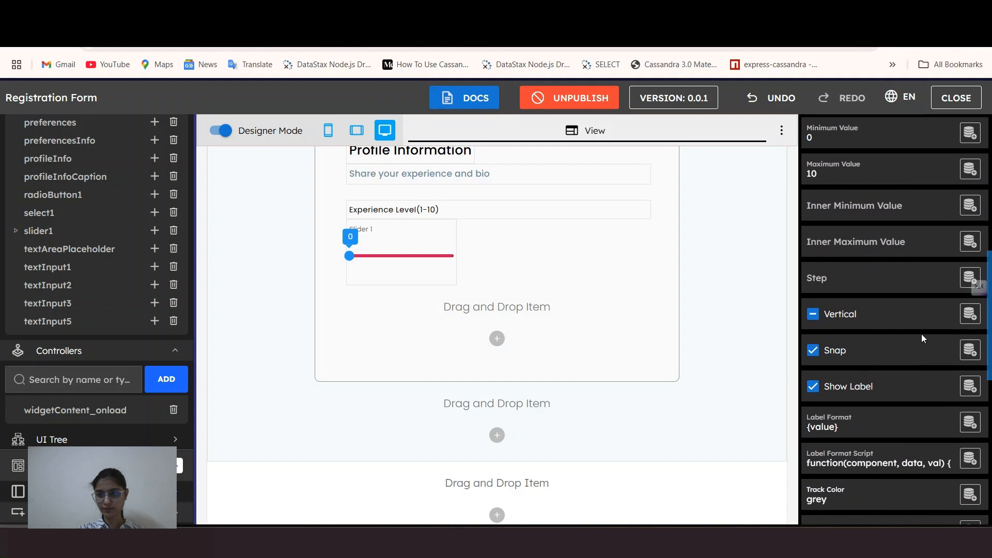
scroll(922, 334, up, 4)
Step: Bind Slider 1's Minimum Value to the slider1.minValue data field
scroll(839, 302, down, 1)
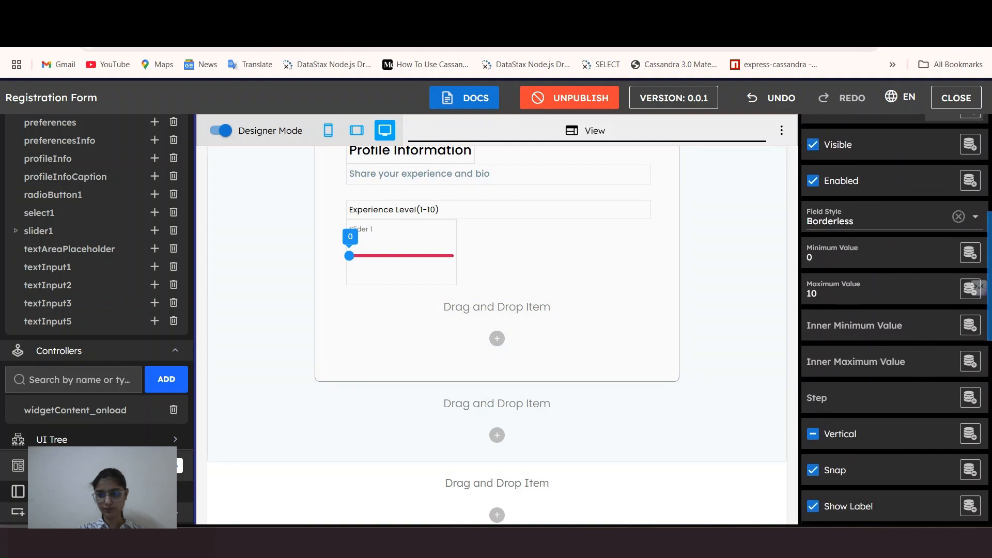
click(970, 252)
scroll(888, 359, down, 10)
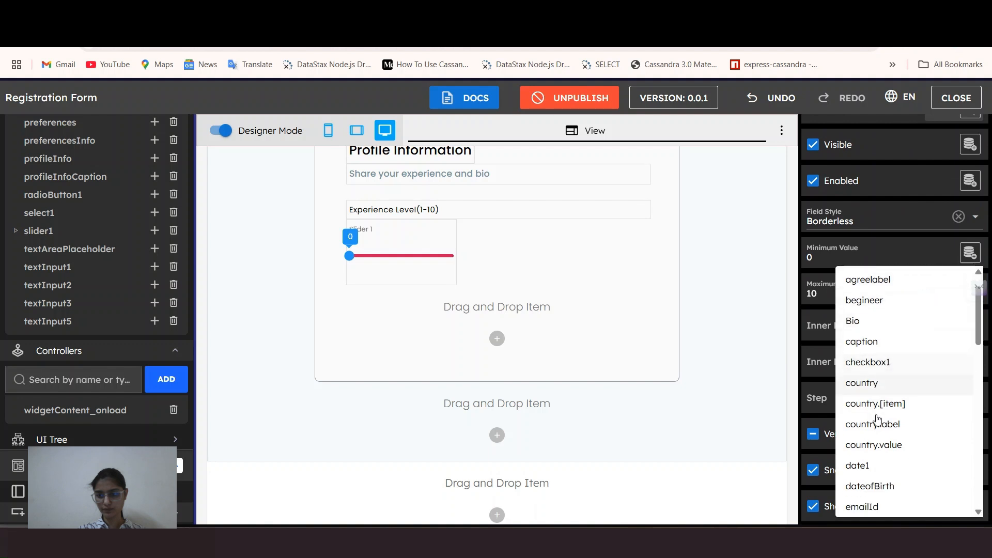
scroll(886, 428, down, 5)
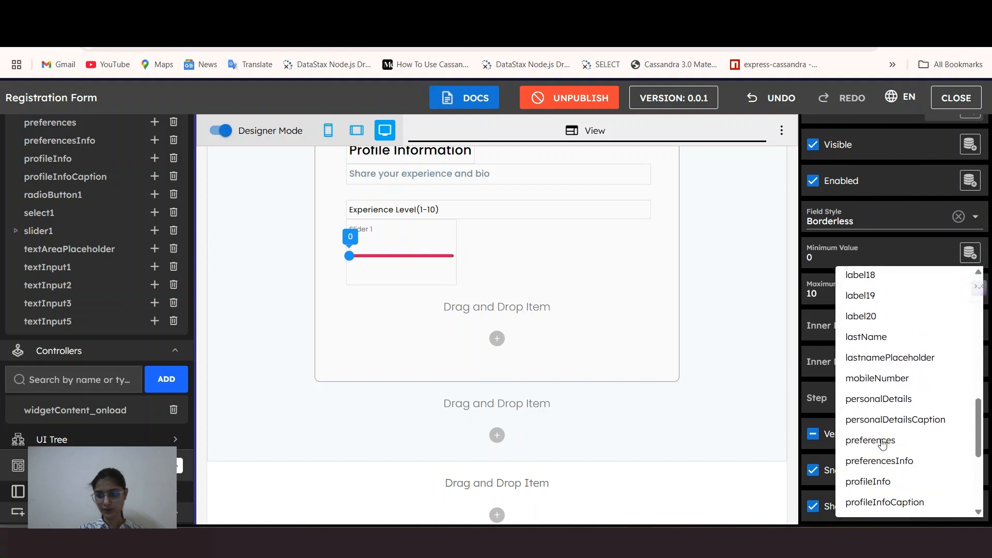
click(892, 398)
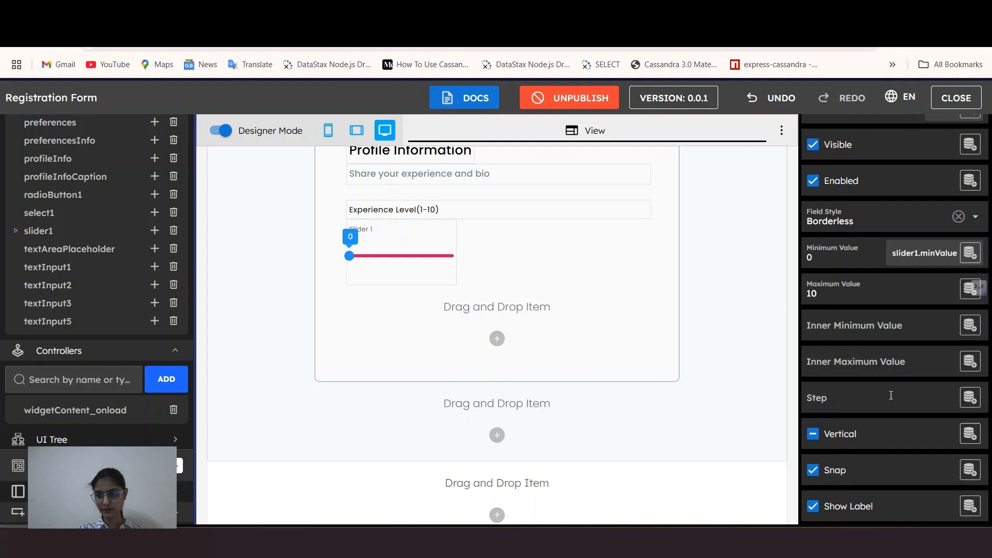
Step: Bind Slider 1's Maximum Value to slider1.maxValue and reselect the slider on the form
click(970, 288)
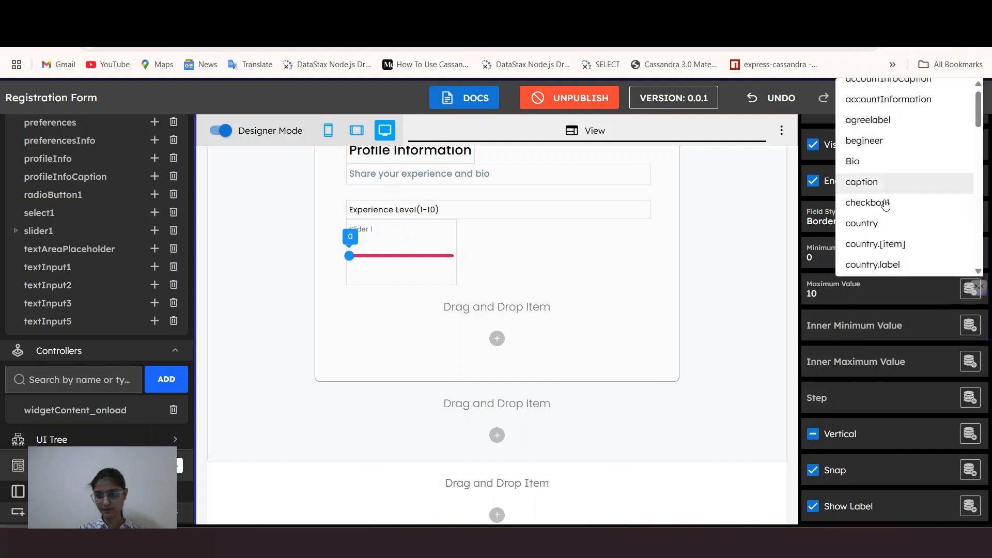
scroll(882, 202, down, 8)
scroll(883, 206, down, 6)
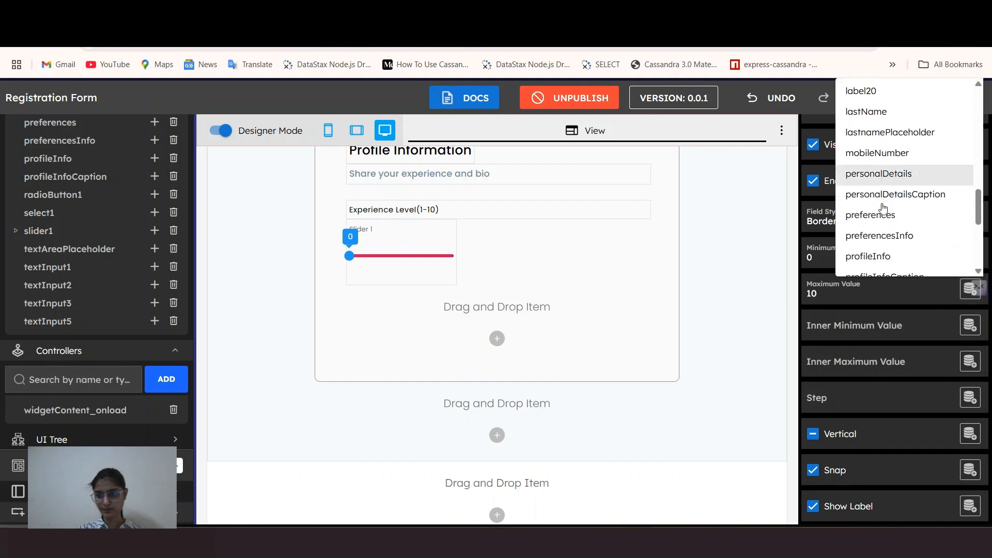
click(886, 224)
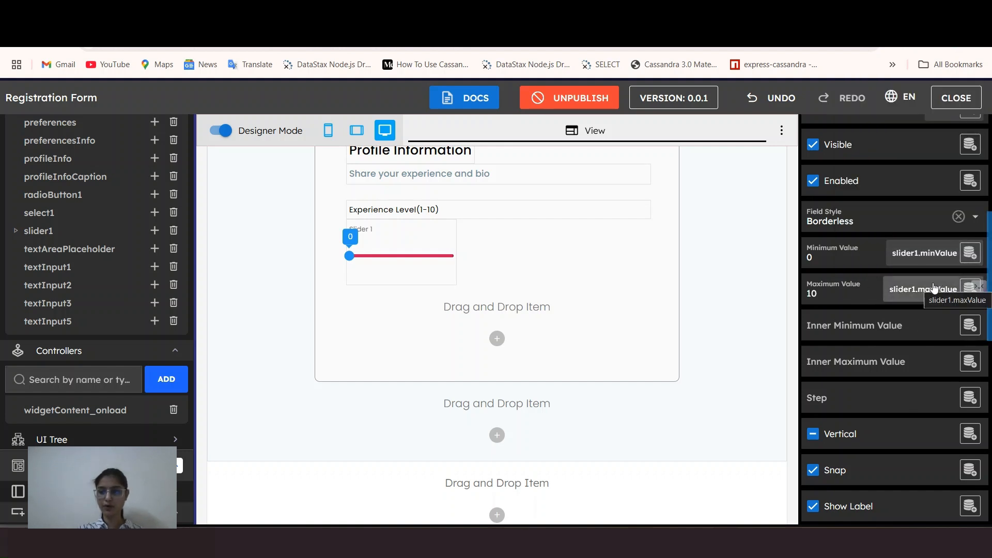
click(358, 269)
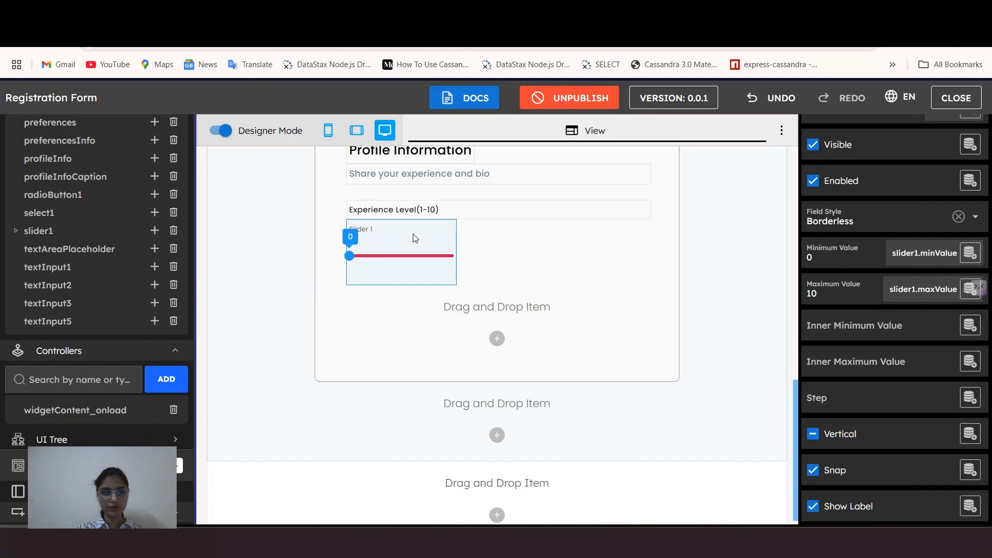
scroll(862, 263, down, 2)
click(858, 305)
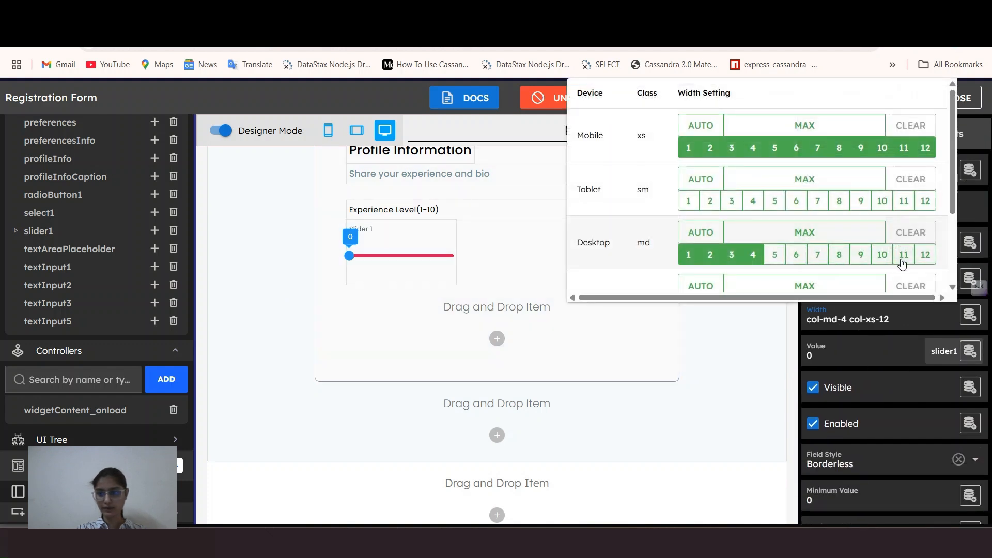
Step: Set the slider to 11 desktop columns with no mobile width, then test it at 2 in preview
click(903, 256)
click(910, 126)
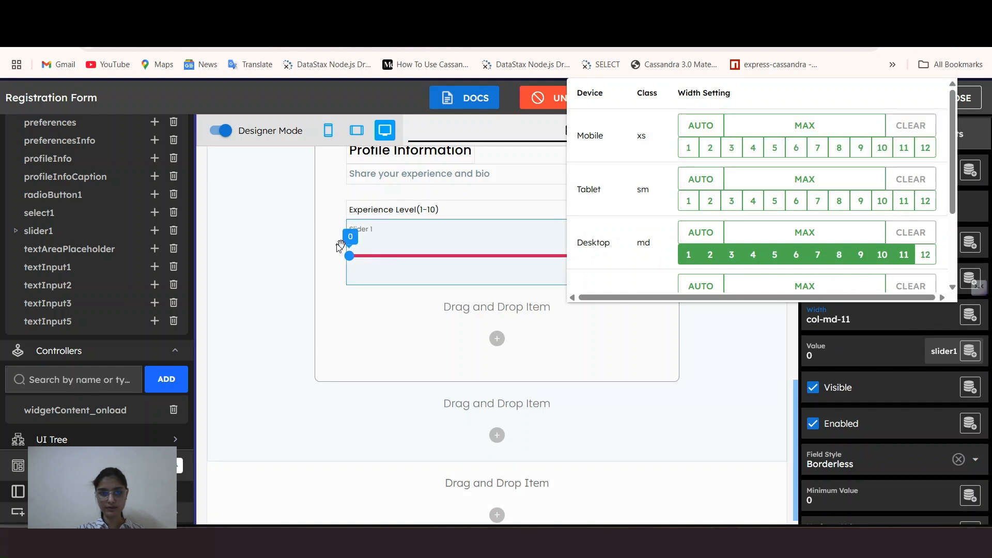
click(217, 132)
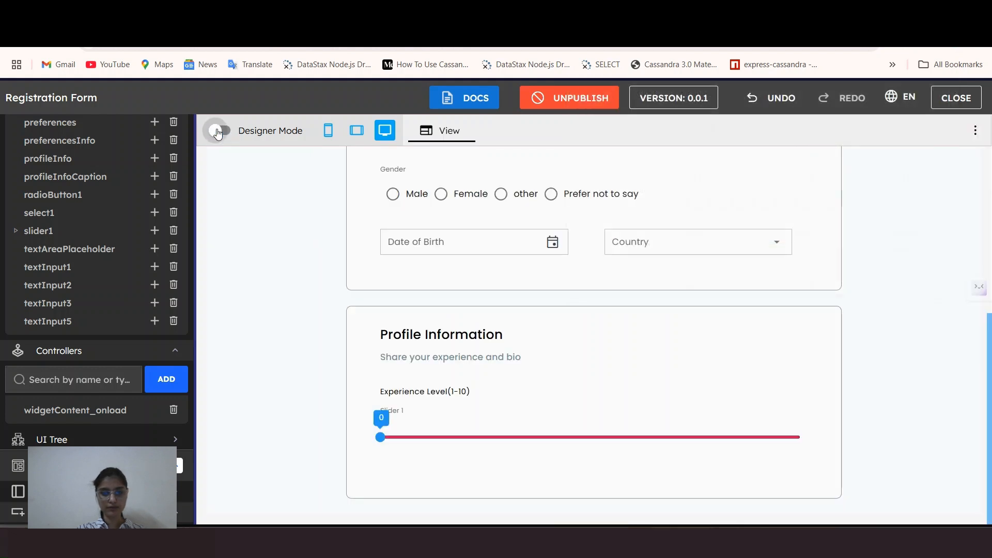
click(422, 437)
click(467, 438)
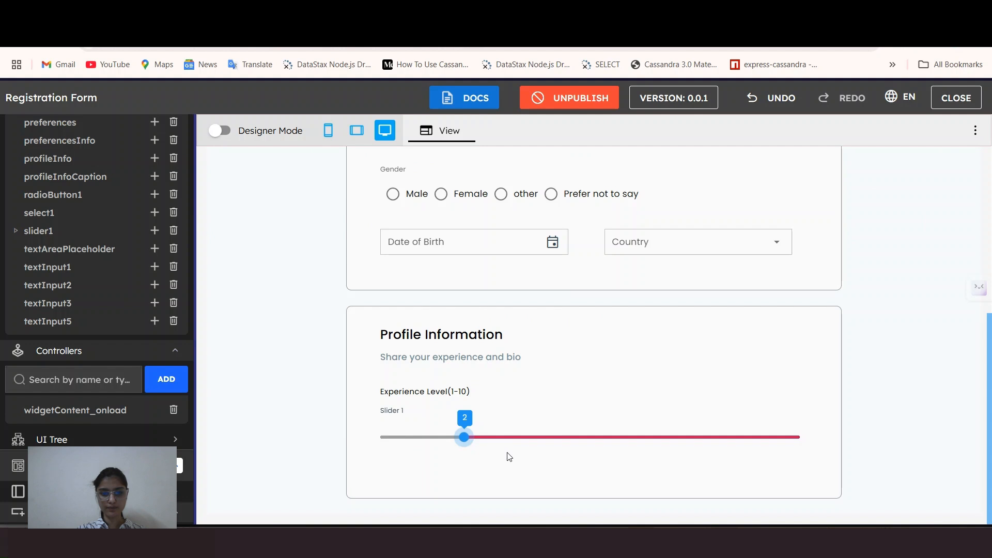
Step: Return to Designer Mode and reselect the Experience Level slider
click(220, 131)
scroll(577, 428, down, 6)
click(593, 312)
scroll(919, 354, down, 5)
Step: Delete the pink value from the Experience Level slider's Track Color
scroll(920, 355, down, 5)
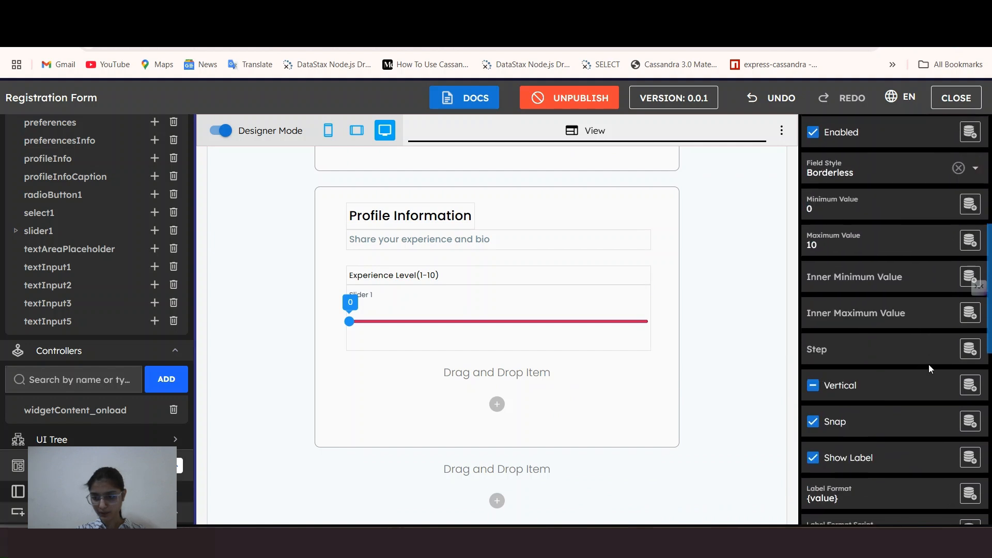
drag(861, 345, 801, 348)
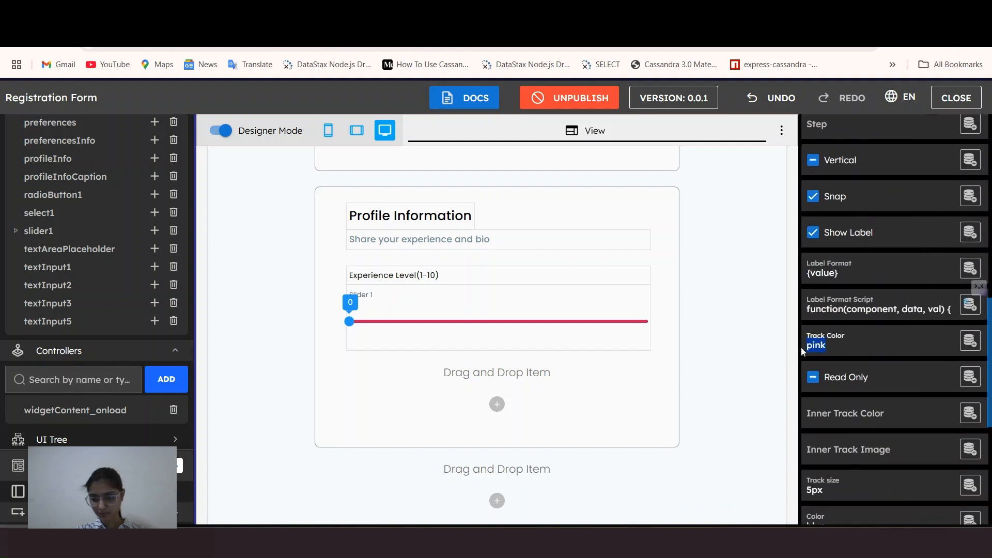
key(BackSpace)
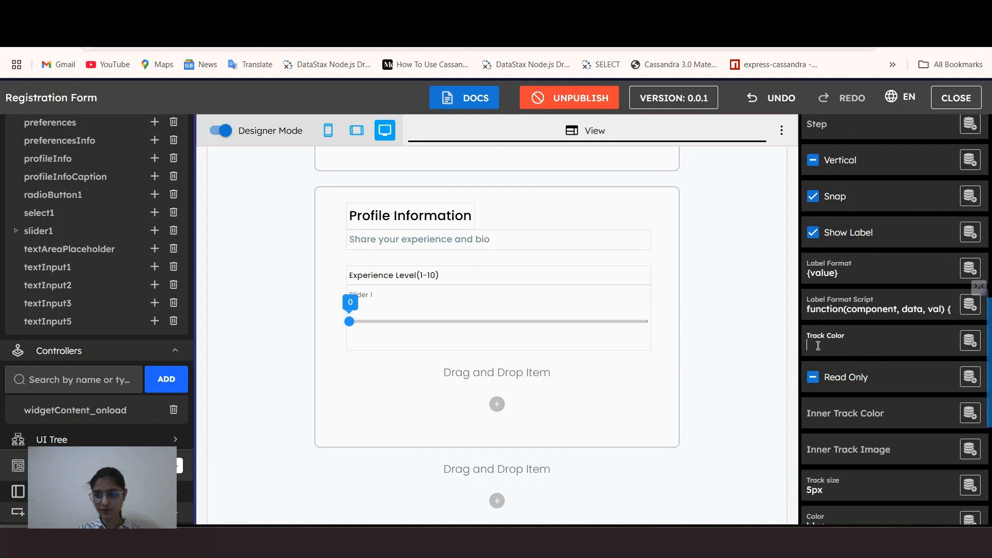
scroll(849, 344, down, 3)
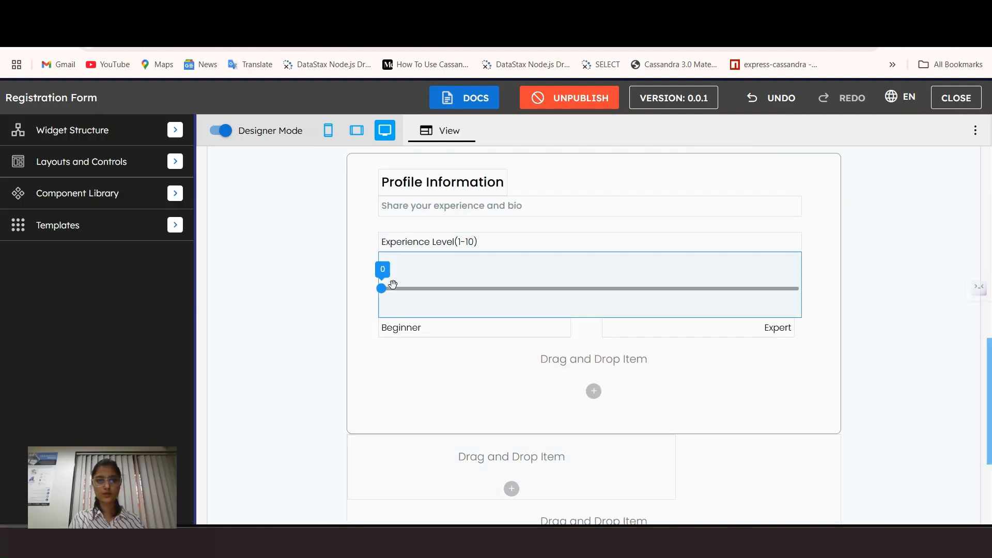
Step: Select the slider, then scroll the rendered form from Profile Information down to Preferences
click(474, 274)
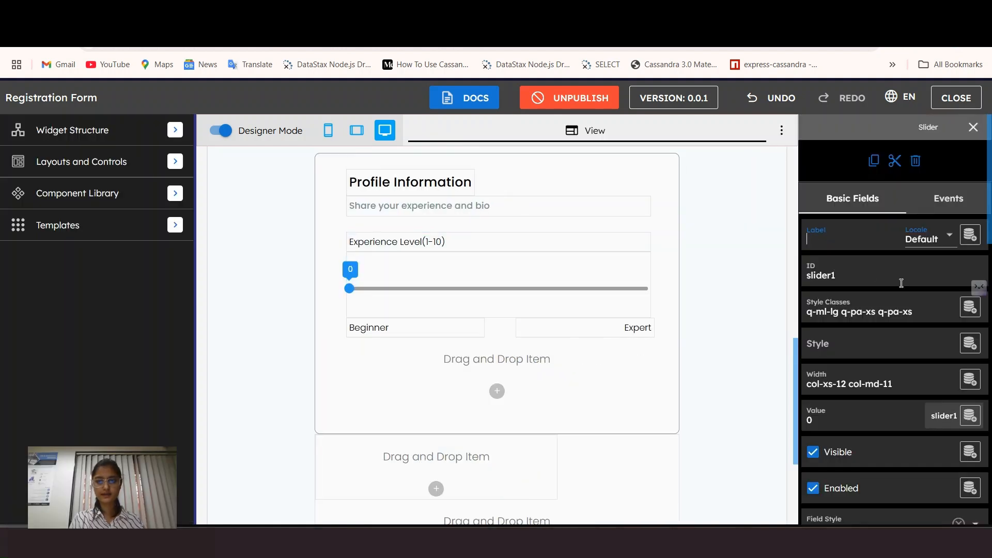
scroll(851, 428, down, 2)
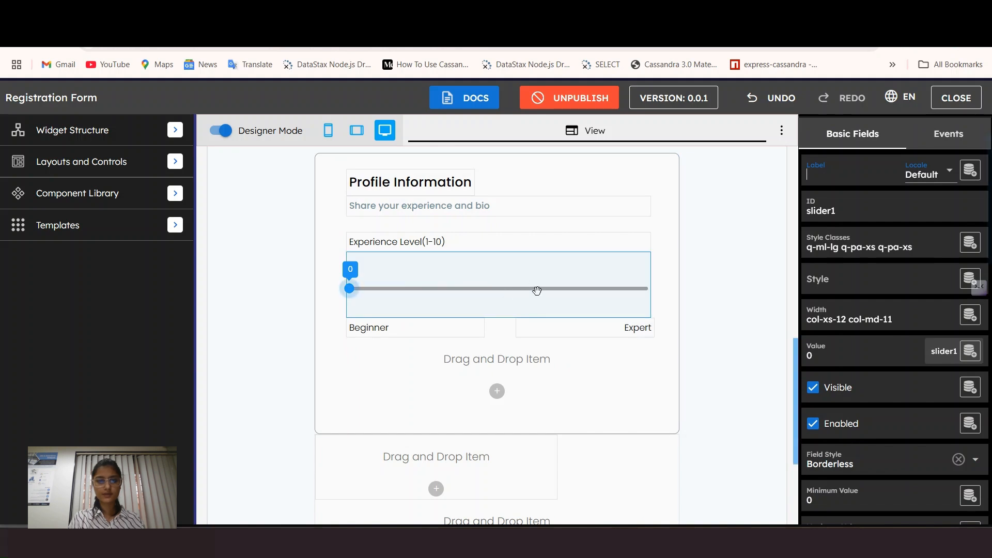
scroll(449, 267, down, 1)
scroll(449, 267, down, 1)
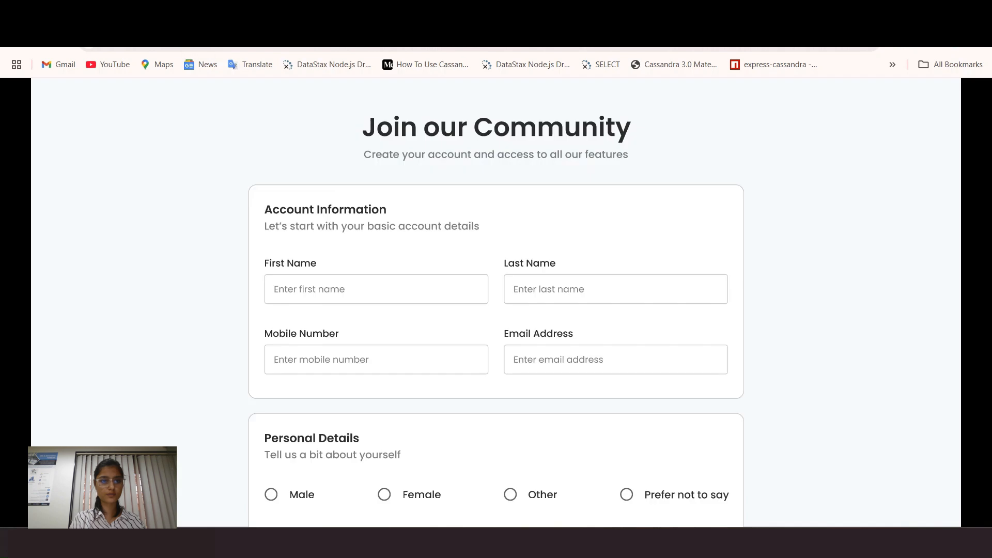
scroll(385, 278, down, 6)
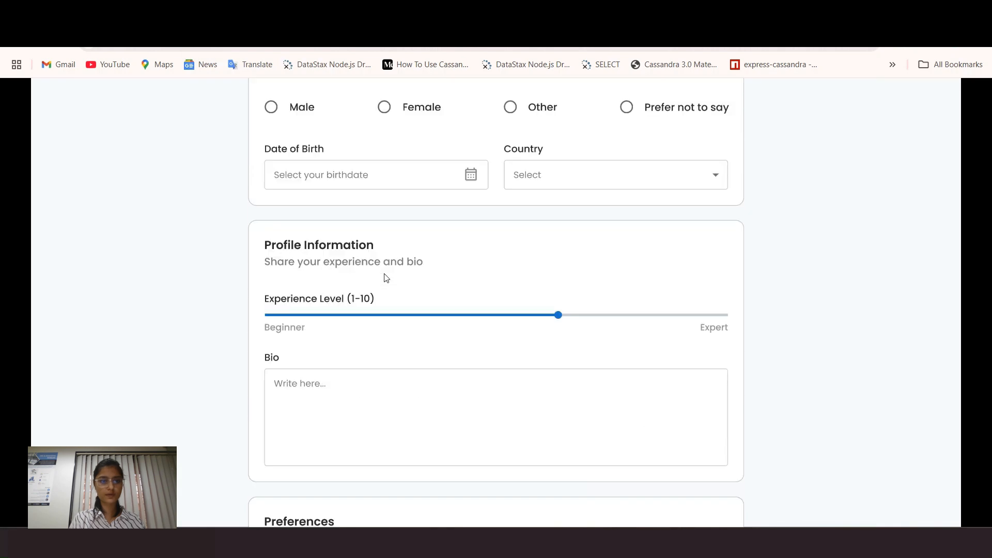
scroll(344, 271, down, 3)
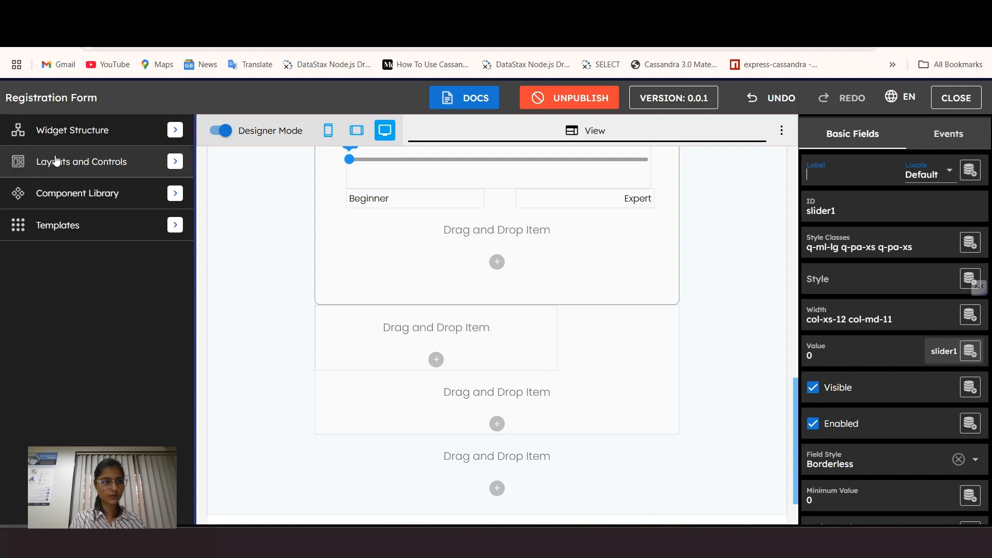
Step: Drag a Label from Fields below the Beginner caption and name it Bio
click(57, 160)
click(63, 213)
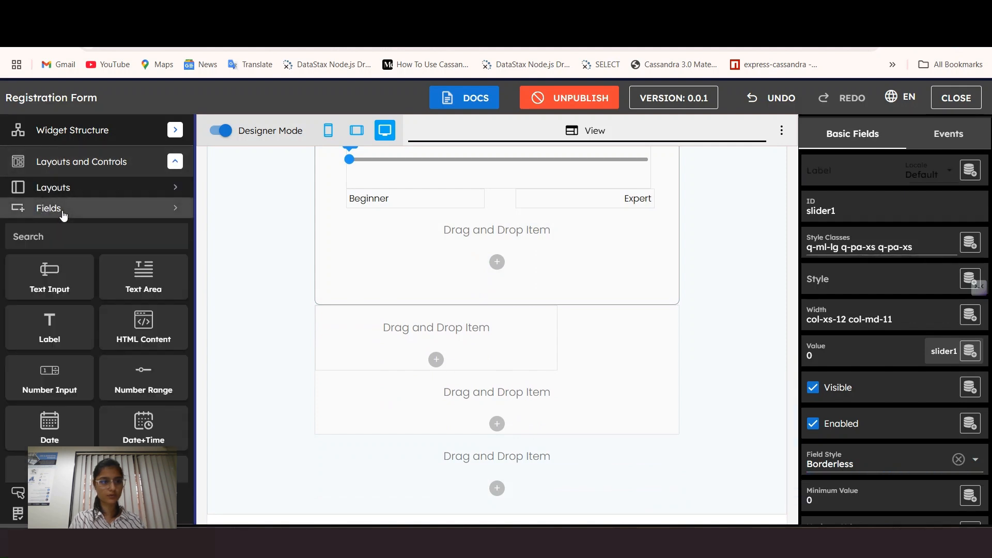
scroll(47, 323, down, 5)
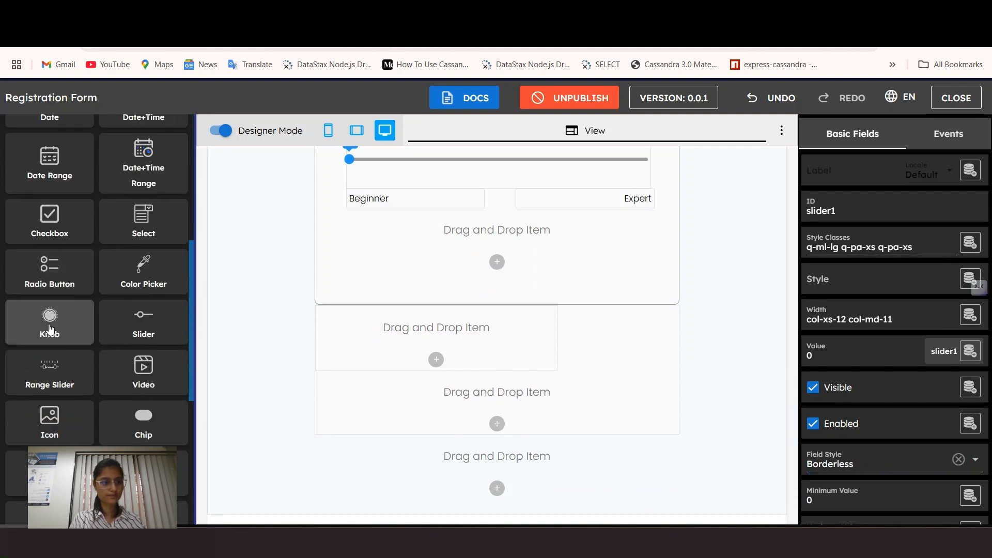
scroll(78, 242, up, 4)
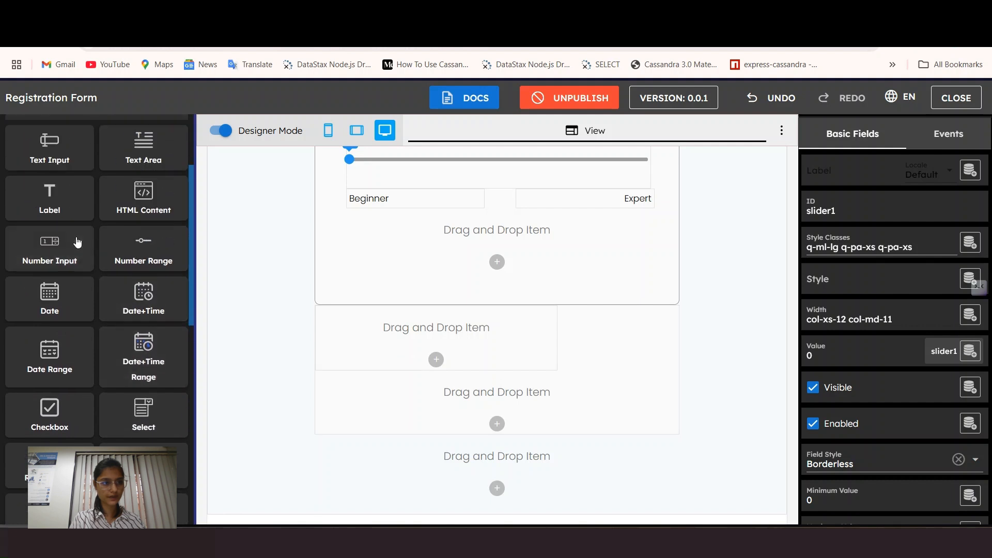
drag(50, 196, 377, 229)
text(Bio)
click(518, 337)
Step: Give the Bio label Large (32px) left and top margins
click(387, 201)
click(857, 311)
click(685, 425)
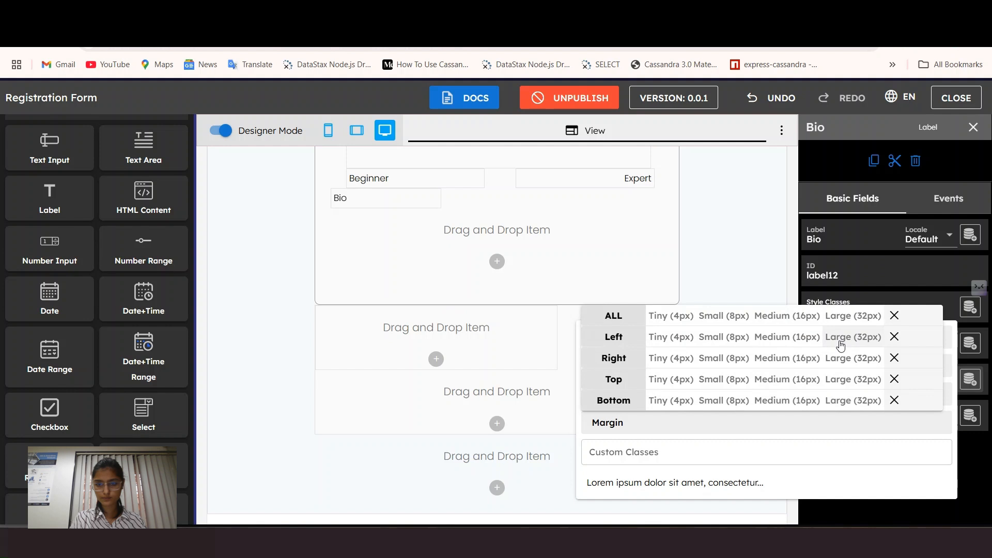
click(840, 341)
click(846, 379)
click(381, 241)
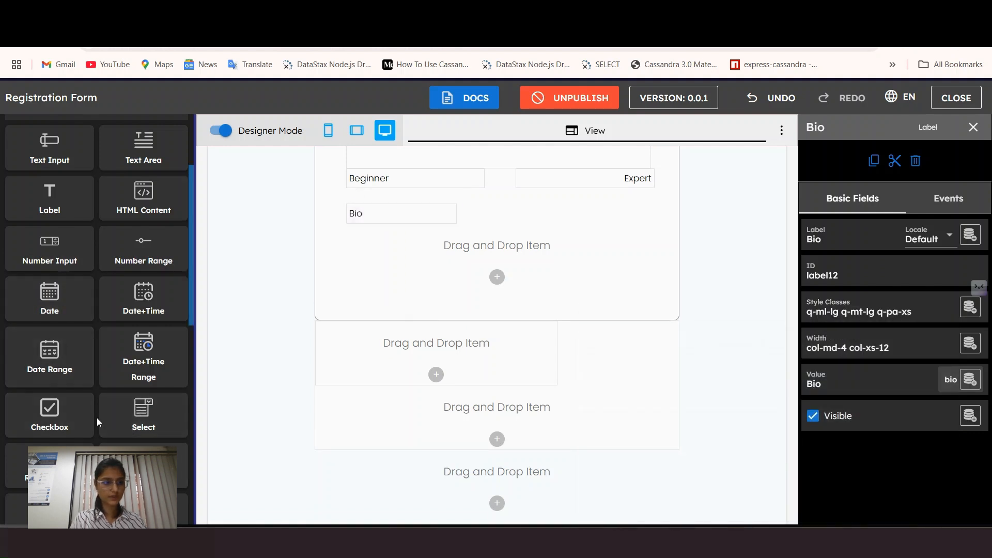
Step: Drop a Text Area below Bio and widen the Bio label to 9 desktop columns
drag(133, 152, 407, 257)
drag(581, 281, 423, 218)
click(848, 347)
click(859, 254)
click(388, 240)
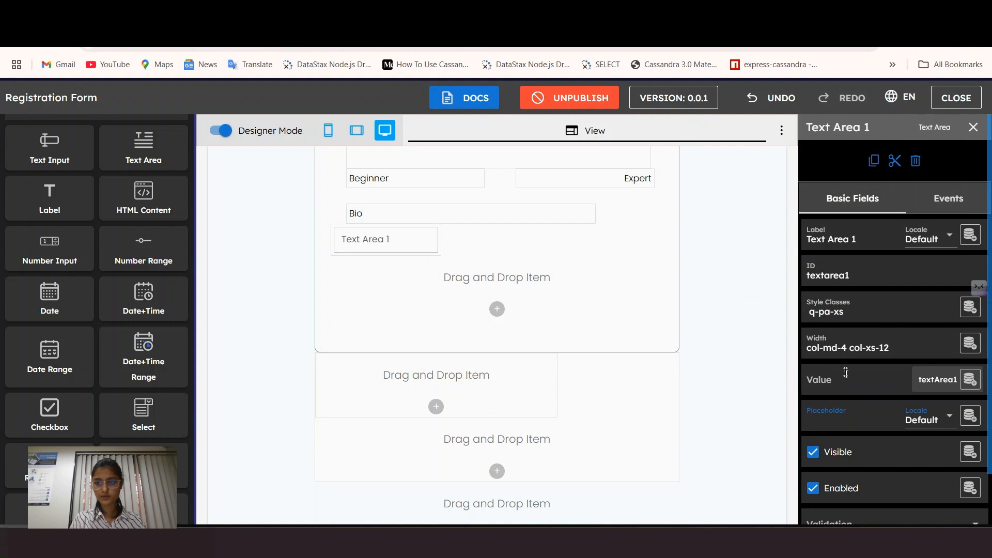
Step: Give the text area a Large left margin and an 11-column desktop width
click(838, 308)
click(655, 422)
click(853, 336)
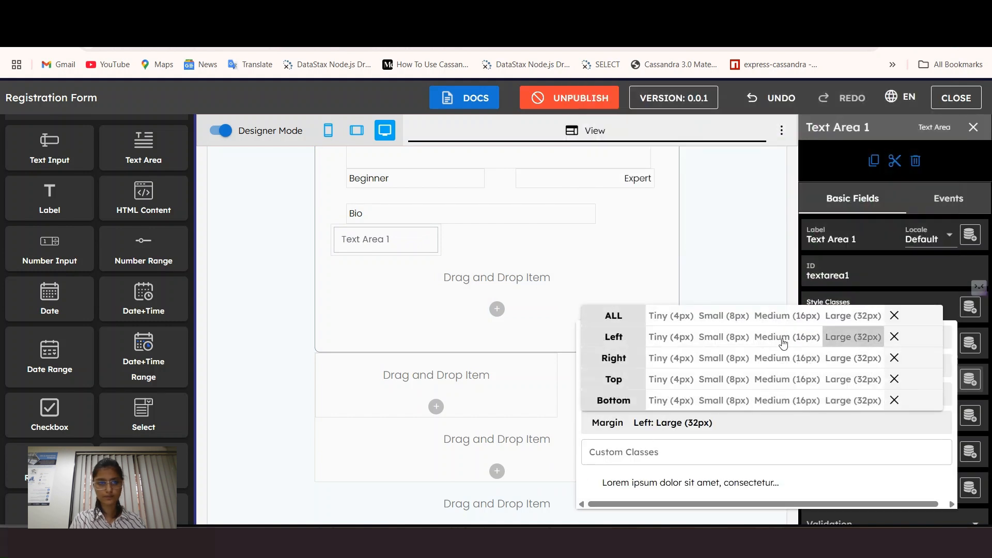
click(405, 239)
click(832, 346)
click(884, 254)
click(485, 236)
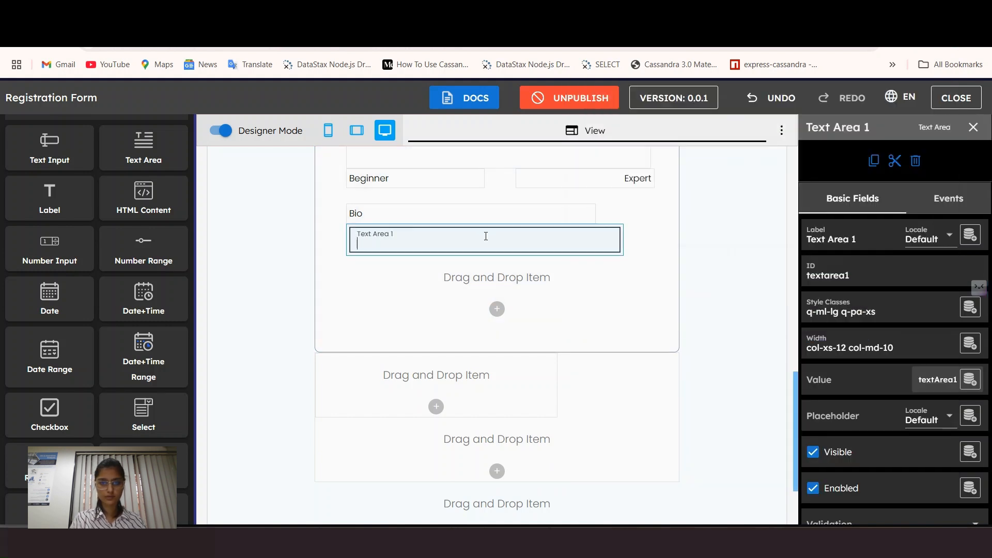
click(850, 347)
click(901, 253)
click(465, 243)
Step: Delete the text area's label text, leaving it unlabelled under Bio
scroll(486, 302, up, 1)
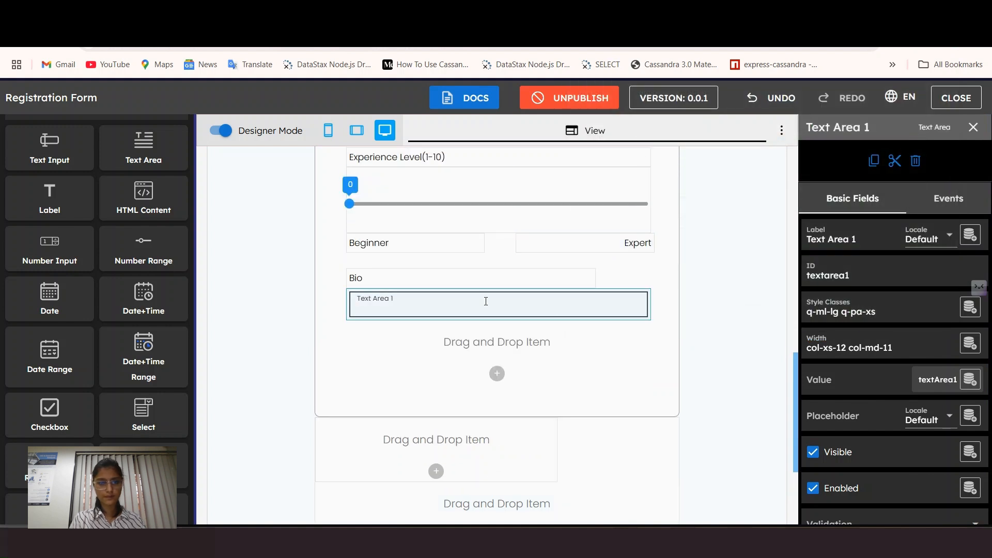
drag(859, 239, 779, 244)
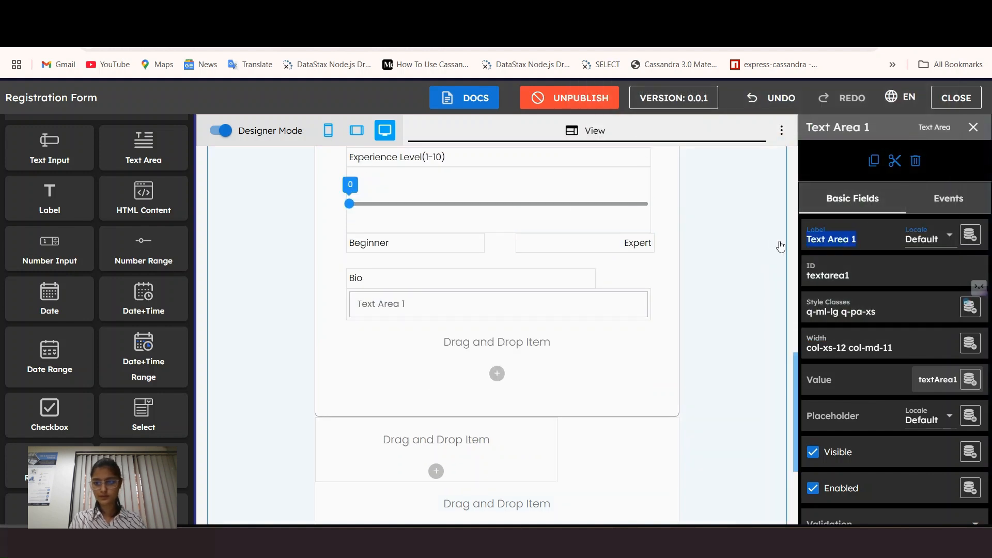
key(BackSpace)
scroll(911, 364, down, 1)
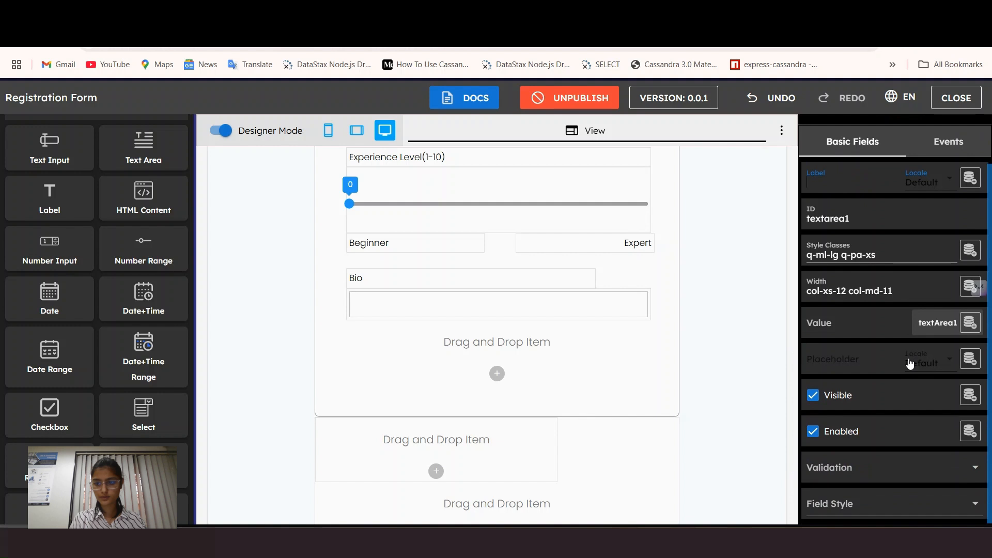
click(362, 299)
scroll(122, 139, up, 3)
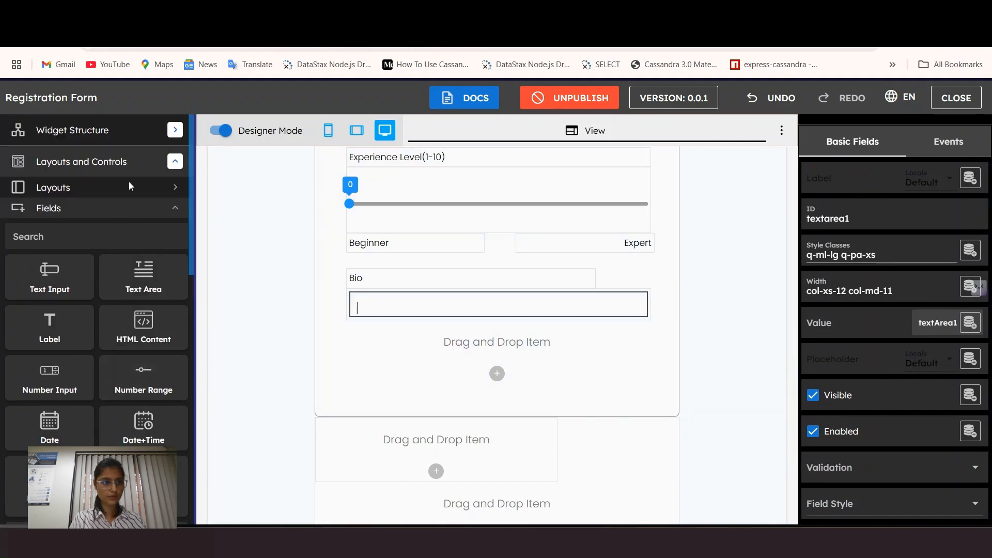
Step: Add a Text-type data field named bioPlaceholder to the data schema
click(122, 135)
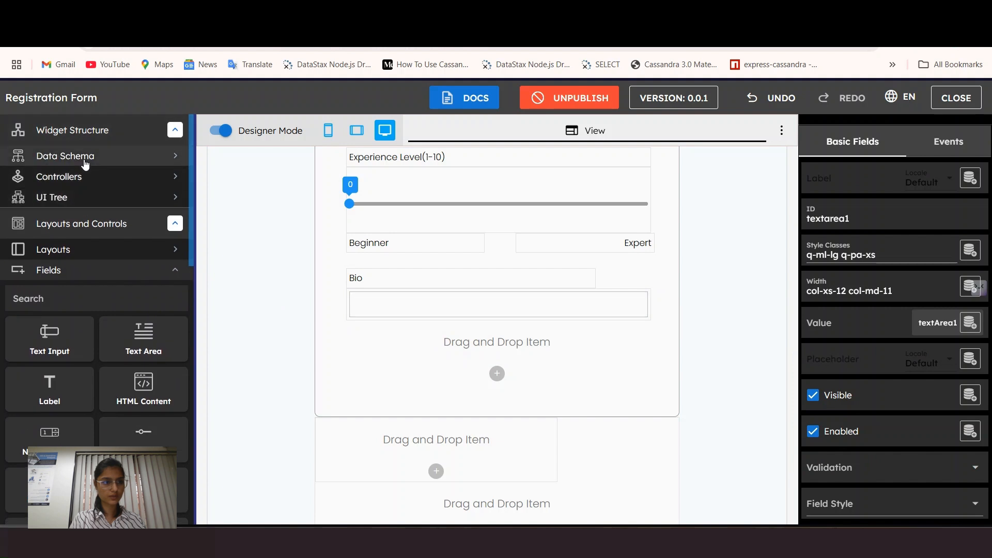
click(84, 155)
click(155, 188)
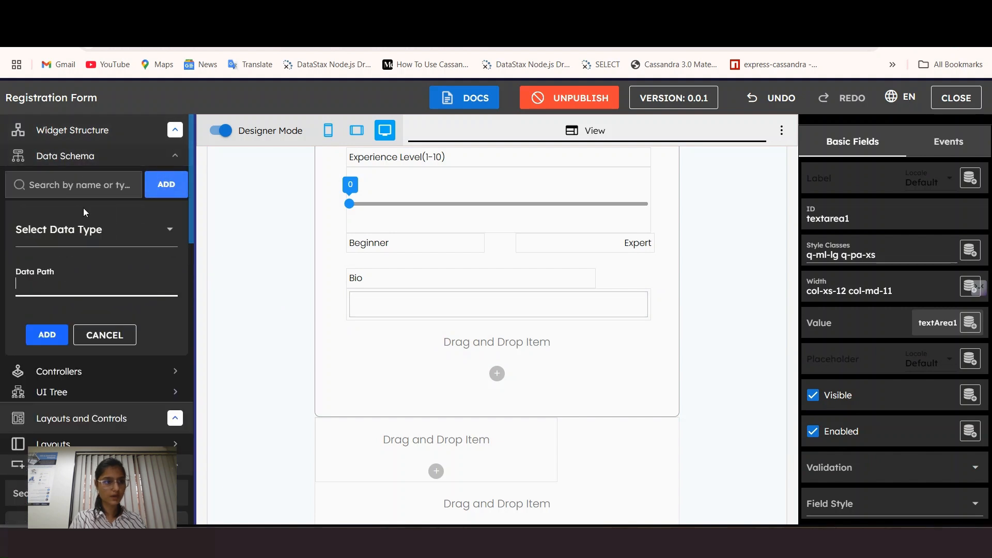
click(72, 241)
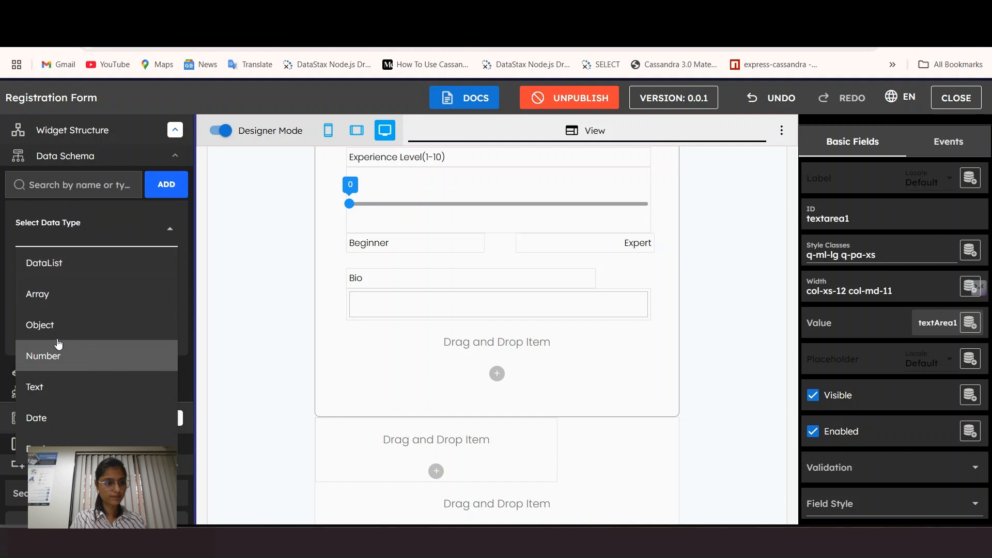
click(30, 387)
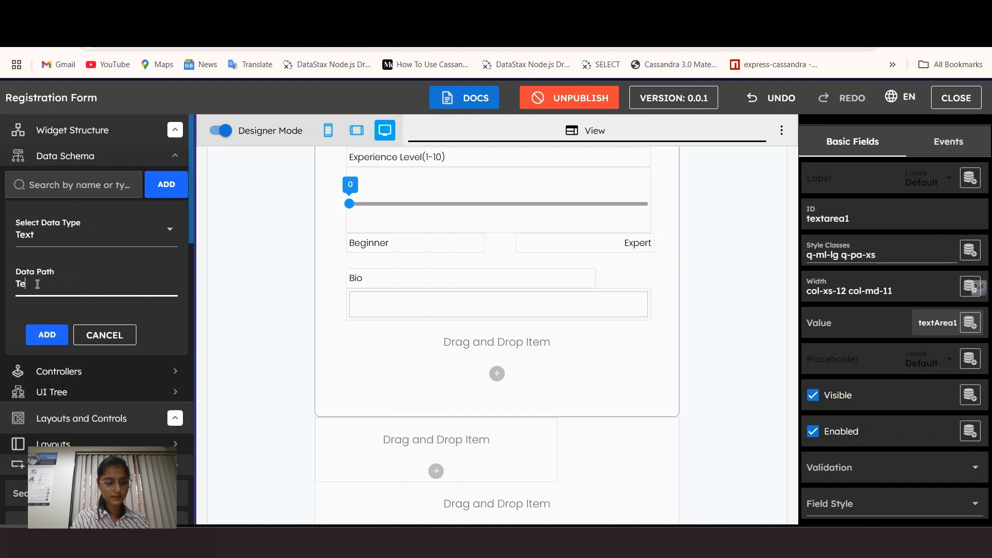
click(38, 283)
text(T)
key(BackSpace)
text(BioPlac)
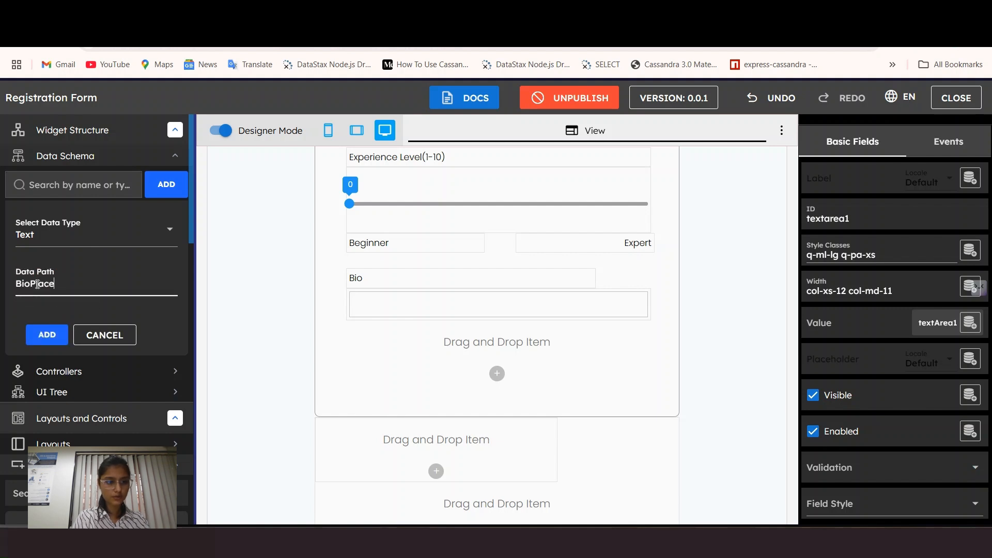
key(BackSpace)
key(BackSpace)
key(BackSpace)
key(BackSpace)
key(BackSpace)
text(bioP)
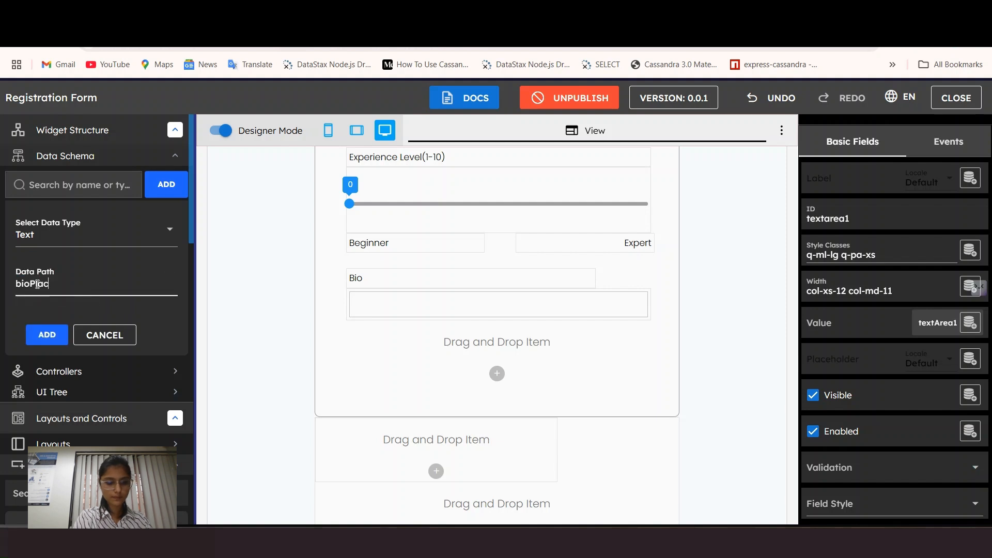
click(47, 335)
Step: Paste the bioPlaceholder name onto a new last line of widgetContent_onload
scroll(77, 383, down, 3)
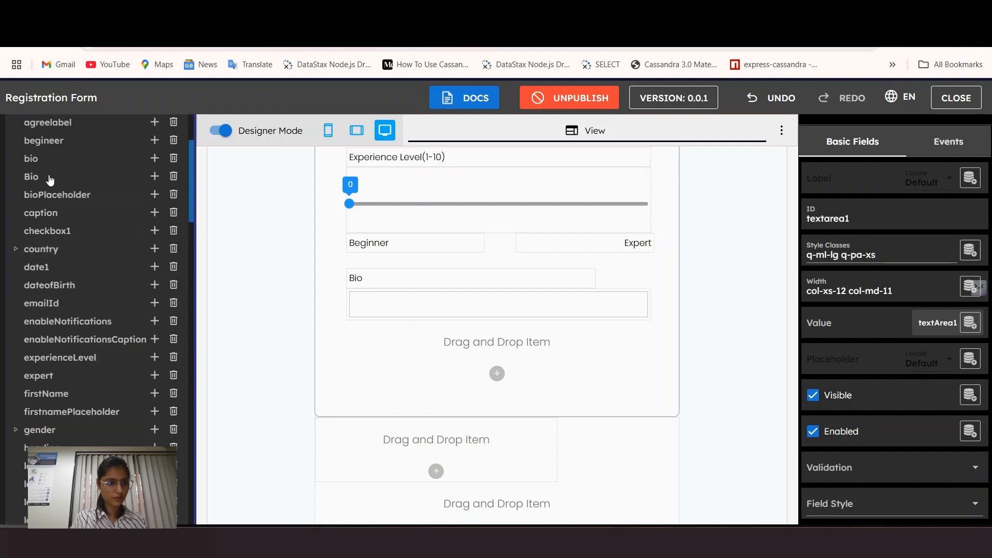
click(52, 196)
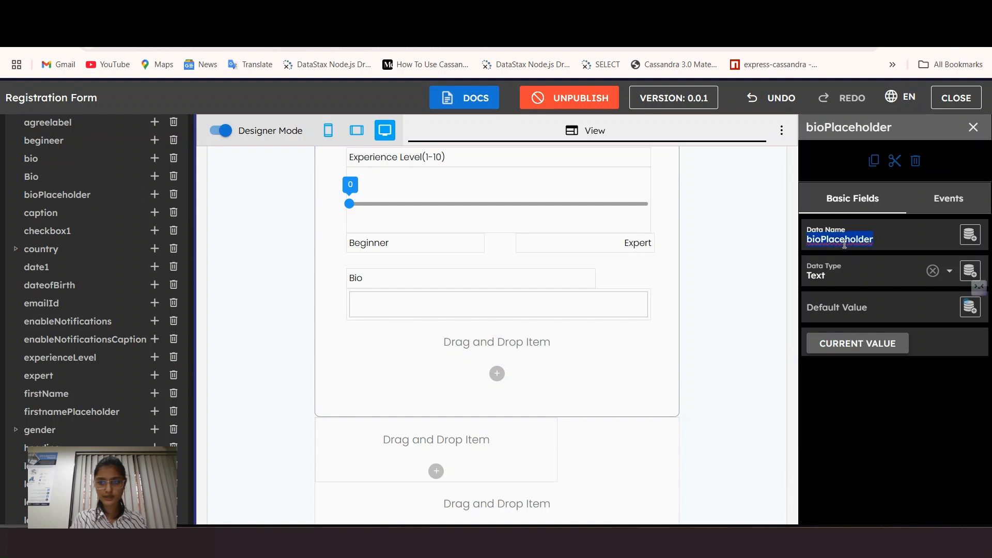
scroll(86, 438, down, 10)
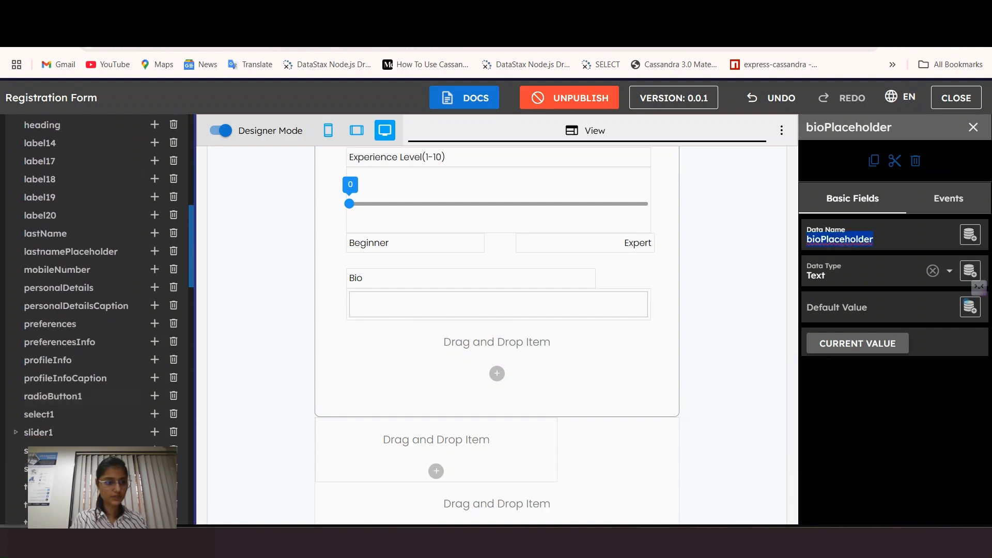
click(87, 407)
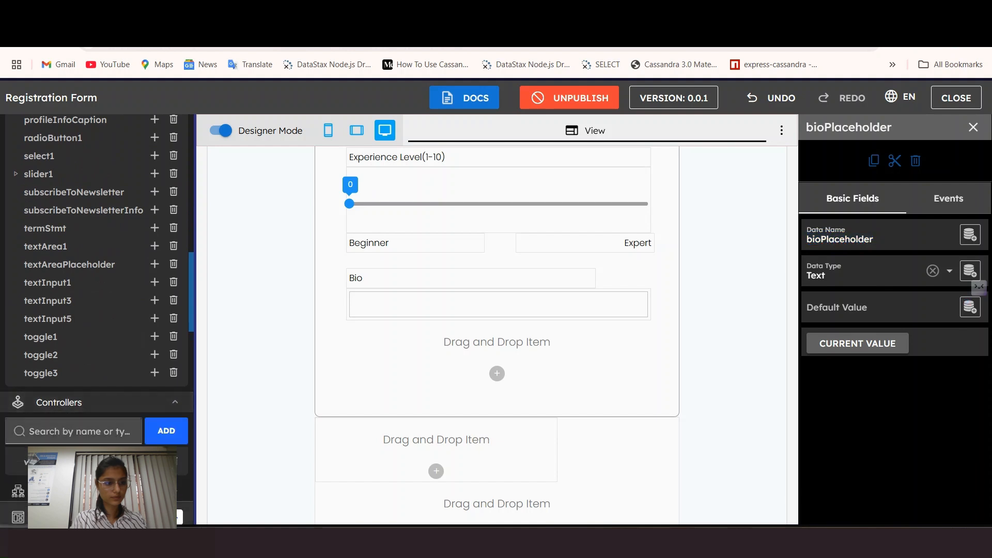
click(85, 461)
scroll(276, 460, down, 5)
click(276, 468)
text(bioPlaceholder)
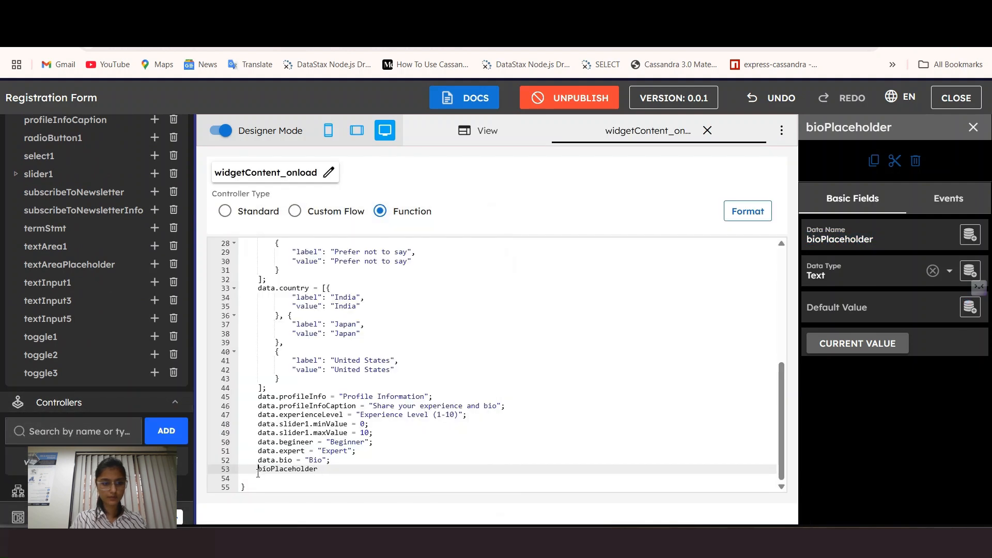
Step: Complete line 53 as data.bioPlaceholder = "Write here.." and format the code
text(data.)
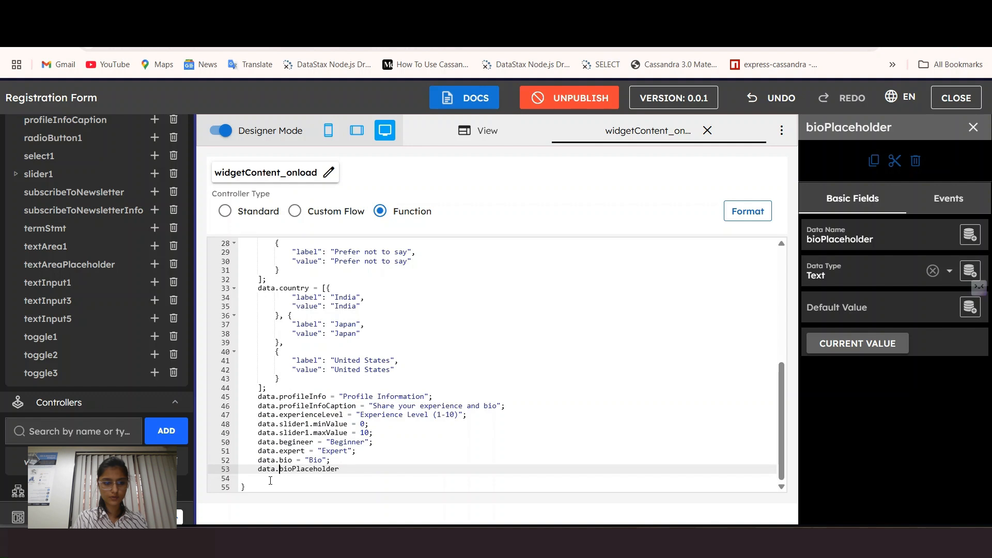
drag(360, 460, 361, 468)
click(368, 471)
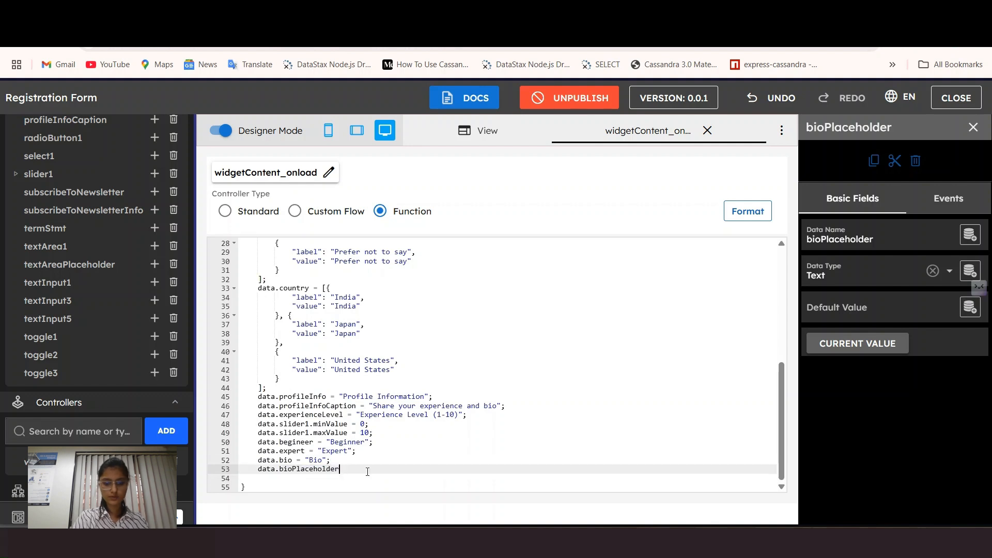
text(= "Wri)
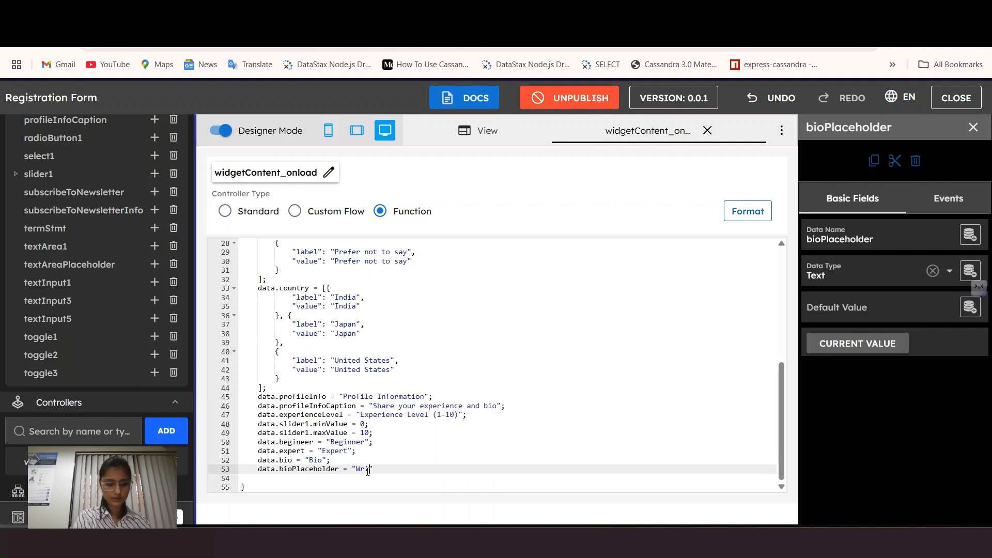
text(te here..";)
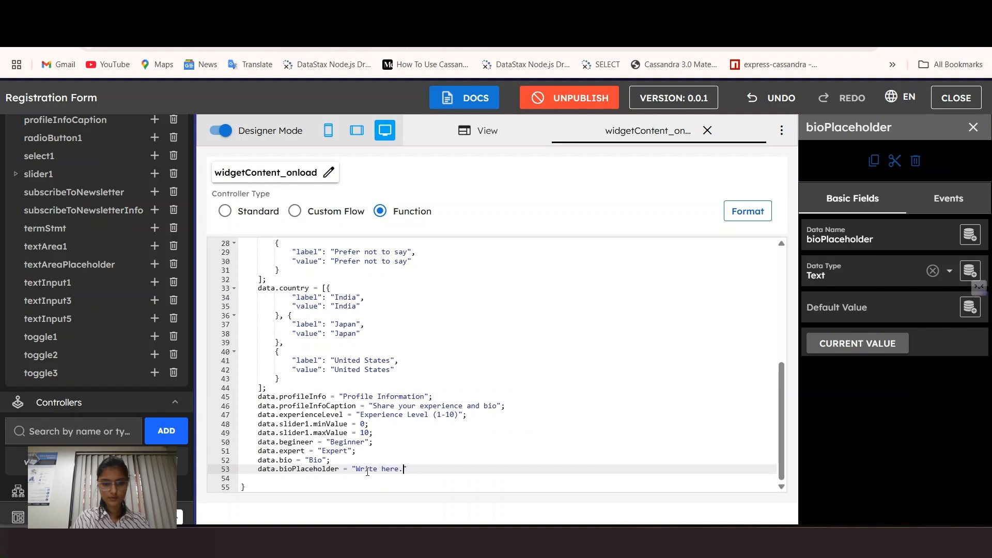
click(764, 221)
Step: Bind the Bio text area's Placeholder to bioPlaceholder and preview it with Designer Mode off
click(483, 130)
scroll(487, 386, down, 5)
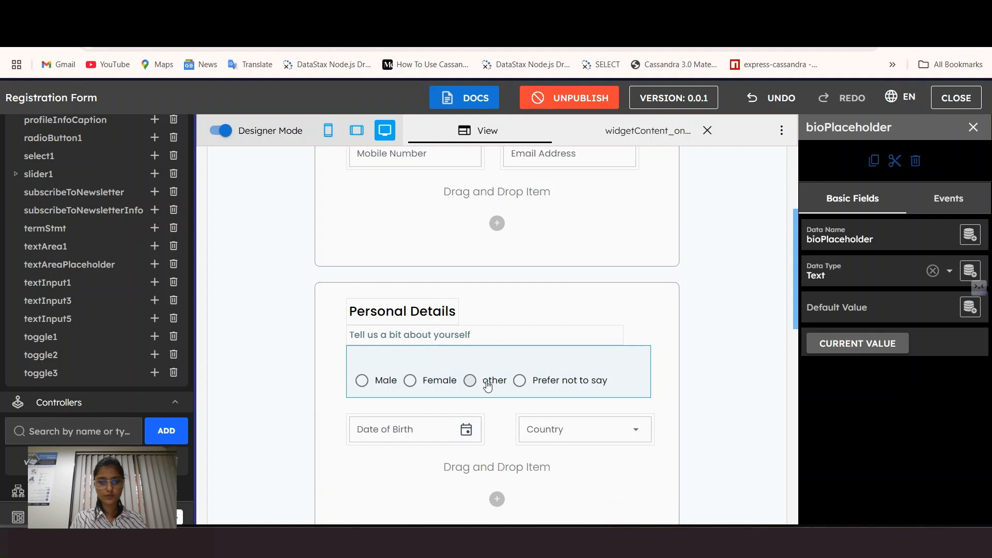
scroll(487, 386, down, 6)
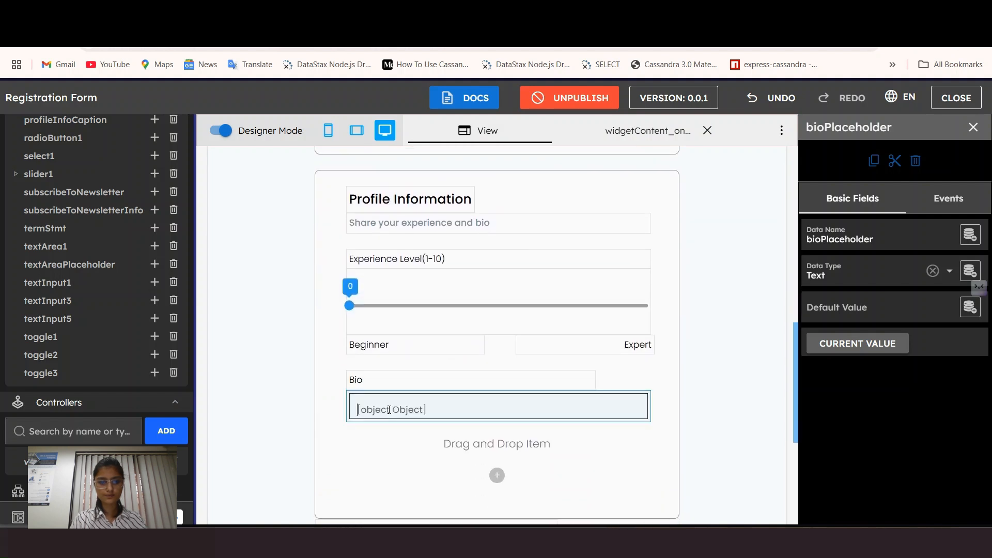
click(389, 410)
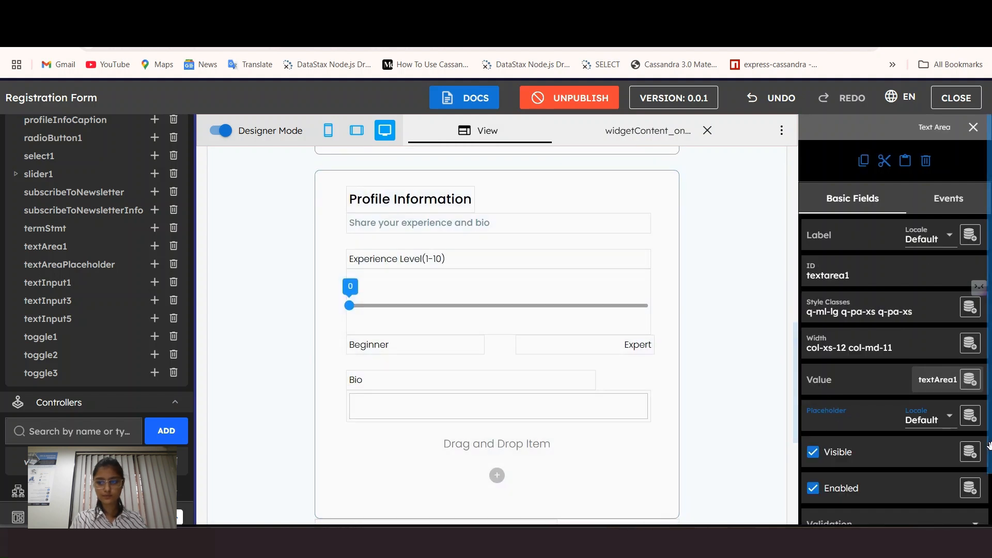
click(970, 415)
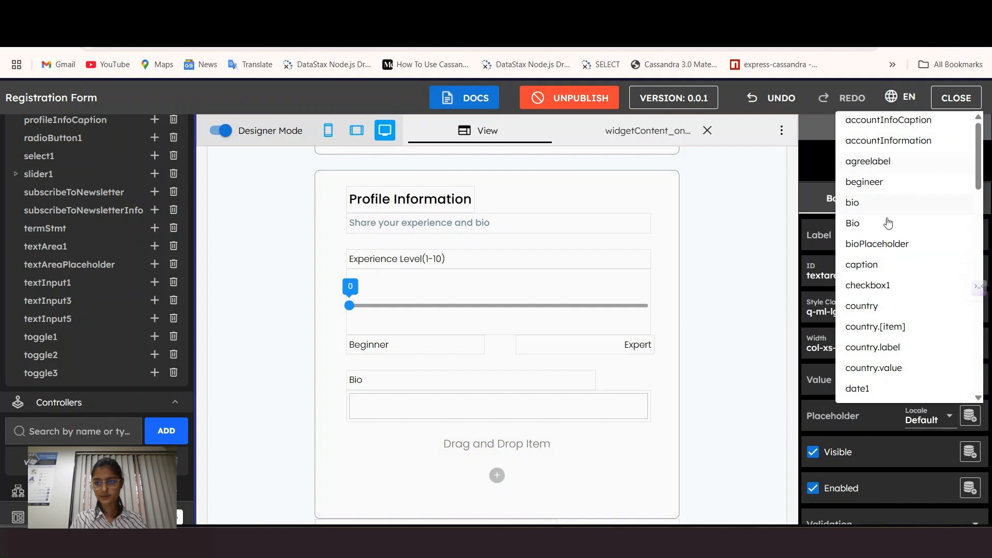
click(878, 244)
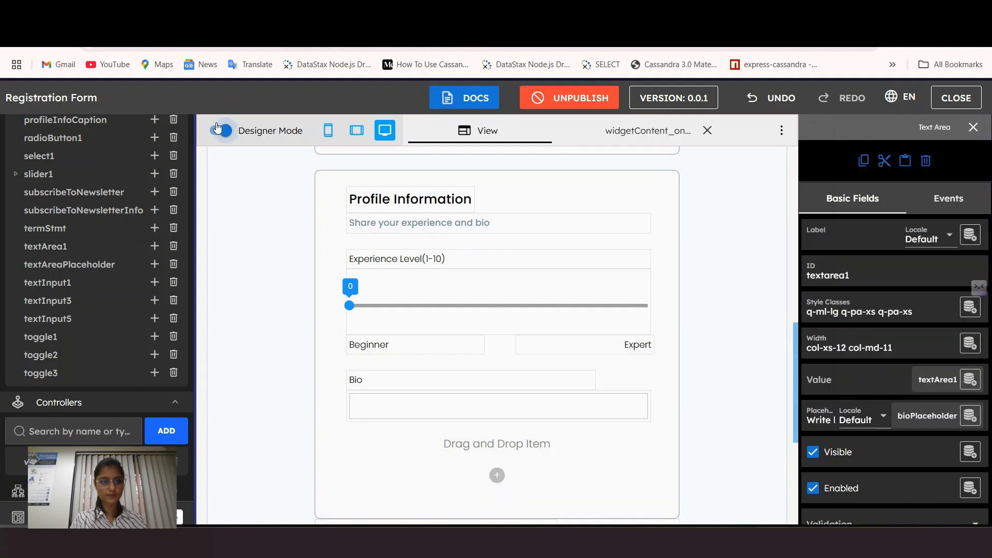
click(217, 128)
click(433, 449)
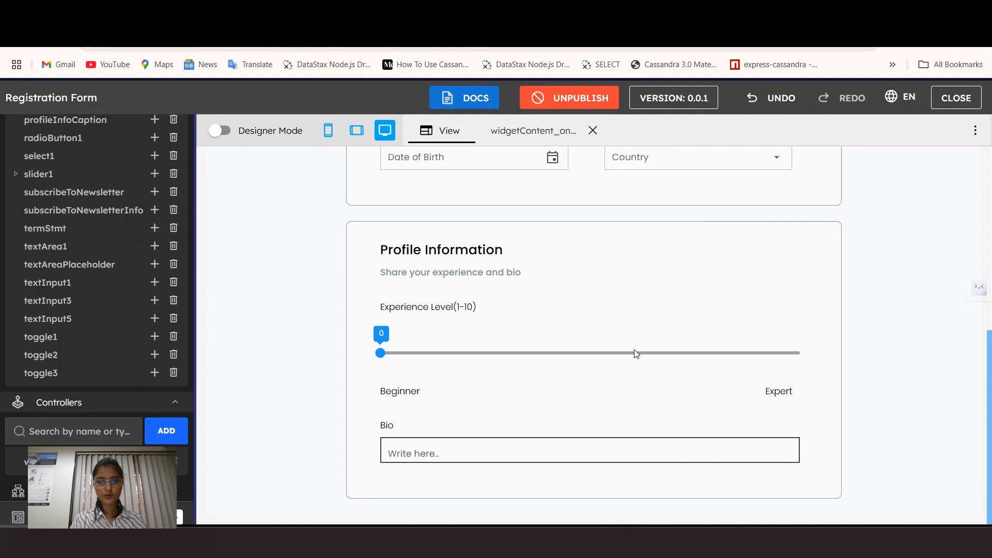
scroll(608, 385, up, 1)
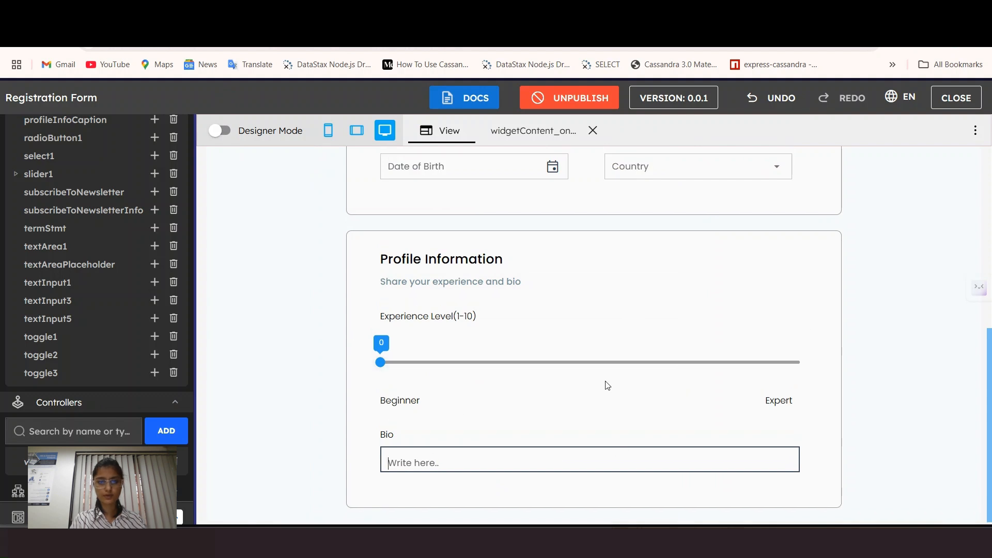
scroll(607, 385, down, 1)
scroll(705, 302, up, 7)
scroll(797, 335, down, 4)
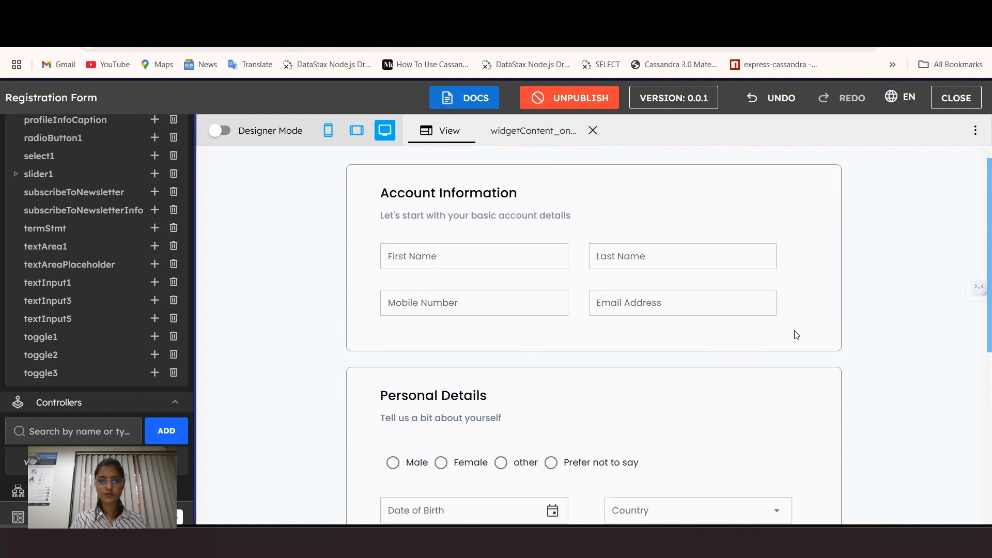
scroll(795, 338, down, 3)
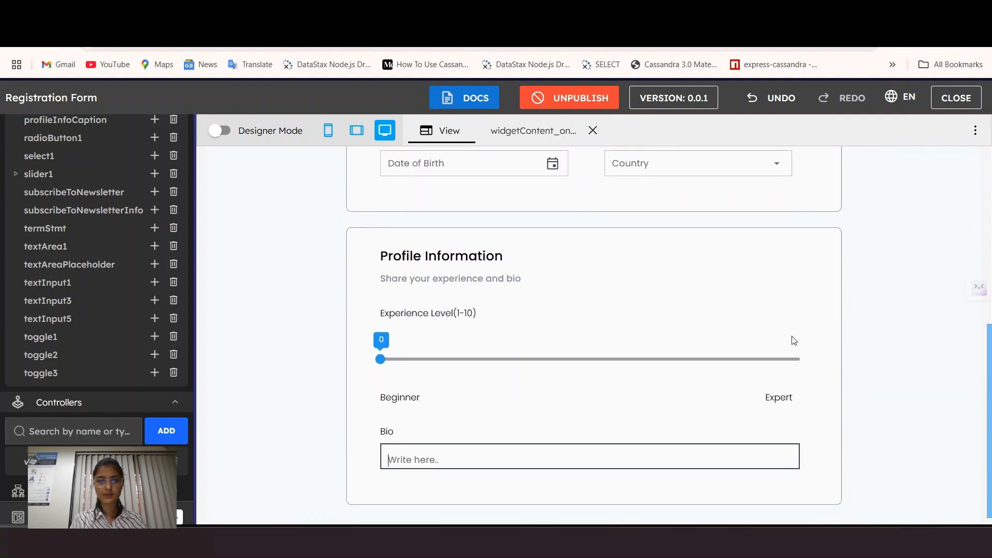
scroll(828, 403, up, 7)
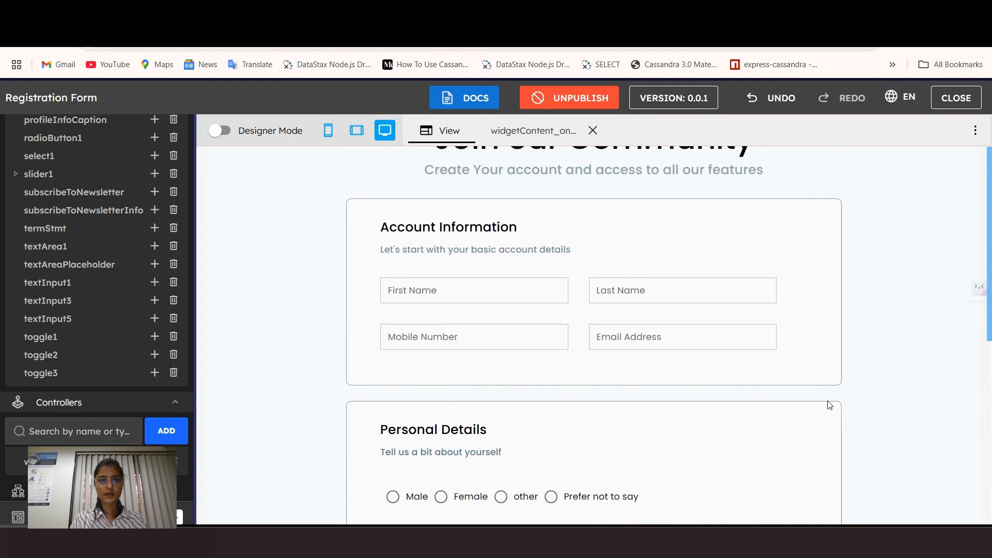
scroll(376, 288, down, 15)
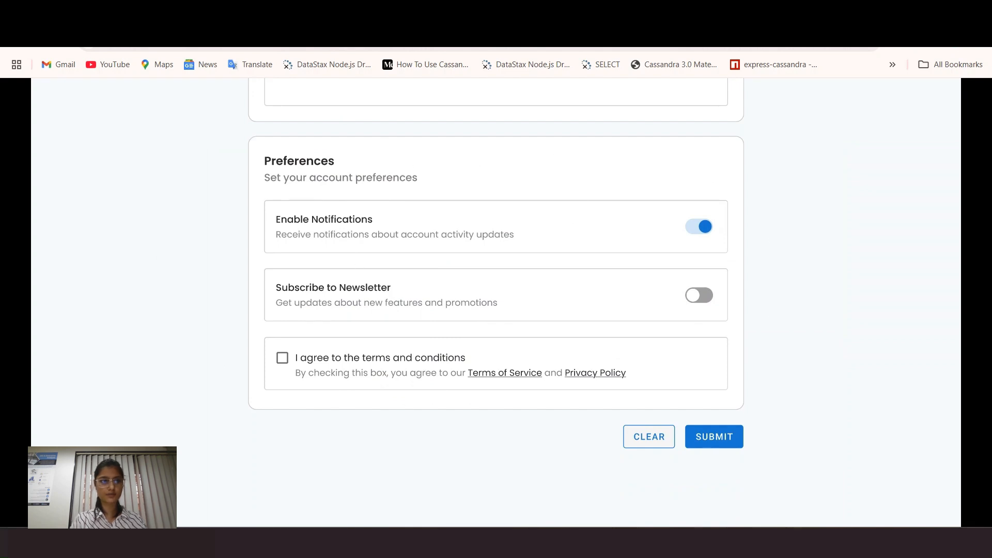
click(78, 14)
scroll(500, 350, down, 3)
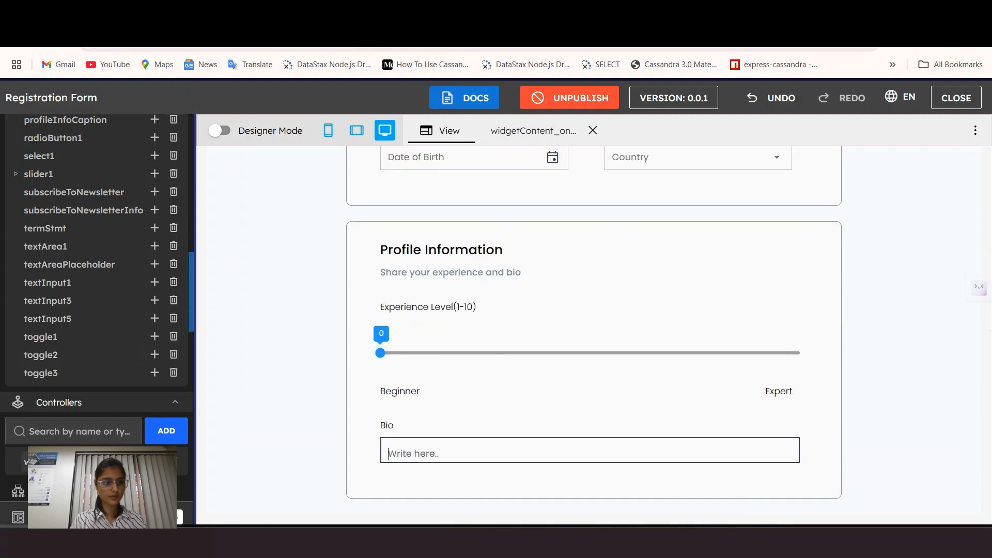
scroll(143, 321, down, 3)
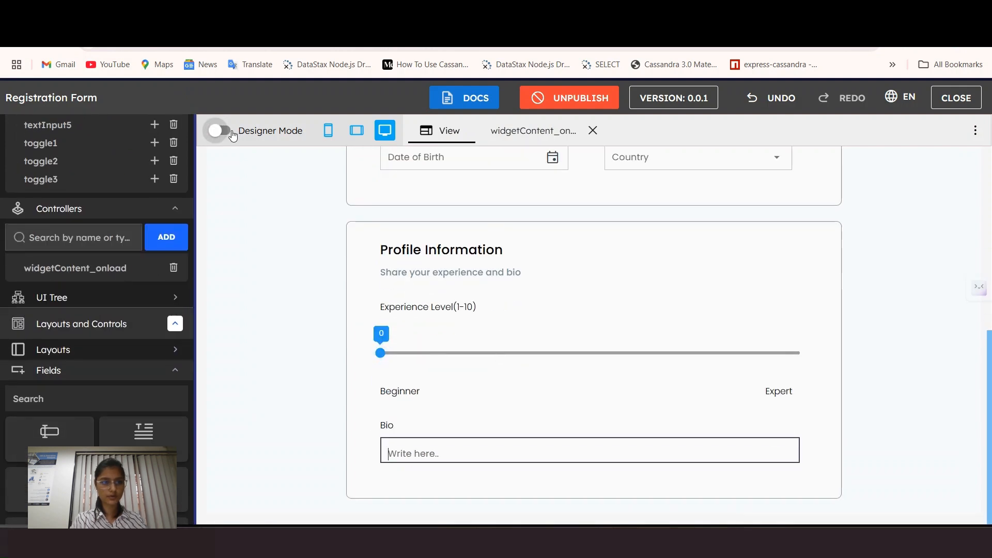
click(220, 131)
Step: Delete the empty Cell 8 and place a new layout cell below the Profile Information card
scroll(502, 266, down, 10)
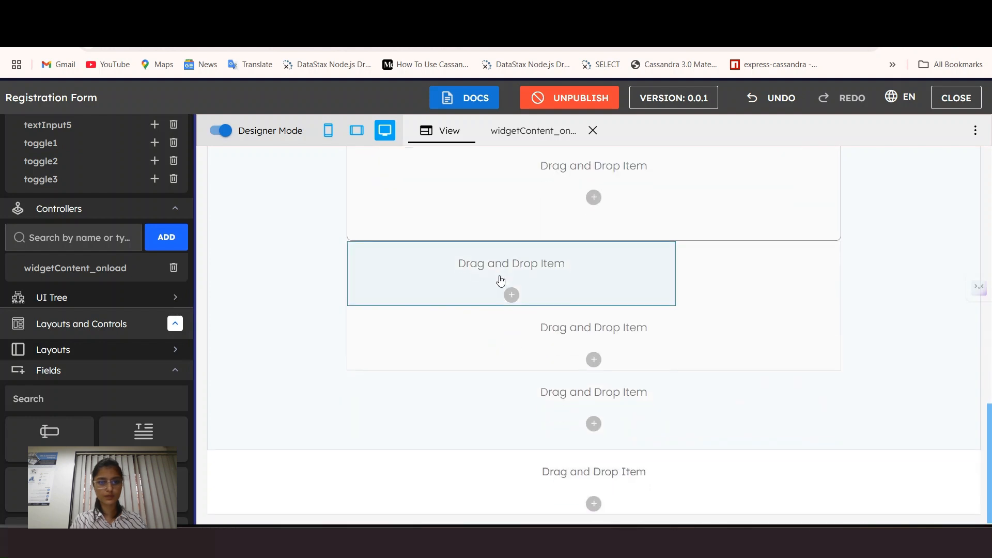
click(506, 266)
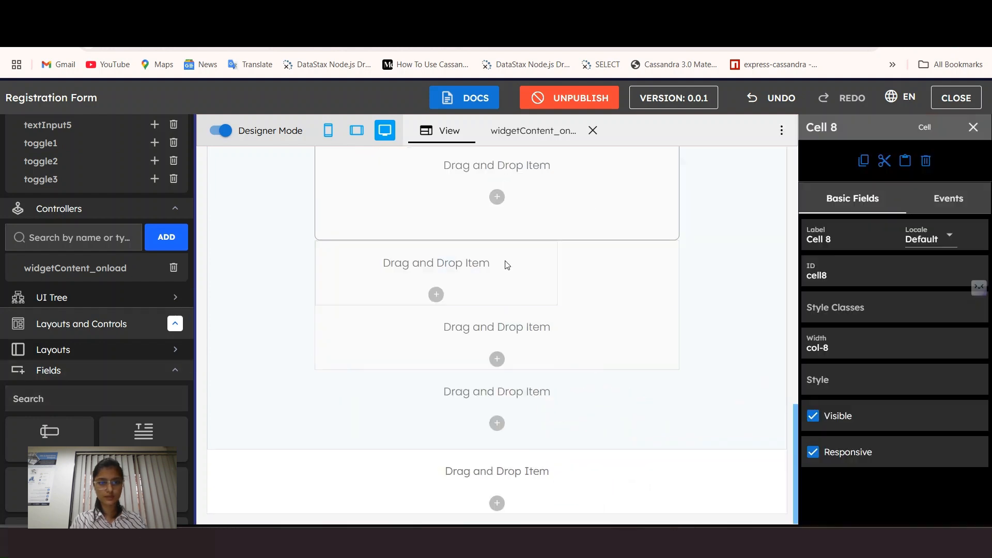
key(Delete)
scroll(415, 337, down, 1)
scroll(95, 222, down, 4)
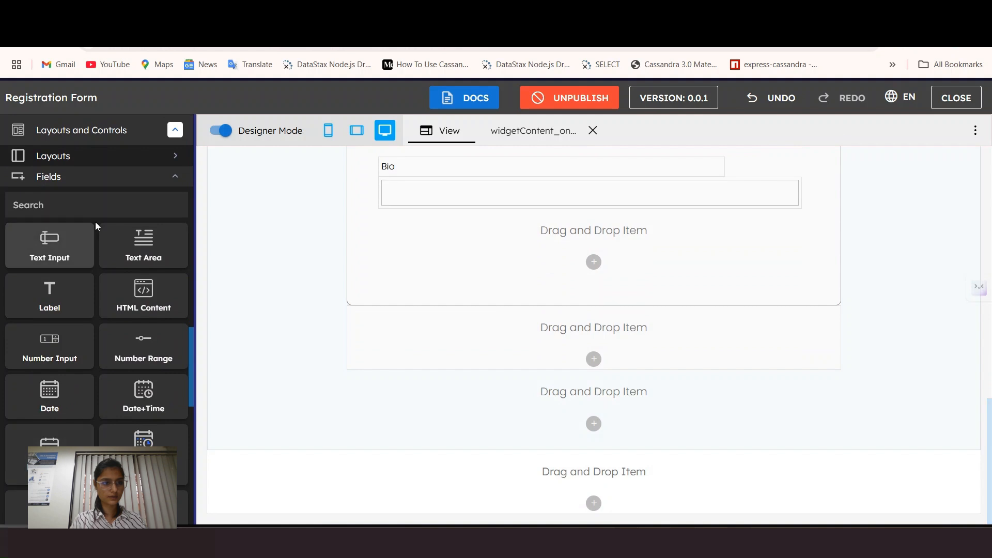
click(72, 177)
click(73, 391)
drag(50, 458, 415, 358)
scroll(467, 393, down, 1)
Step: Give the new Cell 6 large (32px) left and top margins and an 8-column desktop width
click(594, 278)
click(858, 309)
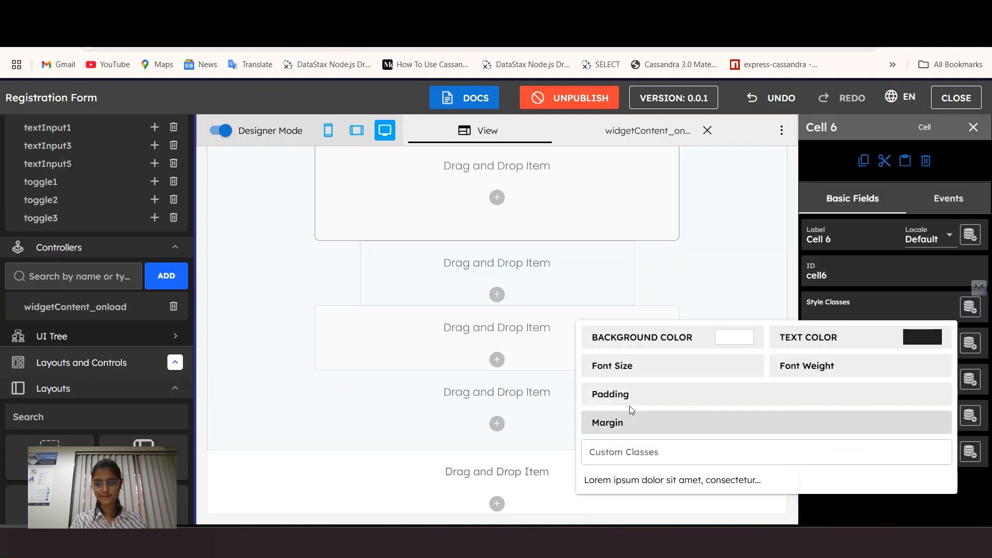
click(630, 421)
click(851, 338)
click(850, 379)
click(853, 283)
click(848, 345)
click(839, 252)
click(400, 336)
Step: Set large (32px) padding on all sides and add a 1px solid border inline style
click(857, 310)
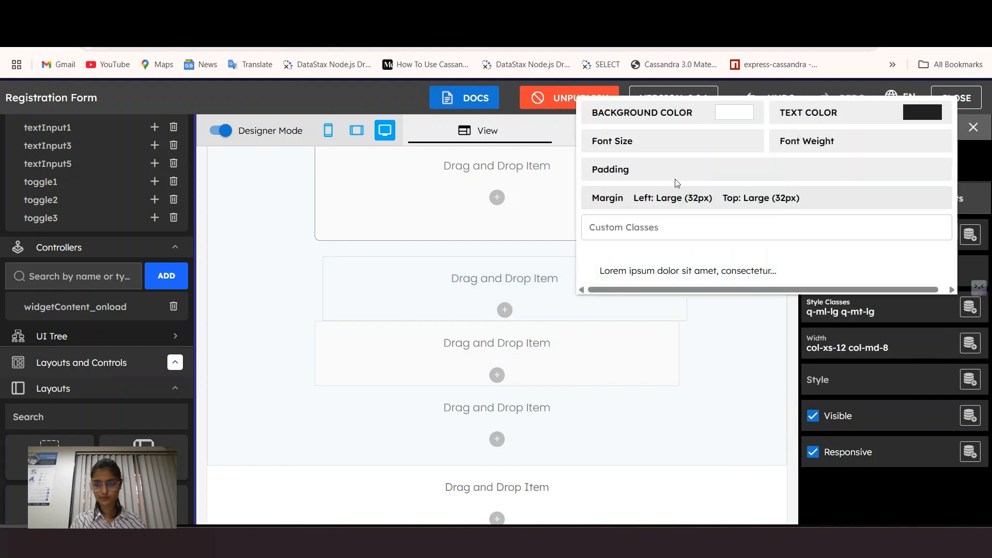
click(672, 171)
click(841, 193)
click(854, 299)
click(858, 376)
text(border:1px solid)
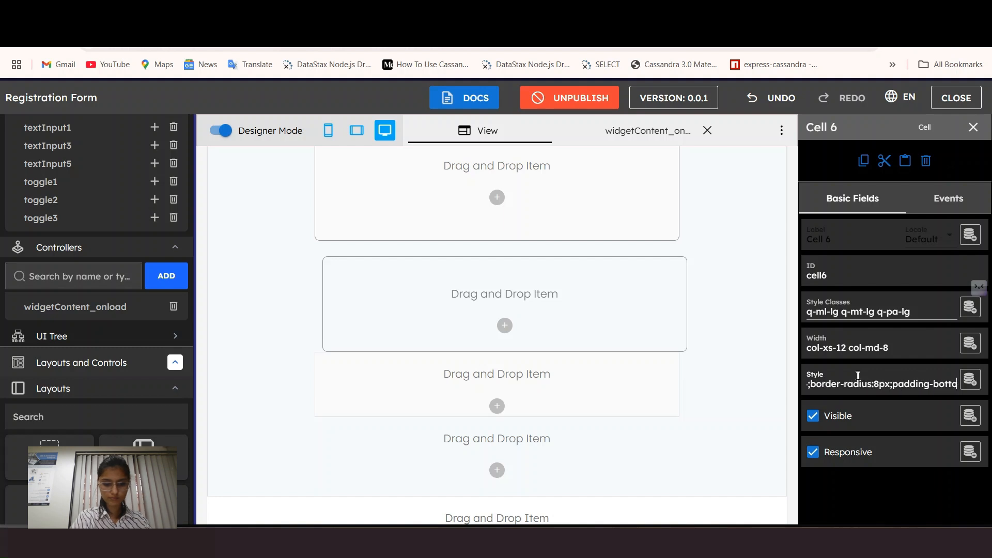
text(:50px)
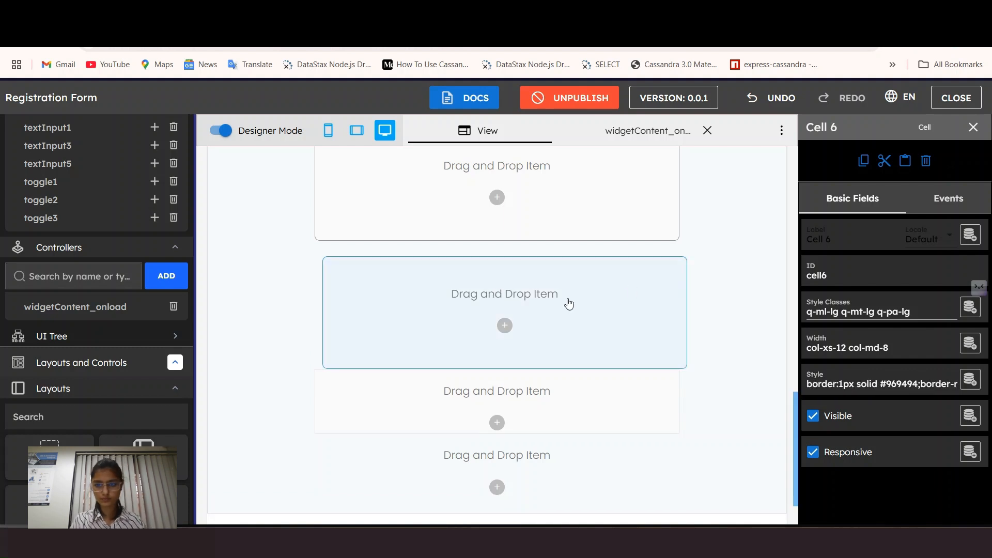
Step: Give the cell the light grey background bg-grey-1
click(884, 312)
click(728, 98)
scroll(608, 379, down, 5)
click(602, 365)
click(575, 318)
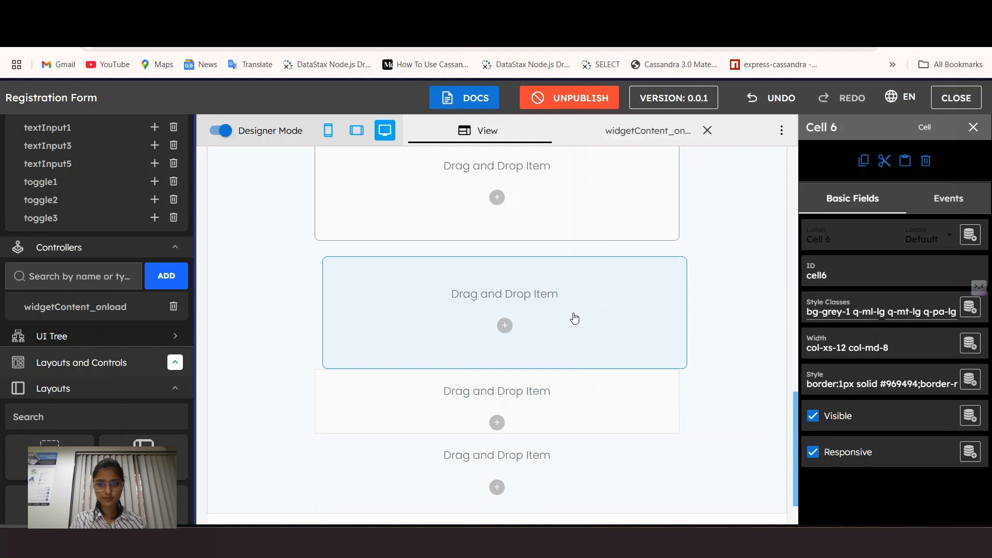
click(883, 313)
click(626, 360)
scroll(626, 360, up, 1)
Step: Remove the cell's left margin (q-ml-lg) under Margin
click(878, 313)
click(868, 182)
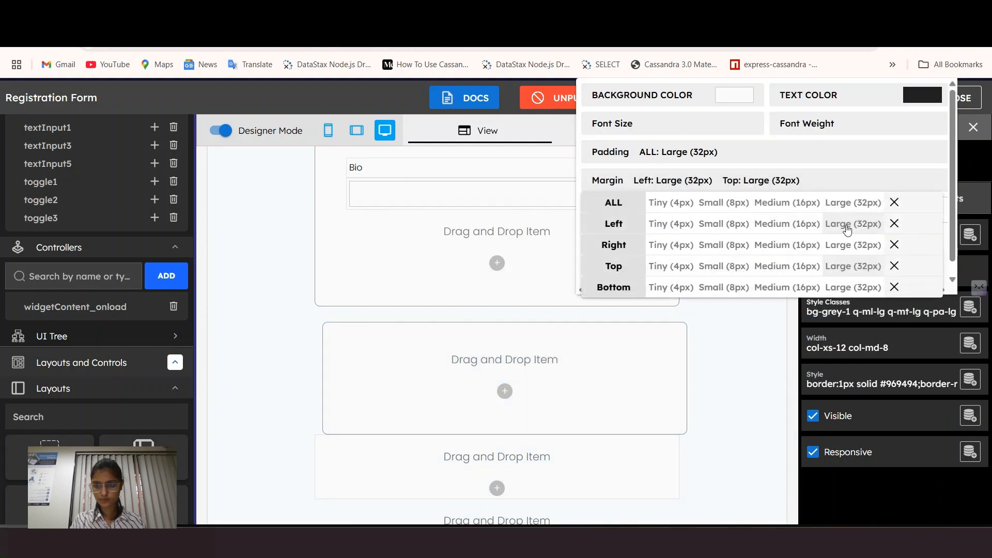
click(895, 224)
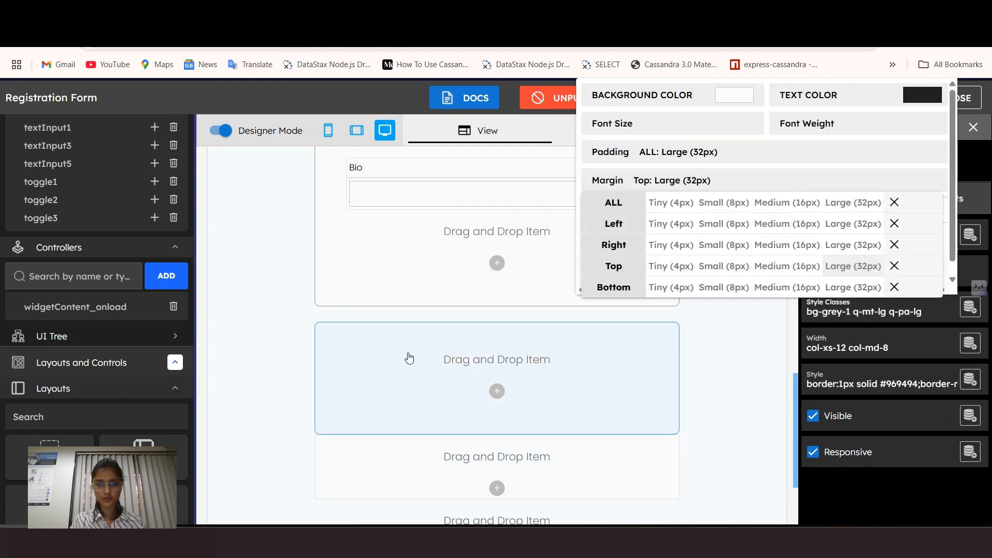
click(569, 346)
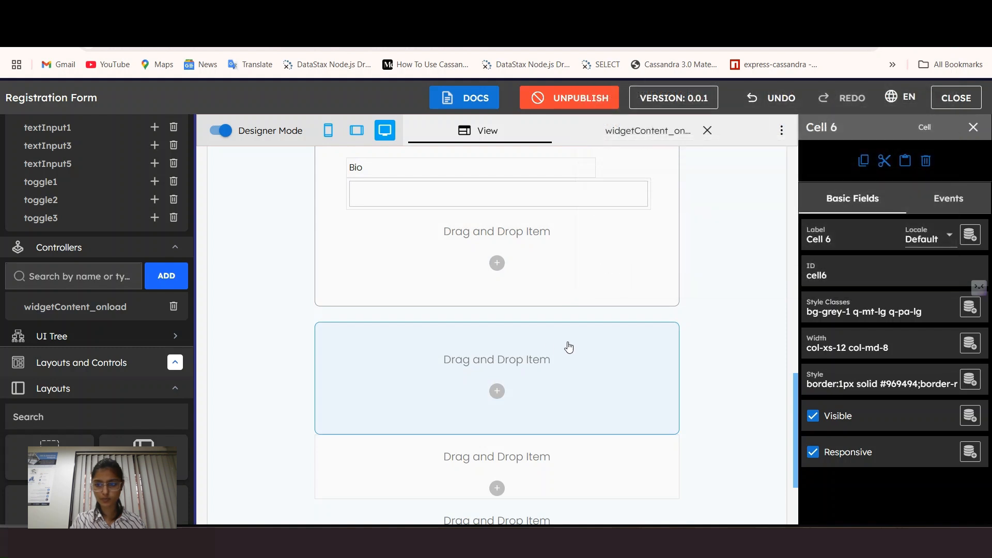
scroll(568, 347, down, 1)
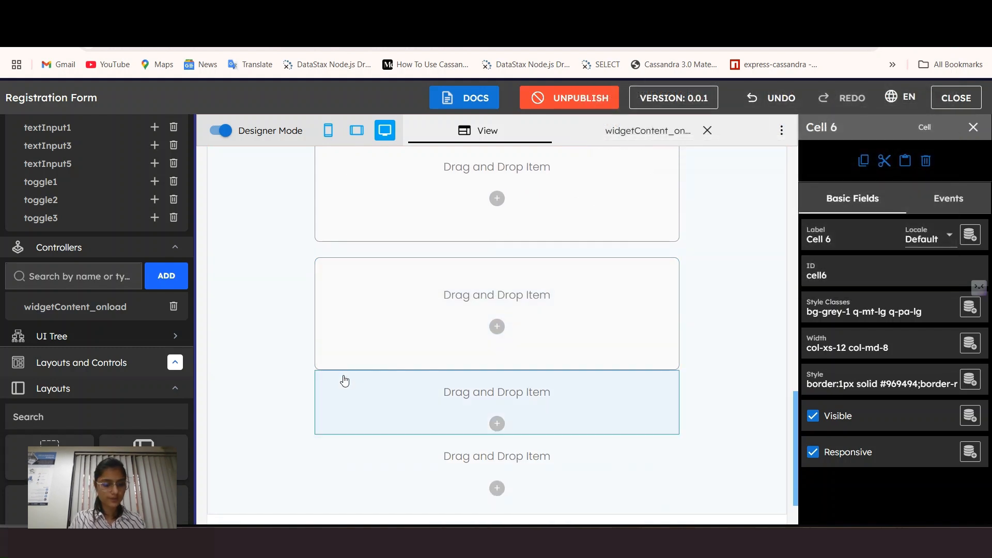
scroll(405, 234, up, 1)
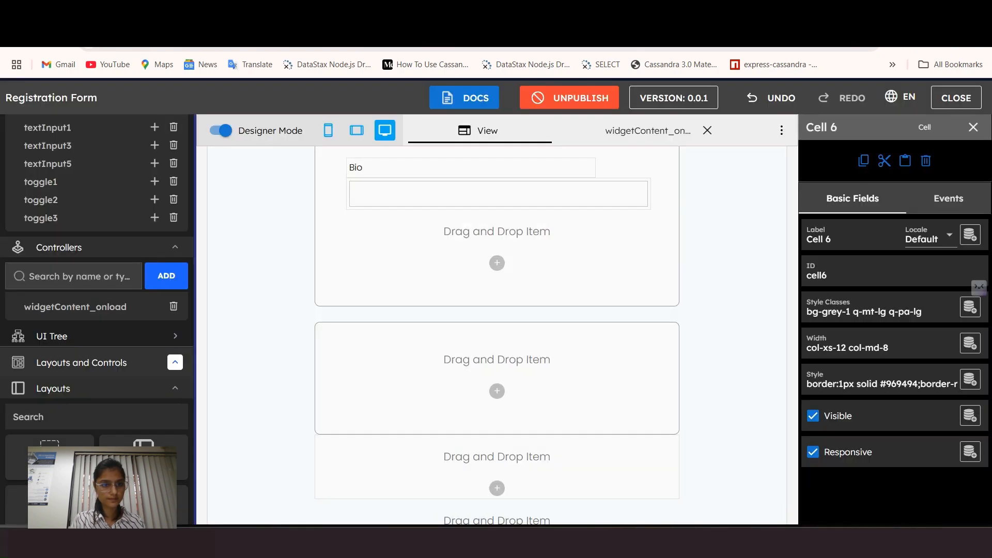
Step: Add two labels named Preferences and PreferencesCaption into the cell
scroll(98, 310, down, 5)
drag(50, 399, 343, 357)
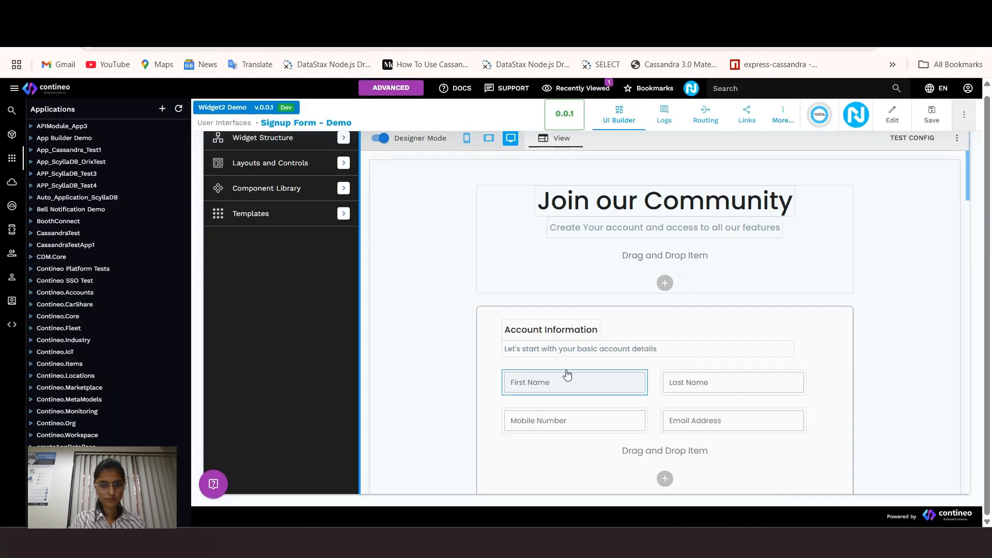
scroll(565, 377, down, 10)
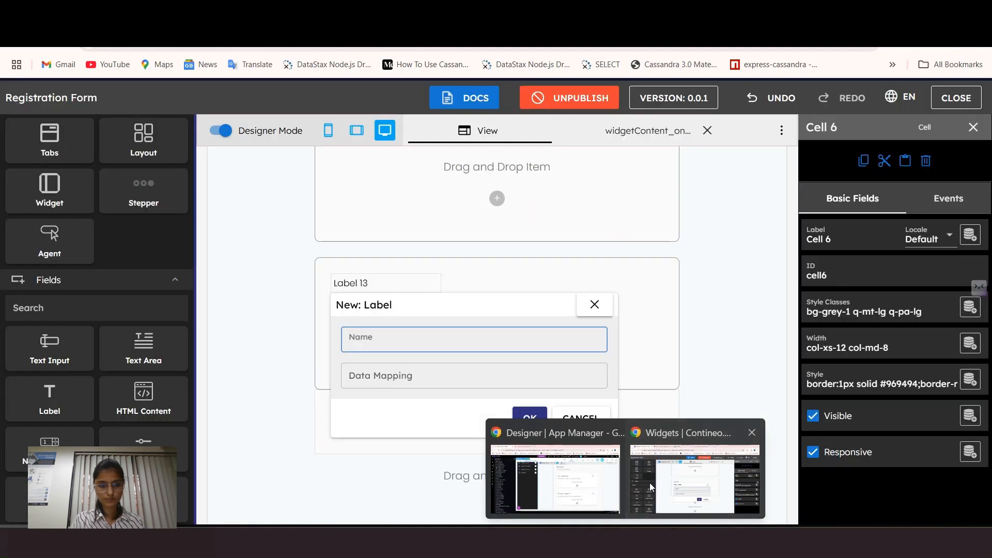
text(Preferences)
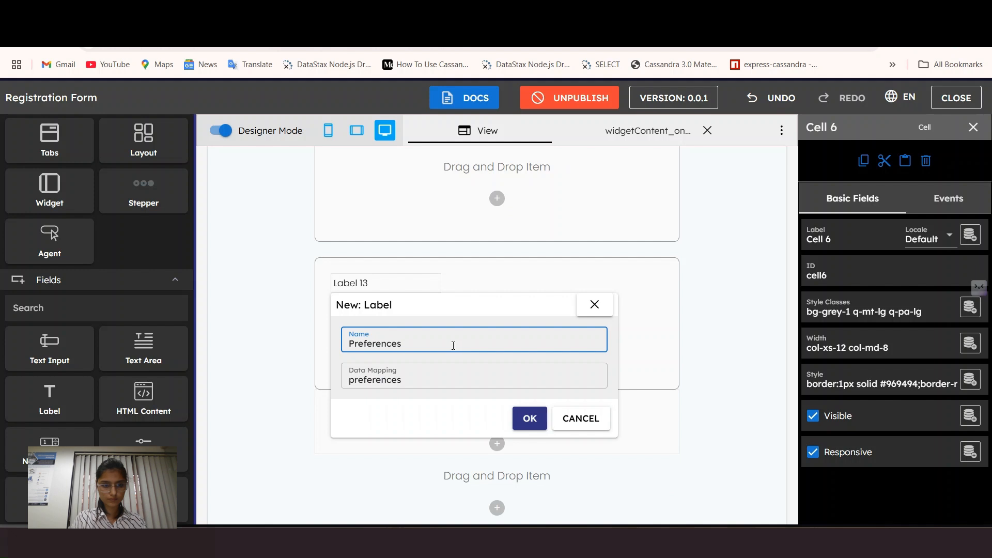
click(529, 418)
drag(49, 399, 403, 336)
key(BackSpace)
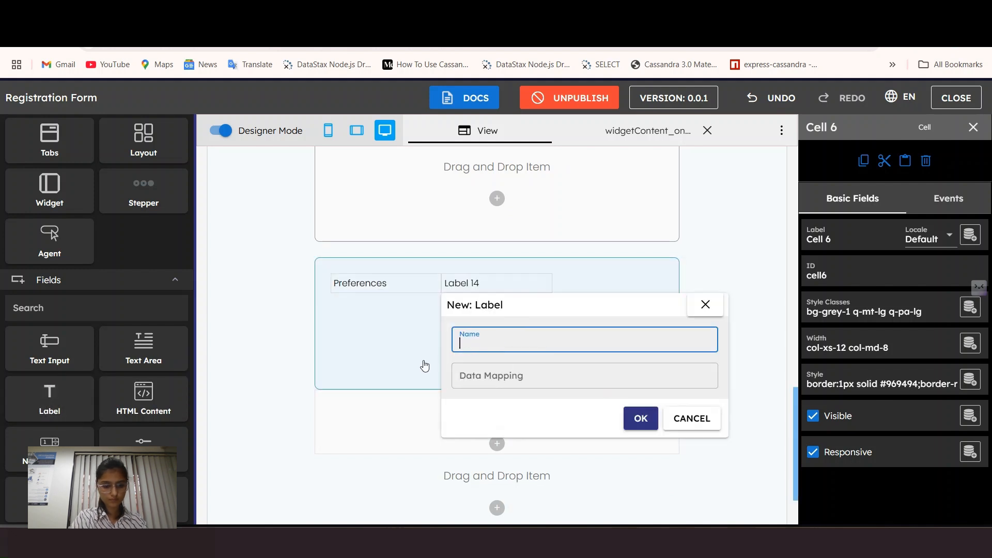
click(641, 418)
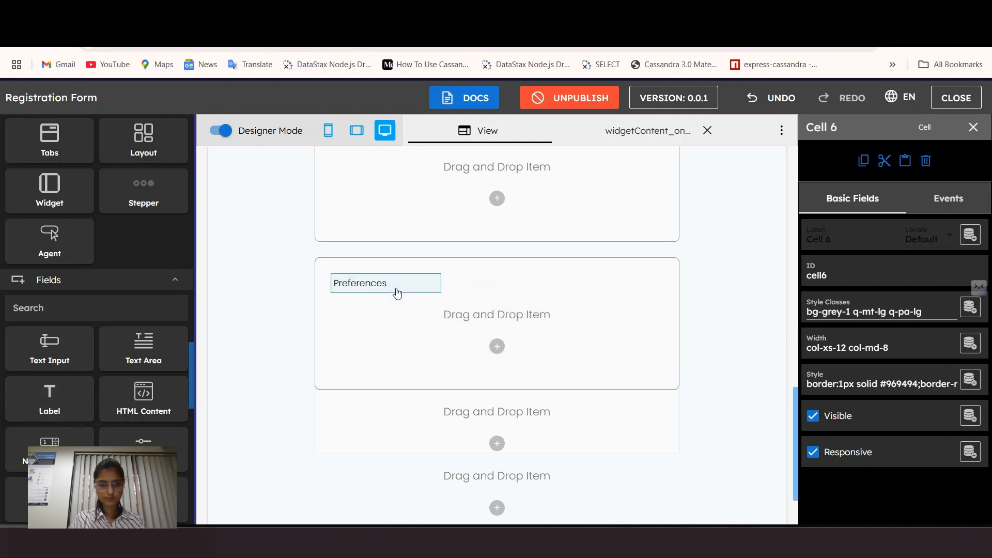
Step: Set the Preferences label width to 10 columns and the caption width to 8 columns
click(398, 290)
click(868, 311)
click(697, 402)
click(484, 291)
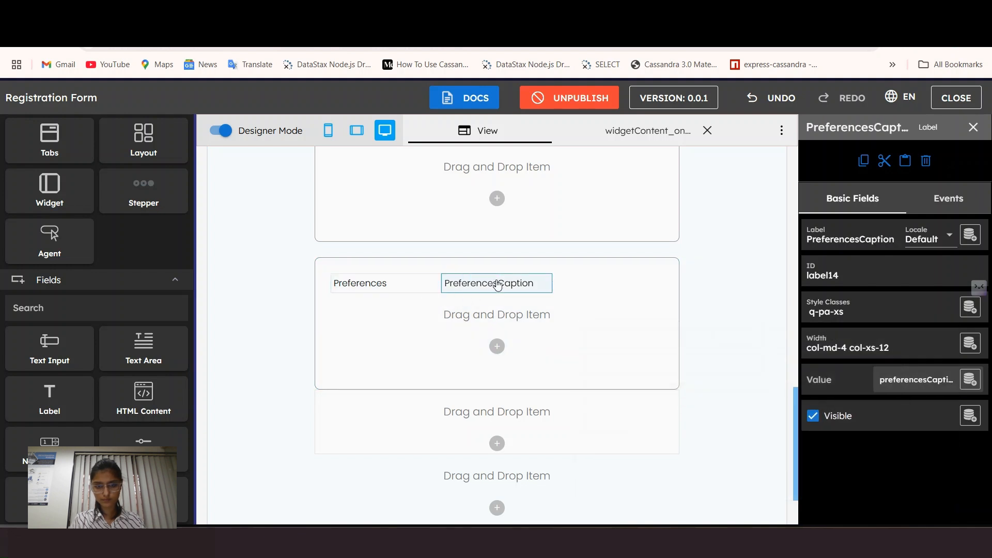
click(385, 286)
click(853, 346)
click(883, 255)
click(381, 310)
click(837, 345)
click(841, 256)
Step: Give both labels large left margins and Preferences a large top margin
click(385, 284)
click(869, 310)
click(697, 395)
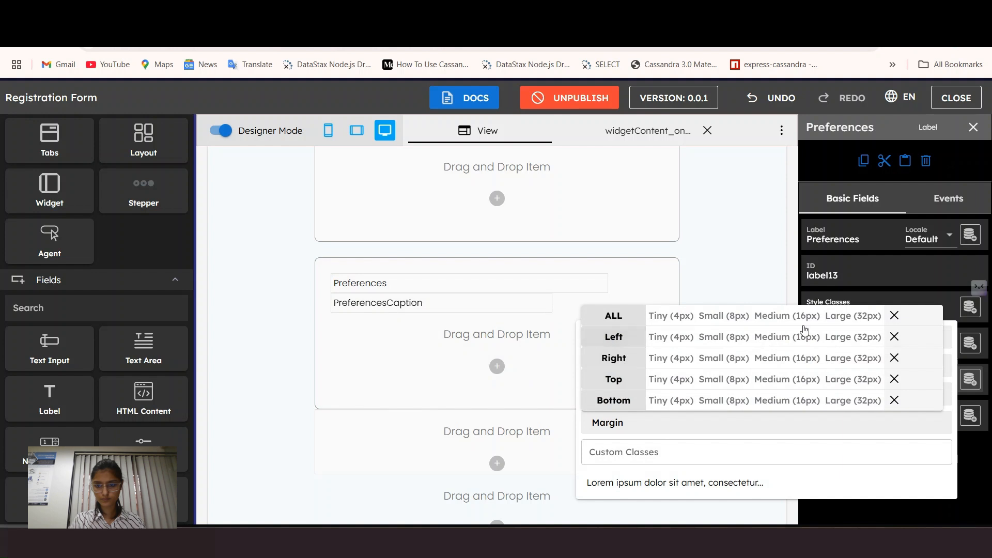
click(857, 342)
click(421, 304)
click(874, 310)
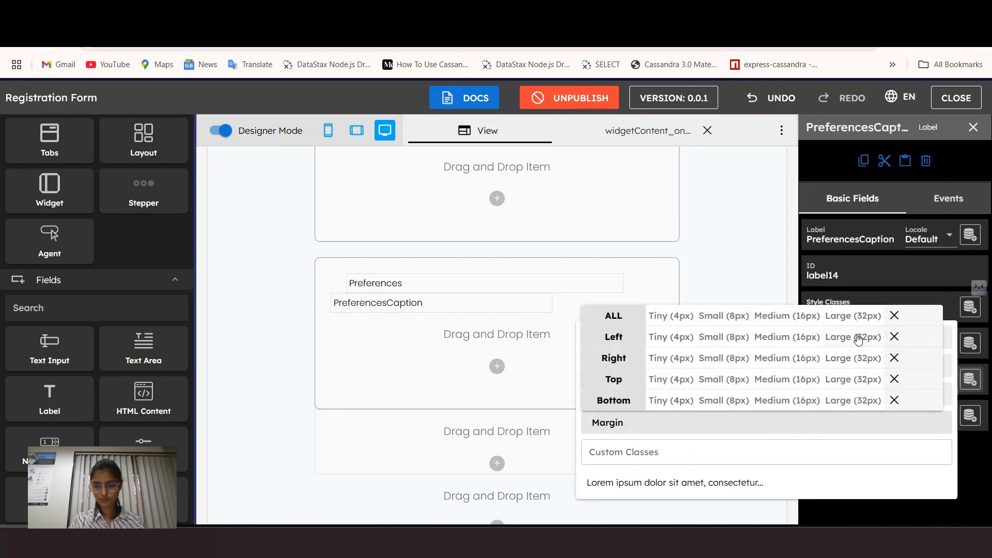
click(859, 339)
click(394, 287)
click(870, 310)
click(731, 416)
click(847, 383)
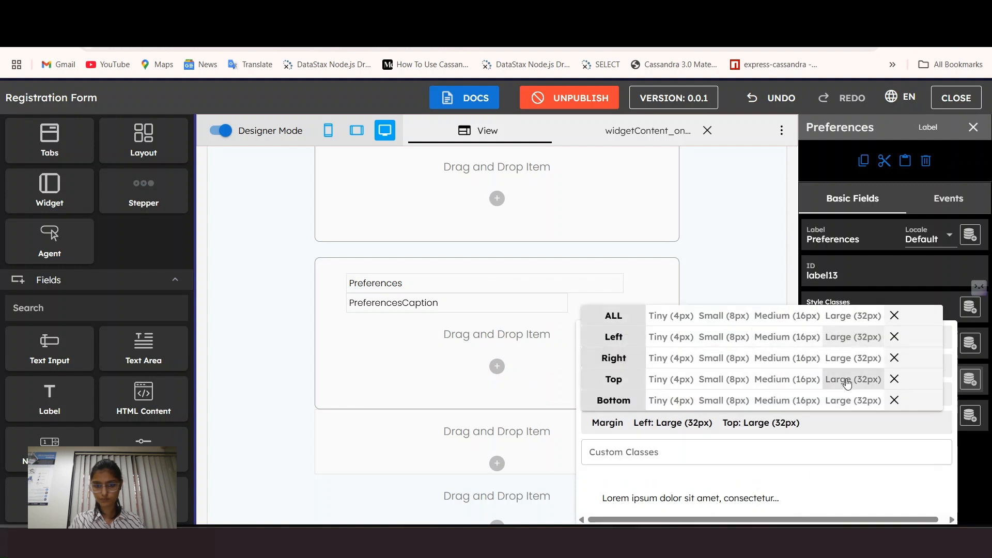
click(442, 319)
Step: Make the Preferences heading h6 size with medium font weight
click(407, 300)
click(871, 310)
click(699, 141)
scroll(758, 305, down, 5)
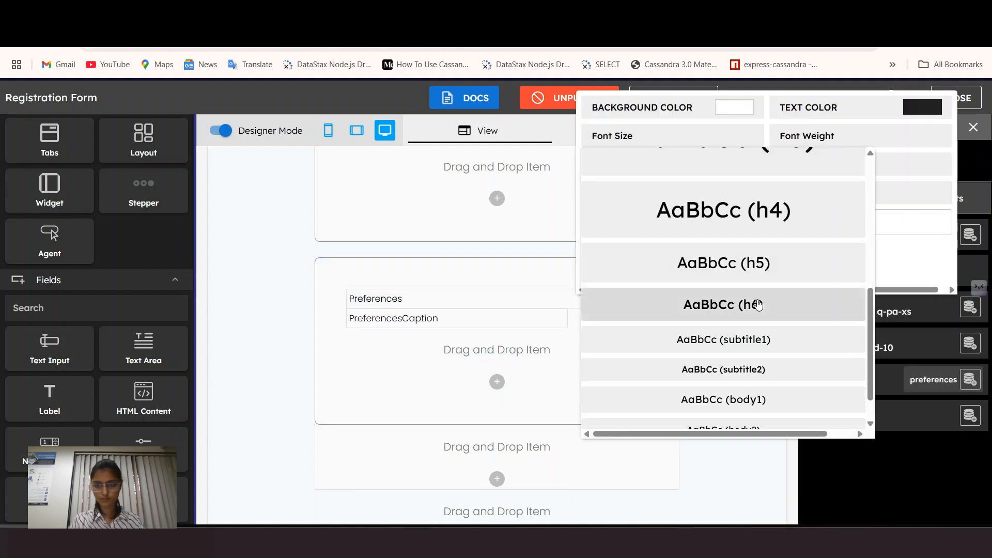
click(758, 305)
click(808, 136)
click(761, 270)
Step: Set preferencesCaption to "Set your account preferences" in the widgetContent_onload code
click(406, 318)
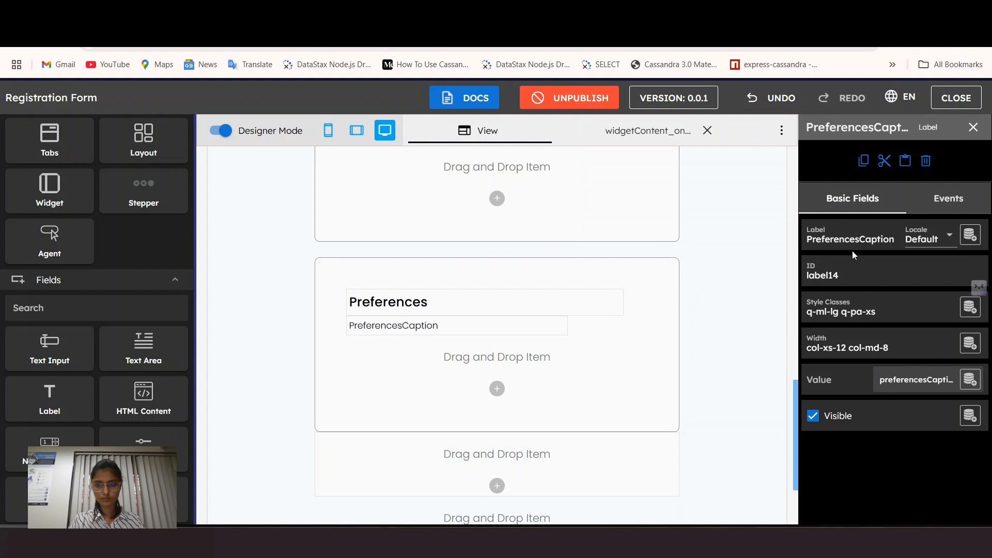
scroll(70, 243, up, 10)
click(77, 167)
double_click(809, 243)
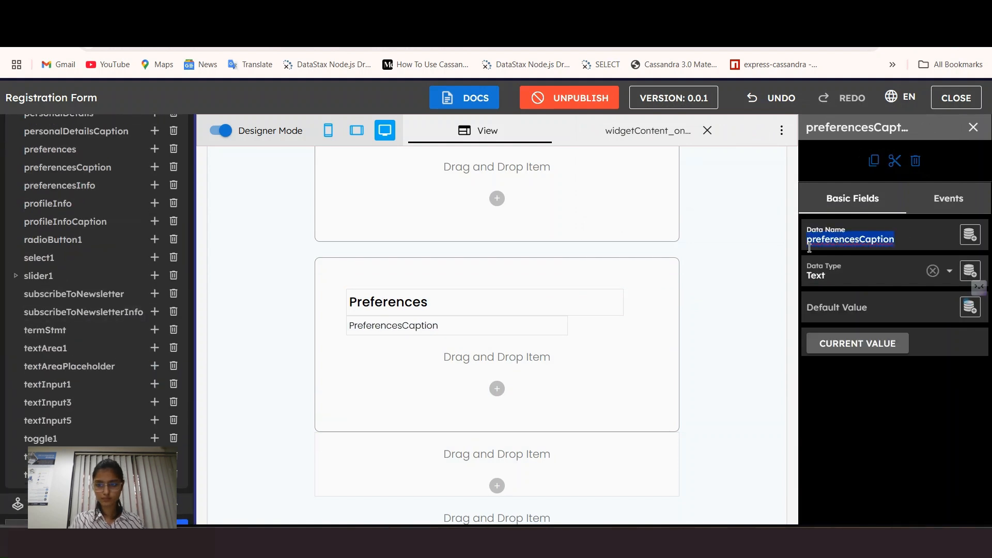
scroll(78, 258, down, 5)
click(75, 305)
click(431, 475)
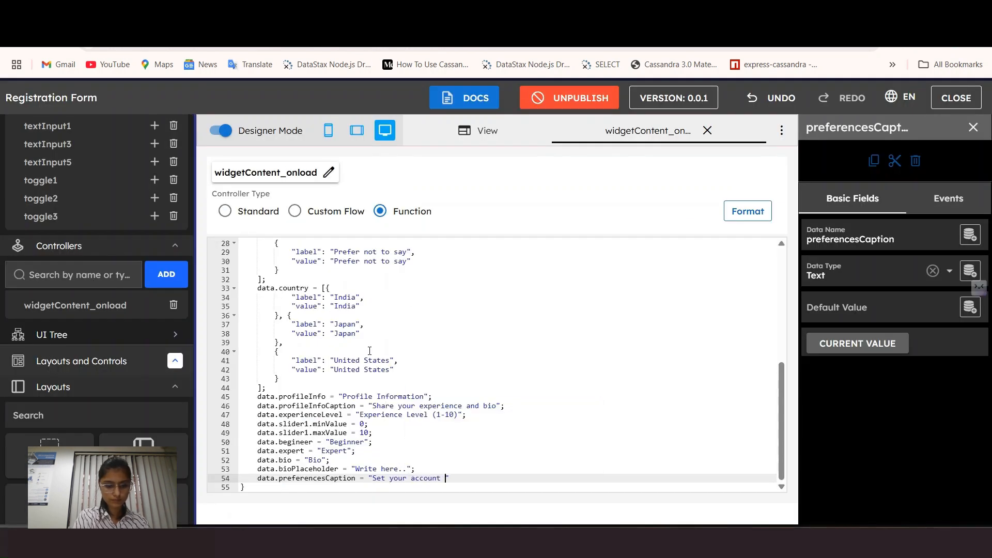
text(preferencesCaption = "Set your account preferences";)
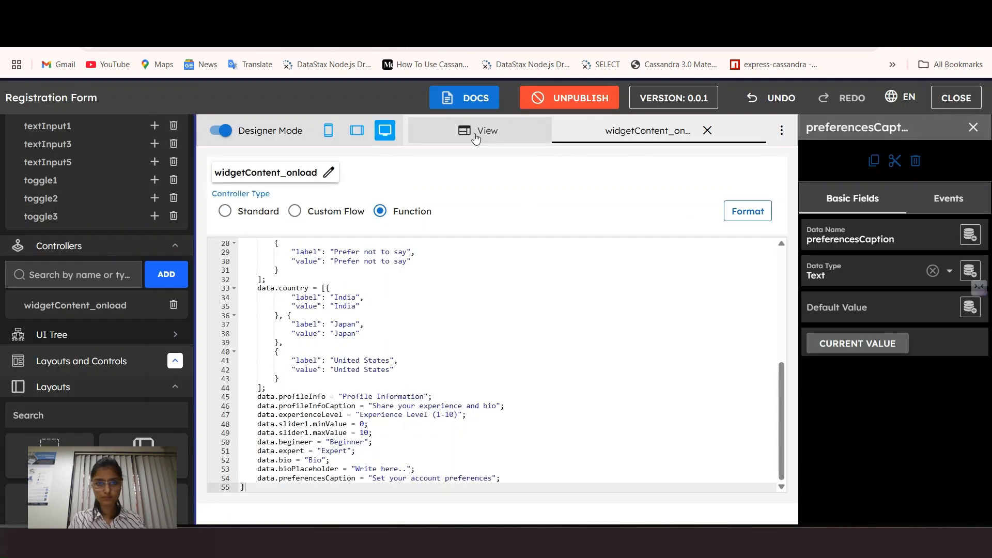
click(708, 131)
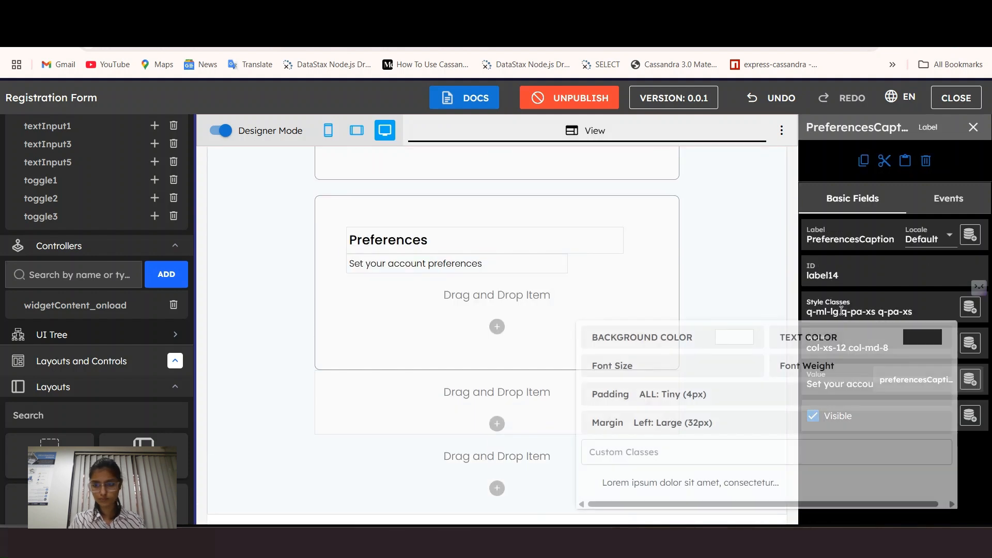
Step: Make the caption text blue-grey and briefly preview the form outside designer mode
click(461, 266)
click(858, 316)
click(832, 336)
scroll(751, 315, down, 5)
click(755, 317)
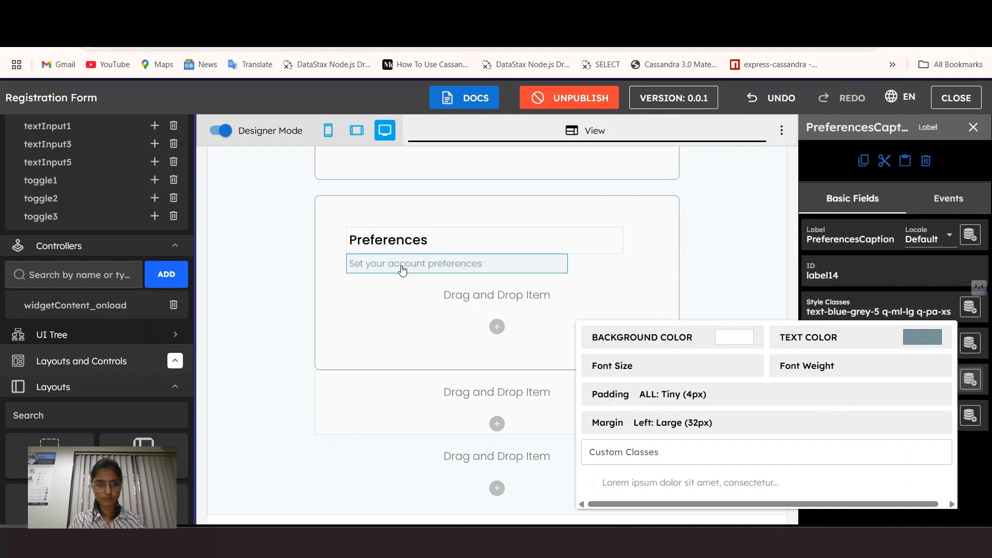
click(225, 133)
click(224, 133)
scroll(453, 181, down, 8)
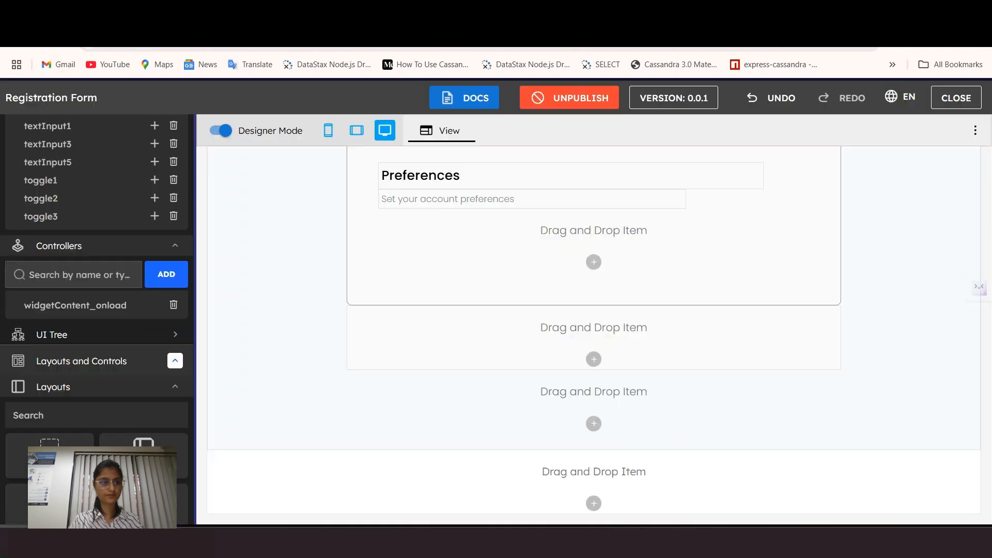
Step: Add a panel to the Preferences card with Large left and top margins
scroll(98, 310, down, 3)
drag(46, 405, 467, 234)
click(421, 383)
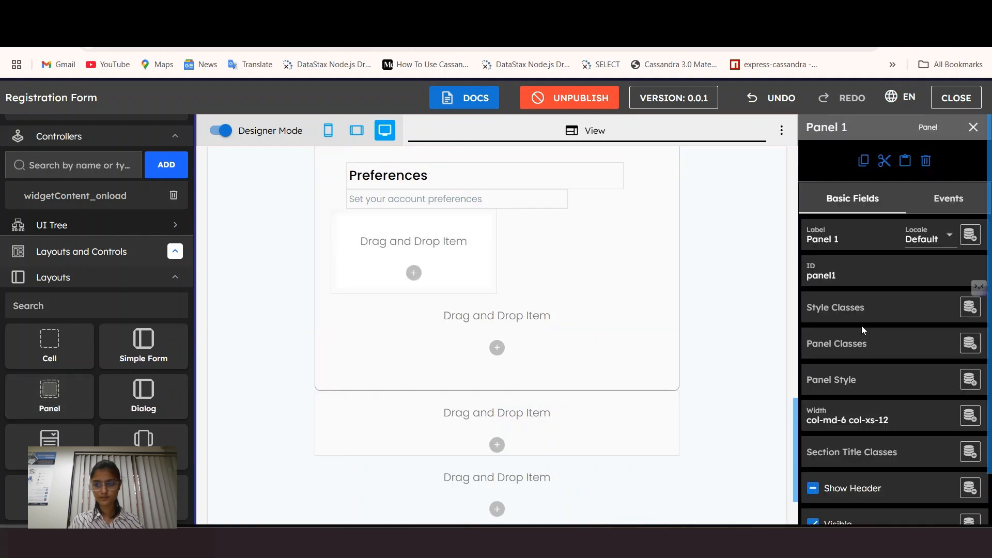
scroll(862, 380, down, 1)
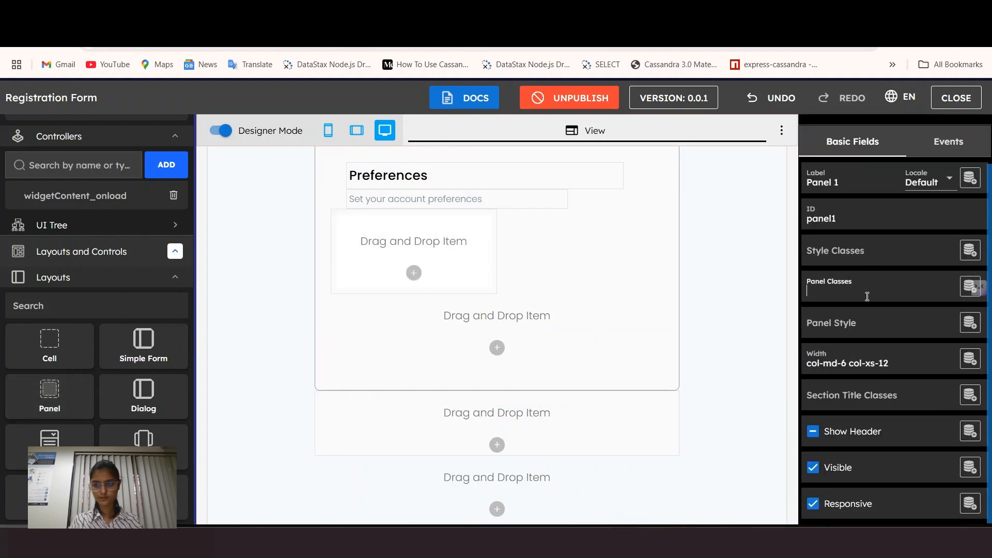
click(873, 252)
click(672, 365)
click(853, 409)
click(862, 453)
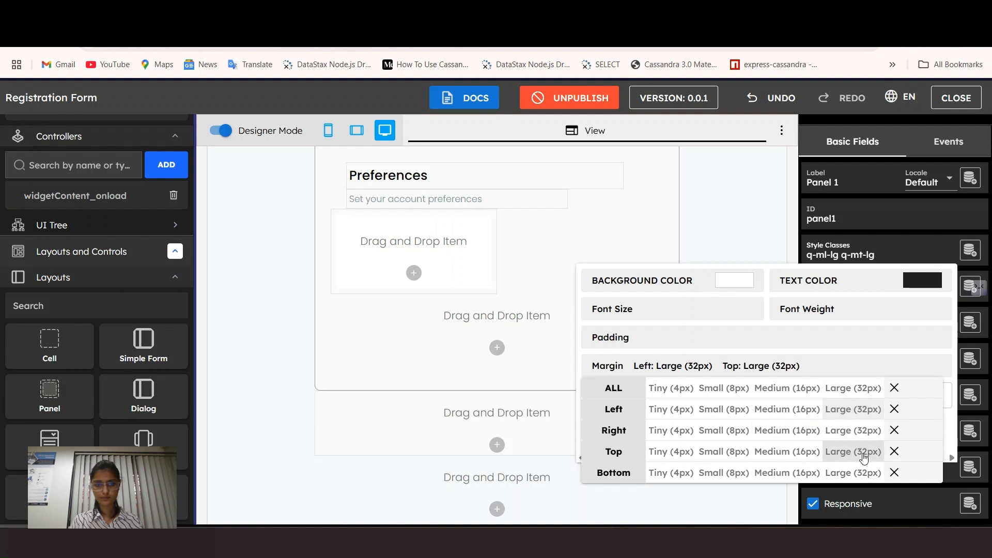
click(413, 264)
Step: Set that panel's width to 11 columns, after first trying 8
click(828, 356)
click(842, 251)
click(527, 295)
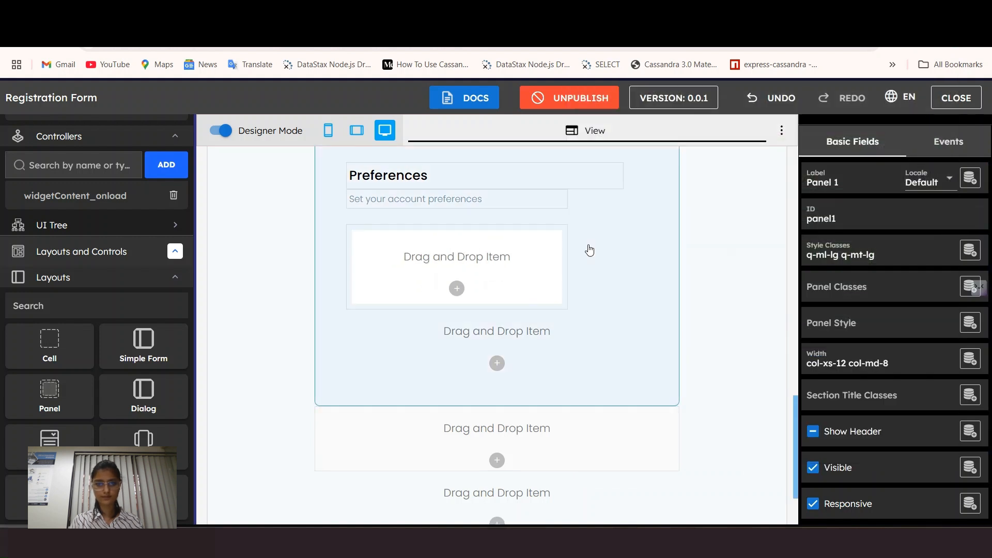
click(873, 359)
click(906, 252)
click(416, 283)
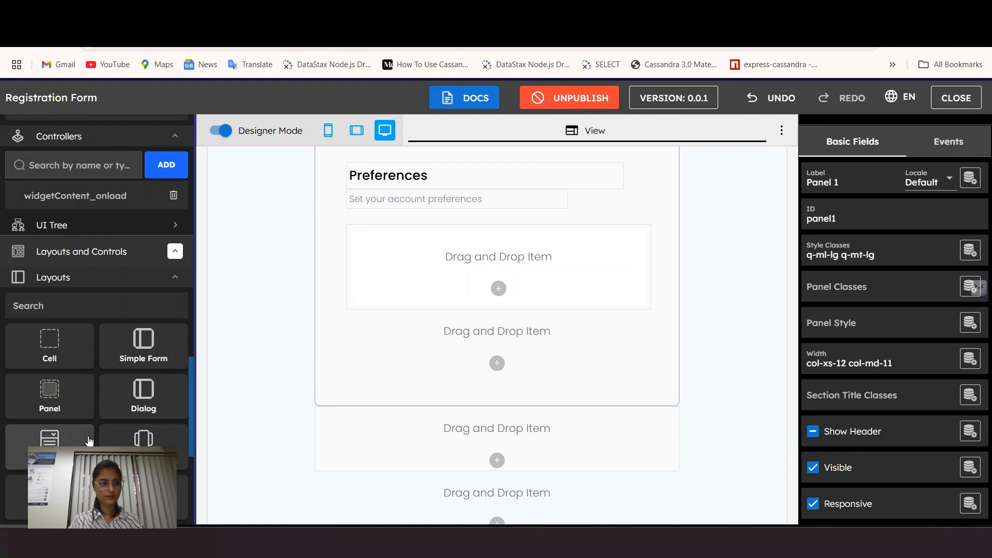
scroll(89, 440, down, 5)
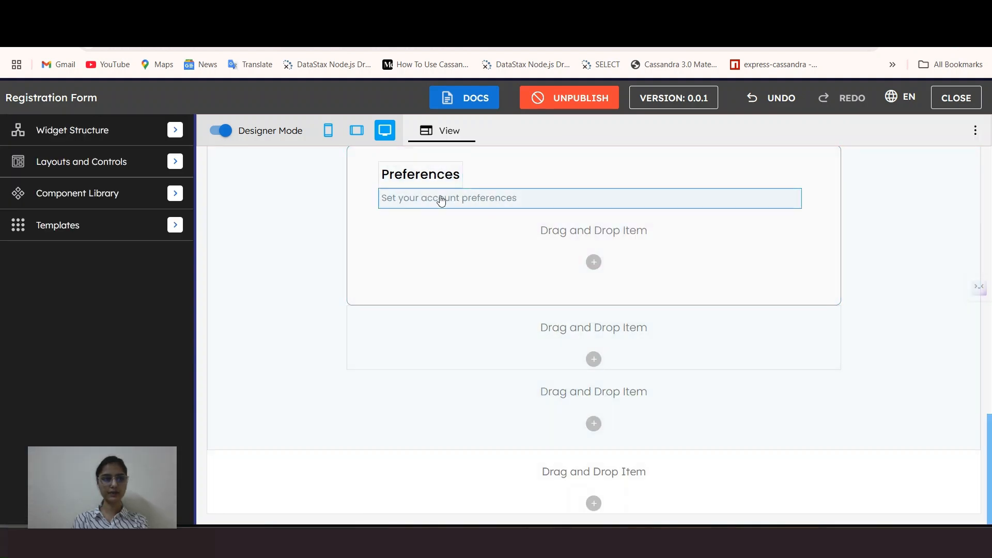
Step: Drop another panel, Panel 1, into the Preferences card from the layout widgets
click(175, 161)
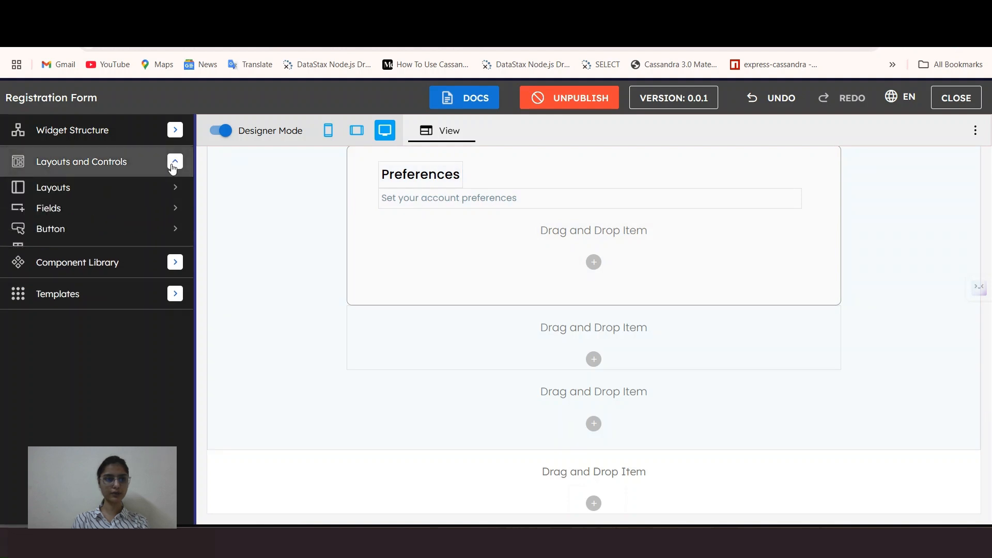
click(162, 191)
drag(39, 310, 451, 241)
click(425, 384)
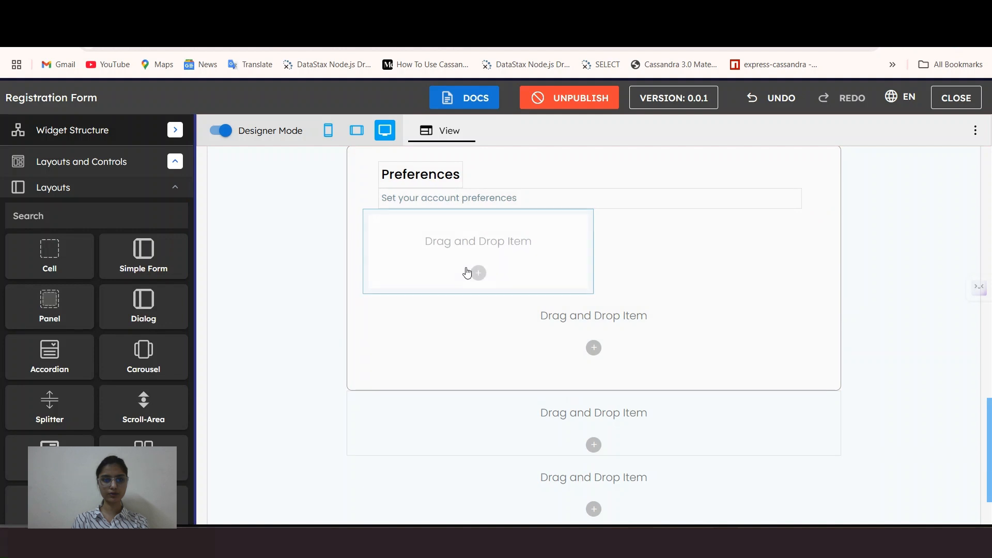
Step: Give Panel 1 Large left and top margins in its style classes
click(480, 257)
scroll(872, 320, down, 1)
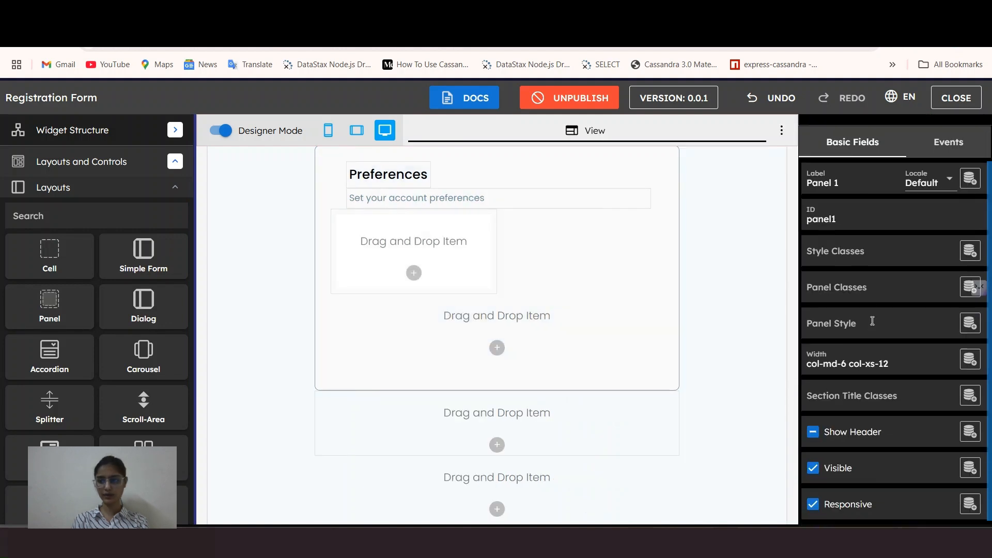
click(866, 250)
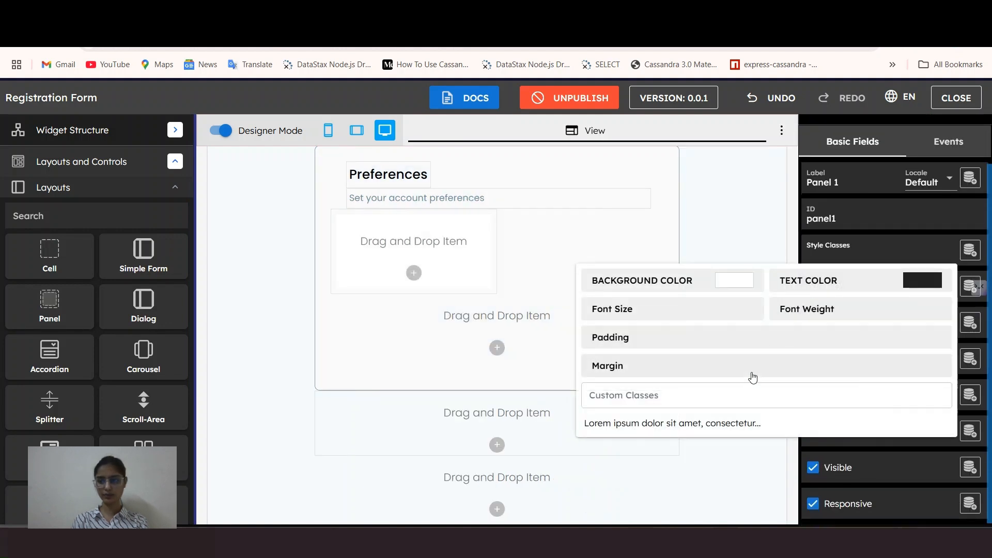
click(673, 367)
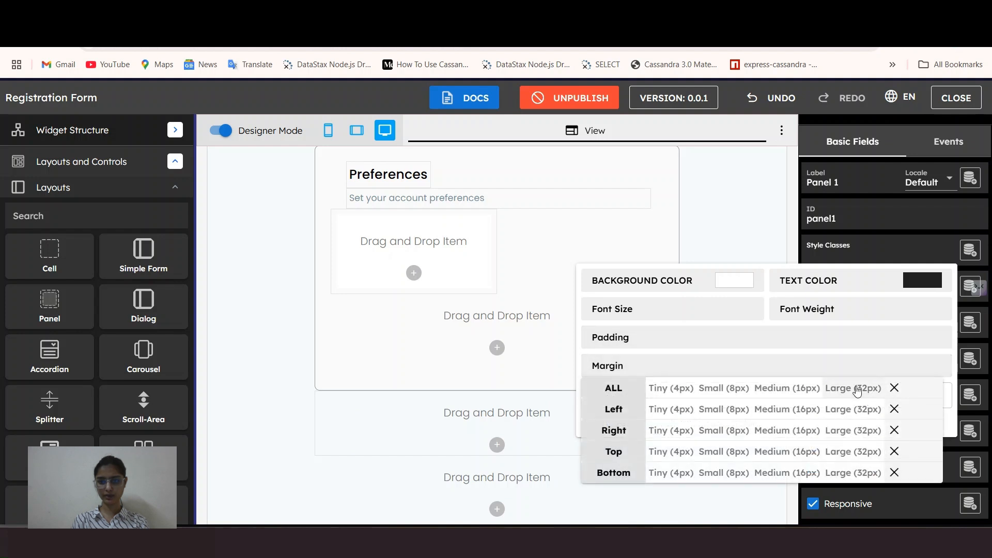
click(846, 411)
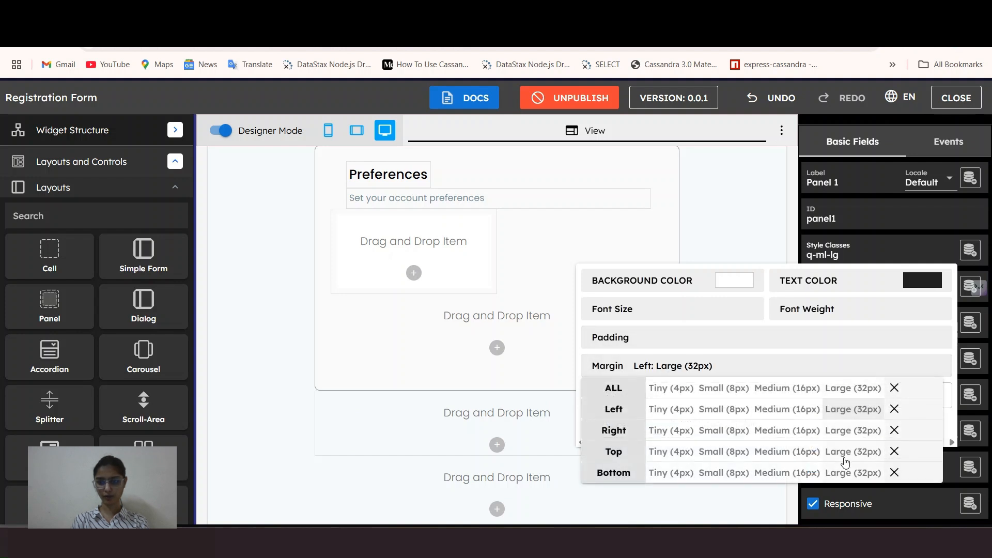
click(847, 453)
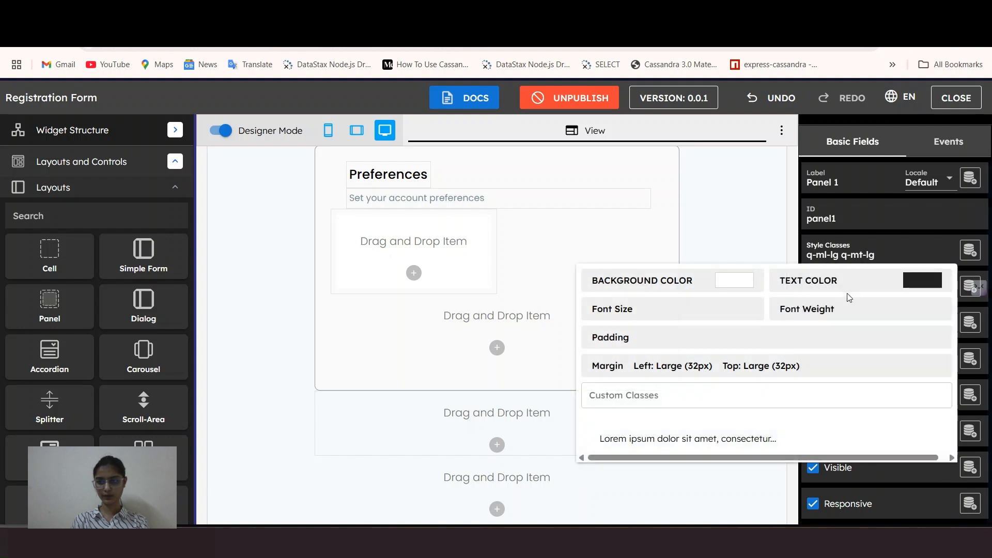
click(396, 247)
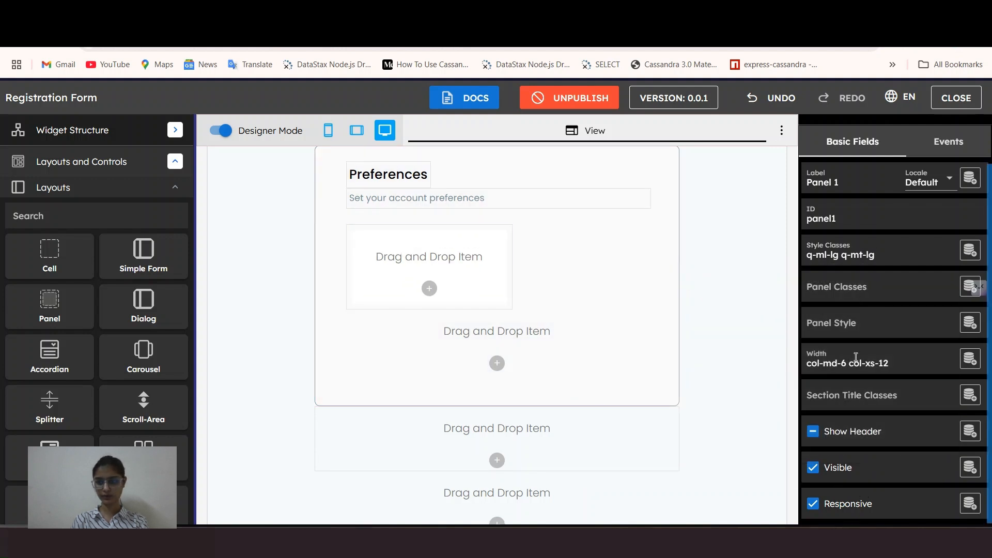
Step: Clear Panel 1's mobile width, set desktop width to 11, and collapse Layouts
click(855, 357)
click(911, 125)
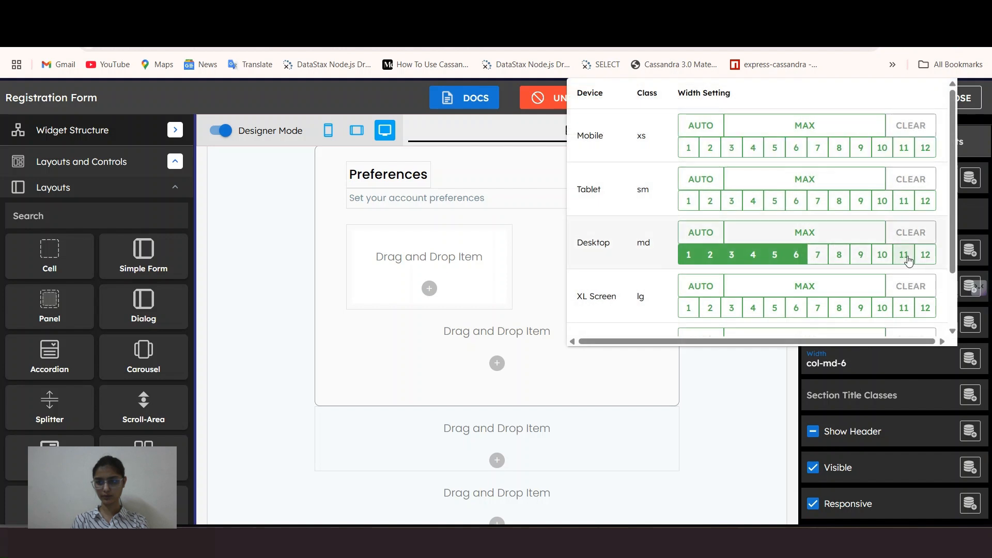
click(908, 260)
click(874, 370)
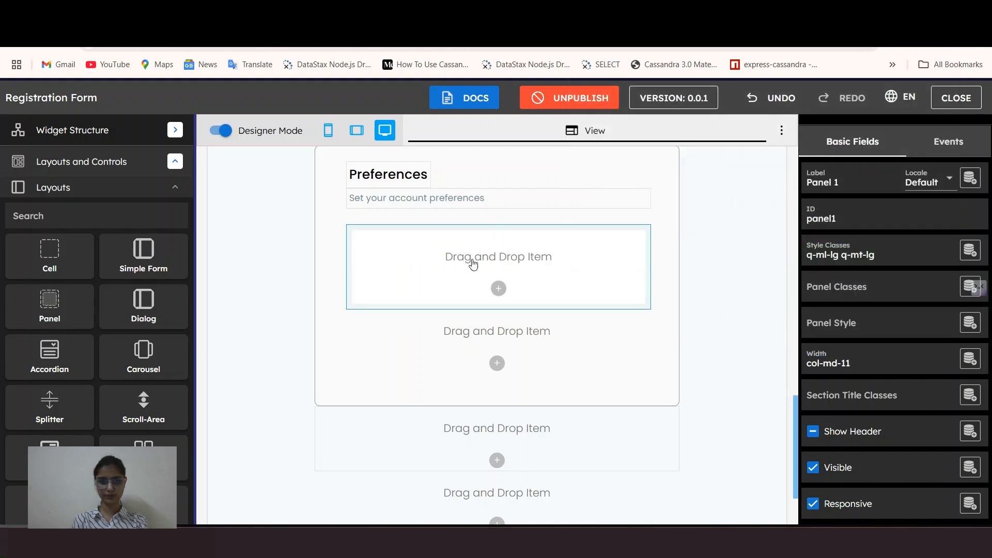
click(77, 187)
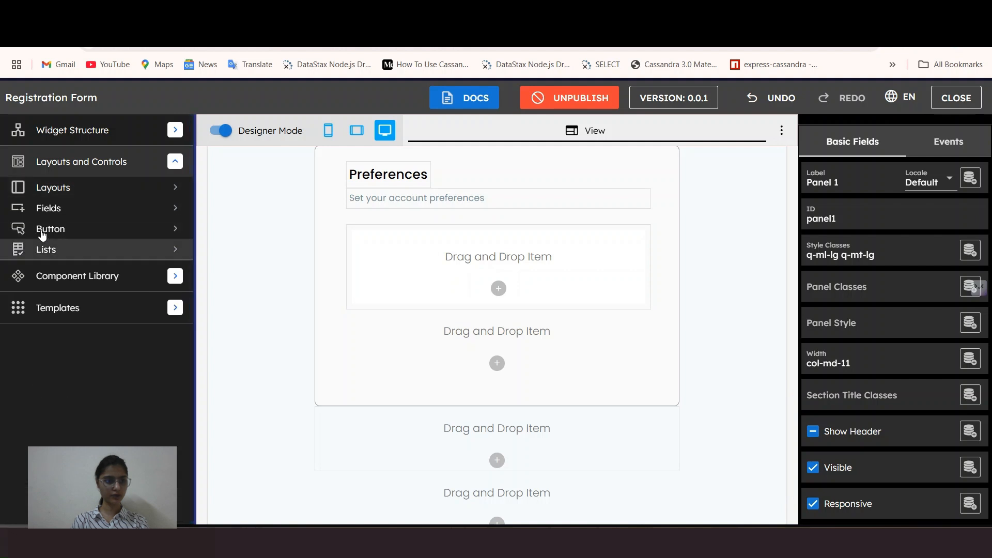
Step: Add an 'Enable Notifications' label inside the new panel
click(48, 208)
drag(50, 323, 360, 318)
text(Enable Notificatio)
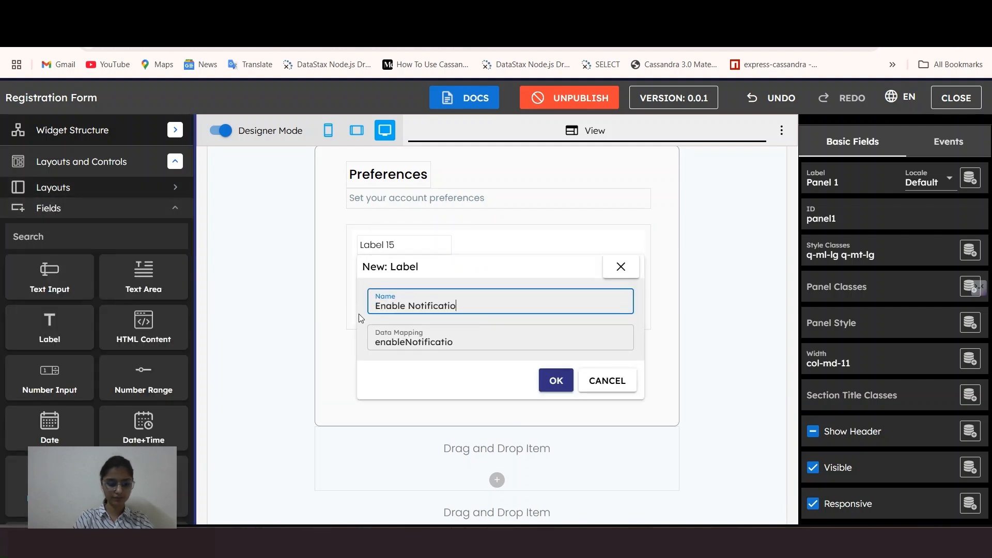
text(ns)
click(556, 381)
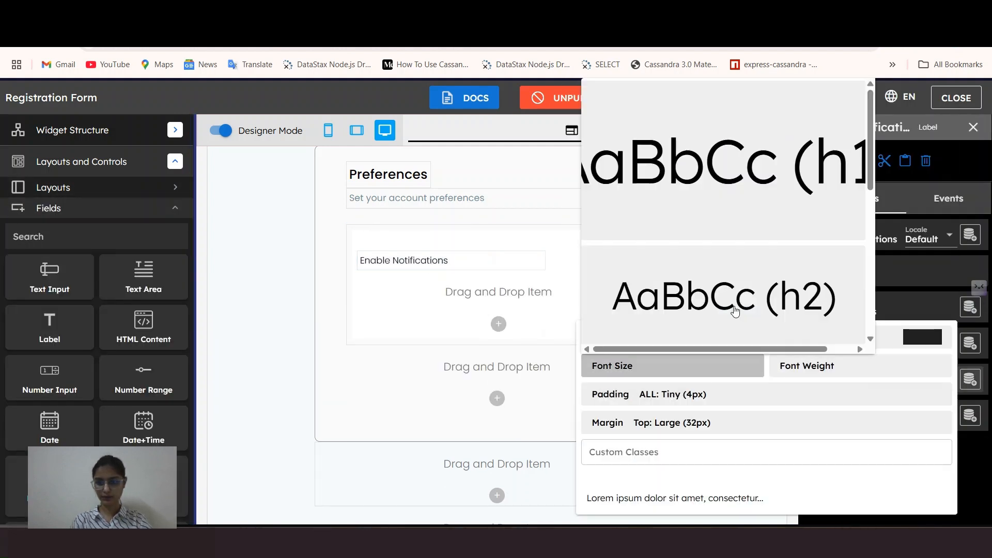
Step: Style the Enable Notifications label with subtitle2 font size and medium weight
scroll(736, 311, down, 5)
click(735, 290)
click(816, 365)
click(816, 270)
Step: Add a second label named 'EnableN' for the caption below the heading
click(589, 272)
drag(60, 336, 463, 314)
click(665, 306)
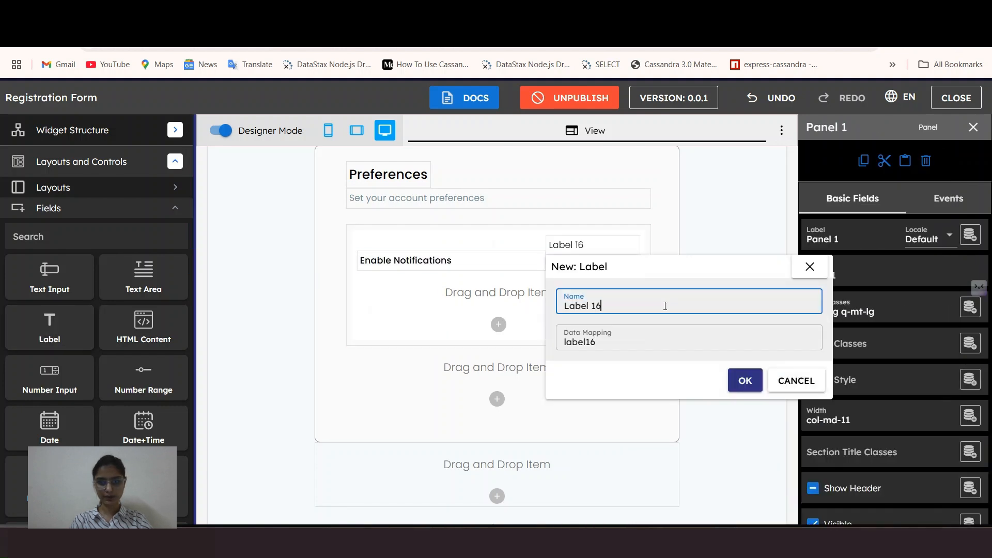
key(ctrl+a)
text(EnableN)
click(745, 380)
drag(589, 245, 438, 294)
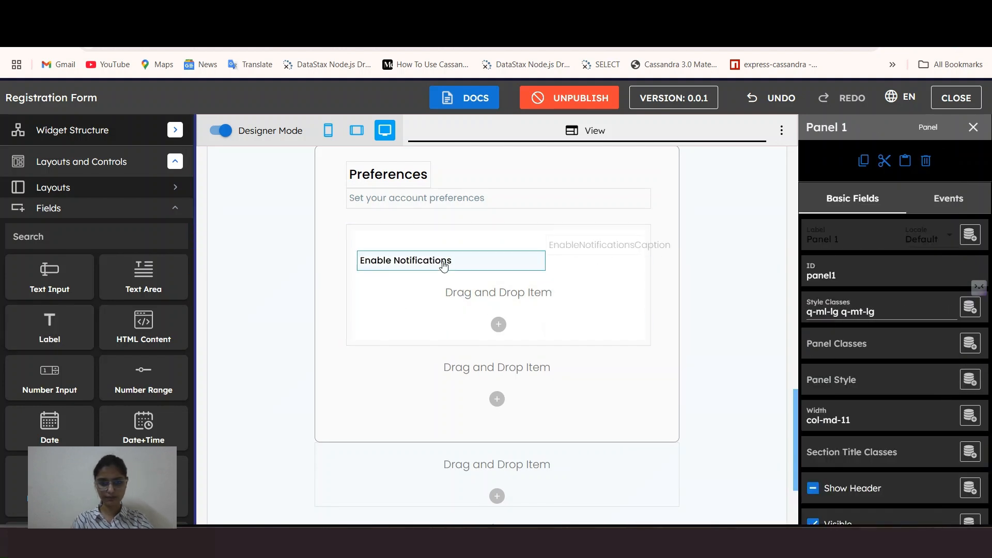
Step: Set the heading width to 10 columns and the caption width to 8
click(443, 263)
click(837, 346)
click(882, 254)
click(434, 283)
click(837, 345)
click(839, 255)
Step: Paste code into the onload controller setting the caption to 'Receive notifications about account activity updates'
click(73, 130)
click(59, 177)
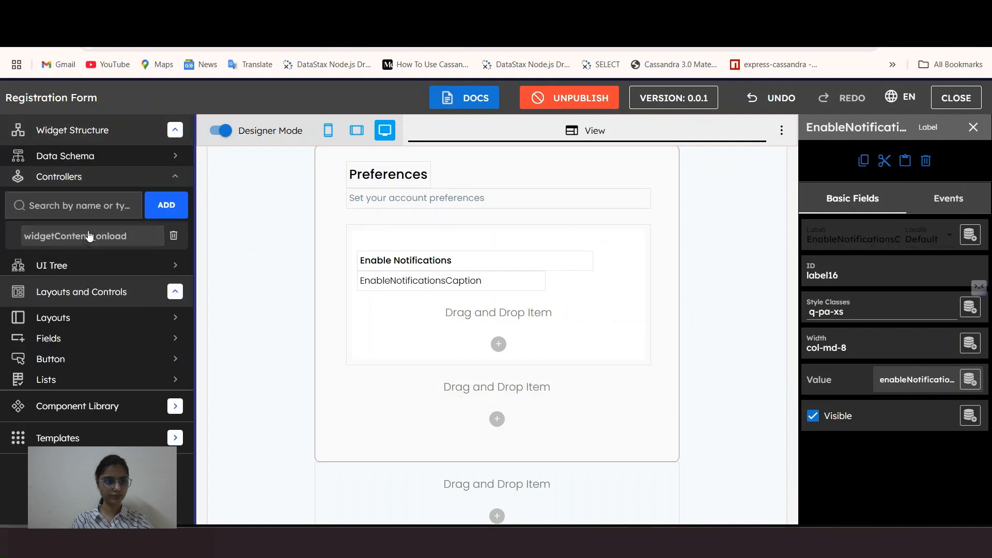
click(88, 235)
scroll(498, 387, down, 5)
click(499, 475)
key(Return)
key(super+v)
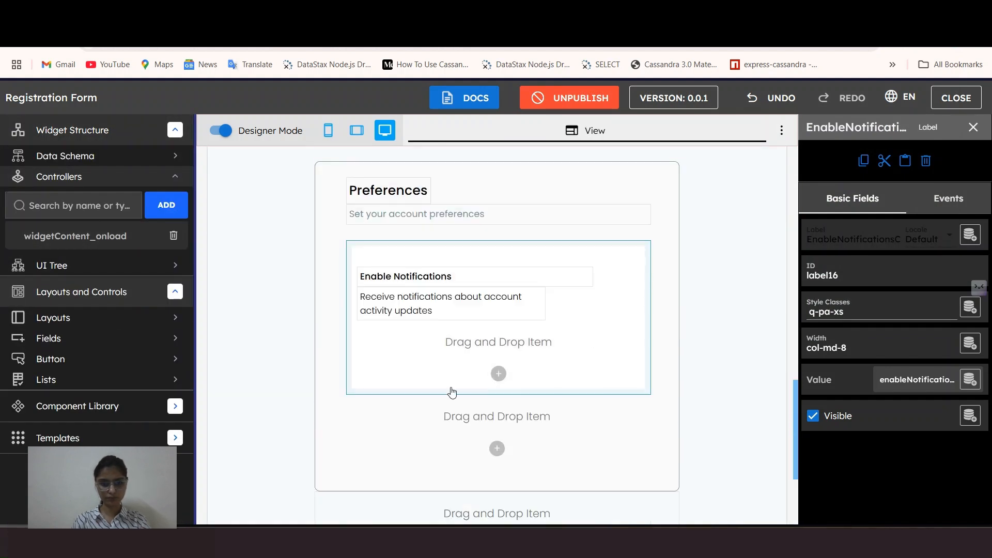
Step: Apply a caption text style to the caption label and revisit its width
click(970, 307)
scroll(806, 207, down, 3)
click(672, 366)
click(724, 331)
click(837, 345)
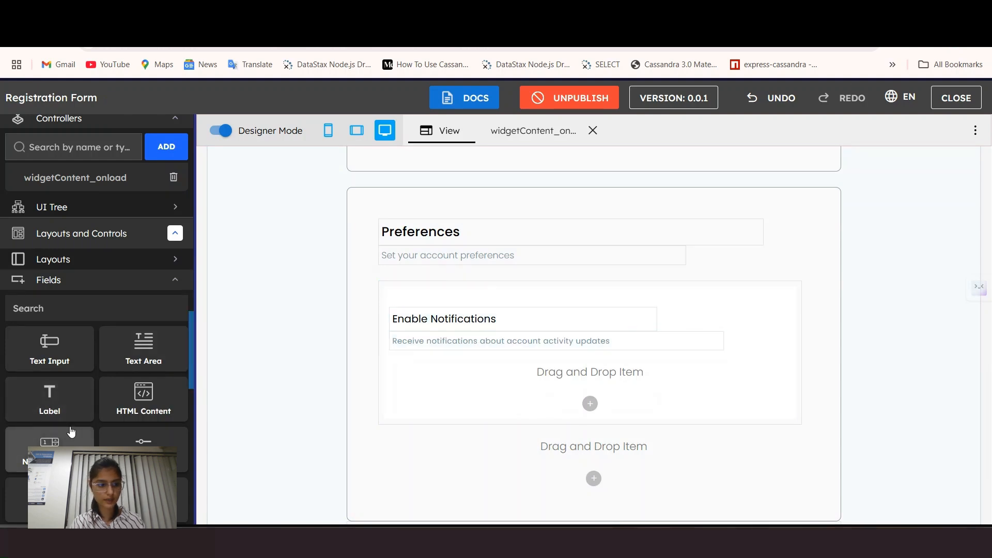
scroll(73, 436, down, 4)
Step: Add a Toggle to the panel and set its Field Style to Borderless
scroll(133, 424, down, 5)
drag(135, 413, 473, 321)
key(Return)
click(473, 321)
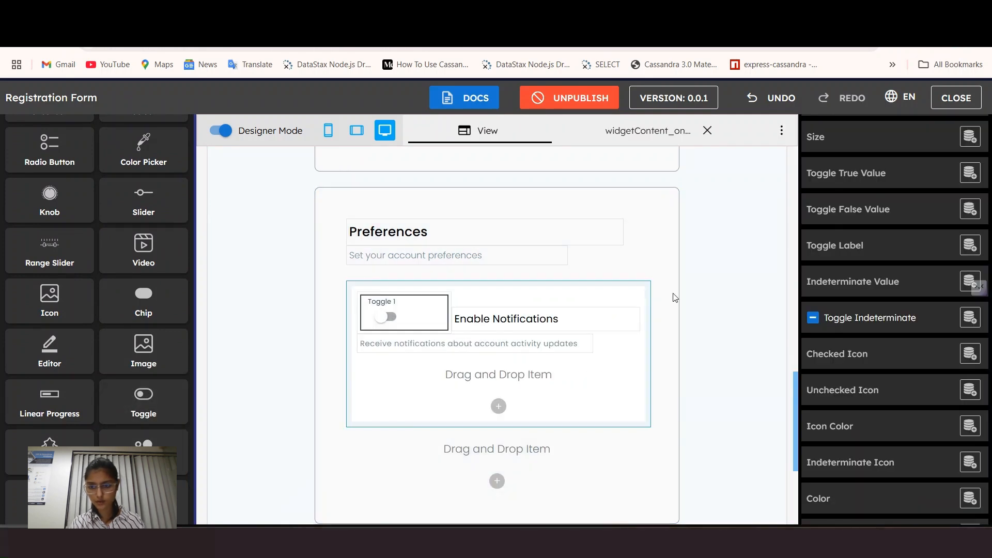
scroll(876, 191, down, 2)
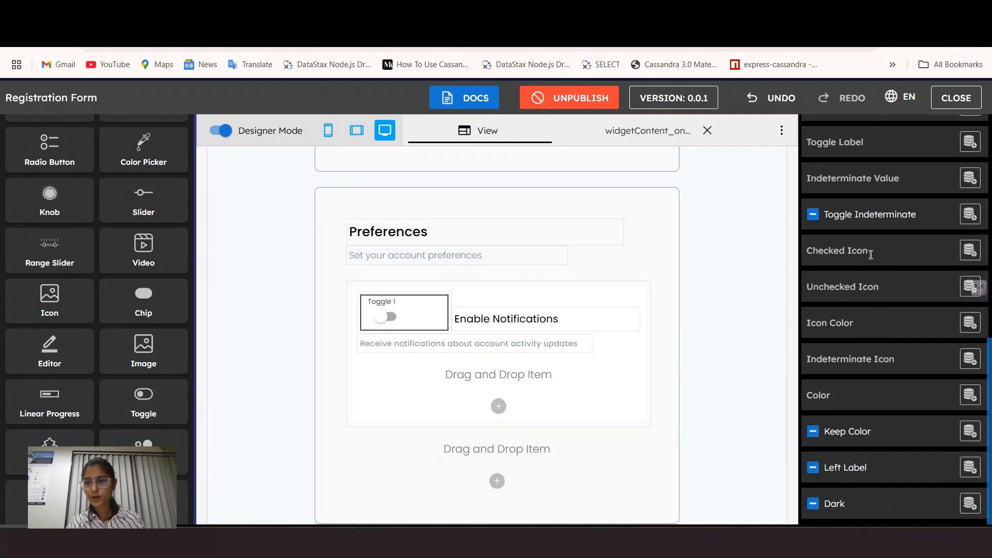
scroll(896, 369, up, 5)
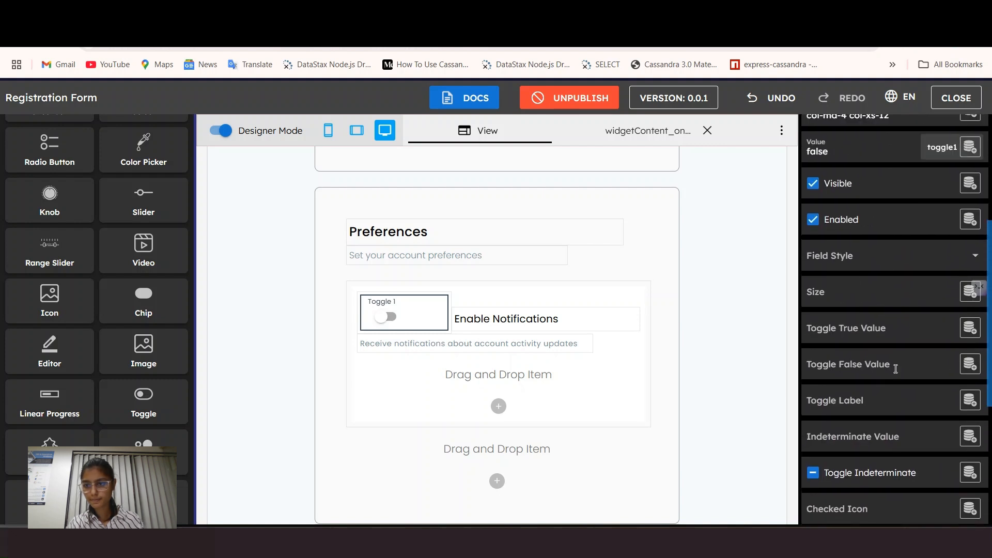
scroll(863, 358, down, 5)
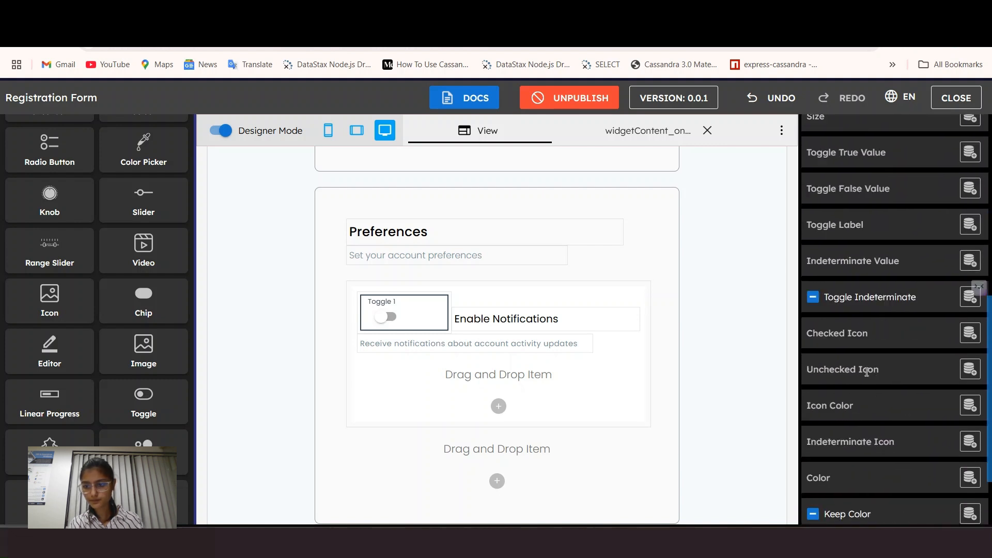
scroll(874, 333, up, 5)
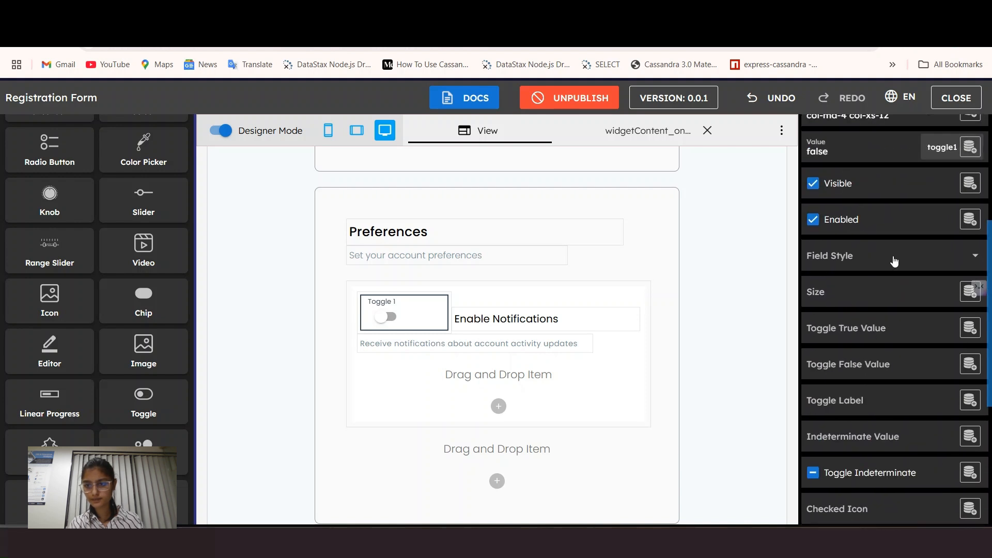
click(894, 262)
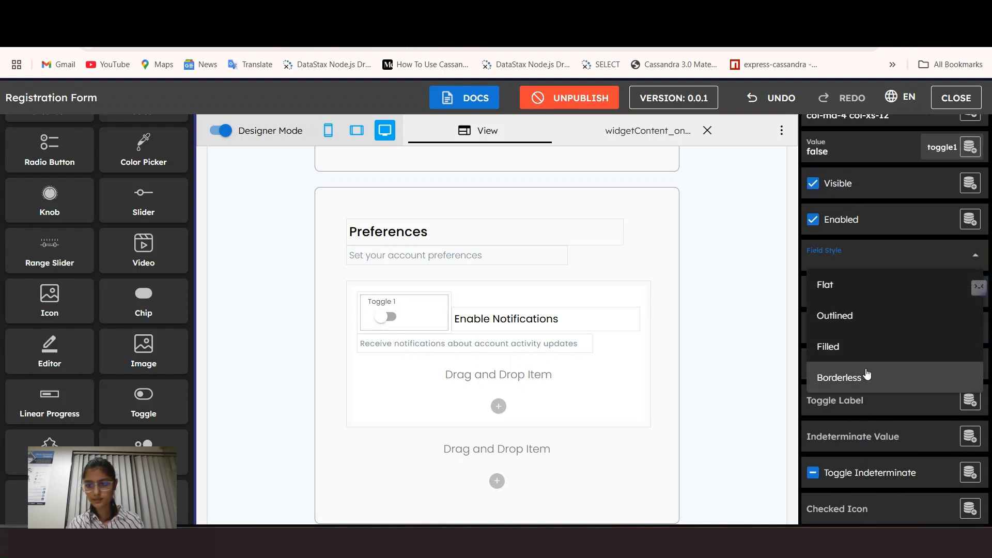
click(867, 374)
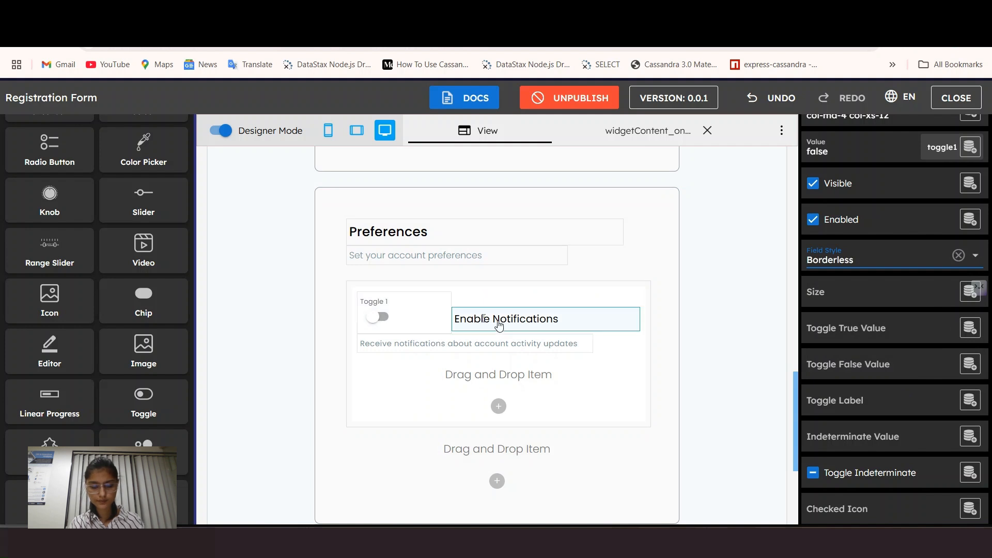
Step: Move Enable Notifications left of the toggle and clear the toggle's label text
drag(465, 326, 542, 323)
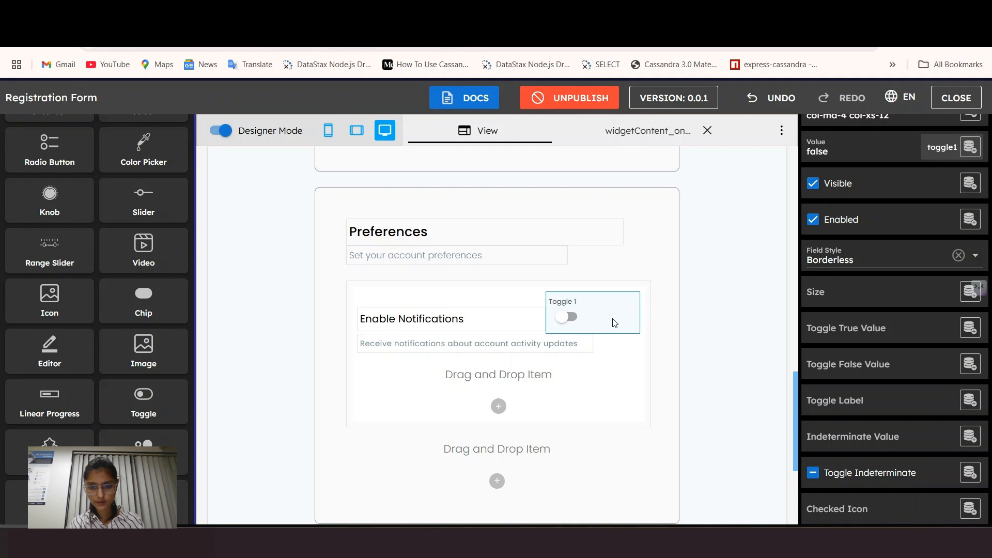
scroll(906, 410, up, 5)
triple_click(862, 235)
key(BackSpace)
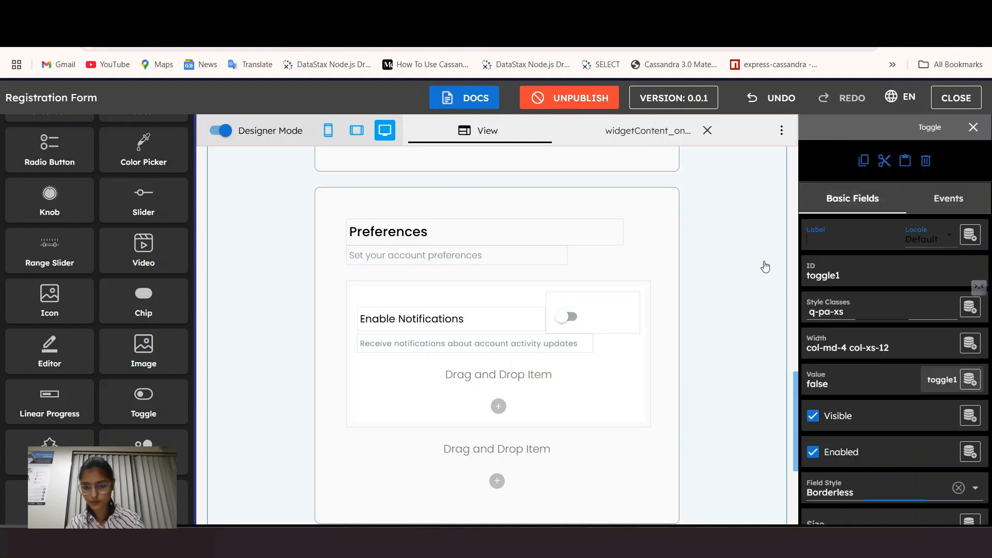
scroll(878, 362, down, 3)
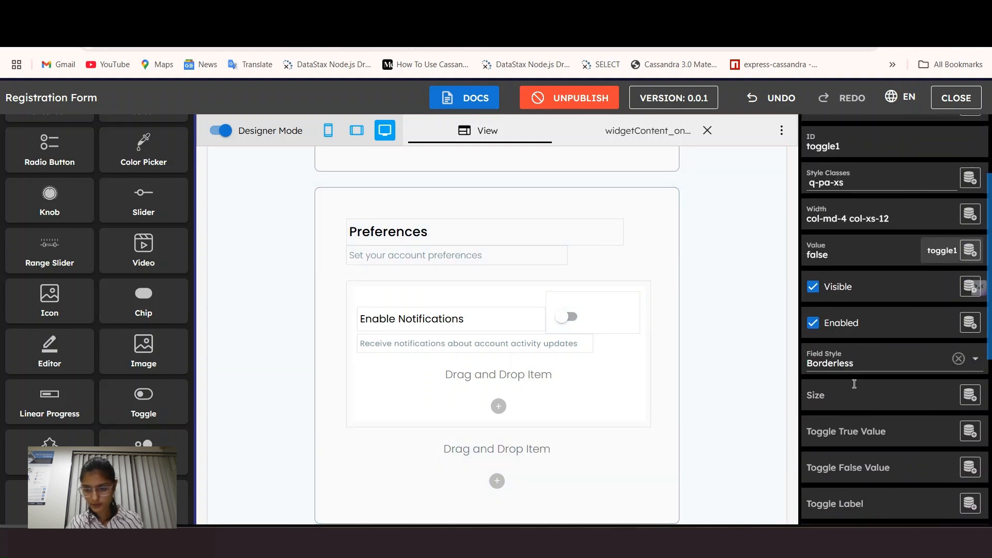
scroll(814, 362, down, 2)
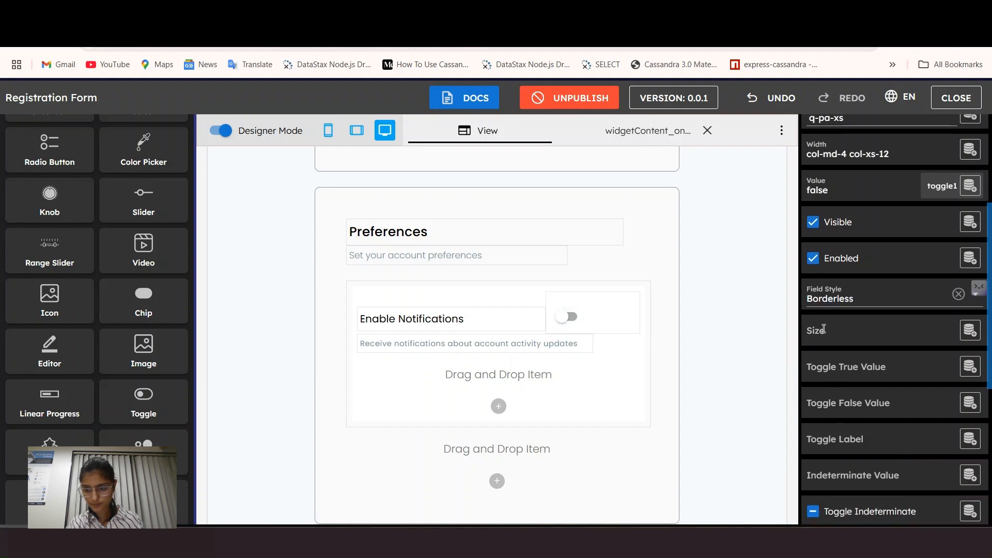
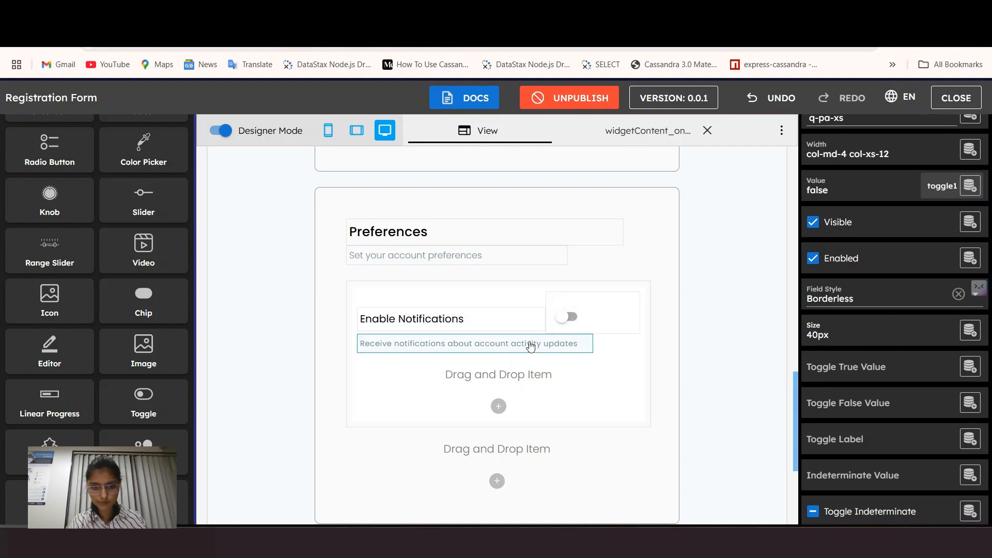
Step: Check the onload code line that sets toggle1 to false, then return to the design view
scroll(775, 389, down, 3)
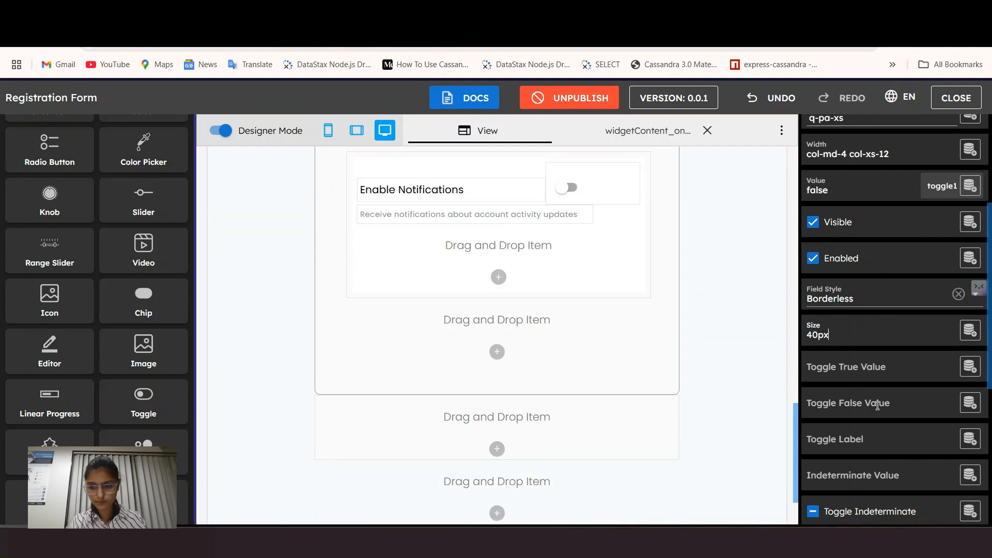
scroll(875, 403, down, 1)
scroll(878, 405, up, 2)
scroll(529, 281, up, 1)
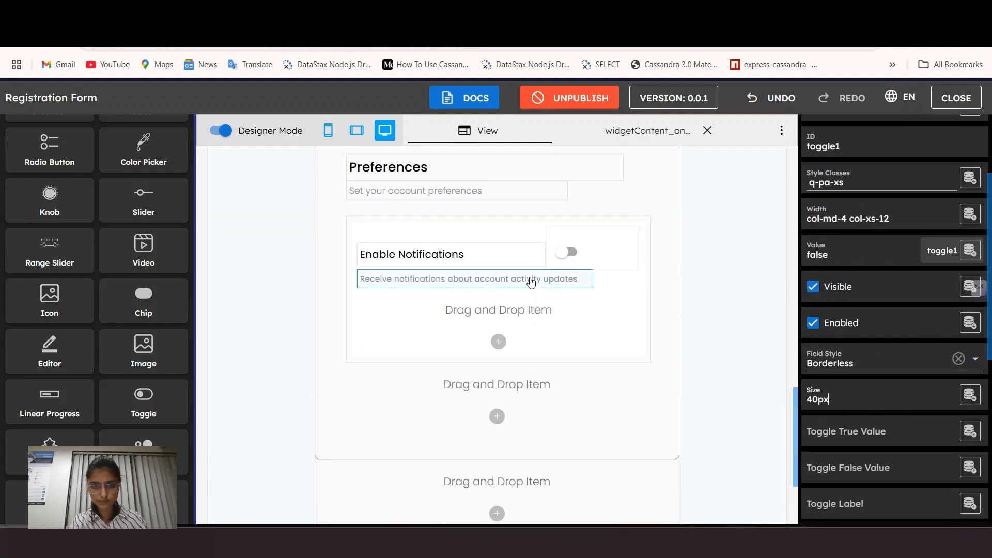
scroll(130, 287, up, 3)
scroll(130, 288, up, 6)
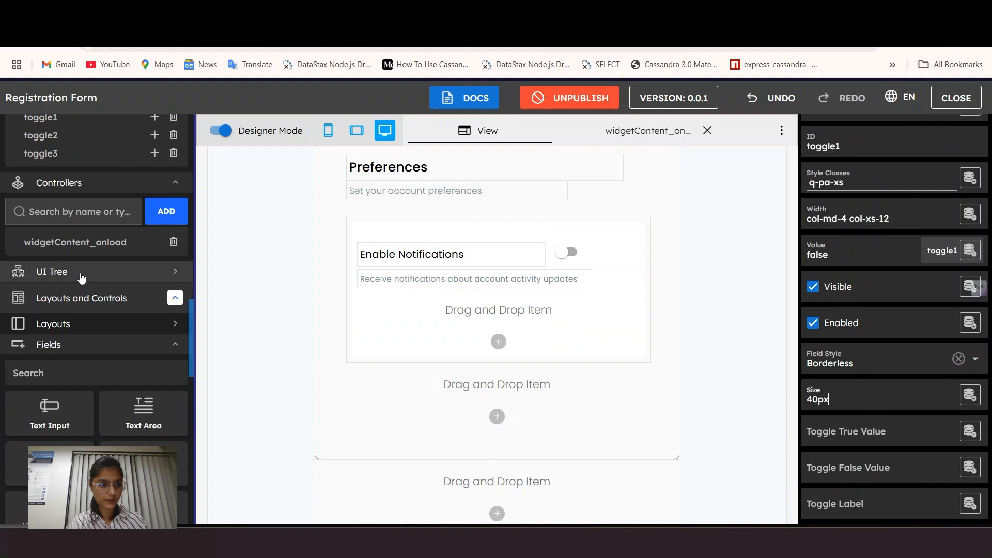
click(78, 245)
scroll(402, 457, down, 5)
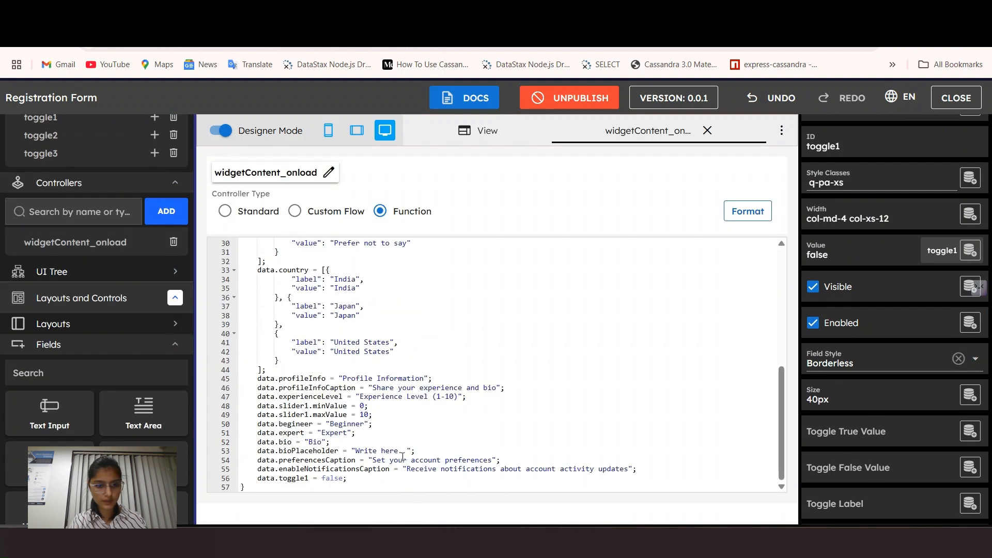
click(310, 478)
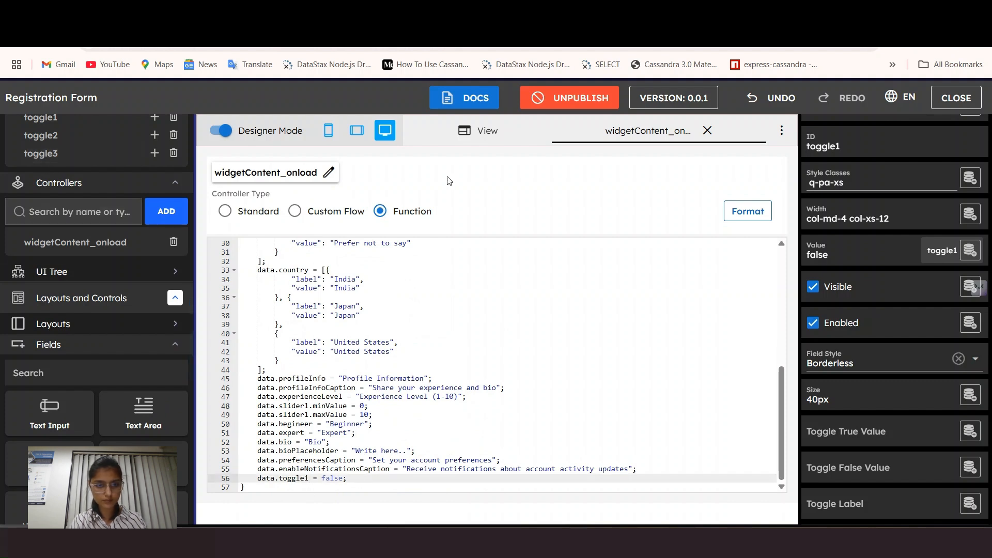
click(480, 134)
scroll(517, 440, down, 15)
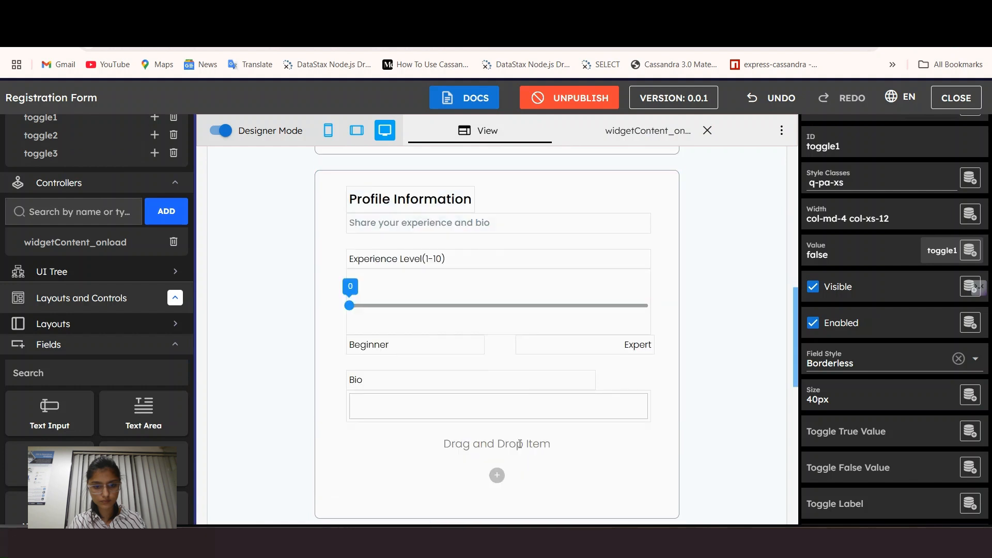
Step: Preview the form, compare it with the Figma mockup, and drop a new panel in
click(222, 131)
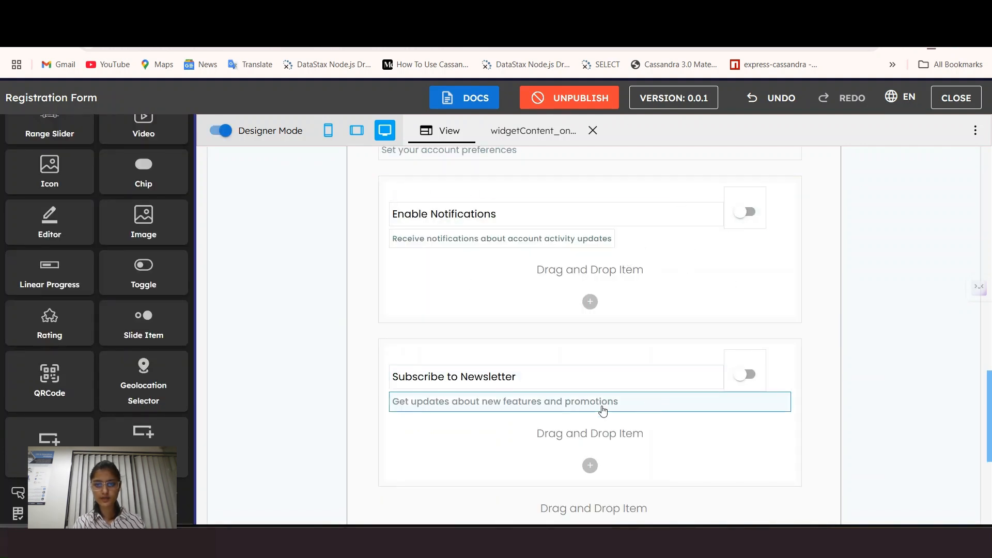
scroll(603, 406, down, 1)
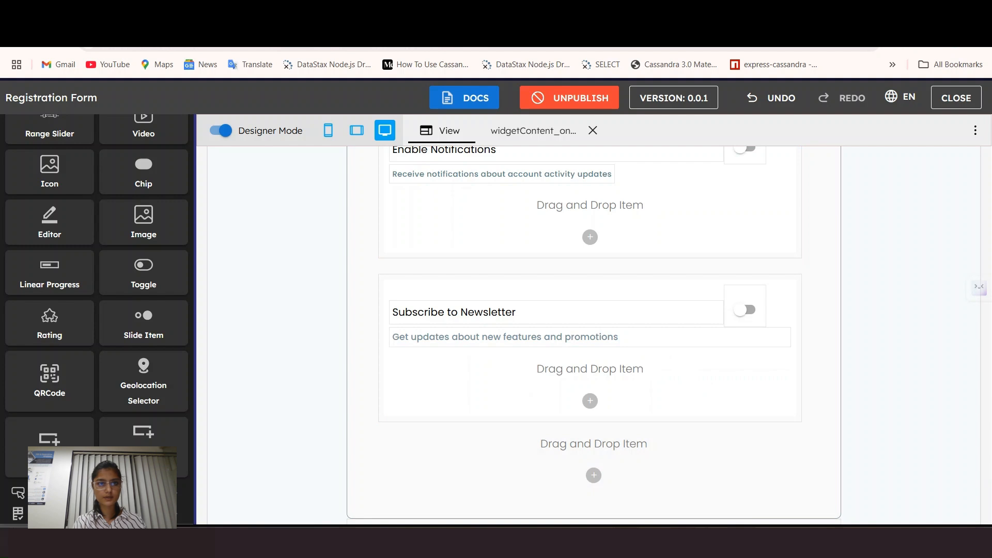
click(228, 14)
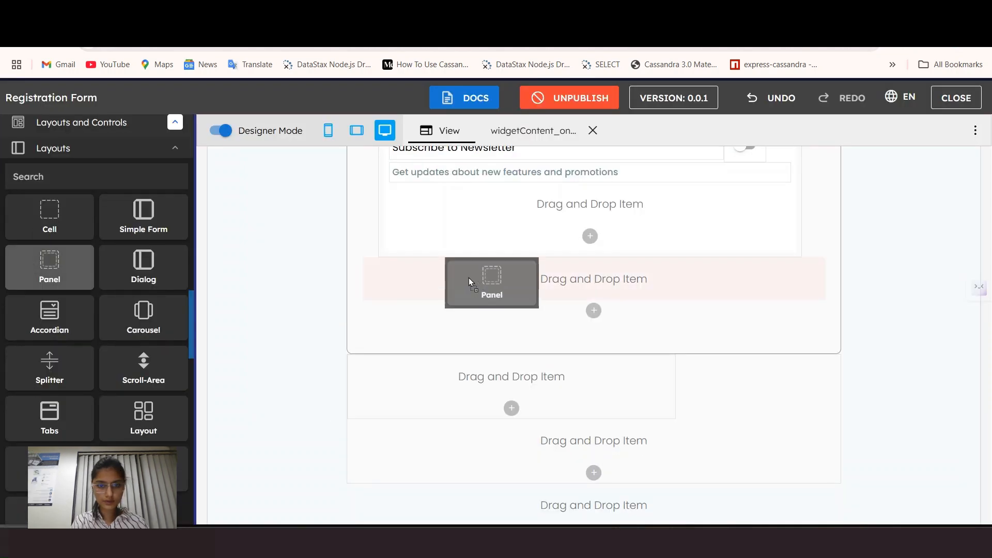
drag(472, 277, 454, 289)
Step: Give the new panel large left and top margins and an 11-column desktop width
click(908, 316)
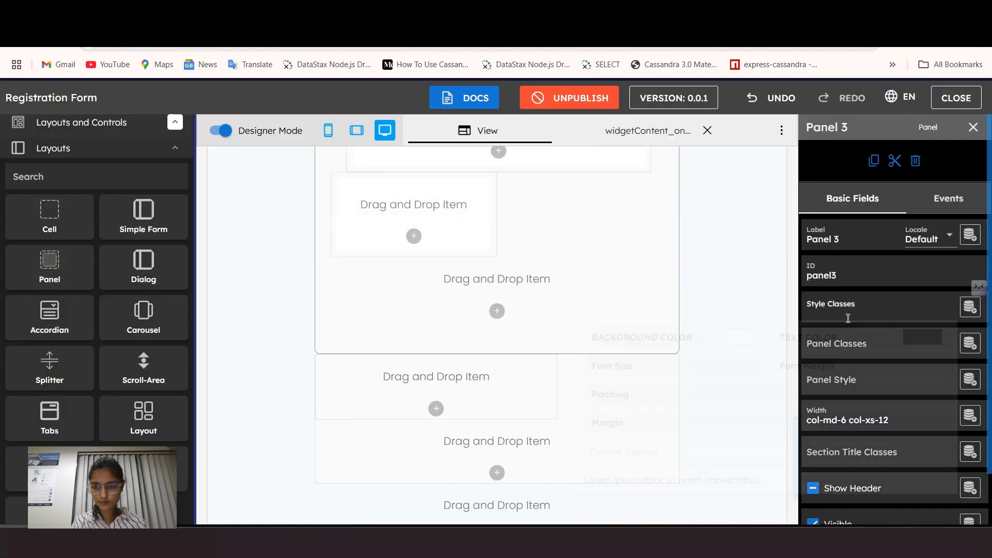
click(855, 340)
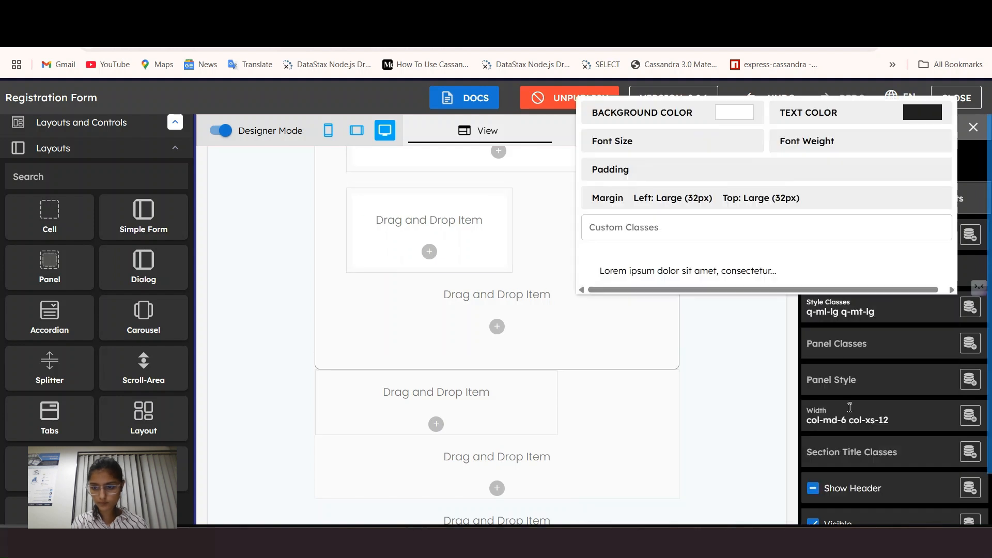
click(850, 412)
click(926, 295)
click(904, 294)
click(111, 392)
scroll(52, 396, down, 12)
Step: Add a checkbox to the panel with no label, Borderless field style and AUTO desktop width
drag(49, 181, 409, 227)
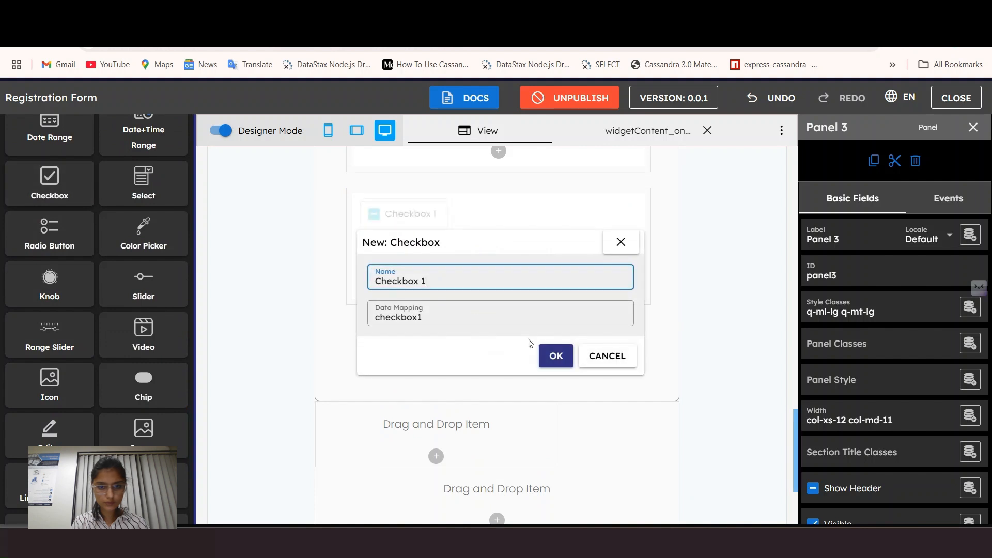
click(556, 355)
click(405, 206)
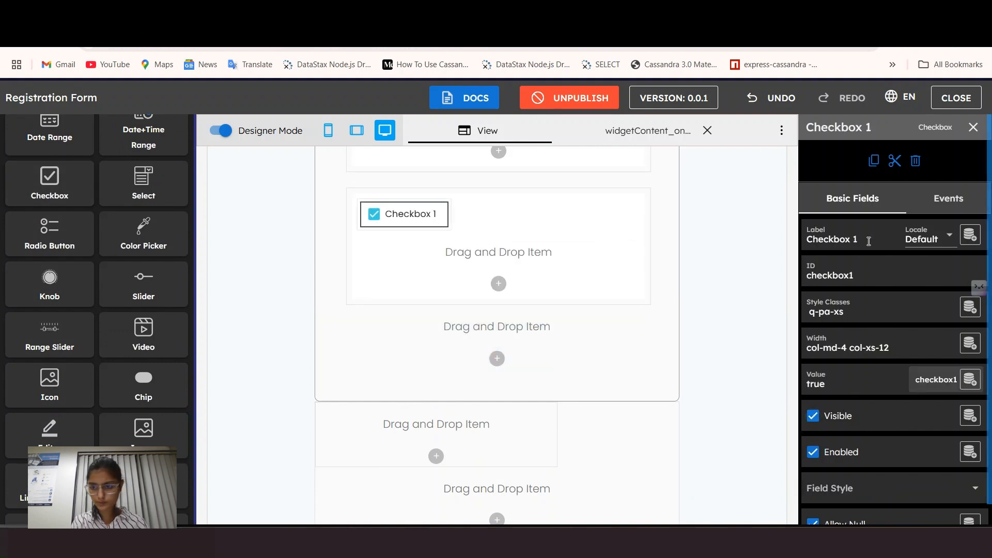
triple_click(869, 241)
key(BackSpace)
scroll(870, 454, down, 1)
click(863, 473)
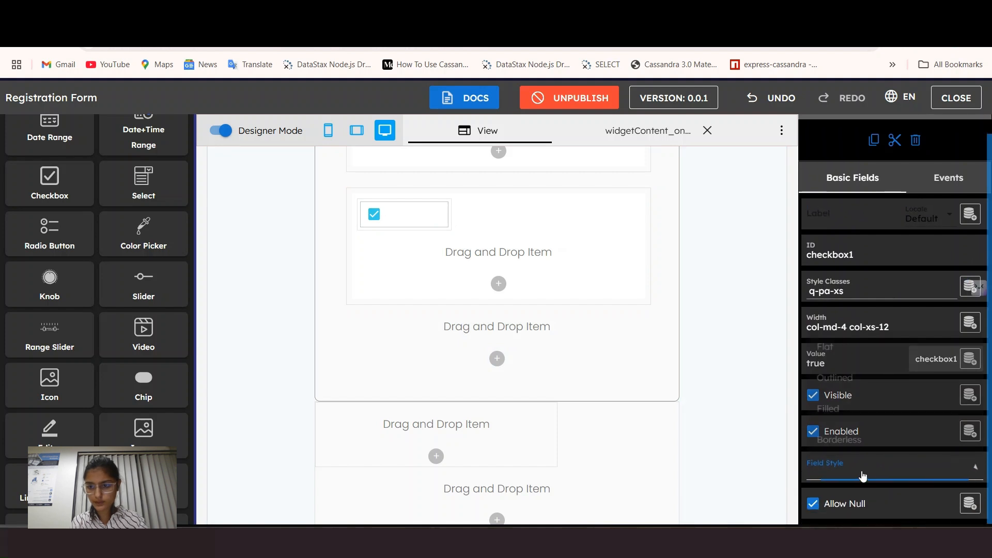
click(837, 442)
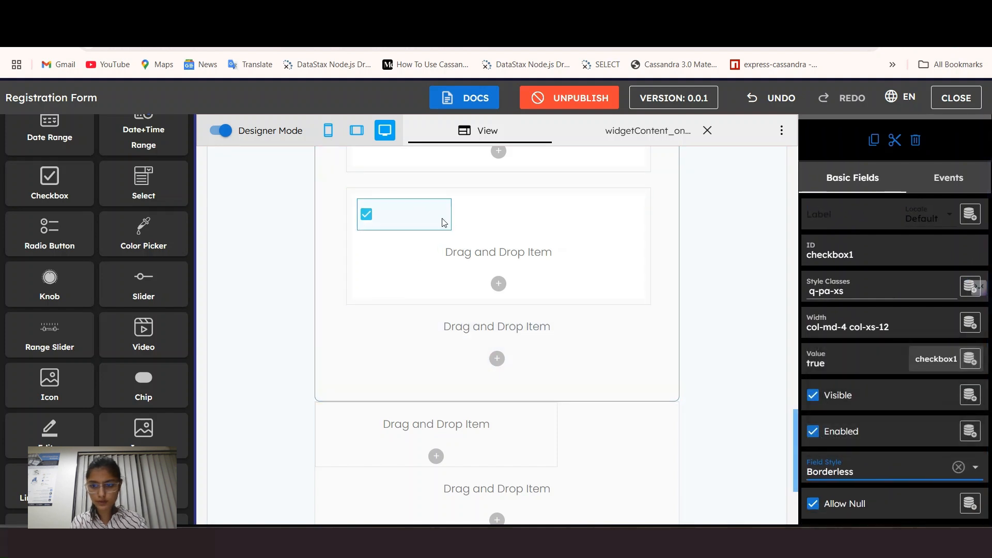
click(830, 318)
click(700, 232)
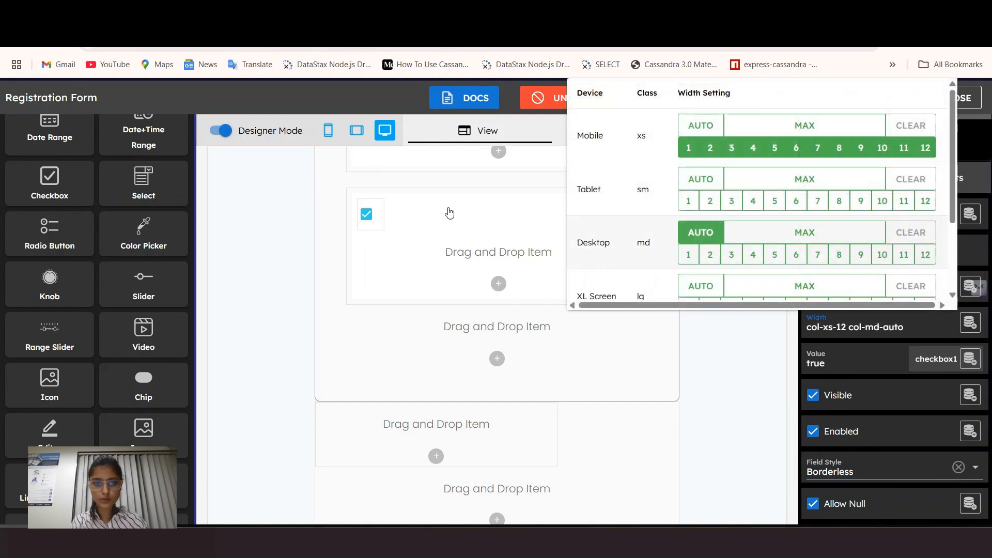
click(432, 250)
scroll(84, 377, up, 8)
scroll(60, 361, up, 4)
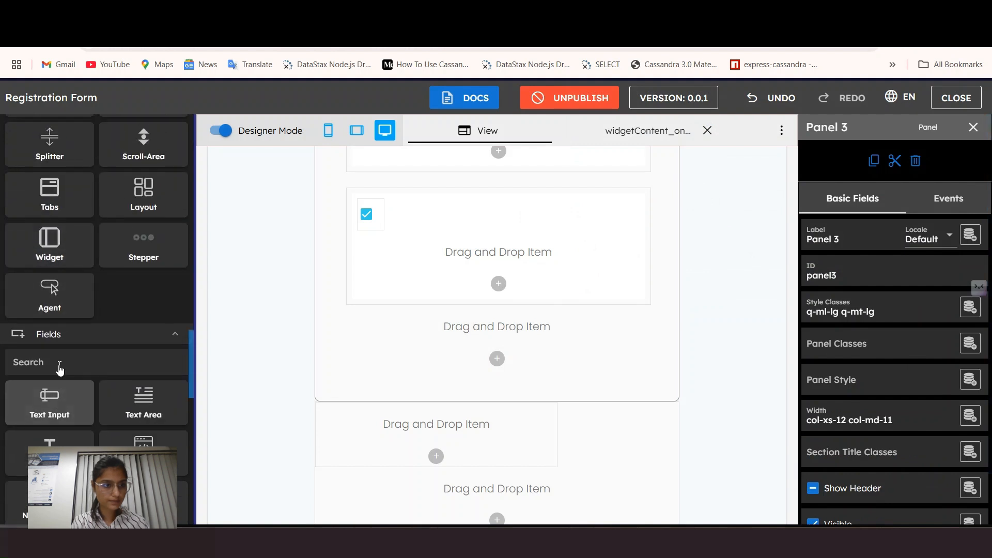
Step: Add a cell beside the checkbox spanning 10 desktop columns
drag(45, 153, 489, 258)
click(445, 351)
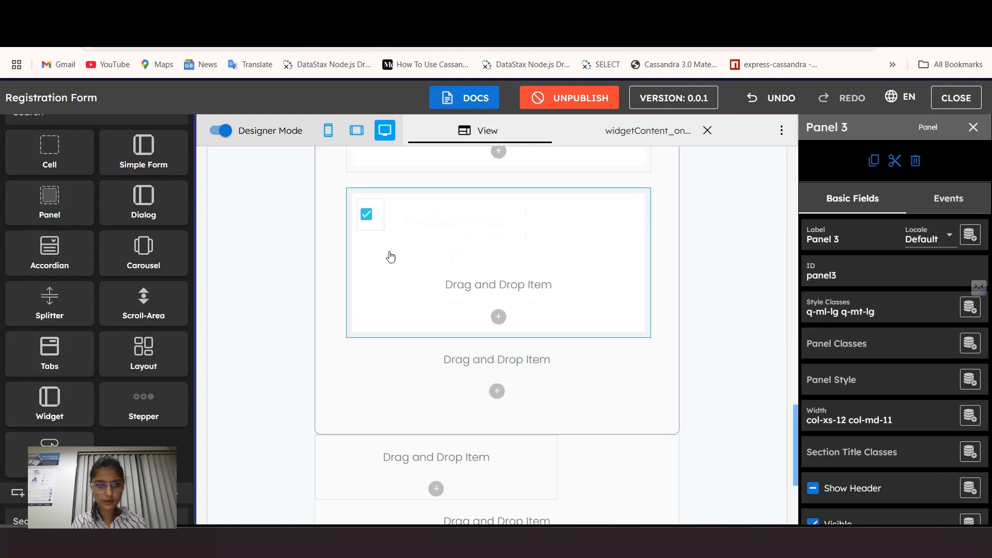
click(401, 219)
click(870, 334)
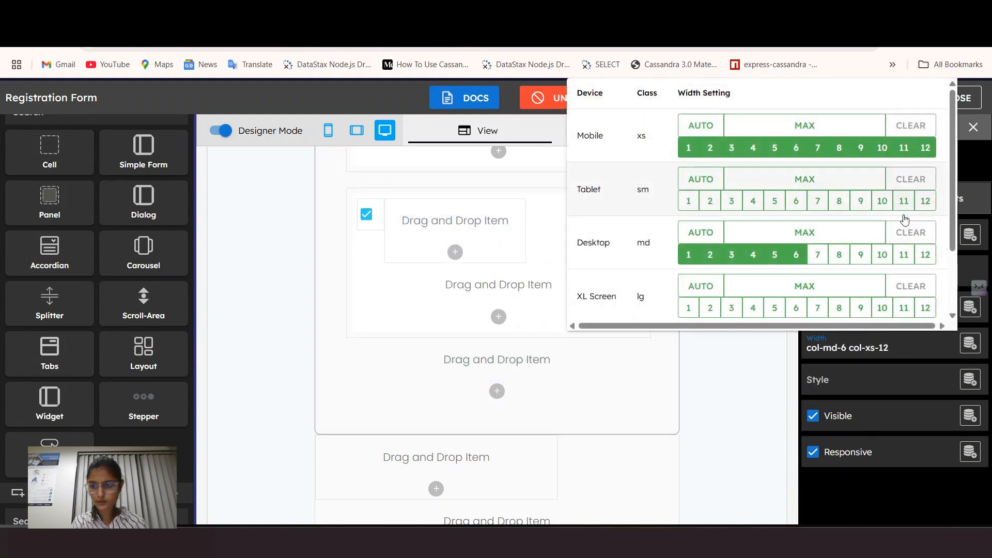
click(902, 255)
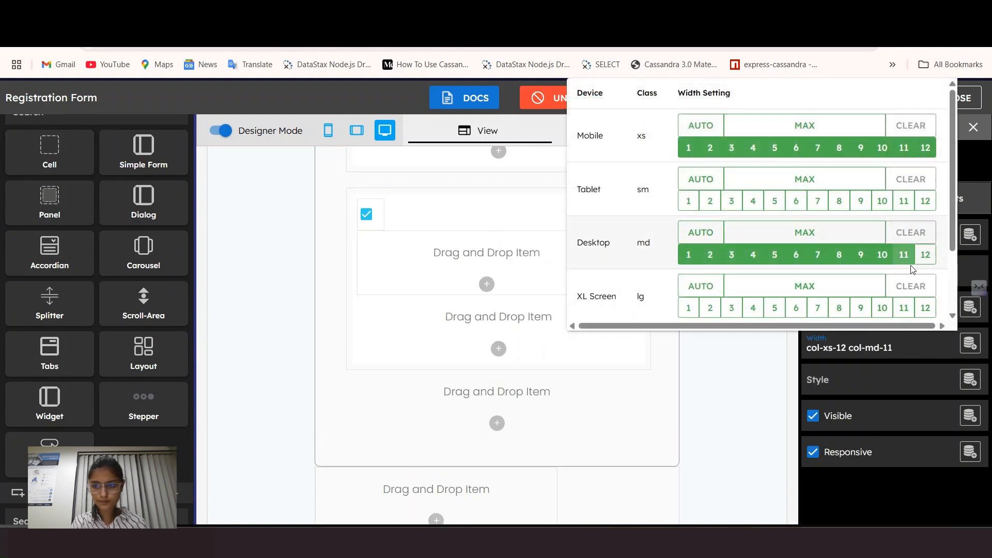
click(881, 255)
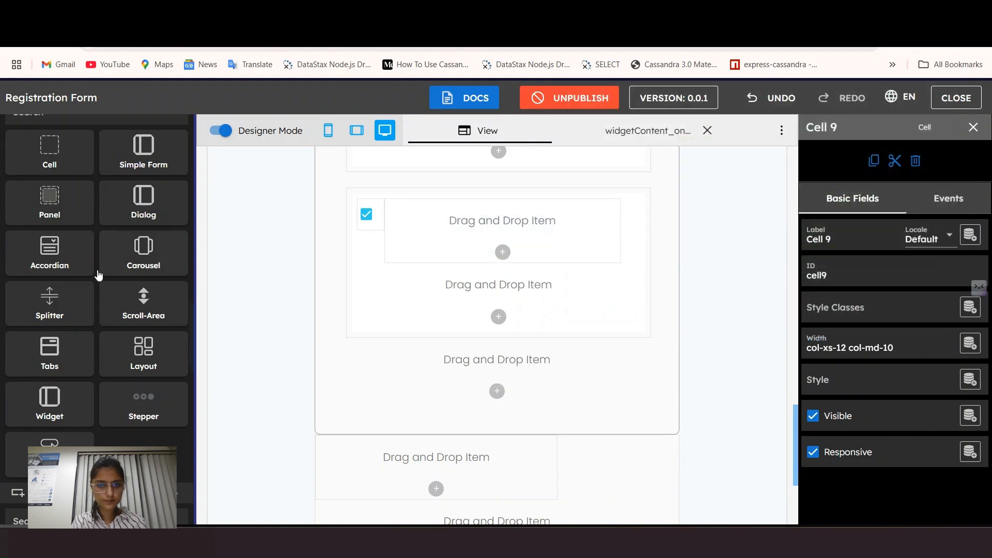
Step: Drop a new label into the cell and name it AgreeStatement
scroll(71, 262, up, 1)
scroll(70, 261, down, 3)
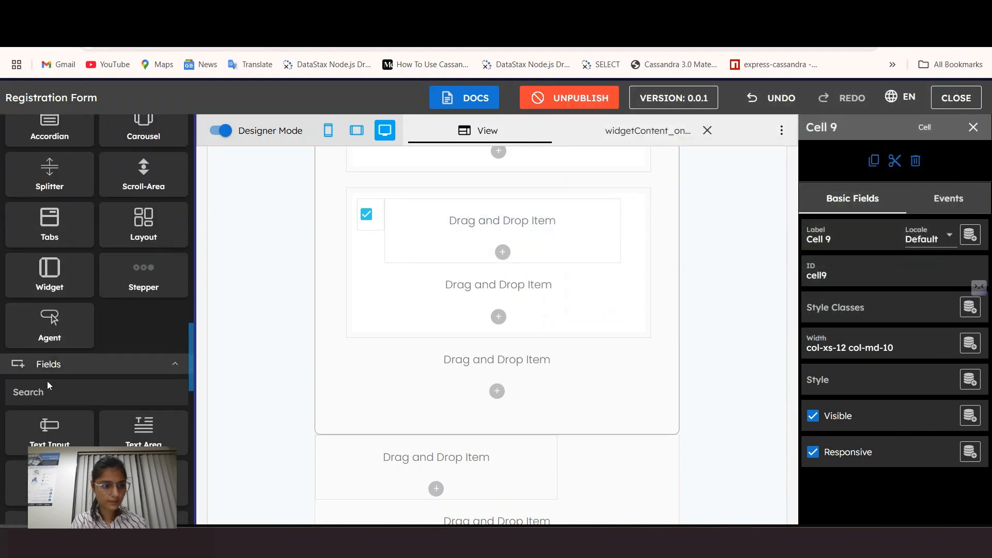
scroll(46, 441, down, 1)
drag(49, 421, 426, 236)
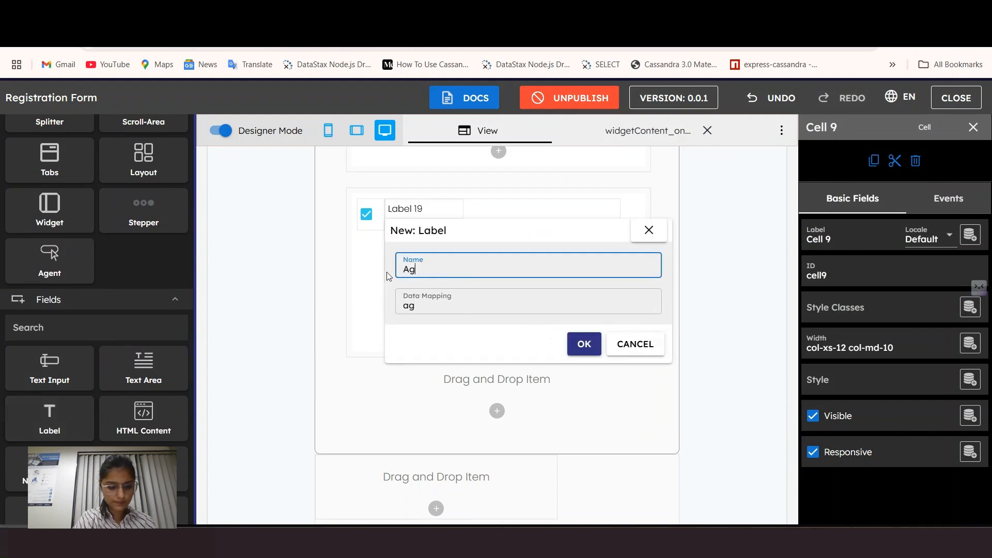
text(AgreeSta)
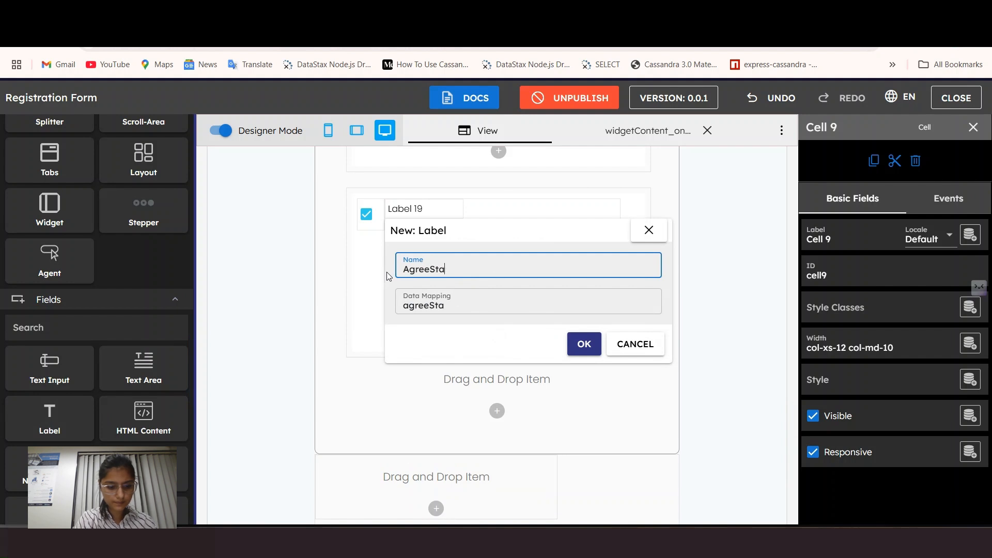
text(tement)
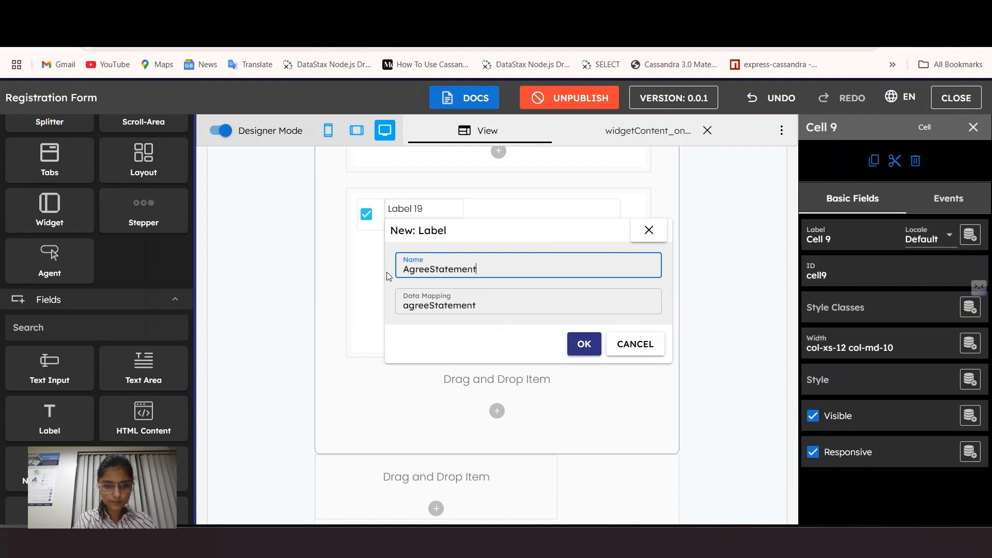
Step: Make the AgreeStatement label span all 12 desktop columns
click(428, 209)
click(842, 354)
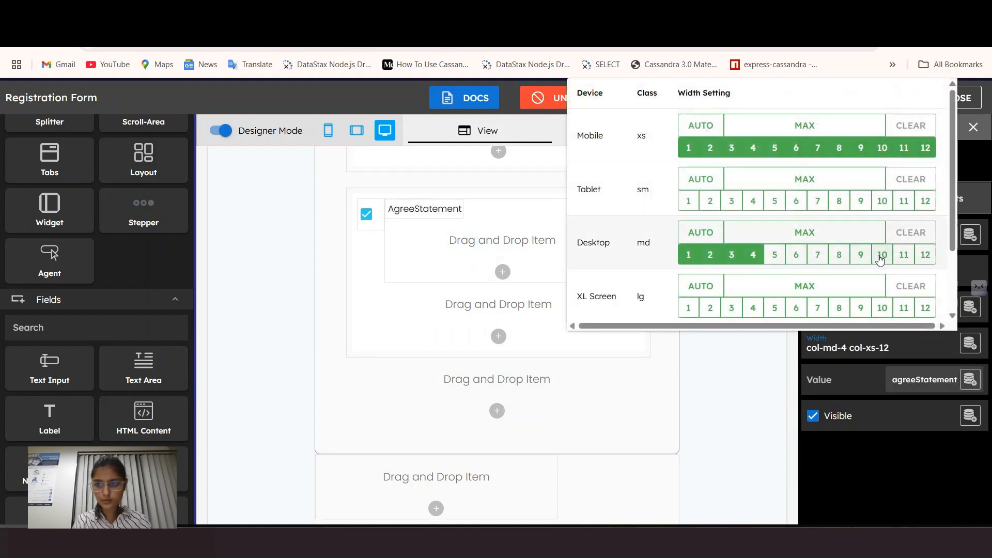
click(918, 259)
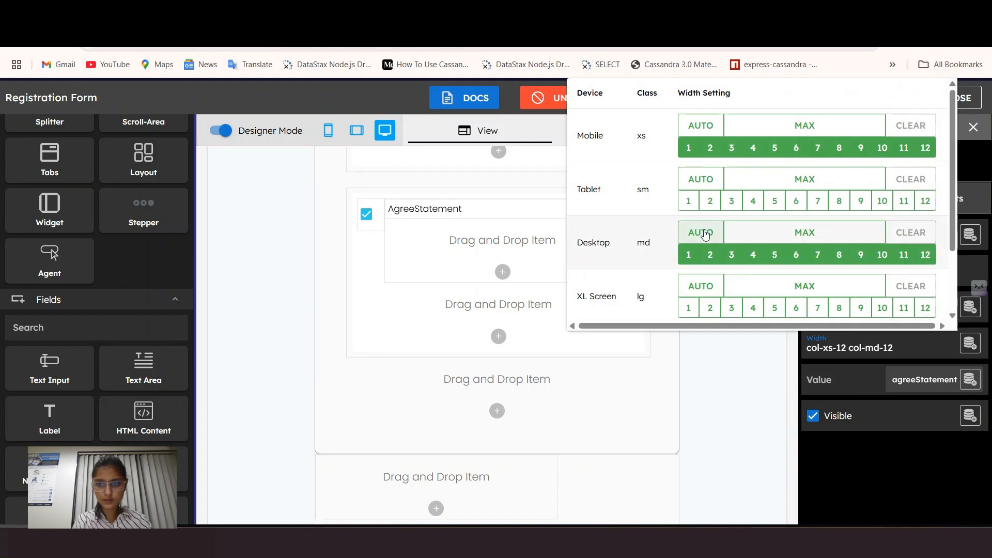
click(397, 208)
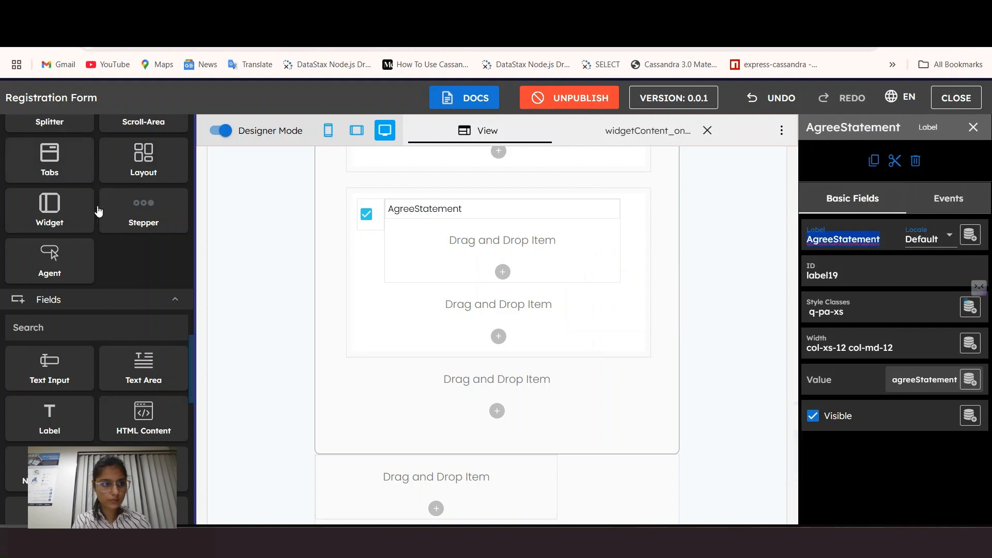
scroll(98, 213, up, 12)
scroll(101, 215, up, 10)
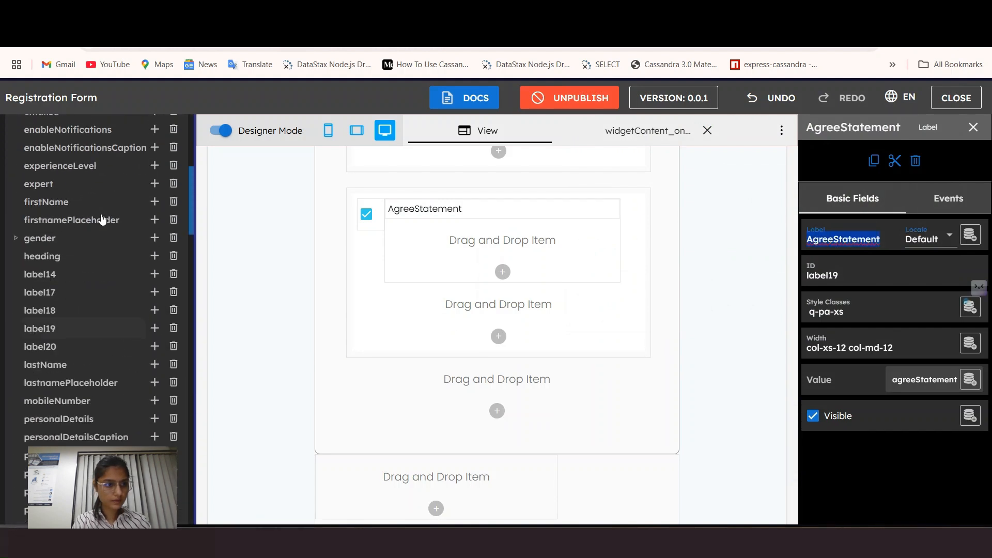
scroll(65, 275, up, 5)
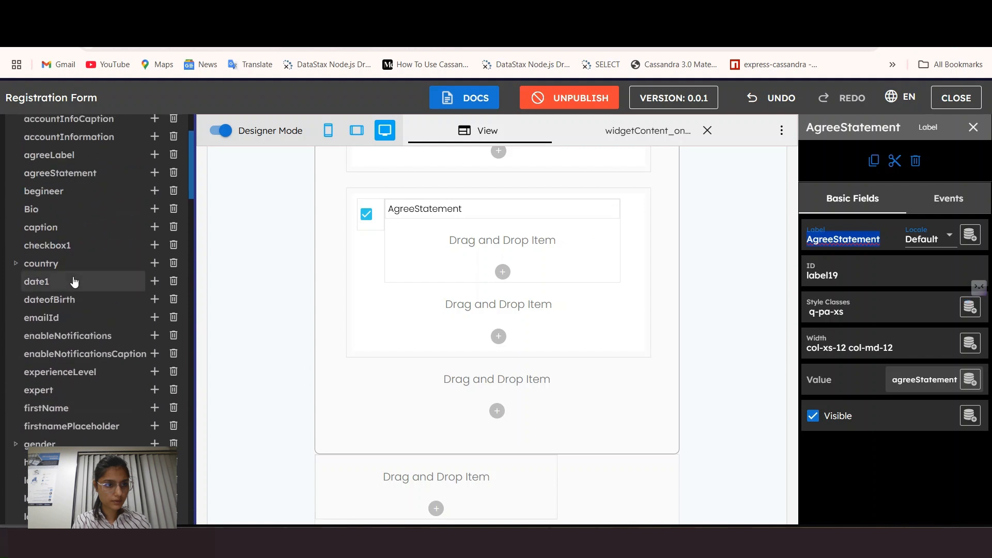
Step: Inspect the agreeStatement data item and open the widgetContent_onload code
click(66, 272)
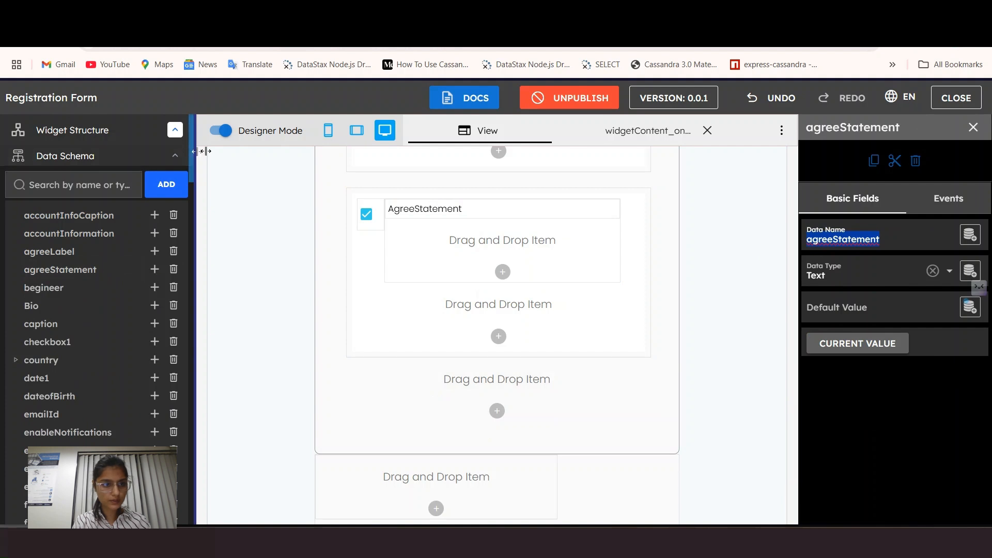
scroll(61, 411, down, 15)
click(75, 361)
scroll(310, 425, down, 7)
Step: Add data.agreeStatement = "I agree to the terms and conditions" to the onload code
click(661, 478)
key(Return)
text(data.)
text(agreeStatement)
key(super+v)
text(= ")
key(Escape)
text(I agree to the terms)
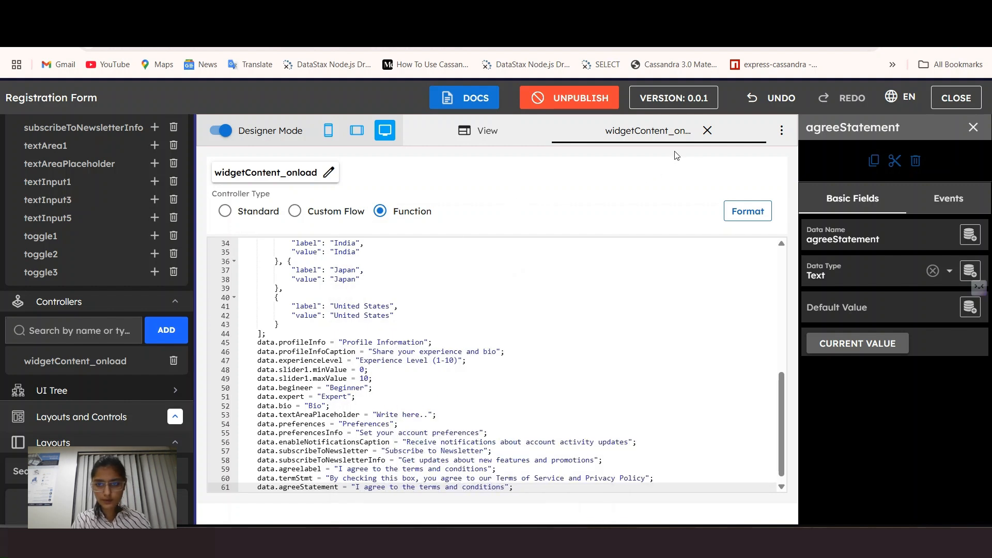
click(707, 130)
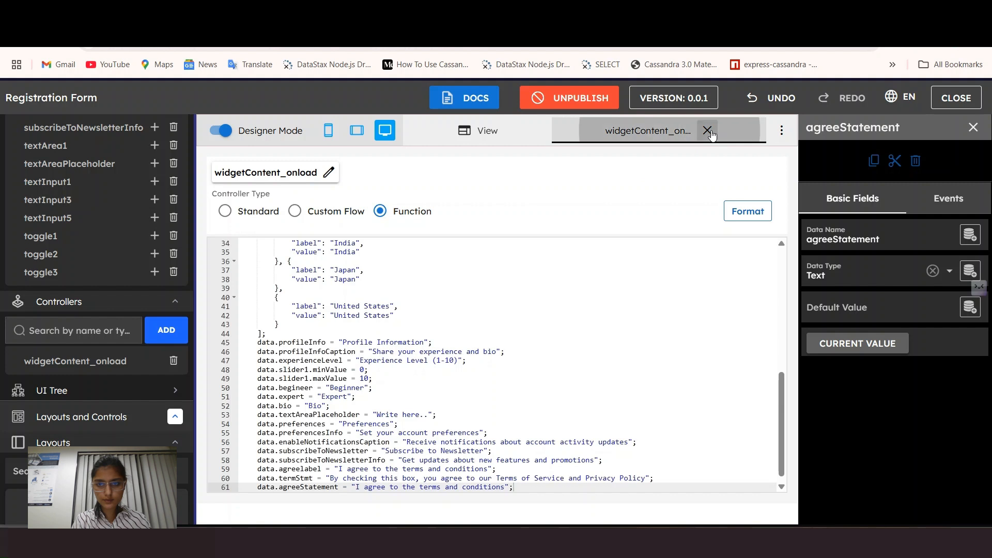
scroll(496, 368, down, 15)
scroll(481, 448, down, 10)
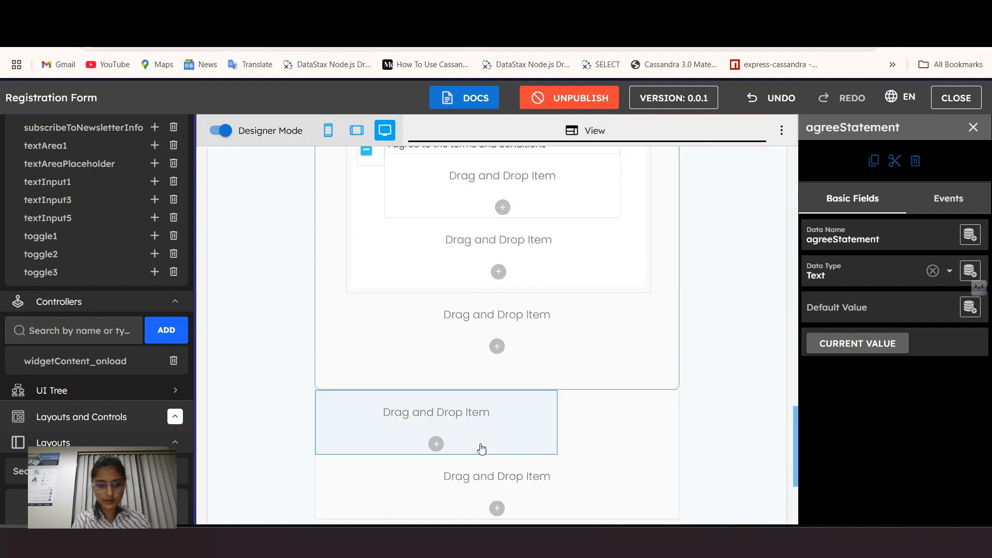
Step: Add a Terms Statement label below the agree line
scroll(465, 355, up, 4)
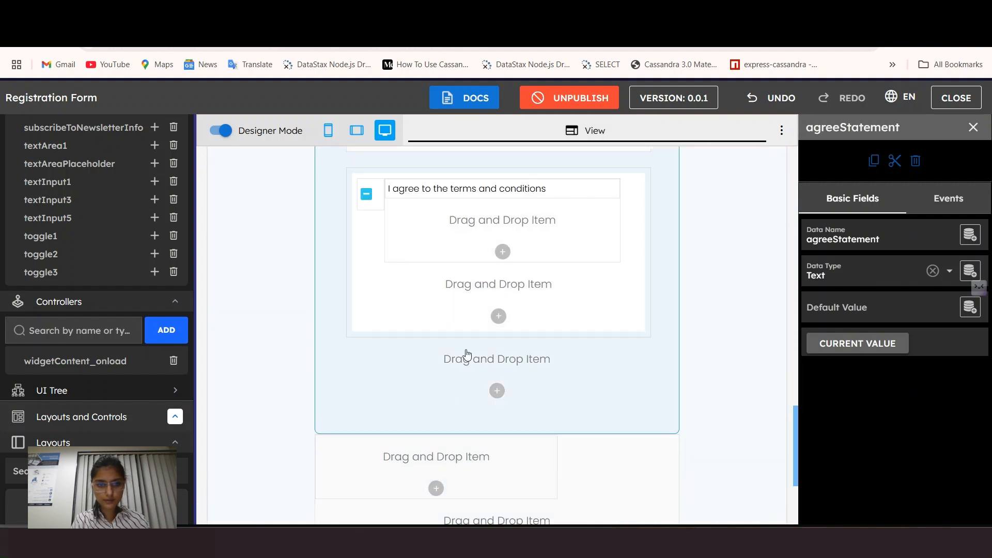
click(539, 187)
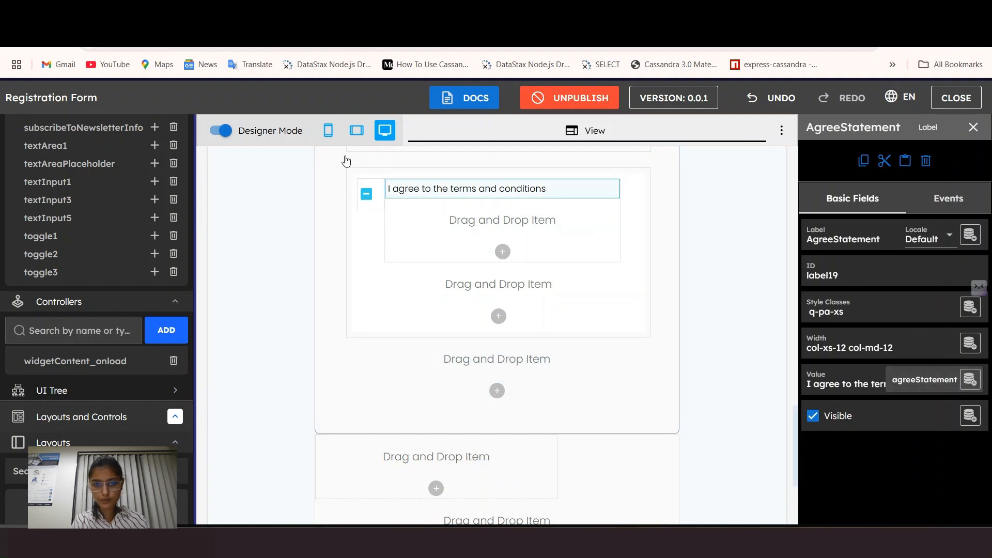
scroll(77, 424, down, 3)
scroll(78, 424, down, 8)
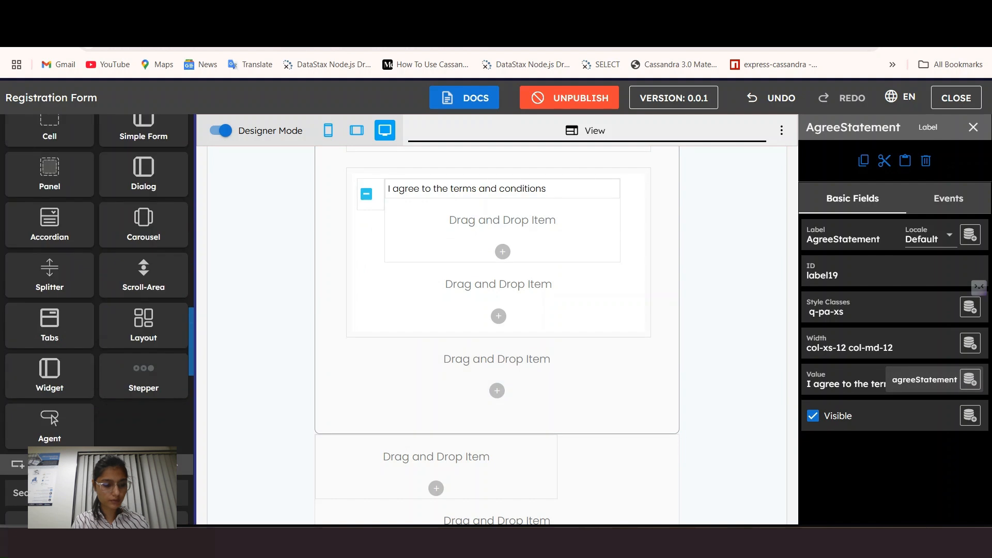
drag(49, 454, 440, 237)
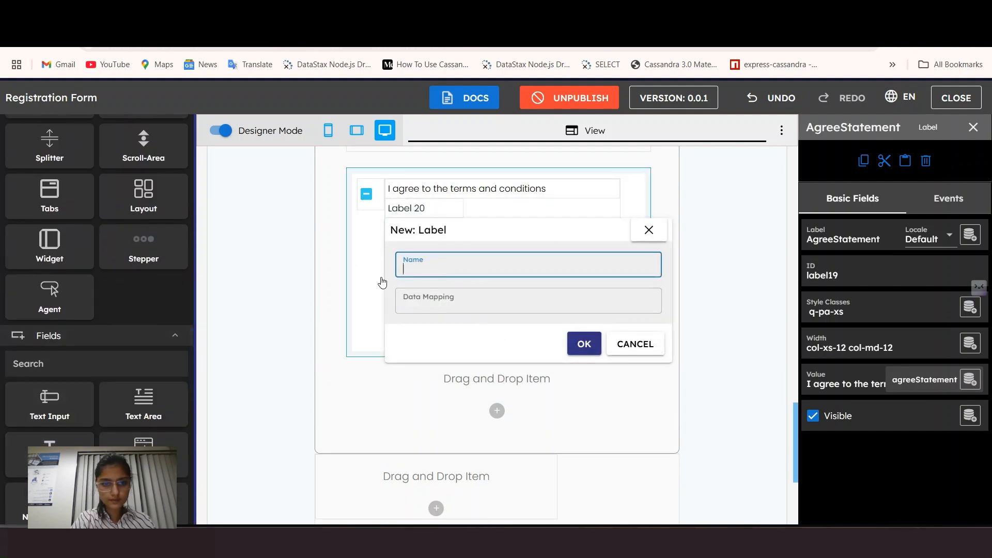
click(584, 344)
click(424, 210)
Step: Copy the termsStatement name and paste it onto a new line in widgetContent_onload
scroll(72, 208, up, 10)
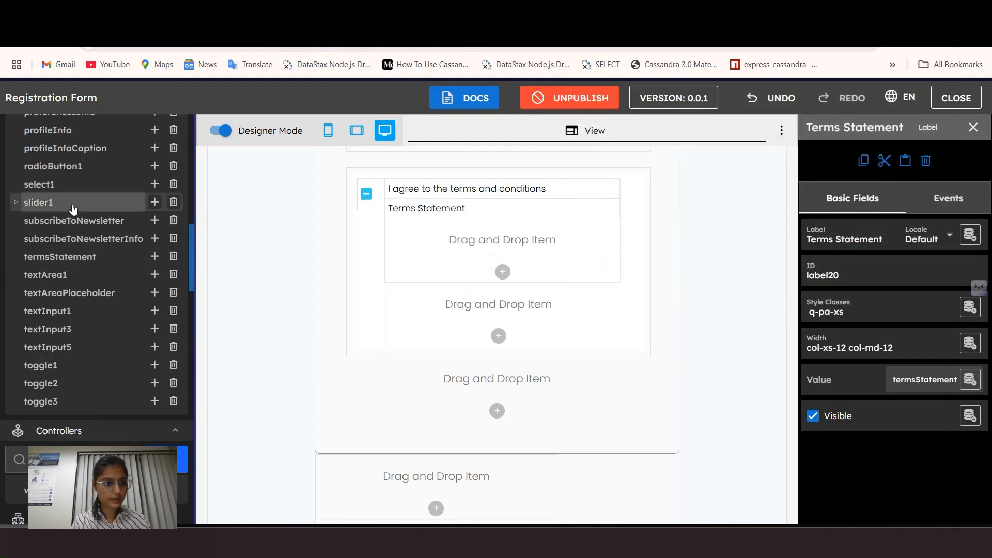
click(62, 256)
double_click(843, 240)
key(ctrl+c)
scroll(80, 380, down, 2)
click(80, 369)
scroll(387, 460, down, 6)
click(528, 482)
key(Return)
key(ctrl+v)
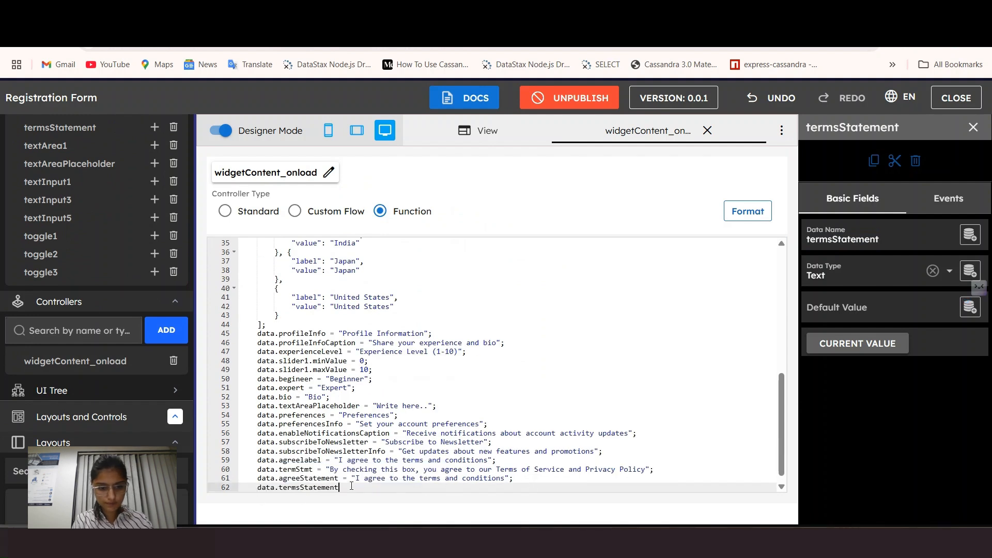
Step: Set termsStatement to "By checking this box you agree to our terms and privacy policy"
key(super+v)
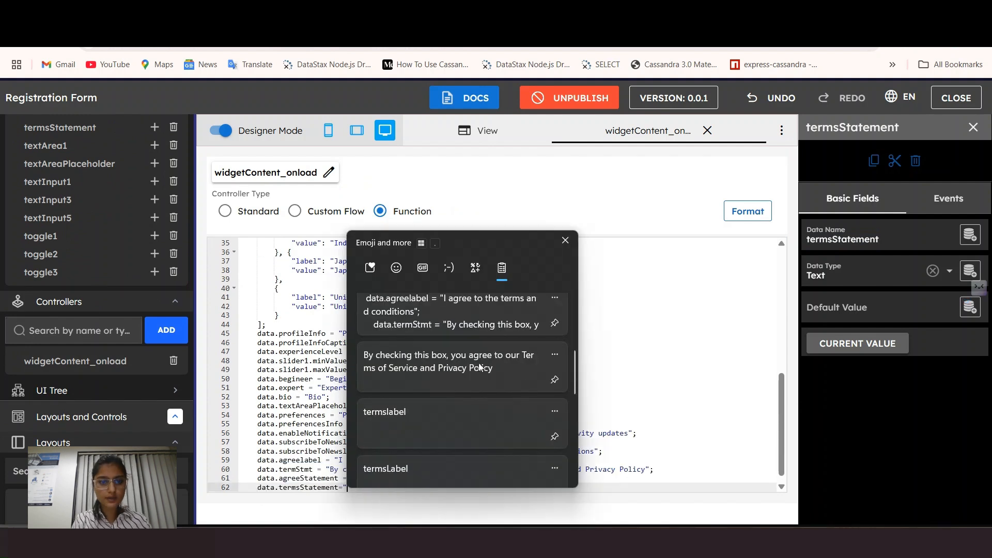
key(Escape)
text(By checking this box )
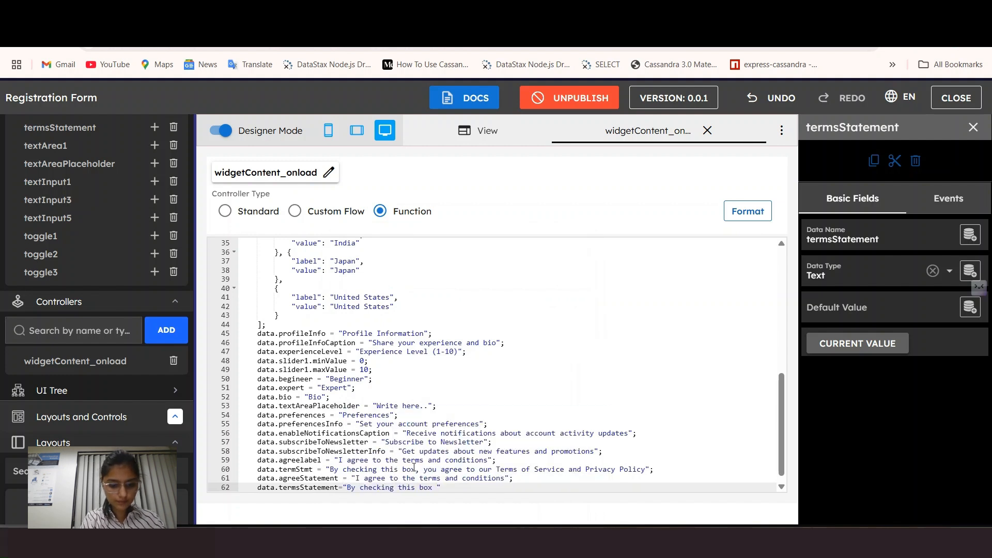
text(you agree to our terms)
key(alt+f)
click(529, 346)
click(532, 489)
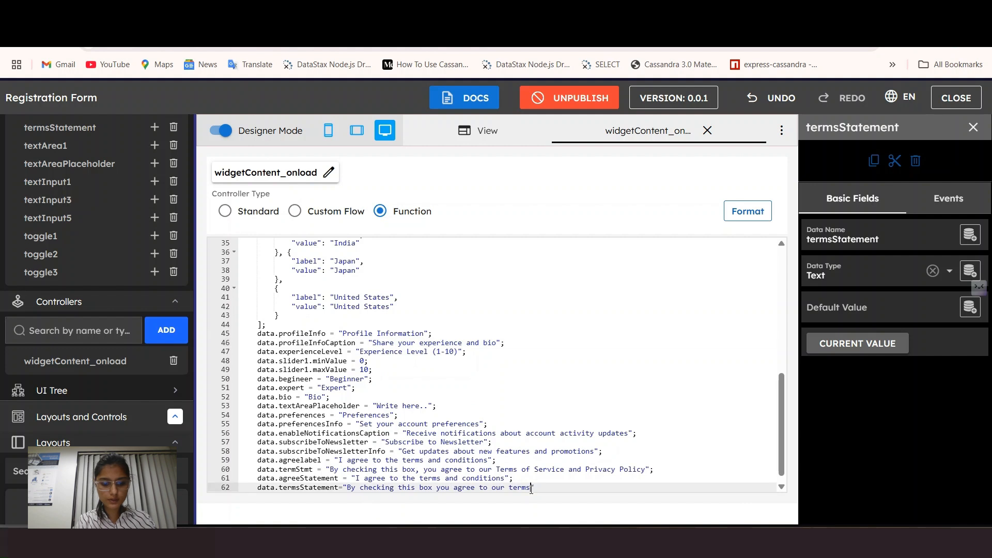
text(and privacy policy";)
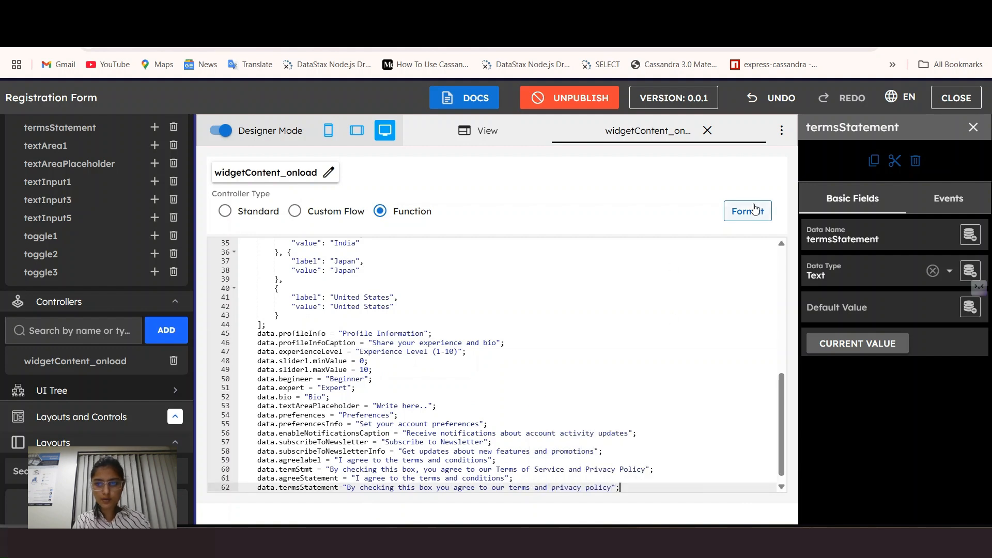
click(708, 131)
scroll(626, 294, down, 15)
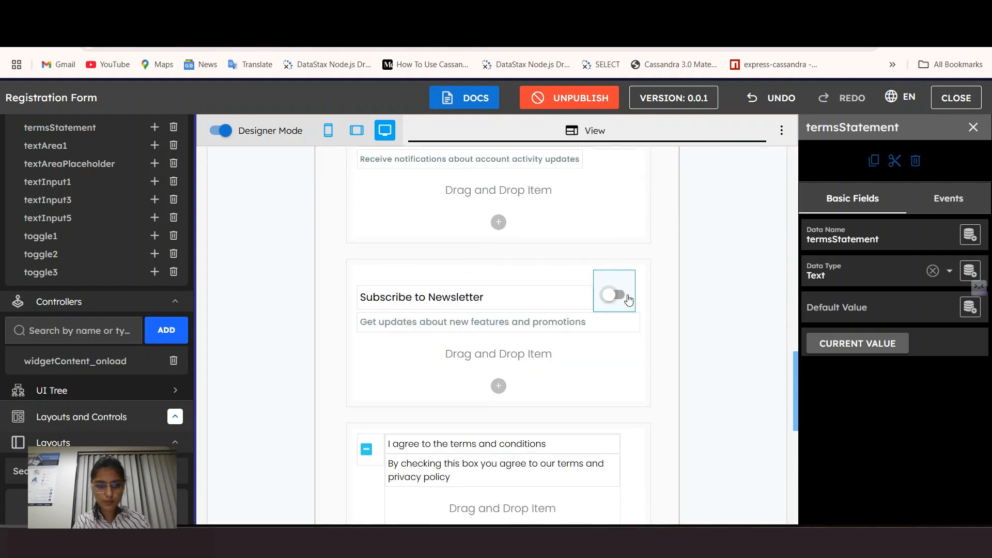
scroll(568, 295, down, 4)
Step: Inspect the Terms Statement label and the terms checkbox properties
click(514, 289)
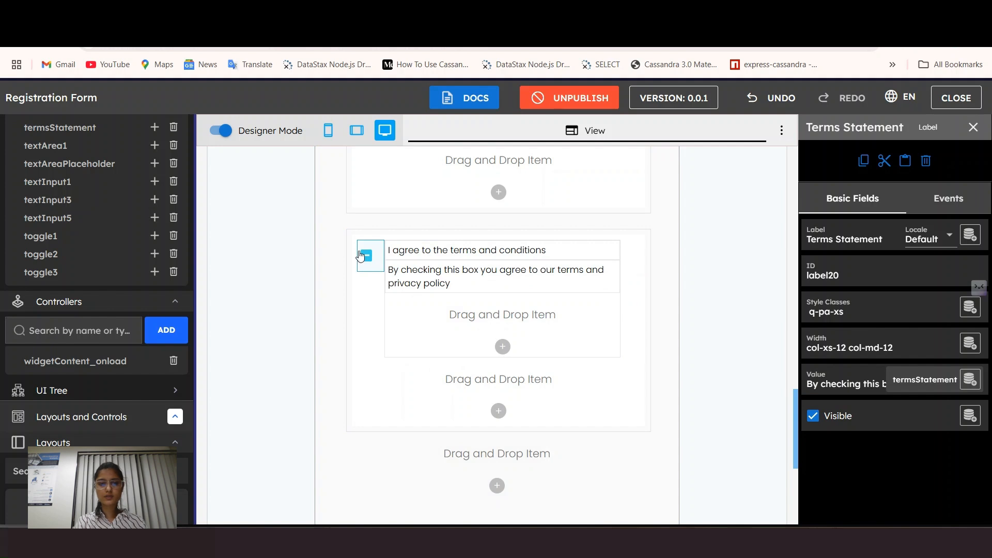
click(370, 269)
scroll(860, 417, down, 1)
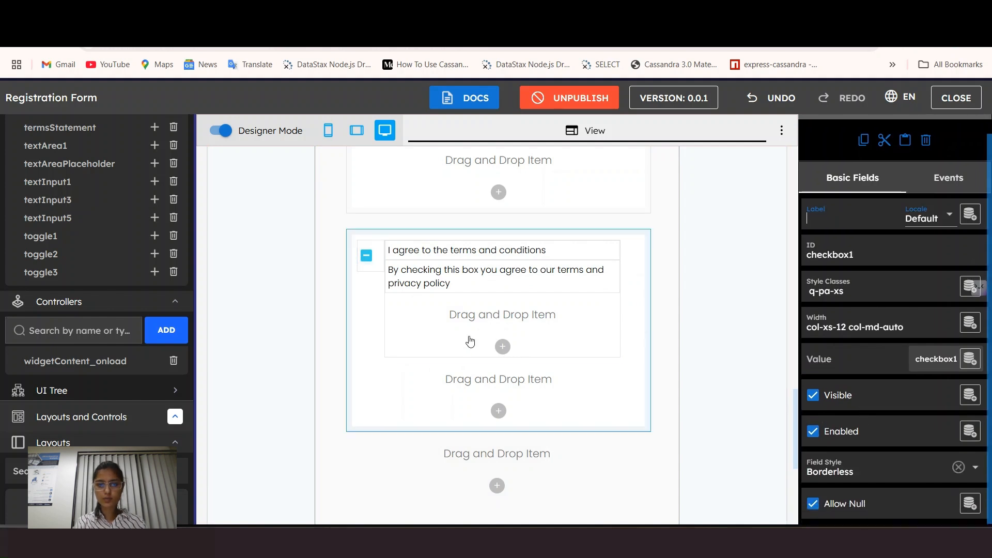
scroll(764, 377, down, 1)
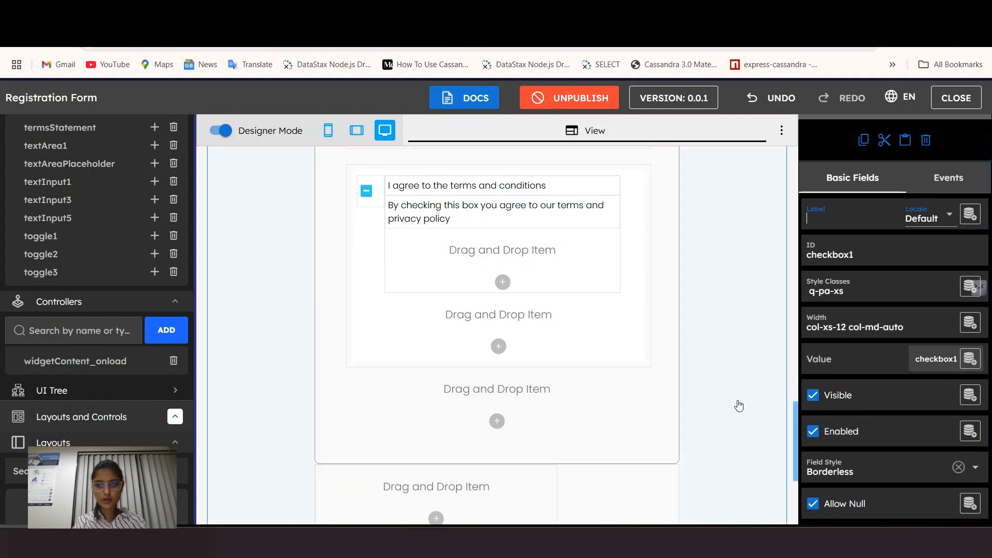
Step: Start a new data line at the end of the widgetContent_onload code
click(75, 361)
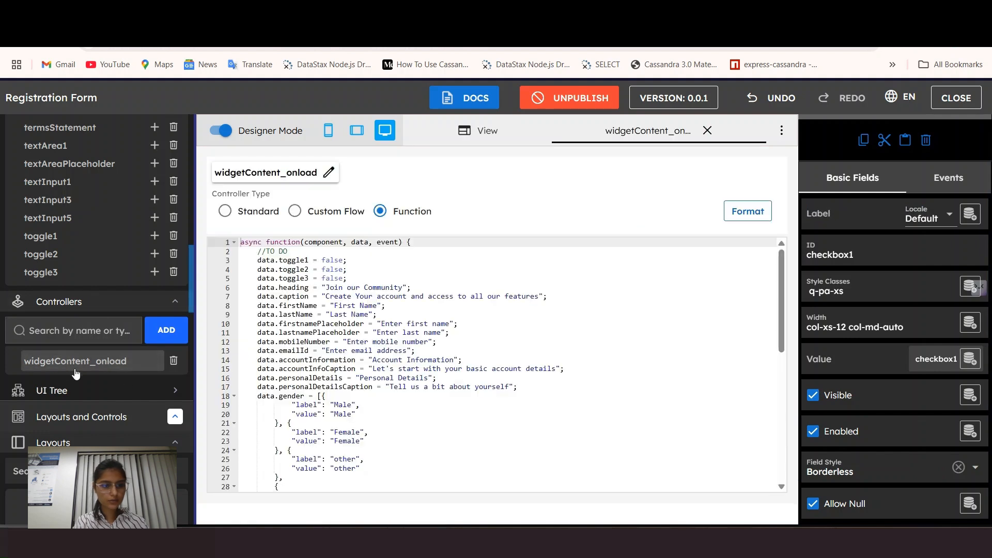
scroll(338, 425, down, 5)
click(646, 481)
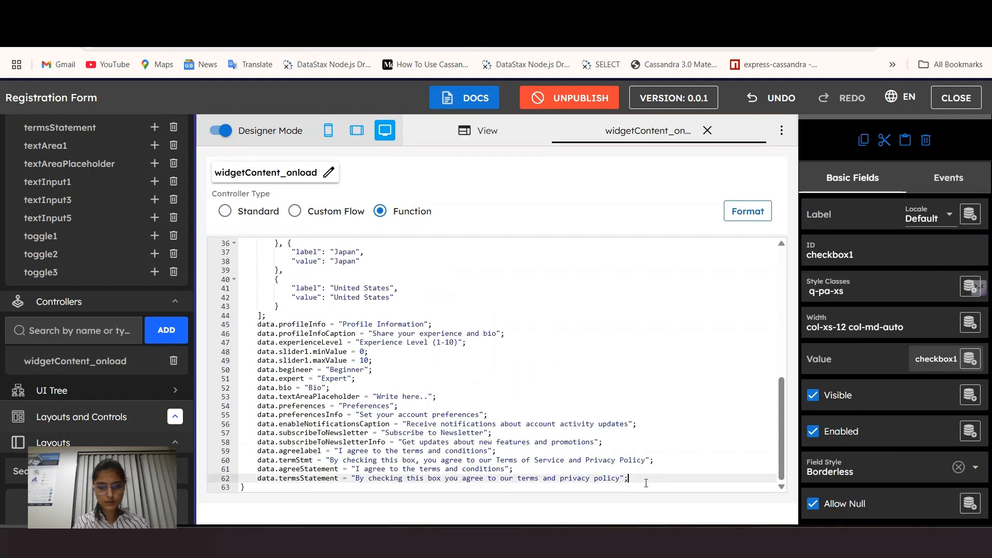
key(Return)
text(data.)
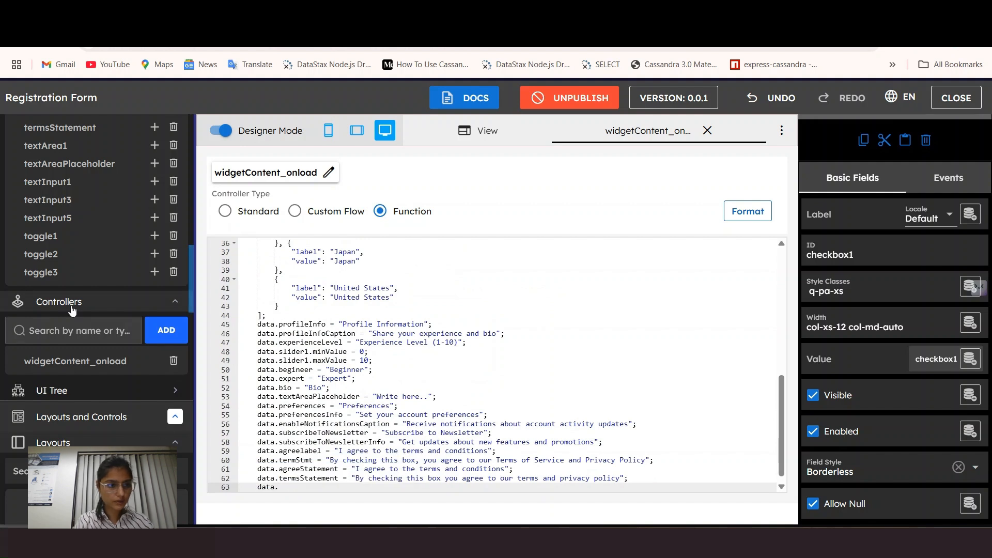
scroll(70, 302, up, 10)
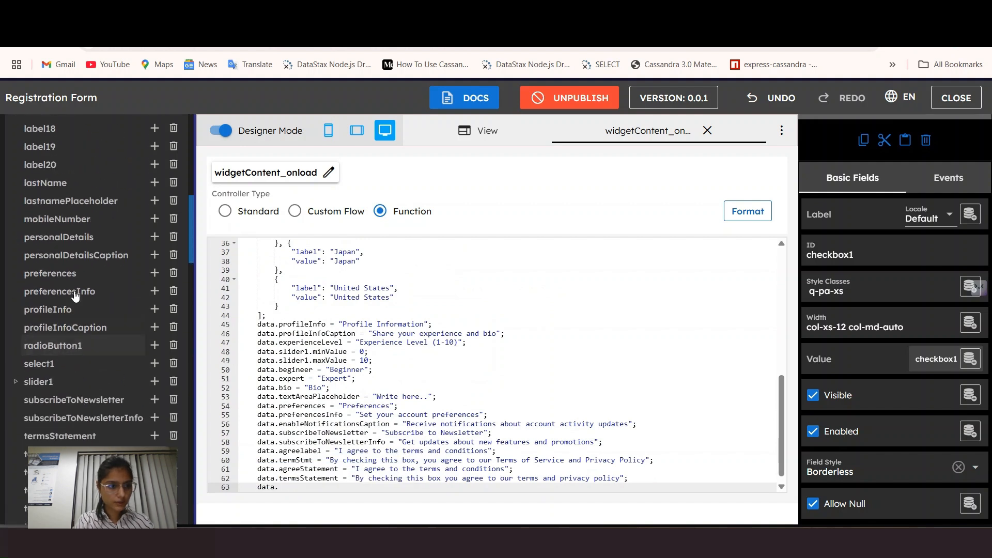
scroll(65, 295, up, 5)
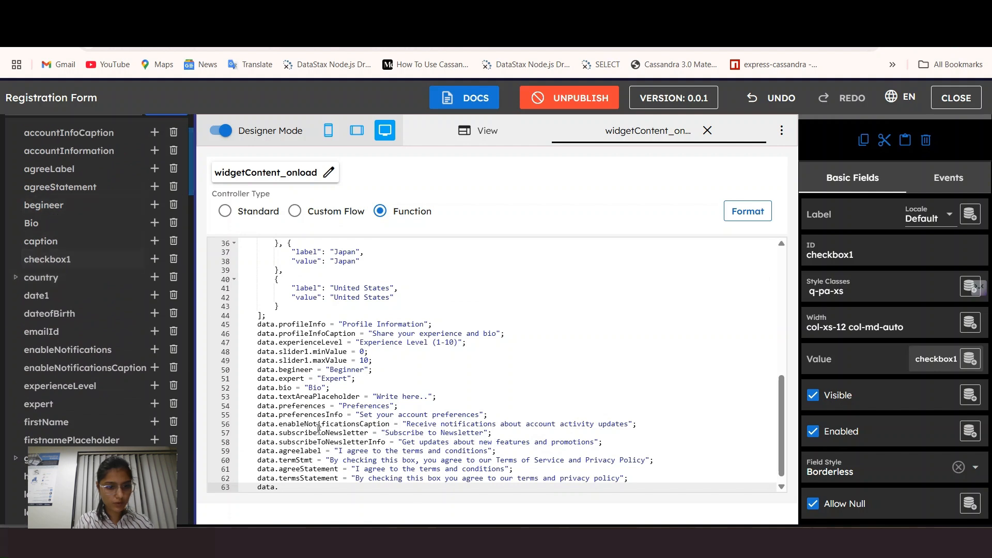
Step: Complete the line as checkbox1 = false so the terms checkbox starts unchecked
click(92, 274)
click(77, 259)
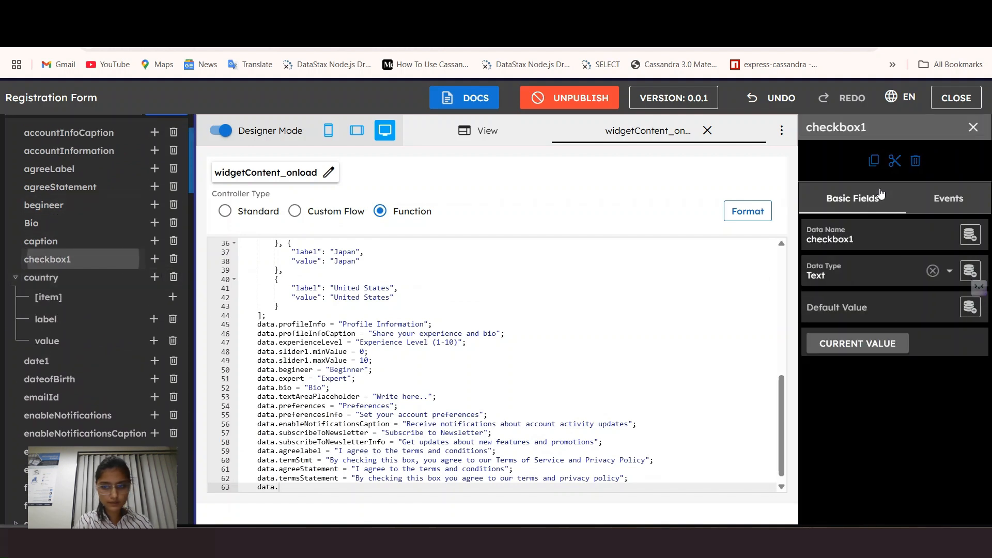
scroll(318, 488, down, 1)
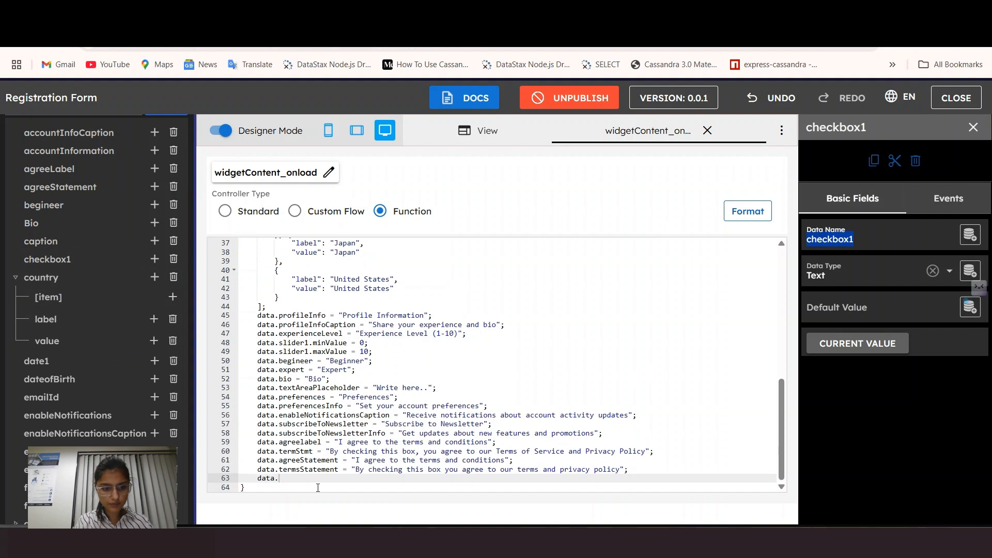
text(=false)
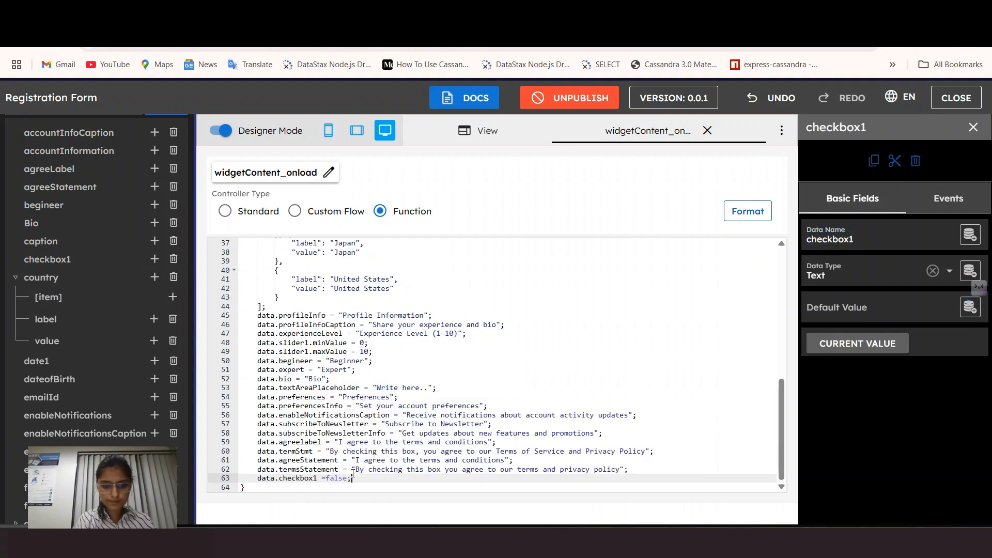
text(;)
click(708, 130)
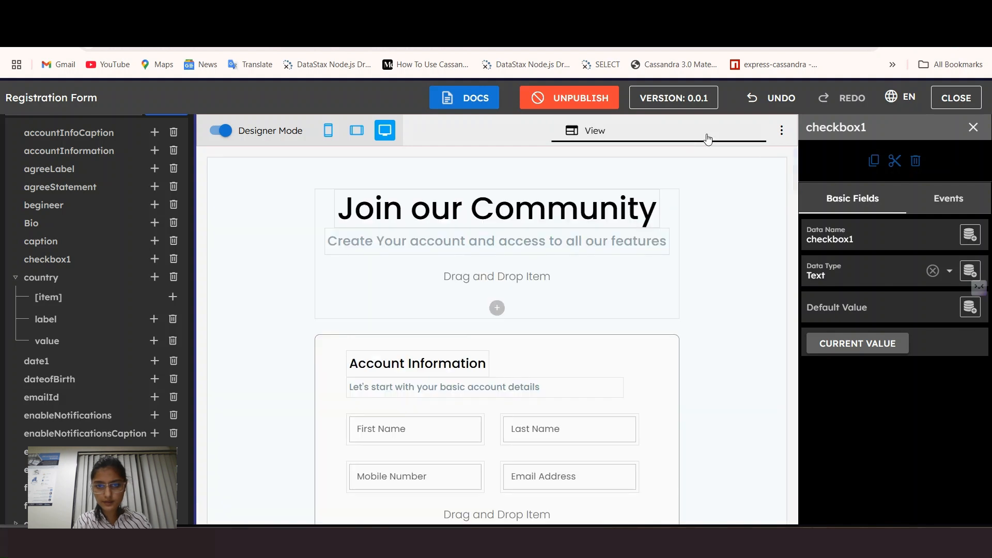
scroll(496, 336, down, 5)
scroll(512, 381, down, 8)
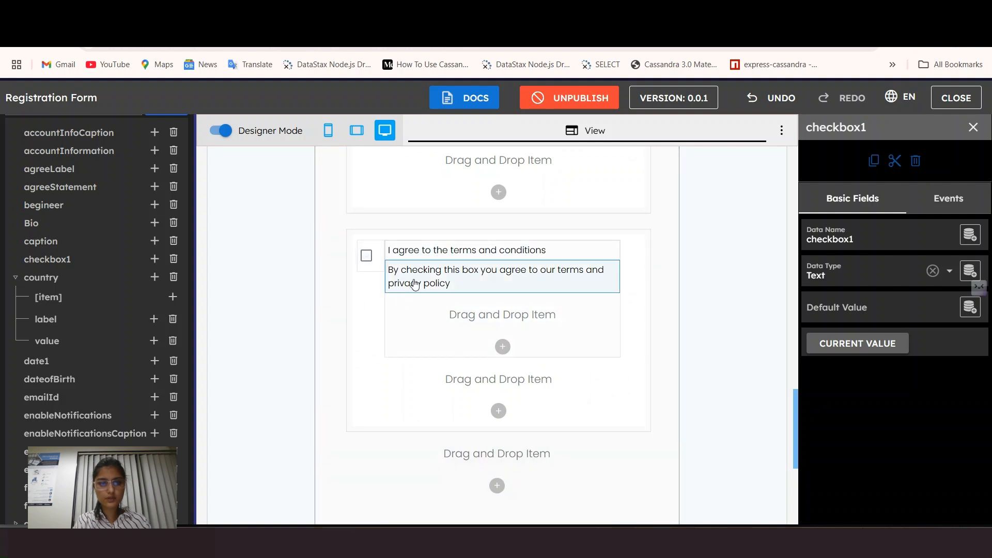
scroll(413, 283, up, 1)
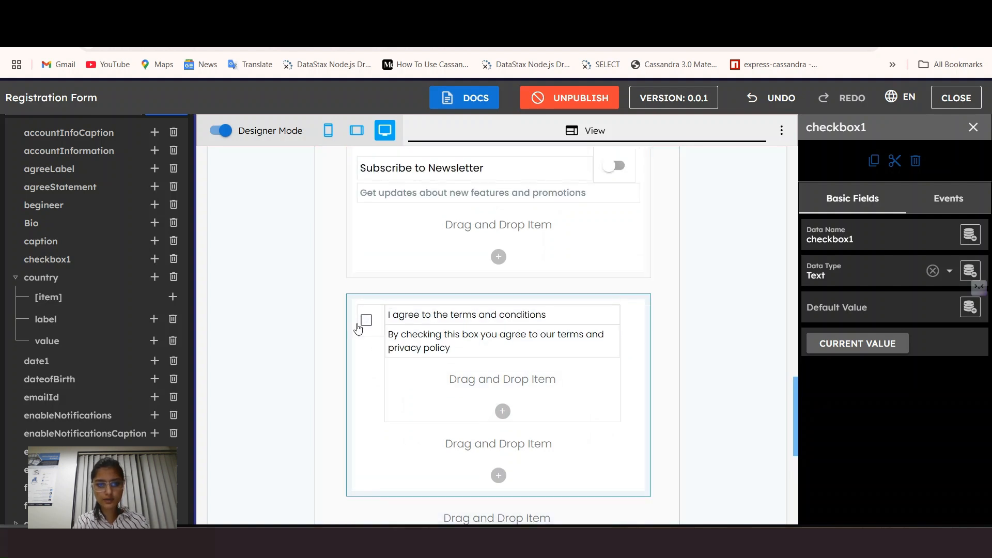
scroll(476, 328, down, 2)
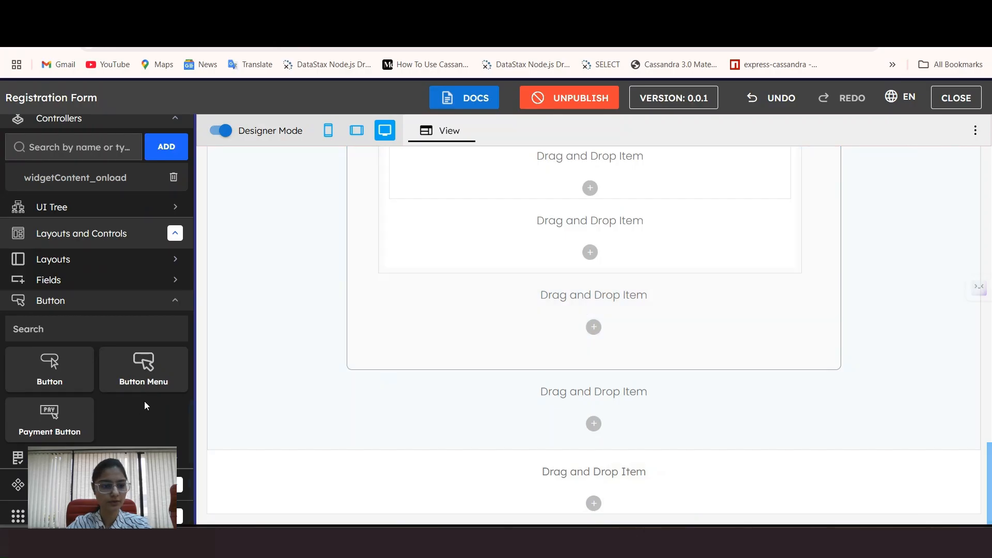
Step: Add Cell 7 below the form with mobile width cleared and 8 desktop columns
click(123, 259)
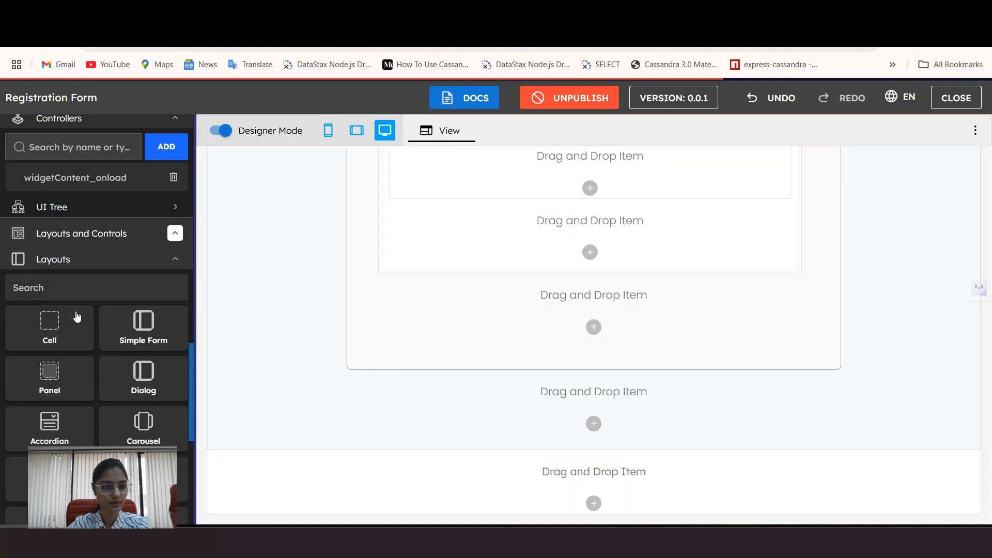
drag(29, 328, 500, 405)
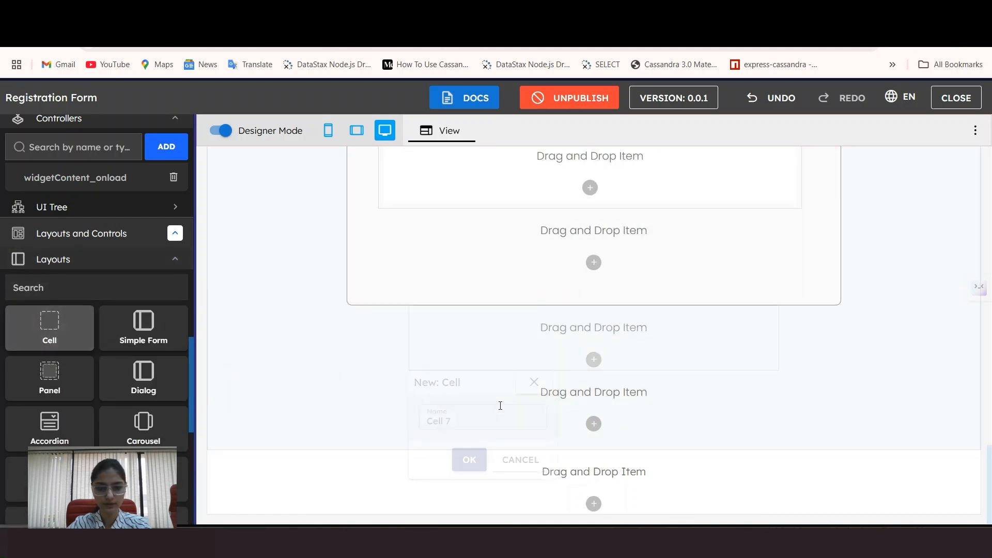
click(469, 460)
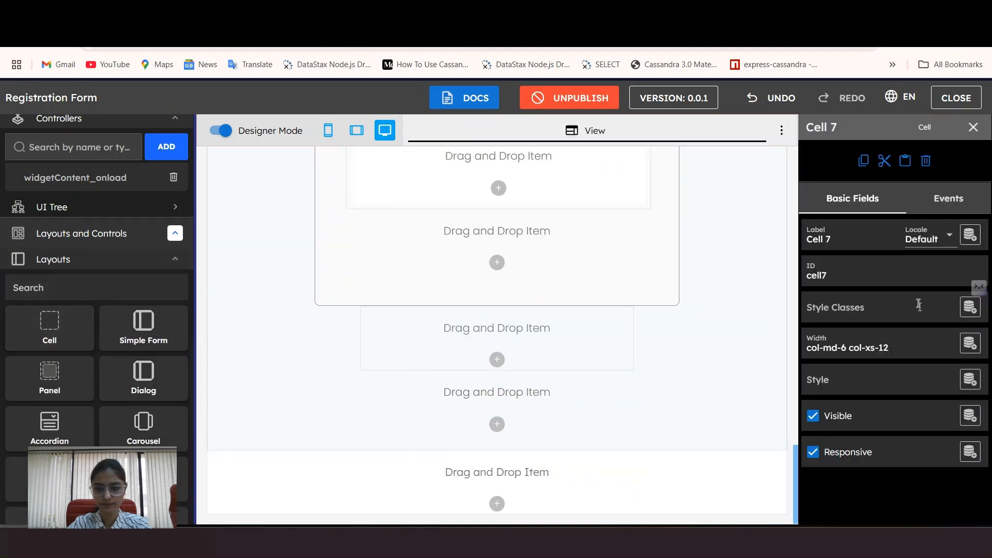
click(848, 343)
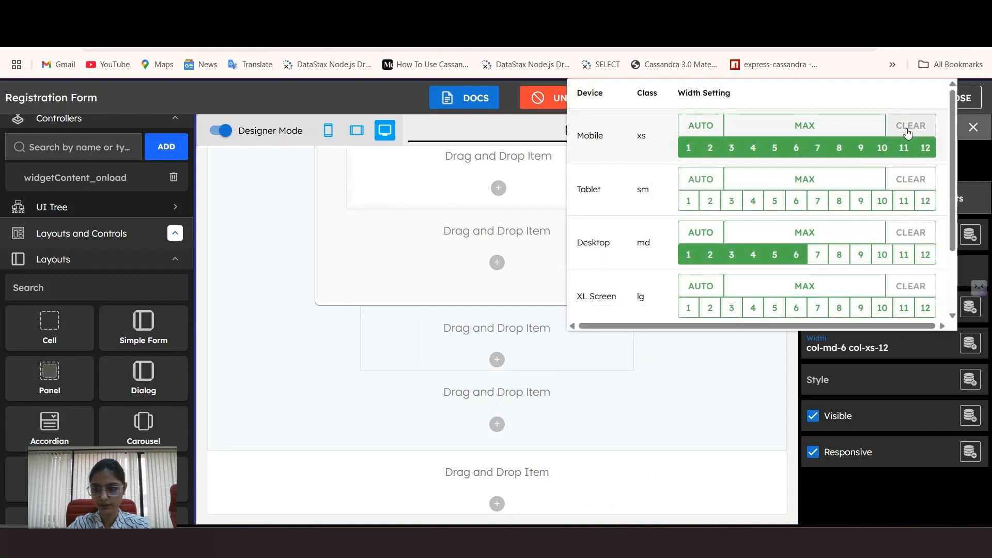
click(911, 125)
click(839, 255)
click(470, 361)
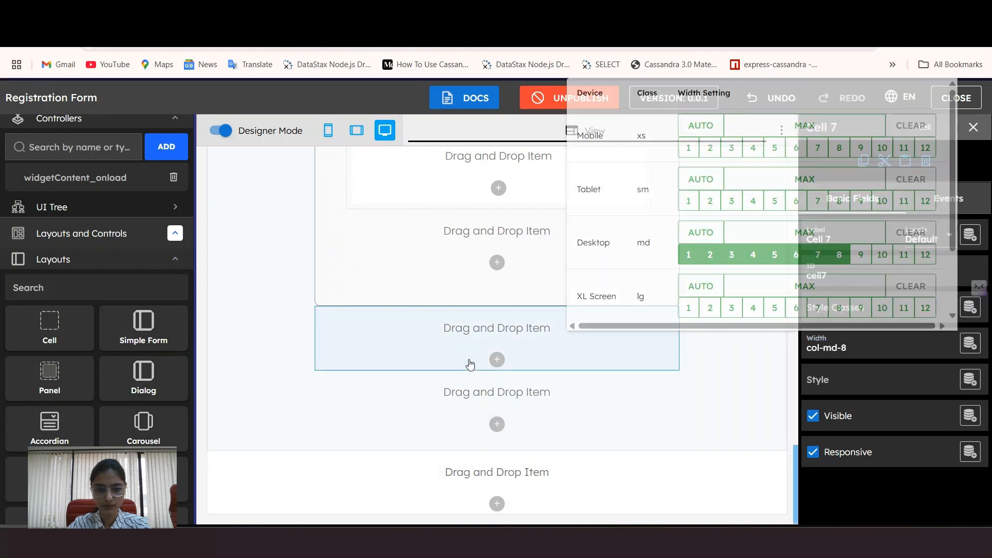
Step: Add Cell 8 beneath it, also with mobile width cleared and 8 desktop columns
drag(18, 328, 321, 335)
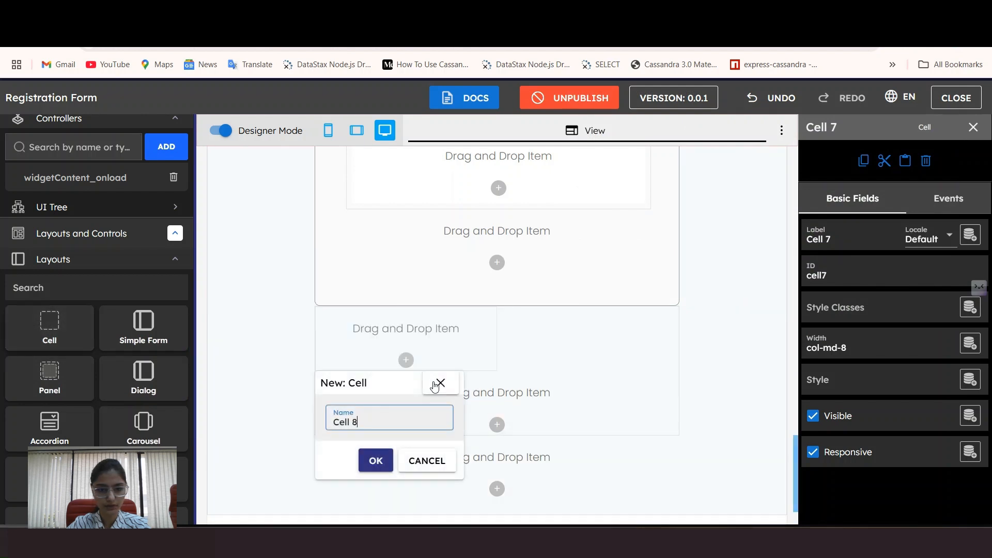
click(380, 461)
scroll(144, 409, down, 3)
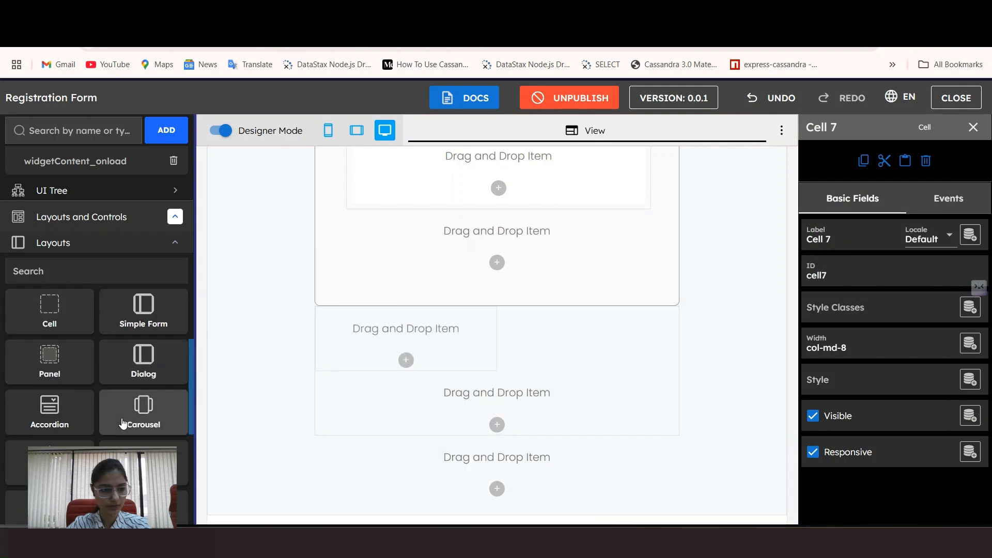
click(423, 335)
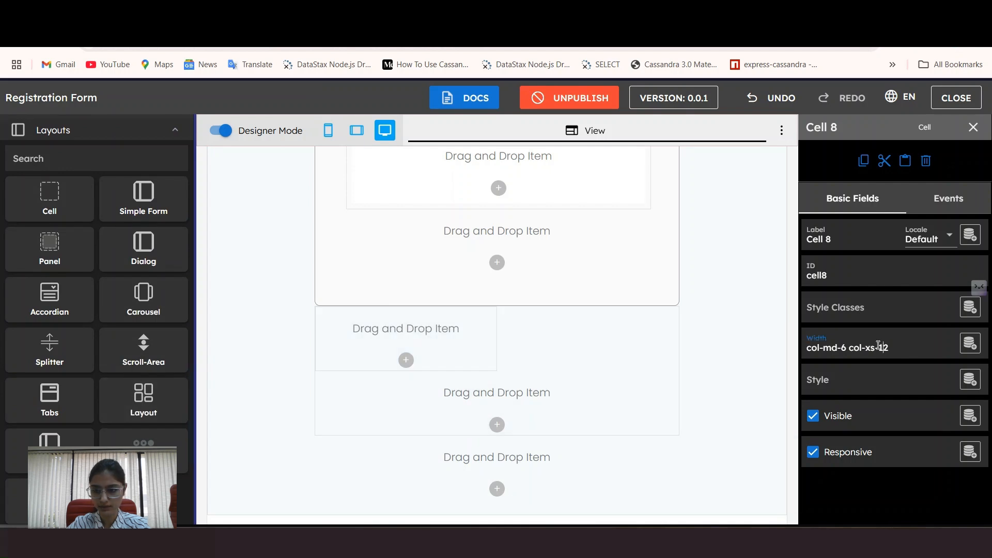
click(883, 348)
click(840, 255)
click(911, 126)
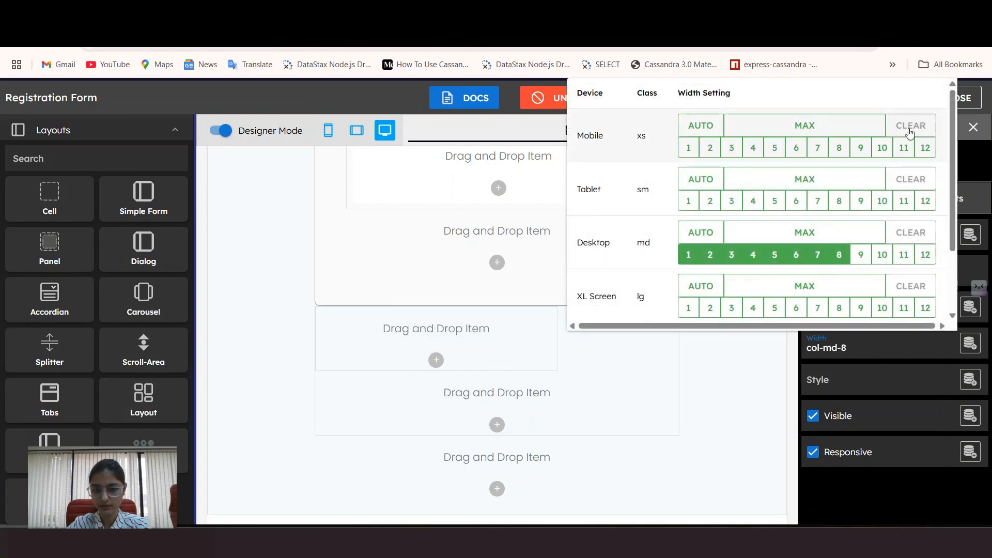
click(527, 346)
scroll(98, 320, down, 5)
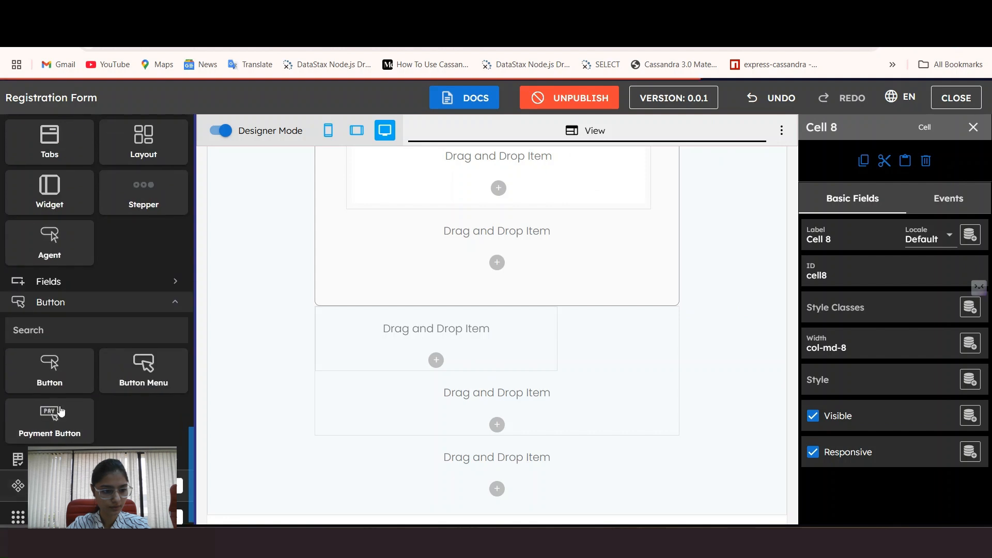
Step: Drop a Button into the new row's cell and name it Clear
drag(49, 369, 457, 401)
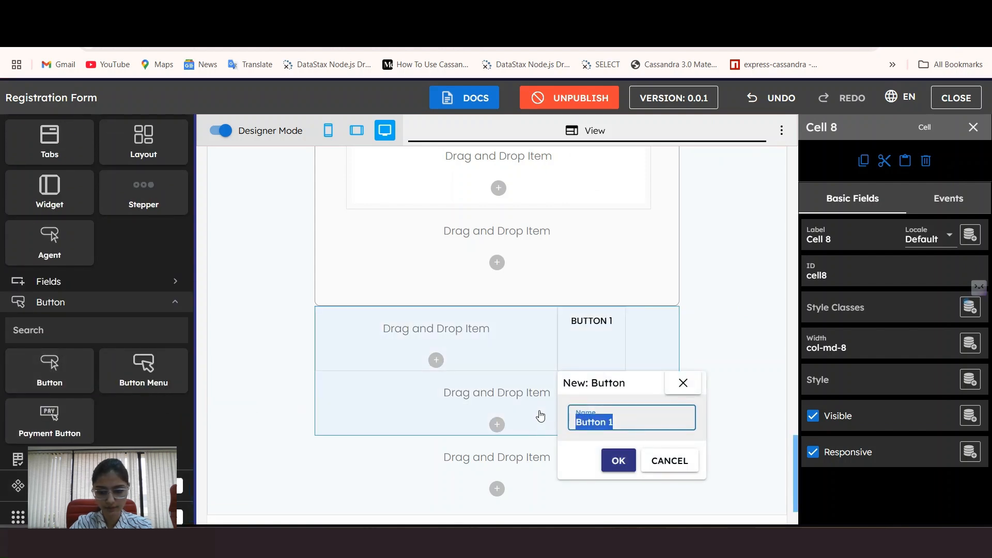
text(Cler)
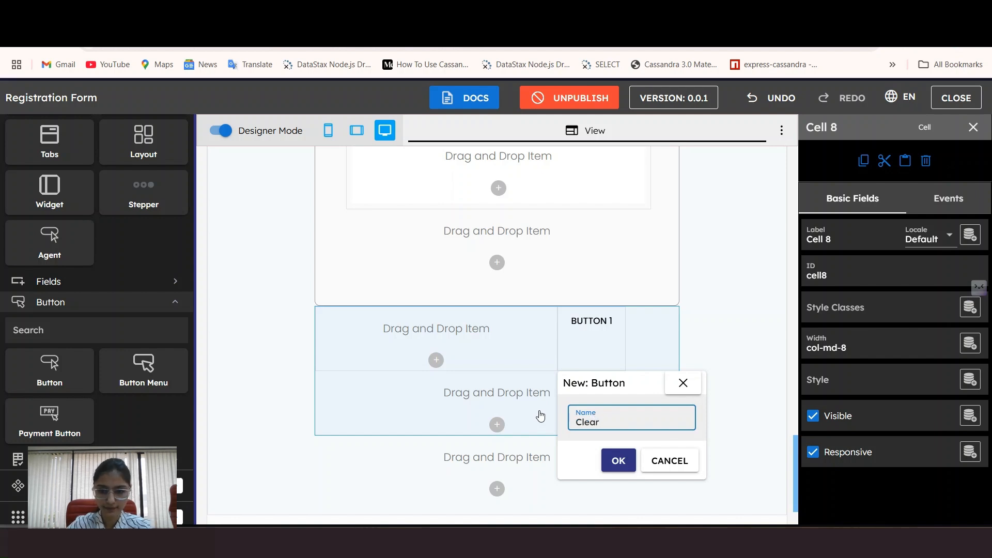
click(617, 460)
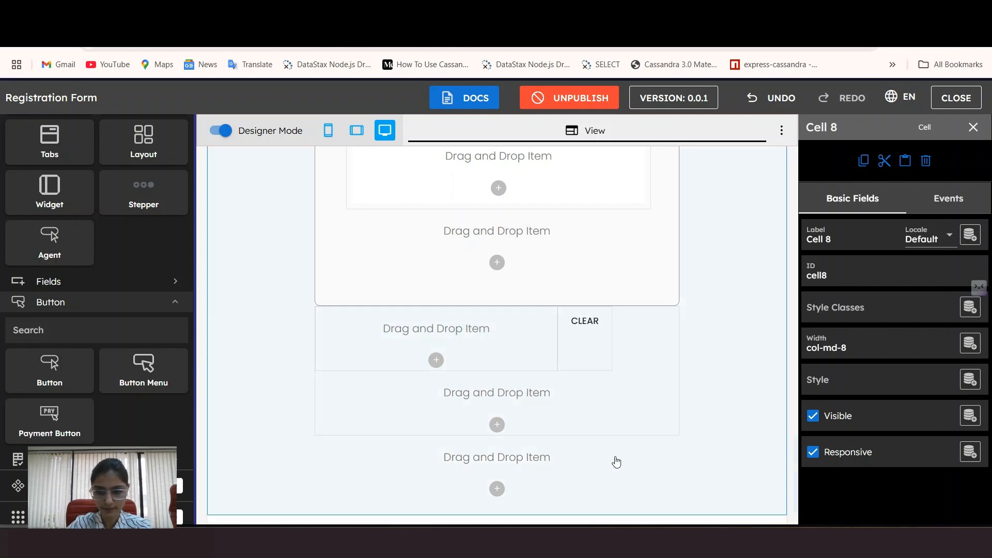
Step: Colour the Clear button blue and give it an outline style
click(589, 337)
click(827, 346)
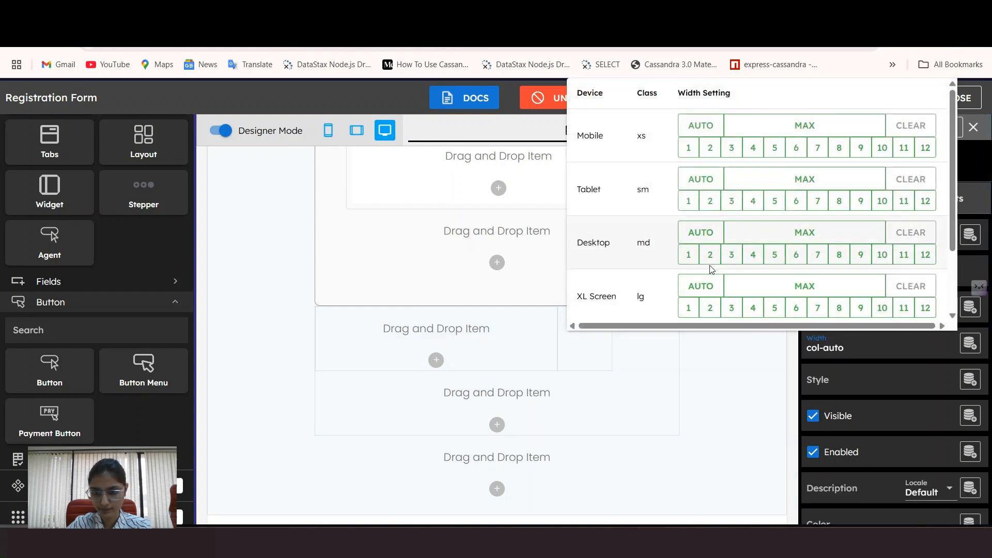
click(601, 353)
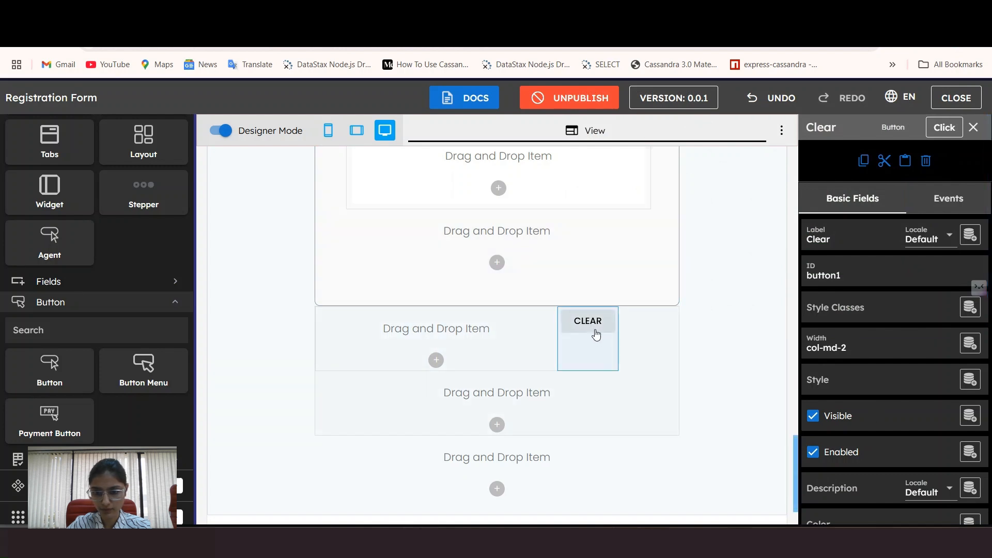
scroll(866, 343, down, 1)
scroll(863, 341, down, 5)
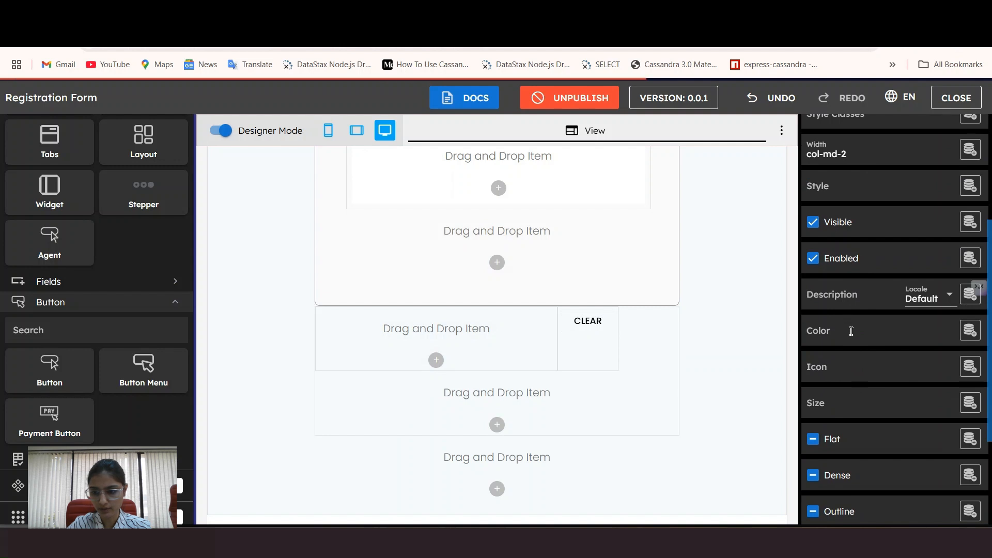
text(blue)
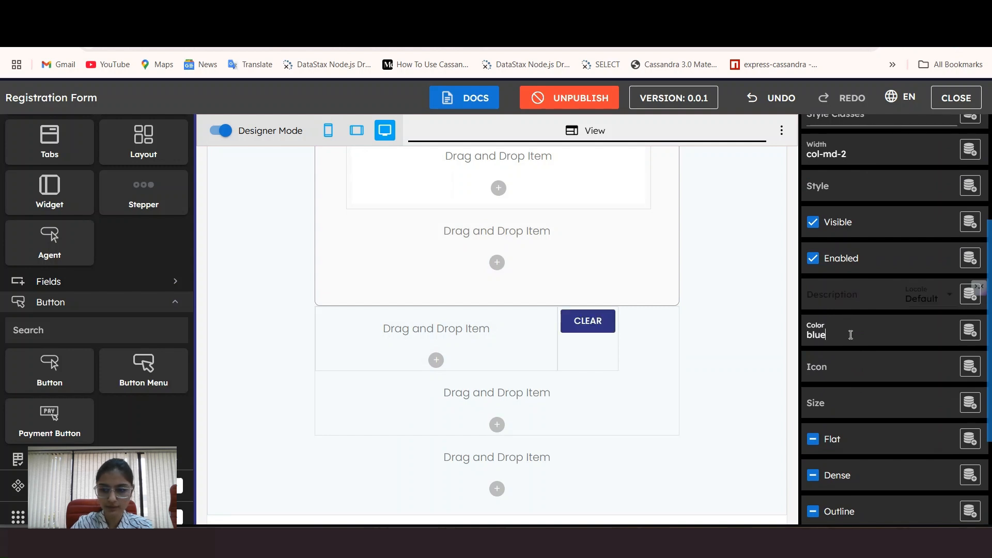
scroll(848, 393, down, 3)
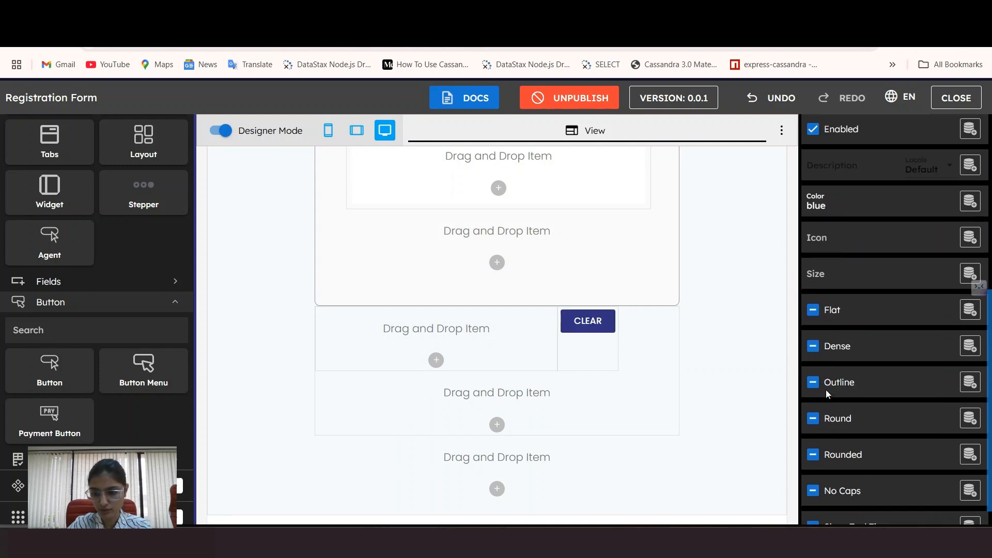
click(826, 391)
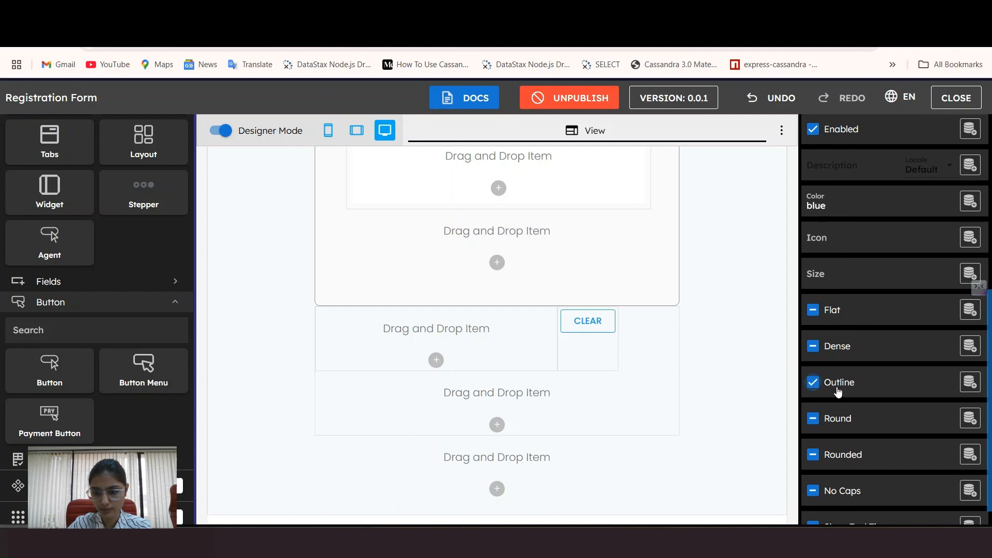
scroll(837, 391, down, 1)
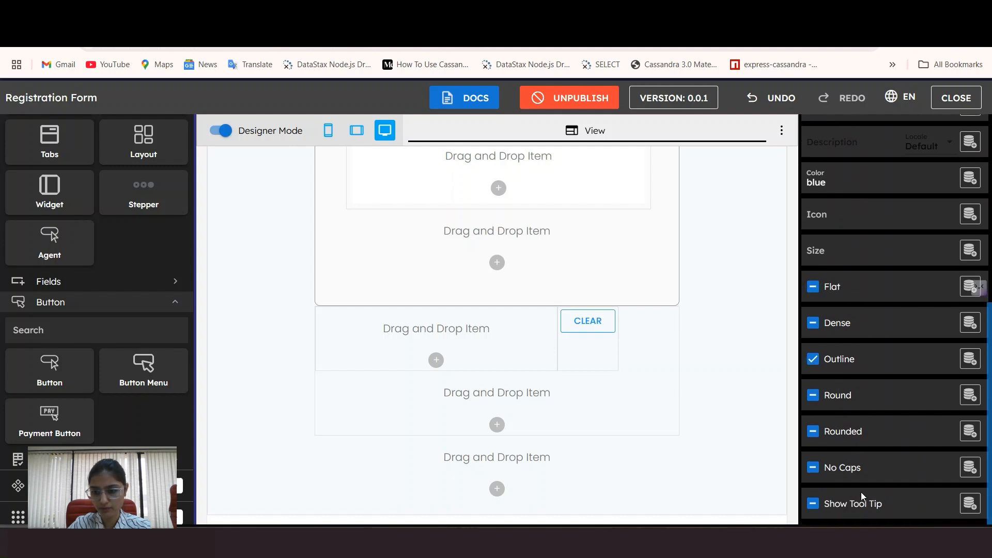
Step: Add a second button beside Clear in the row
click(587, 335)
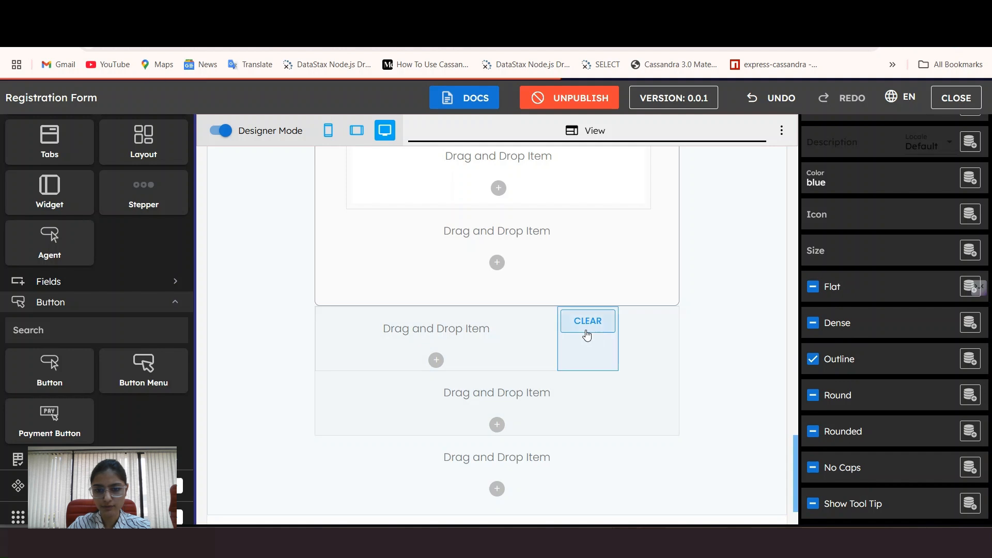
click(980, 287)
drag(50, 370, 578, 405)
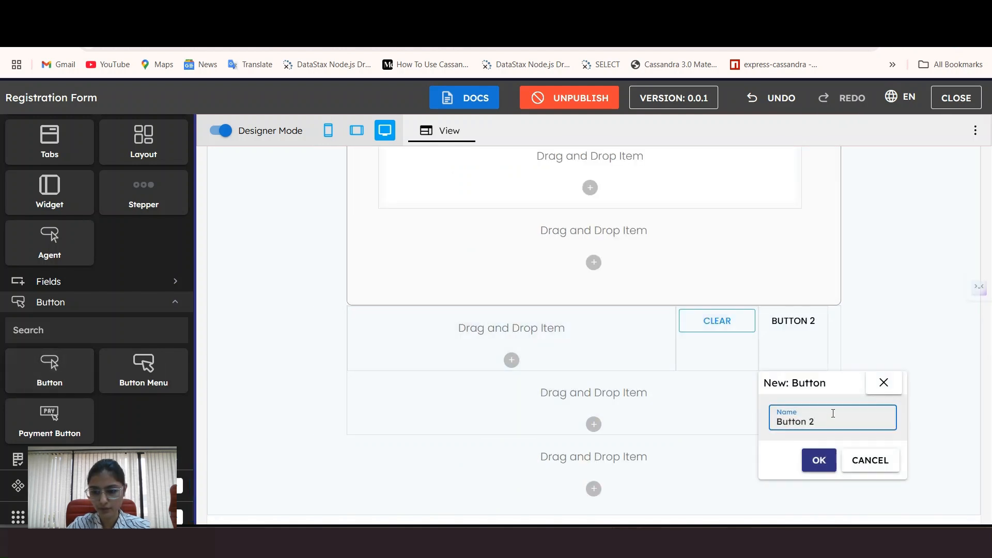
Step: Name the second button Submit and set its colour to blue
key(BackSpace)
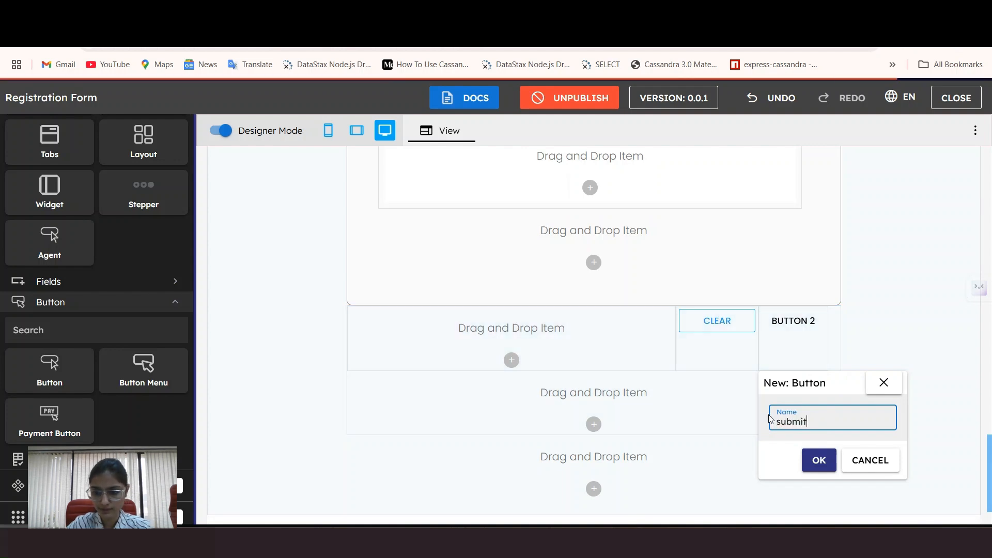
click(821, 461)
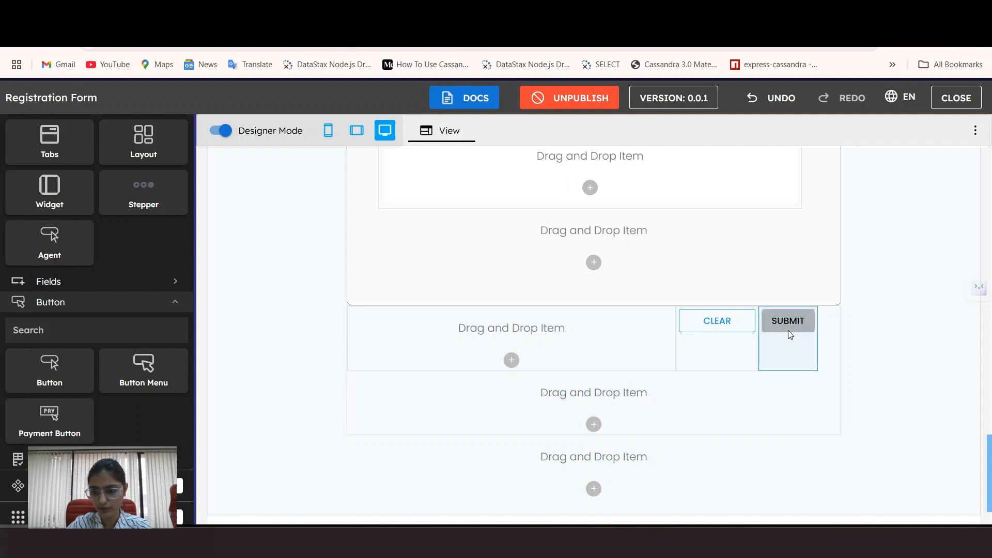
click(789, 331)
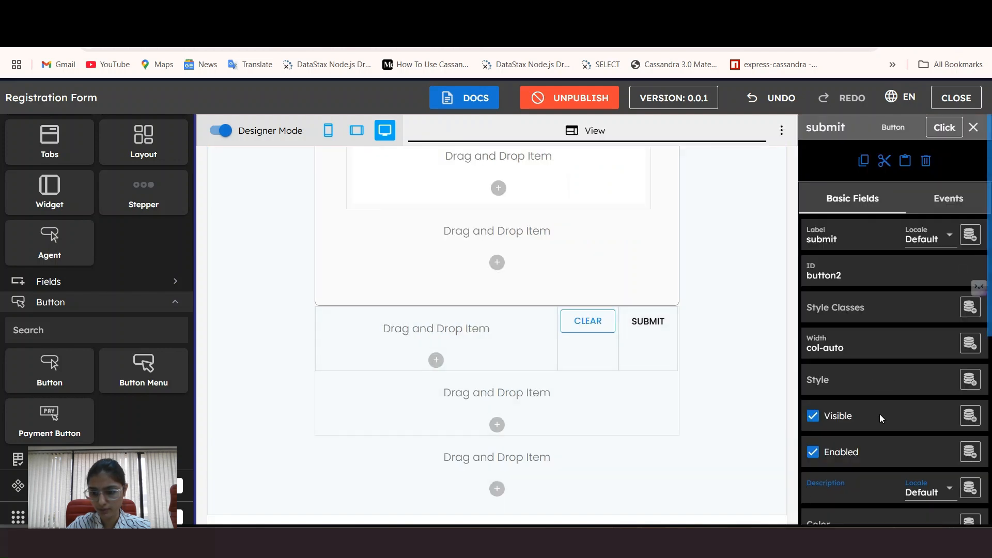
scroll(880, 414, down, 3)
click(850, 397)
text(blue)
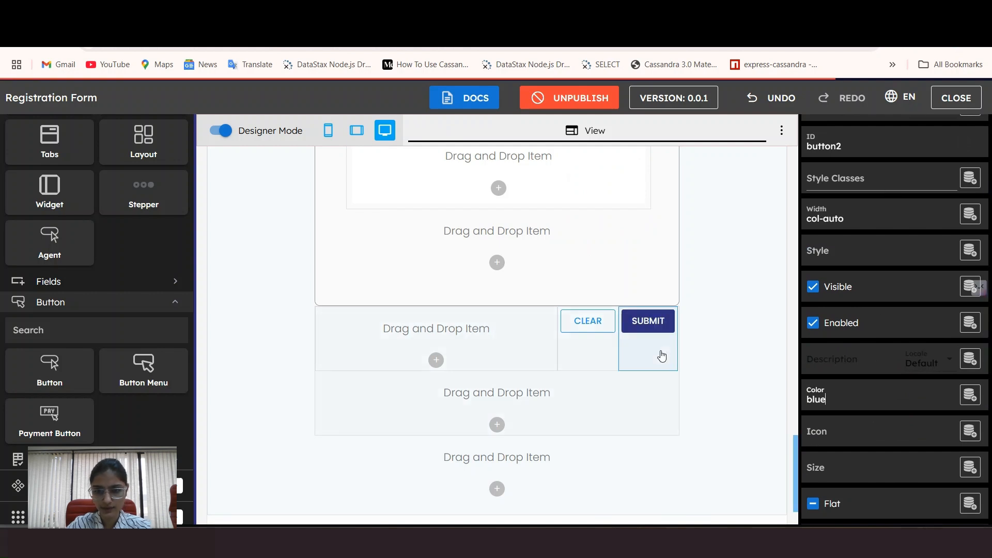
click(742, 325)
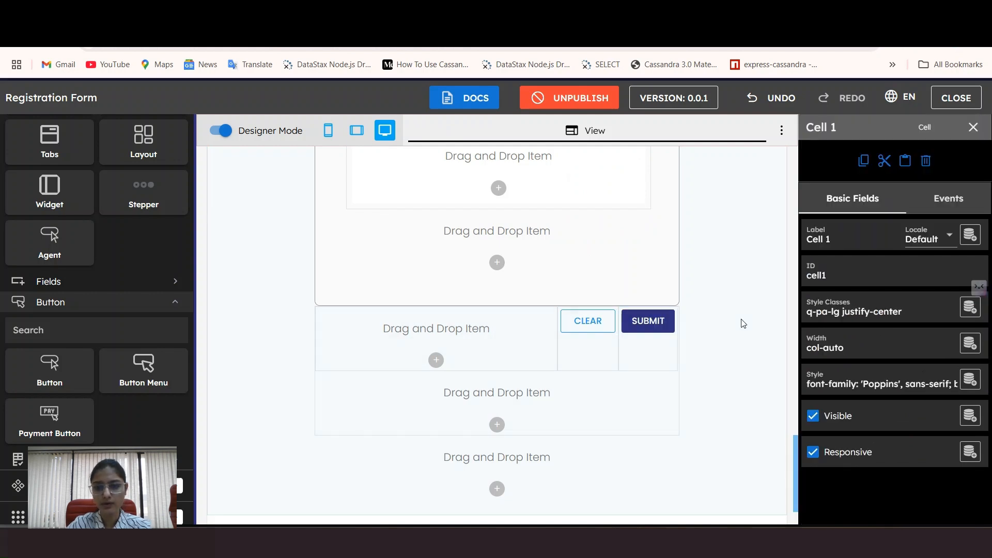
click(222, 130)
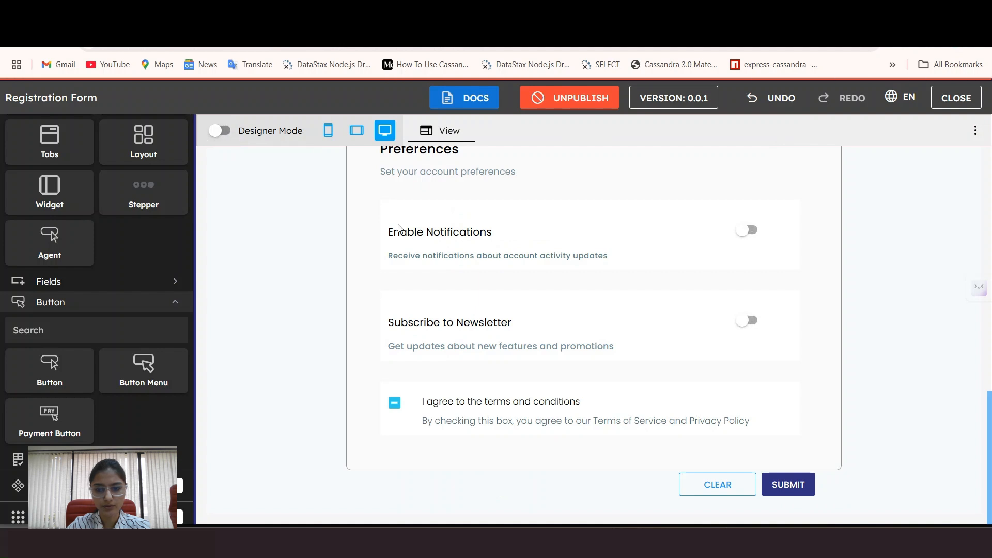
scroll(916, 341, up, 10)
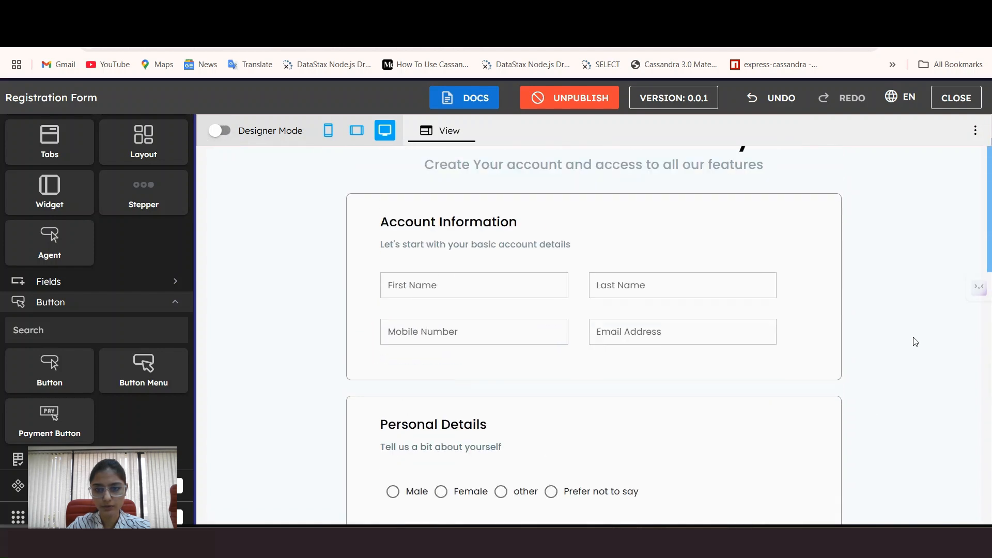
scroll(915, 342, down, 10)
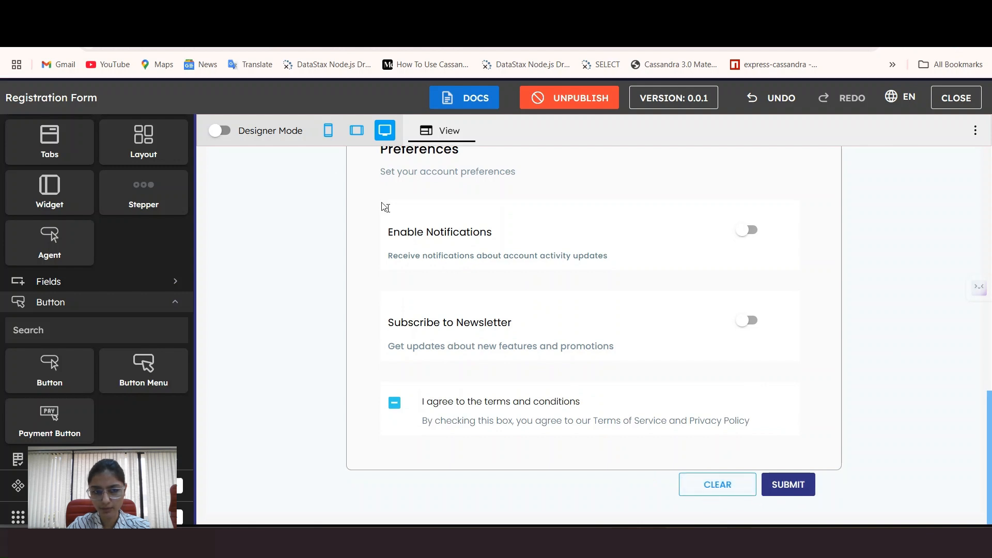
click(220, 131)
Step: Set Submit's width to md 2 (col-md-2) to match Clear, then preview the form
scroll(599, 385, down, 10)
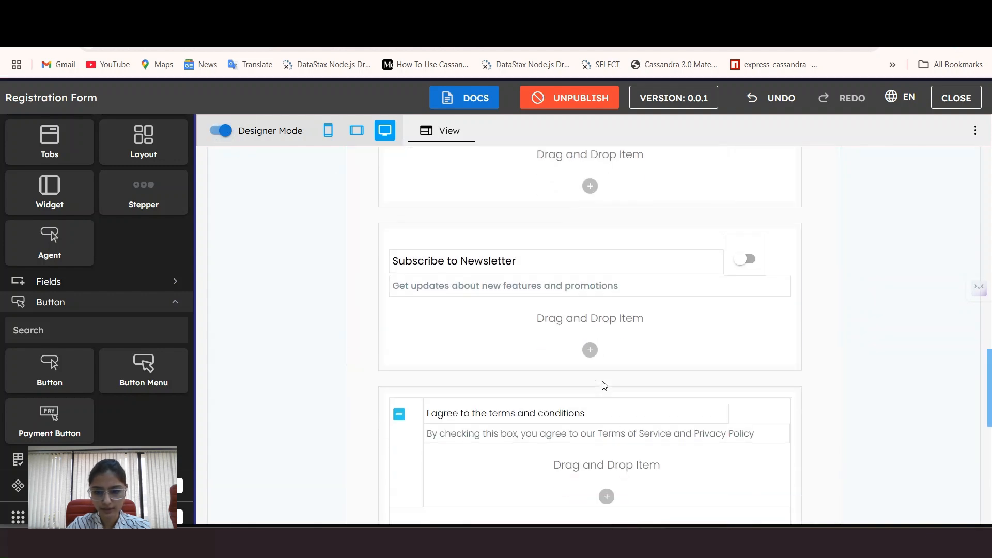
click(716, 360)
click(856, 342)
click(657, 359)
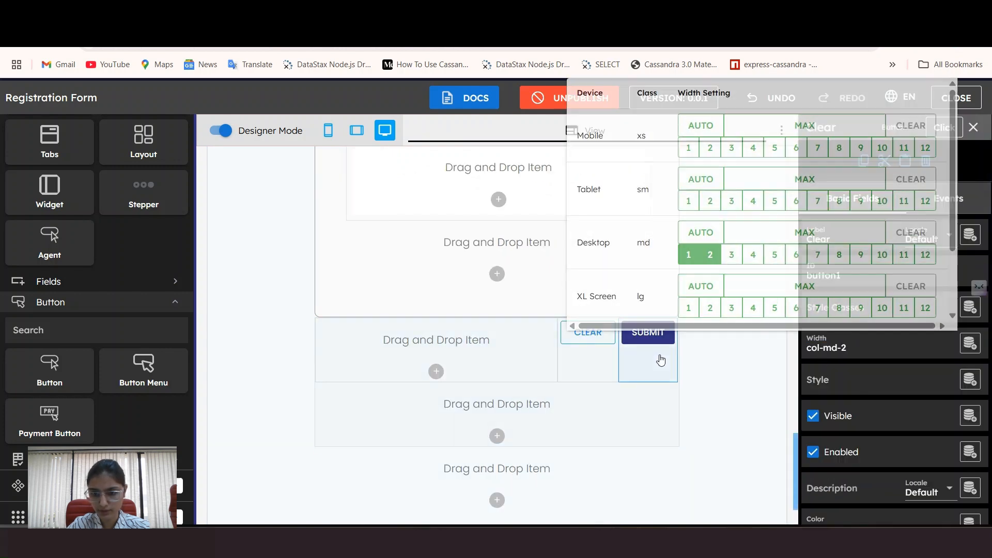
click(856, 351)
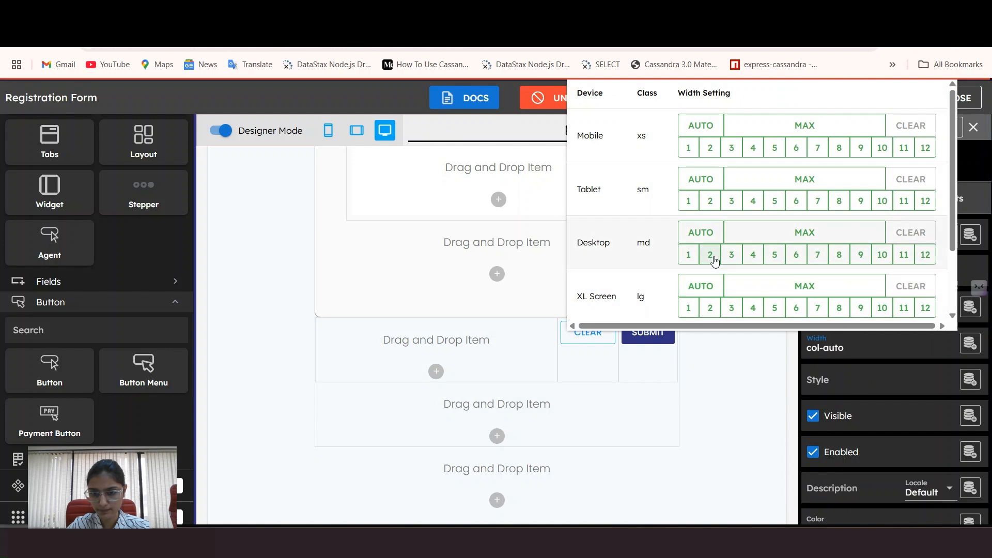
click(711, 255)
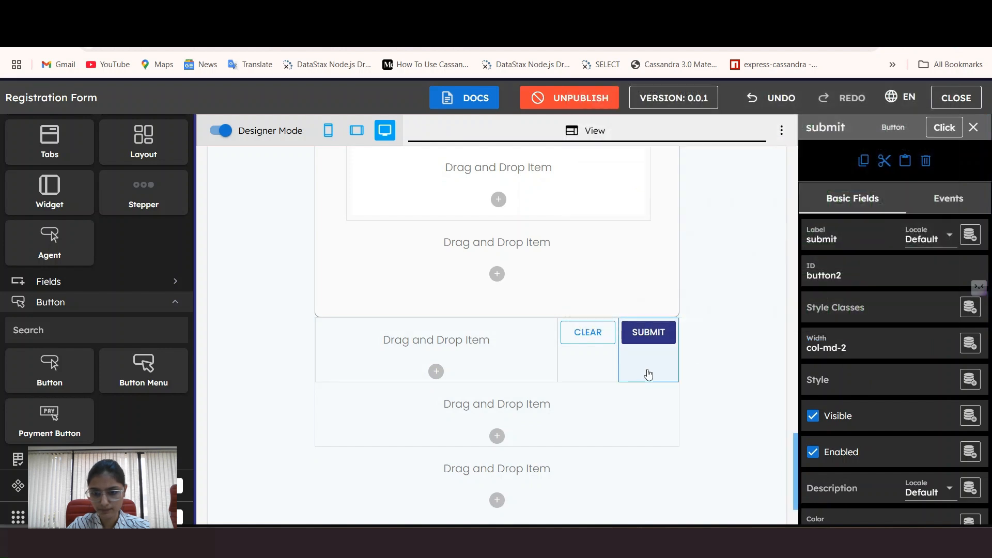
scroll(856, 355, down, 3)
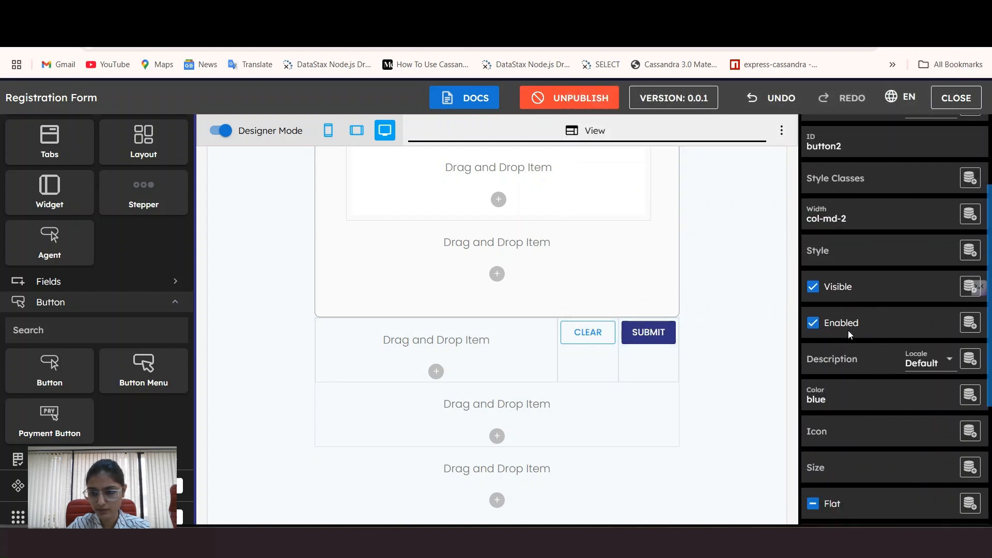
click(221, 130)
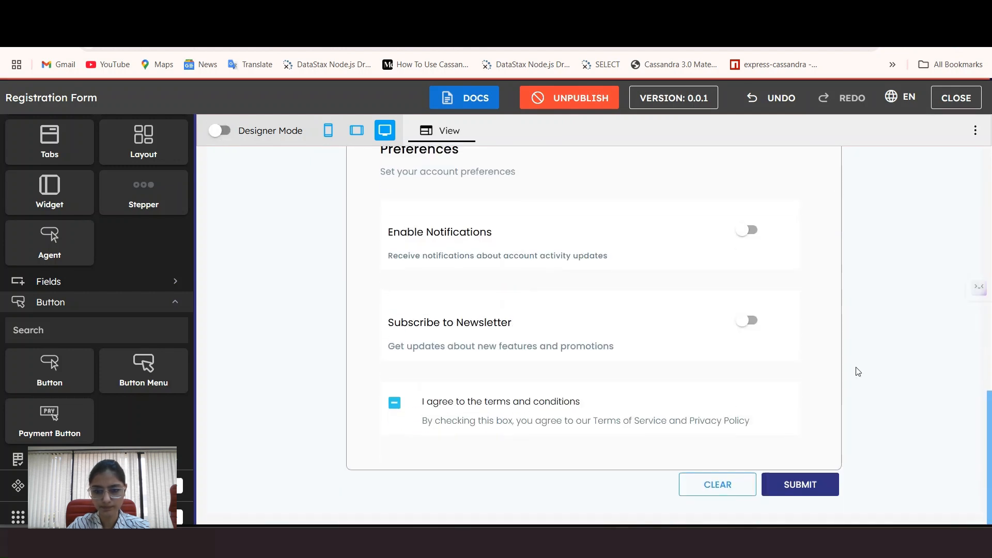
Step: Scroll through the previewed form's Account Information and Personal Details sections
scroll(933, 372, up, 6)
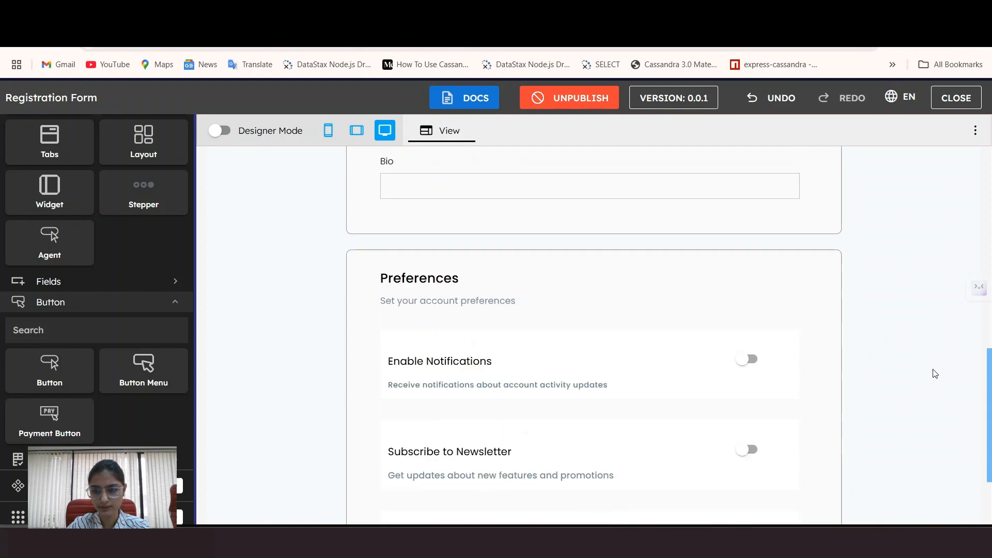
scroll(936, 373, up, 7)
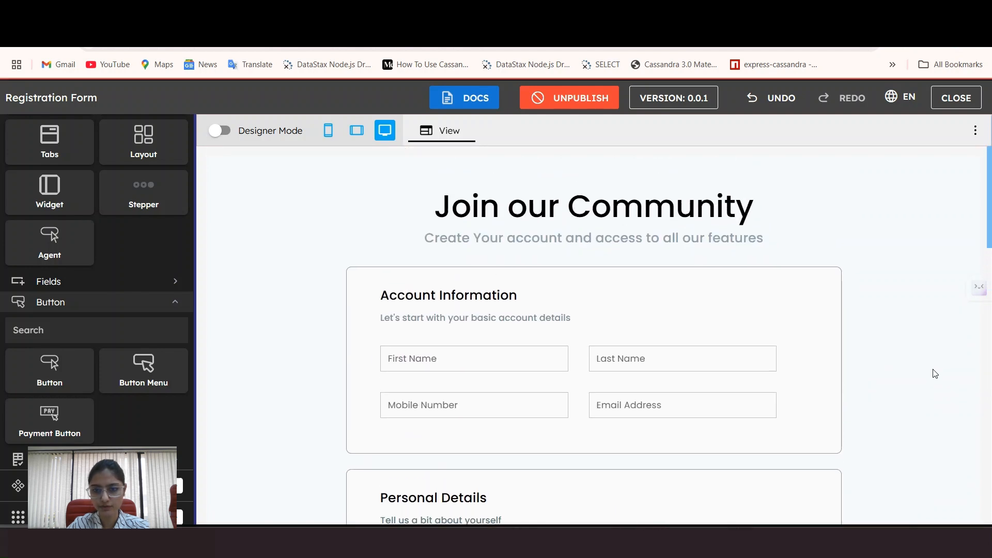
scroll(935, 374, down, 3)
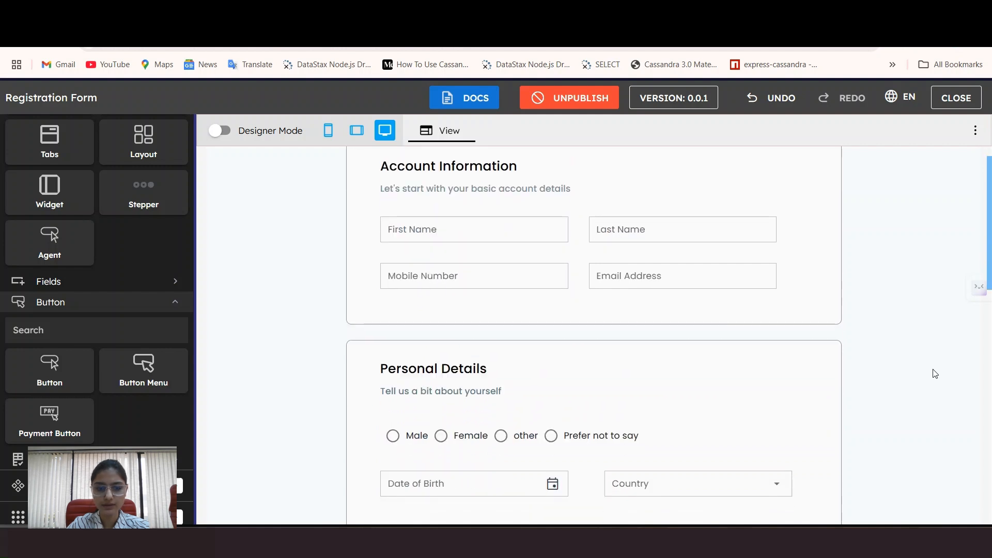
scroll(935, 374, down, 9)
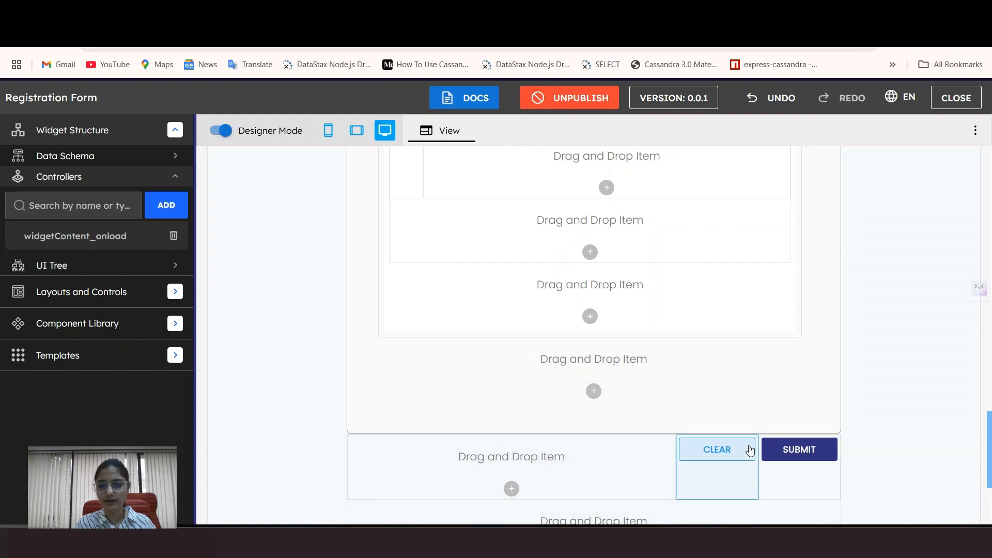
Step: Add a new controller, button1_onClick, to the Clear button's onClick event
click(729, 451)
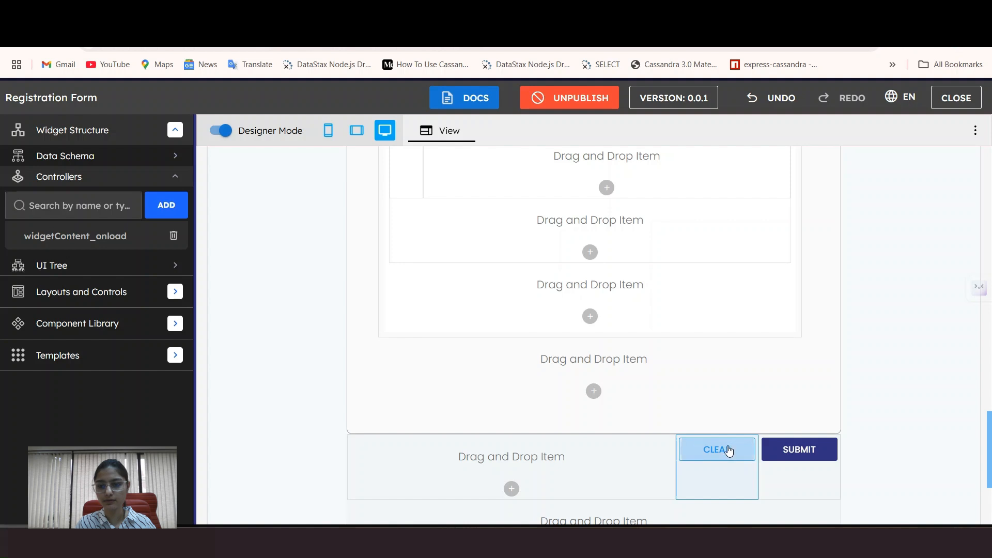
click(961, 199)
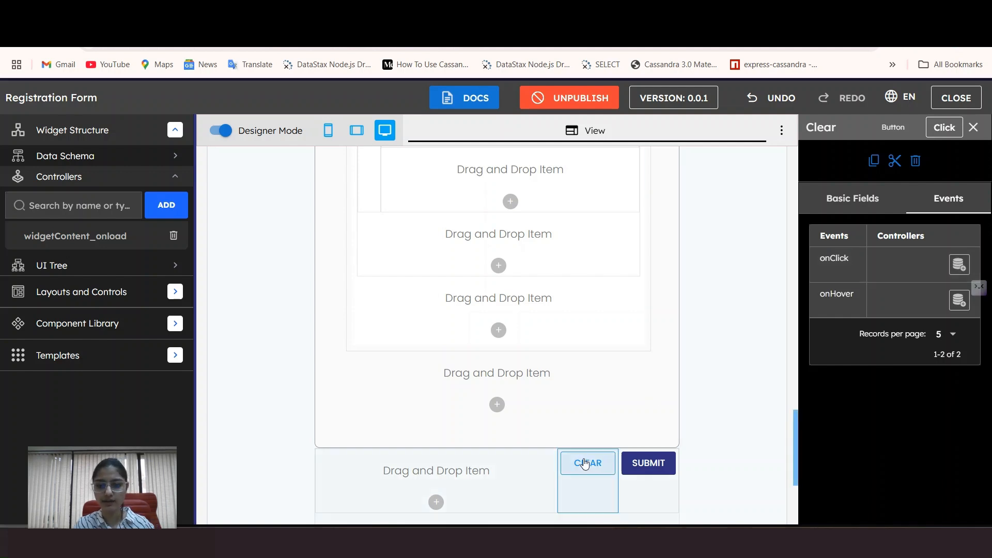
click(958, 267)
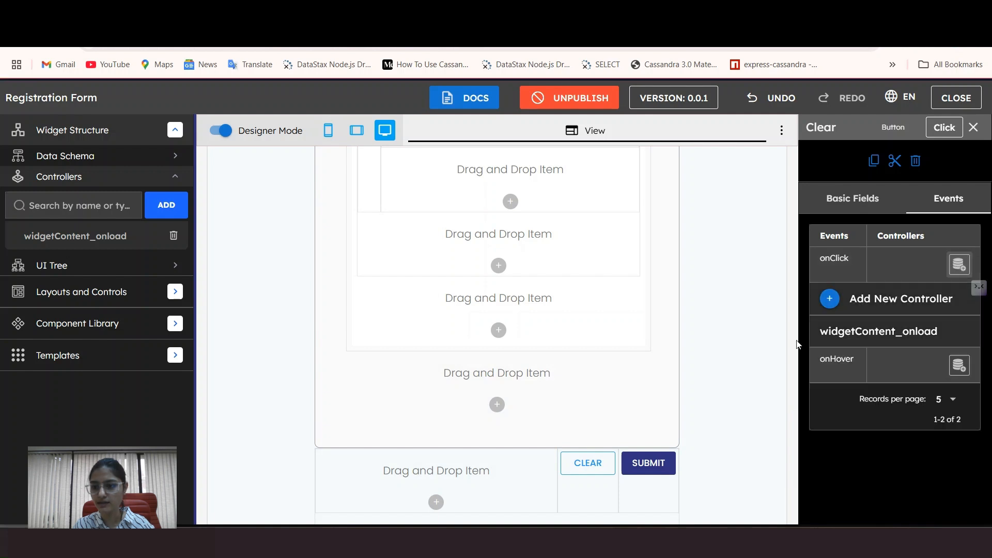
click(828, 302)
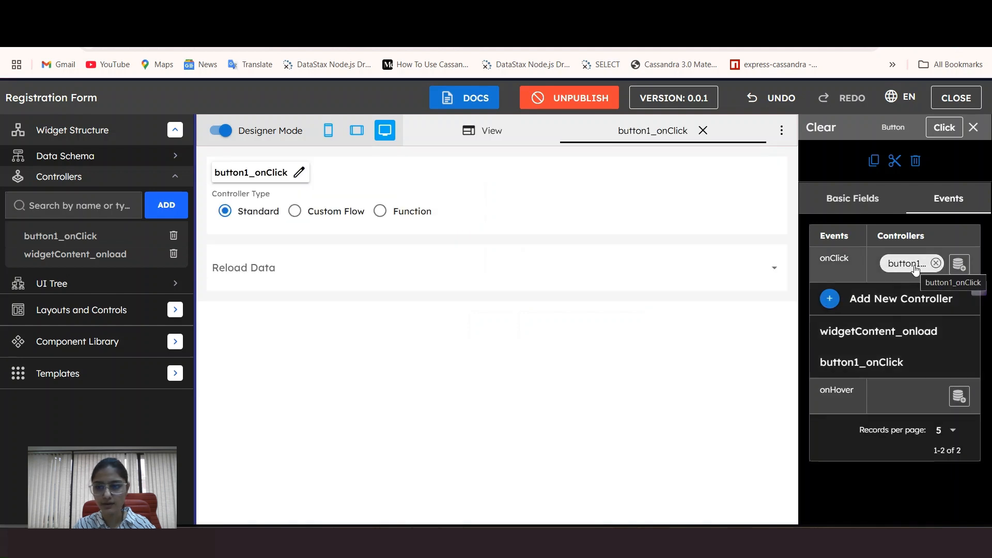
click(379, 213)
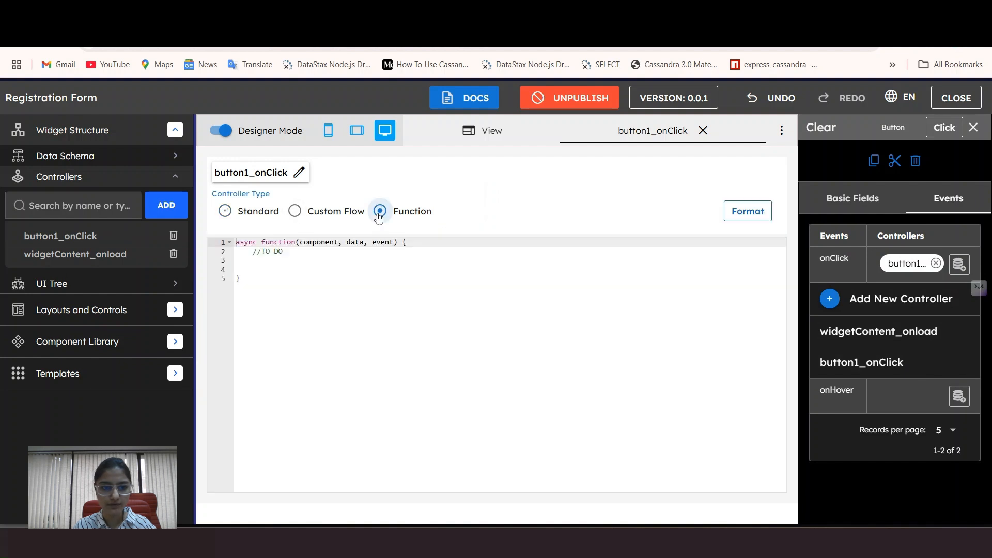
Step: Rename the controller from button1_onClick to clear_onClick
click(299, 174)
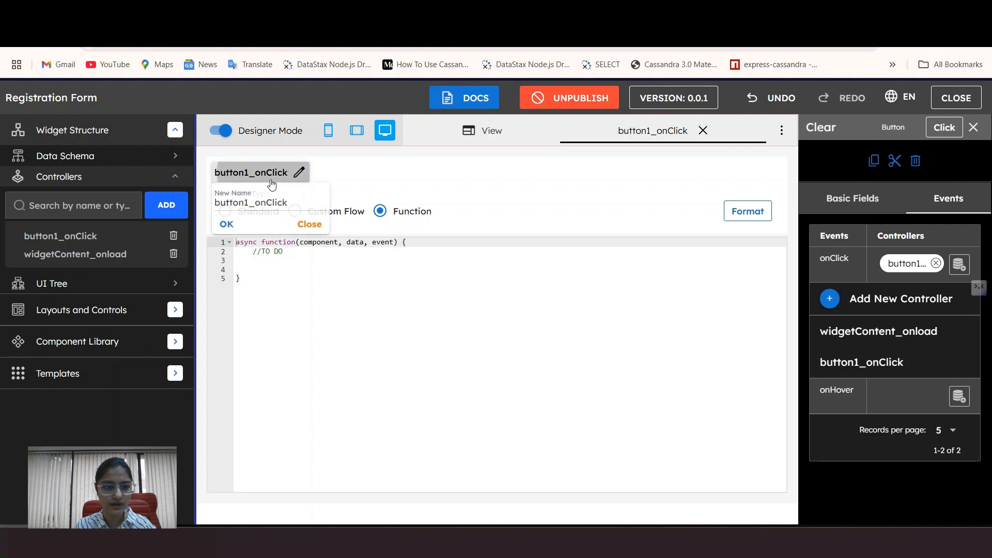
drag(250, 202, 215, 211)
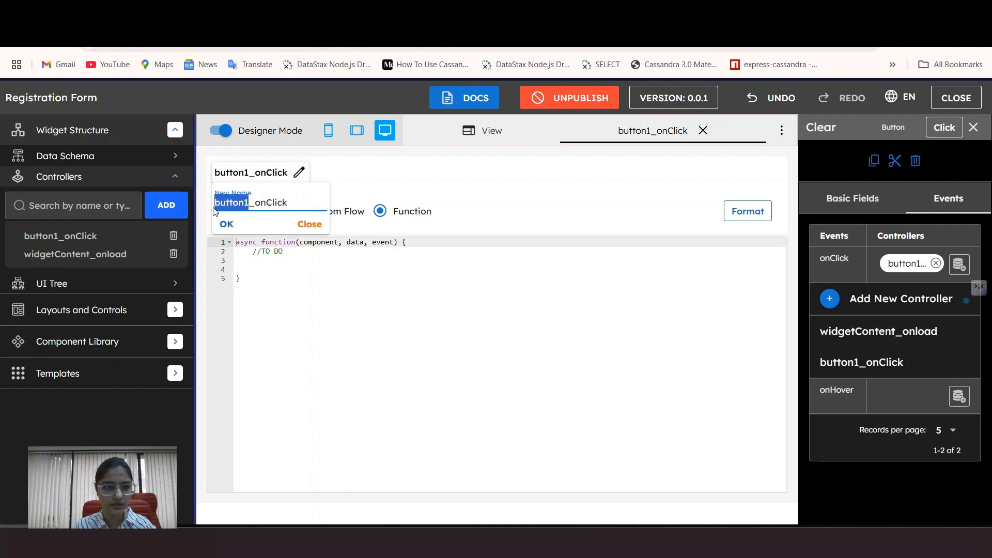
key(BackSpace)
text(clear)
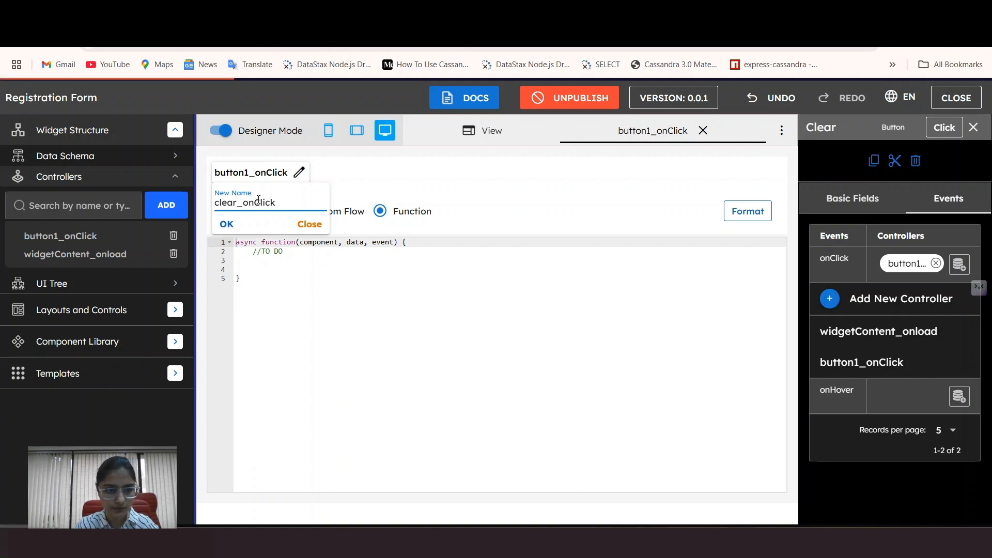
click(226, 224)
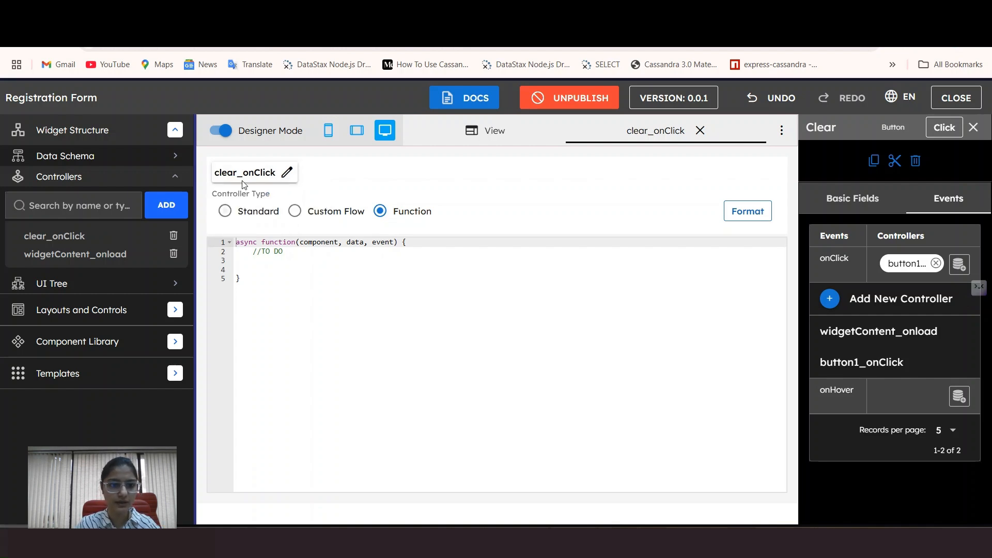
Step: Paste the field-reset code into clear_onClick, format it and close the editor
click(273, 266)
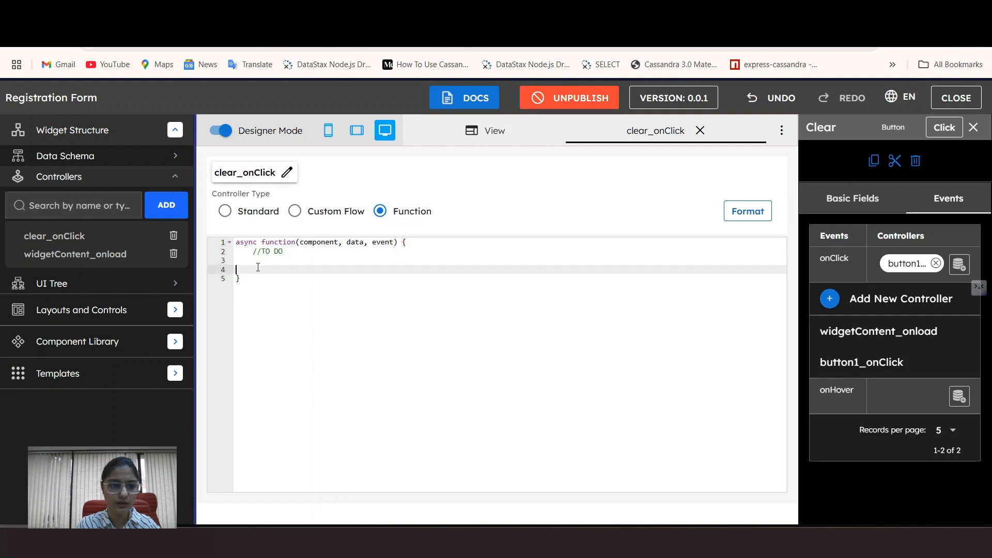
key(super+v)
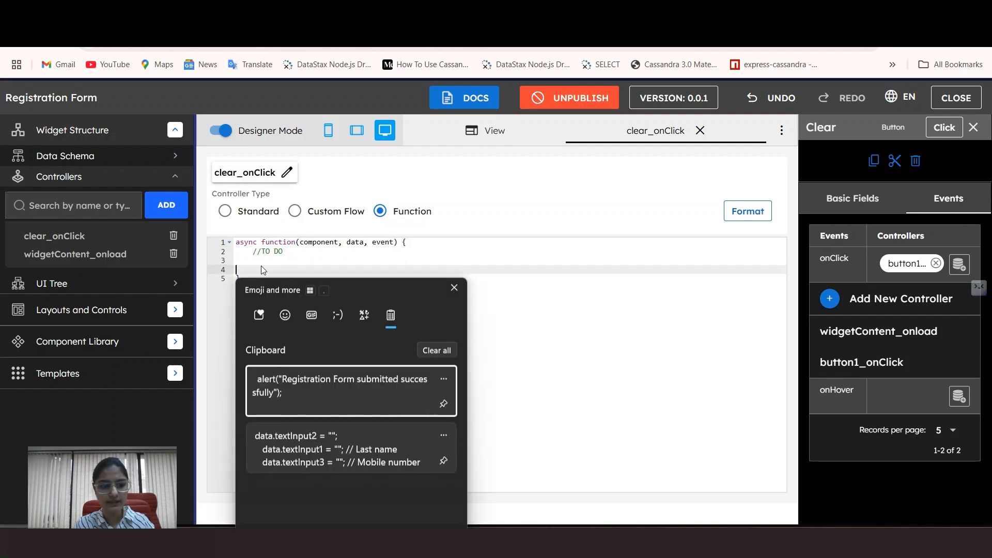
click(333, 443)
click(244, 271)
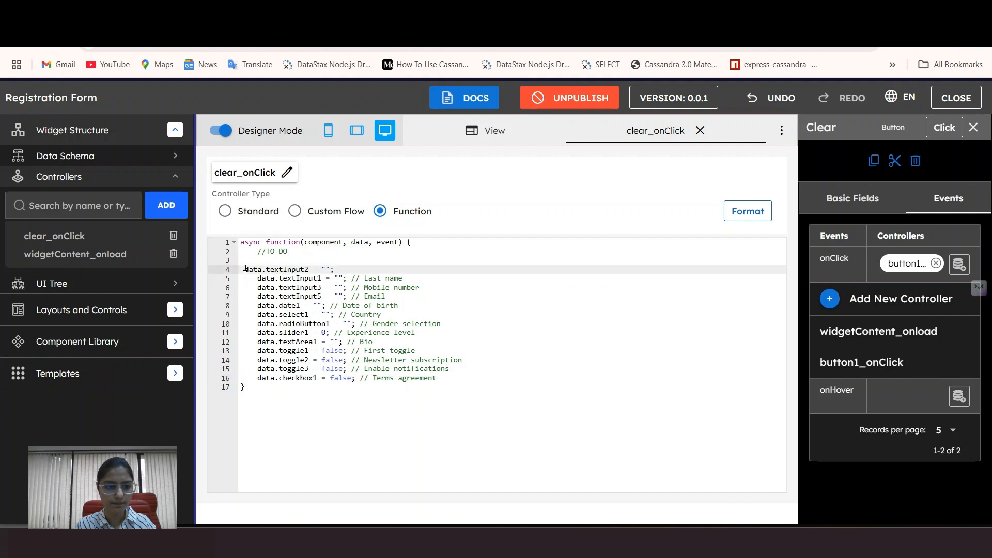
click(747, 211)
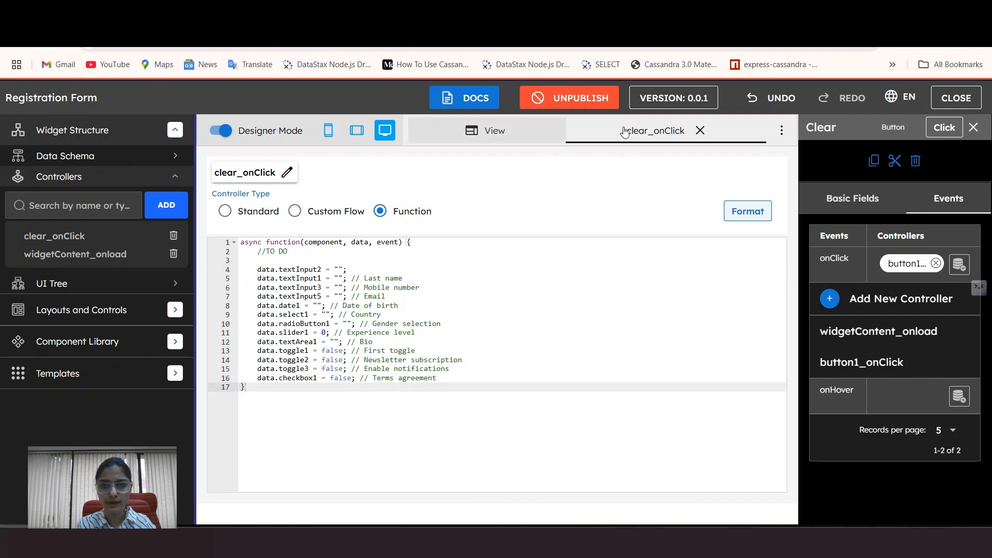
click(708, 132)
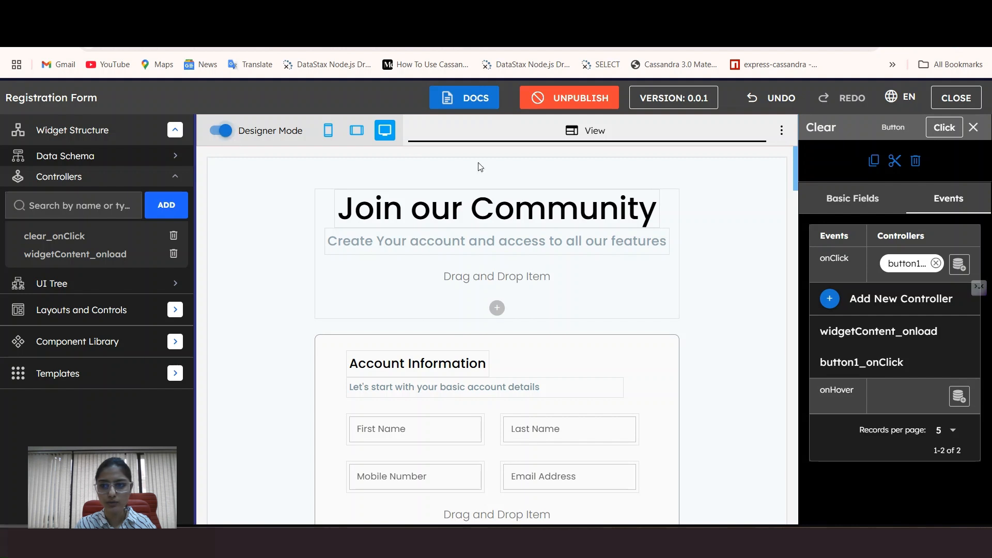
Step: In preview, fill in the first name, last name, phone number and e-mail
click(221, 131)
scroll(575, 336, down, 3)
click(505, 228)
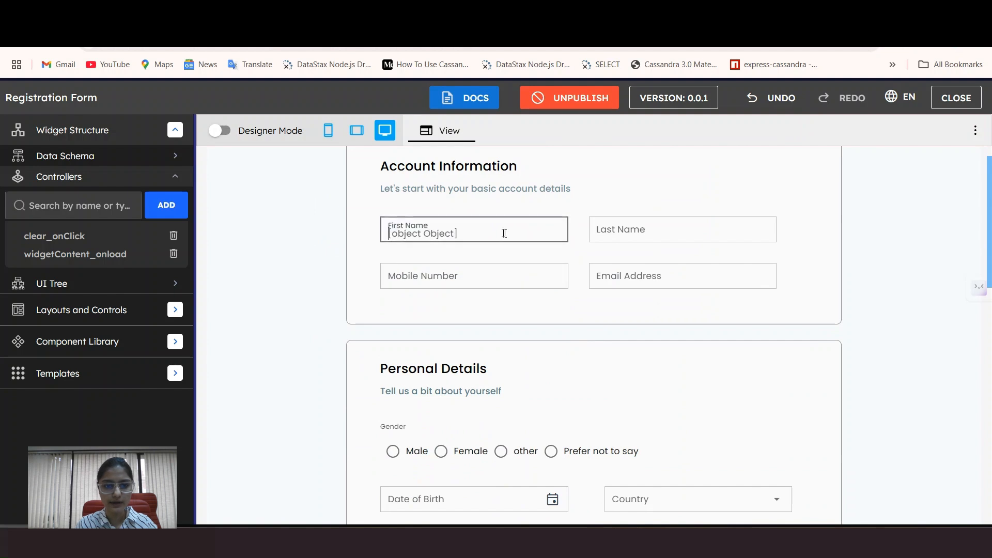
text(n)
scroll(653, 186, down, 1)
click(653, 165)
text(Dale)
click(494, 215)
click(620, 216)
Step: Choose Male, a birth date, India, experience 8, a bio, and enable notifications, newsletter and terms
click(393, 322)
click(553, 372)
click(672, 370)
scroll(620, 405, down, 4)
drag(380, 373, 716, 373)
click(485, 267)
text(Hello i am jo)
scroll(486, 267, down, 4)
click(747, 230)
click(748, 320)
click(394, 403)
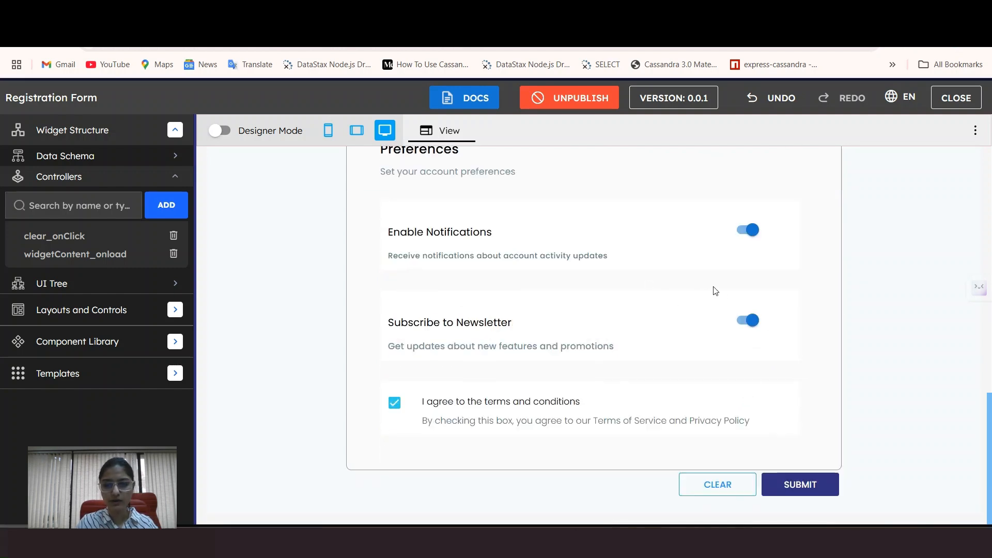
Step: Reset the filled form with CLEAR and return to design mode
click(717, 485)
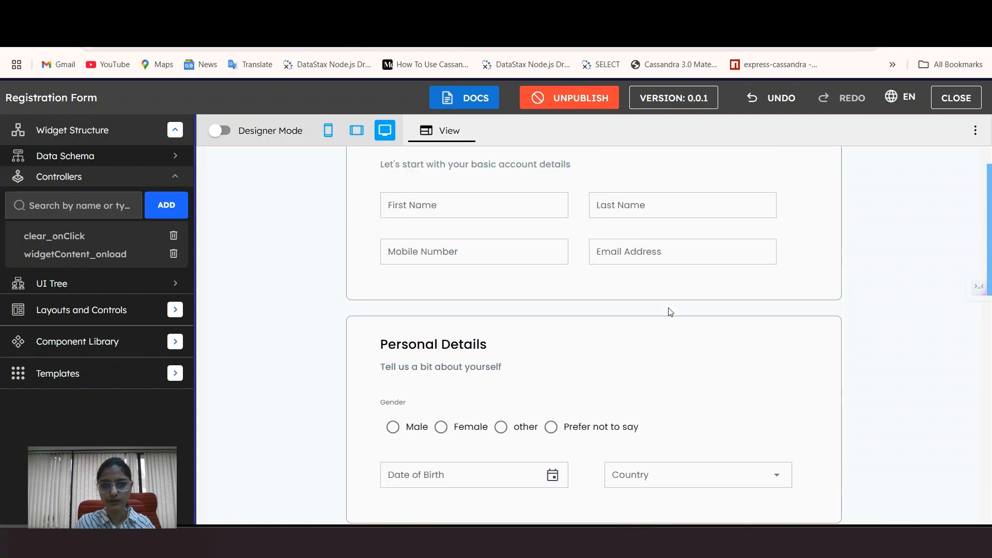
scroll(669, 308, down, 15)
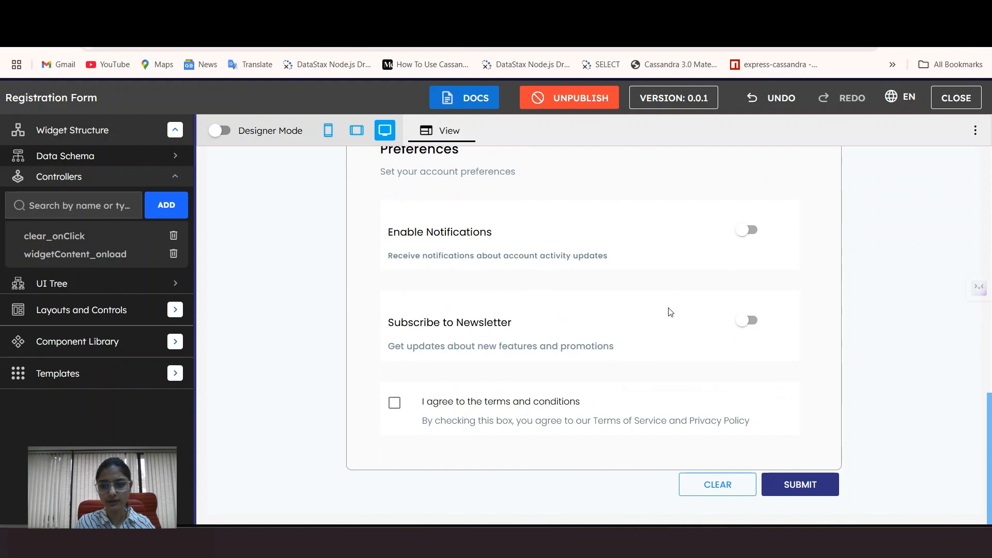
click(220, 131)
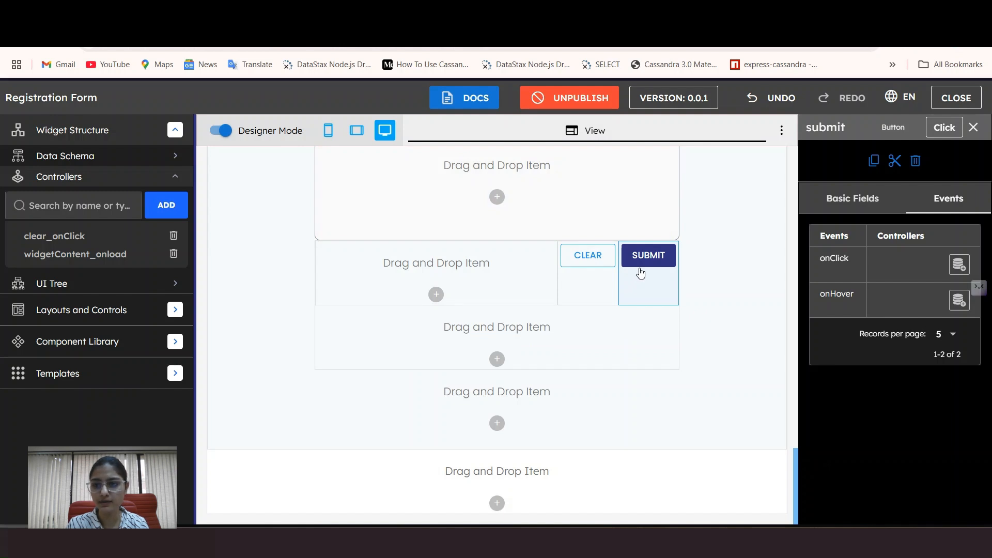
Step: Add a new controller to the Submit button's onClick event
click(879, 199)
click(951, 200)
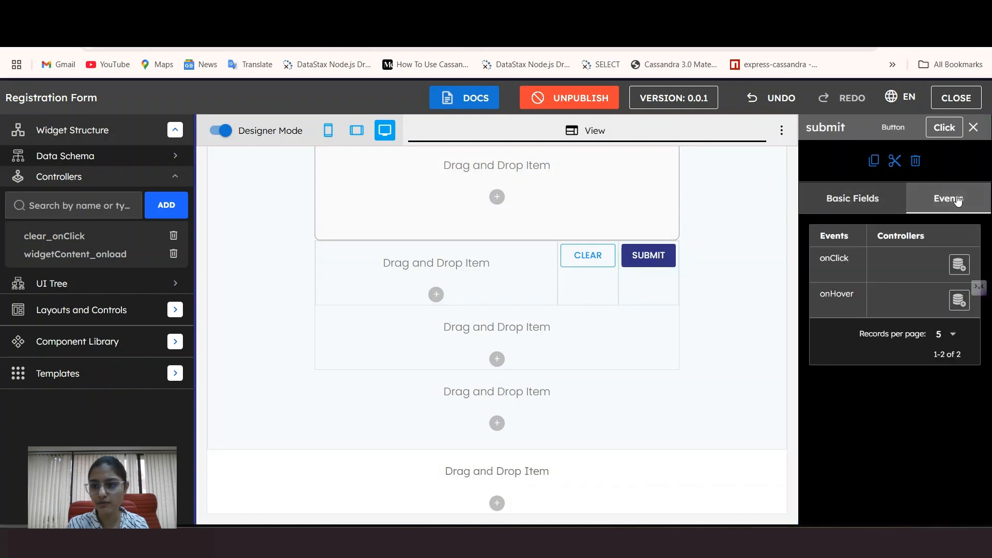
click(959, 265)
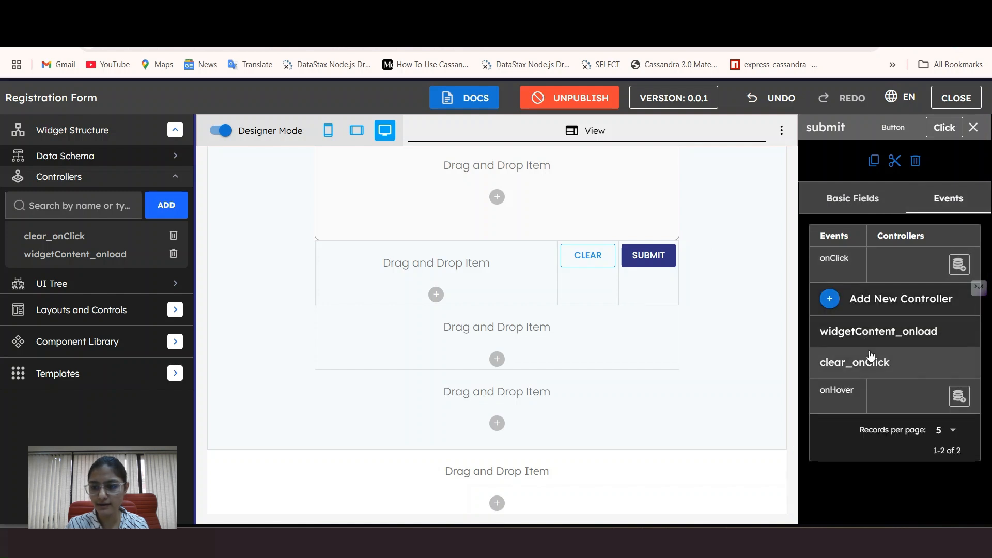
click(832, 291)
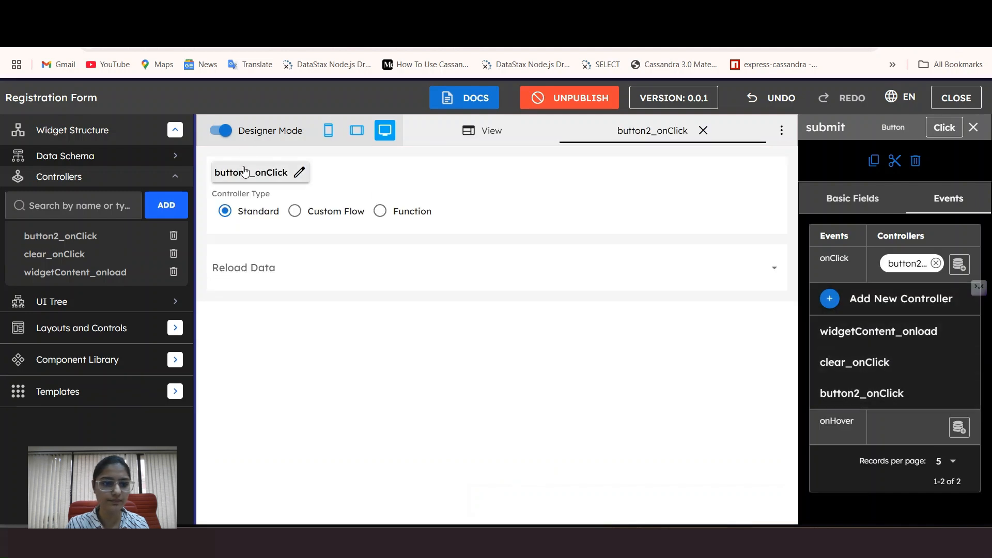
Step: Rename the new controller from button2_onClick to submit_onClick
click(299, 172)
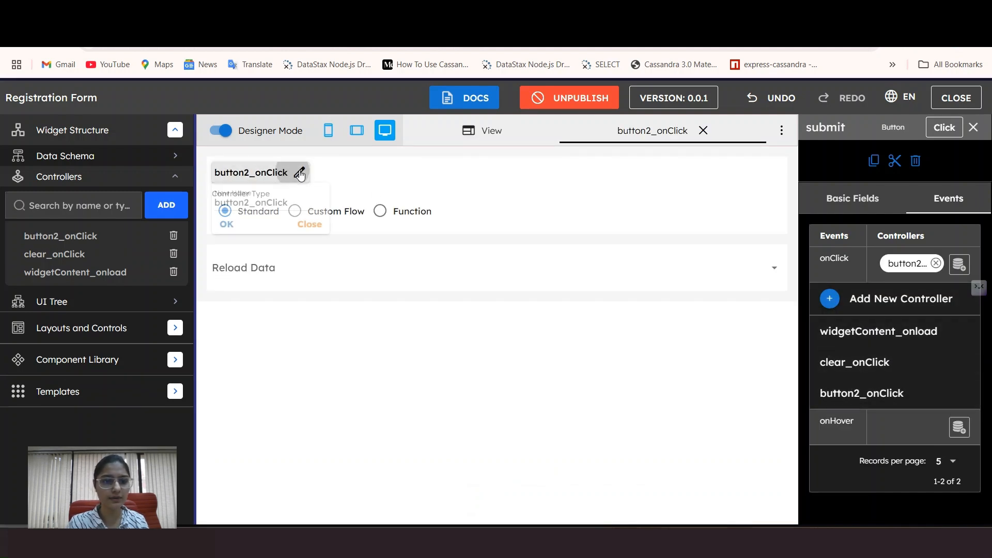
click(249, 202)
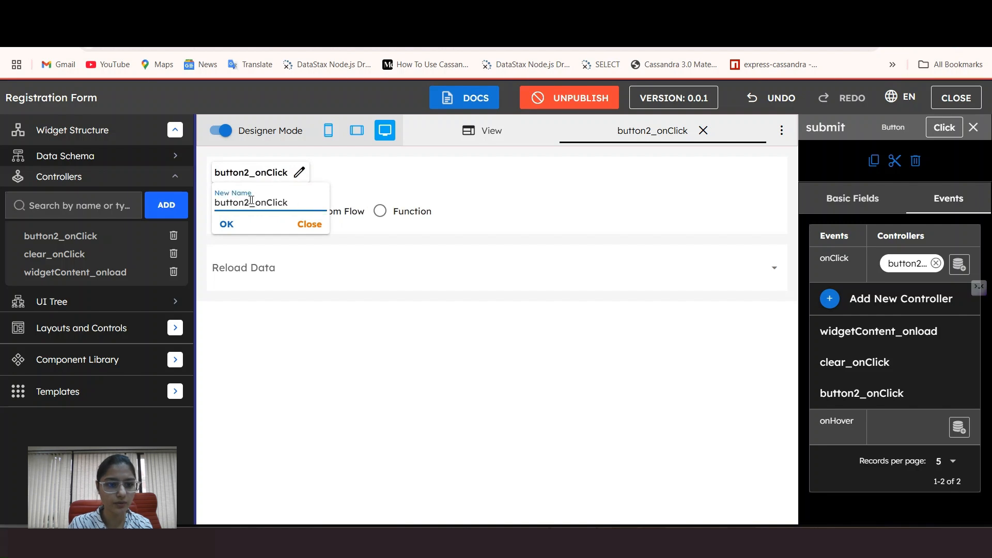
drag(252, 202, 216, 201)
key(BackSpace)
text(submit)
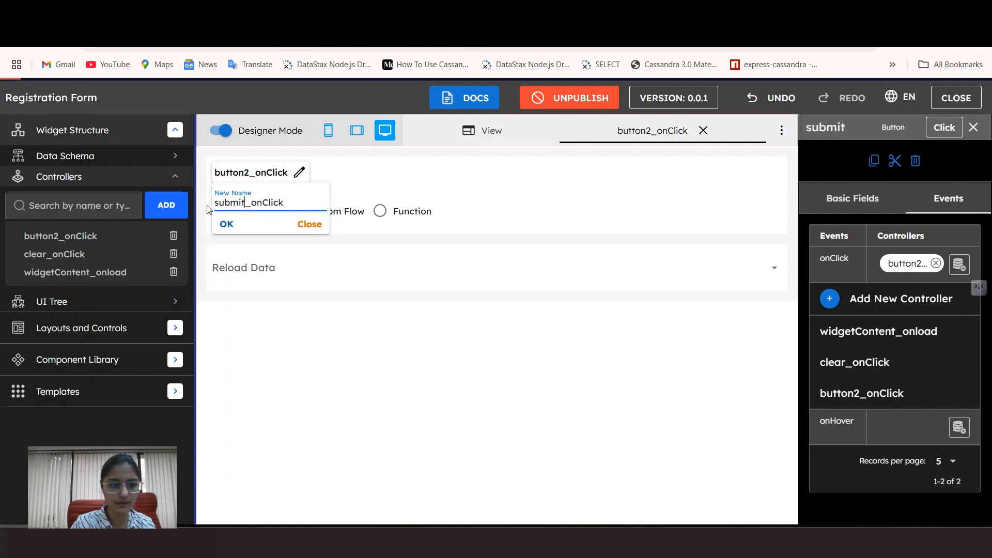
click(231, 226)
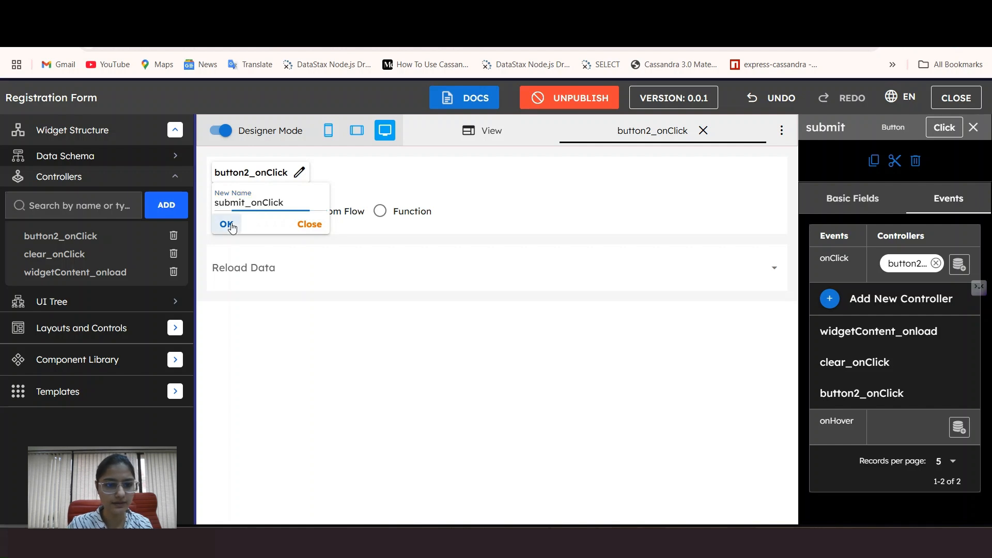
Step: Make it a Function with the 'Registration Form submitted successfully' alert, formatted
click(380, 211)
click(307, 269)
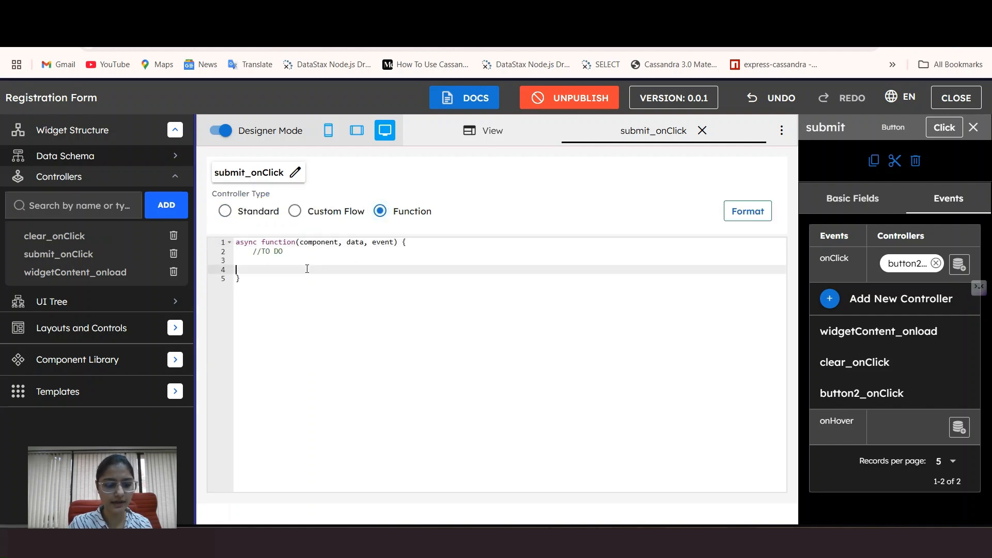
key(super+v)
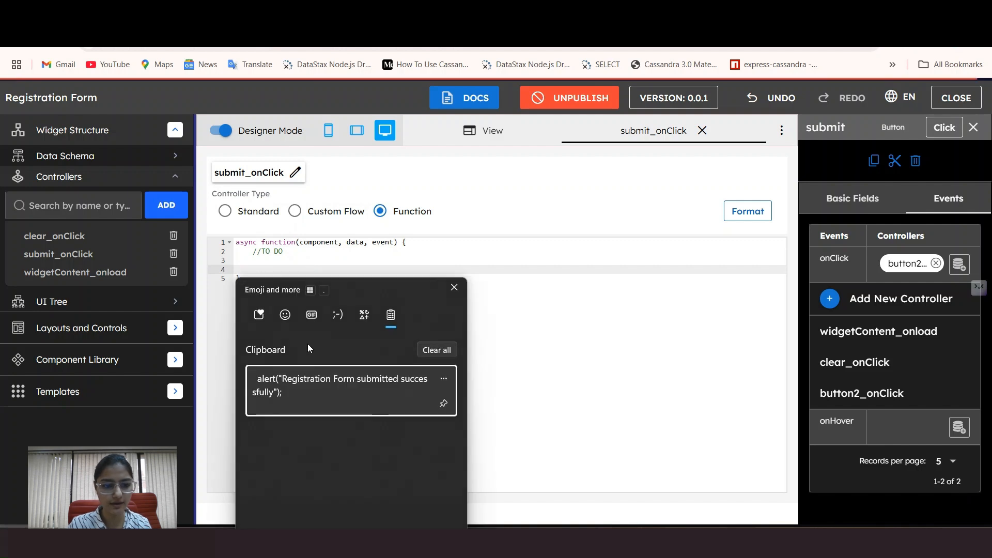
click(296, 386)
click(748, 212)
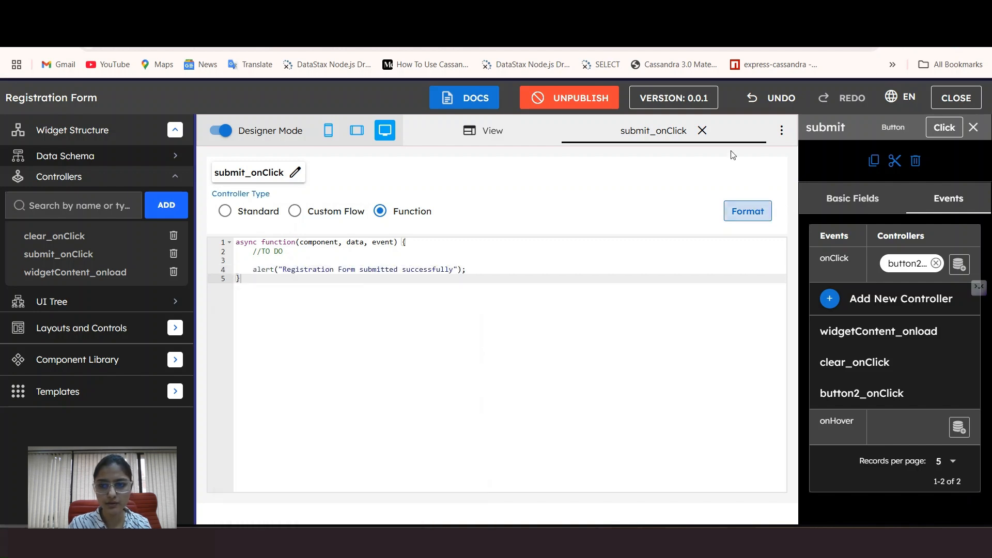
click(703, 130)
scroll(297, 212, down, 20)
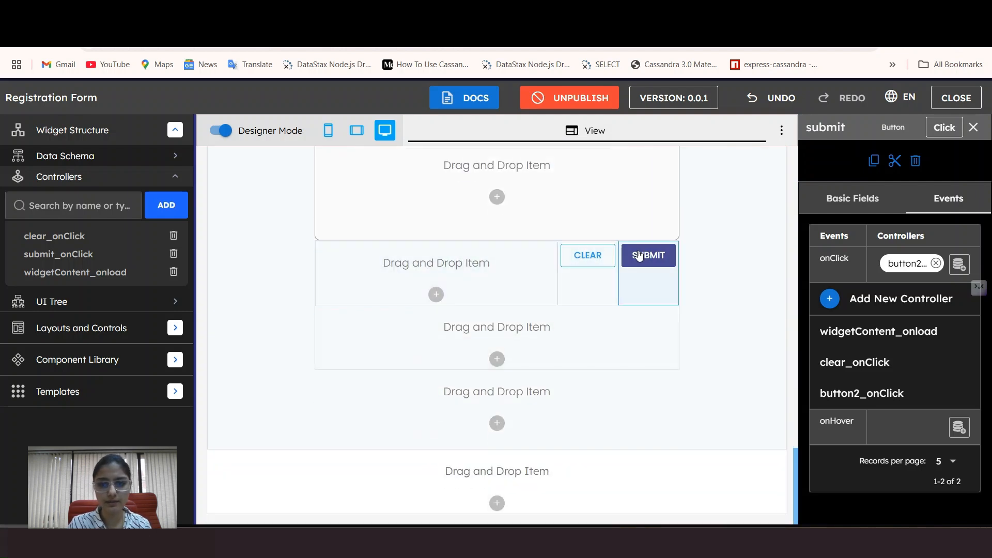
Step: Preview the form and enter the first name, last name, phone number and e-mail
click(641, 256)
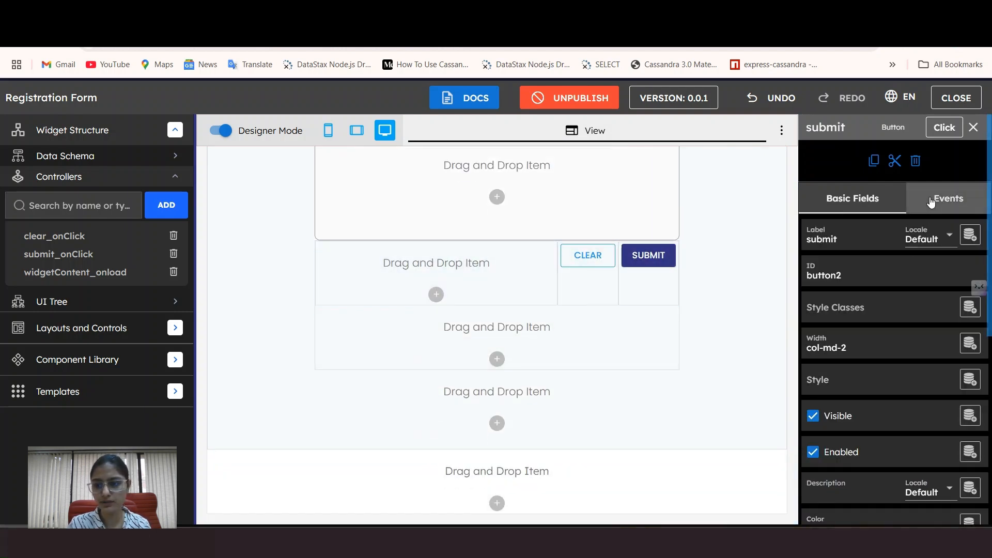
click(956, 199)
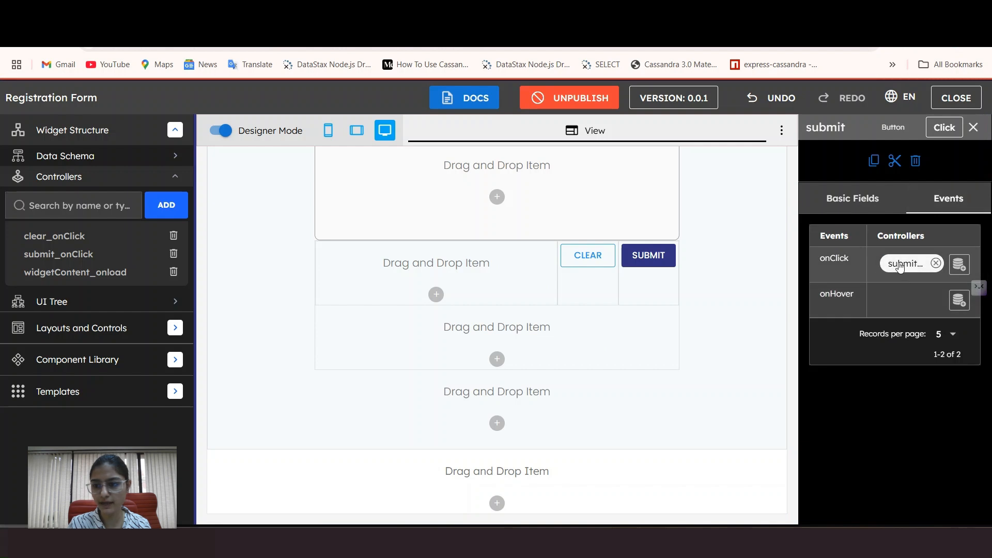
click(223, 133)
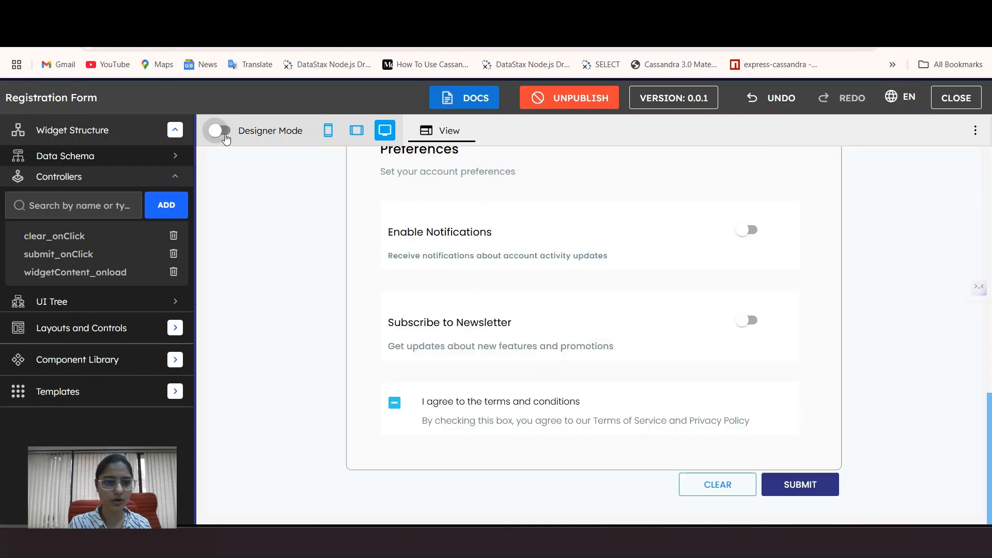
scroll(702, 215, up, 10)
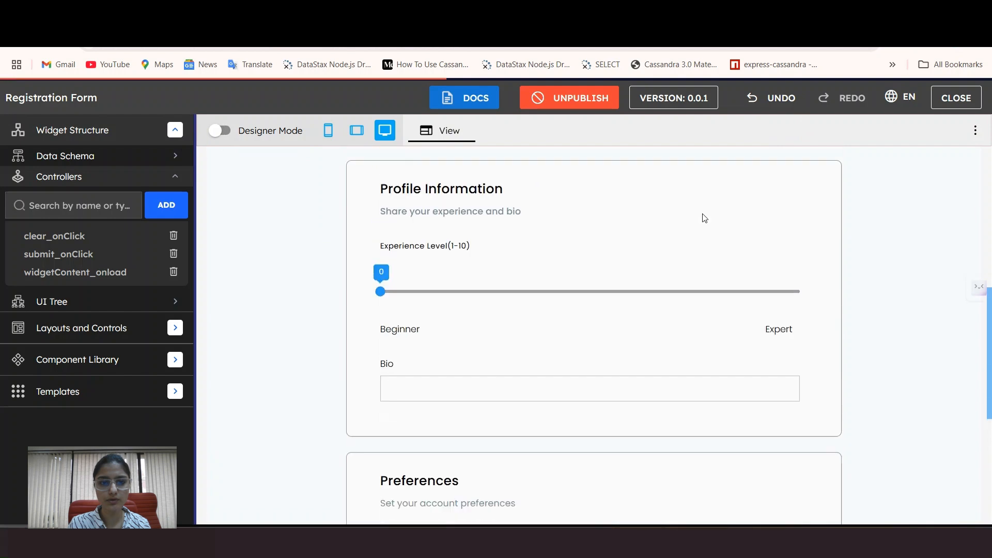
scroll(693, 232, up, 3)
click(511, 357)
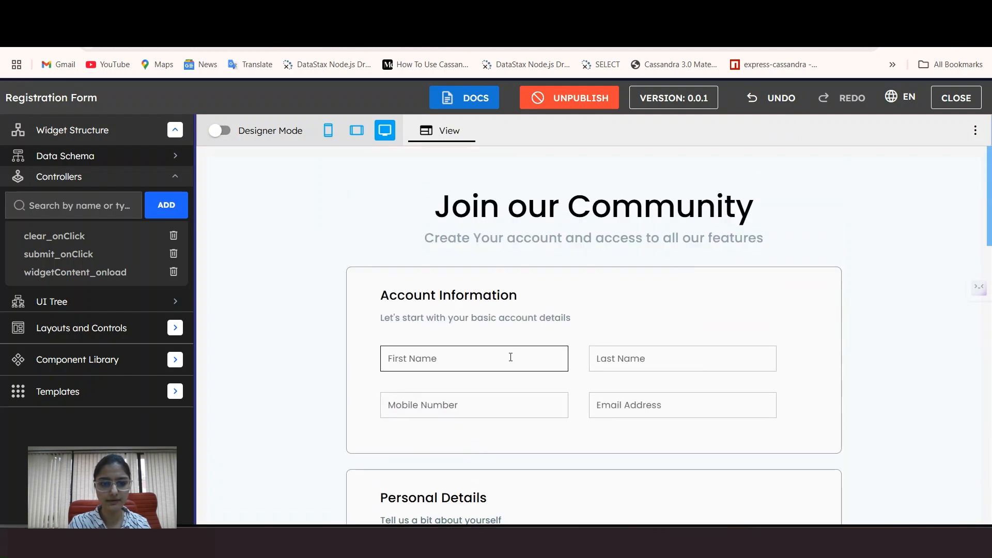
click(641, 358)
click(533, 400)
click(664, 398)
Step: Choose Male, birth date, country, experience 8, a bio, enable toggles and terms, then submit
scroll(664, 398, down, 6)
click(394, 257)
click(684, 306)
click(685, 339)
scroll(620, 341, down, 5)
click(521, 333)
text(Hello there i am jo)
scroll(520, 326, down, 5)
click(748, 254)
click(748, 344)
click(395, 428)
scroll(395, 431, down, 1)
click(799, 495)
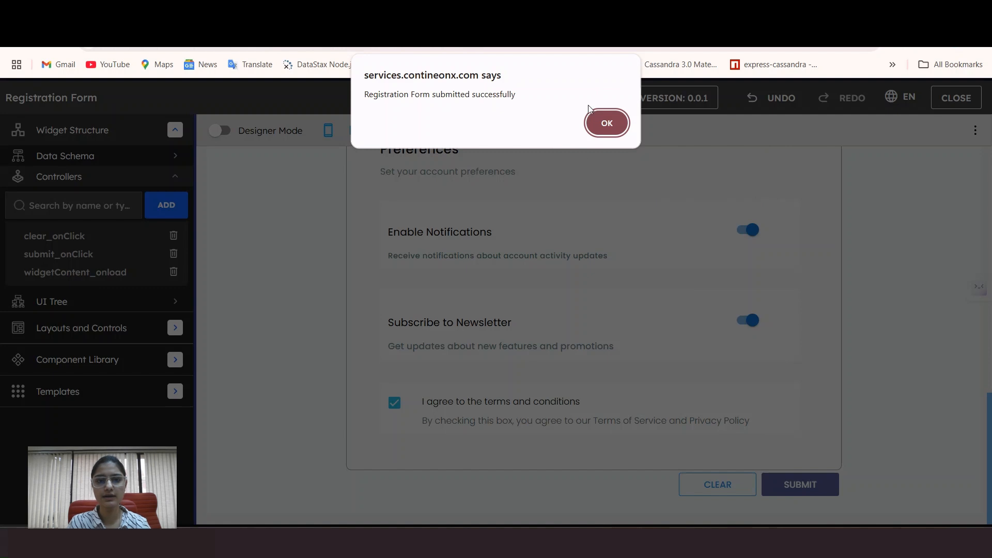
Step: Dismiss the success alert, empty the form with CLEAR, and scroll back to the top
click(608, 125)
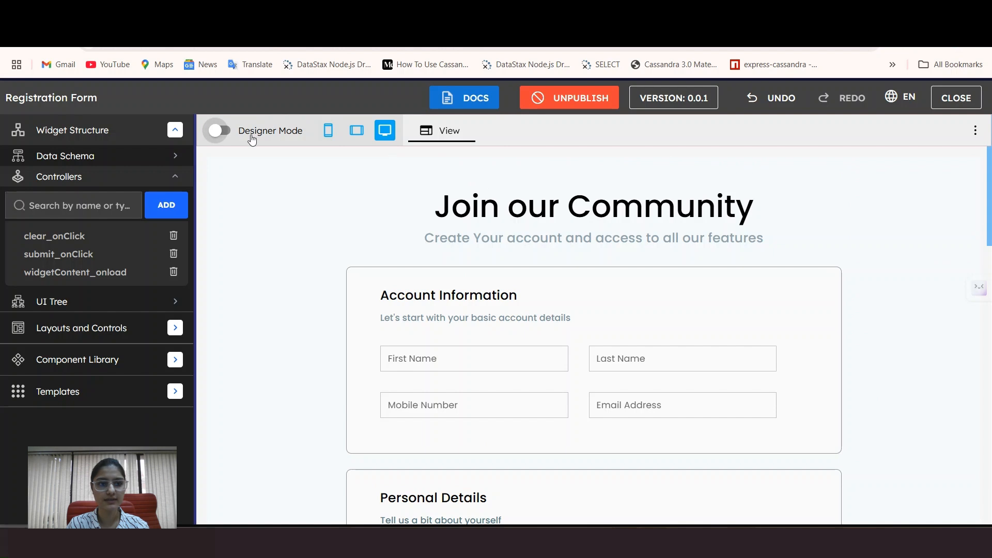
scroll(875, 214, down, 1)
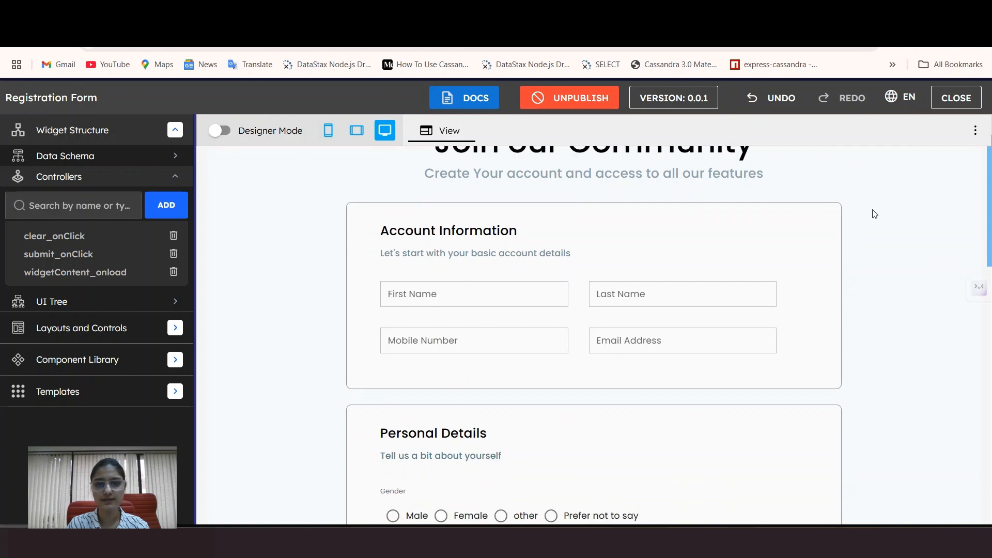
scroll(874, 214, down, 8)
scroll(873, 220, down, 4)
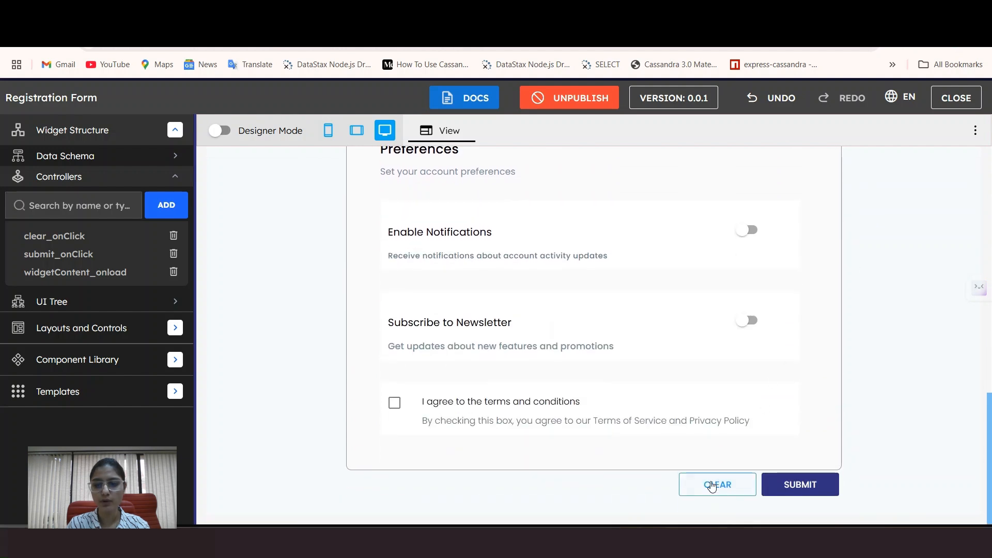
click(717, 488)
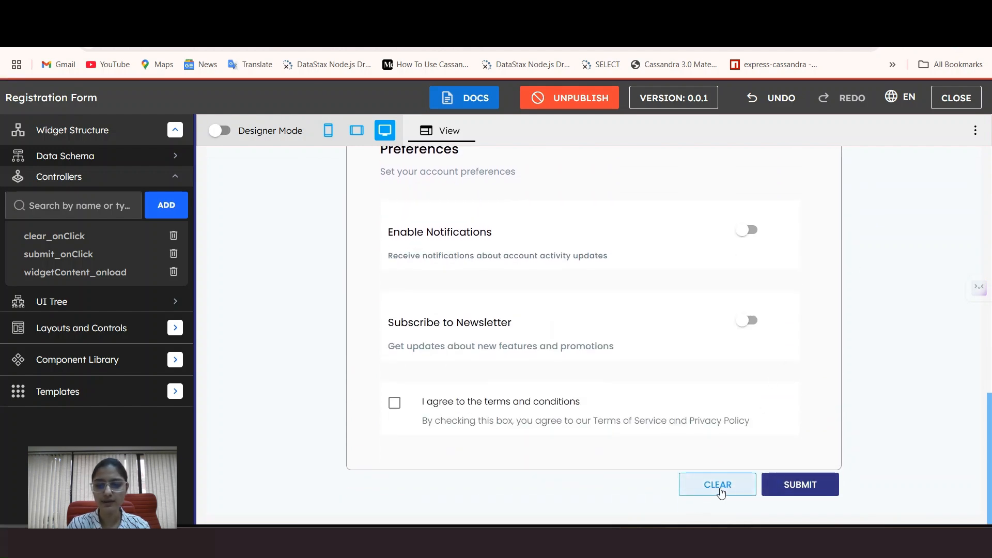
scroll(795, 206, up, 1)
scroll(797, 208, up, 8)
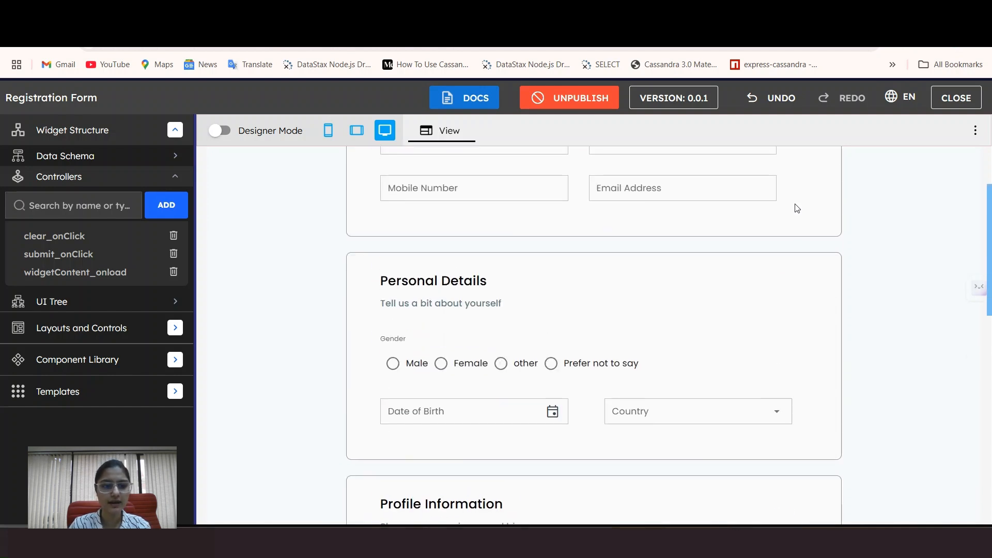
scroll(797, 207, up, 3)
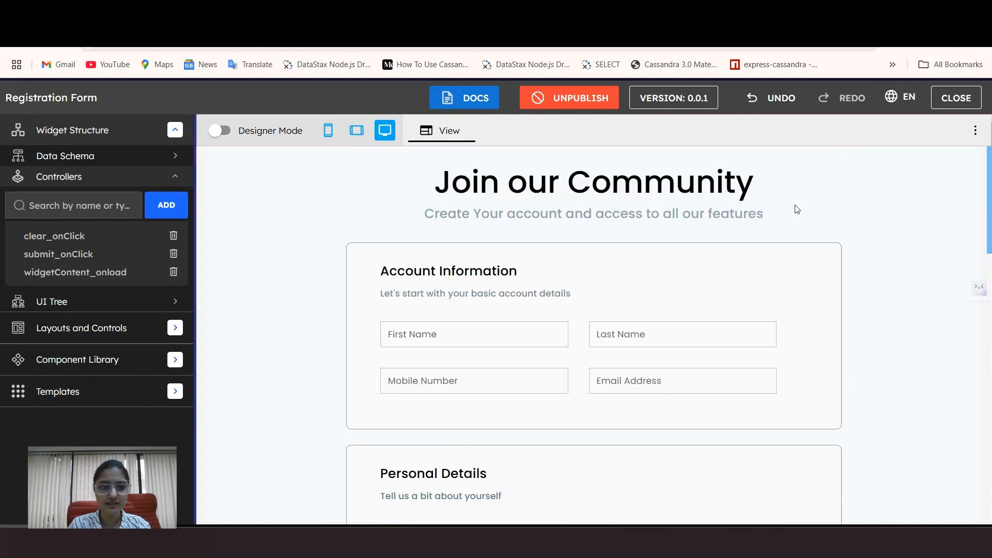